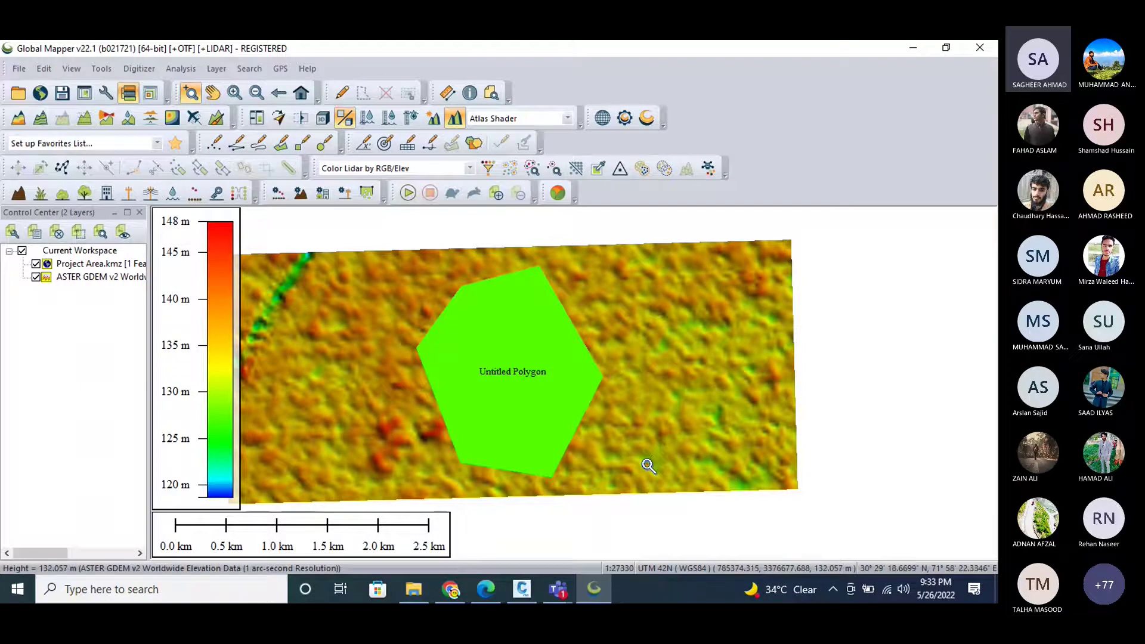
Allow Microsoft Teams through the firewall on public networks and dismiss the security alert.
click(884, 589)
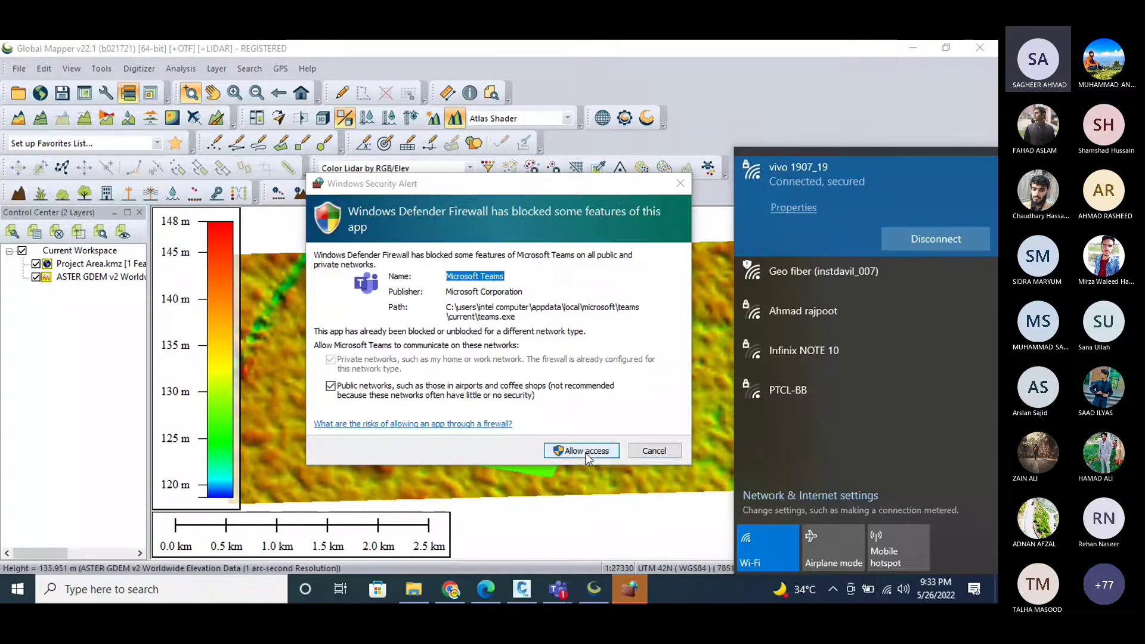
click(584, 452)
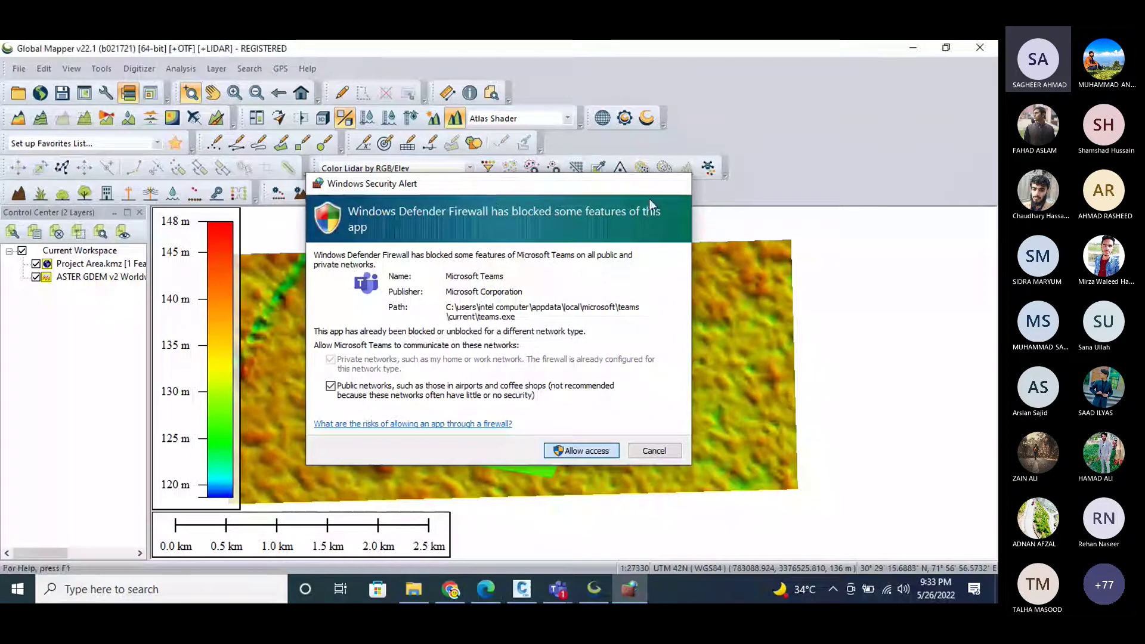
click(680, 184)
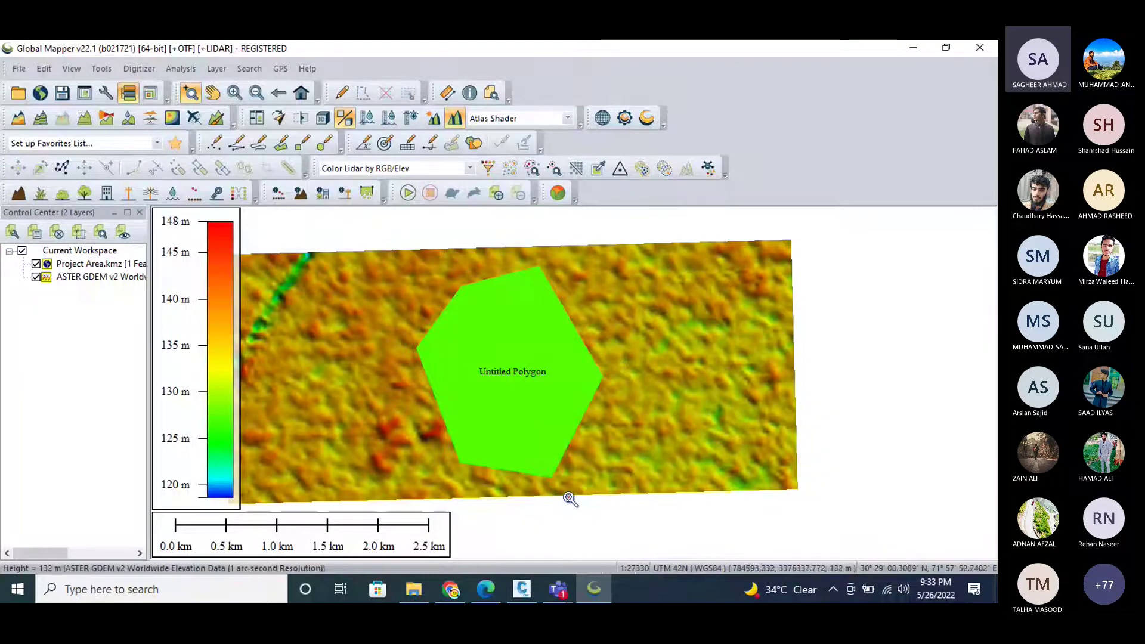
Switch to Autodesk Civil 3D and start a new blank drawing.
mouse_move(557, 589)
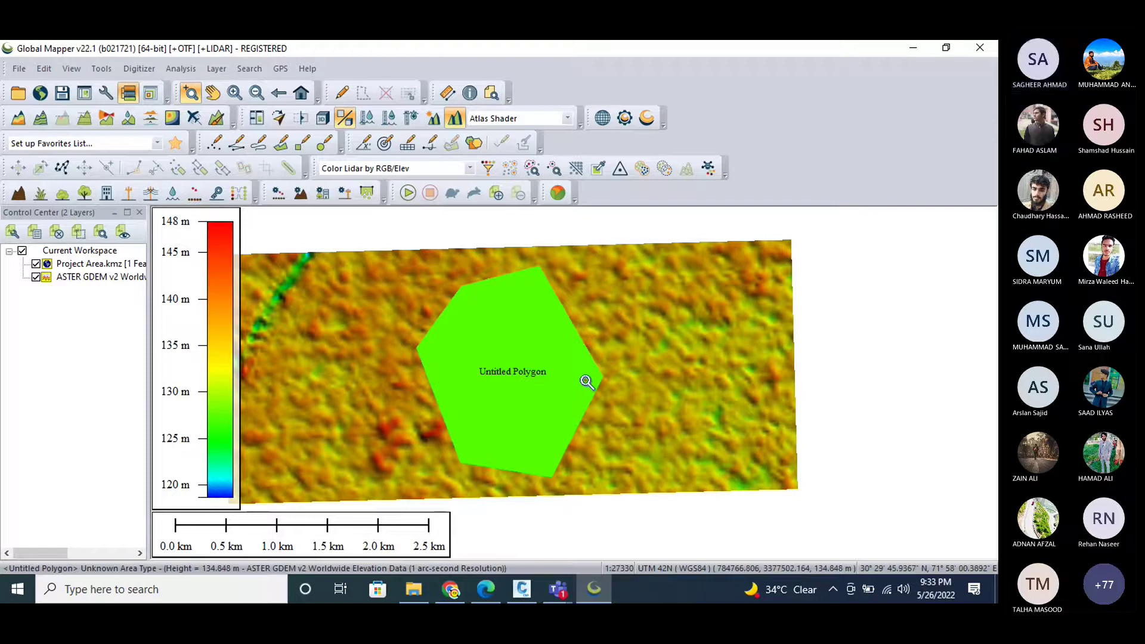
click(524, 589)
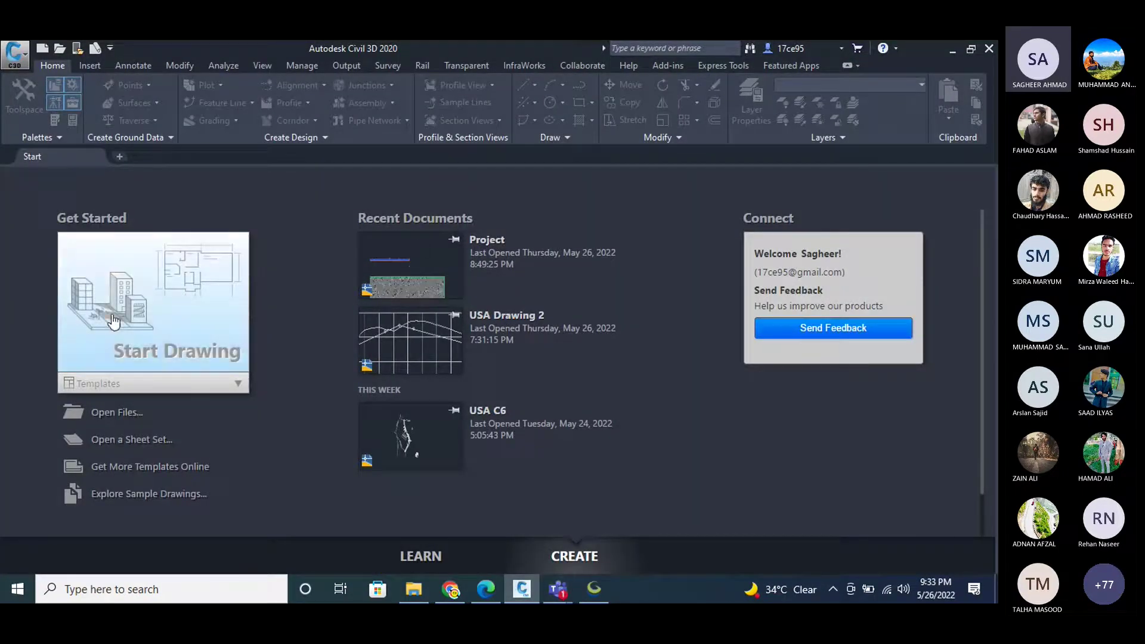
click(157, 296)
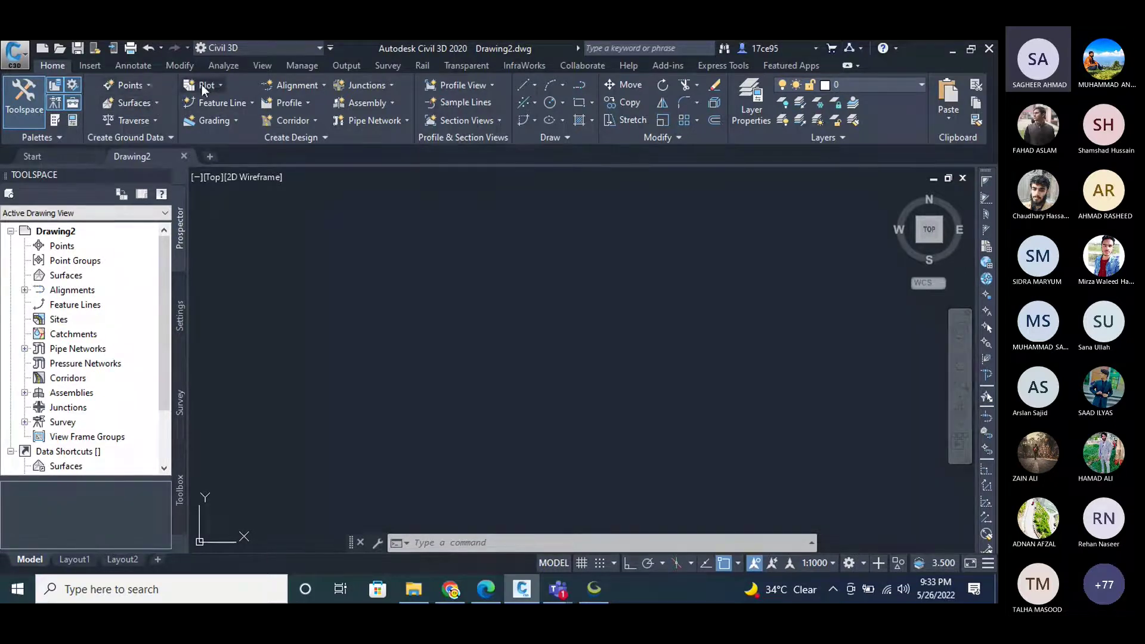
click(149, 106)
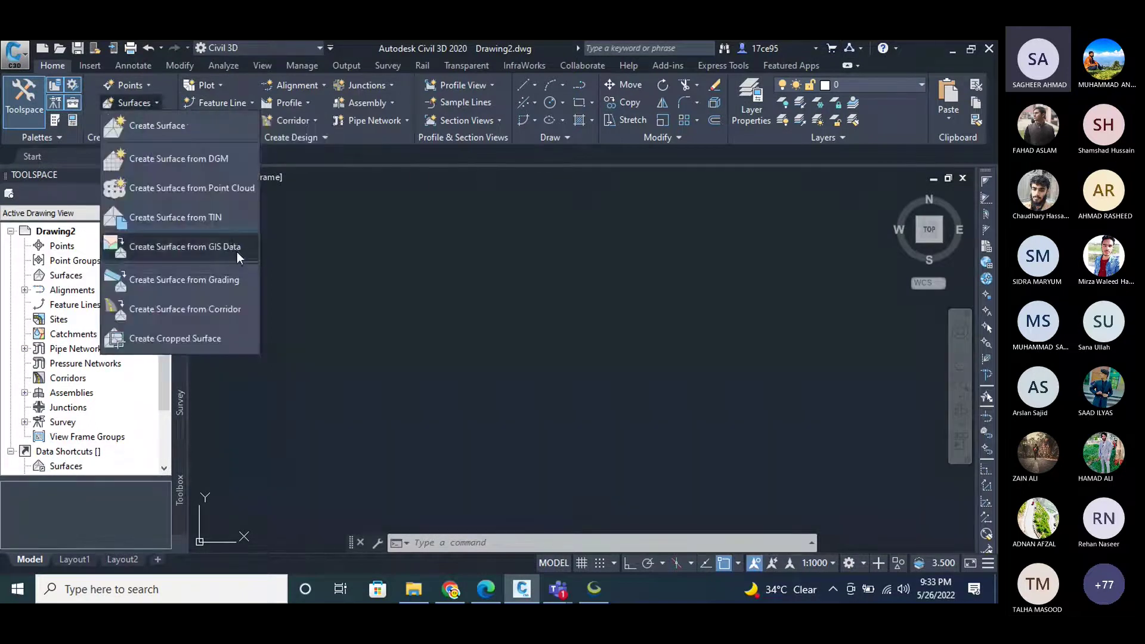
click(223, 163)
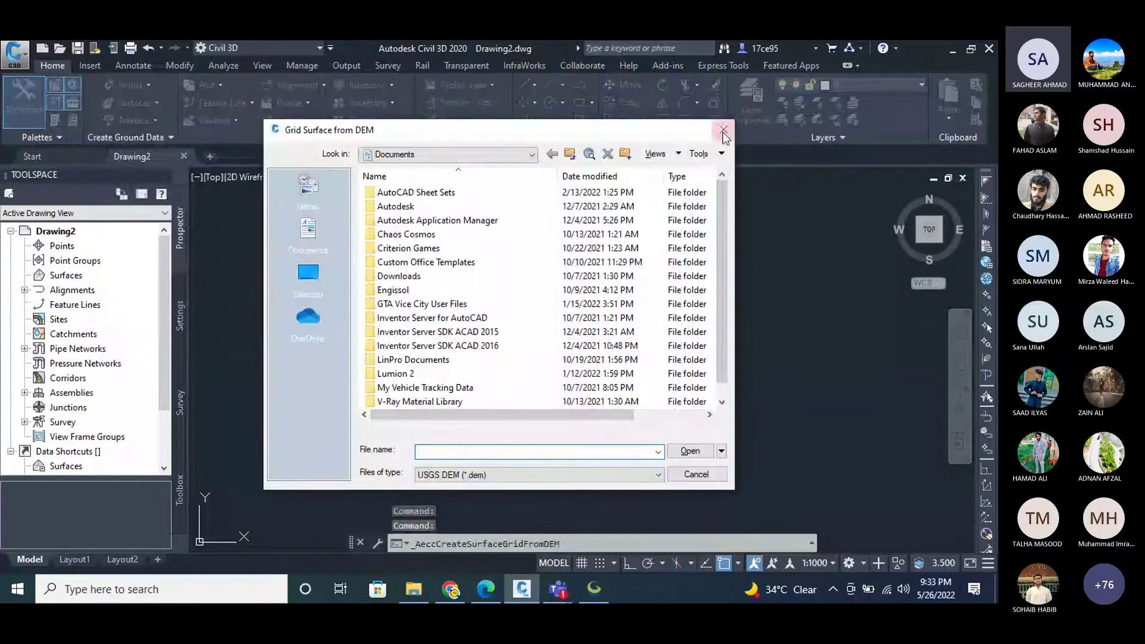
click(724, 126)
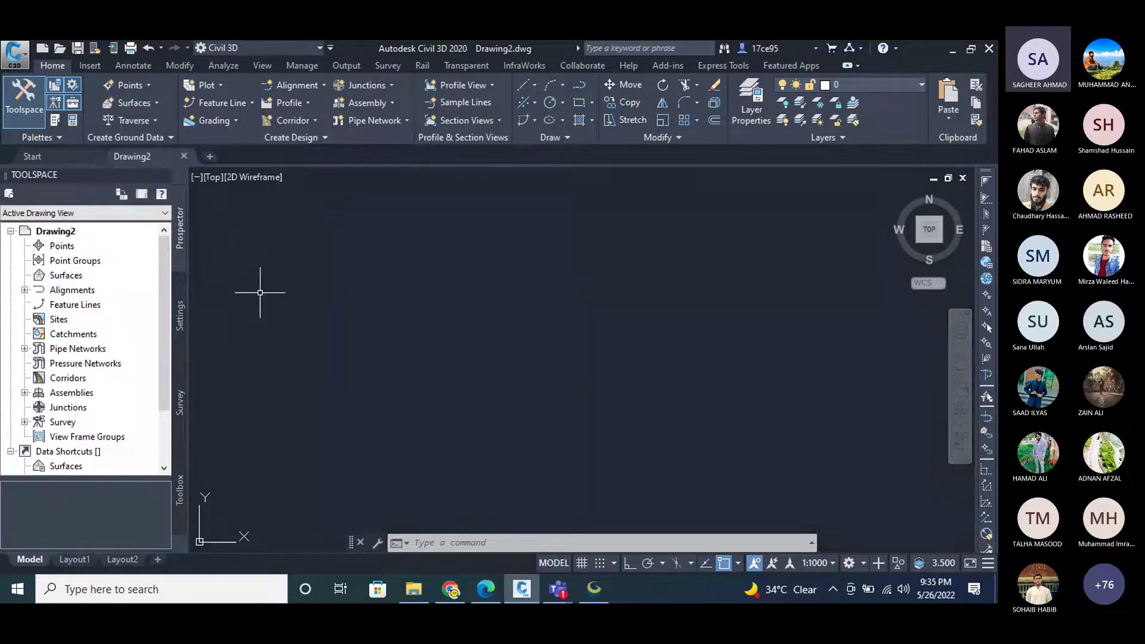
click(133, 102)
click(192, 160)
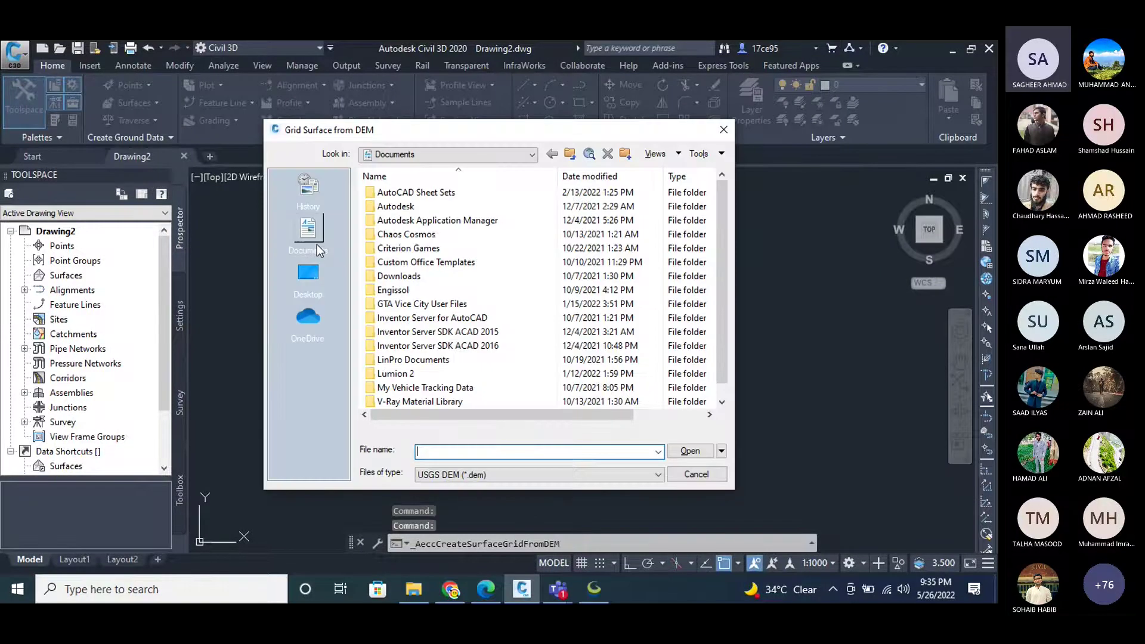
click(307, 277)
double_click(394, 234)
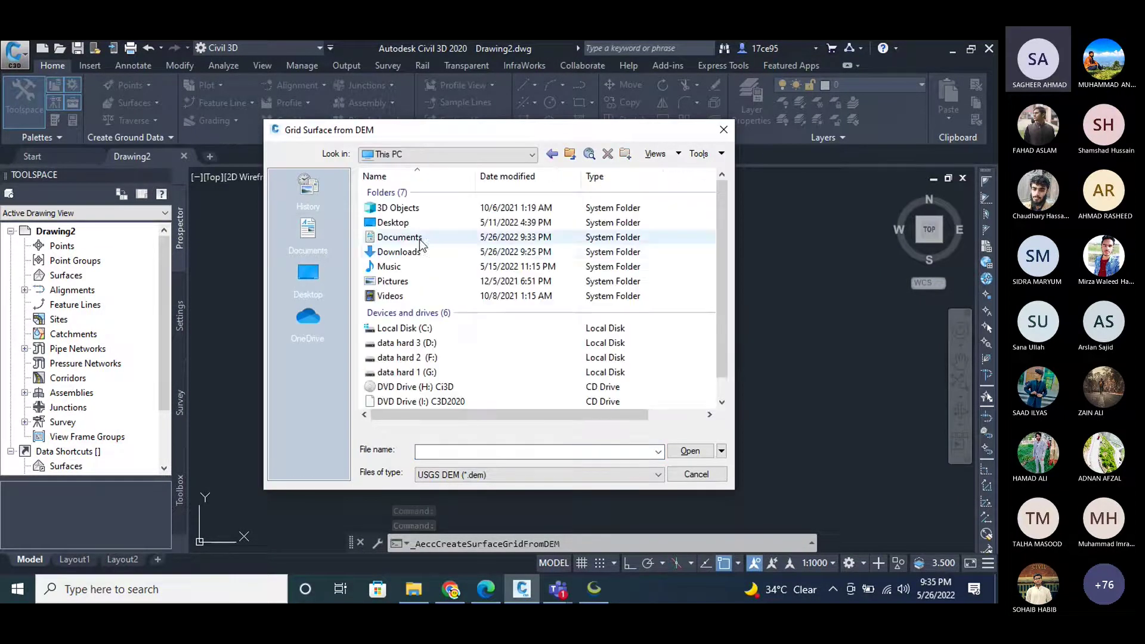
double_click(415, 251)
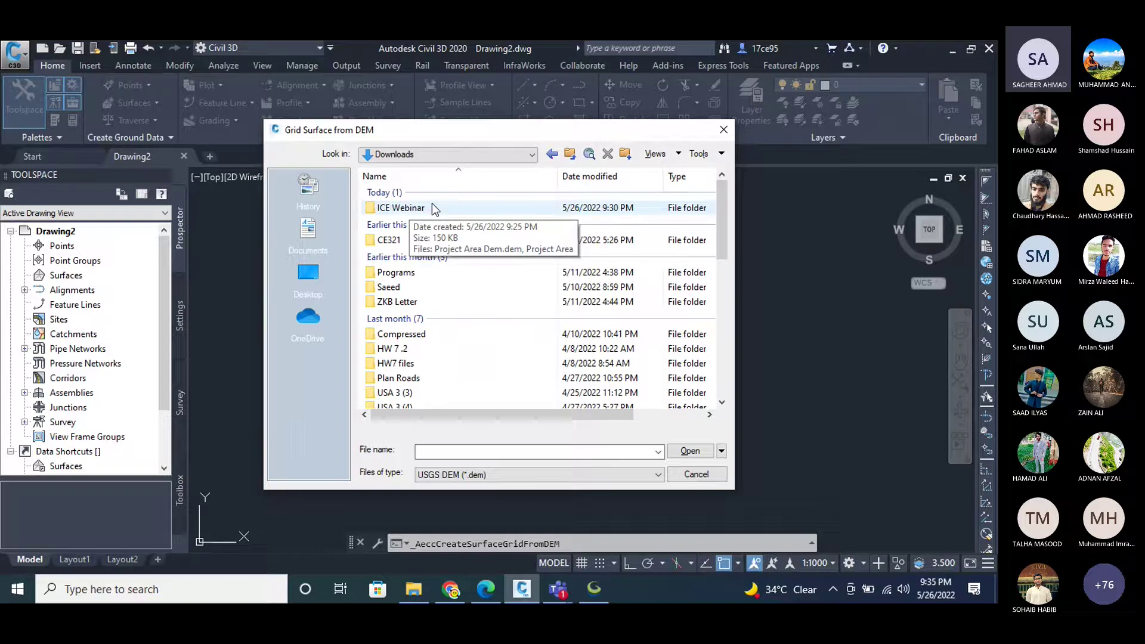
drag(537, 136, 586, 161)
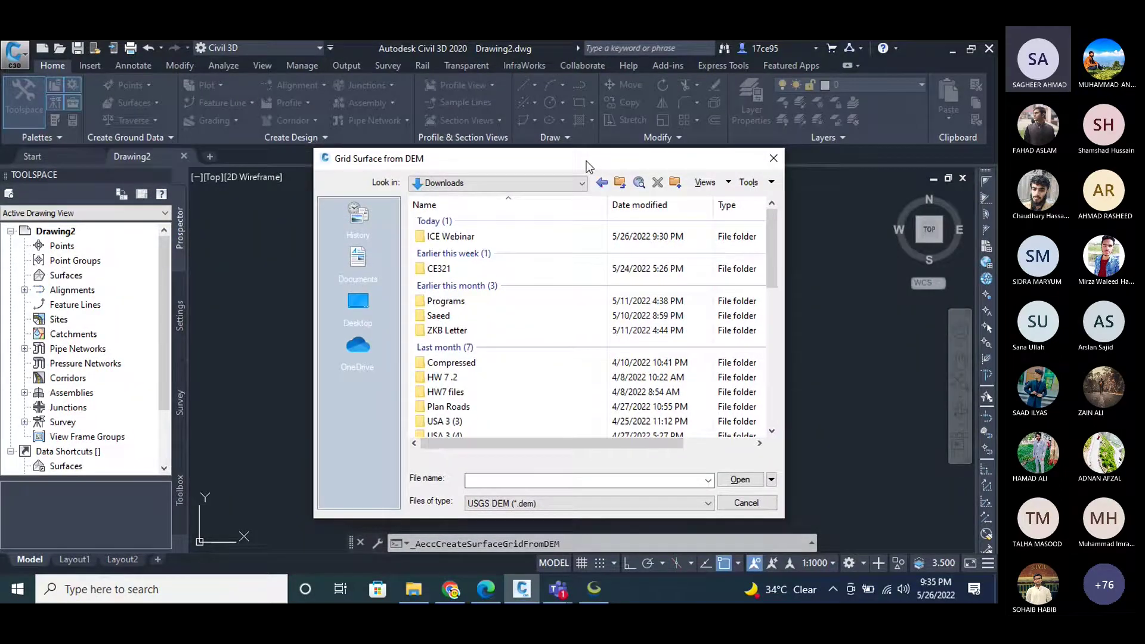
drag(586, 163, 505, 163)
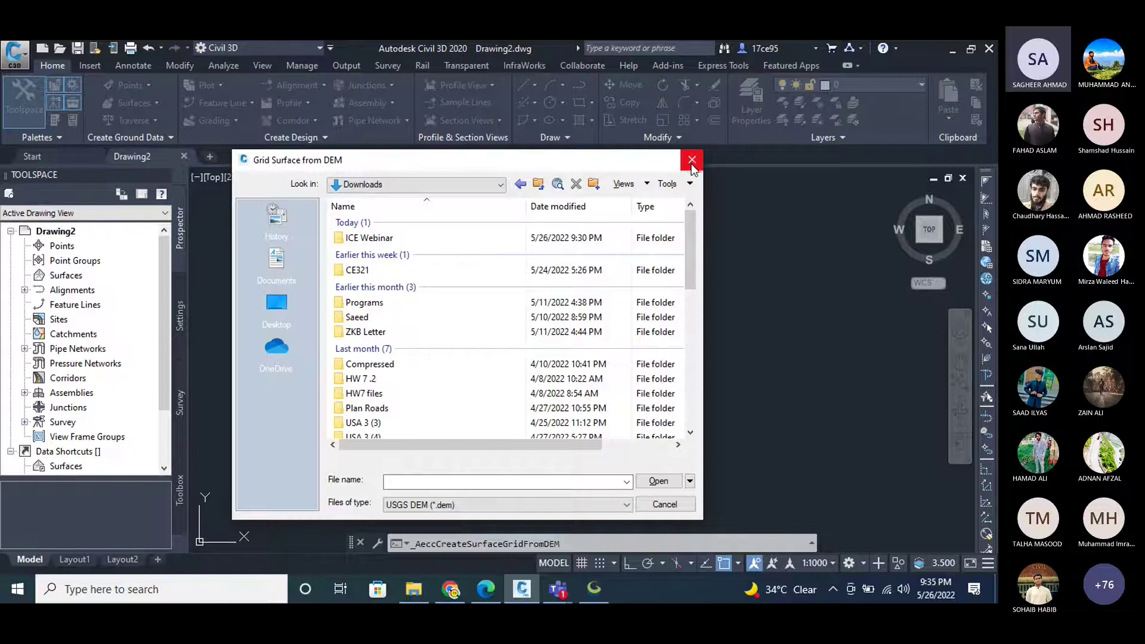
click(692, 161)
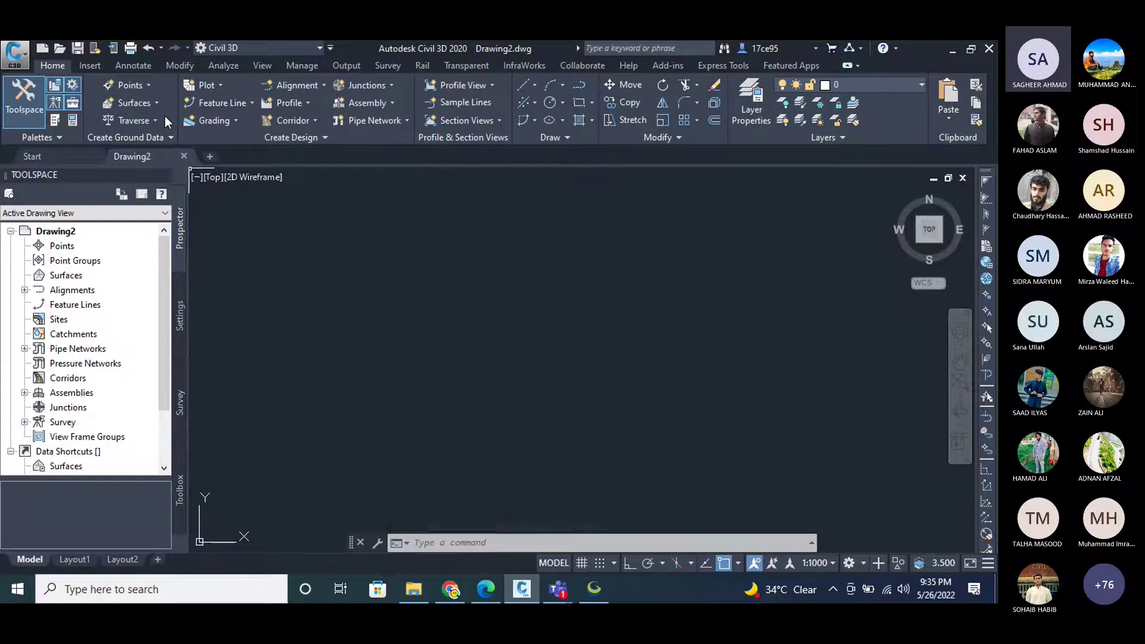
click(155, 101)
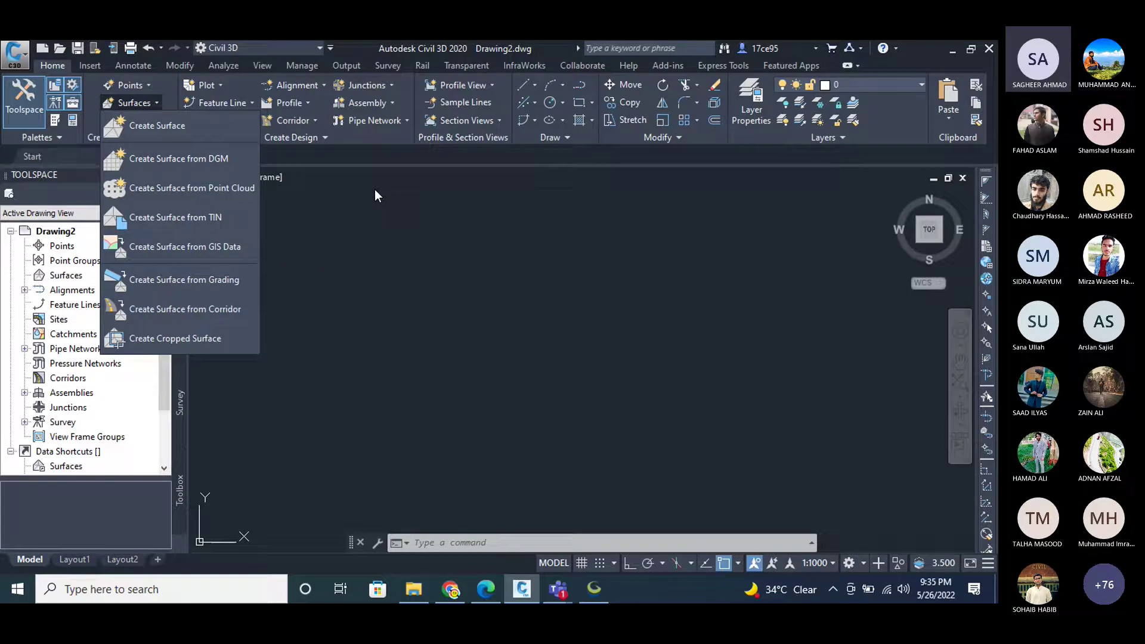
click(211, 163)
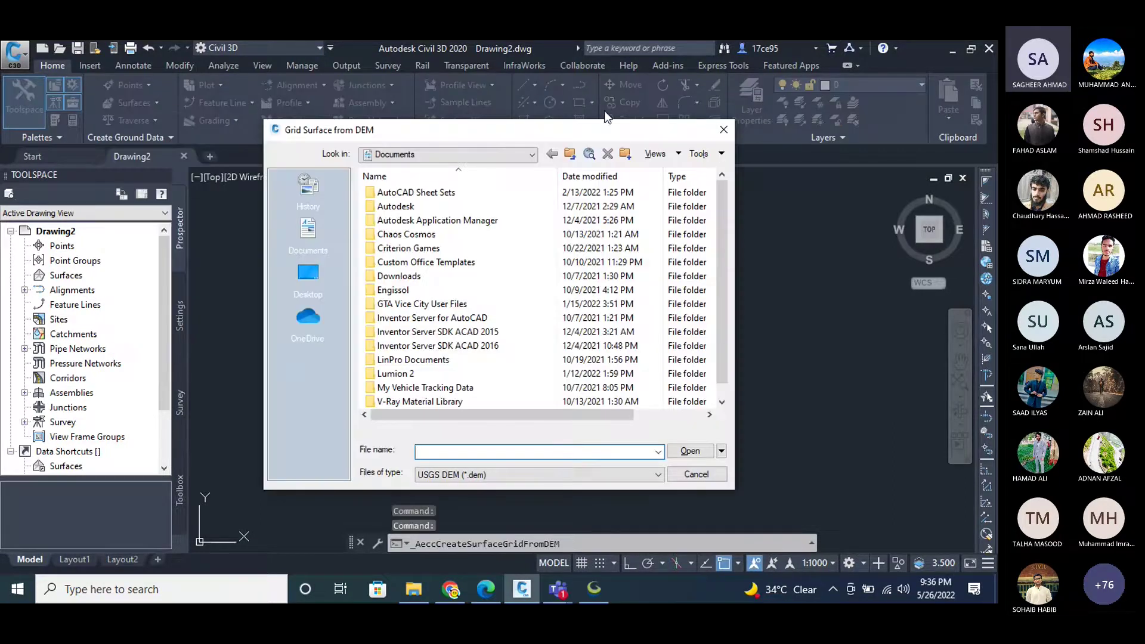
click(723, 129)
Create a grid surface from the DEM file Project Area Dem.dem in the ICE Webinar folder of Downloads.
click(138, 104)
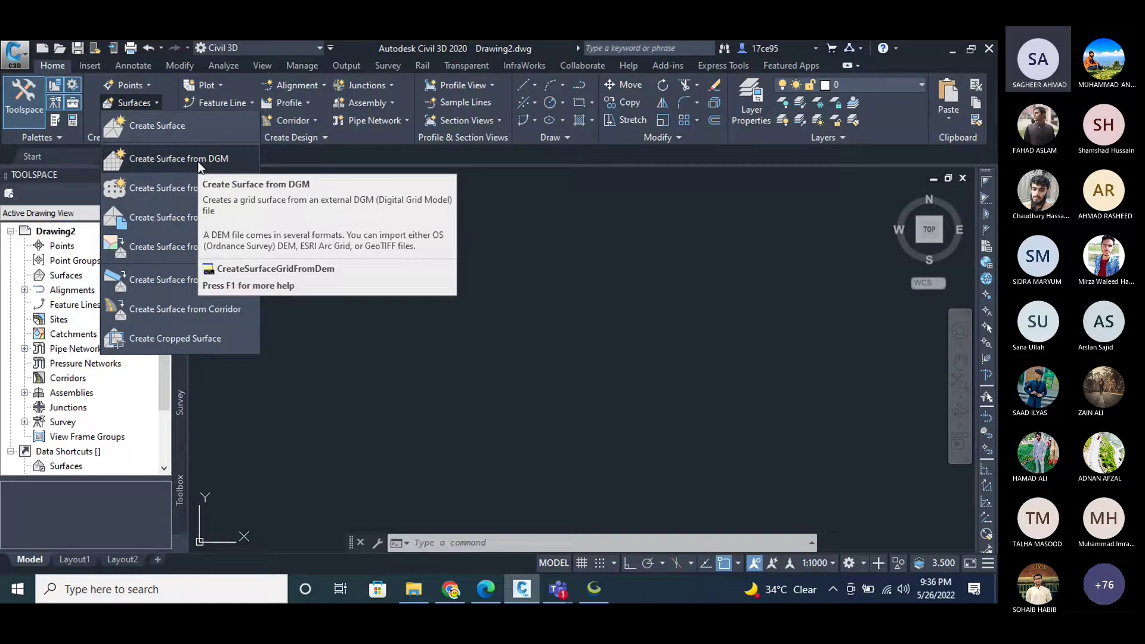
click(198, 161)
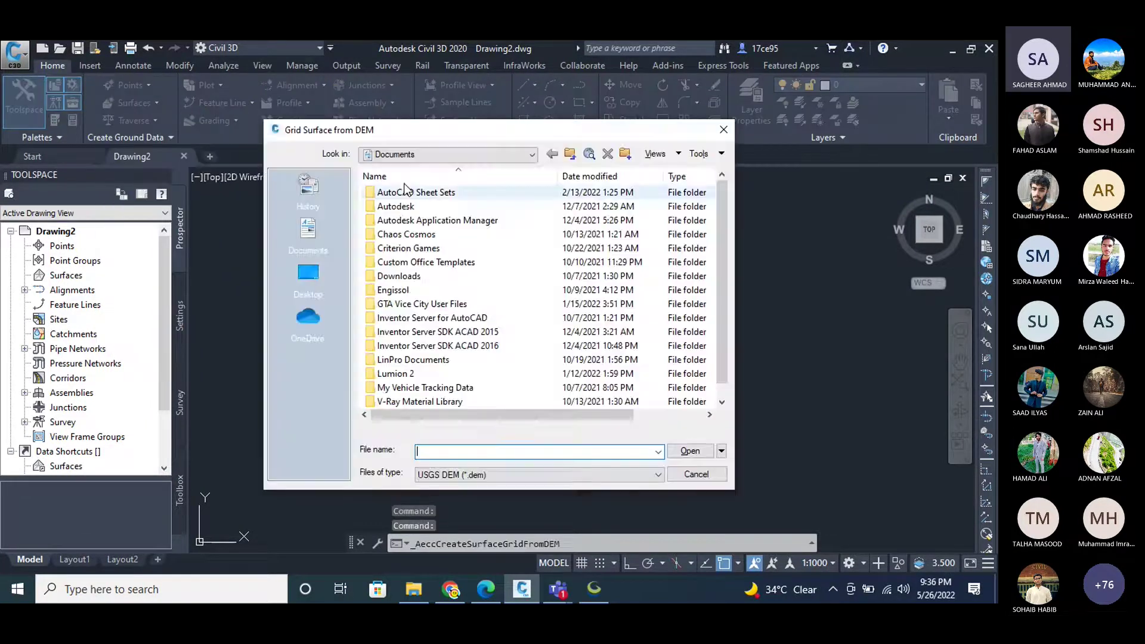
click(308, 276)
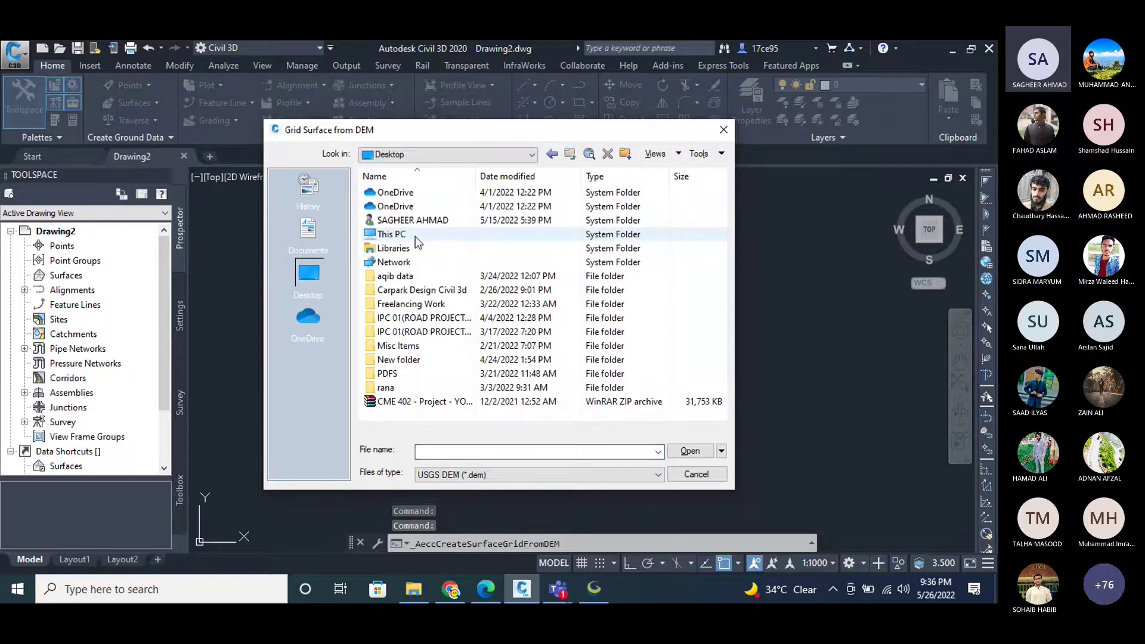
double_click(415, 236)
double_click(421, 248)
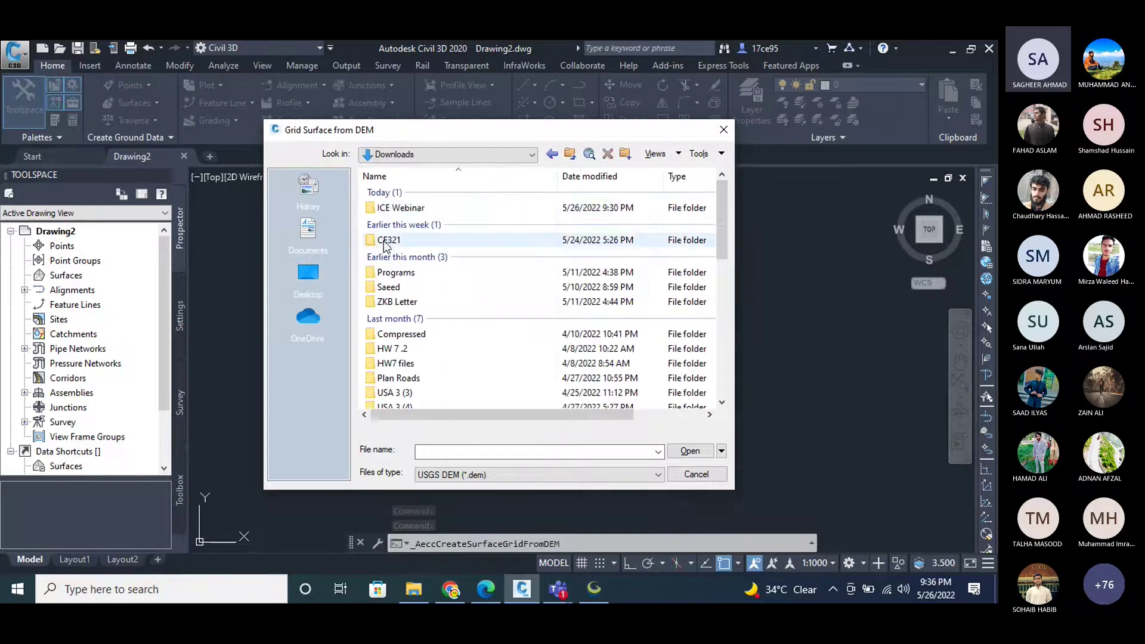
double_click(416, 202)
click(448, 192)
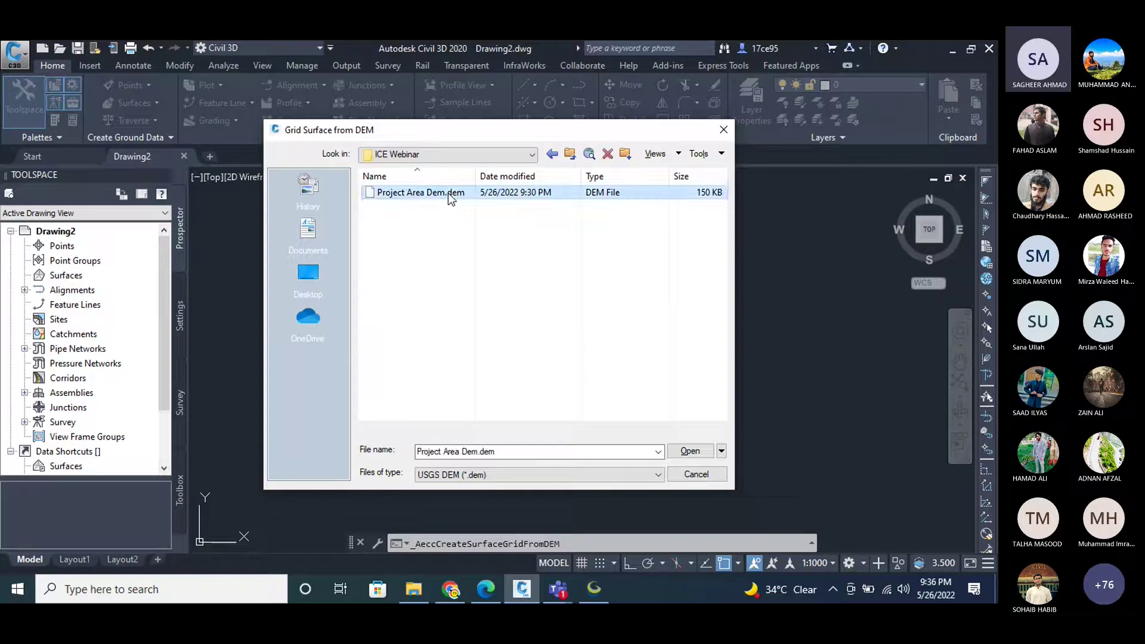
click(691, 452)
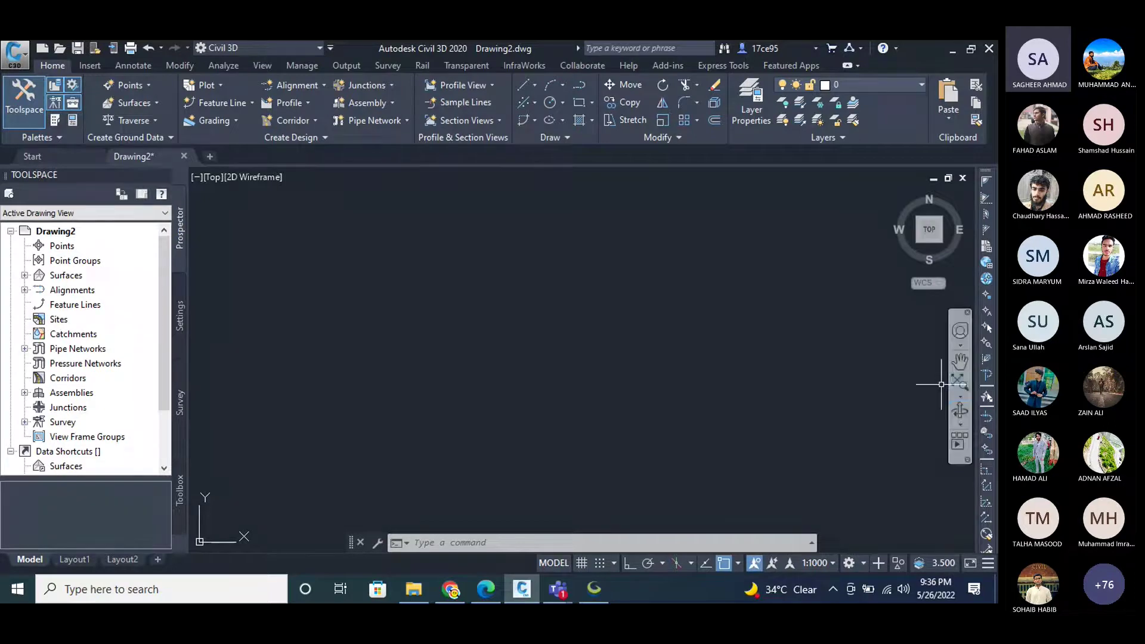
Show the full extents of the imported surface and examine its contours up close and as a whole.
click(960, 384)
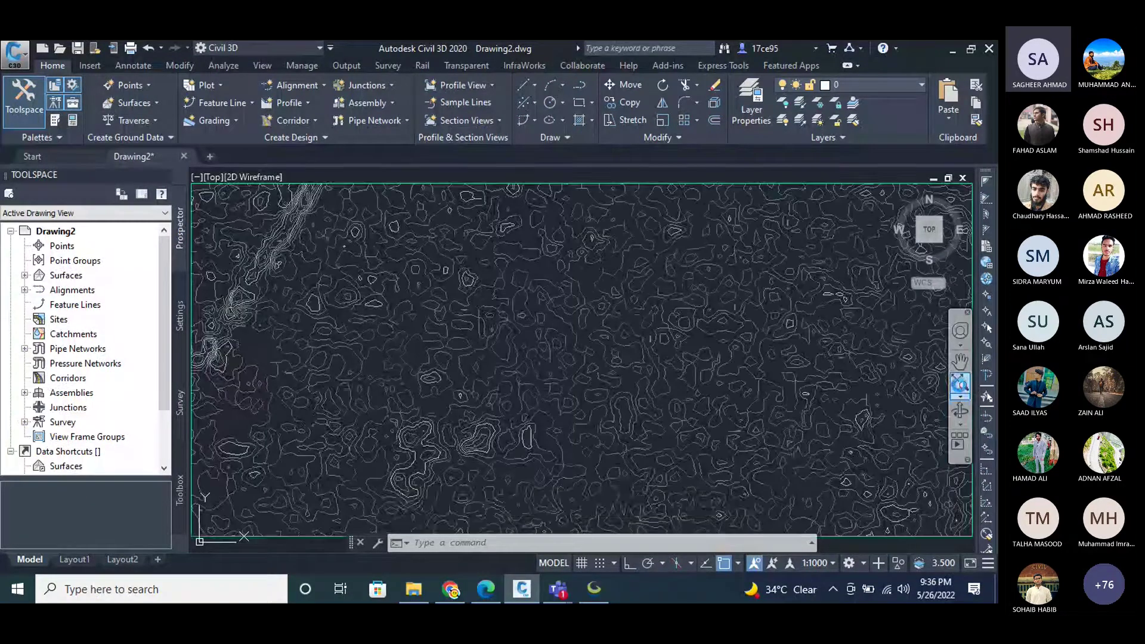
scroll(631, 270, down, 5)
scroll(630, 270, up, 4)
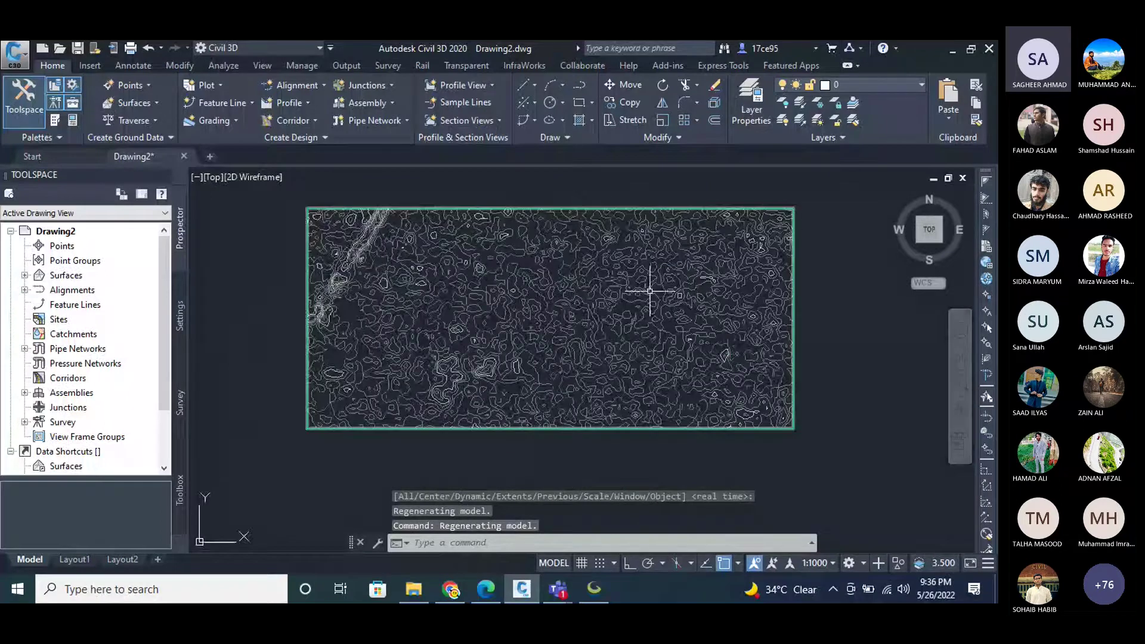
scroll(535, 251, up, 2)
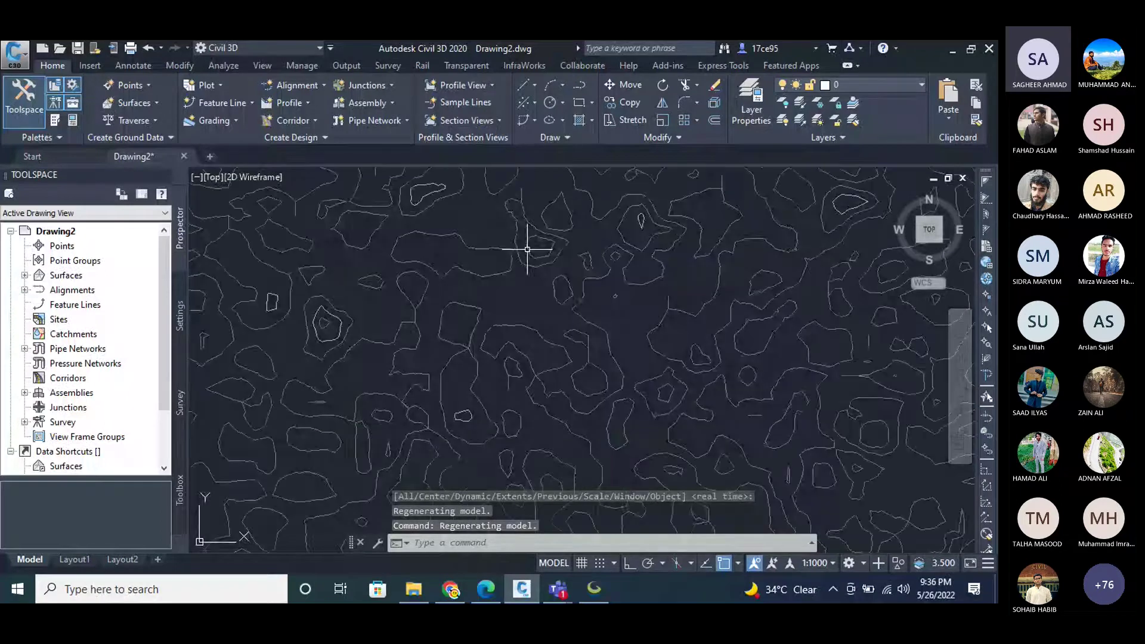
scroll(575, 274, down, 4)
scroll(633, 301, up, 3)
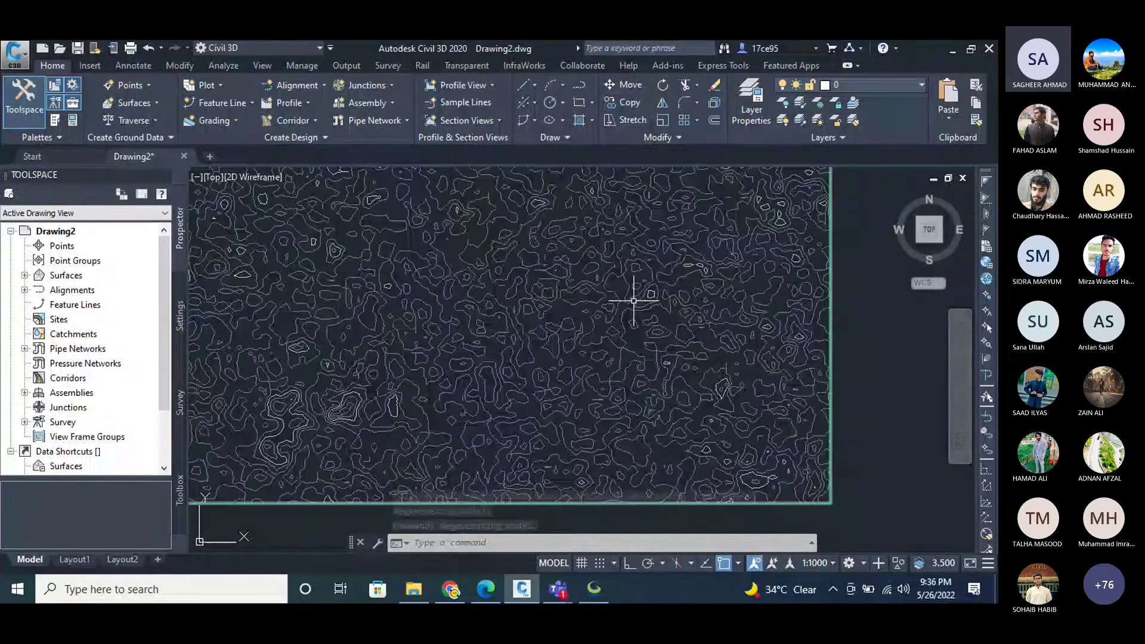
scroll(566, 304, down, 3)
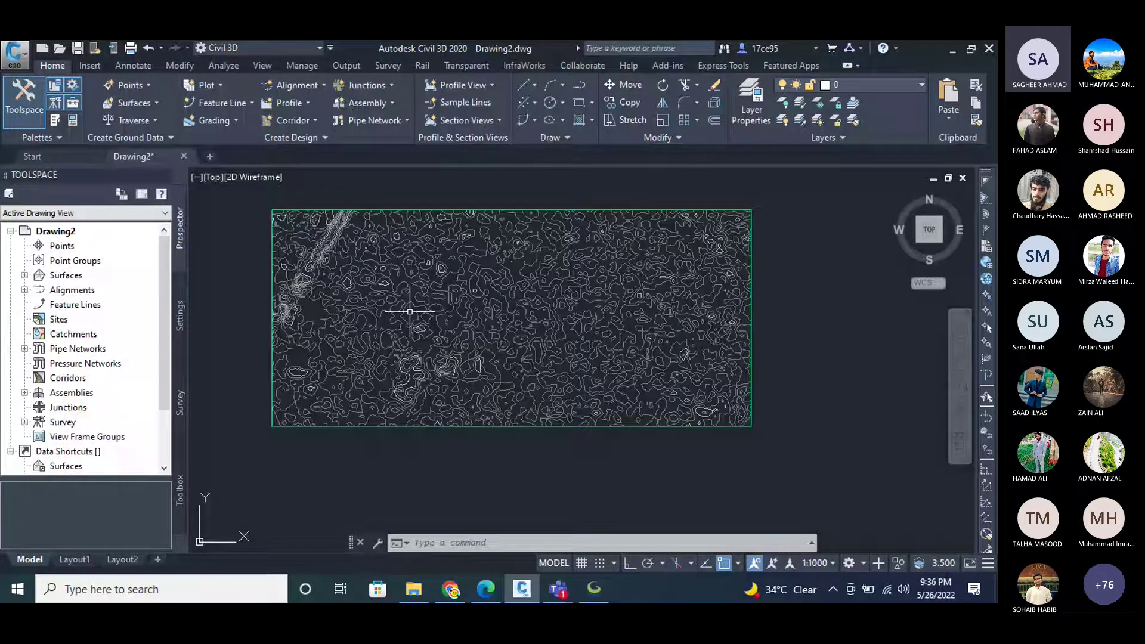
click(318, 88)
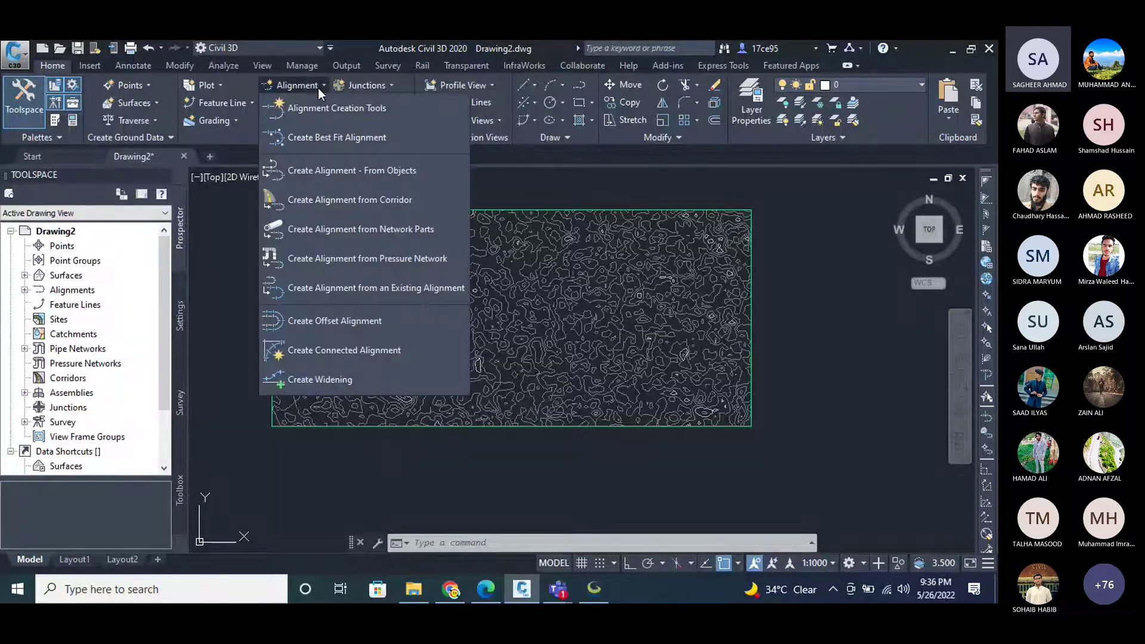
click(319, 87)
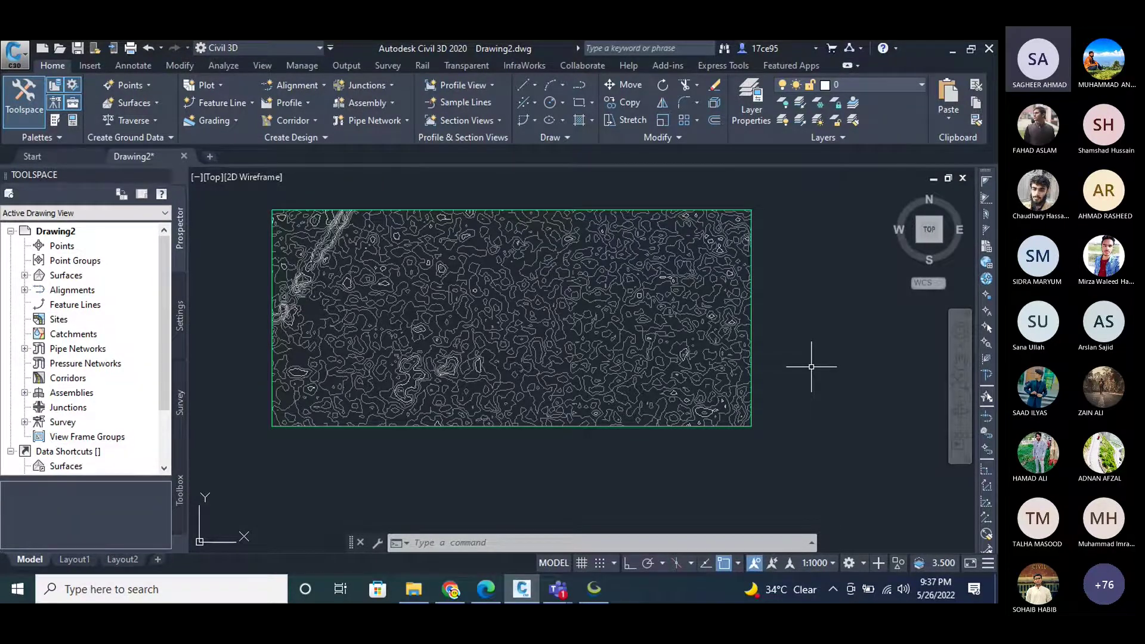
click(317, 85)
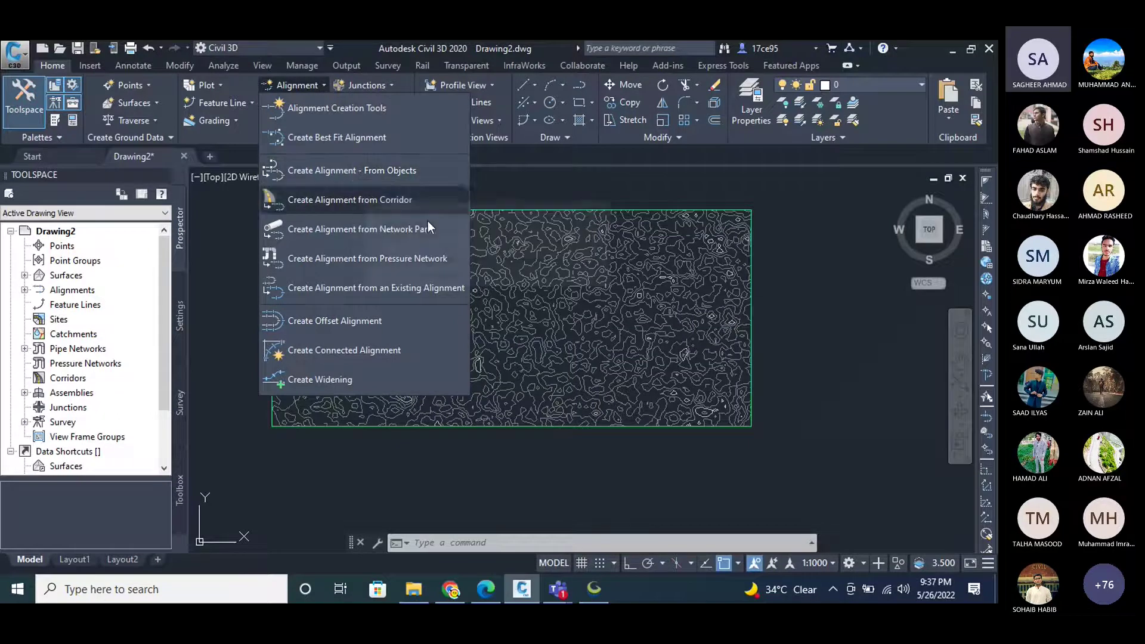
click(531, 274)
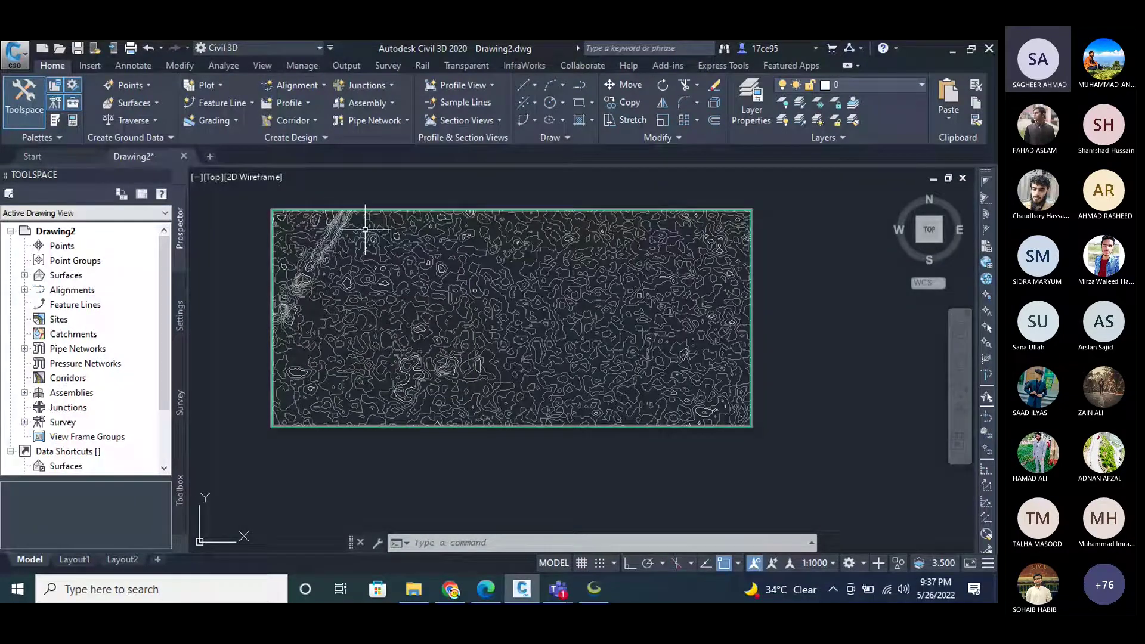
Start a new centerline alignment layout named Alignment - (Road 1) and enable criteria-based design for it.
mouse_move(705, 300)
click(297, 90)
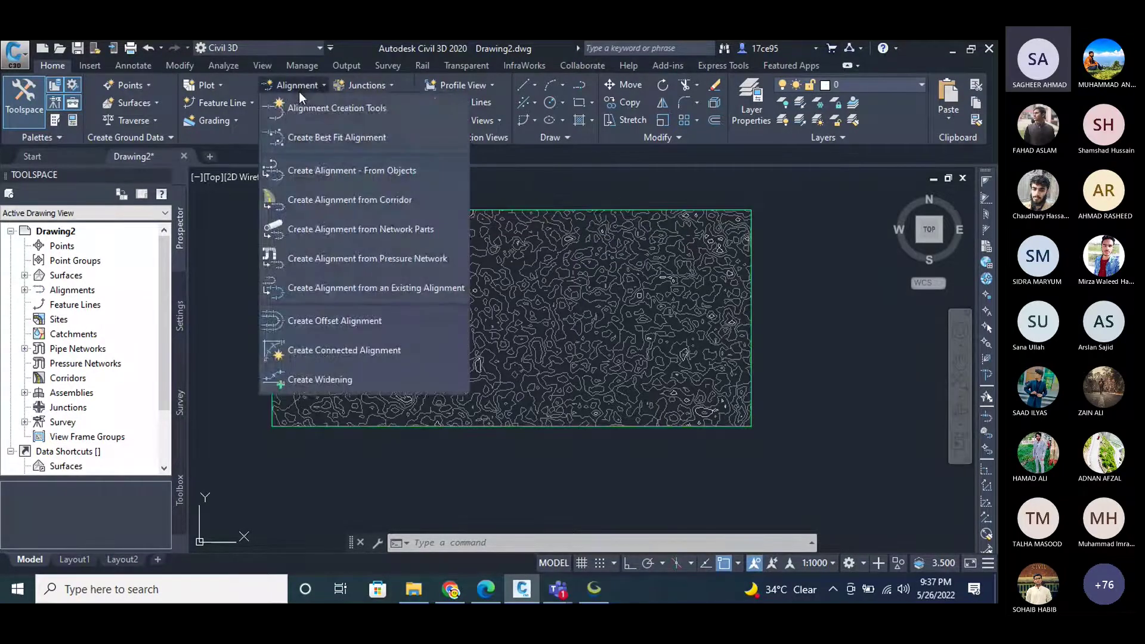
click(384, 109)
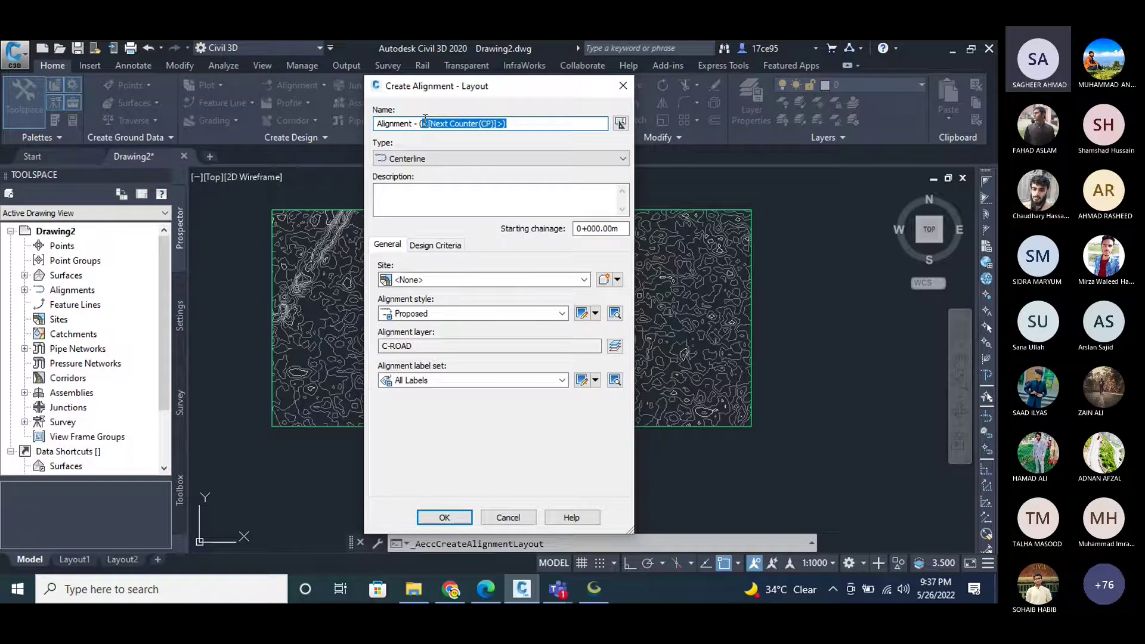
key(BackSpace)
text(R)
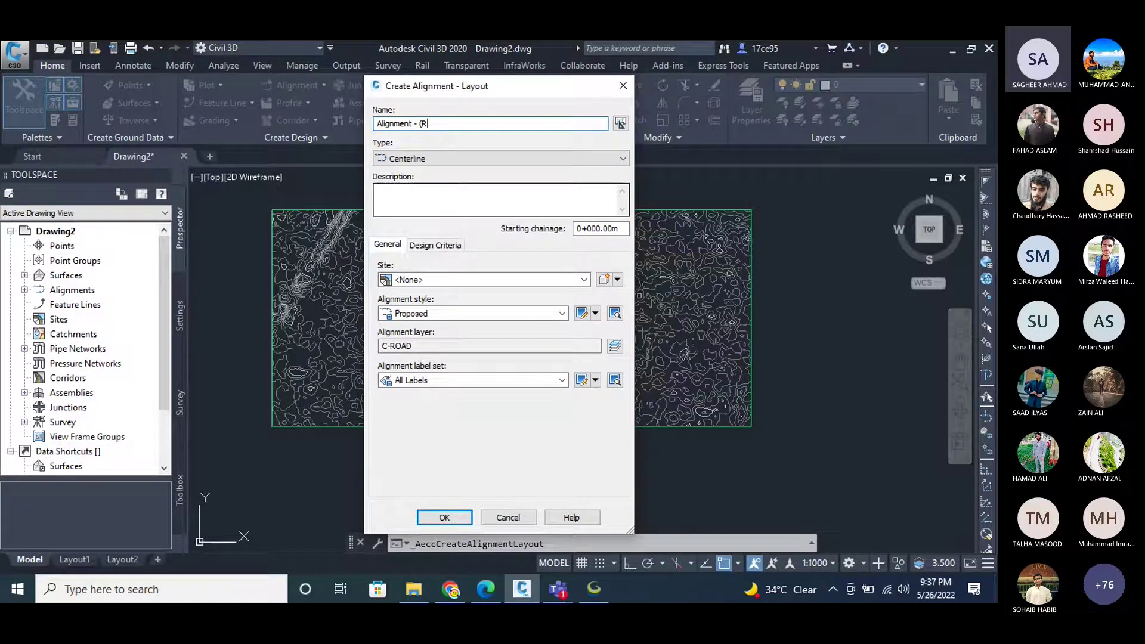
text(oad 1))
click(436, 245)
click(402, 299)
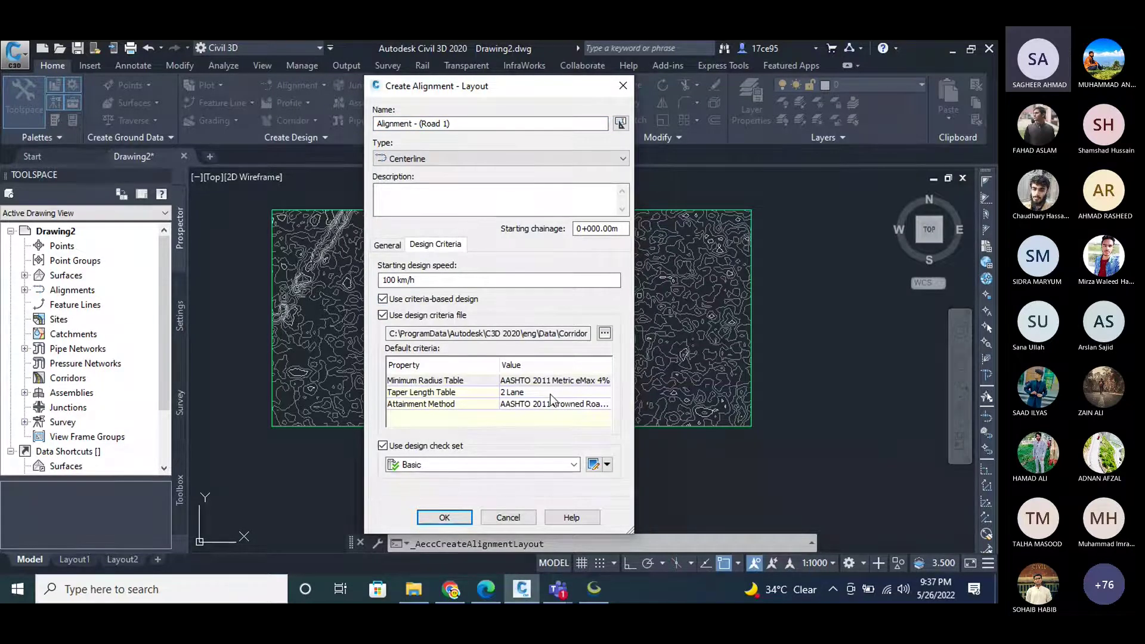
Examine the default design criteria, in particular the attainment method and the available AASHTO 2011 minimum radius tables.
click(579, 405)
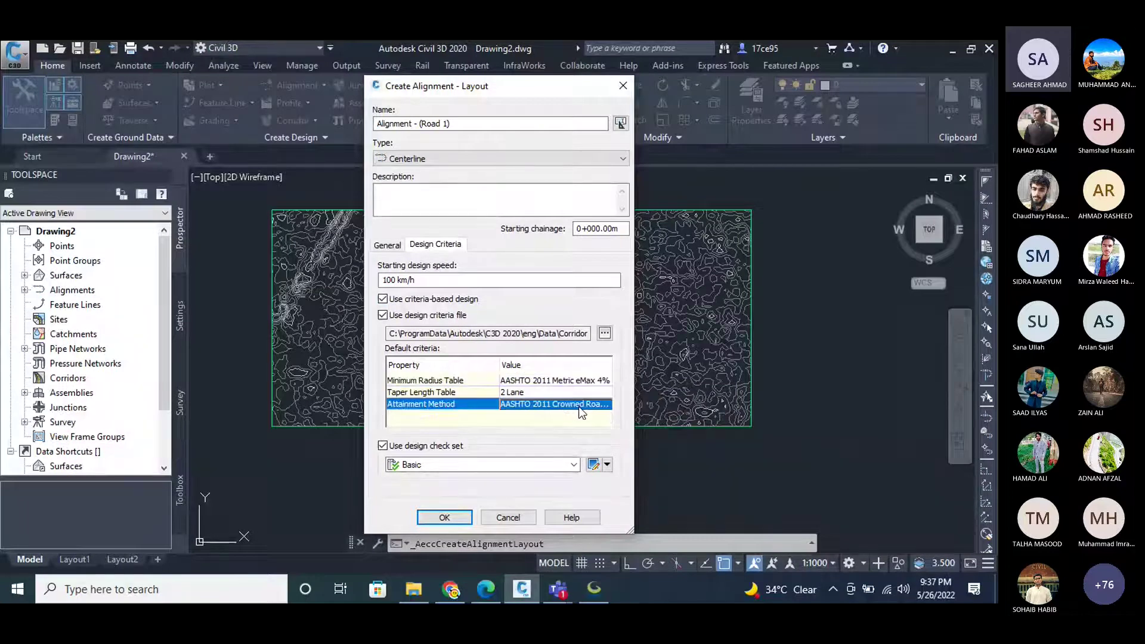
click(595, 382)
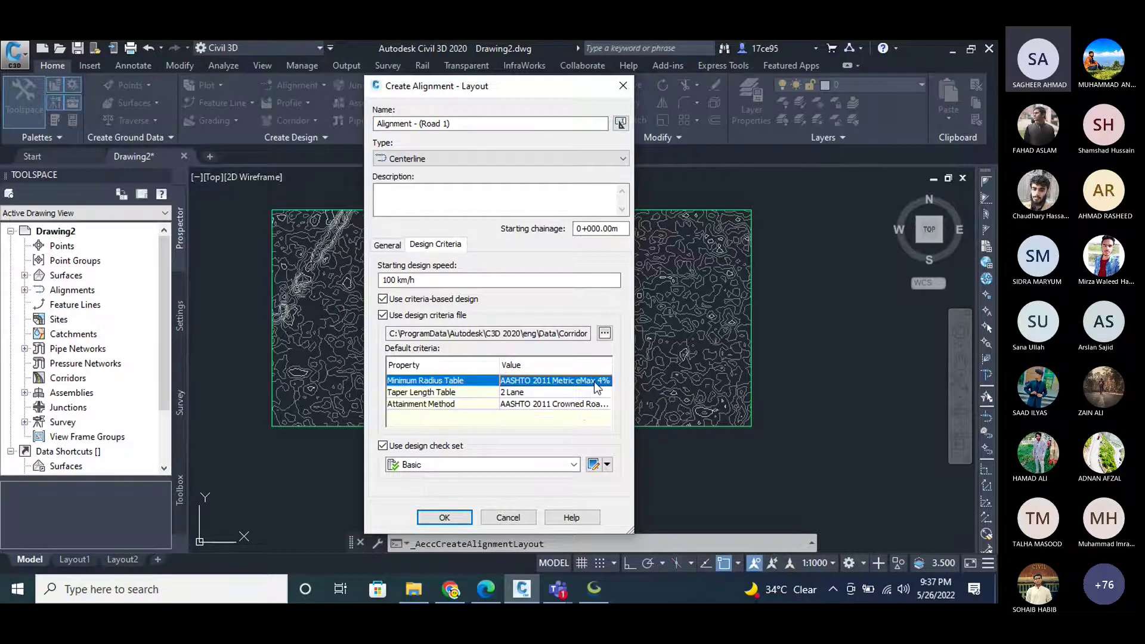
click(594, 381)
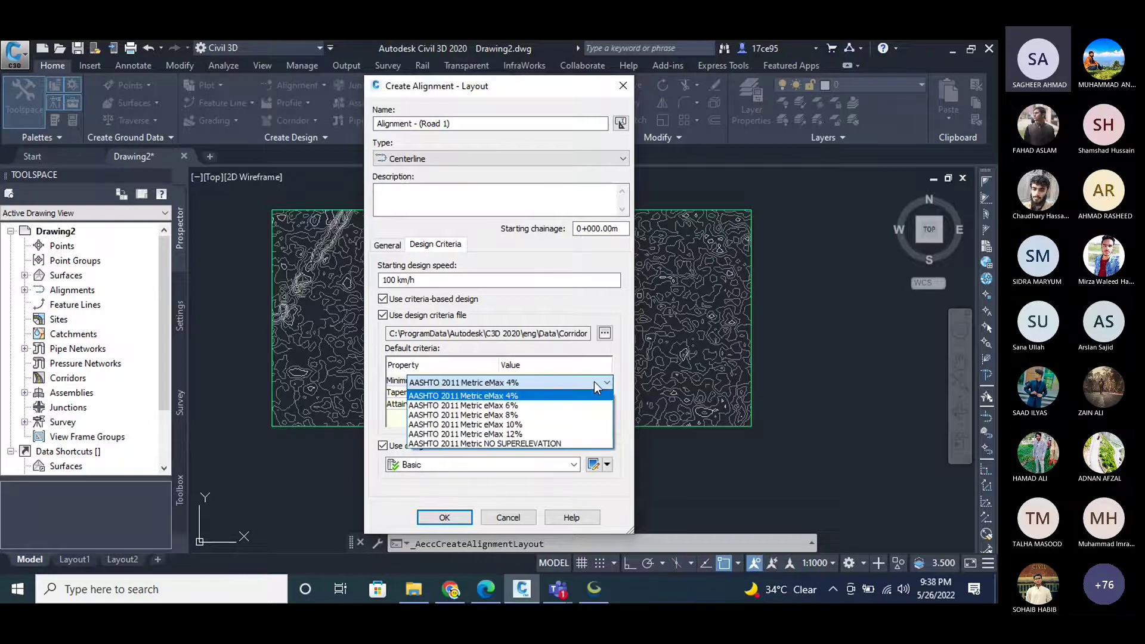
click(625, 382)
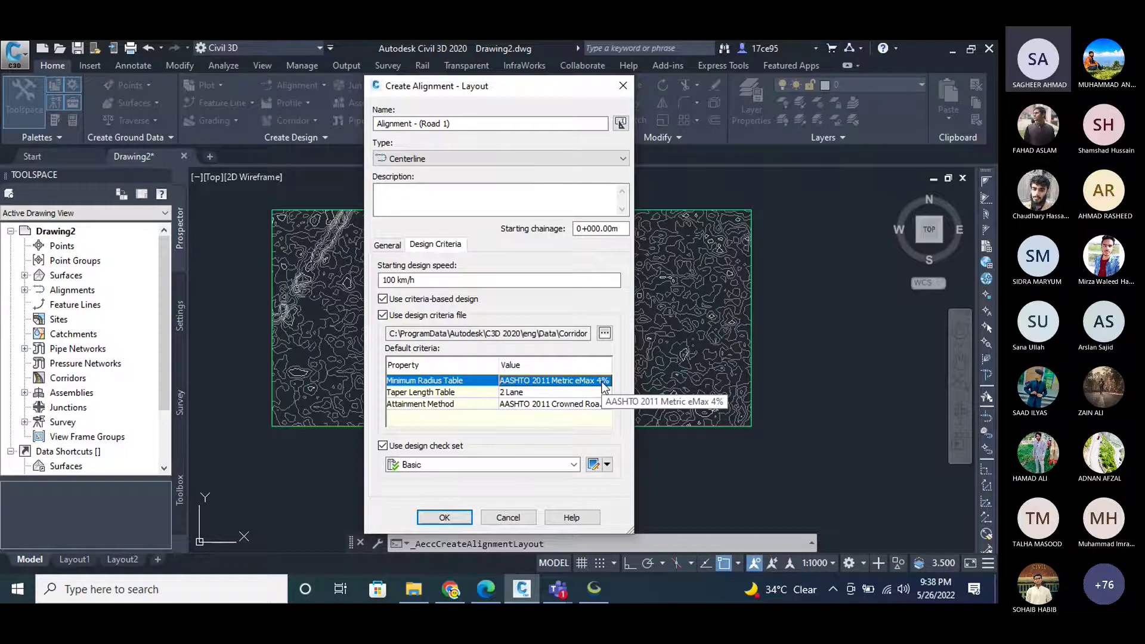
click(604, 385)
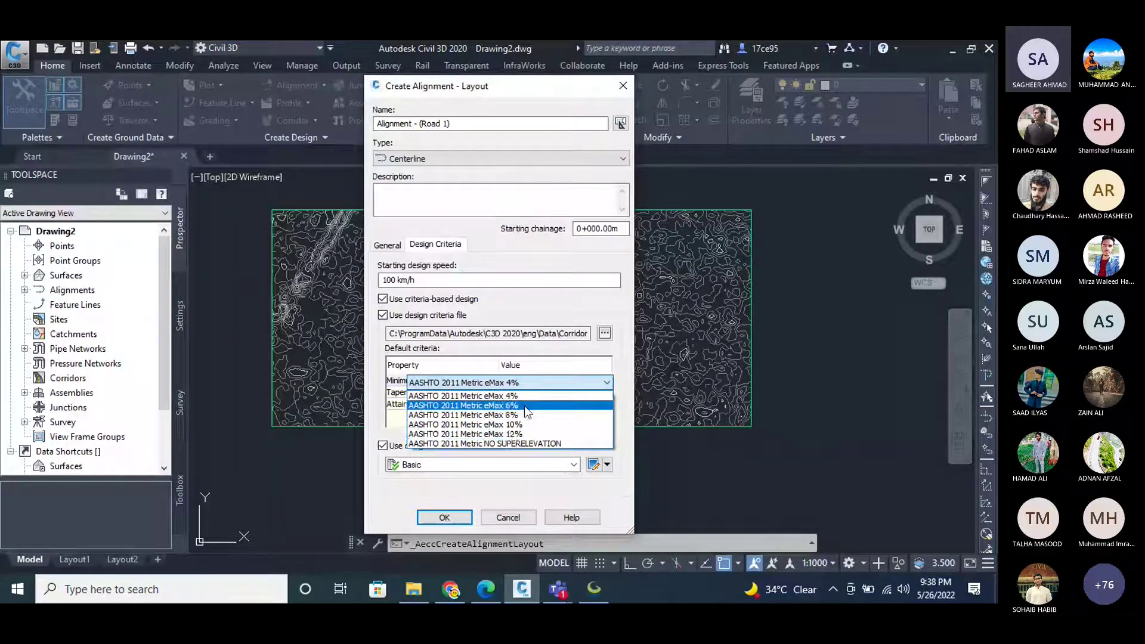
key(Escape)
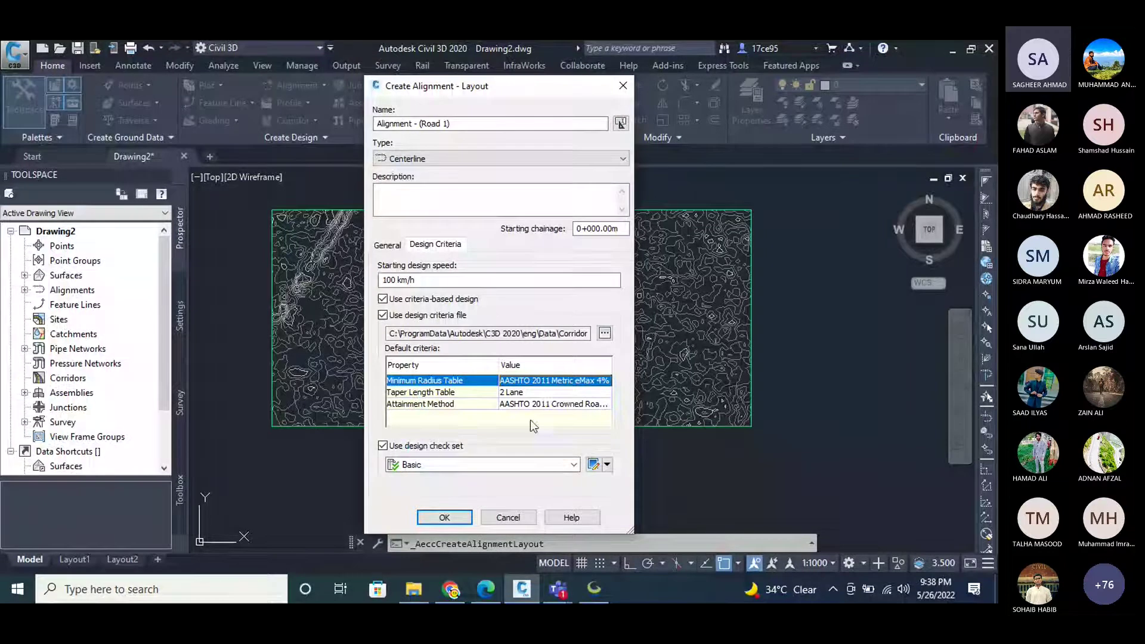
click(574, 381)
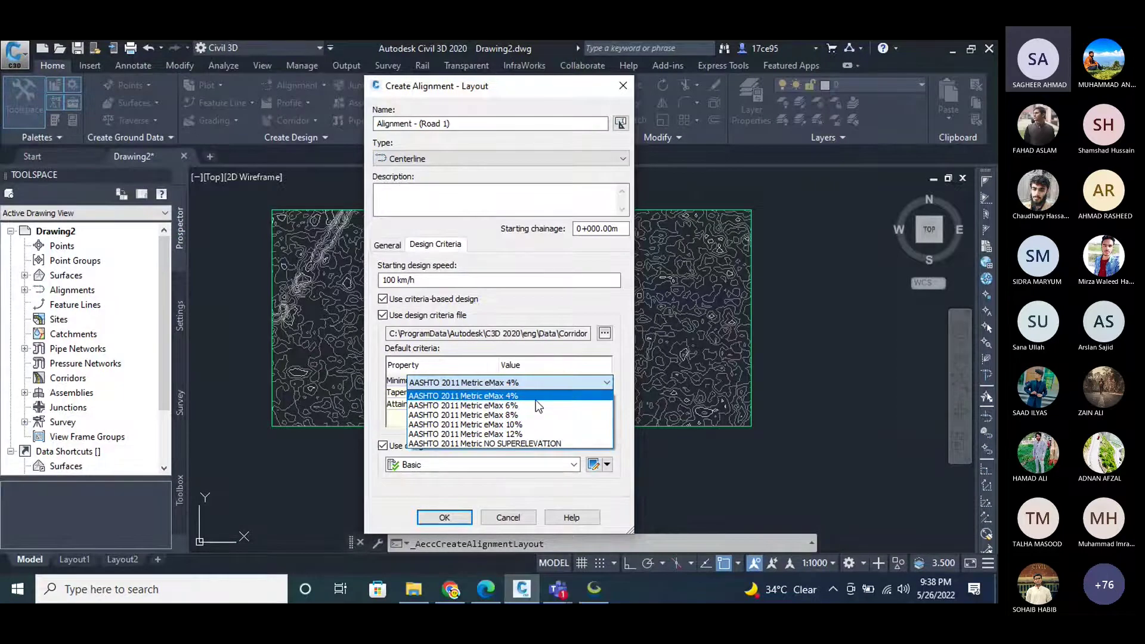
click(420, 471)
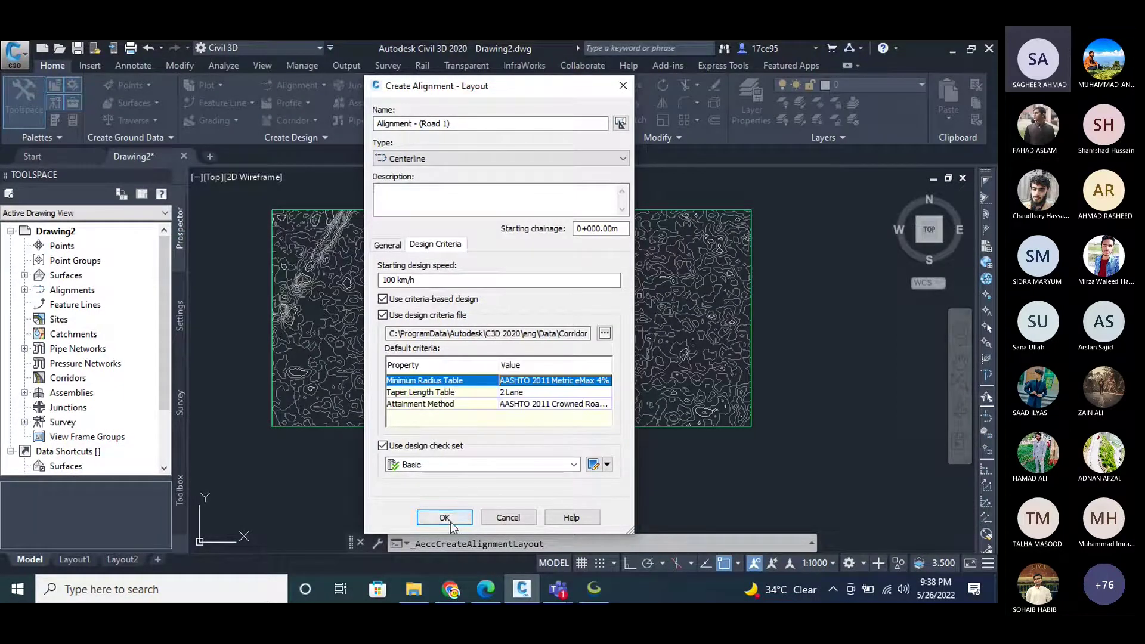
Review the alignment style and label set choices and accept the alignment with the Proposed style and All Labels.
click(393, 246)
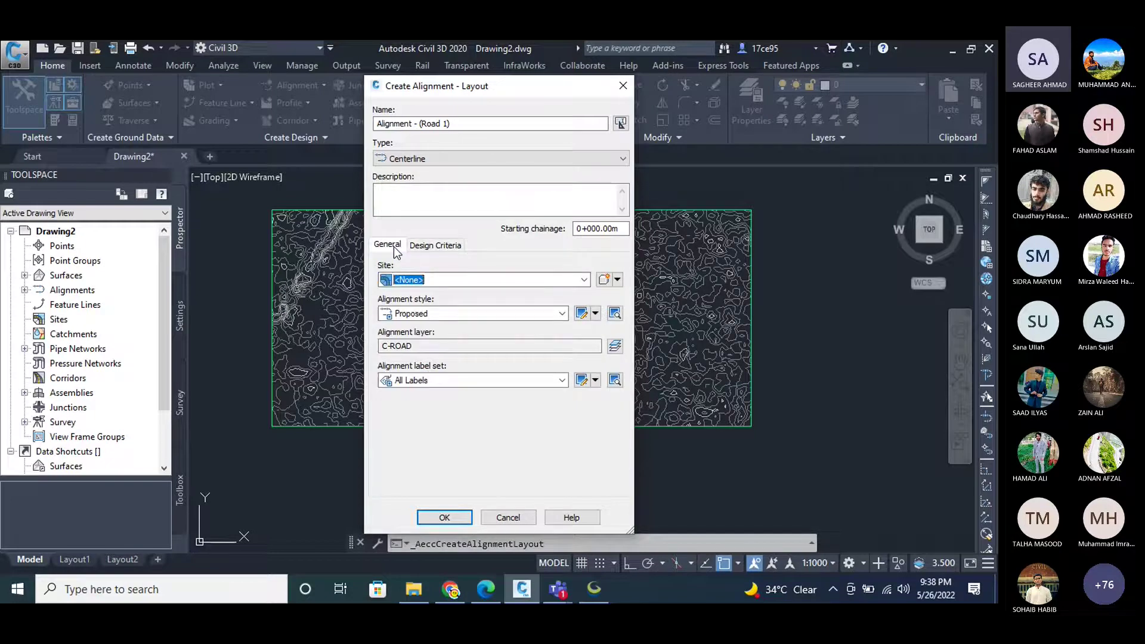
click(464, 314)
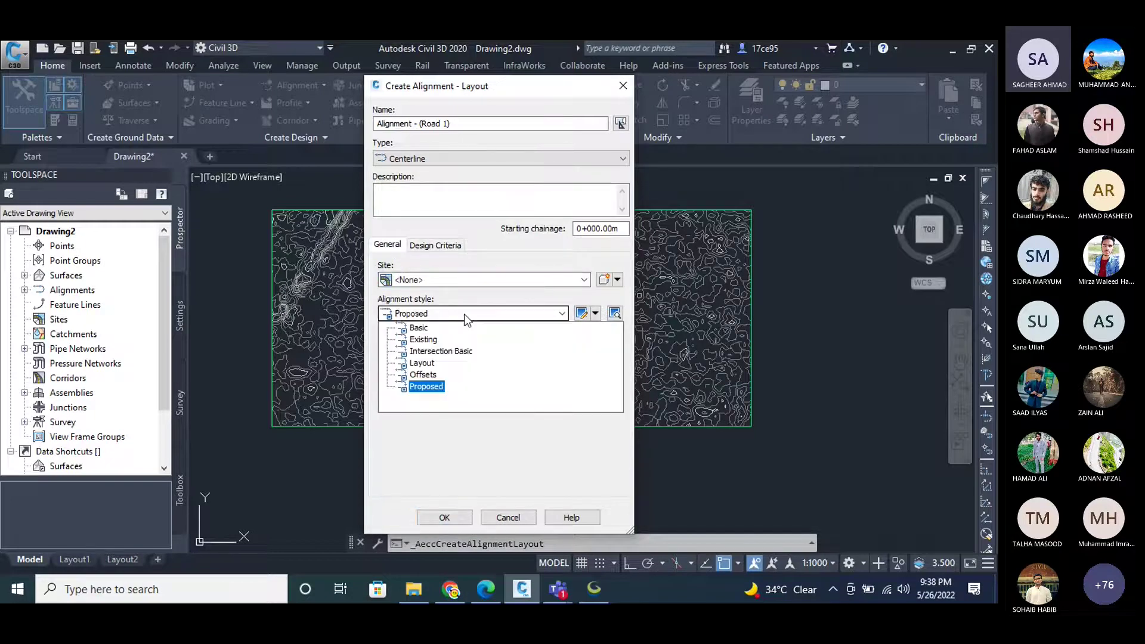
click(436, 245)
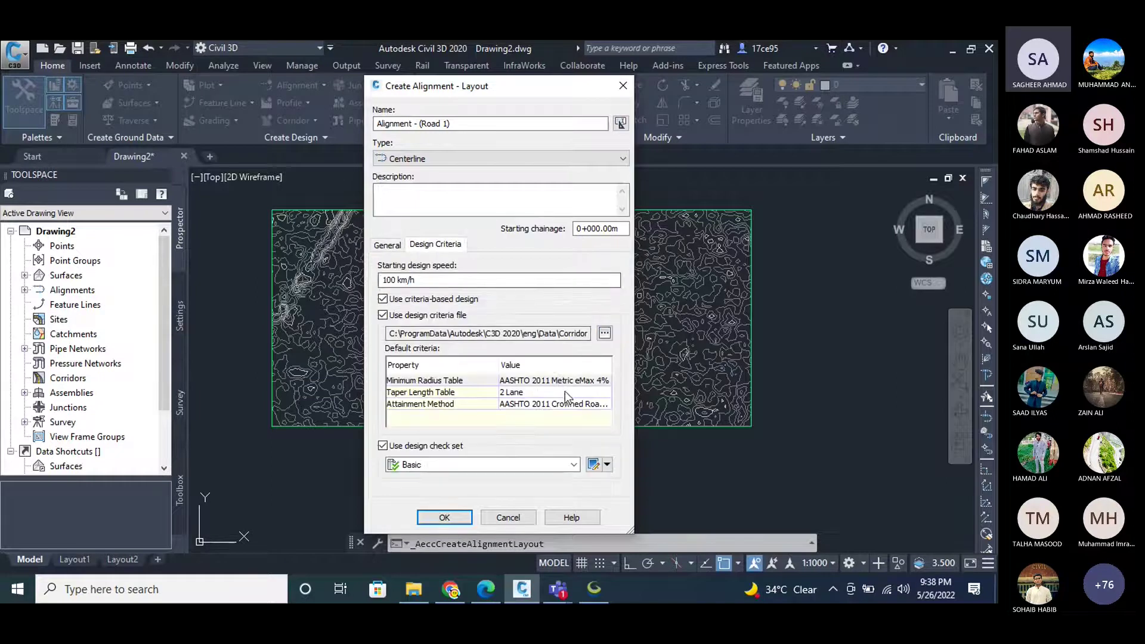
click(386, 245)
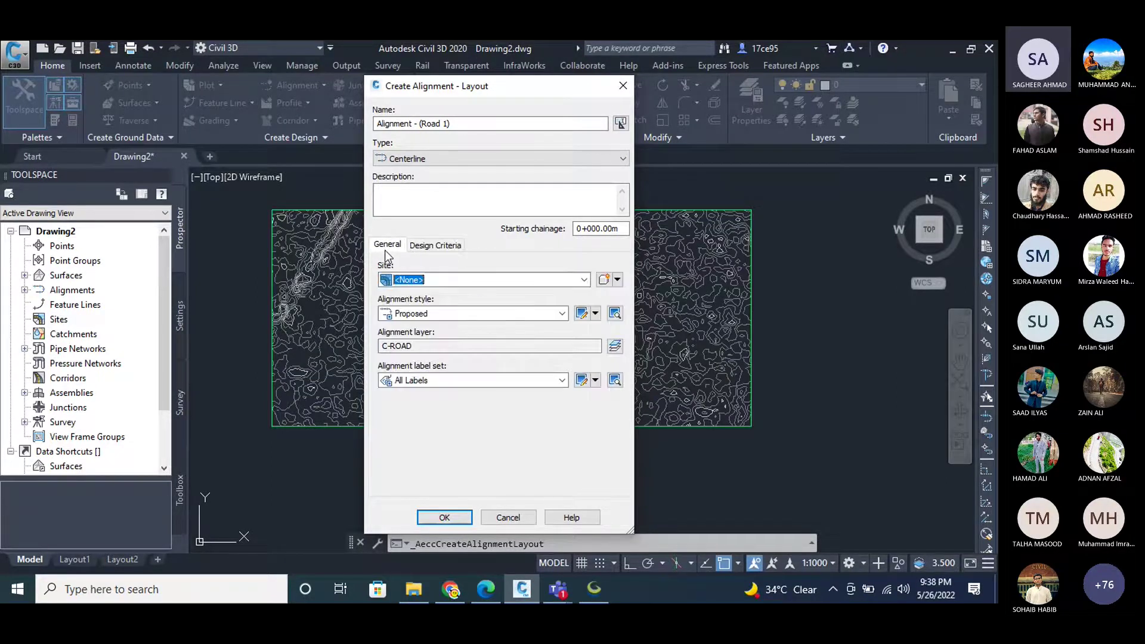
click(494, 382)
click(493, 384)
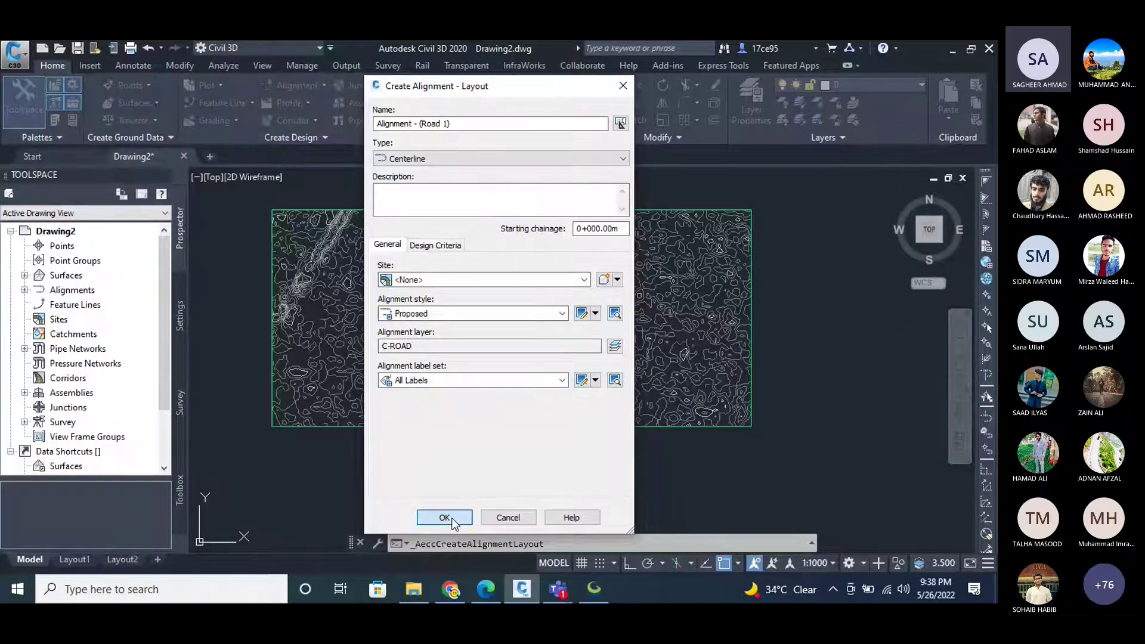
click(445, 518)
Using Straight-Straight (With curves), draw the first straight, about 1716 m long, running northeast from the surface's southwest part.
click(31, 73)
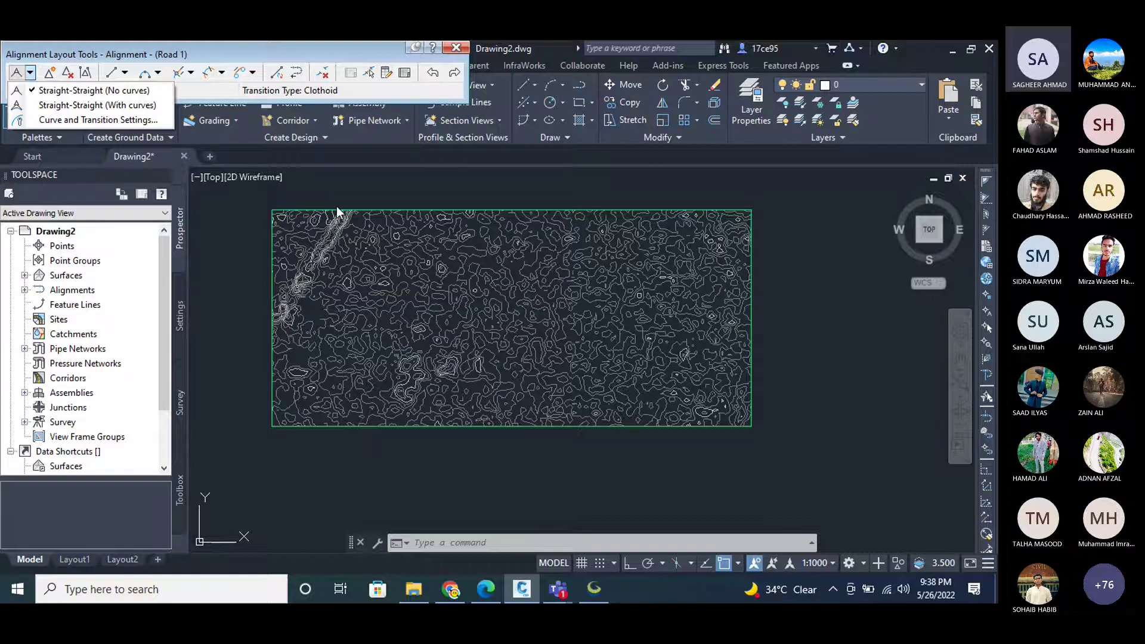
click(78, 106)
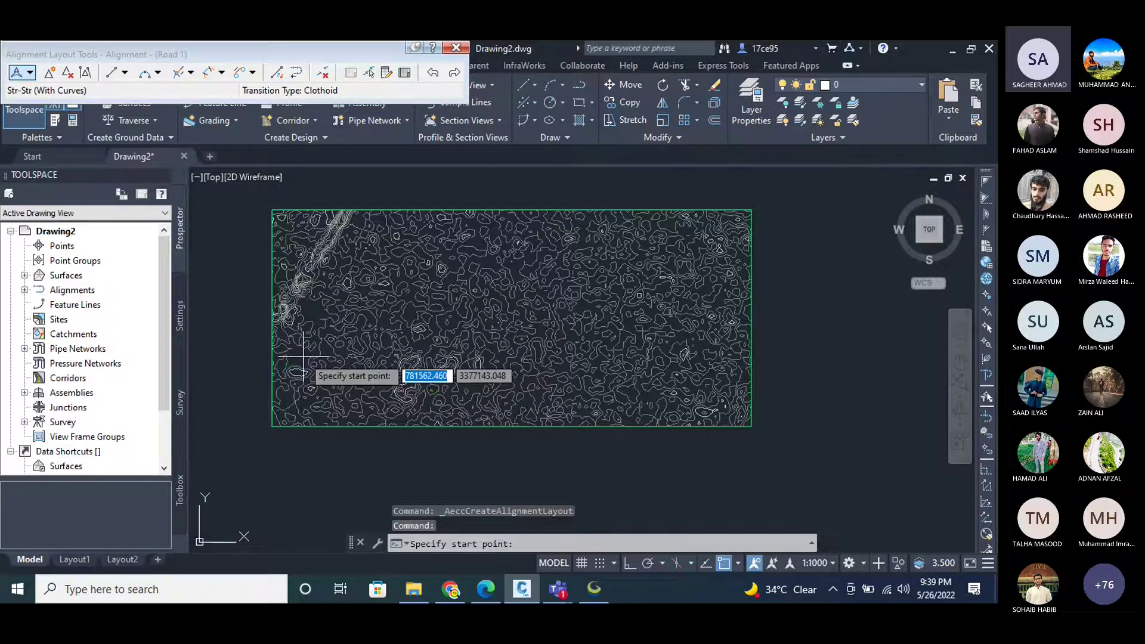
scroll(299, 376, up, 2)
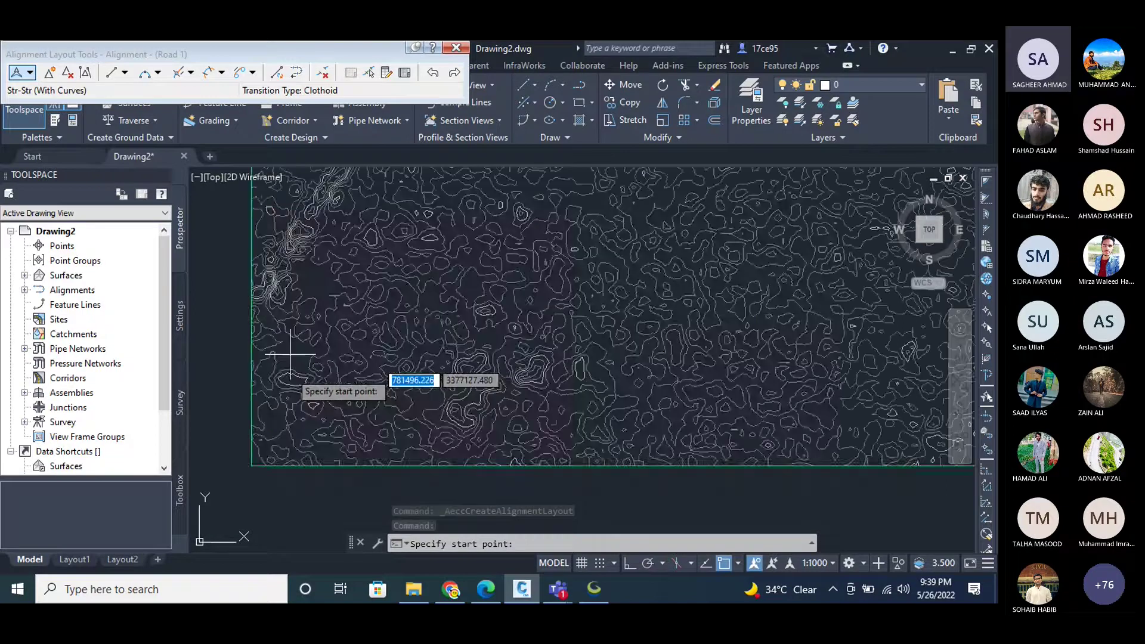
scroll(304, 405, down, 2)
scroll(292, 394, up, 3)
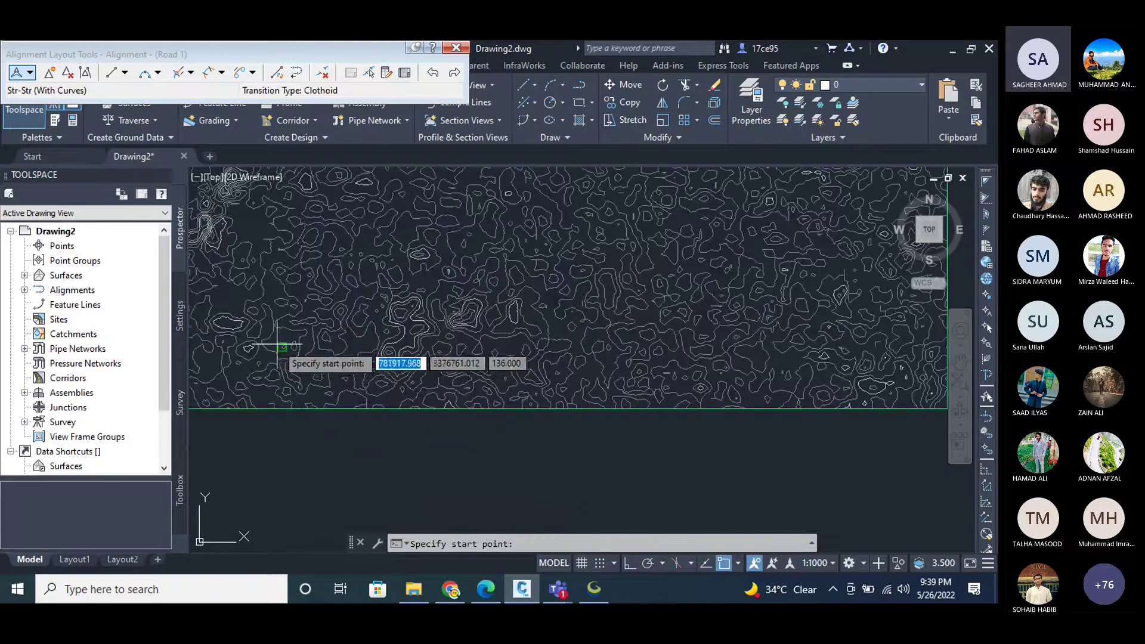
scroll(273, 343, up, 3)
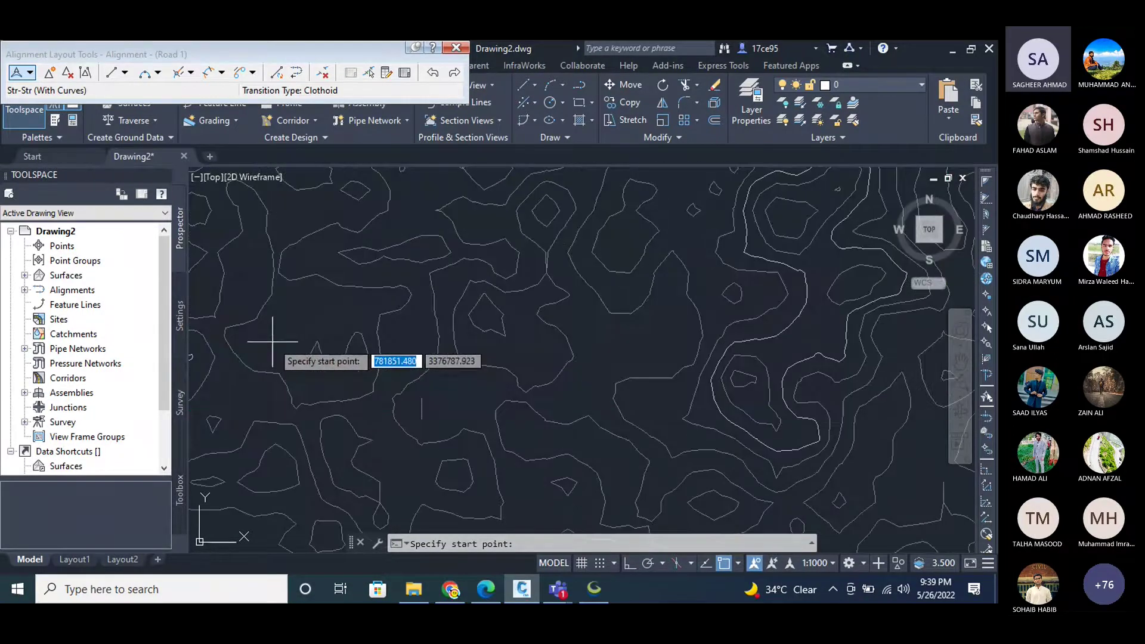
click(272, 343)
scroll(277, 352, down, 5)
scroll(337, 348, up, 4)
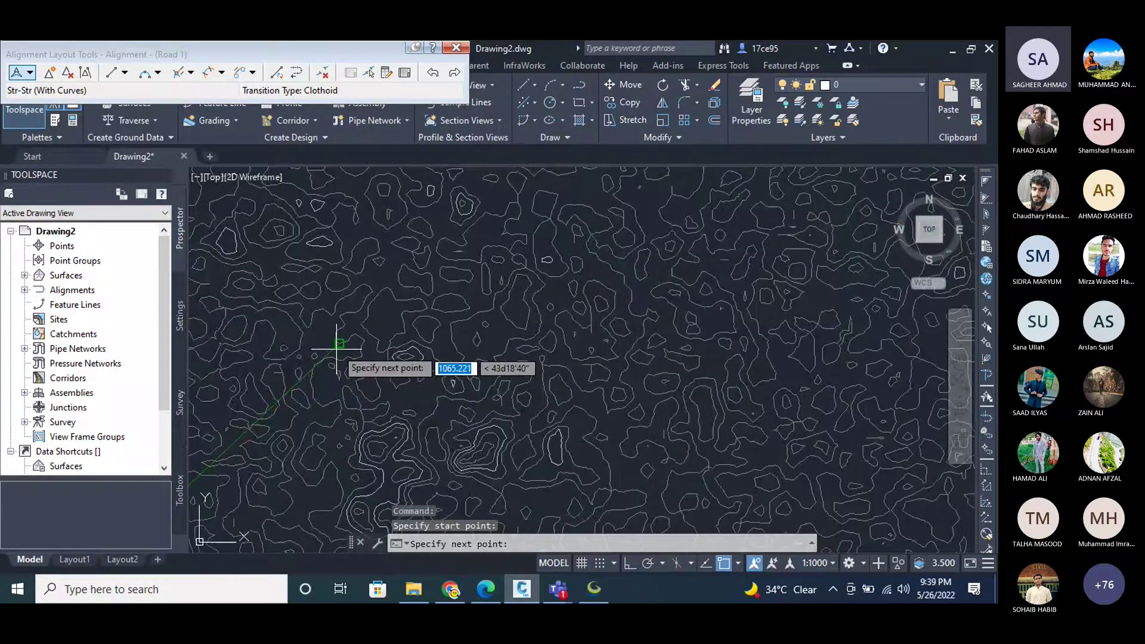
click(337, 347)
scroll(338, 348, down, 4)
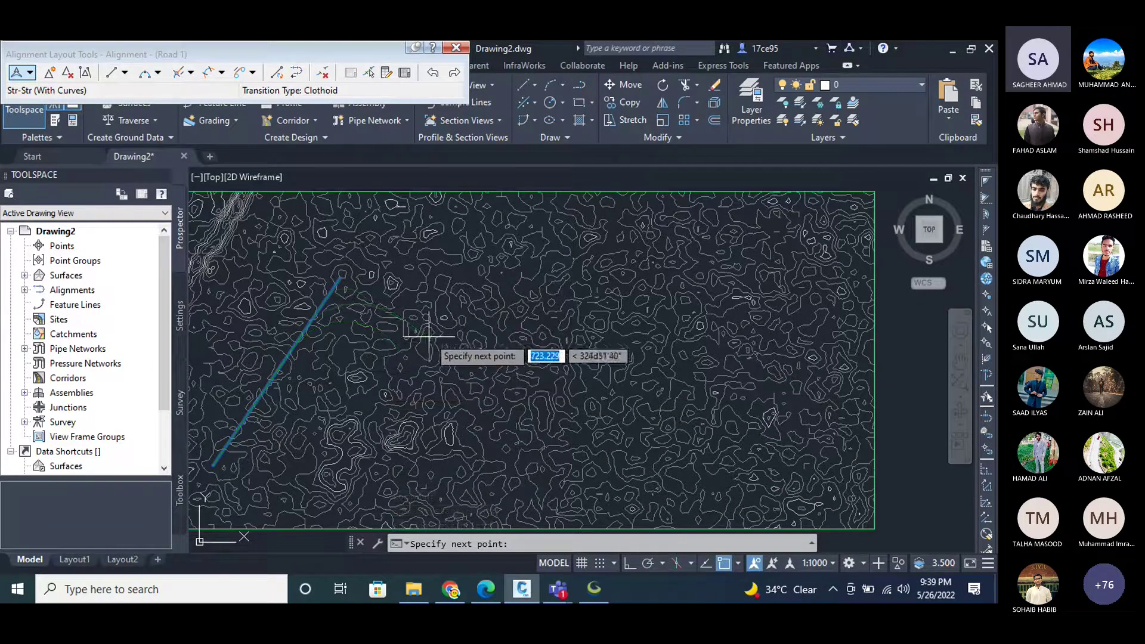
Set the default curve radius to 400 m in the curve and transition settings.
click(30, 72)
click(98, 119)
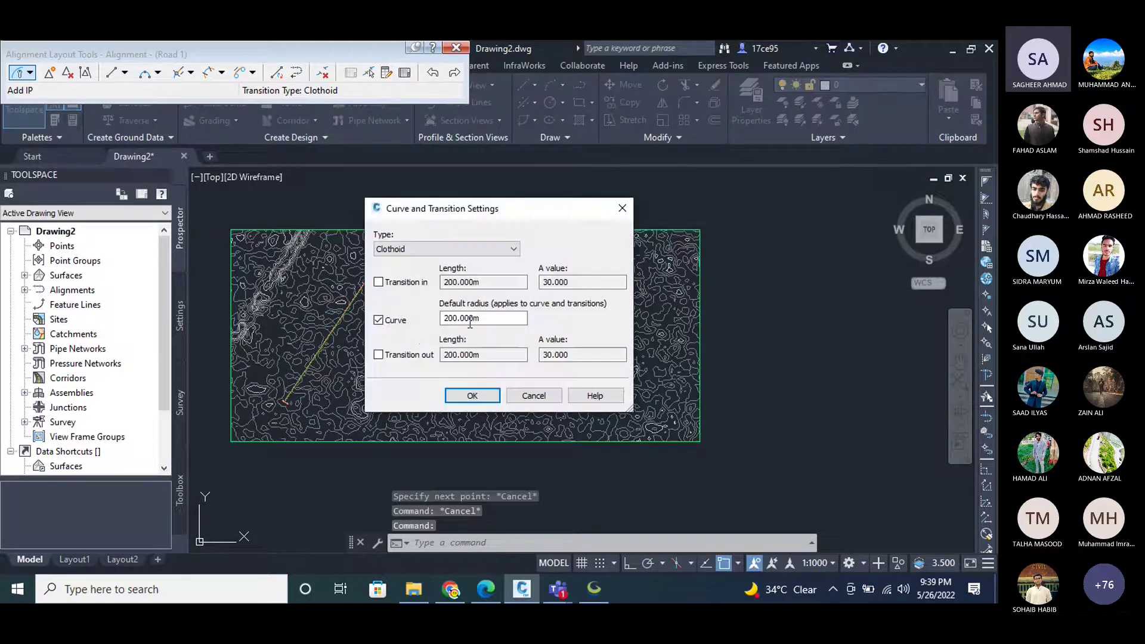
click(470, 323)
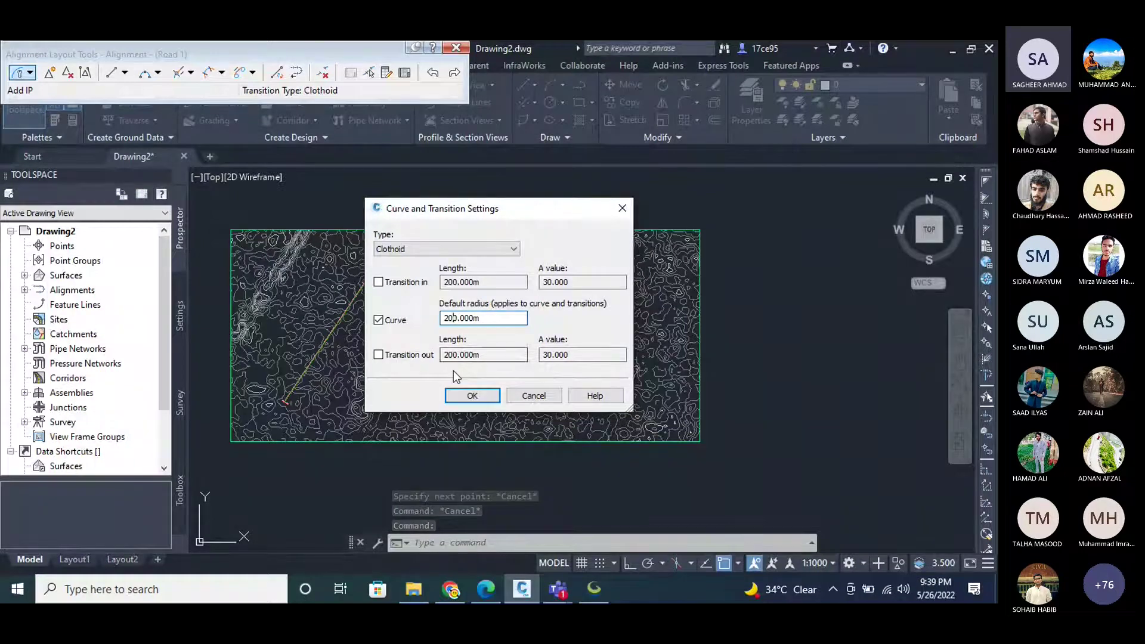
key(Delete)
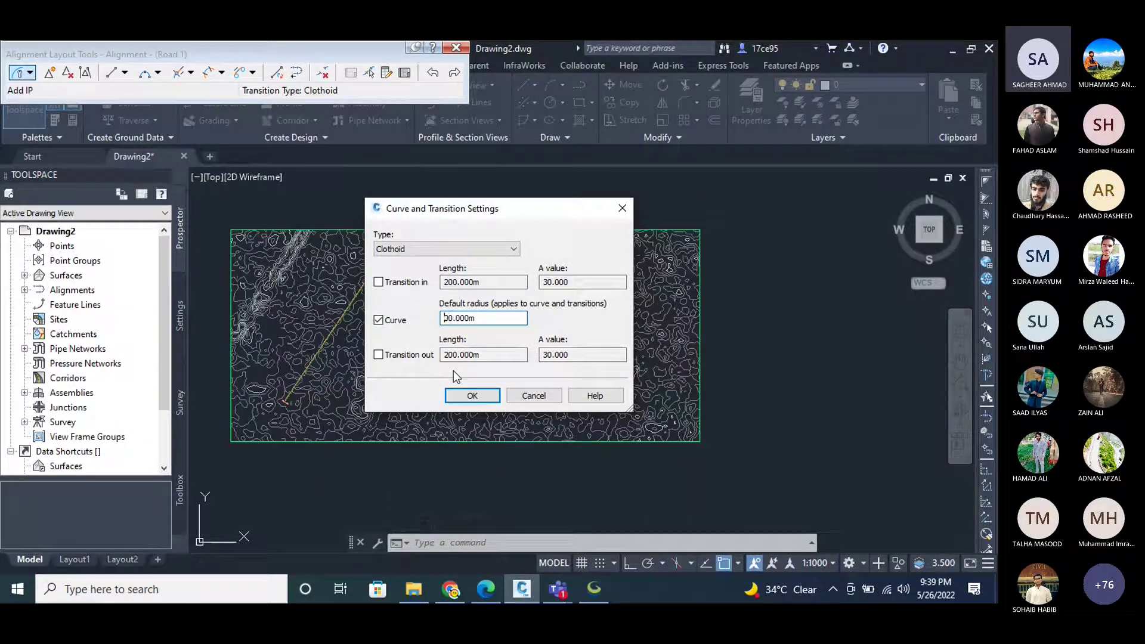
text(40)
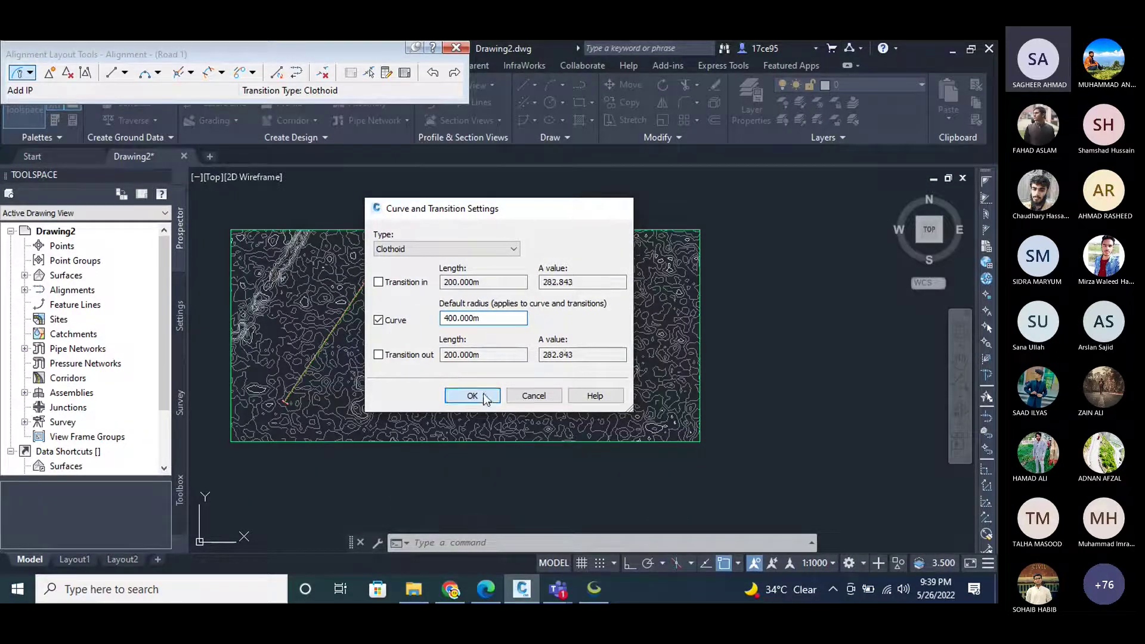
click(472, 395)
Restart Straight-Straight (With curves) from the first straight's end and add a second straight running southeast.
scroll(377, 290, up, 6)
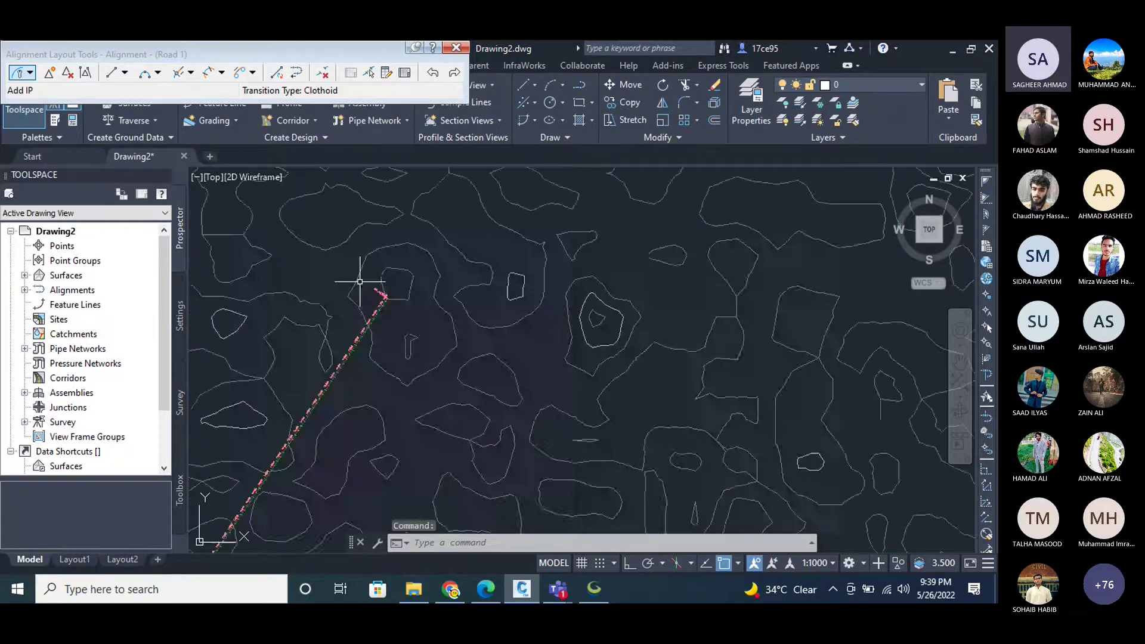
click(30, 72)
click(139, 106)
scroll(427, 360, up, 5)
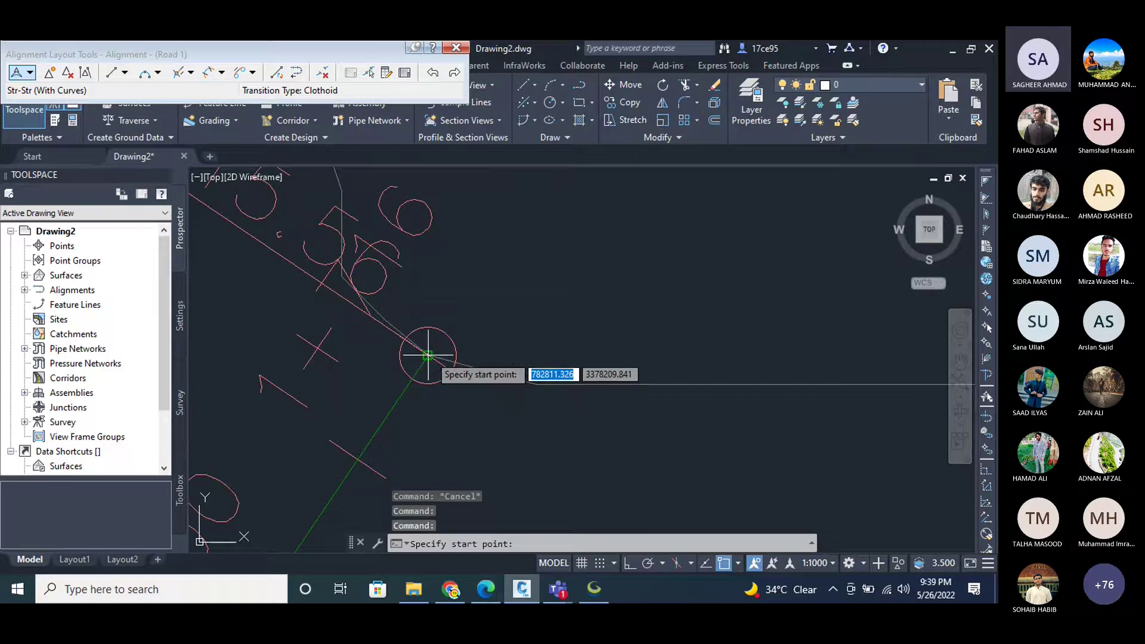
click(427, 357)
scroll(432, 349, down, 5)
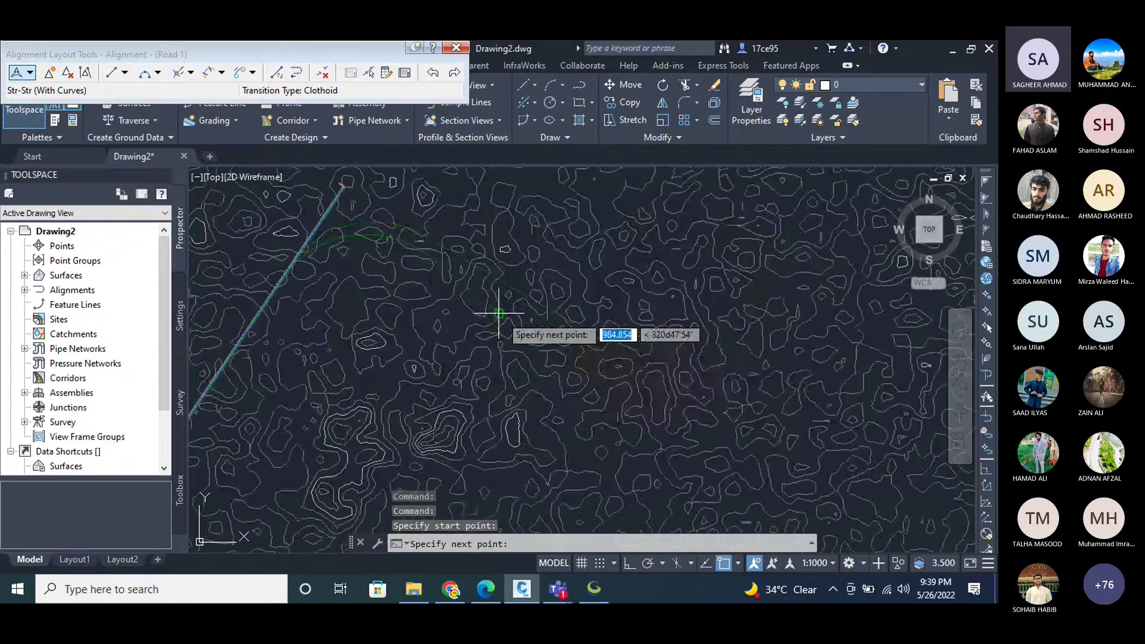
click(606, 399)
Extend the alignment with a nearly horizontal third straight ending a little short of the surface's east boundary.
scroll(382, 411, down, 3)
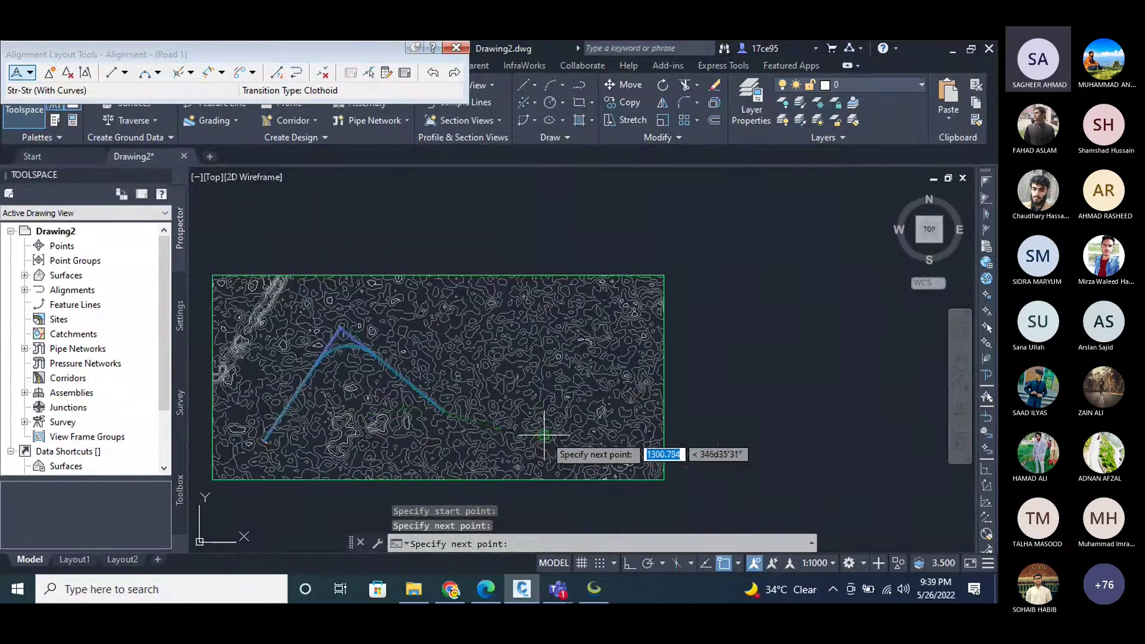
scroll(602, 412, up, 3)
scroll(646, 421, down, 3)
scroll(673, 429, up, 3)
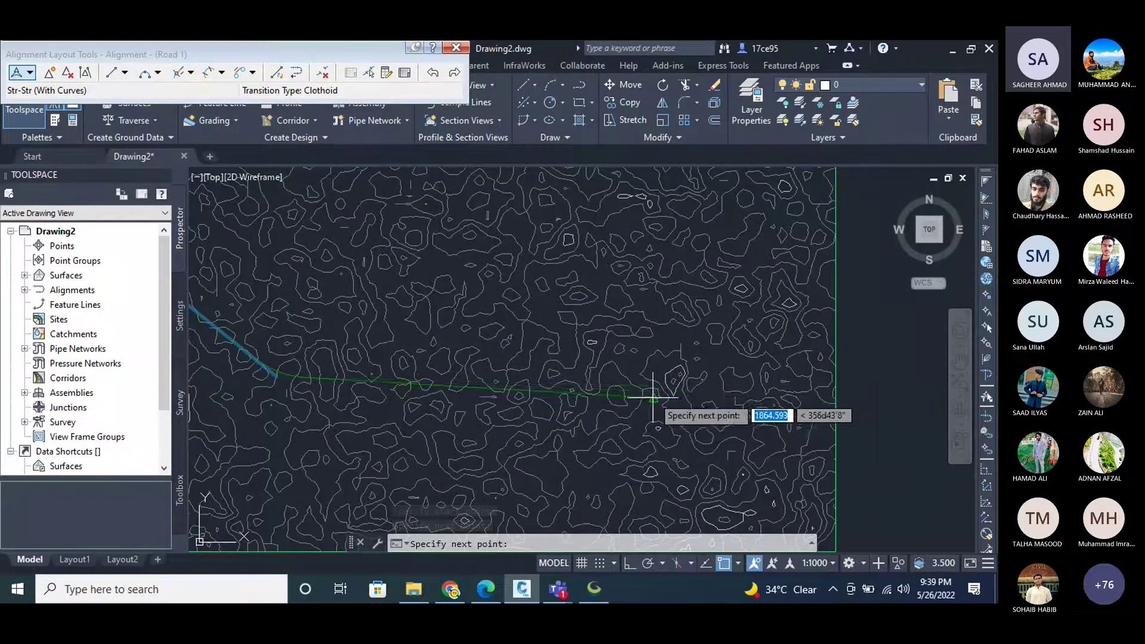
click(688, 386)
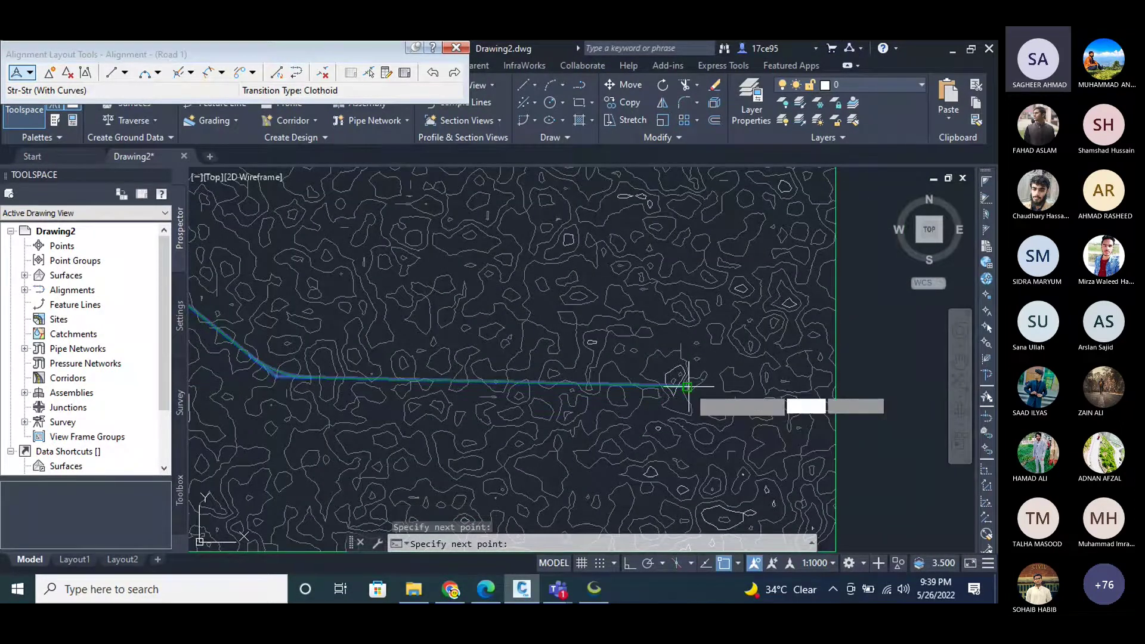
Set the default curve radius to 200 m in the curve and transition settings.
click(30, 72)
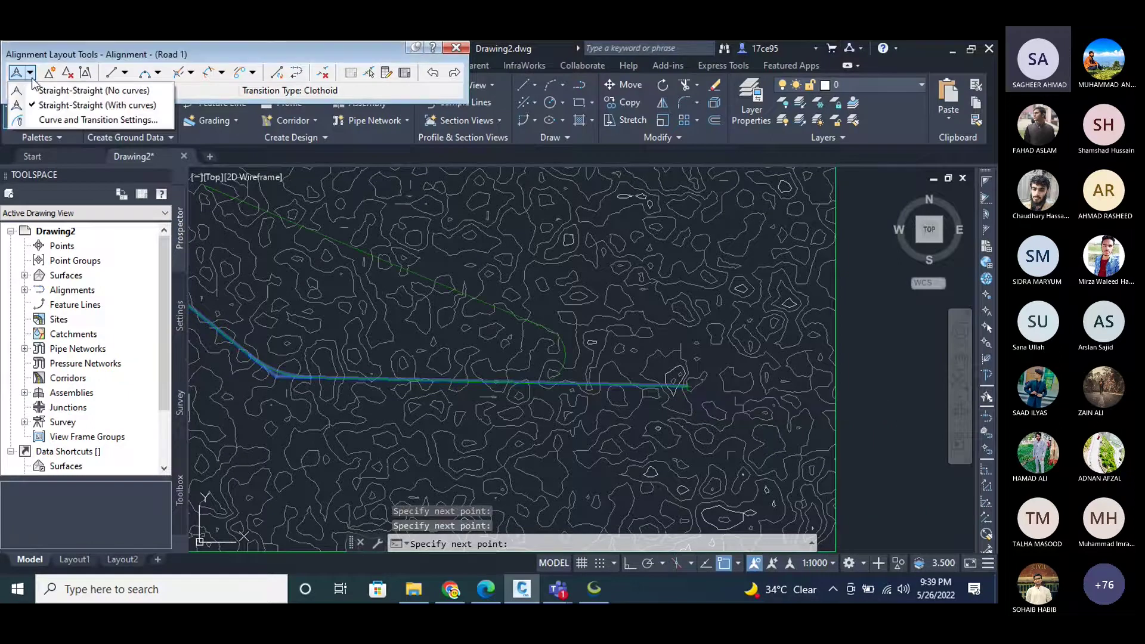
click(78, 120)
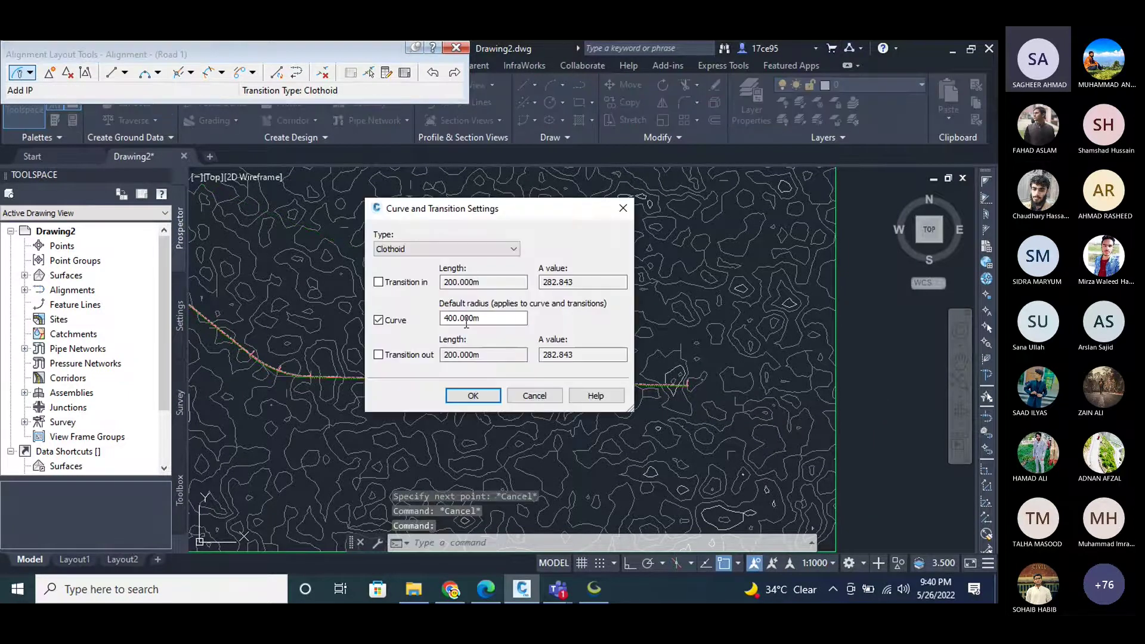
key(Delete)
text(2)
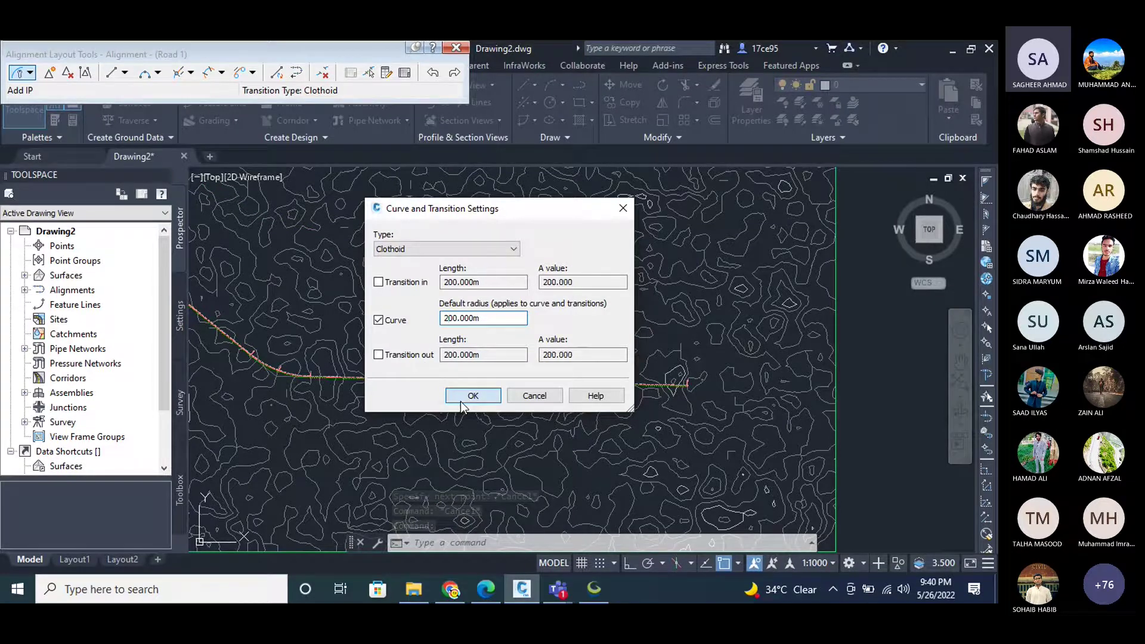
click(462, 399)
Using Straight-Straight (With curves), add a fourth straight from the third straight's end north to just short of the surface boundary, and close the layout tools.
click(29, 73)
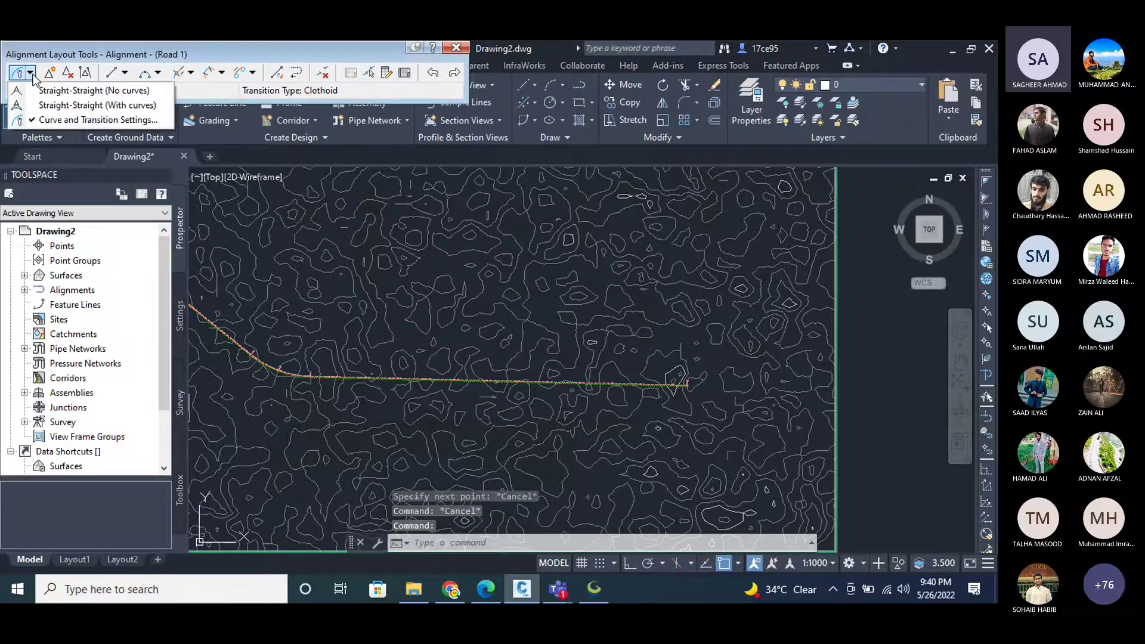
click(90, 94)
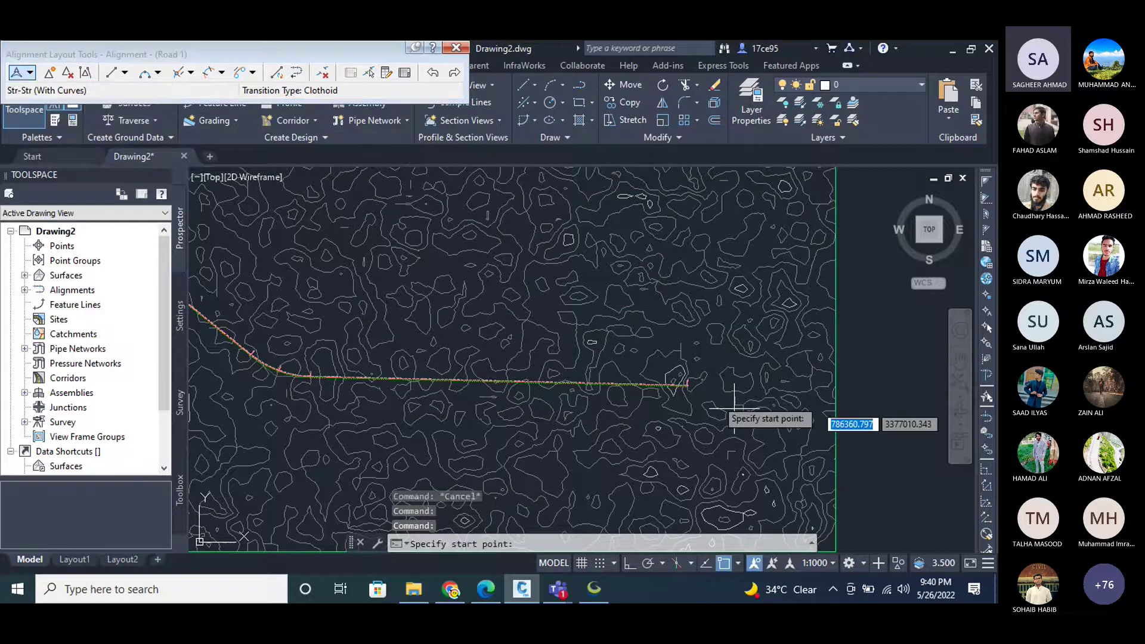
scroll(686, 383, up, 10)
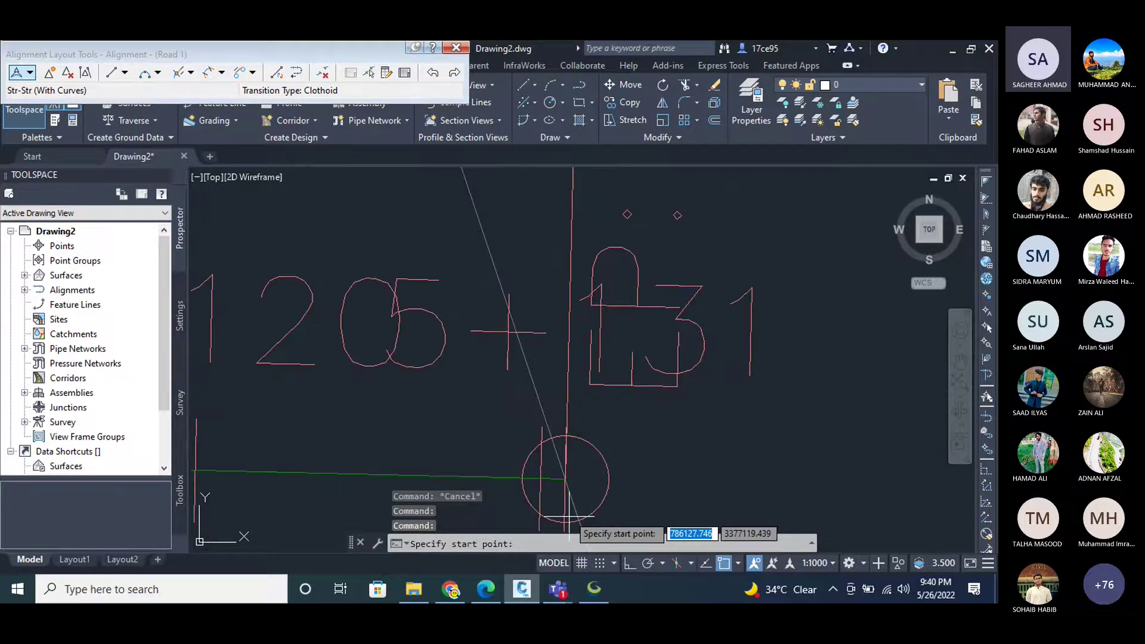
click(565, 479)
scroll(661, 465, down, 5)
scroll(637, 468, down, 10)
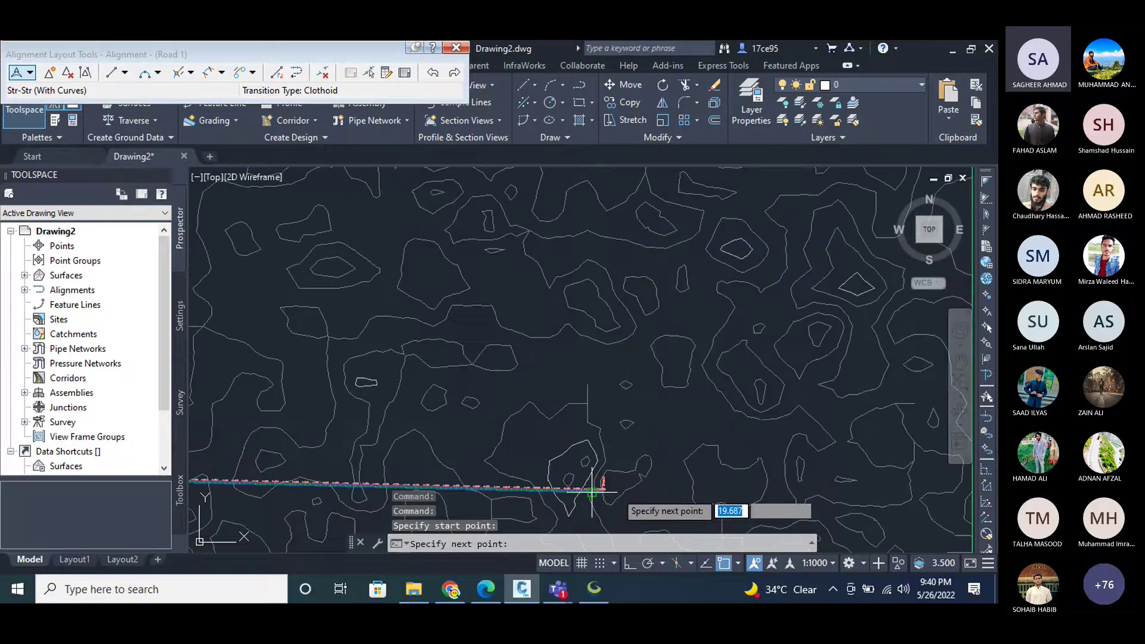
scroll(644, 429, up, 4)
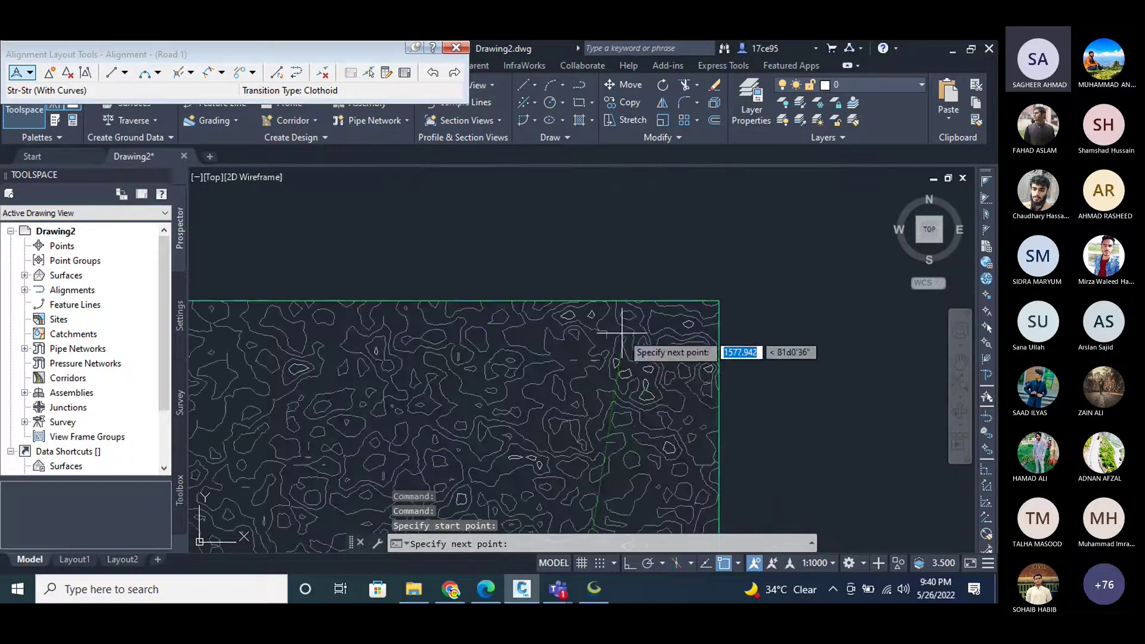
scroll(620, 334, down, 2)
scroll(612, 347, up, 2)
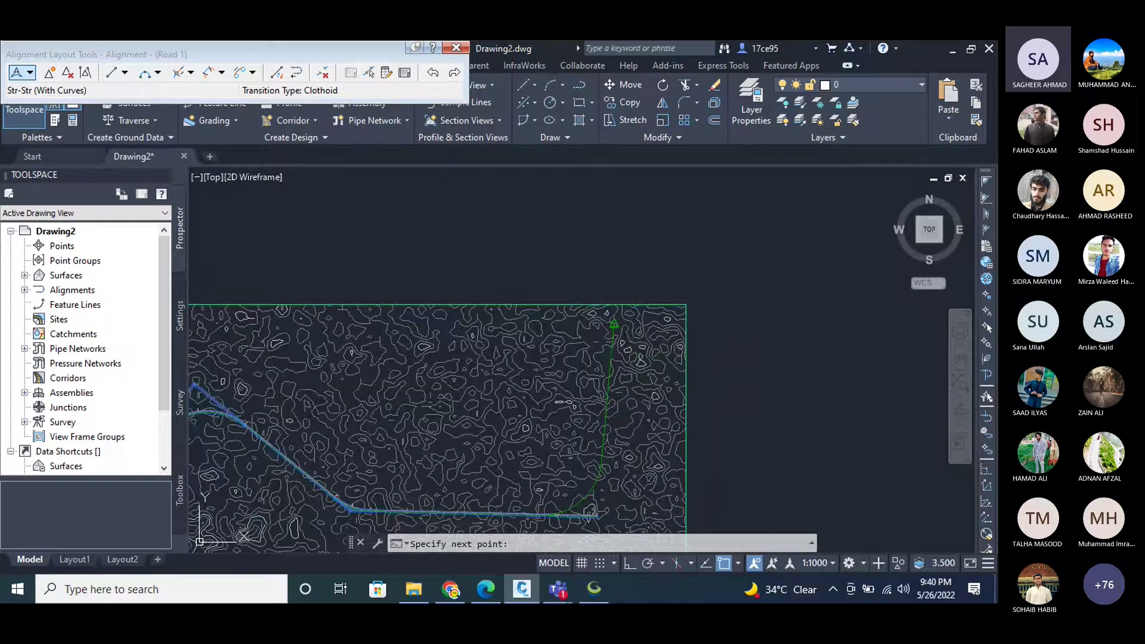
key(Return)
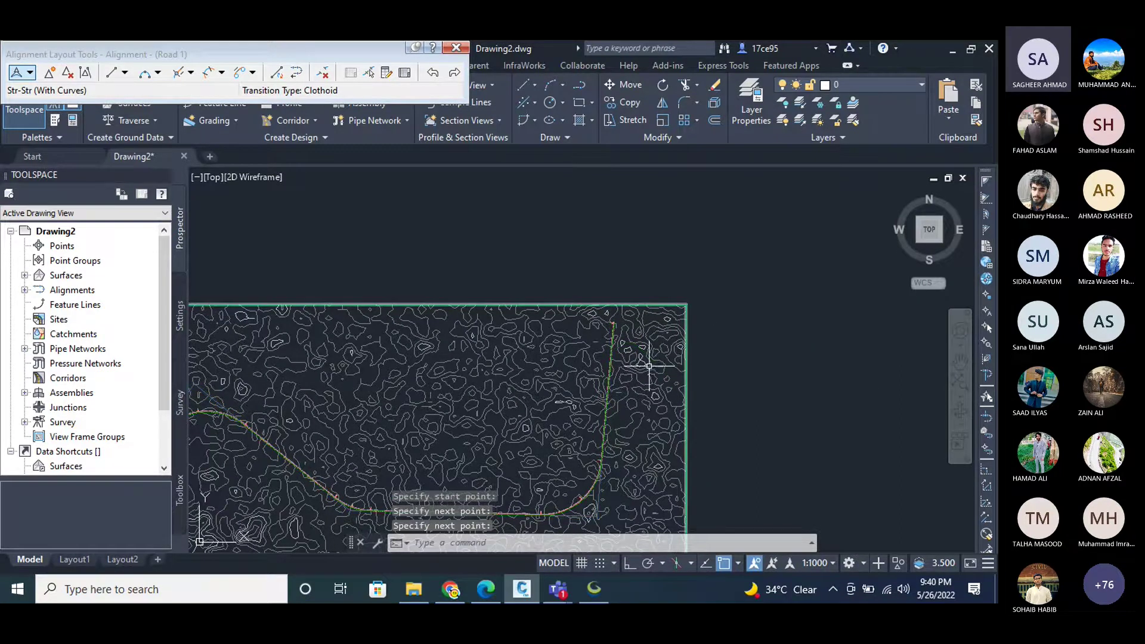
scroll(689, 313, down, 3)
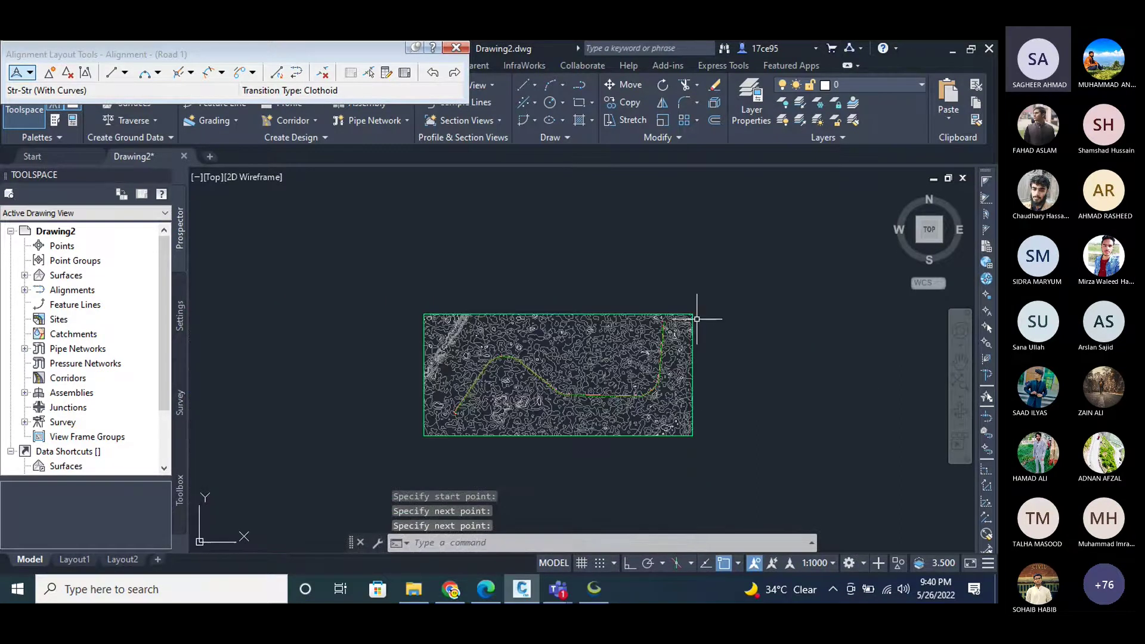
click(456, 47)
Examine the finished Road 1 alignment, checking the end point and station labels at its northeast end, its curves and its overall course.
scroll(608, 414, up, 2)
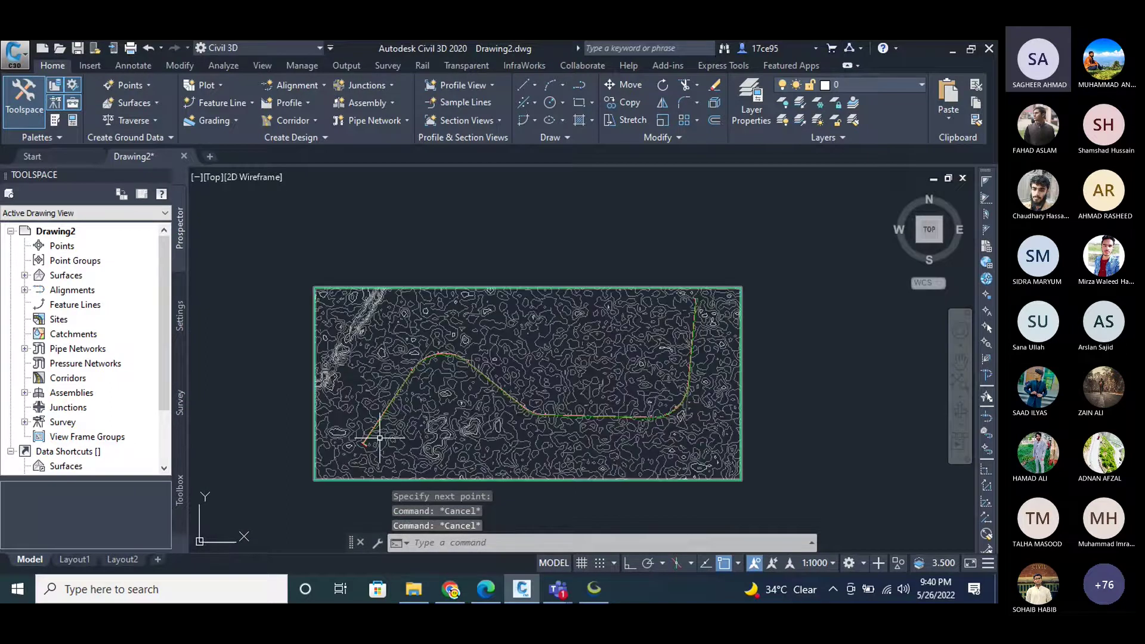
scroll(697, 298, up, 5)
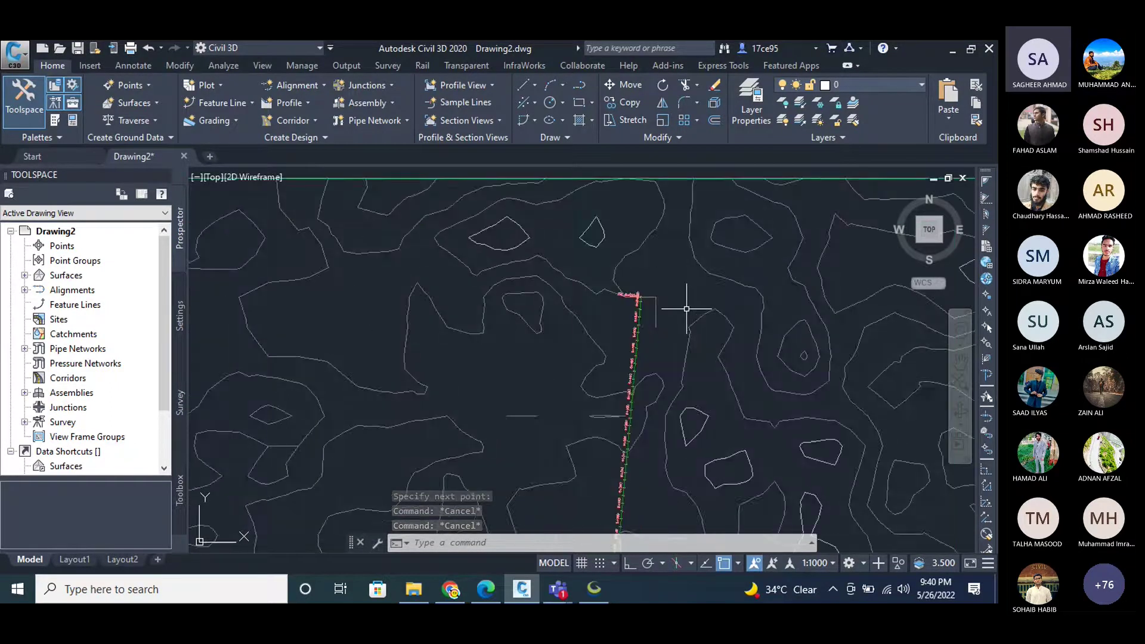
scroll(573, 207, up, 3)
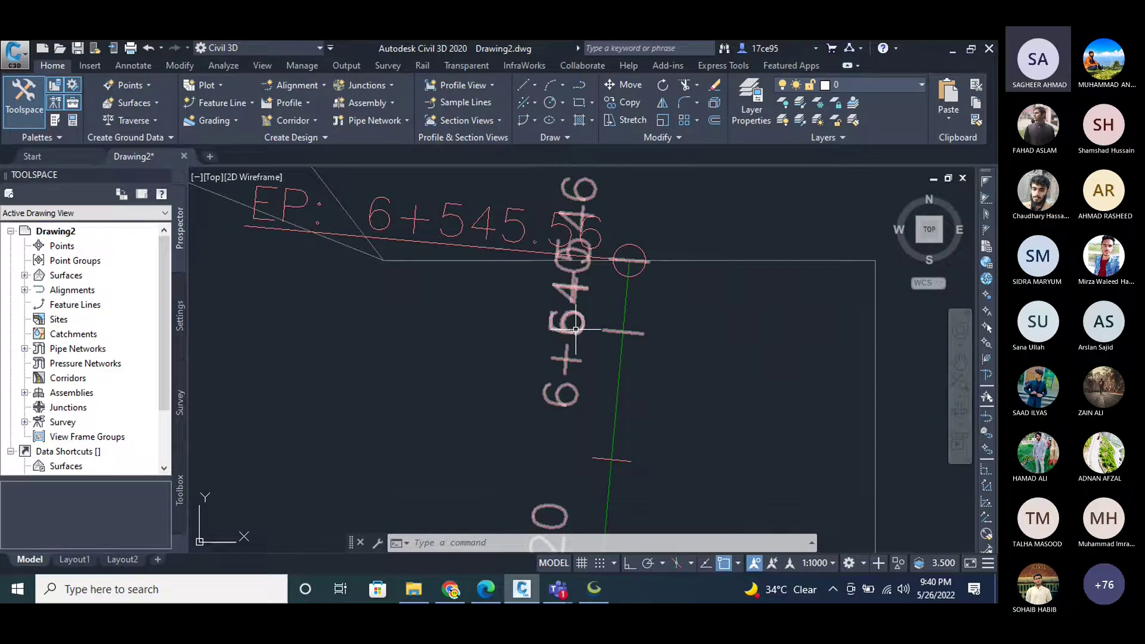
scroll(581, 328, down, 3)
scroll(588, 414, up, 3)
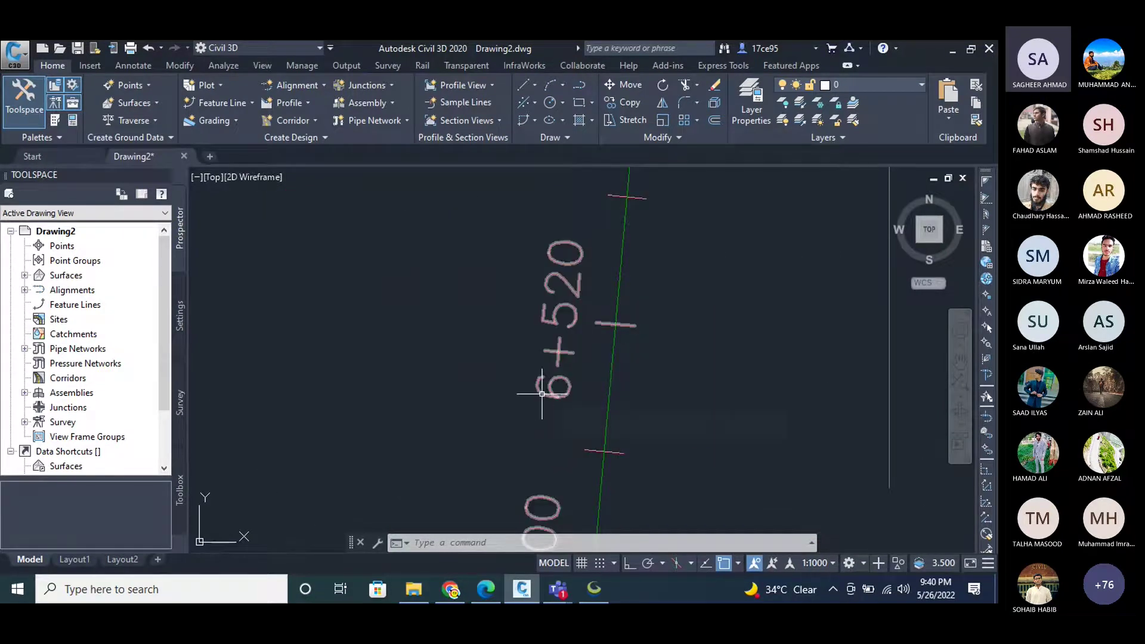
scroll(656, 298, down, 5)
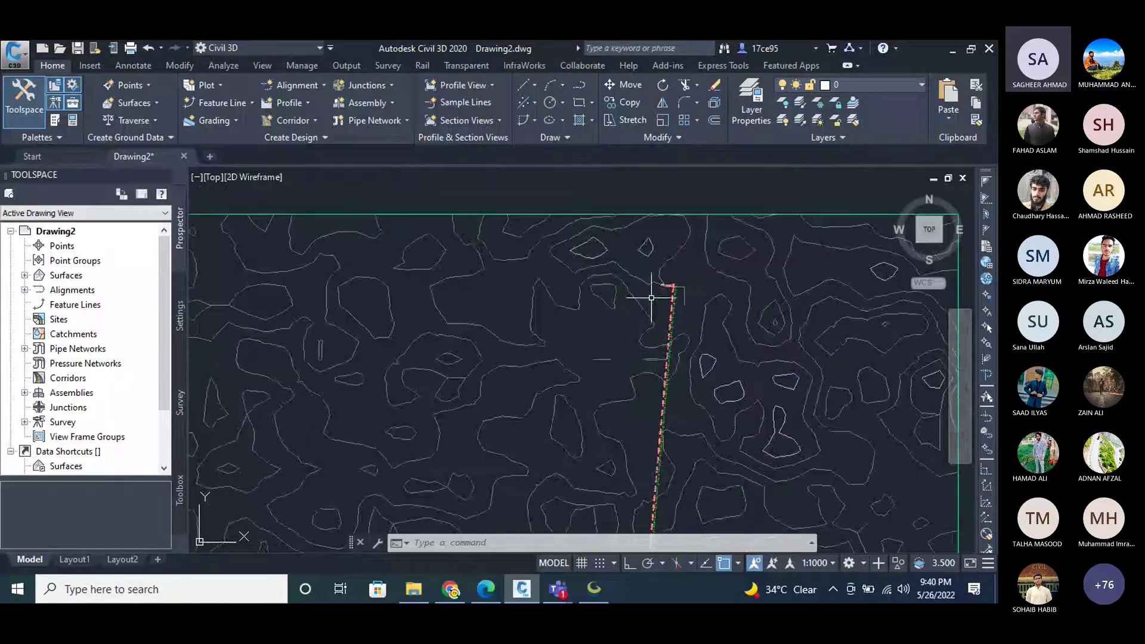
scroll(723, 245, down, 5)
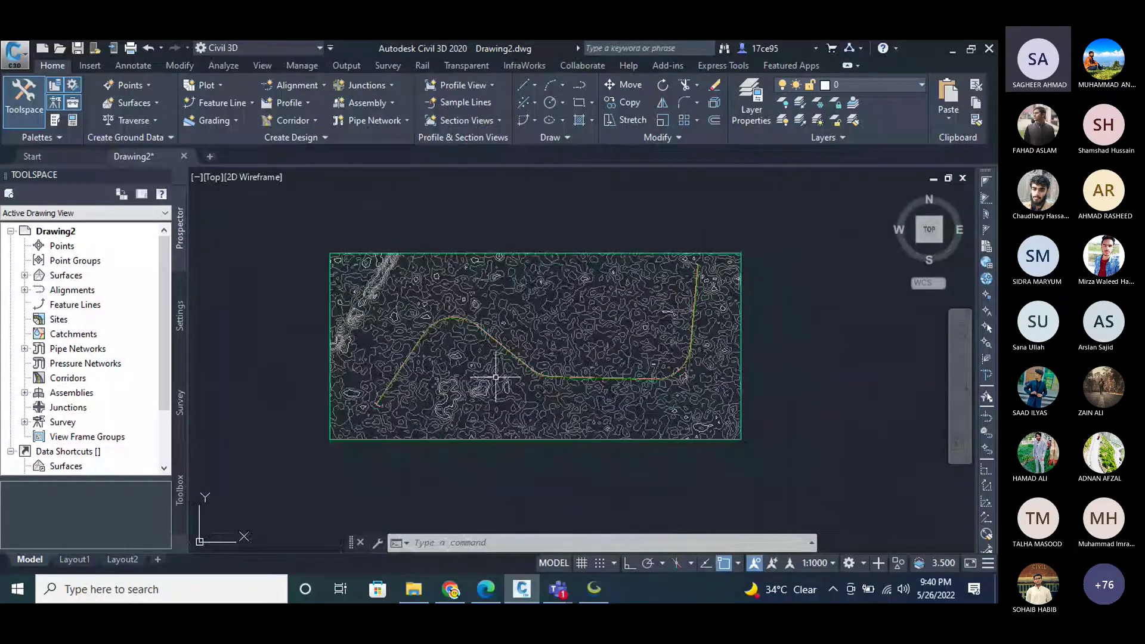
scroll(466, 325, up, 4)
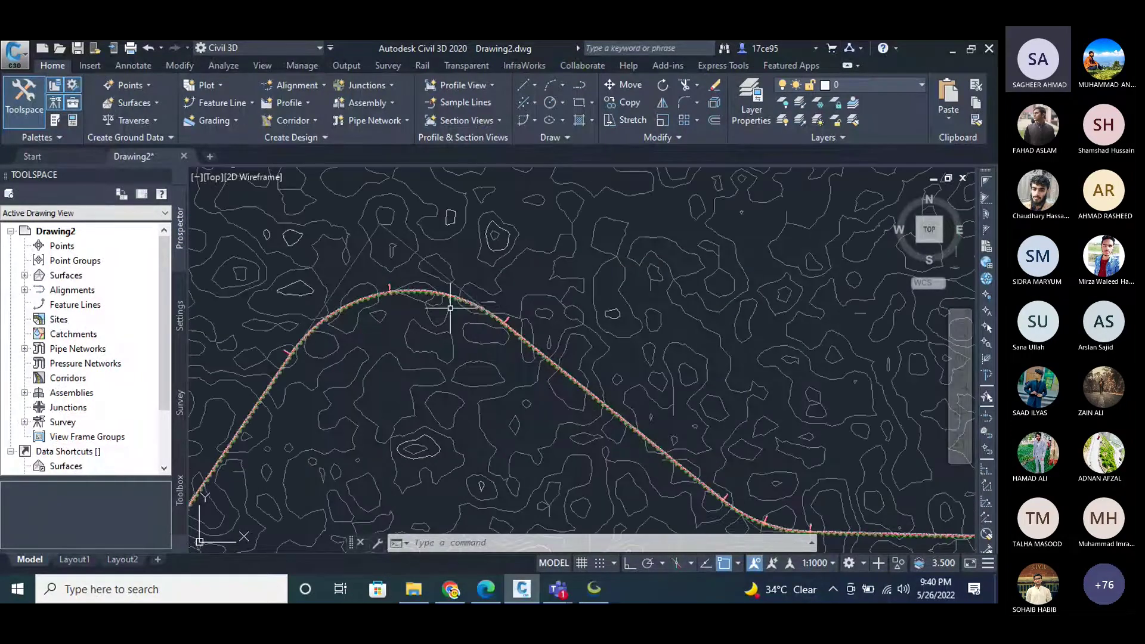
scroll(322, 326, down, 6)
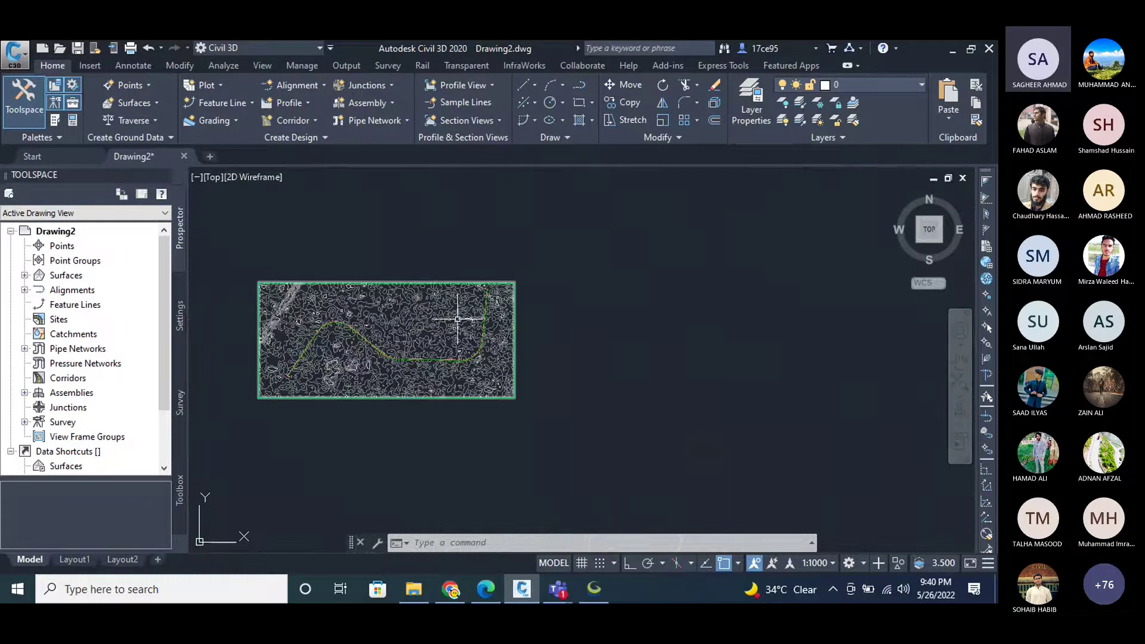
mouse_move(457, 319)
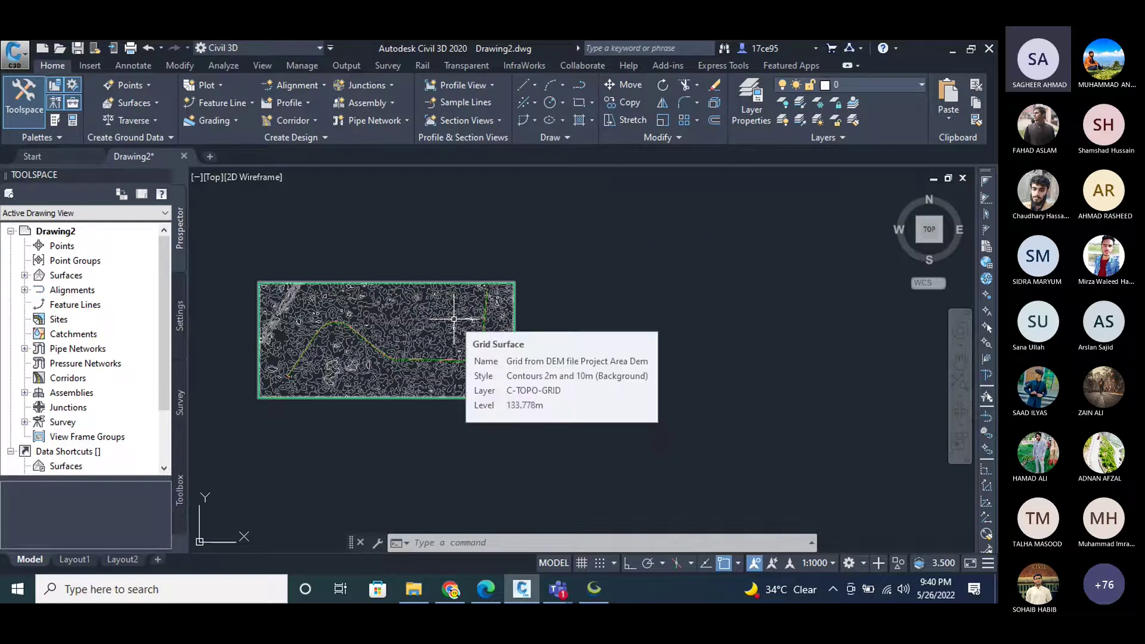
scroll(567, 340, down, 3)
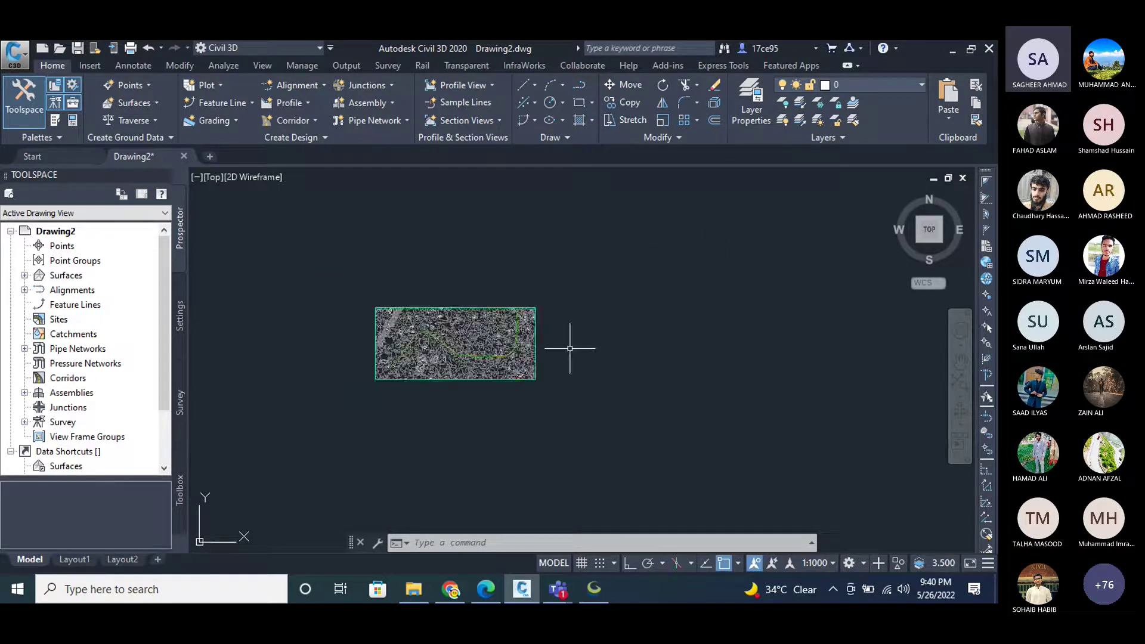
scroll(448, 365, up, 3)
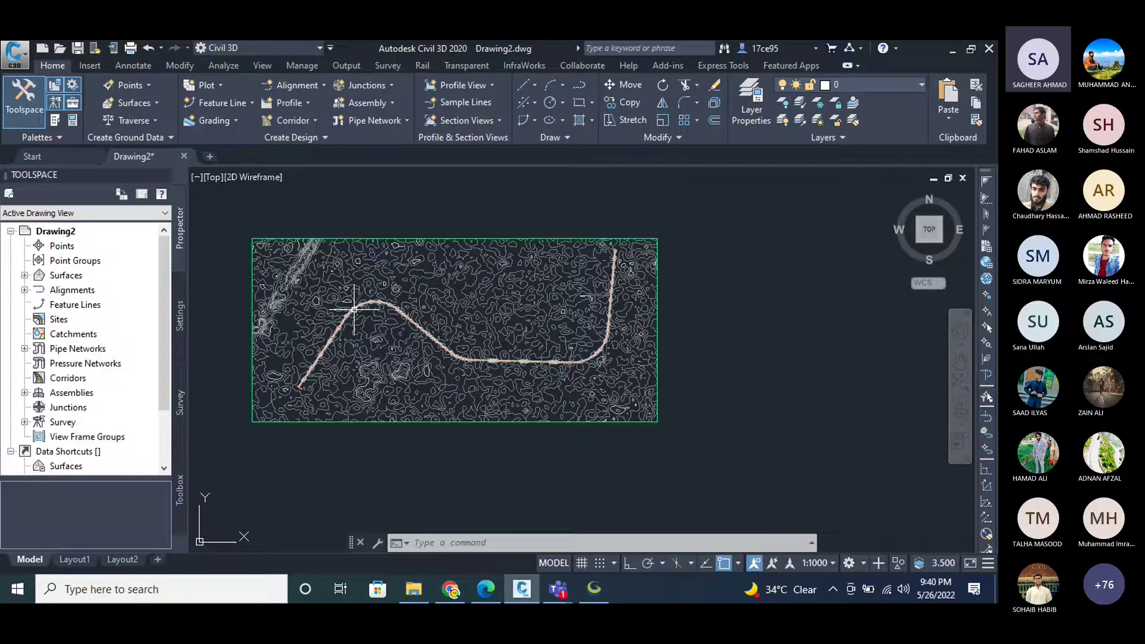
Switch to the Sahiwal road construction drawings PDF in Edge and examine the Road A-1 plan and profile sheet on page 26.
click(486, 589)
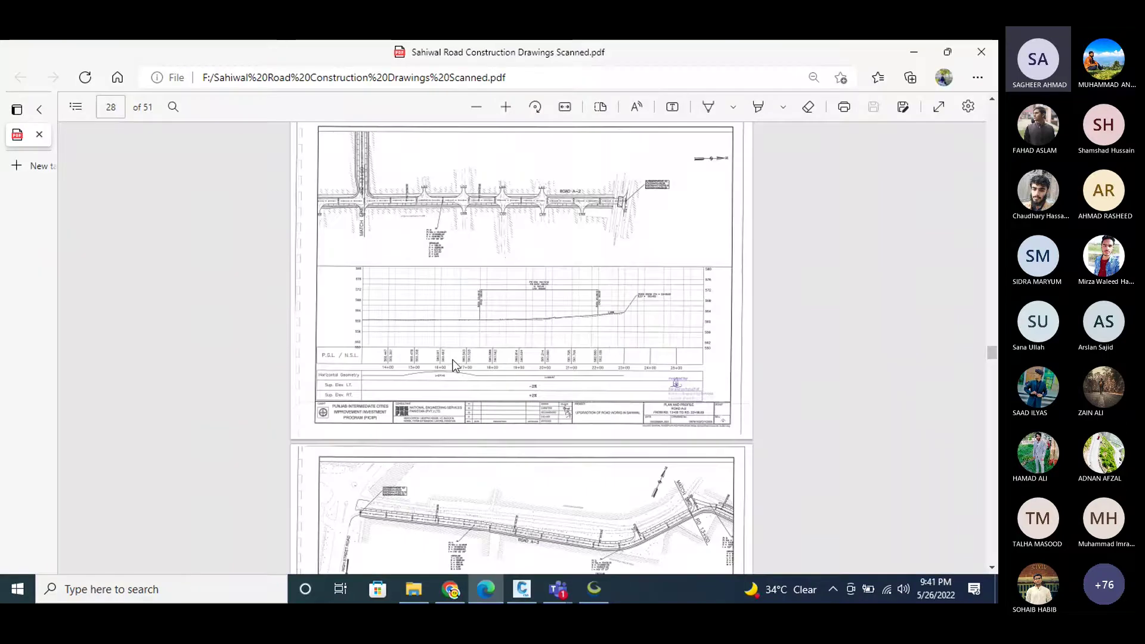
scroll(452, 360, up, 2)
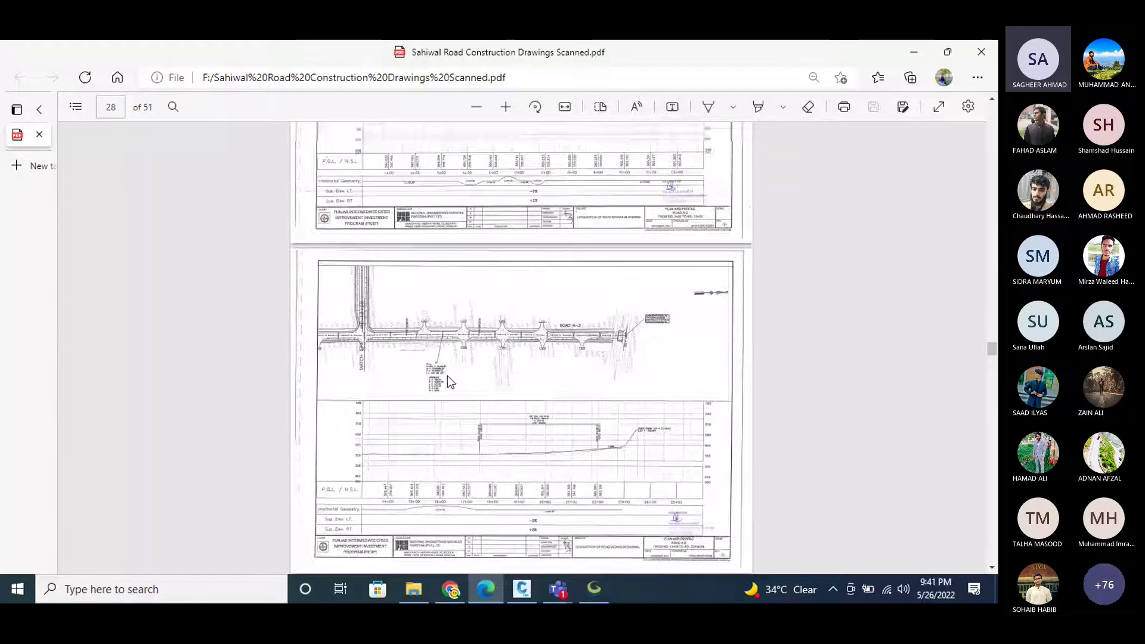
ctrl+scroll(447, 376, up, 2)
scroll(381, 308, up, 10)
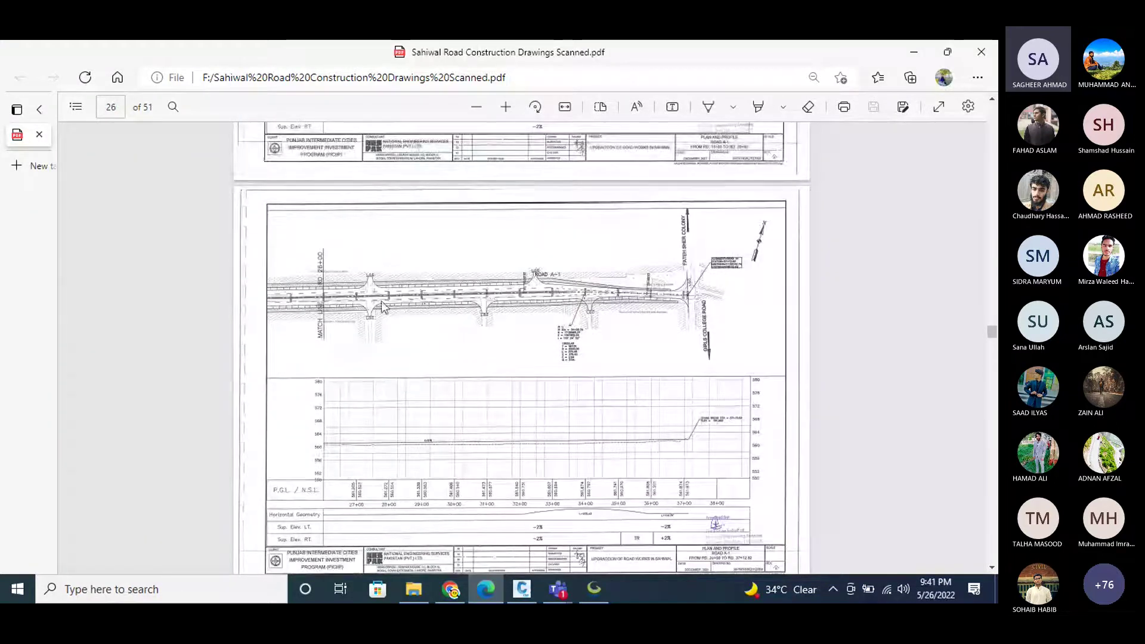
scroll(382, 307, down, 4)
ctrl+scroll(344, 255, up, 5)
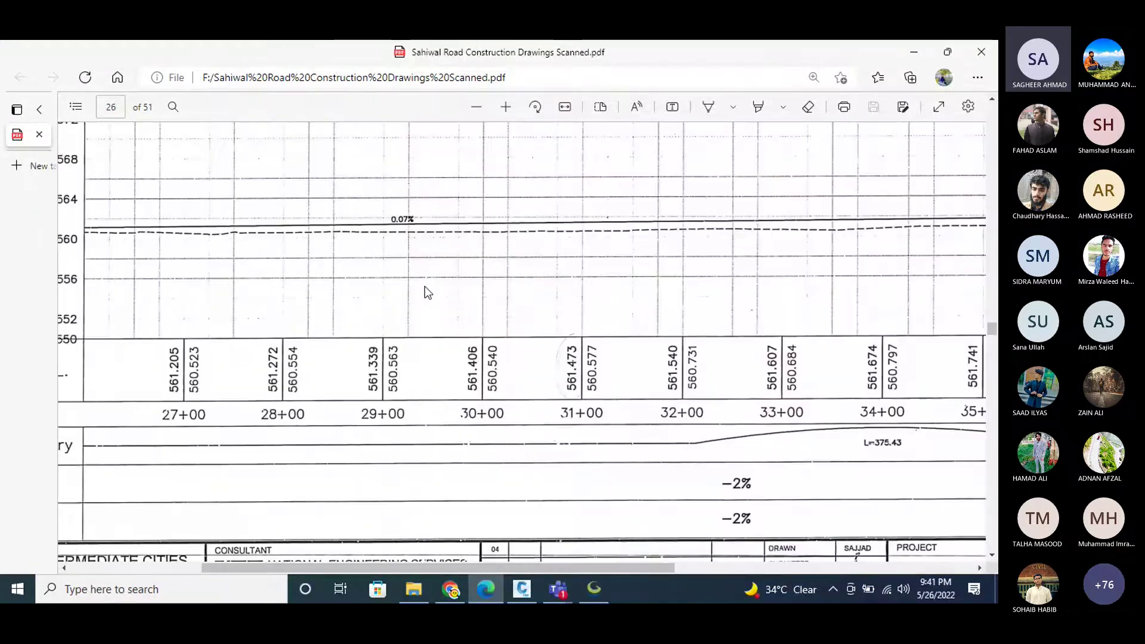
ctrl+scroll(324, 317, down, 3)
ctrl+scroll(324, 317, down, 1)
scroll(418, 310, up, 5)
scroll(409, 323, down, 3)
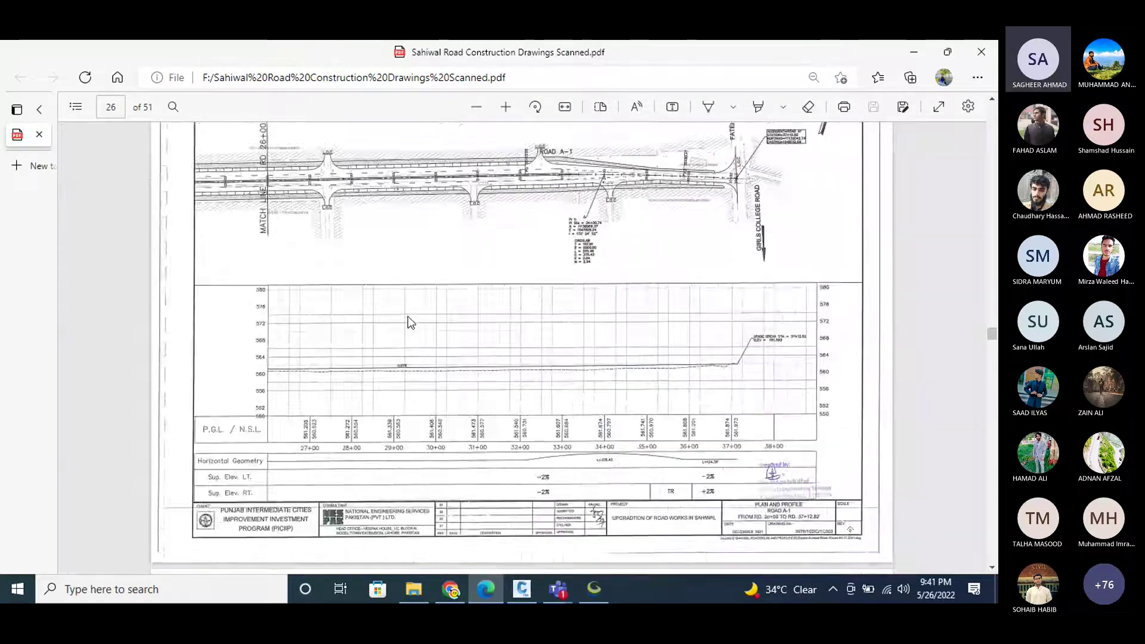
ctrl+scroll(567, 256, up, 1)
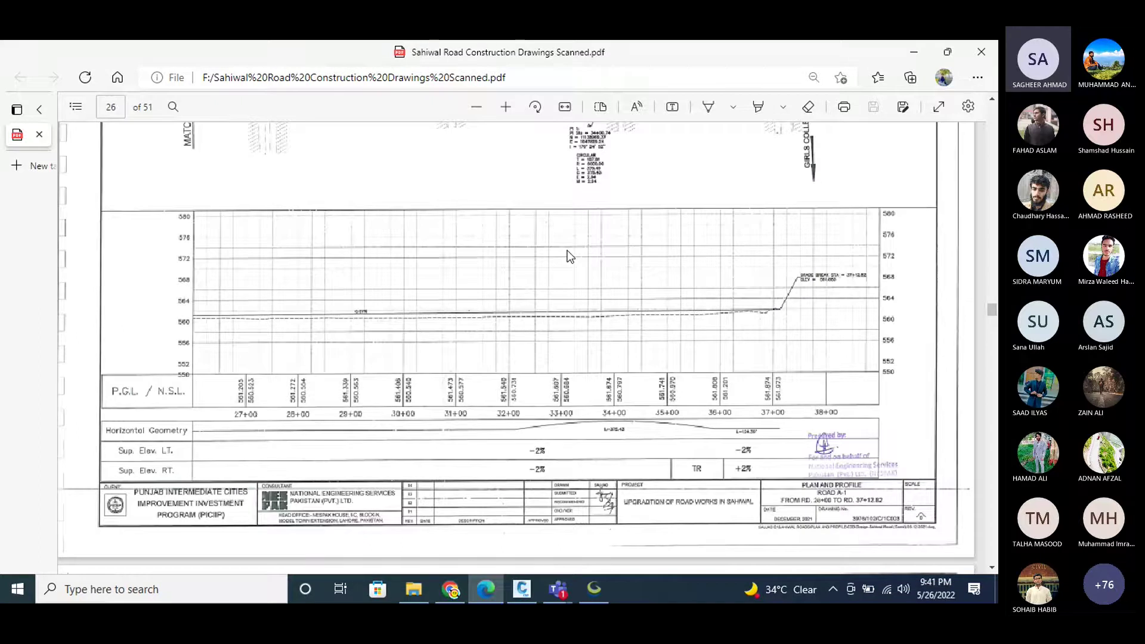
ctrl+scroll(205, 320, up, 1)
ctrl+scroll(205, 316, down, 1)
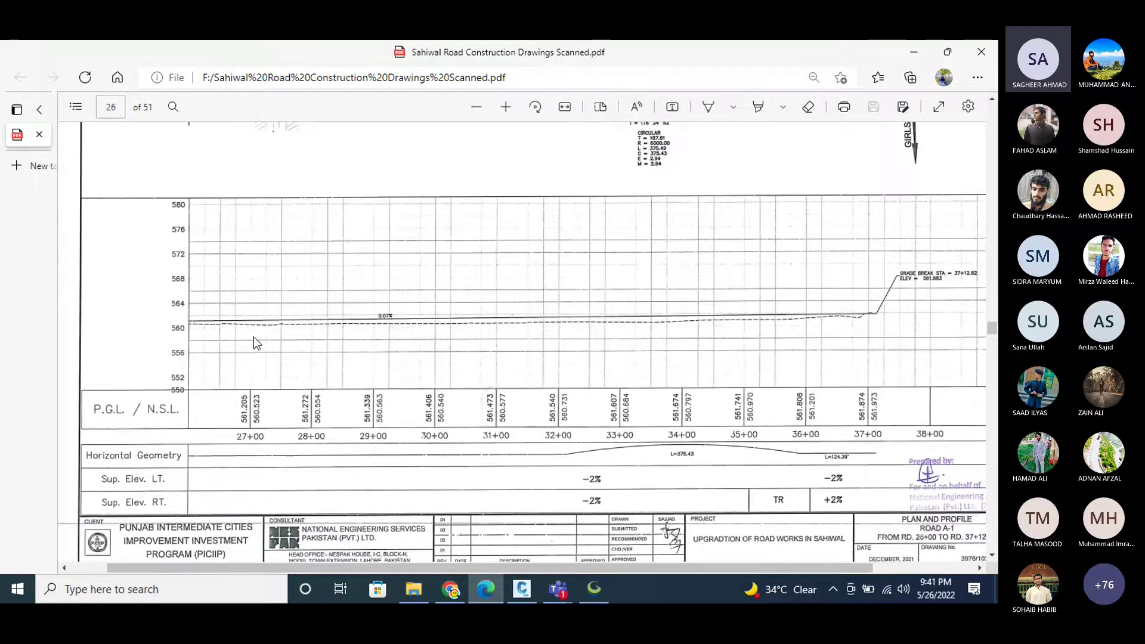
Switch back to Civil 3D and inspect the station labels along the alignment's first straight.
click(523, 590)
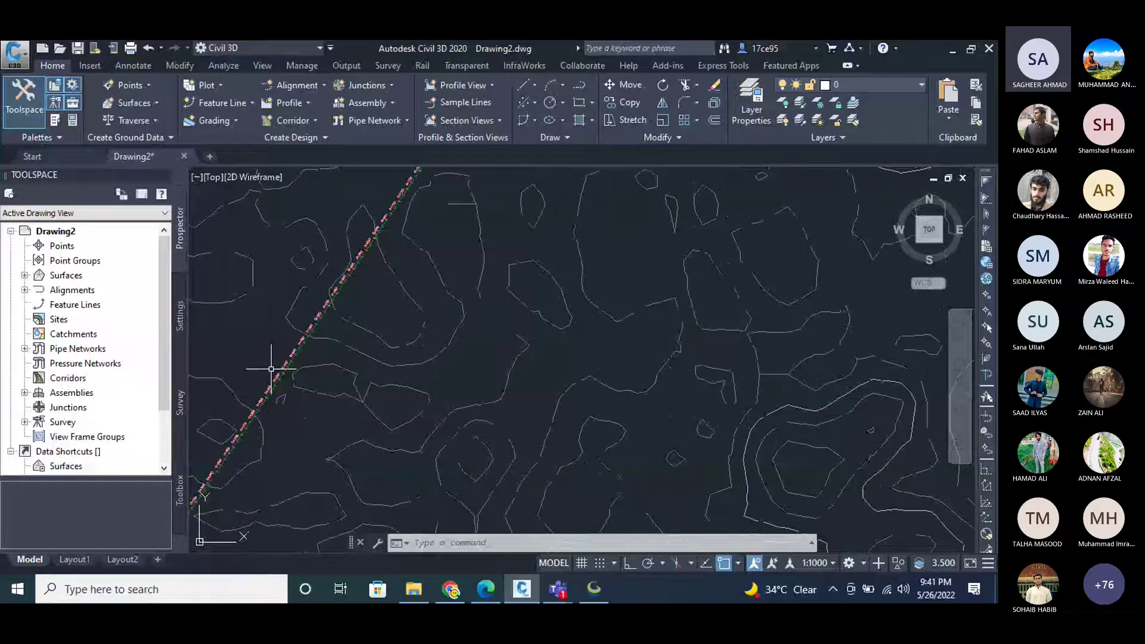
scroll(270, 369, up, 4)
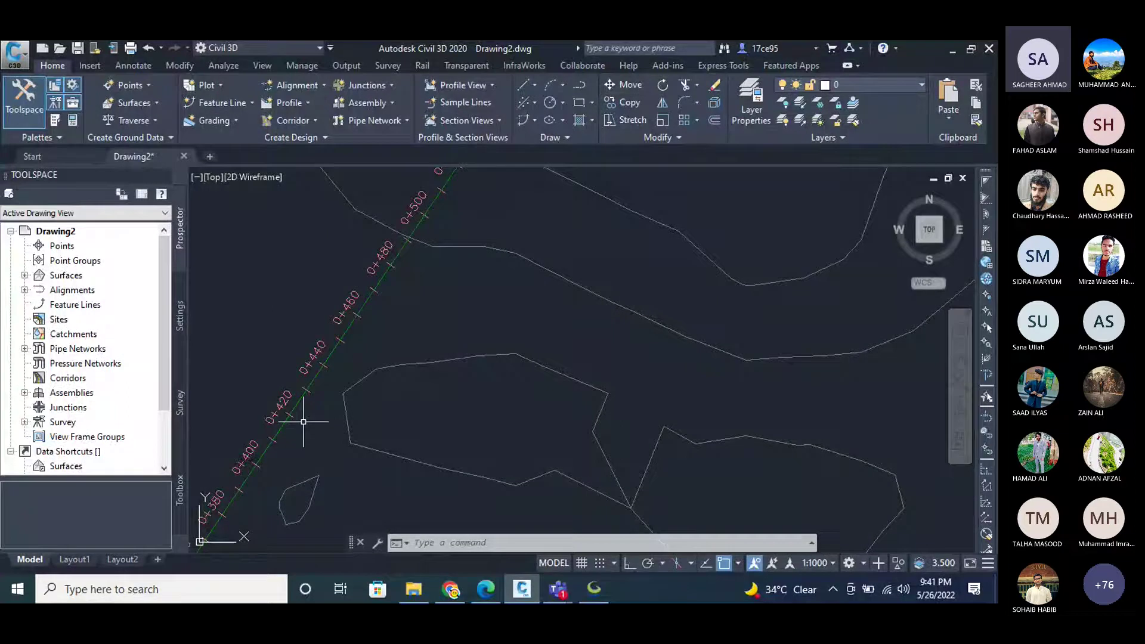
scroll(355, 315, down, 4)
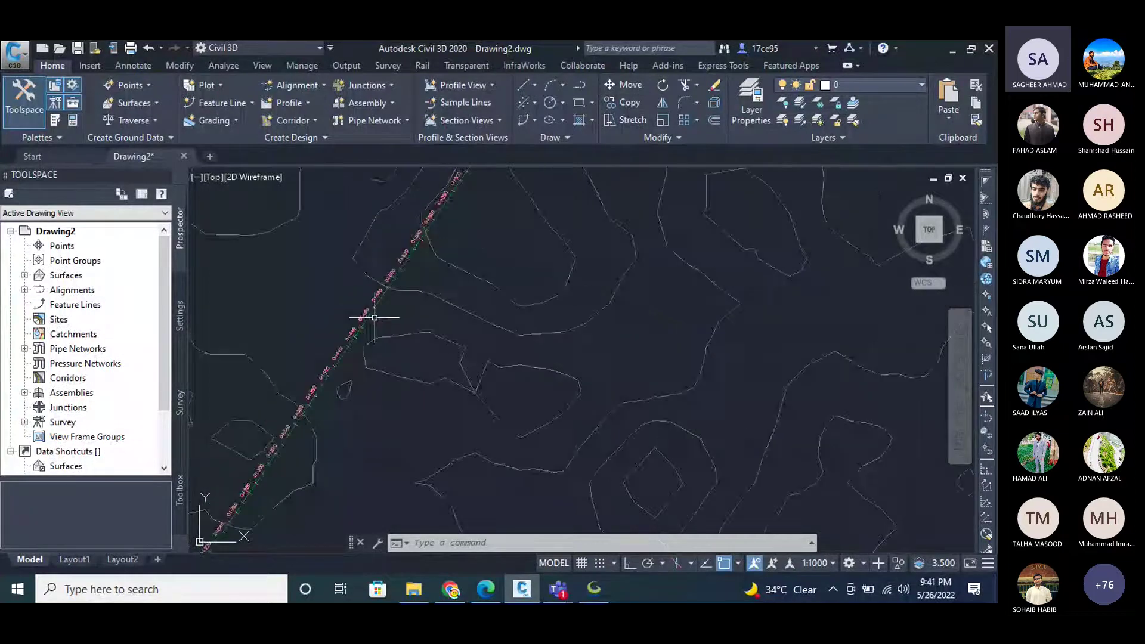
Review the stationing and P.G.L. / N.S.L. rows of the Road A-1 profile in the PDF drawings, and return to Civil 3D.
click(469, 588)
ctrl+scroll(332, 466, up, 2)
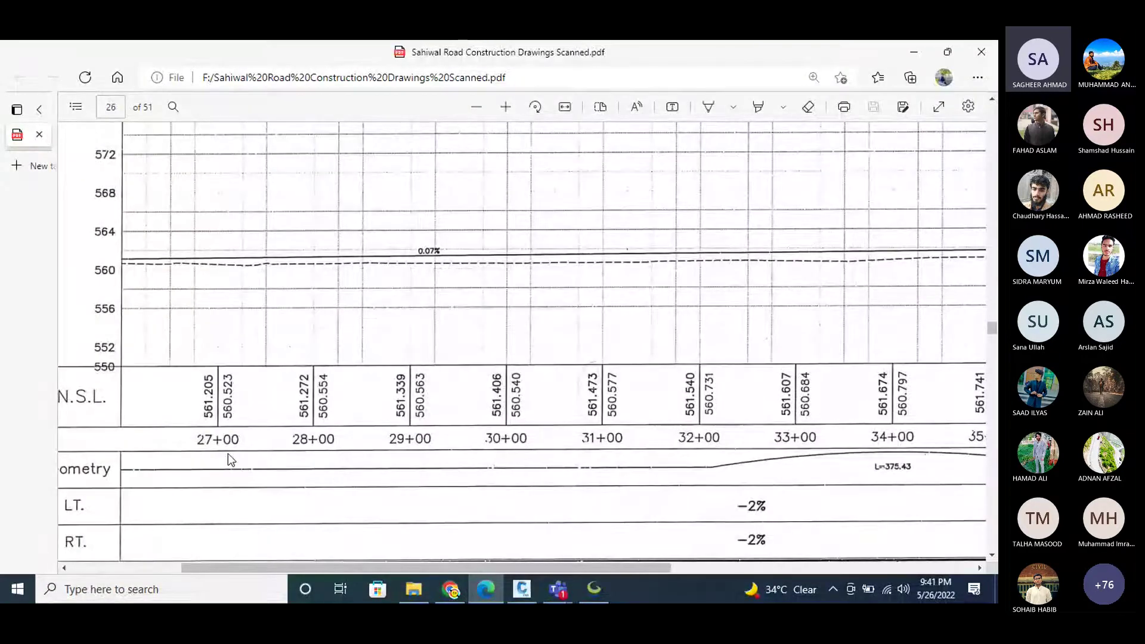
ctrl+scroll(426, 454, down, 2)
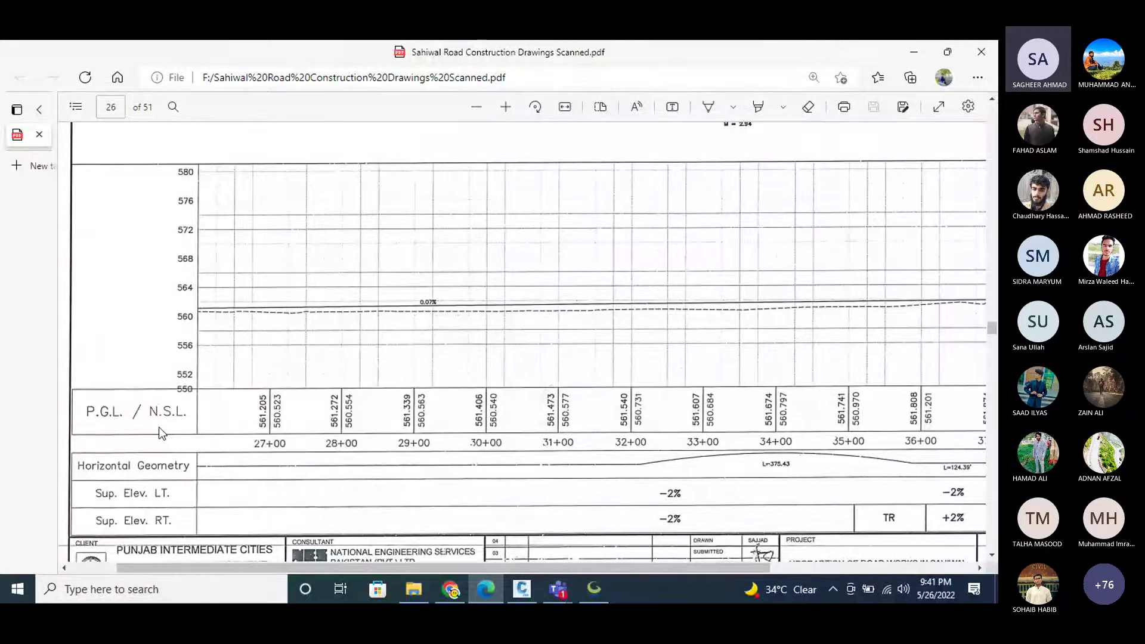
click(523, 589)
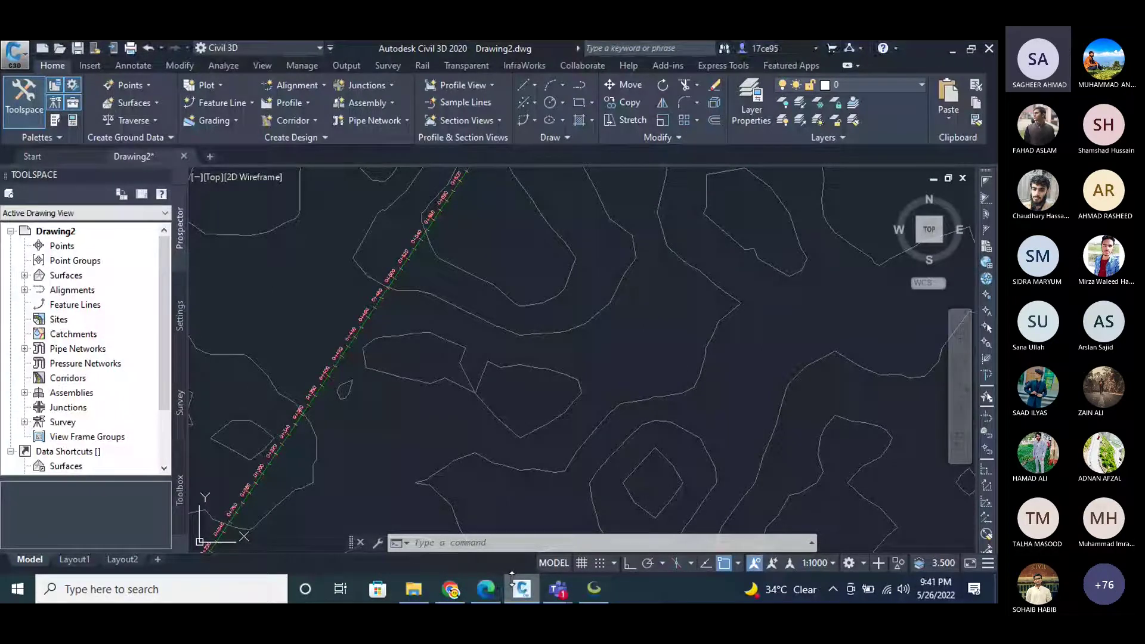
Create a surface profile along Alignment - (Road 1), sampling the Grid from DEM file Project Area Dem surface over its full chainage range.
scroll(310, 405, down, 10)
click(303, 106)
click(322, 120)
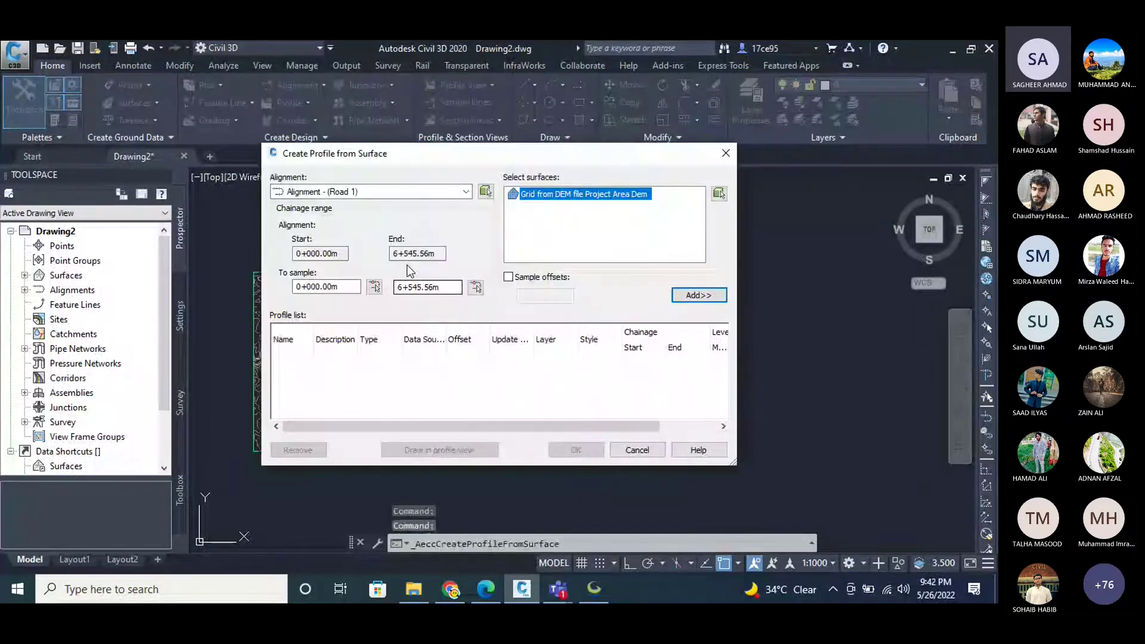
click(699, 295)
Draw the surface profile in a new profile view with default settings, placing its origin just above the surface's northwest corner.
click(491, 447)
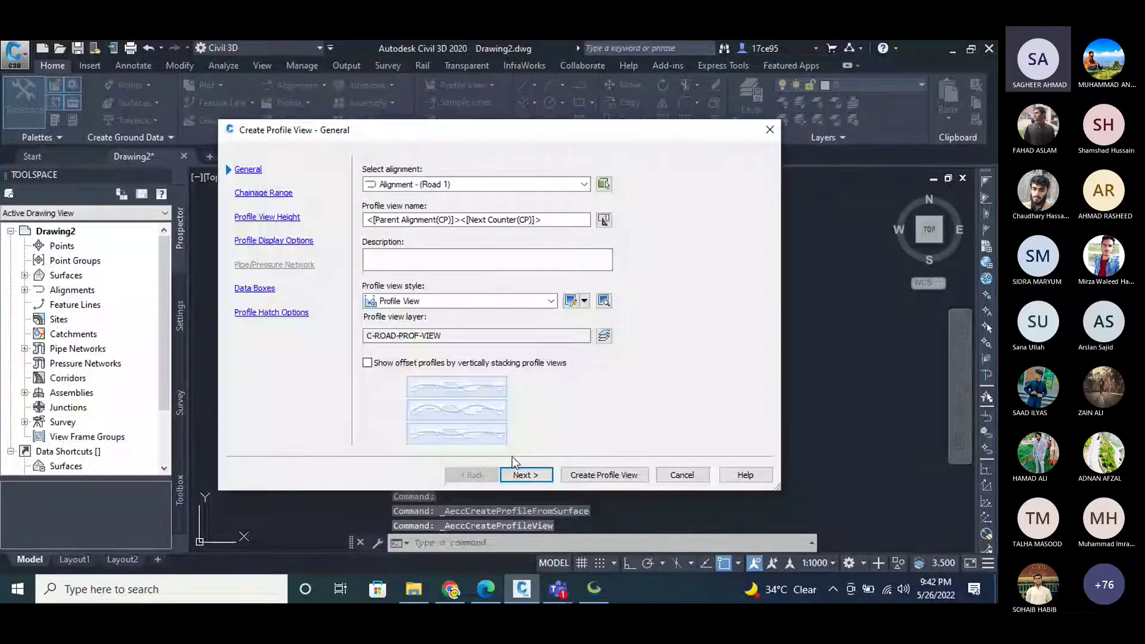
click(606, 476)
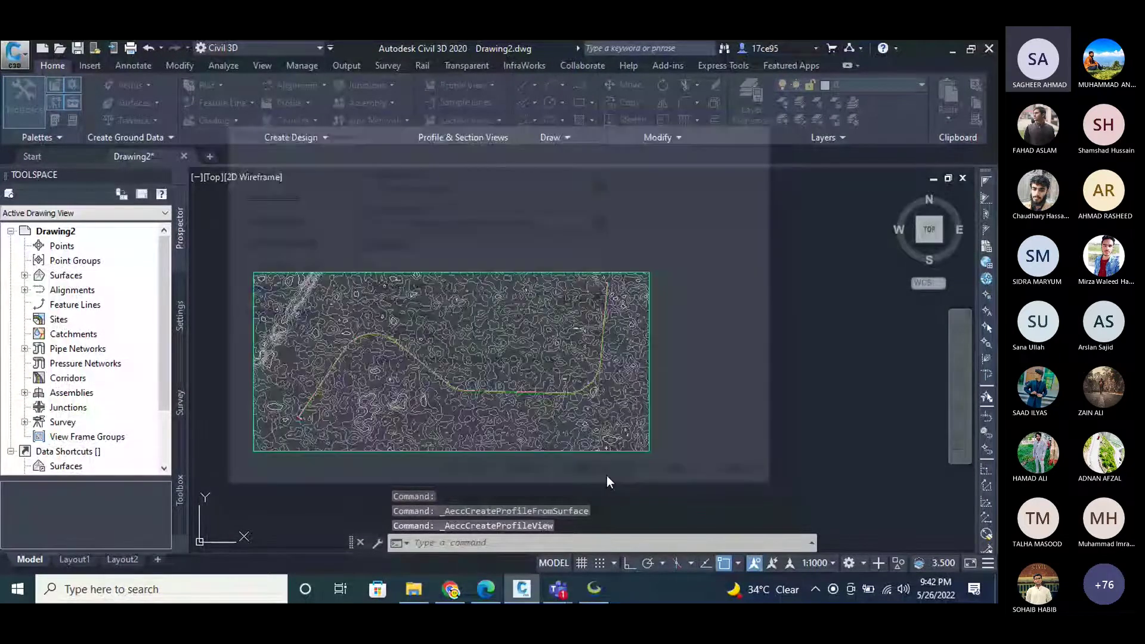
scroll(473, 345, down, 4)
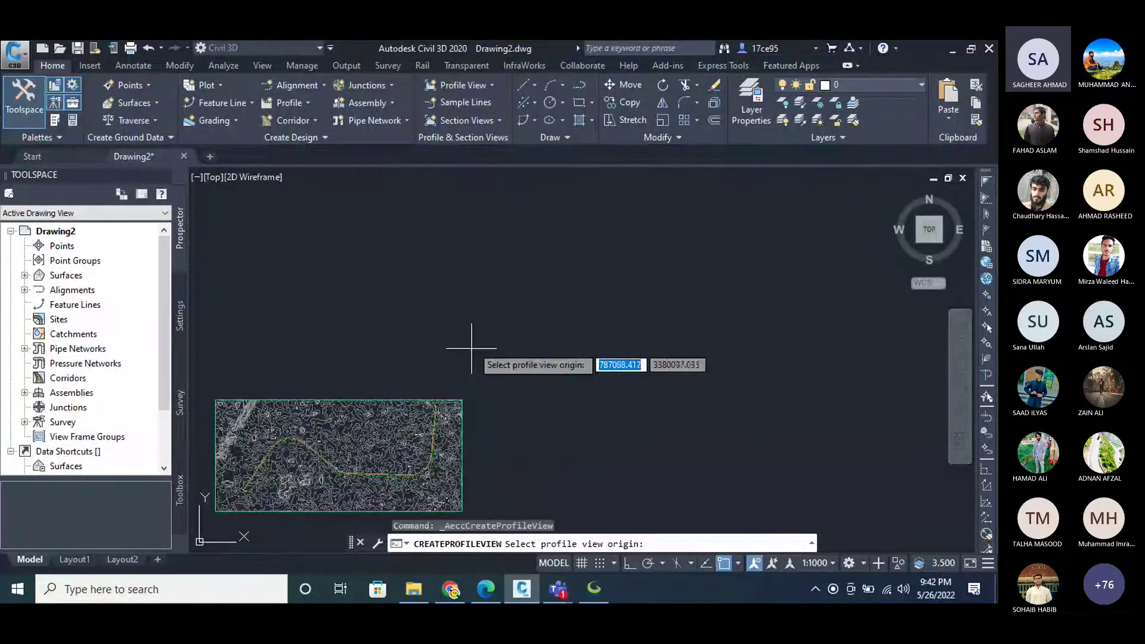
scroll(382, 380, up, 3)
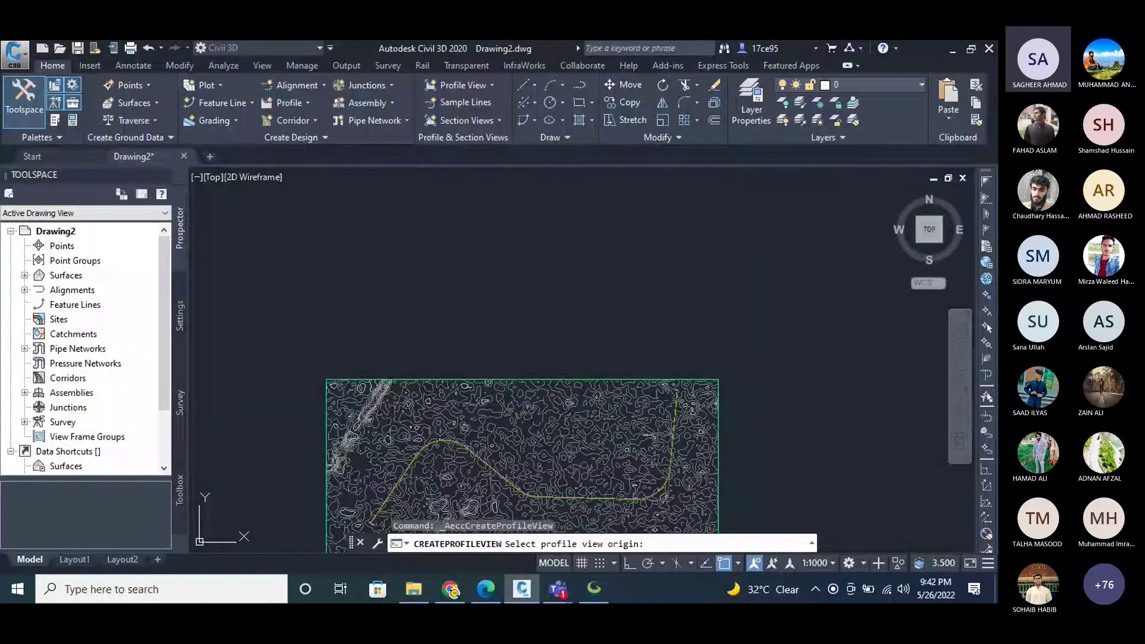
click(328, 334)
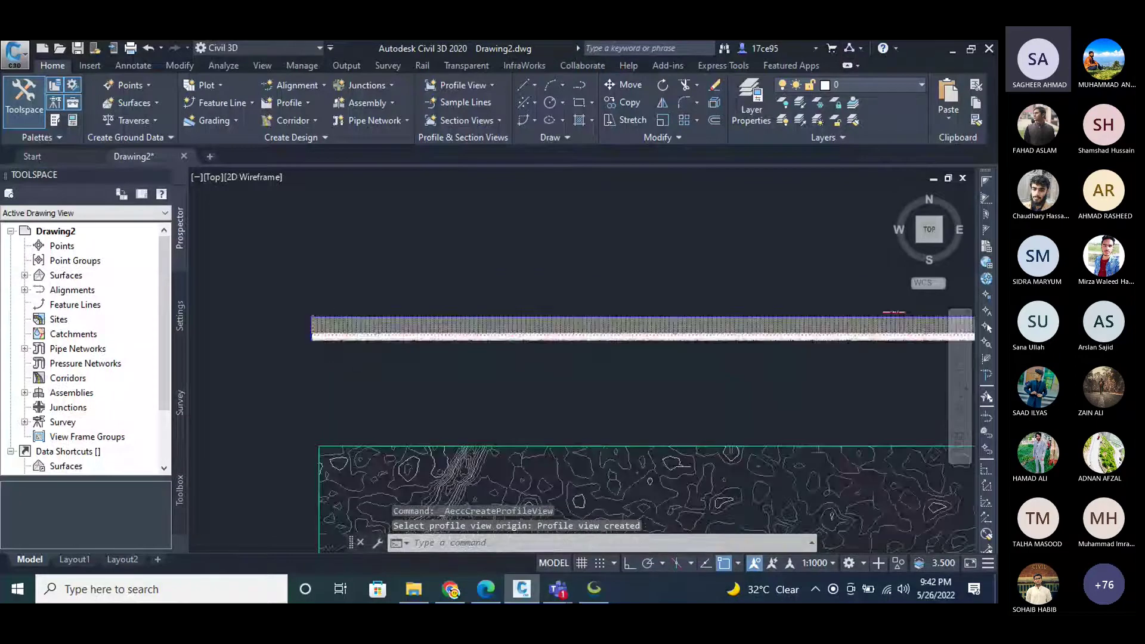
Examine the Road 1 profile view, checking the ground line, level grid and chainage data along its length and at its start.
scroll(292, 316, up, 5)
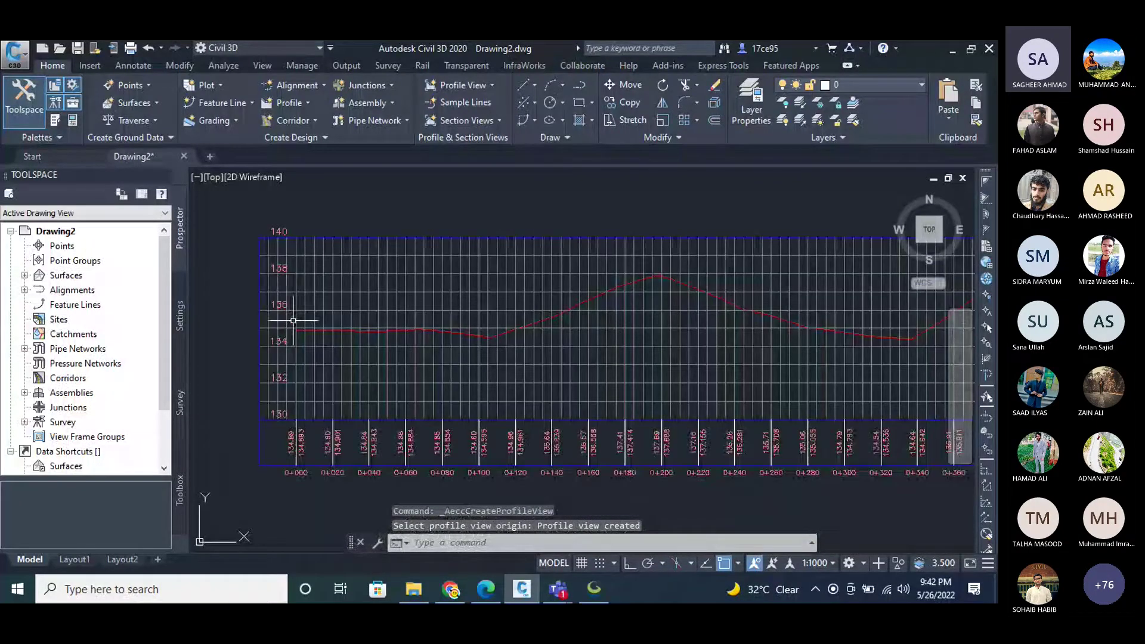
scroll(292, 320, up, 3)
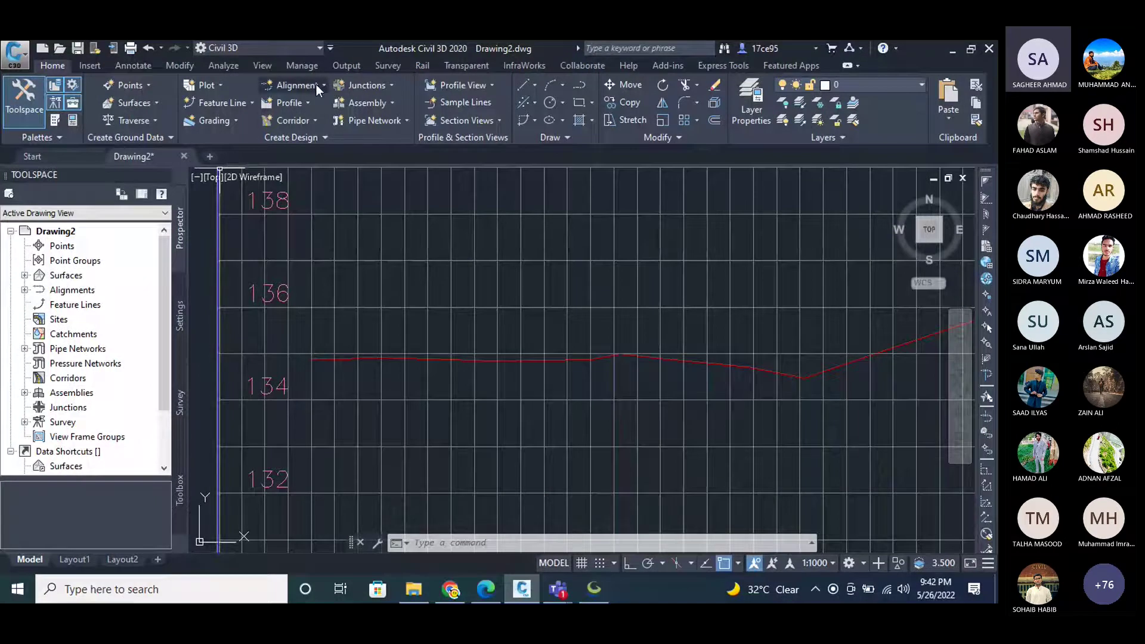
scroll(327, 304, down, 7)
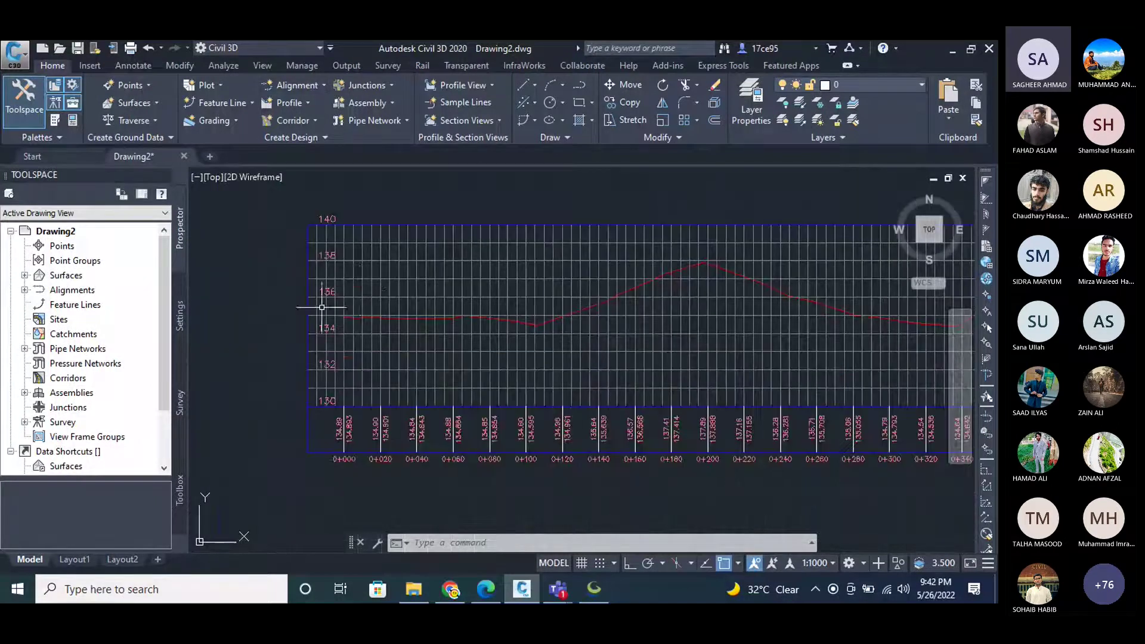
click(296, 103)
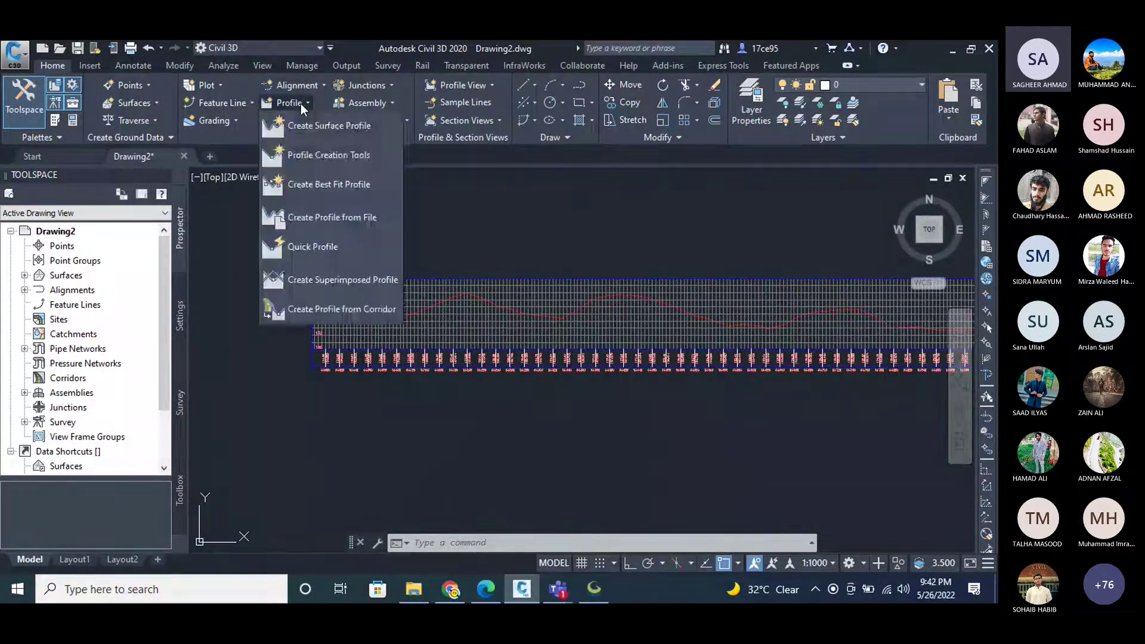
click(348, 165)
scroll(401, 326, up, 5)
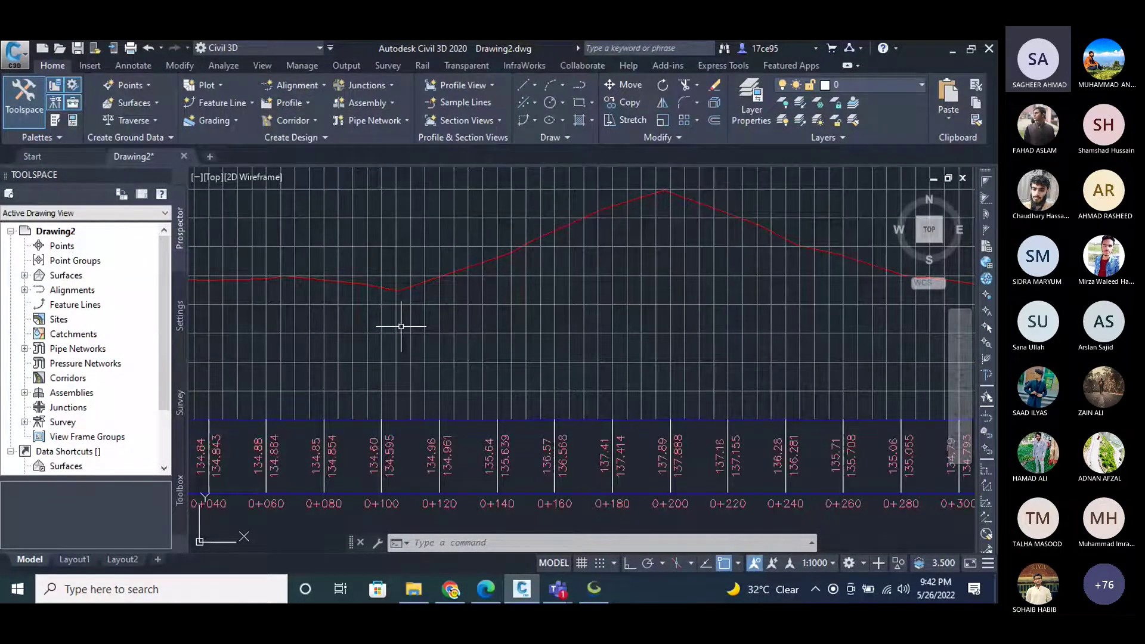
scroll(439, 309, down, 3)
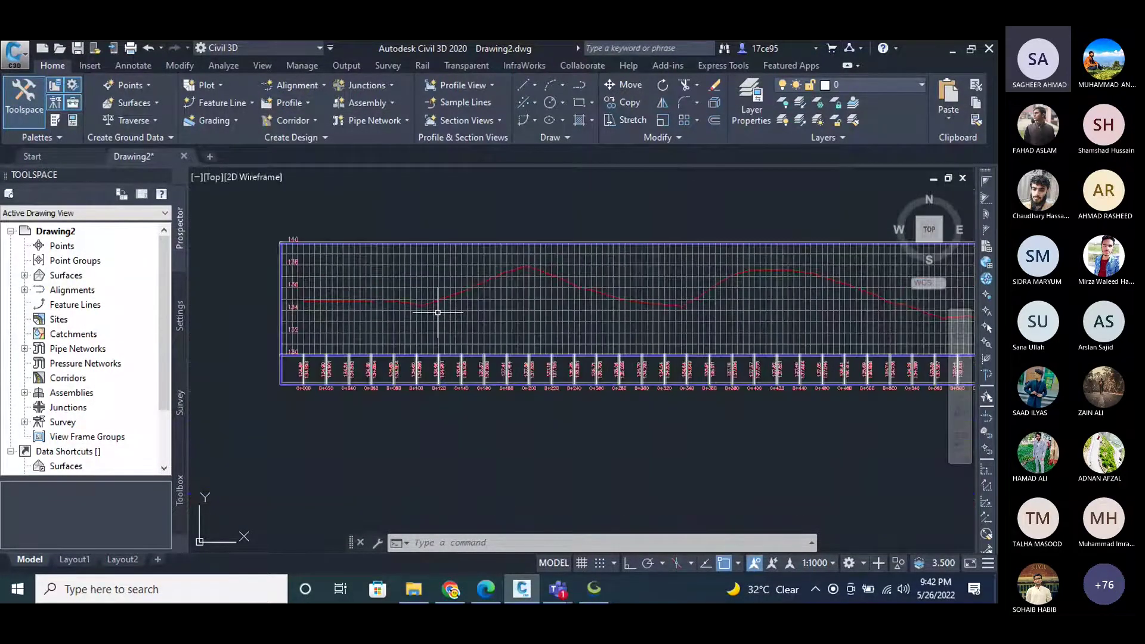
scroll(321, 305, up, 1)
scroll(274, 295, down, 2)
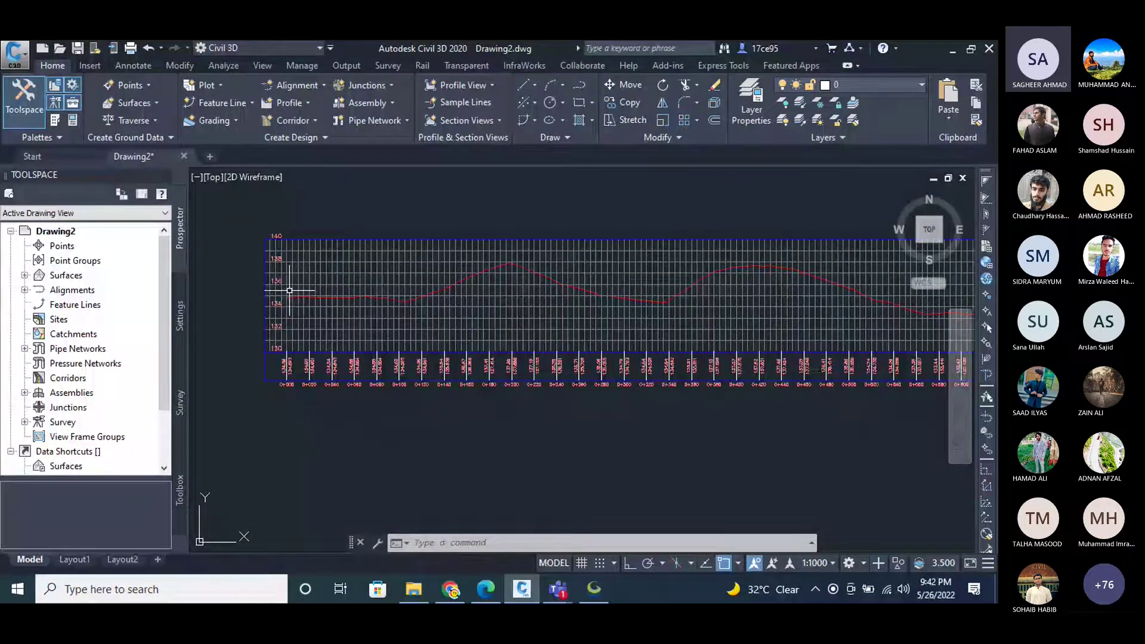
scroll(289, 290, down, 3)
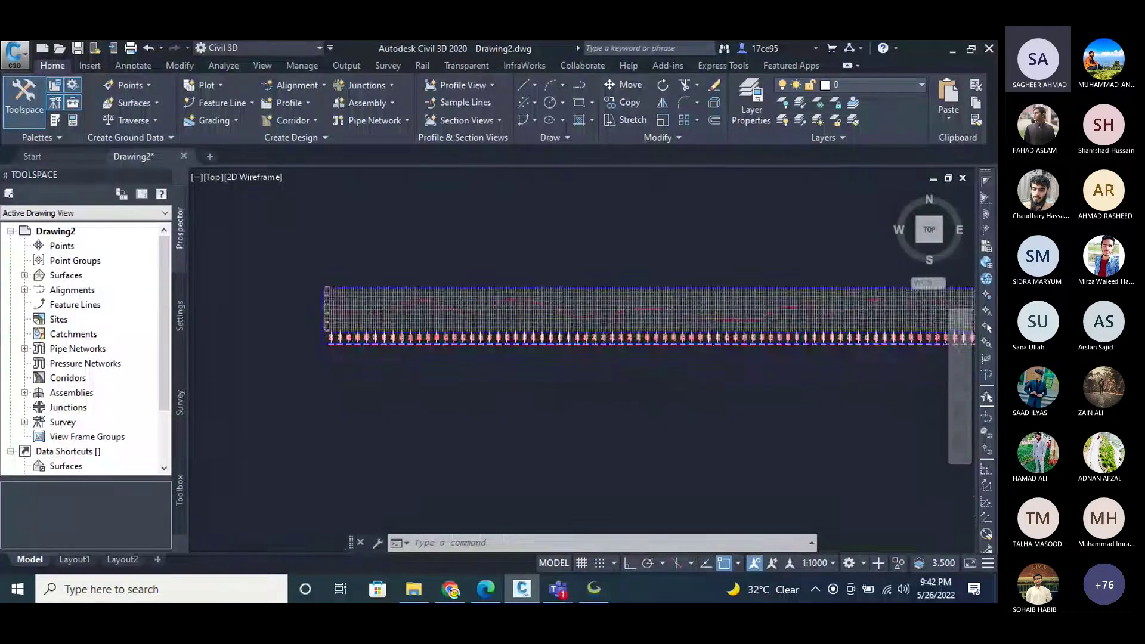
scroll(447, 307, up, 2)
scroll(317, 316, down, 2)
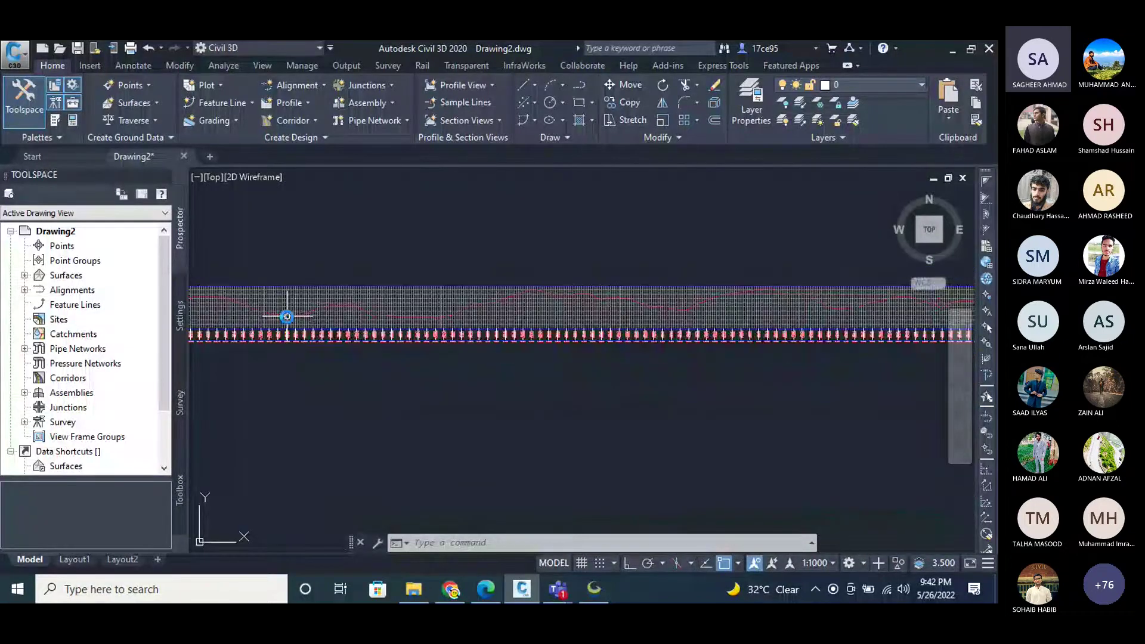
scroll(524, 307, up, 2)
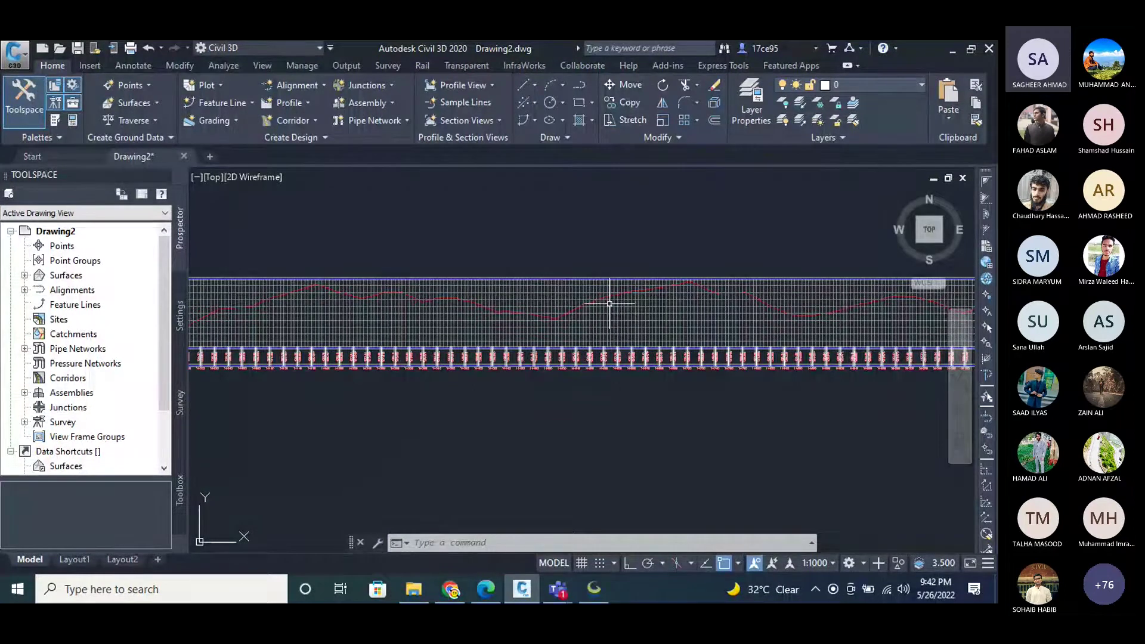
scroll(674, 296, up, 5)
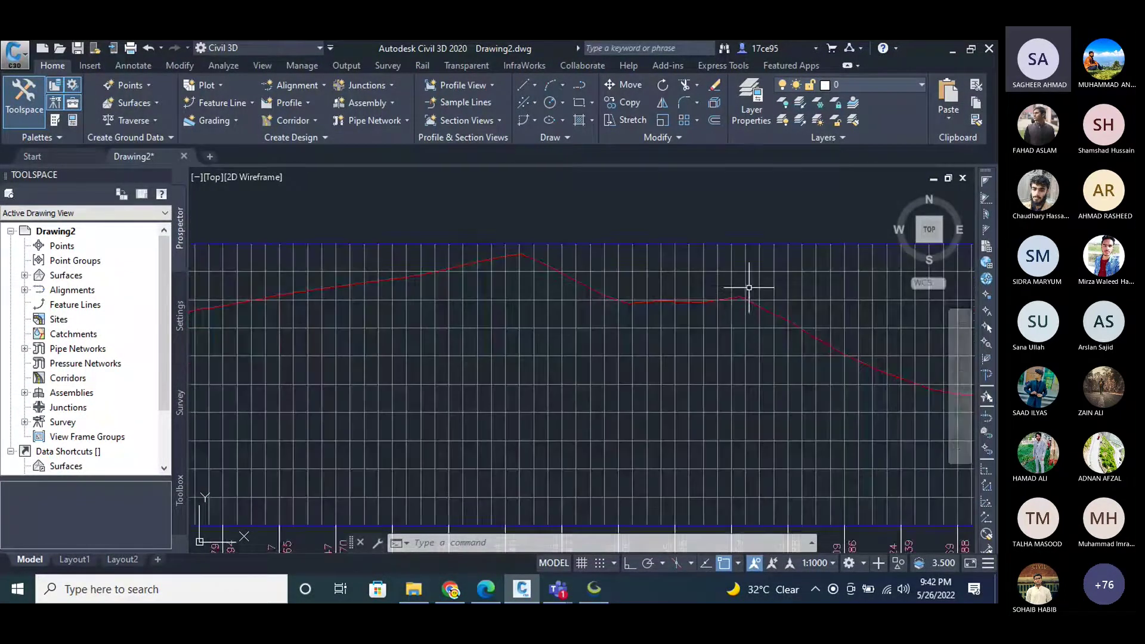
scroll(635, 303, down, 5)
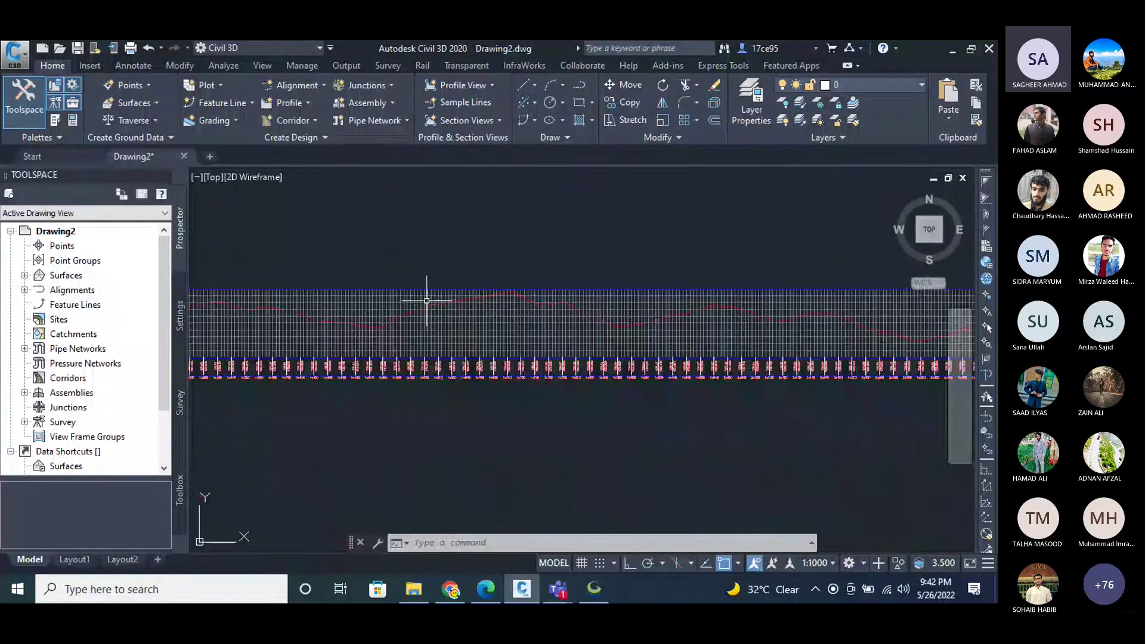
scroll(755, 319, down, 2)
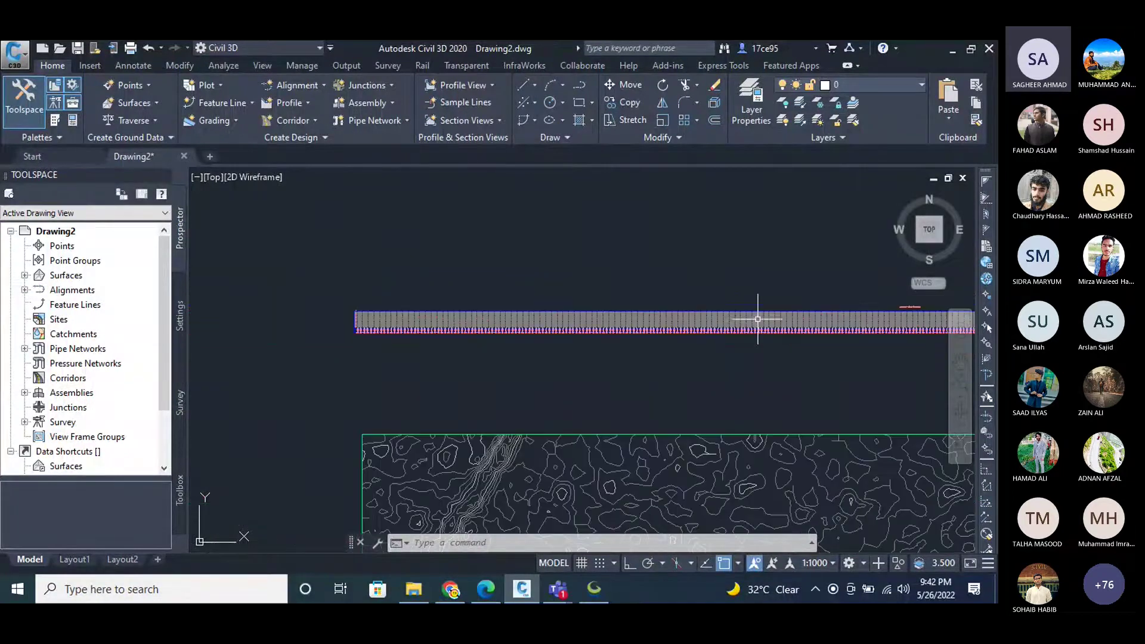
scroll(511, 302, up, 8)
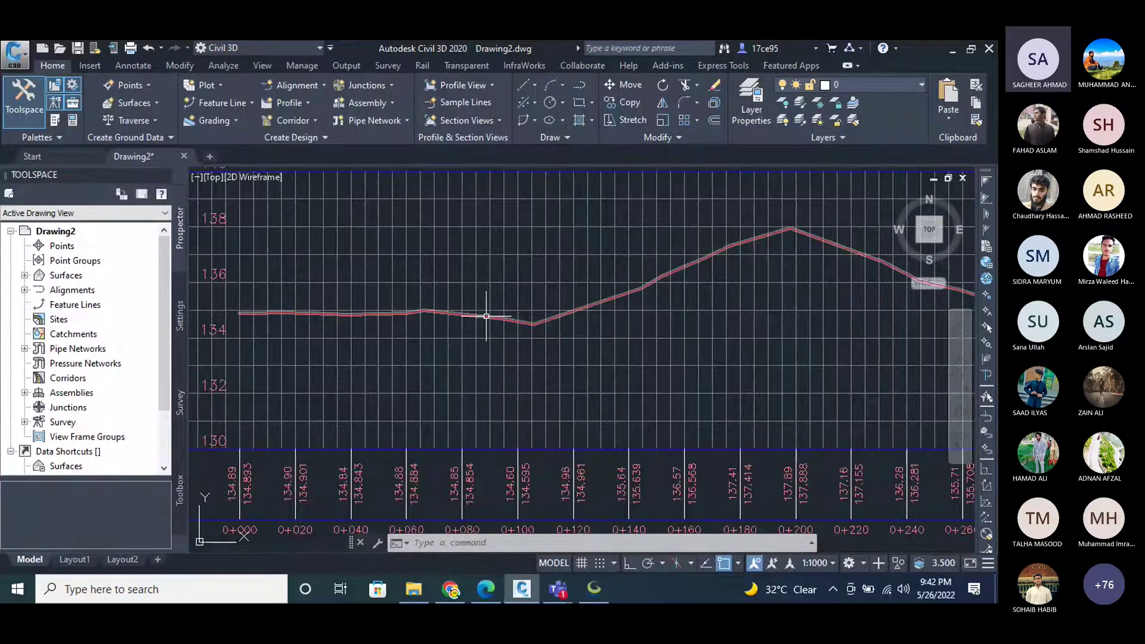
scroll(327, 291, down, 5)
scroll(368, 309, up, 5)
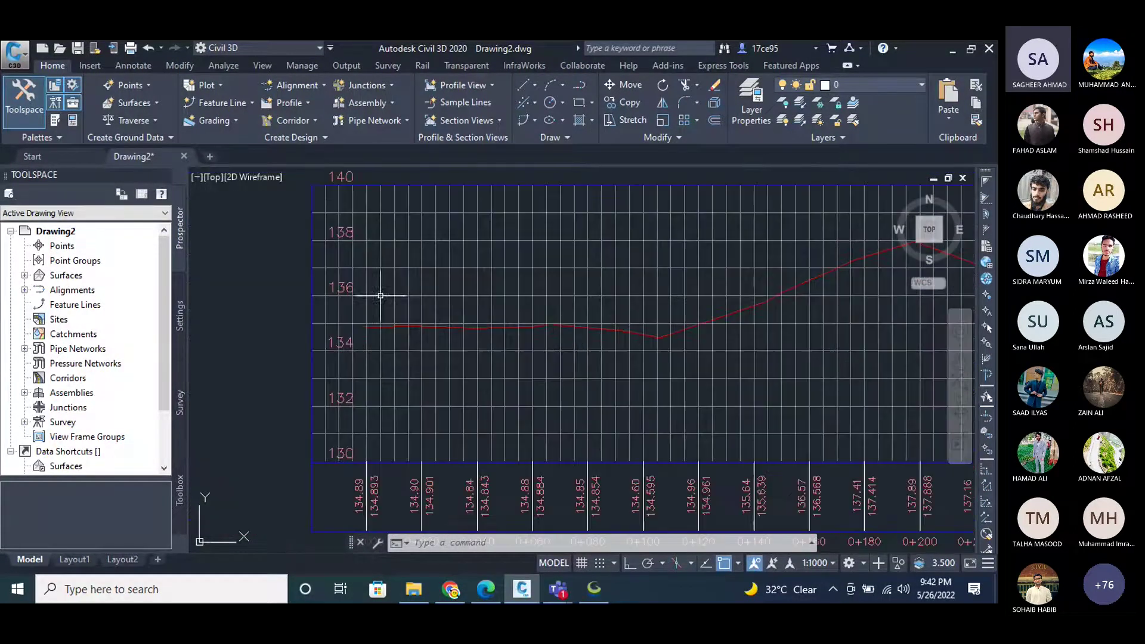
Create a layout profile named Designed Profile Road 1 in the Road 1 profile view, with Design Profile style and Complete Label Set.
click(298, 103)
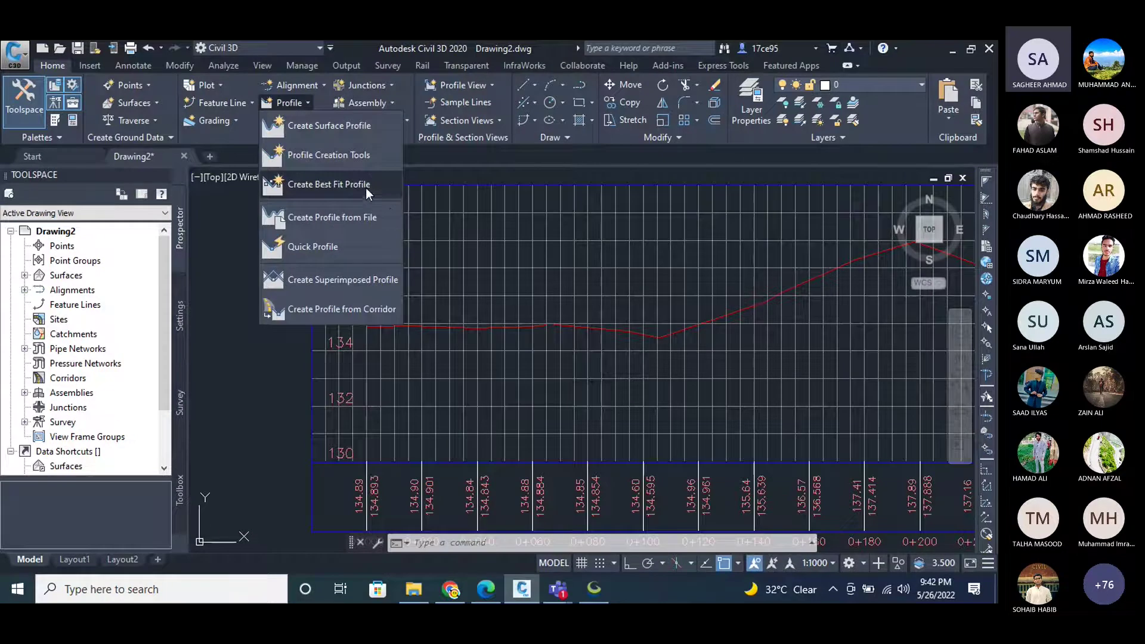
click(367, 158)
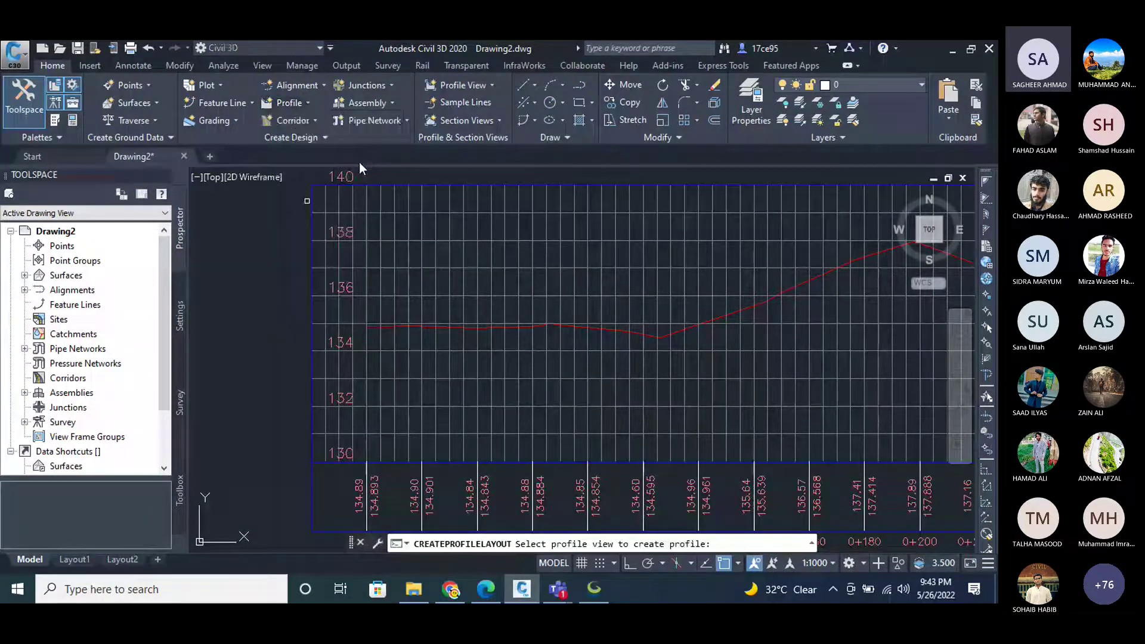
click(327, 310)
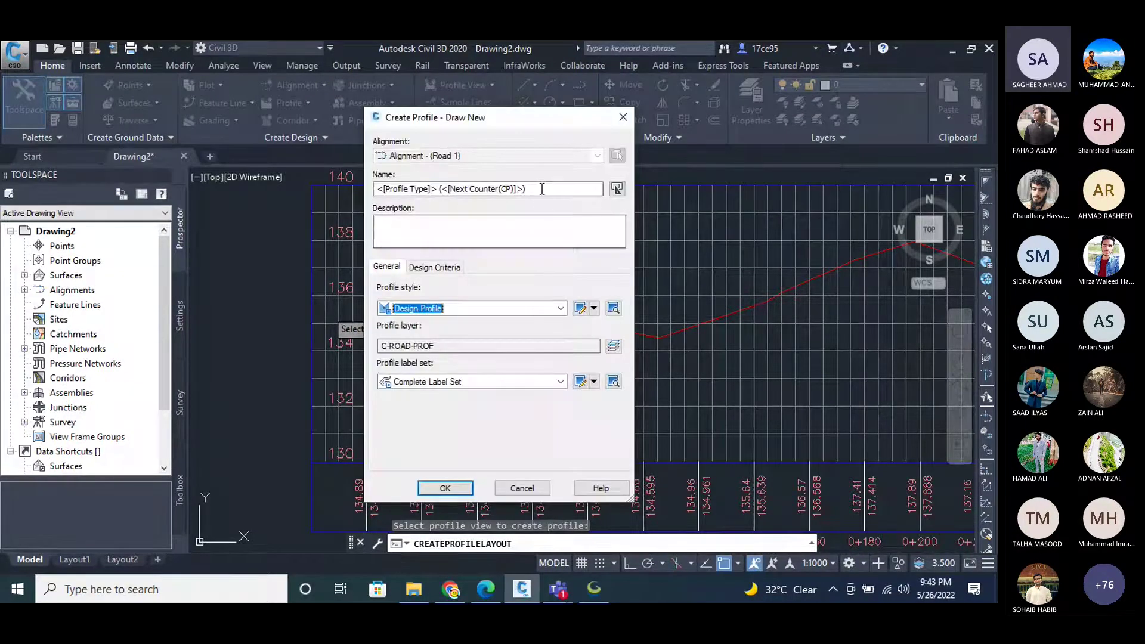
drag(527, 189, 501, 189)
key(ctrl+a)
text(De)
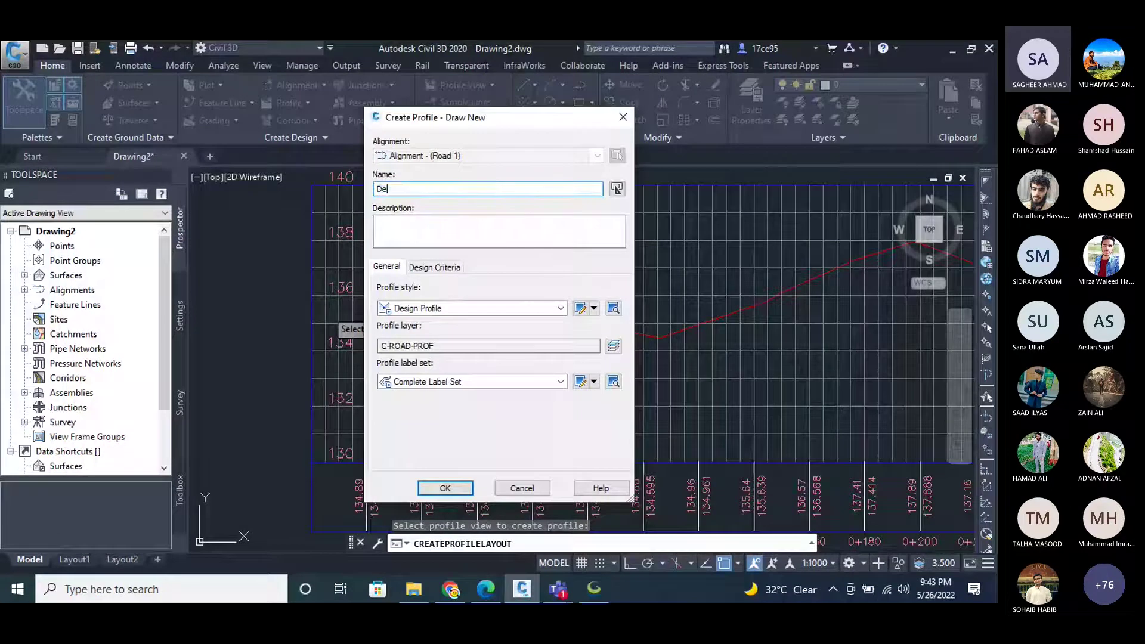
text(signed Profile Road 1)
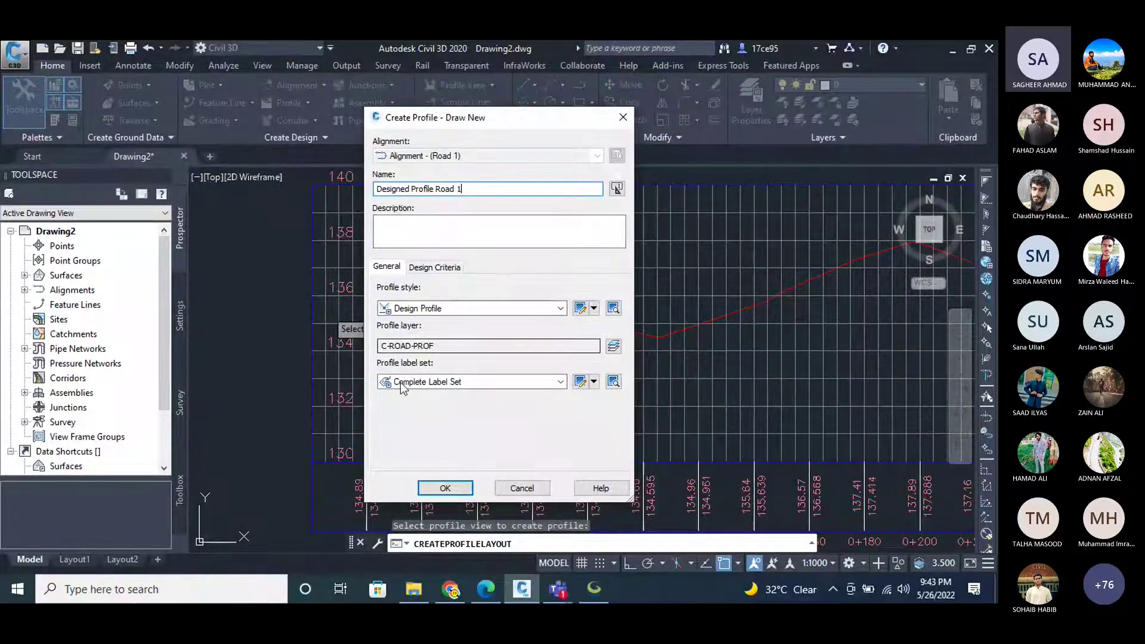
click(445, 488)
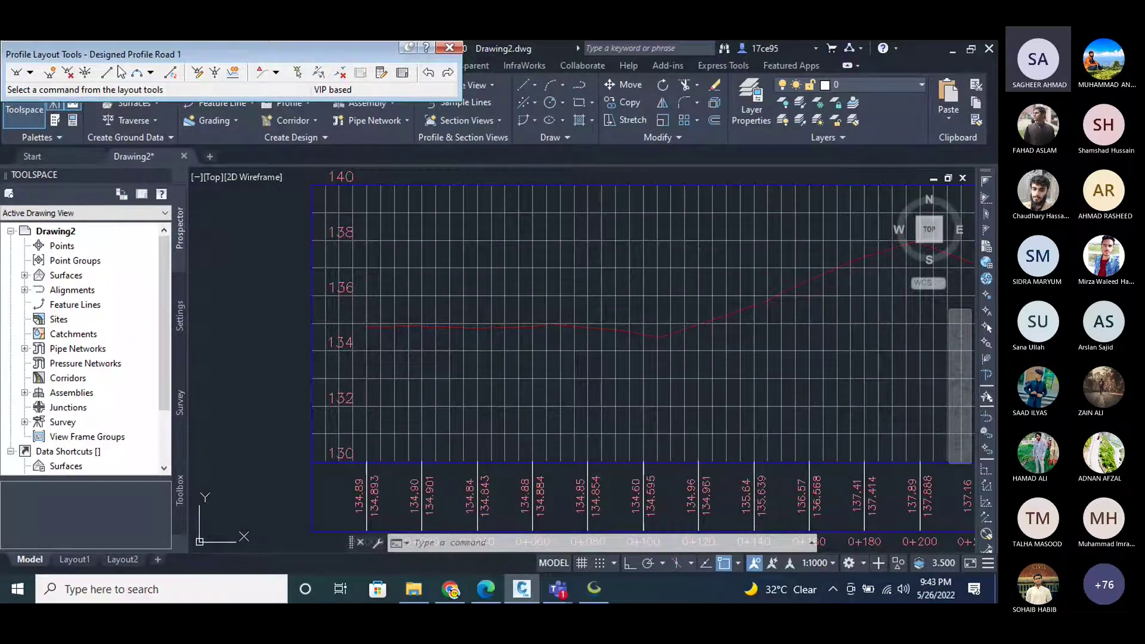
Start Designed Profile Road 1 with Draw Straights With Curves, placing its start point at chainage 0+000 on the level 136 gridline.
click(30, 74)
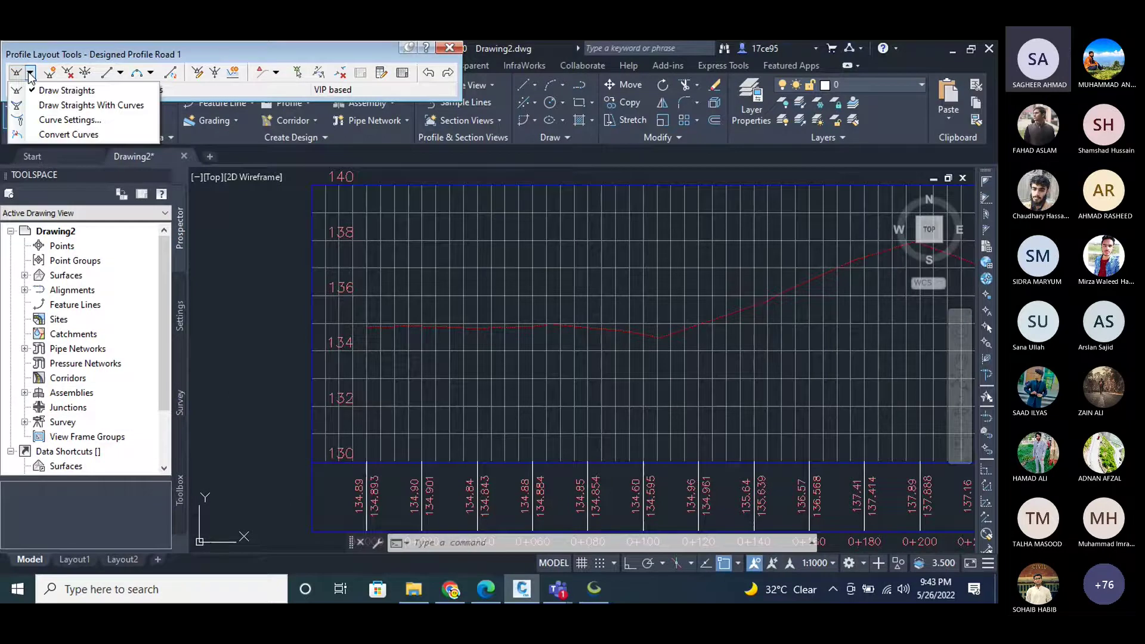
click(50, 106)
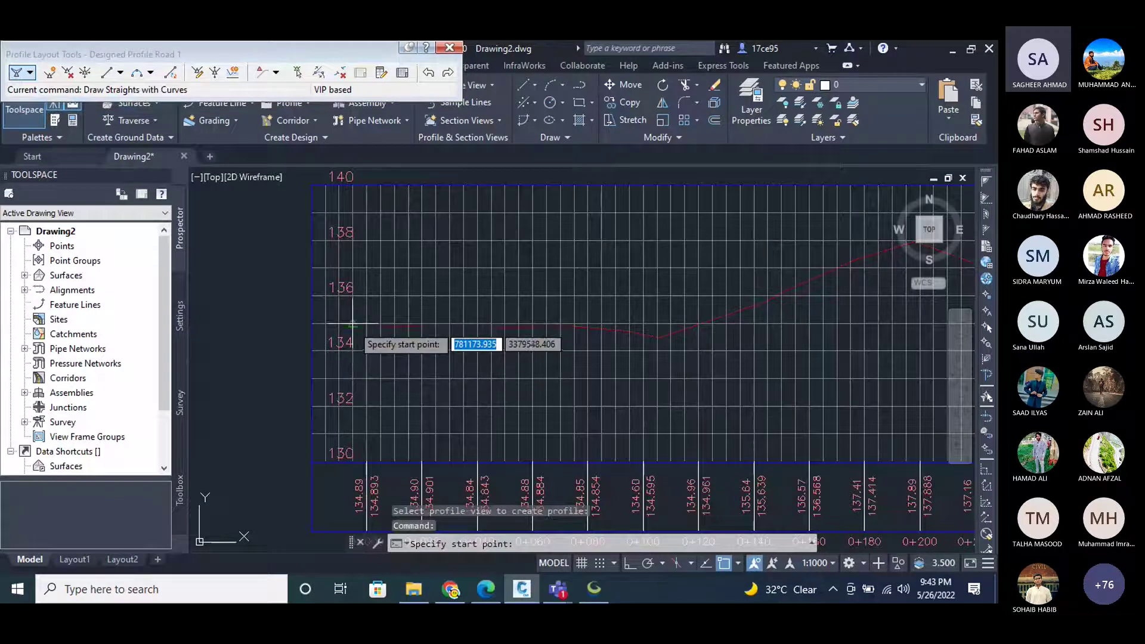
scroll(378, 286, up, 2)
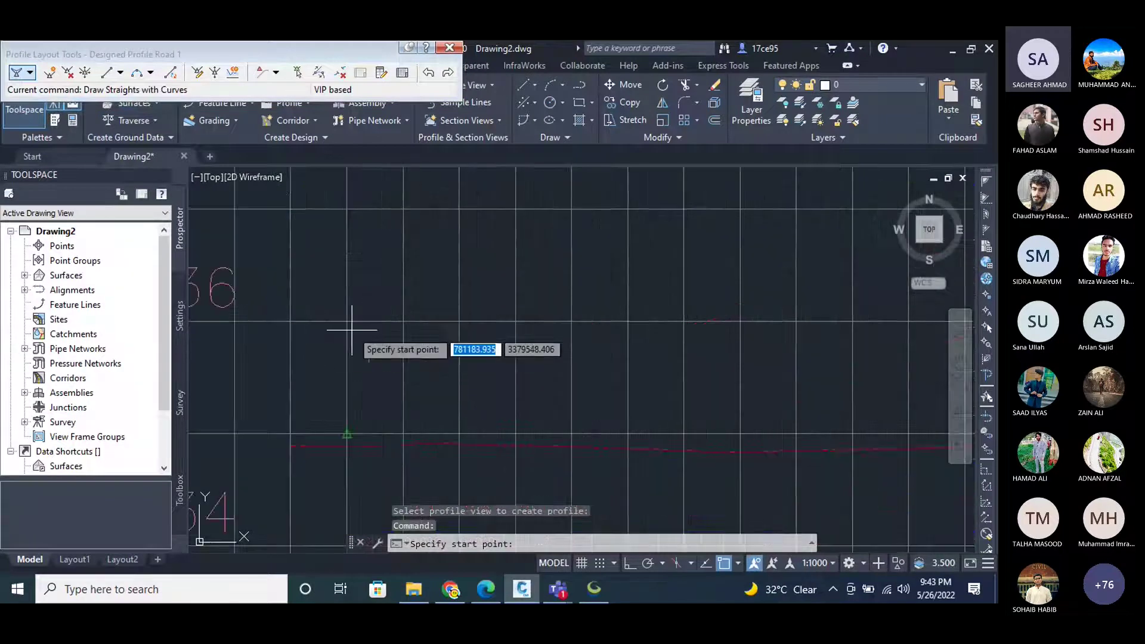
middle_drag(350, 327, 292, 419)
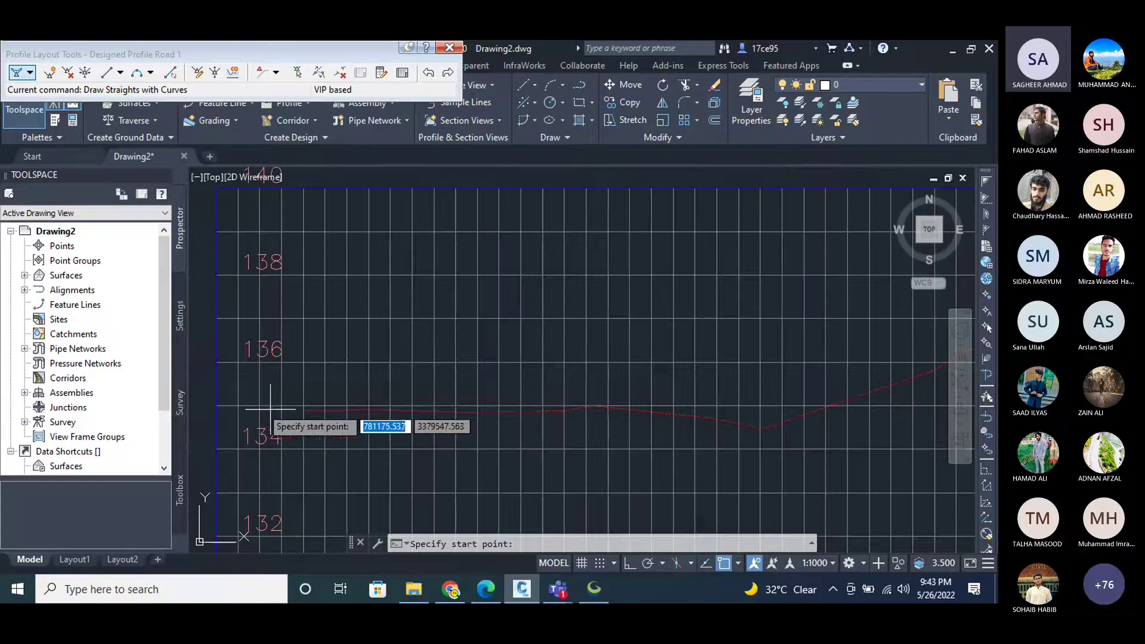
scroll(261, 401, down, 4)
scroll(251, 406, up, 1)
scroll(265, 415, up, 3)
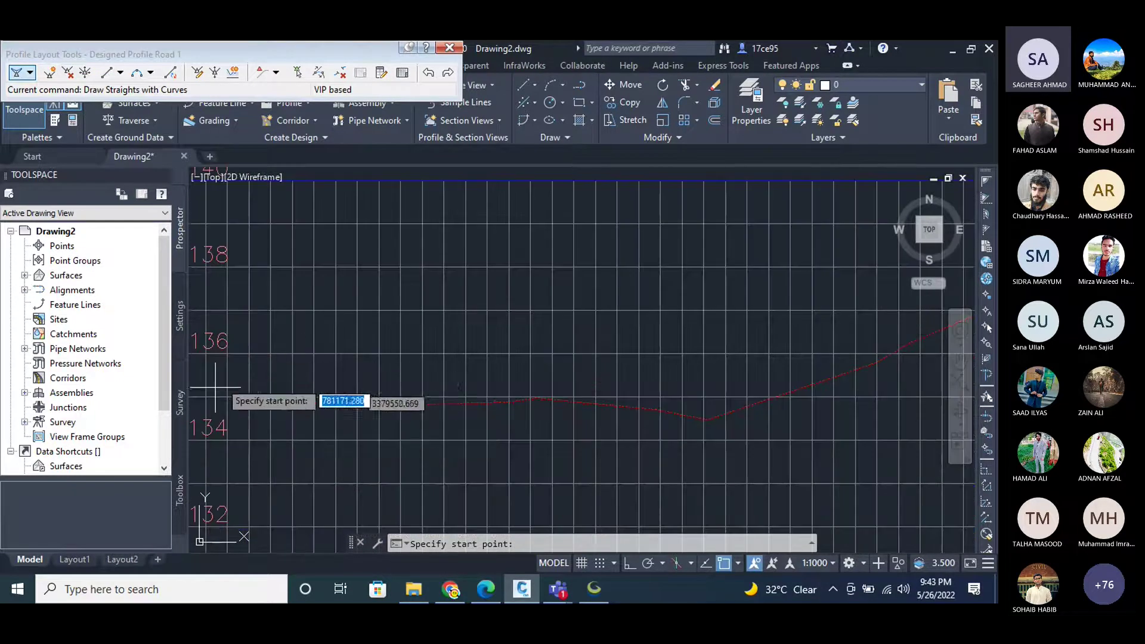
click(250, 355)
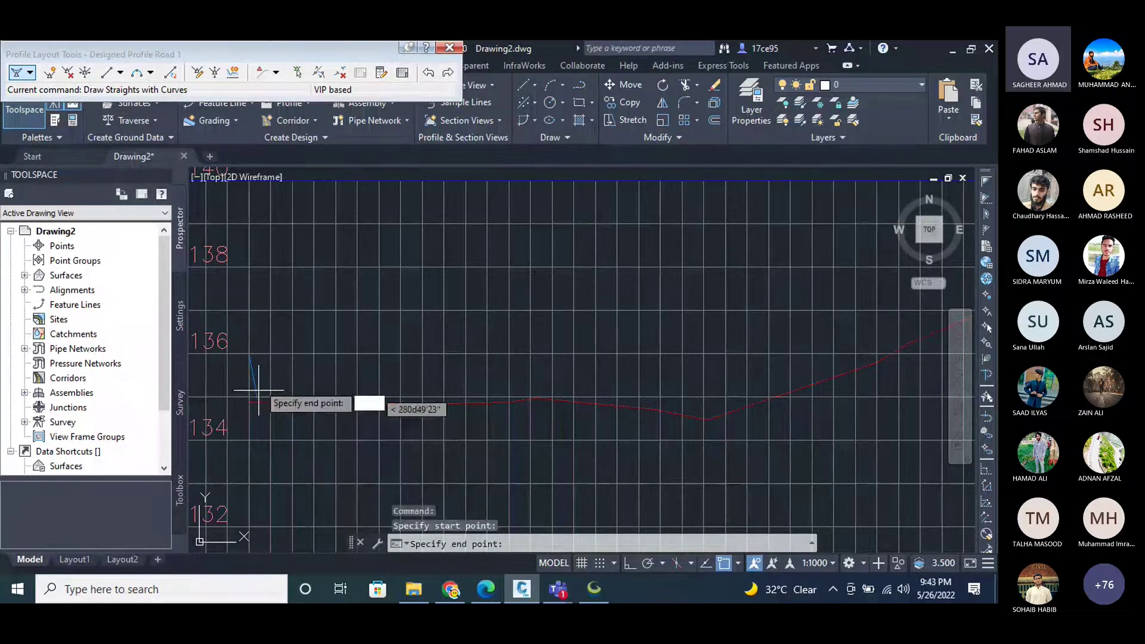
Place the first intersection point about 323 m from the start, slightly above the ground line's dip near chainage 0+320.
scroll(259, 391, down, 6)
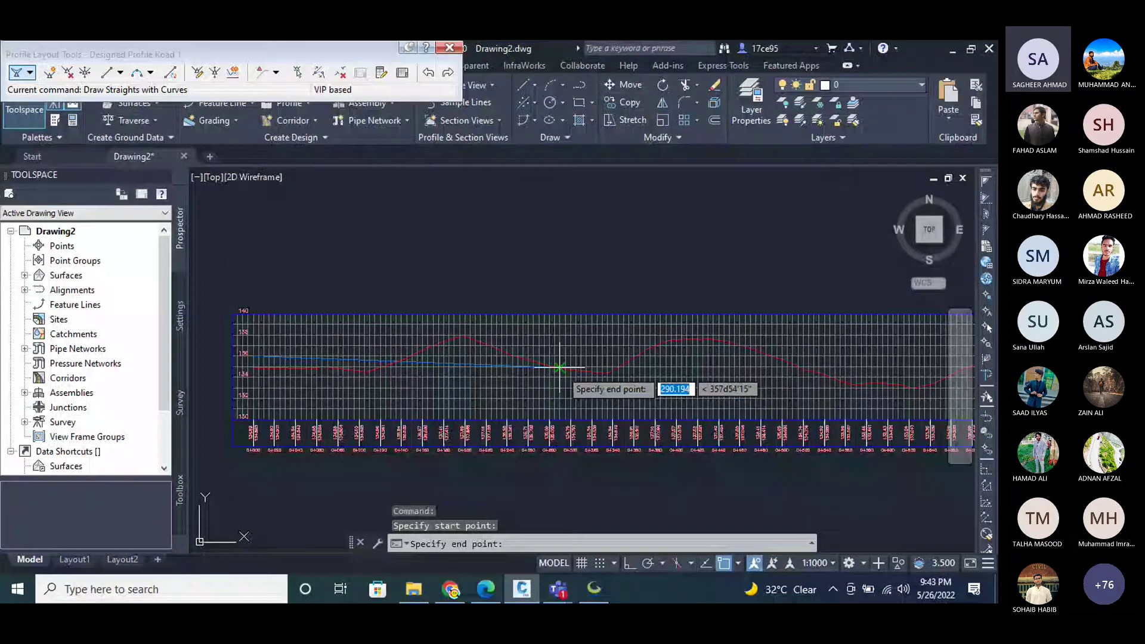
scroll(559, 367, up, 4)
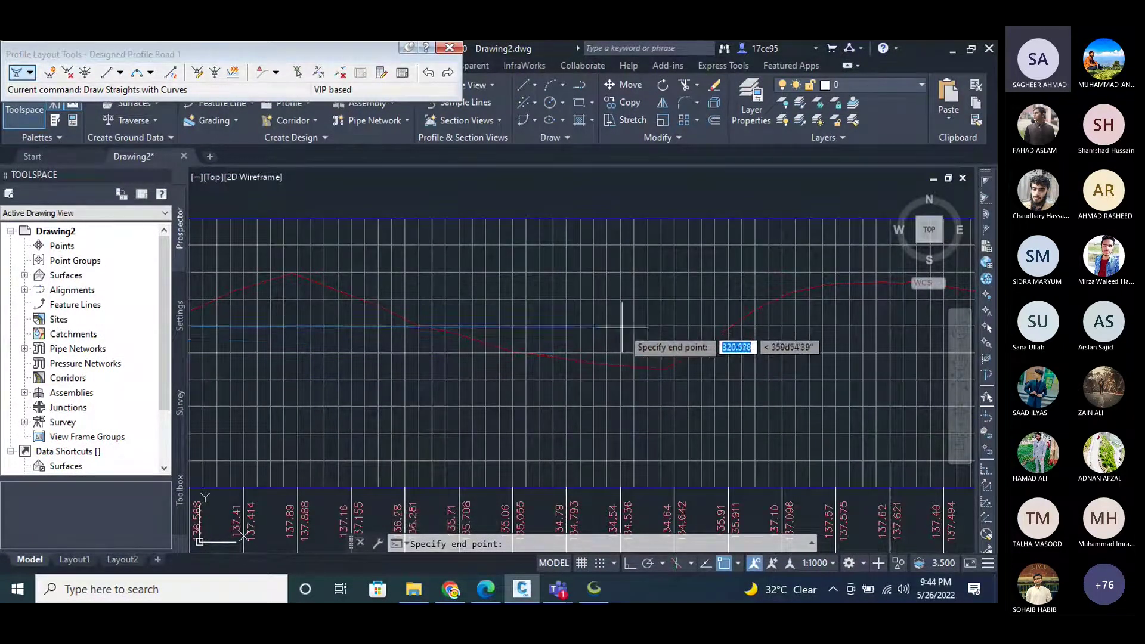
scroll(621, 339, up, 3)
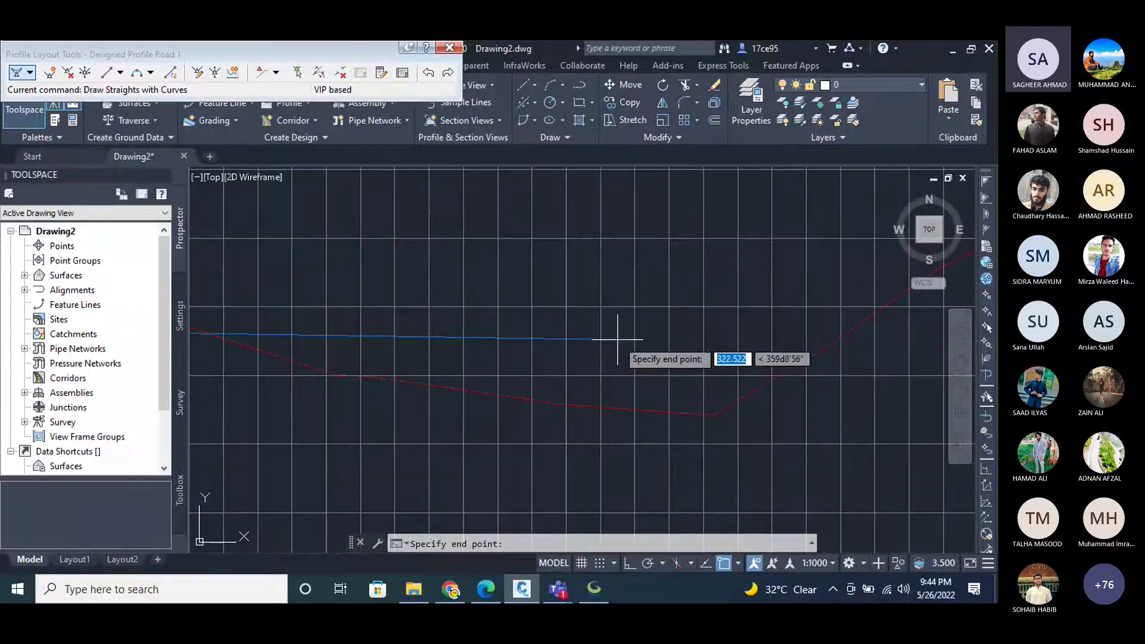
click(622, 344)
key(Return)
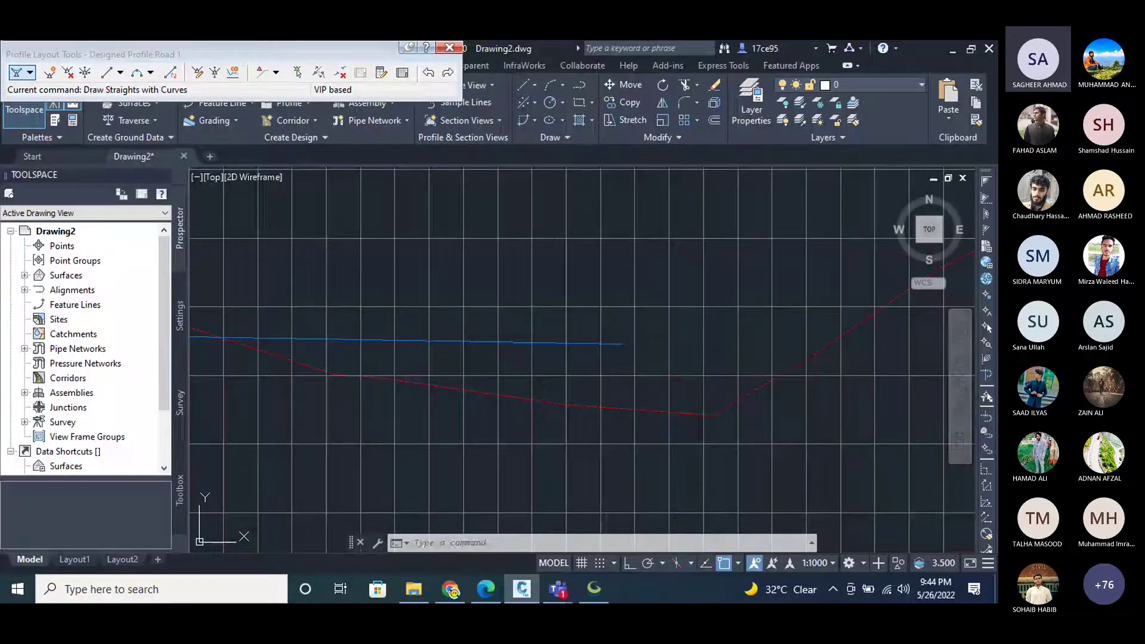
Extend the design profile with a gently falling straight about 514 m long, ending slightly above the ground line.
key(Return)
scroll(634, 376, down, 3)
click(634, 375)
scroll(539, 354, up, 1)
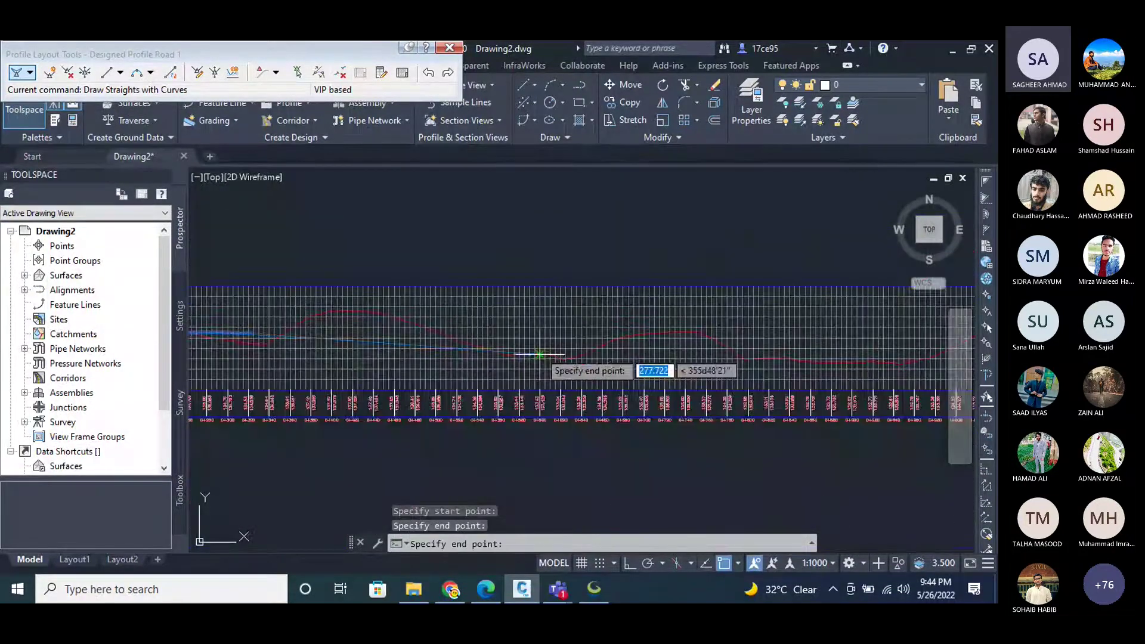
scroll(835, 337, up, 1)
scroll(492, 319, up, 4)
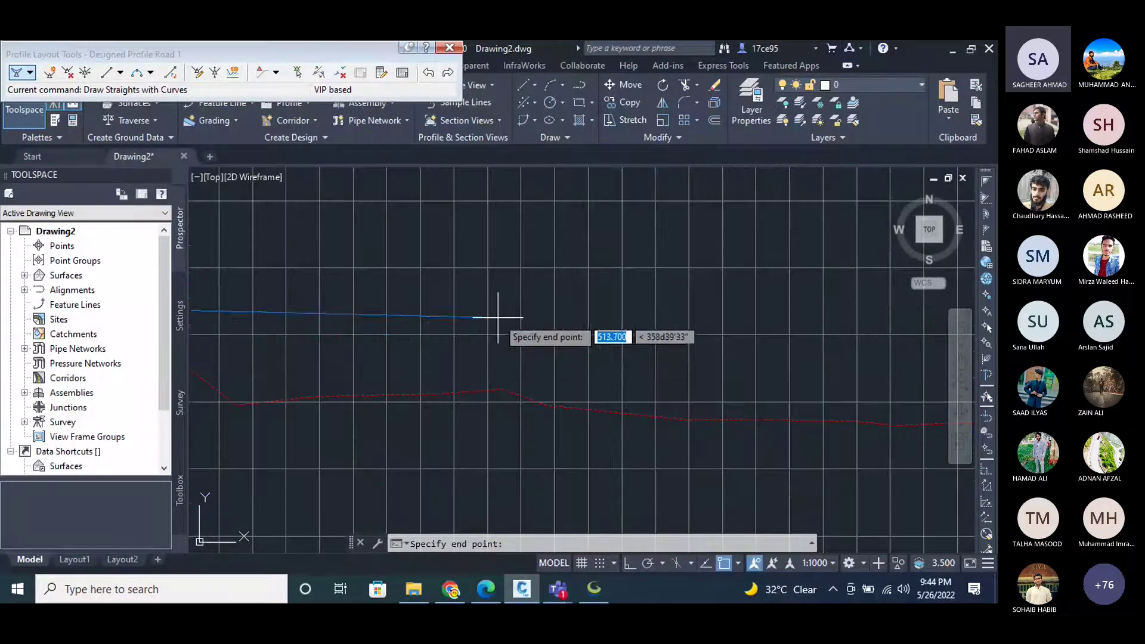
click(505, 351)
key(Return)
Add a rising straight about 660 m long, ending above the ground line just before its next low point.
scroll(486, 340, down, 5)
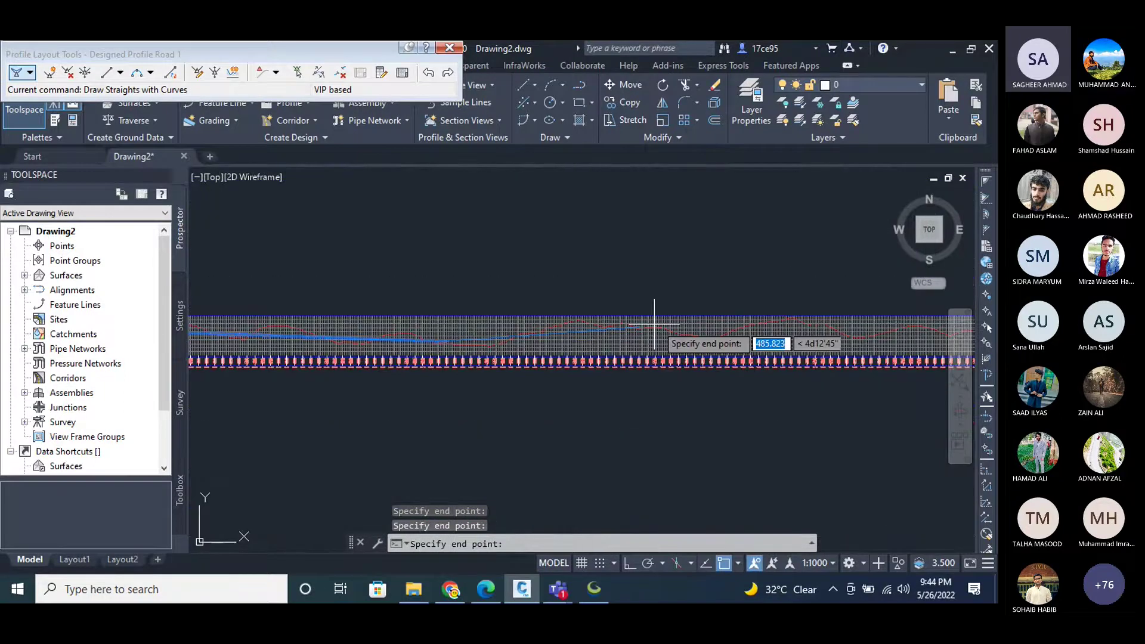
scroll(737, 352, up, 4)
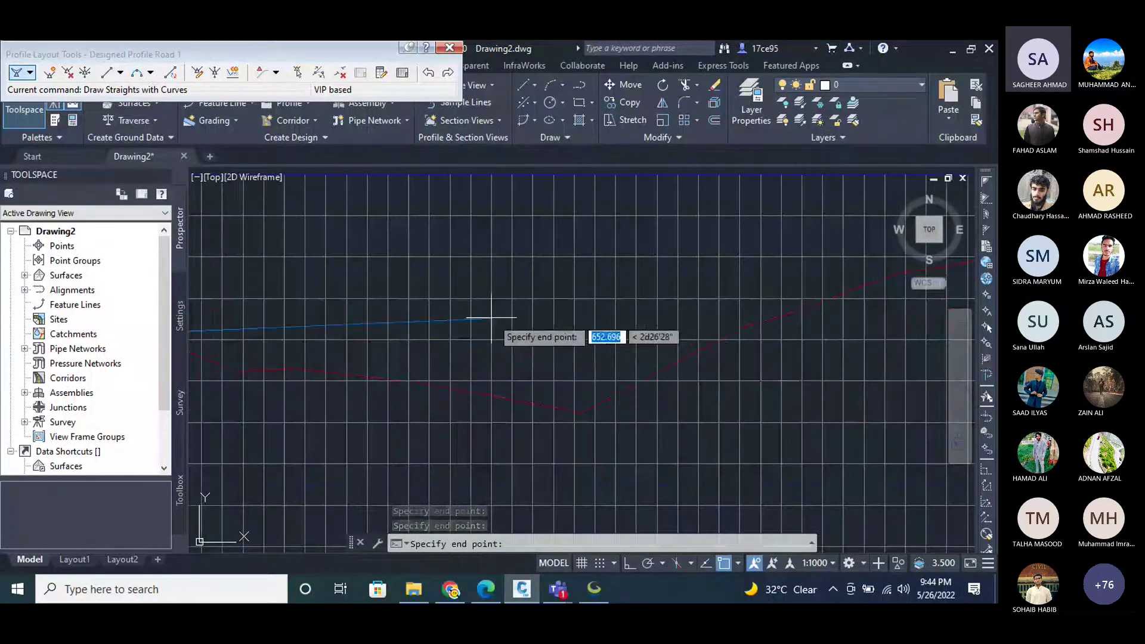
scroll(518, 319, up, 2)
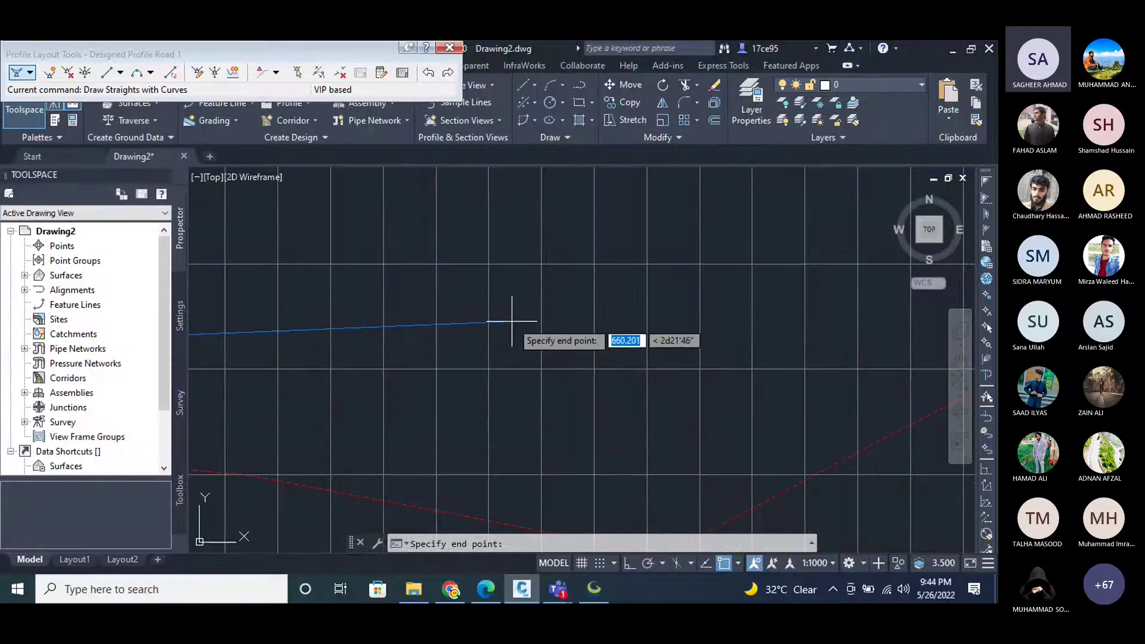
click(517, 323)
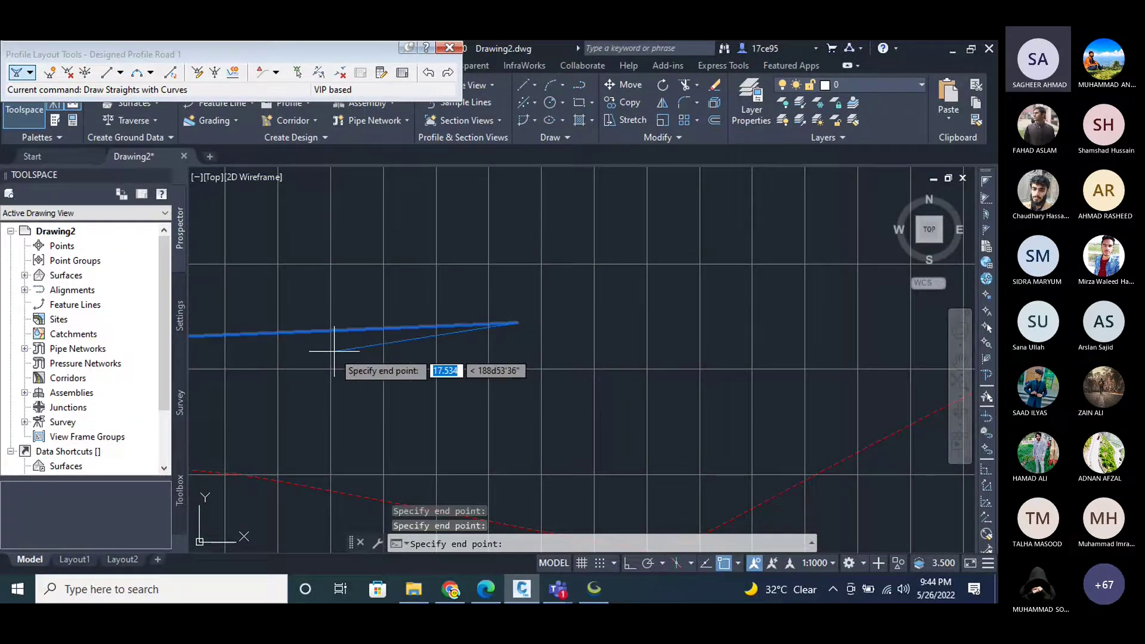
Add two more intersection points above the falling ground line, the second about 814 m beyond the first on a nearly level straight.
scroll(334, 351, down, 5)
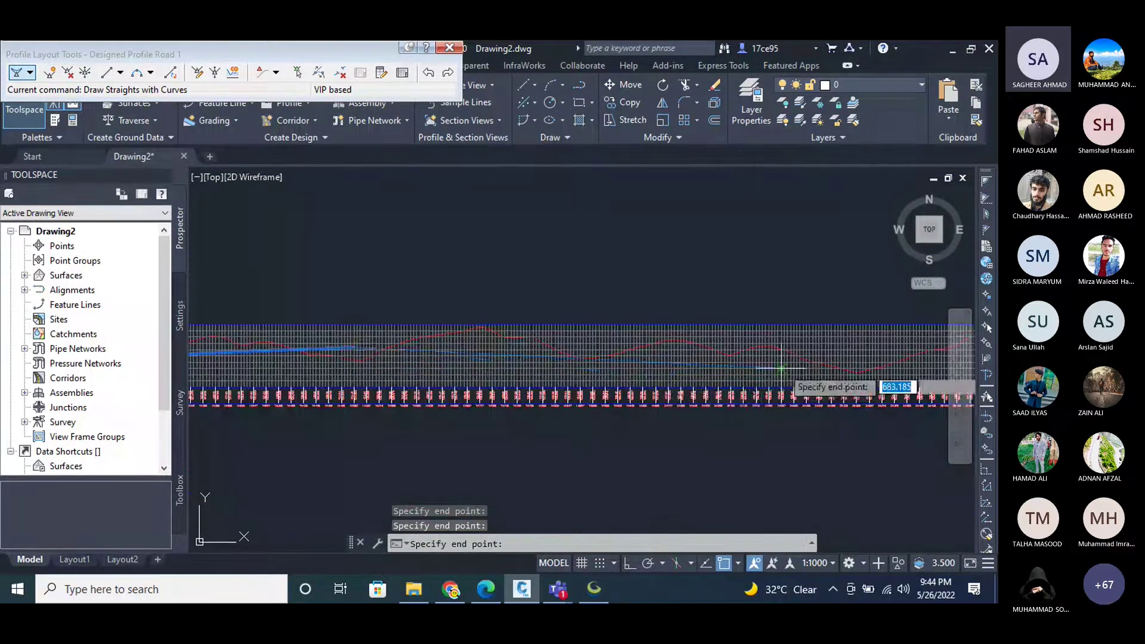
scroll(818, 357, up, 5)
scroll(783, 327, up, 3)
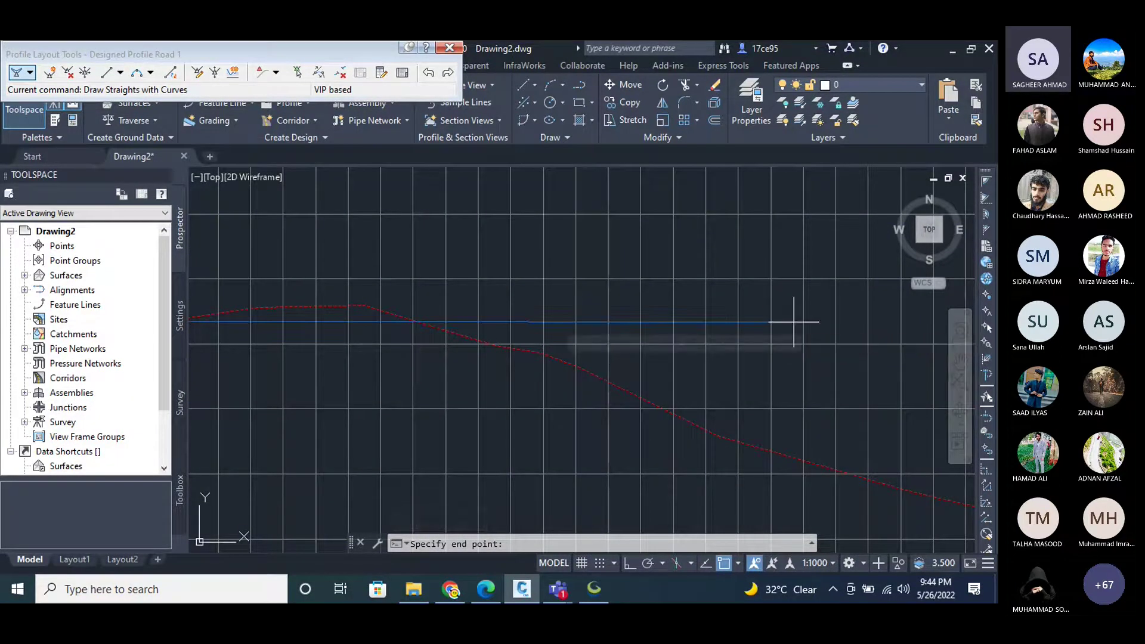
scroll(793, 321, down, 5)
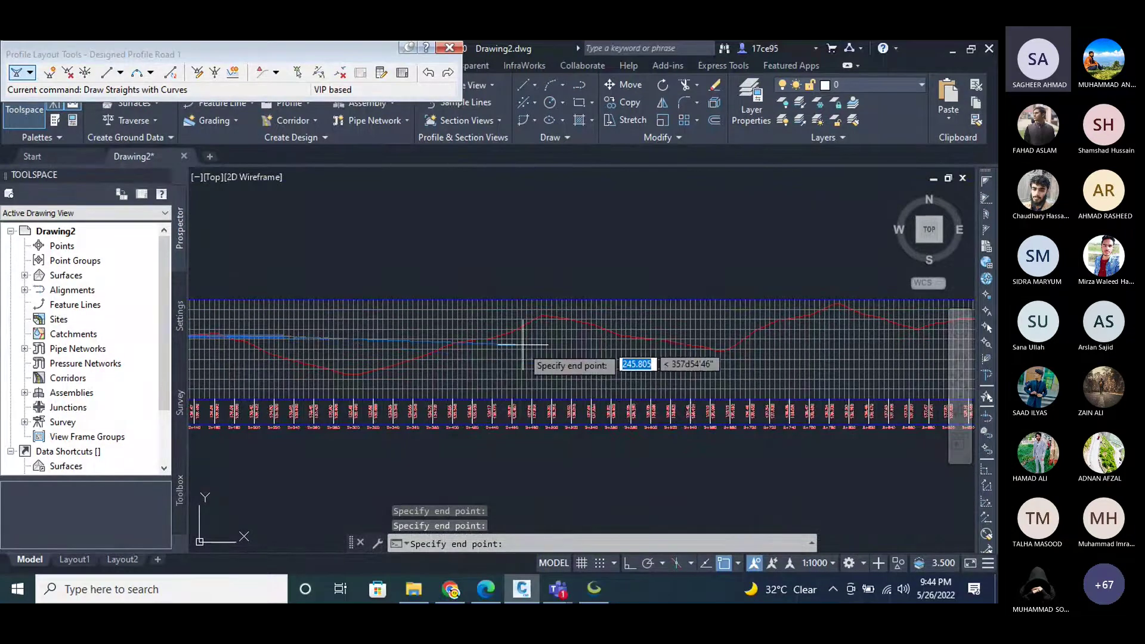
scroll(523, 344, up, 5)
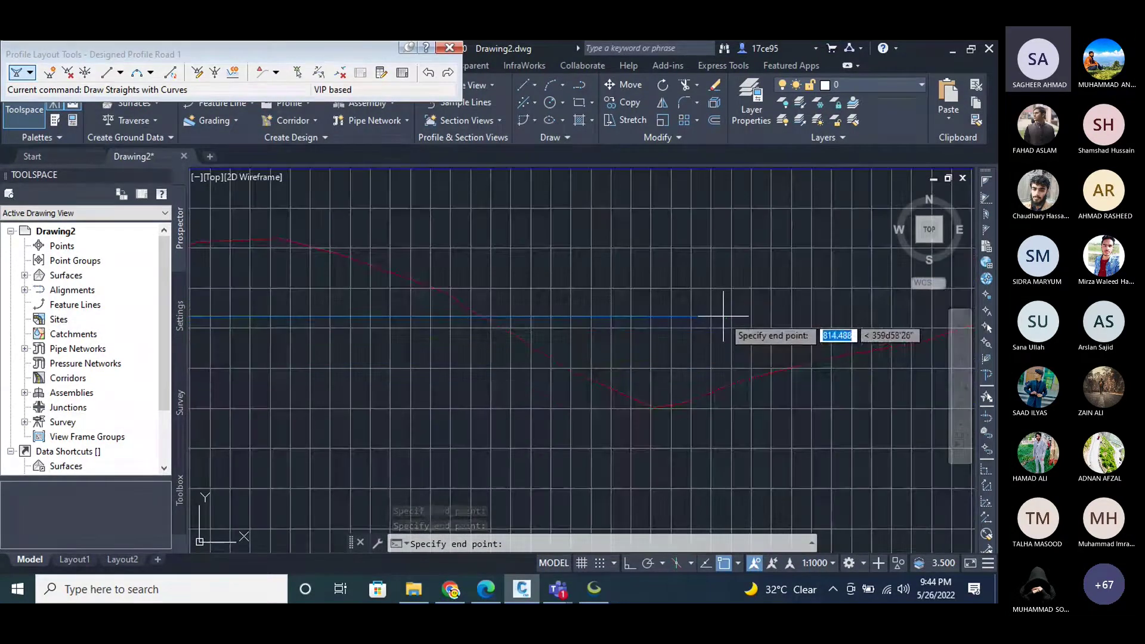
Add a nearly level straight about 1062 m long, ending above the falling ground line near chainage 4+100.
scroll(724, 316, down, 5)
scroll(358, 307, down, 2)
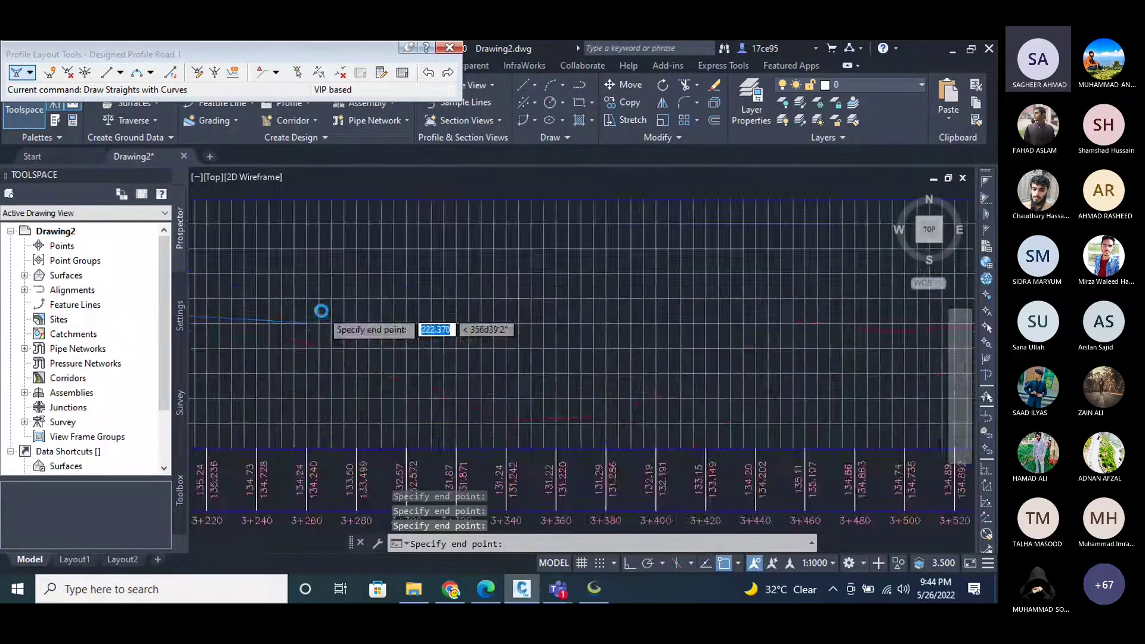
scroll(647, 307, up, 3)
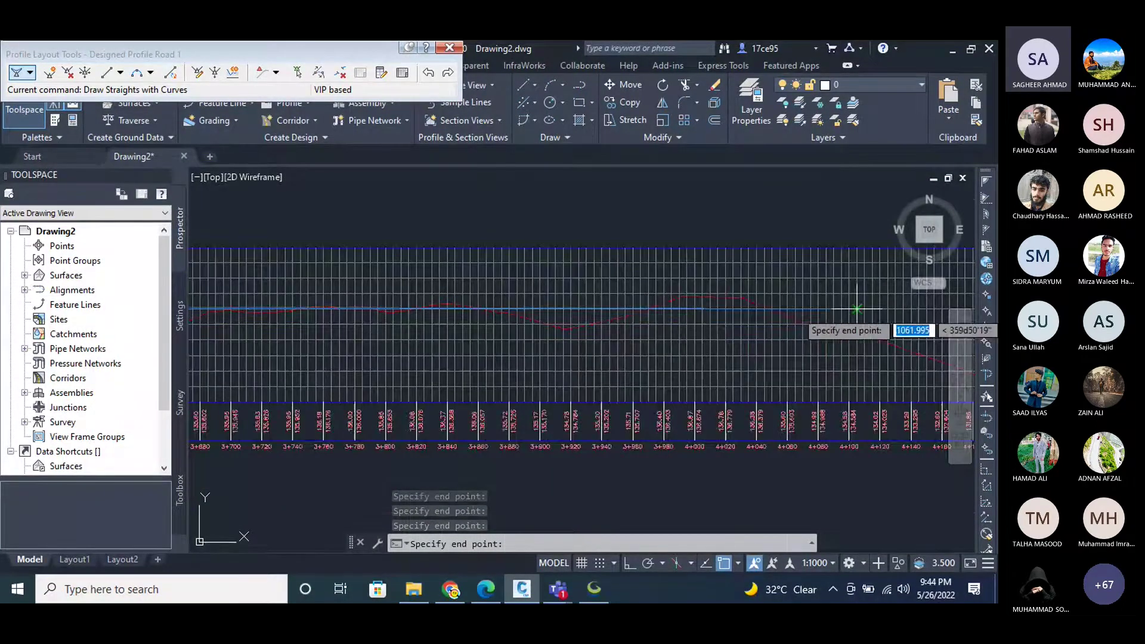
scroll(799, 325, up, 5)
Add a gently falling straight about 965 m long, ending above the low, nearly flat stretch of the ground line.
scroll(799, 334, down, 3)
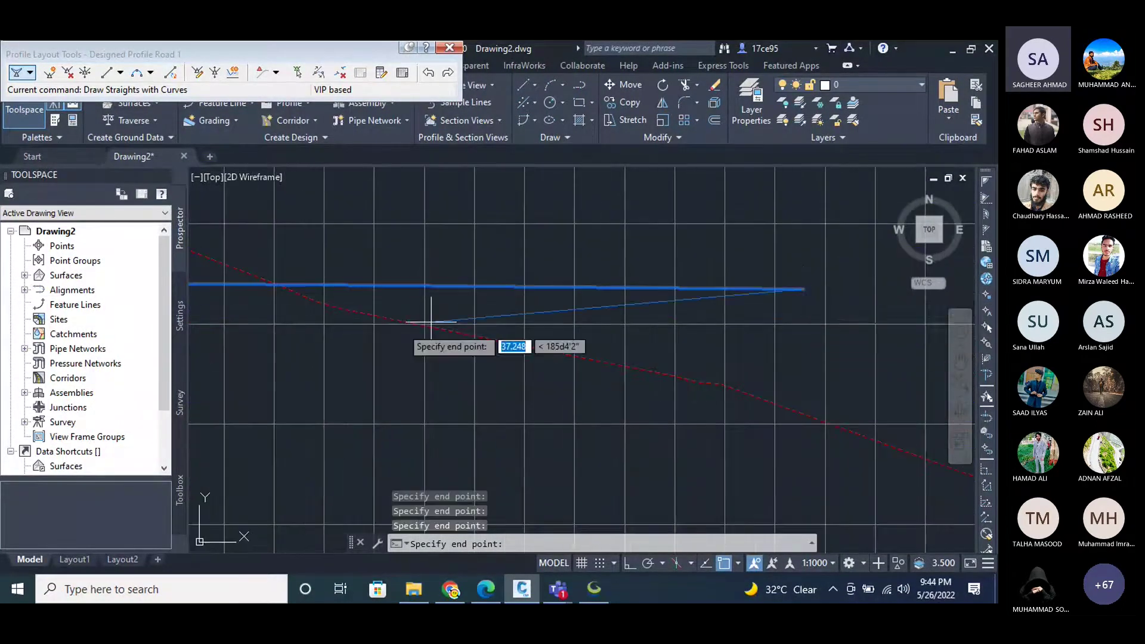
scroll(267, 334, down, 2)
scroll(267, 332, down, 3)
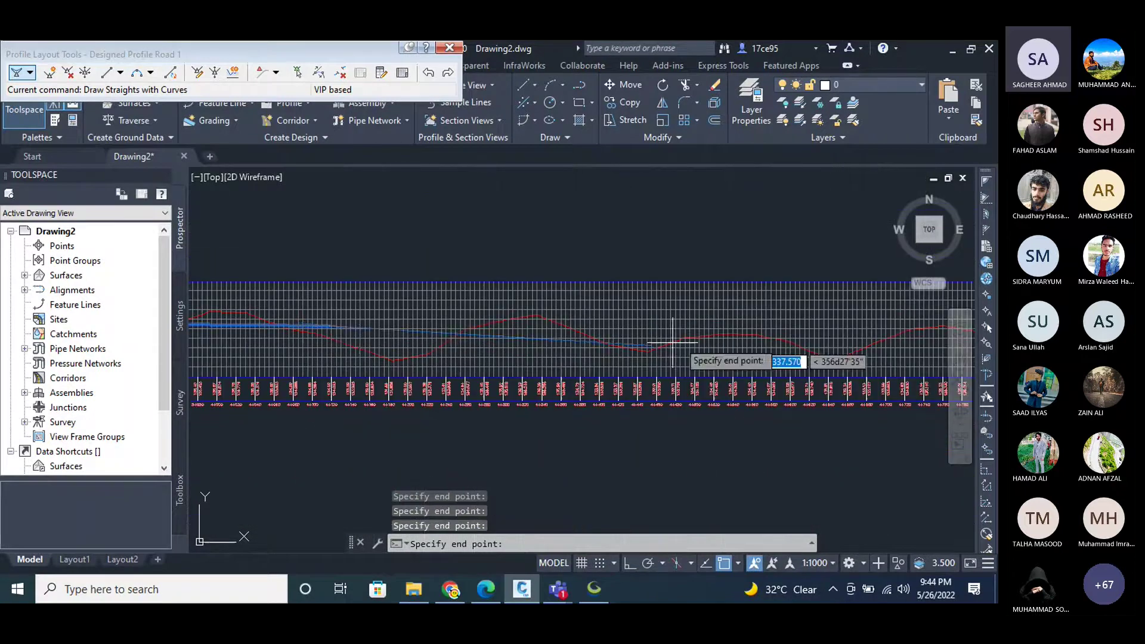
scroll(715, 334, down, 2)
scroll(730, 332, up, 2)
scroll(787, 334, up, 2)
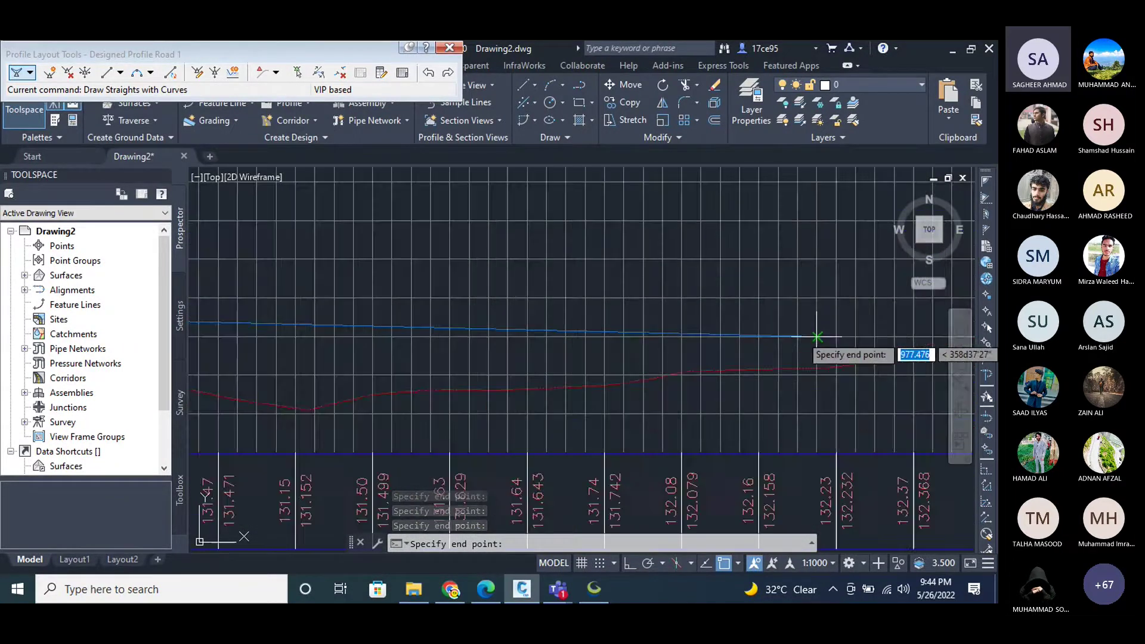
scroll(775, 313, down, 1)
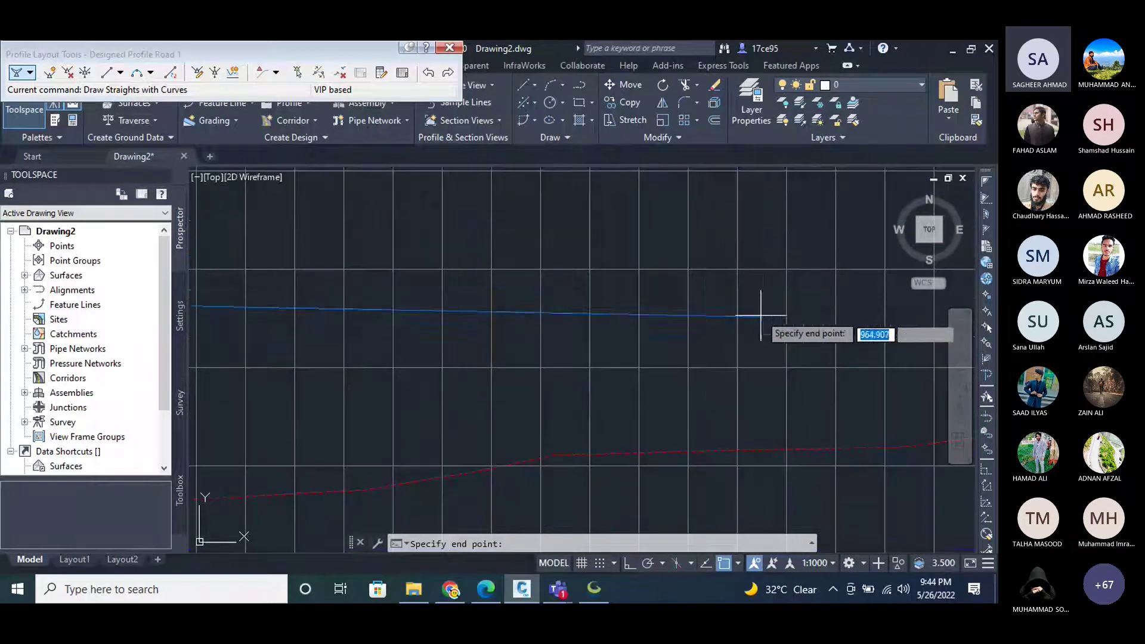
Finish the design profile with a rising straight about 1463 m long, ending at the ground line's end on the level 138 gridline.
scroll(358, 301, down, 3)
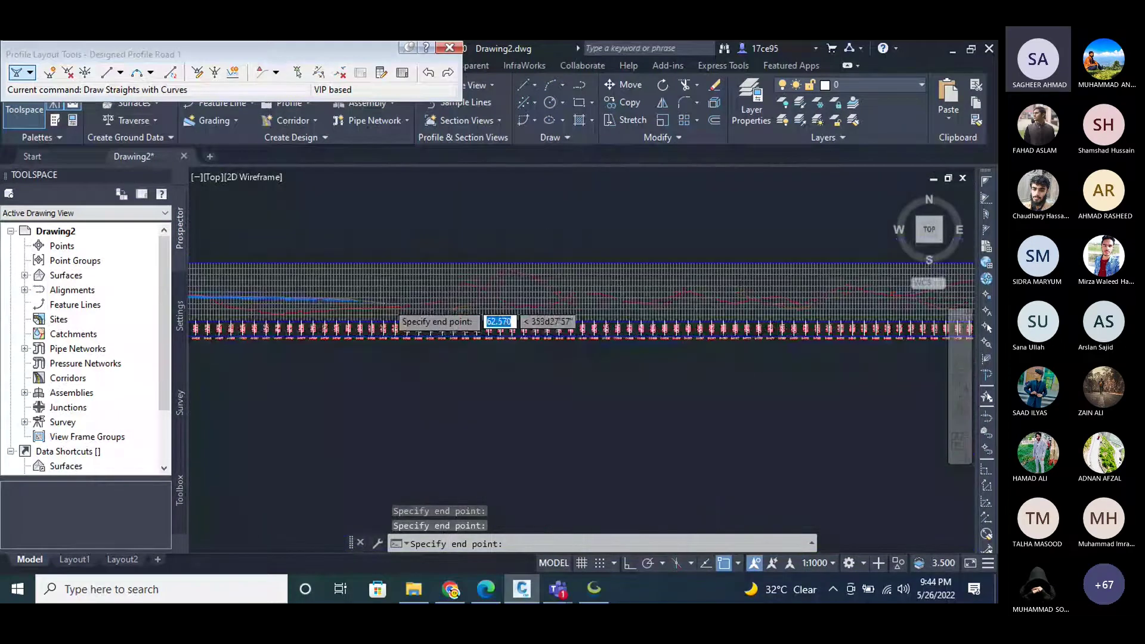
scroll(799, 305, up, 1)
scroll(656, 272, down, 1)
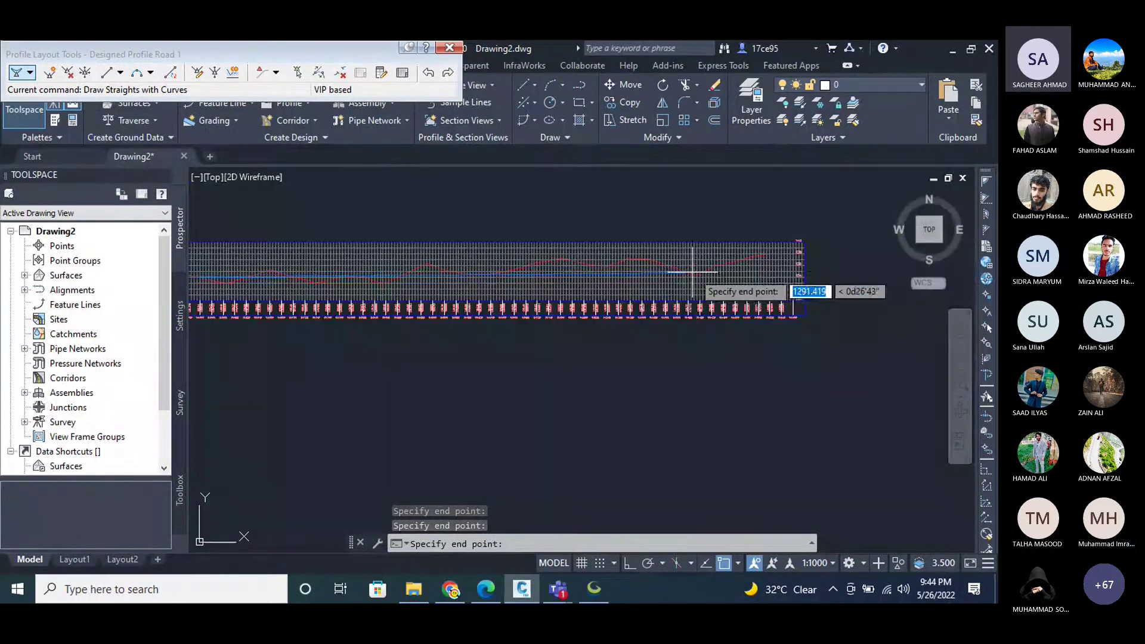
scroll(793, 265, up, 3)
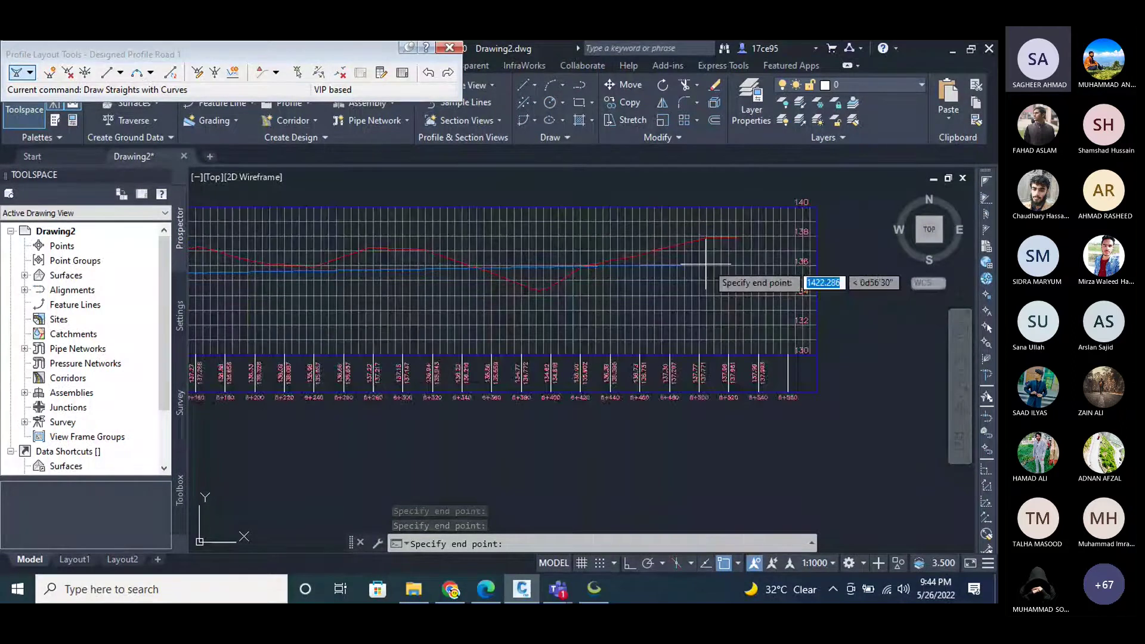
scroll(787, 310, up, 5)
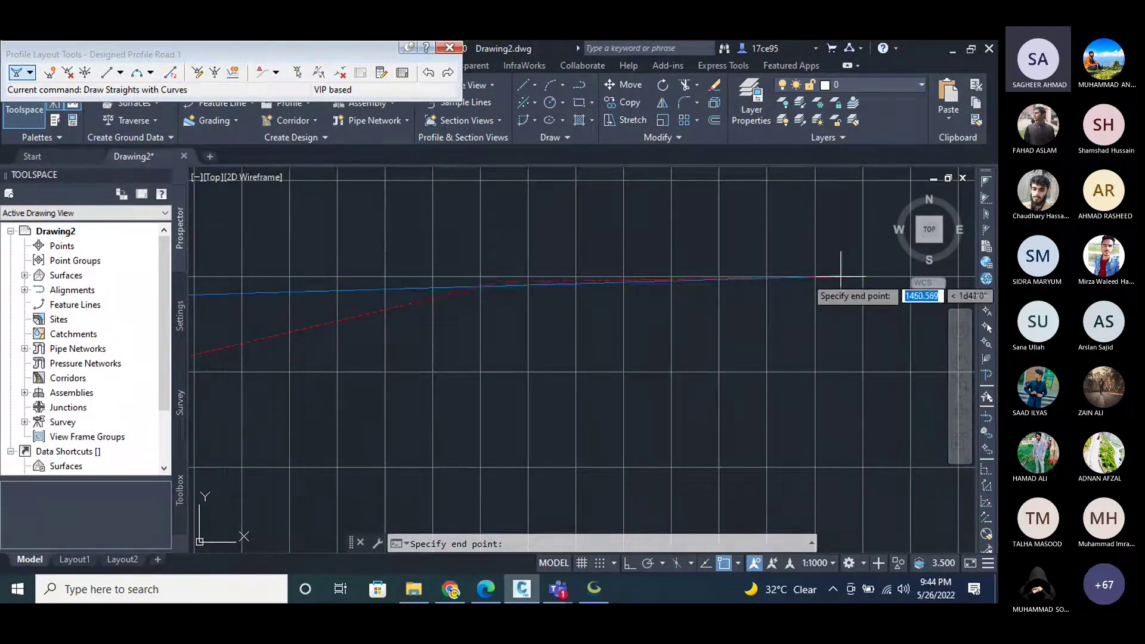
scroll(835, 262, up, 5)
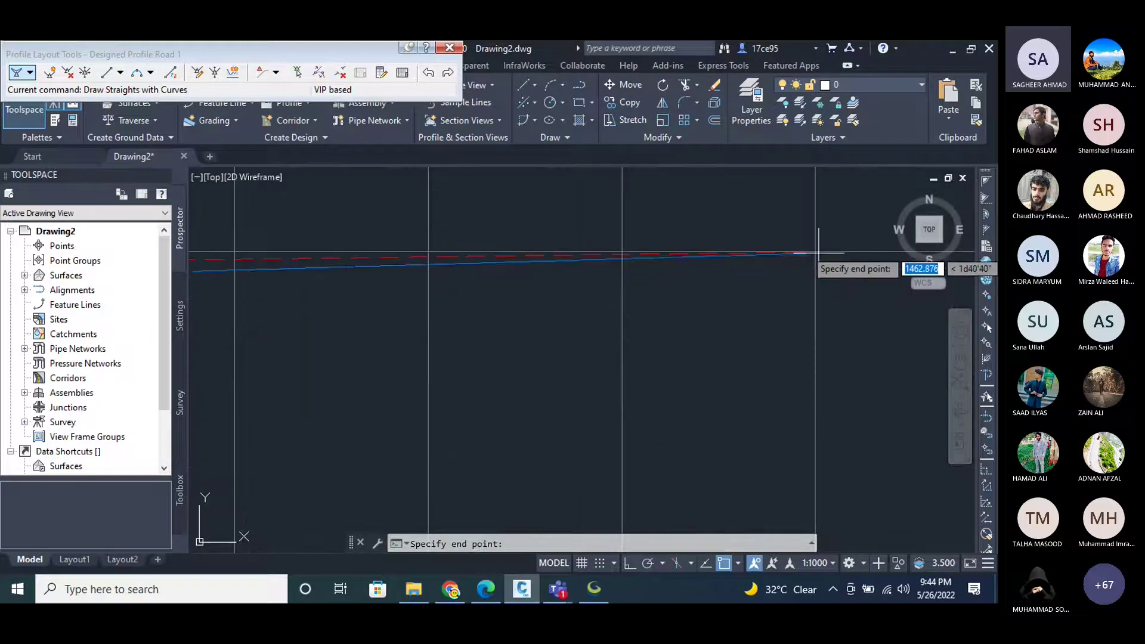
middle_drag(829, 246, 588, 332)
scroll(588, 331, down, 2)
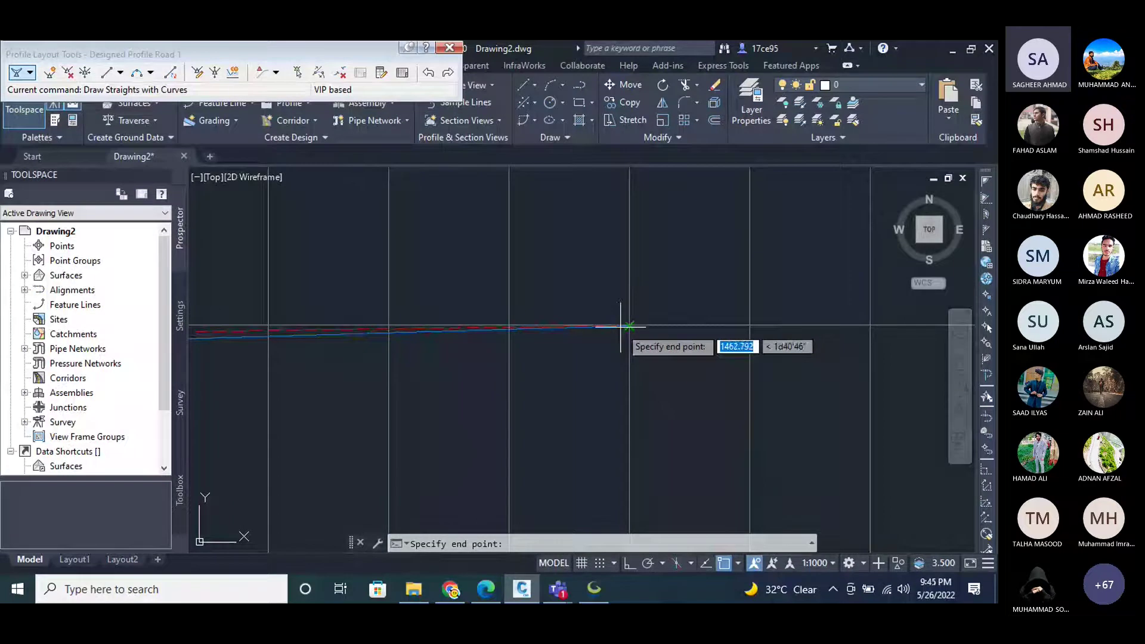
click(642, 326)
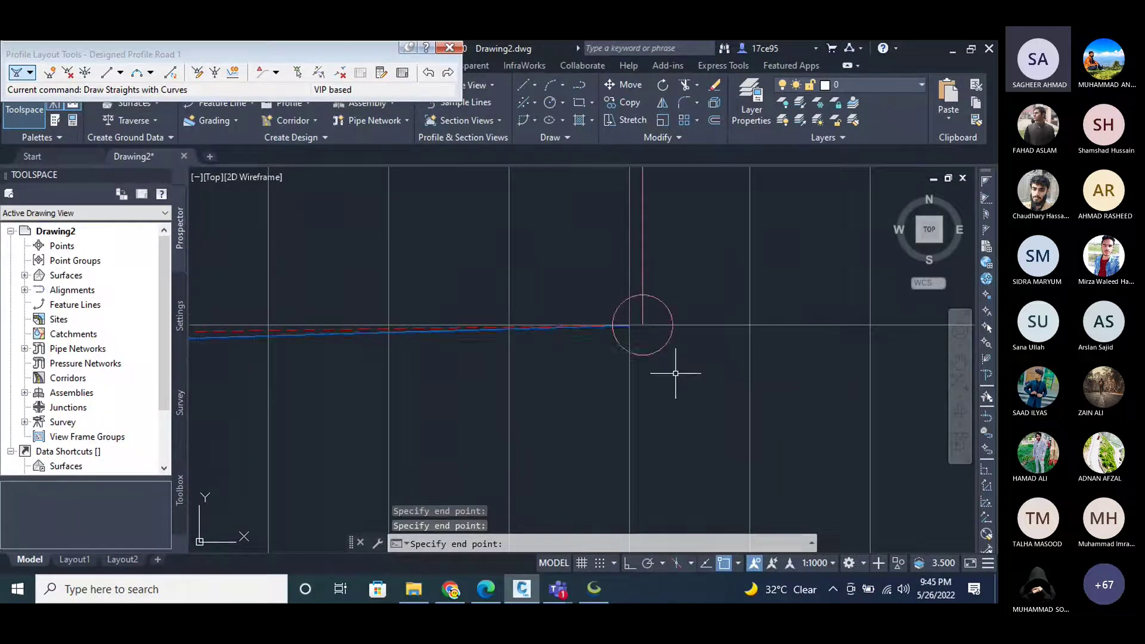
key(Return)
scroll(683, 358, down, 5)
scroll(805, 344, down, 4)
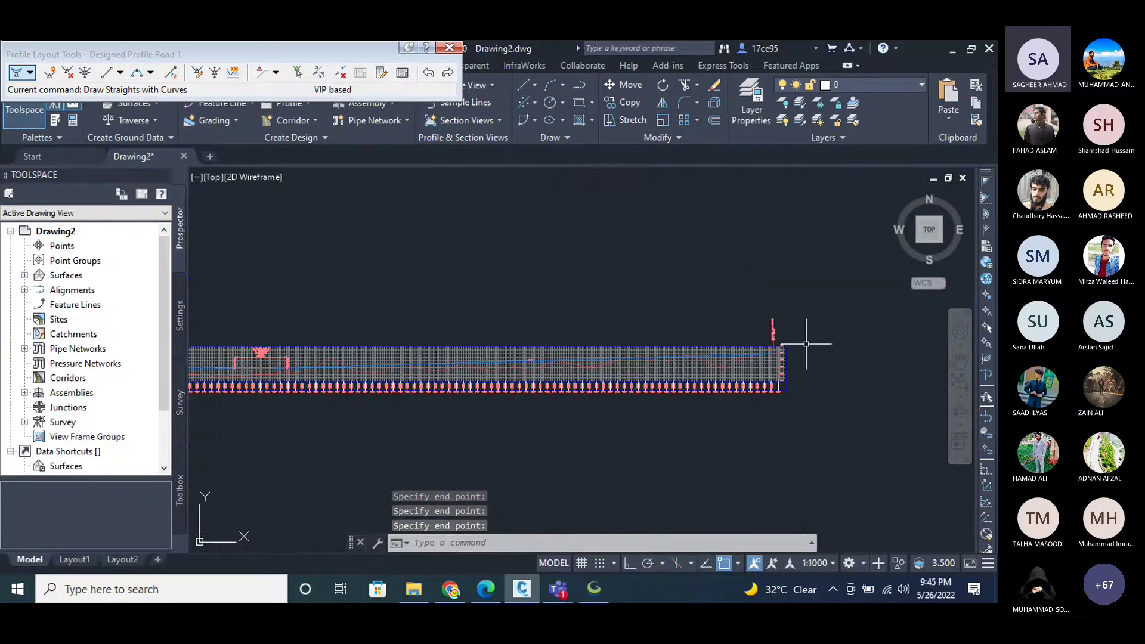
scroll(806, 344, down, 5)
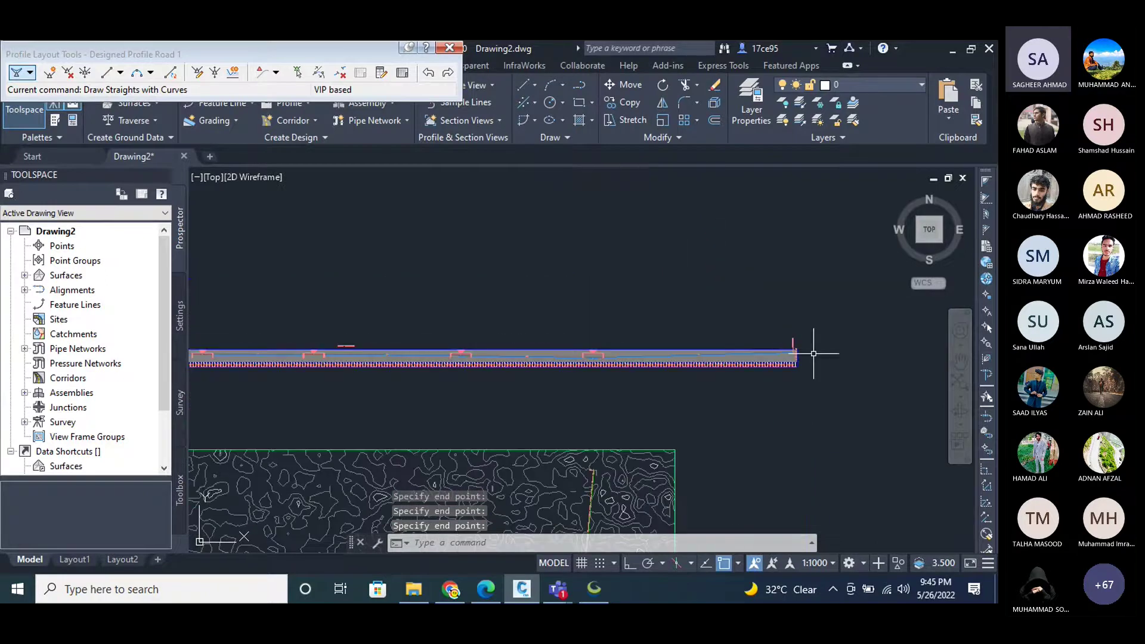
Close the profile layout tools and examine the first vertical curve's labels for high point, PVI station and elevation, K value and curve length.
click(449, 47)
scroll(499, 326, up, 3)
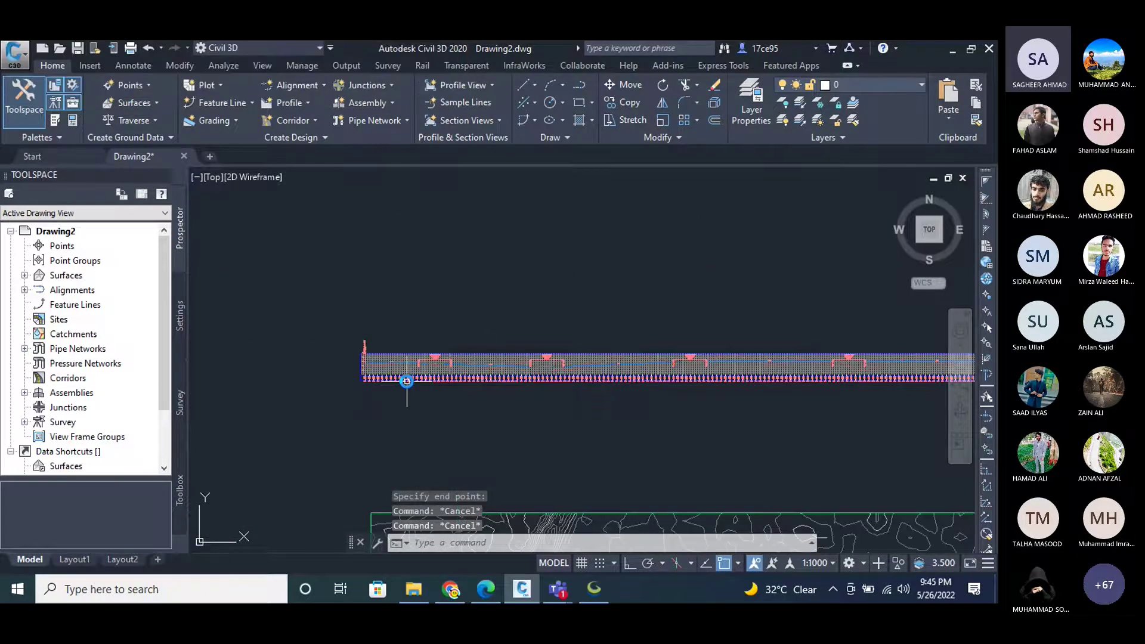
scroll(407, 380, up, 6)
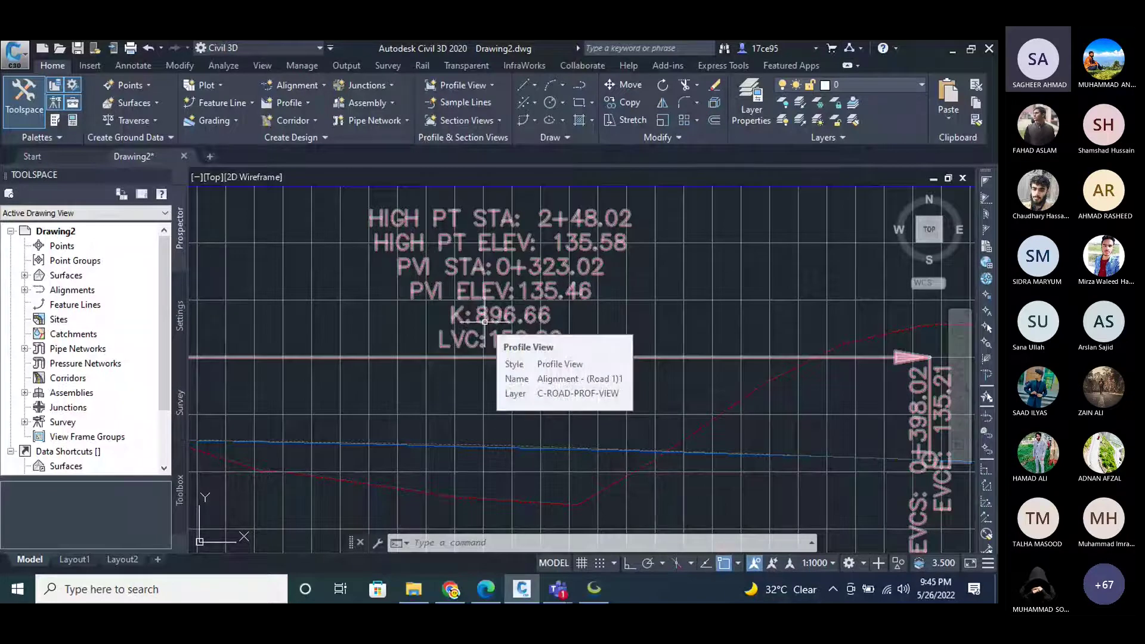
scroll(567, 291, down, 4)
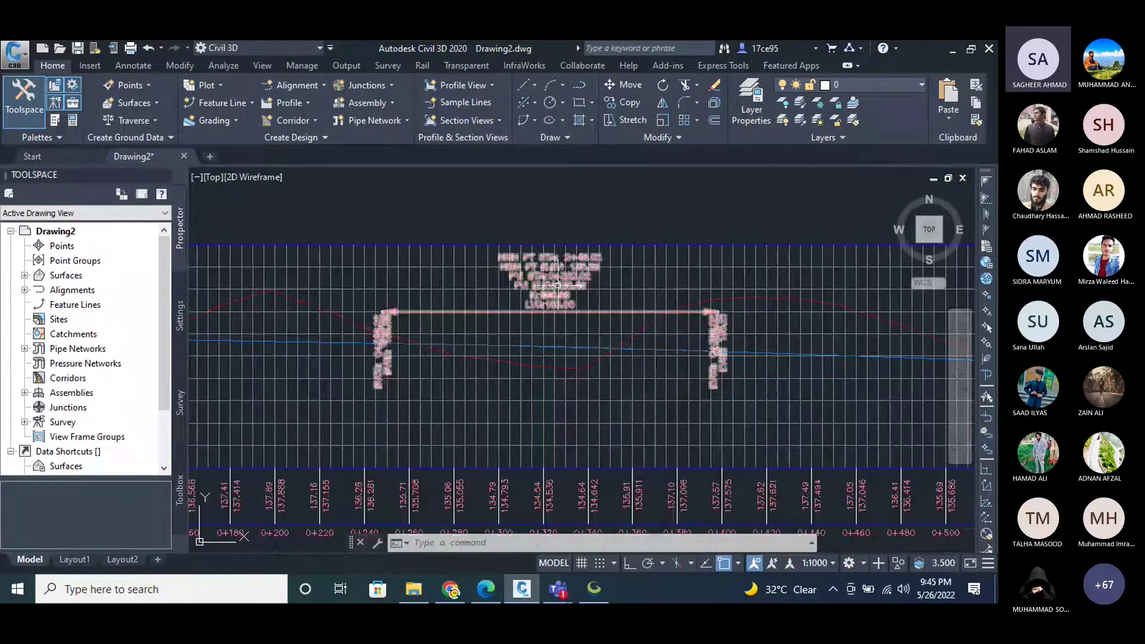
scroll(557, 285, up, 4)
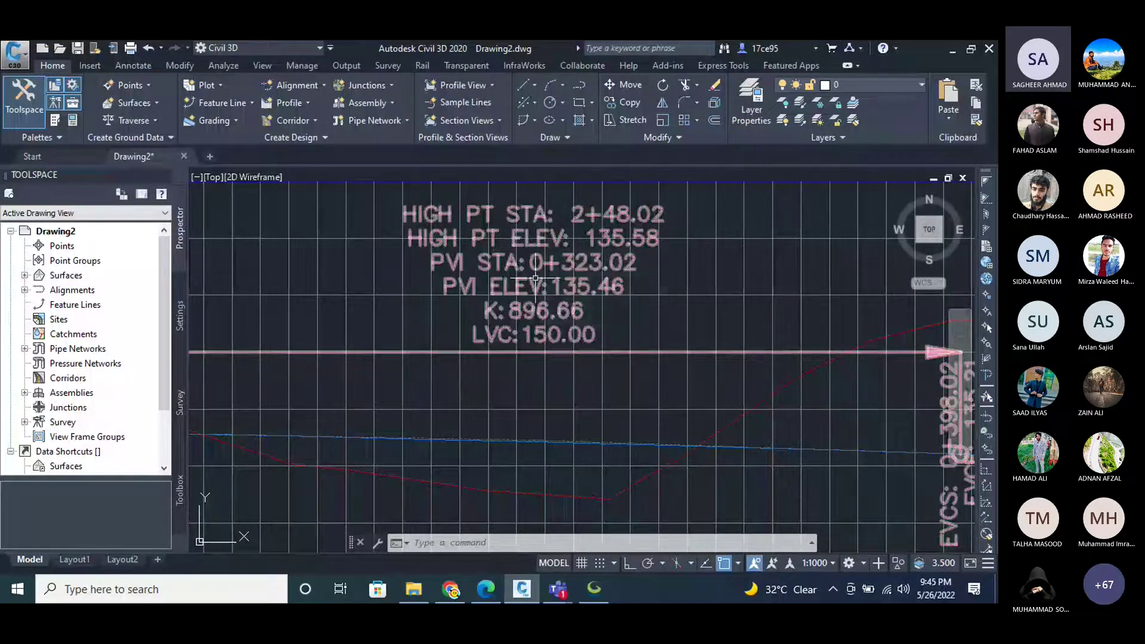
scroll(570, 242, up, 2)
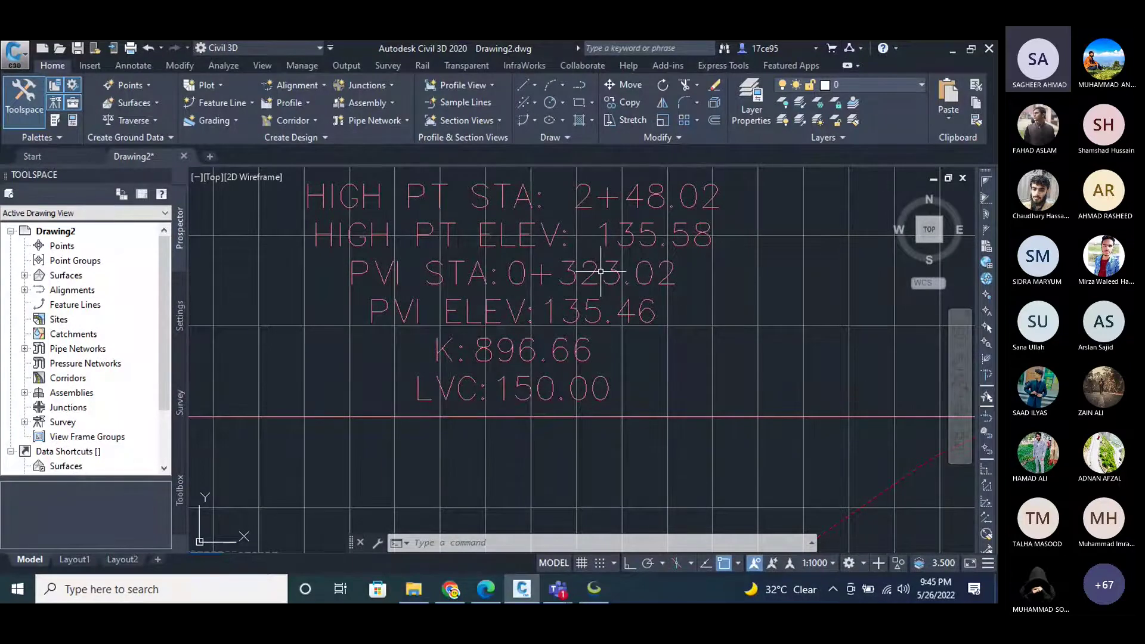
scroll(768, 293, down, 3)
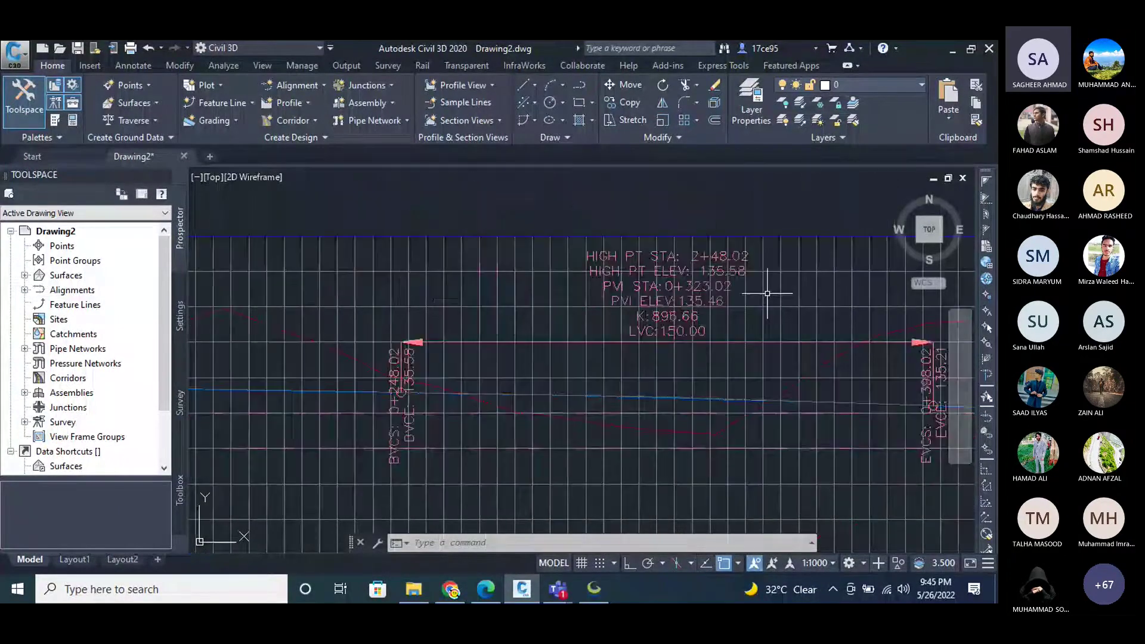
scroll(688, 333, up, 3)
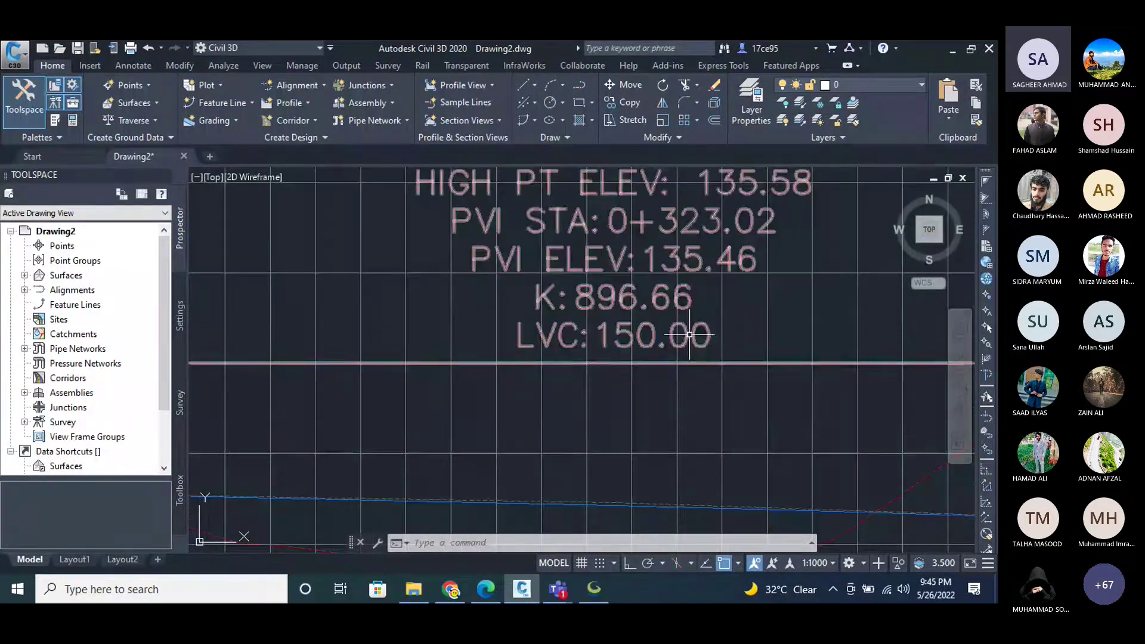
scroll(688, 335, down, 5)
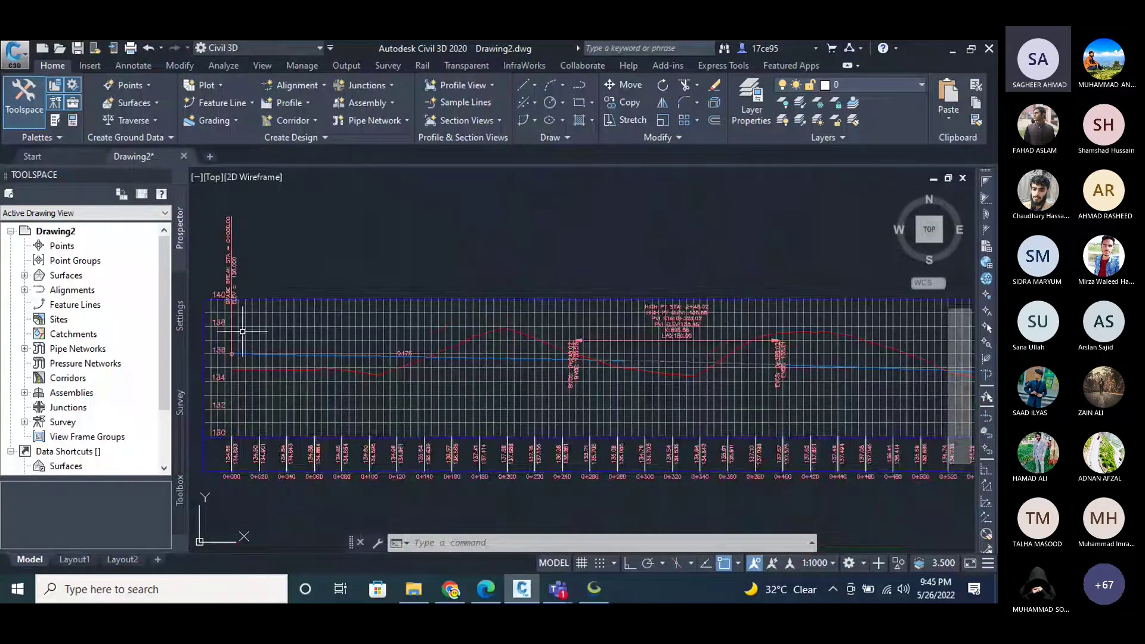
scroll(245, 330, up, 1)
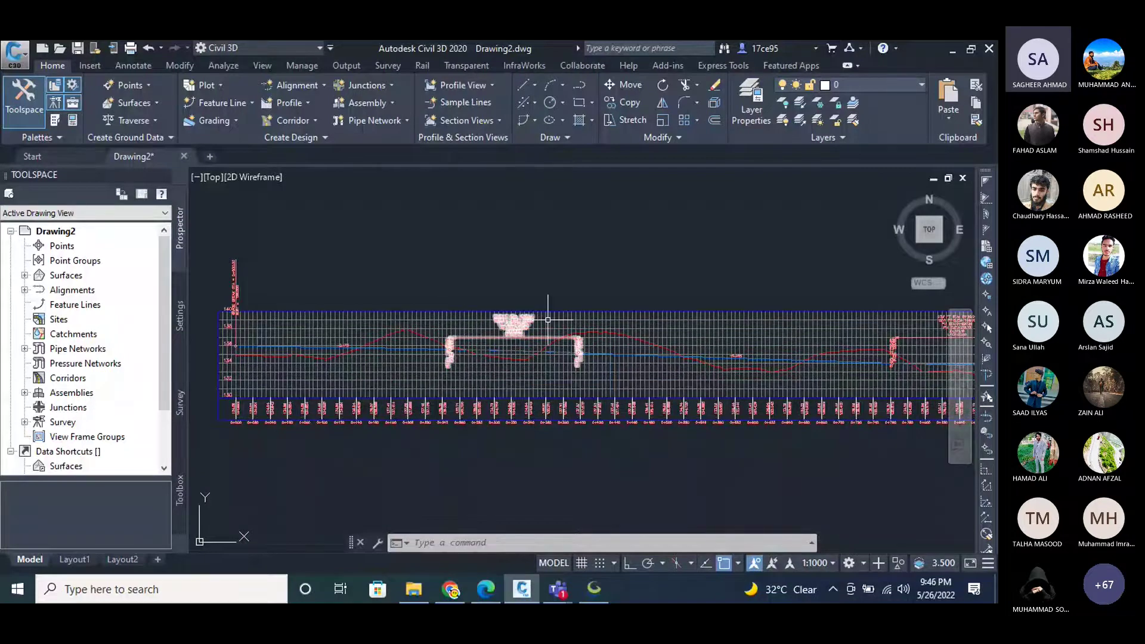
Examine the second vertical curve's low point and PVI labels, and look at the matching chainage along the Road 1 alignment in plan.
middle_drag(547, 319, 184, 289)
scroll(590, 281, up, 5)
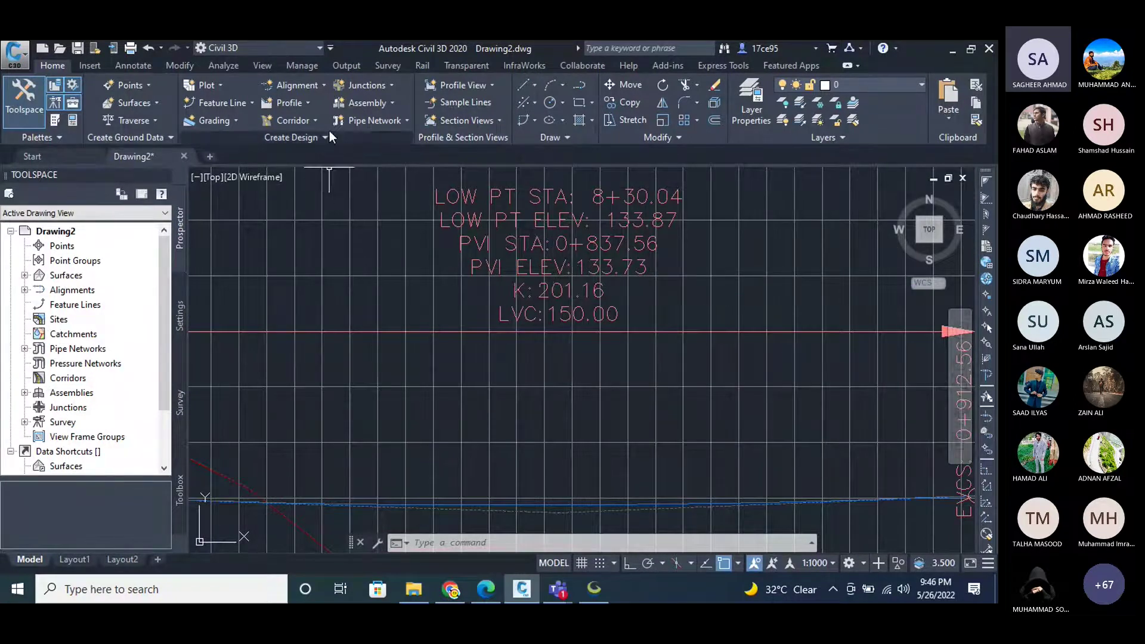
scroll(411, 213, down, 6)
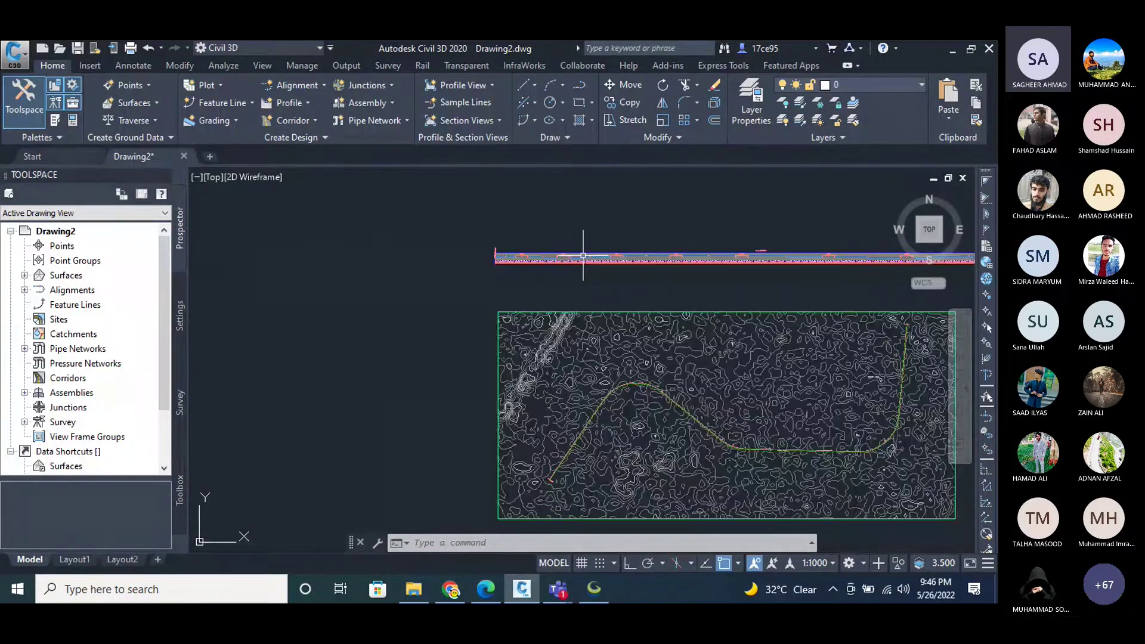
scroll(627, 455, up, 5)
scroll(479, 339, up, 4)
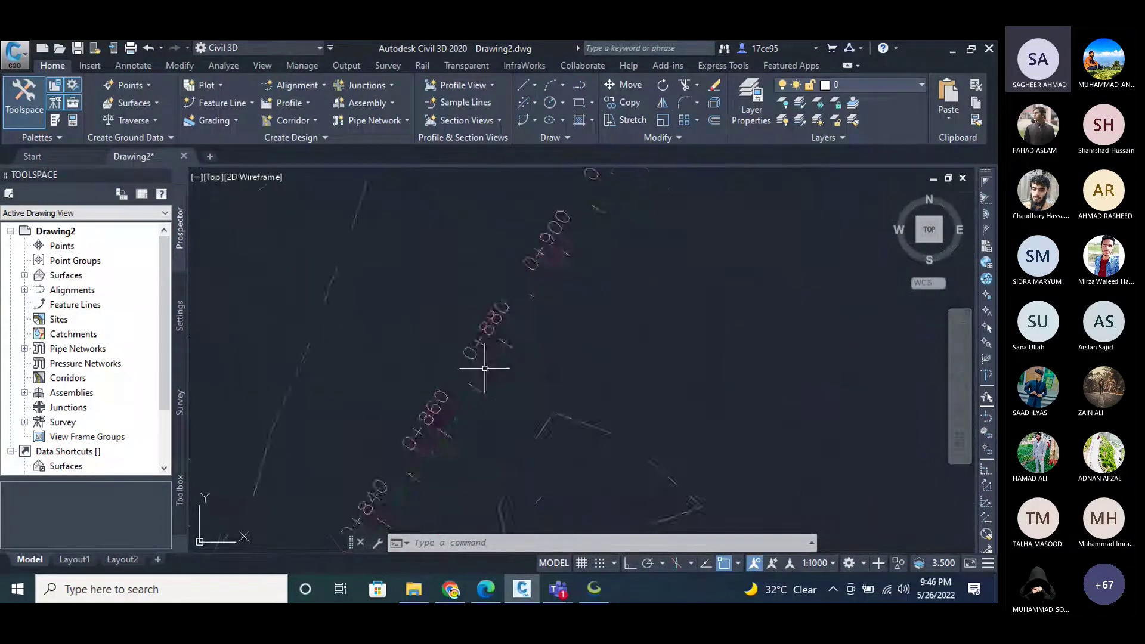
Review the crest and sag curve lengths in the vertical curve settings of a new Road 1 layout profile, and close them unchanged.
click(305, 101)
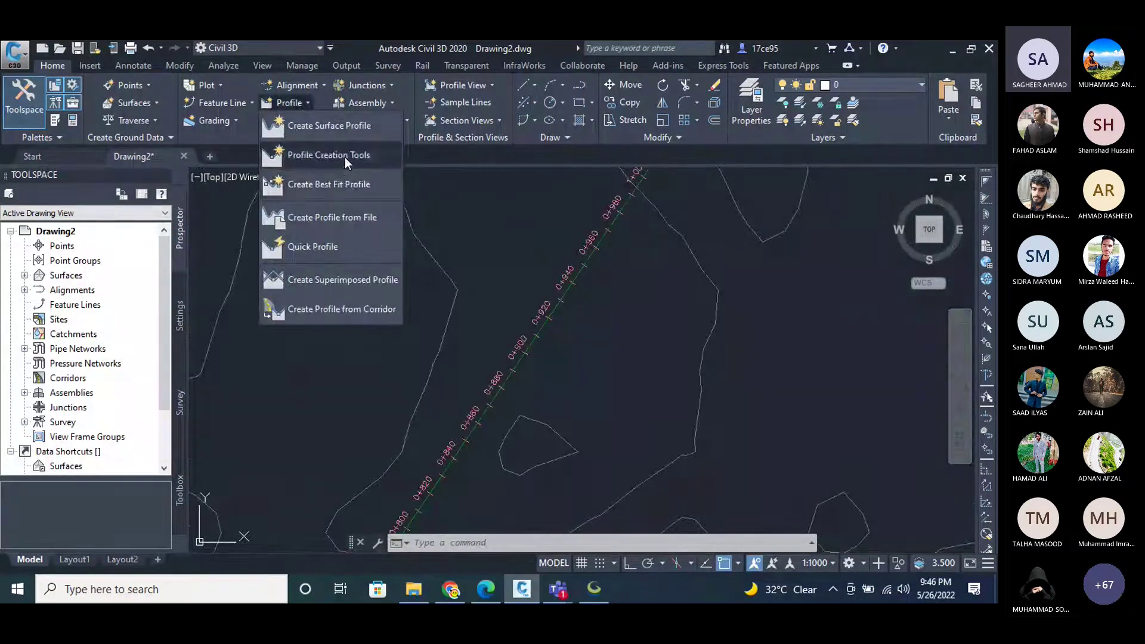
click(349, 154)
scroll(411, 382, down, 6)
scroll(408, 317, up, 8)
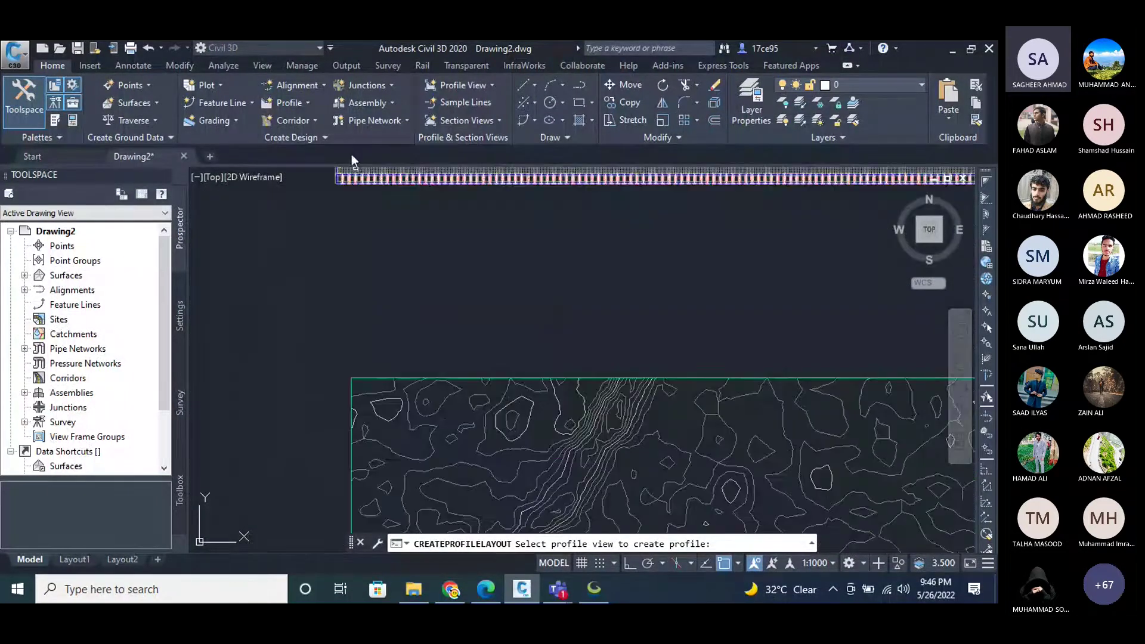
scroll(471, 372, up, 6)
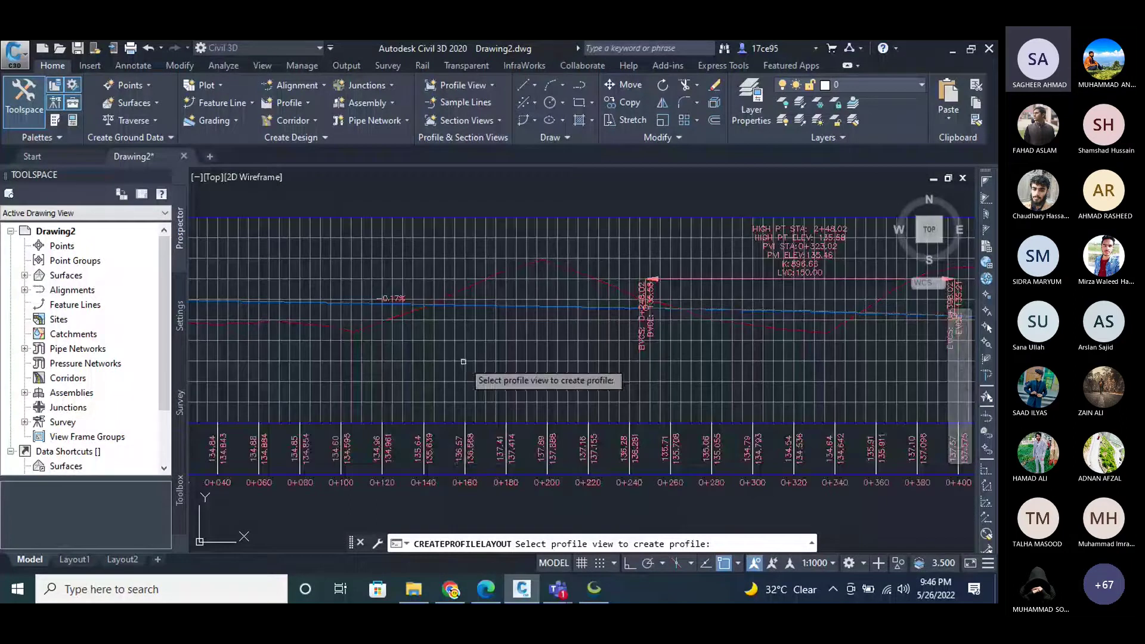
click(471, 372)
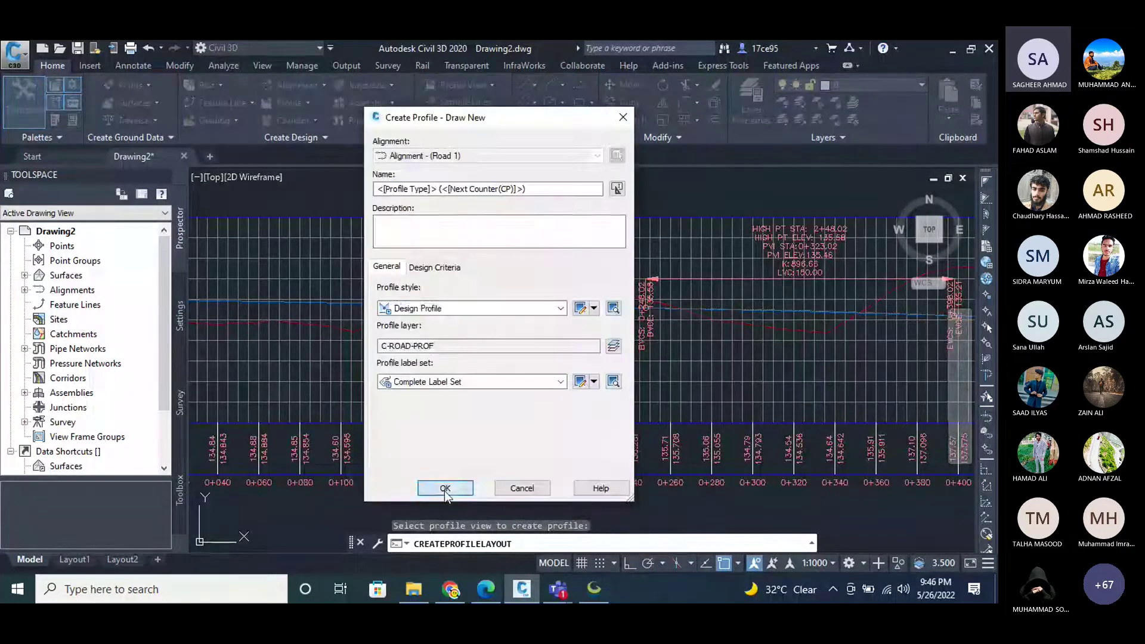
click(445, 491)
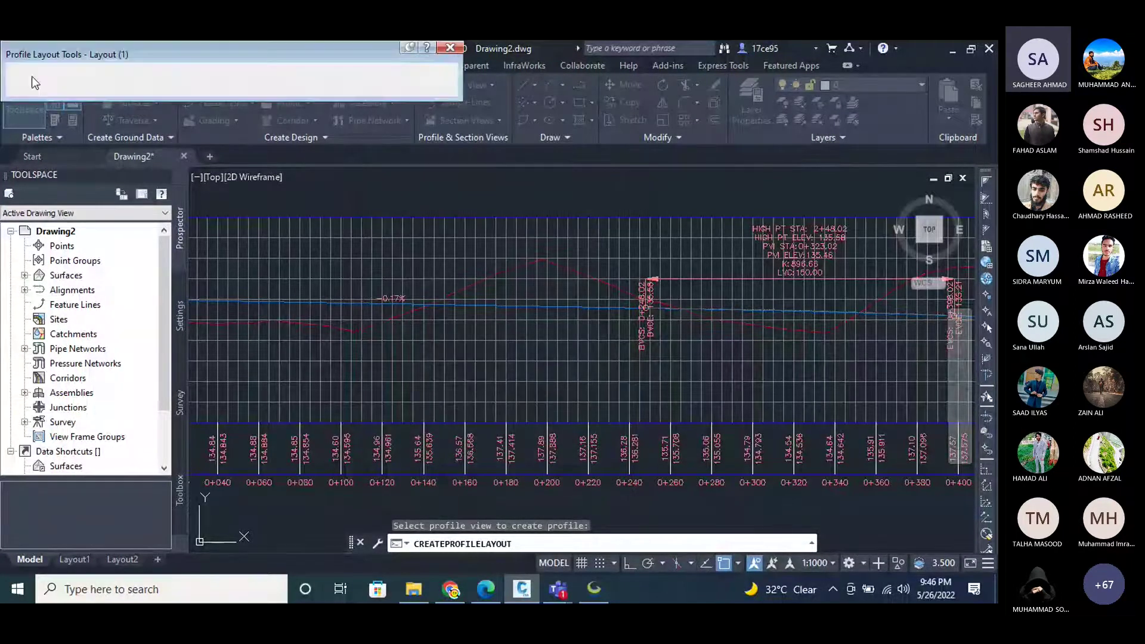
click(31, 77)
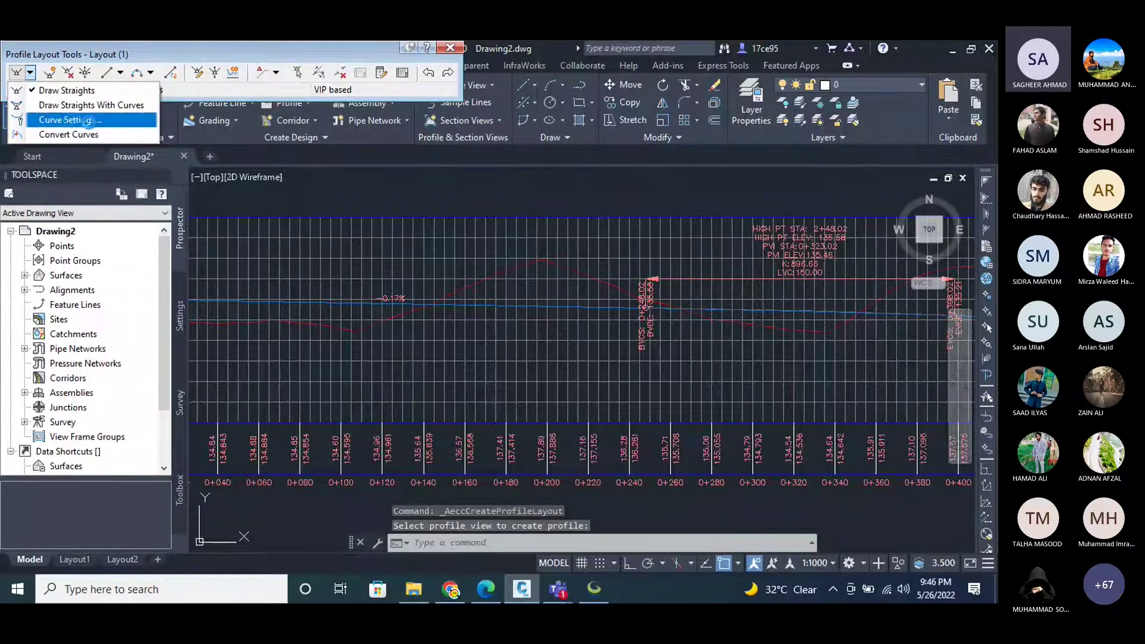
click(70, 119)
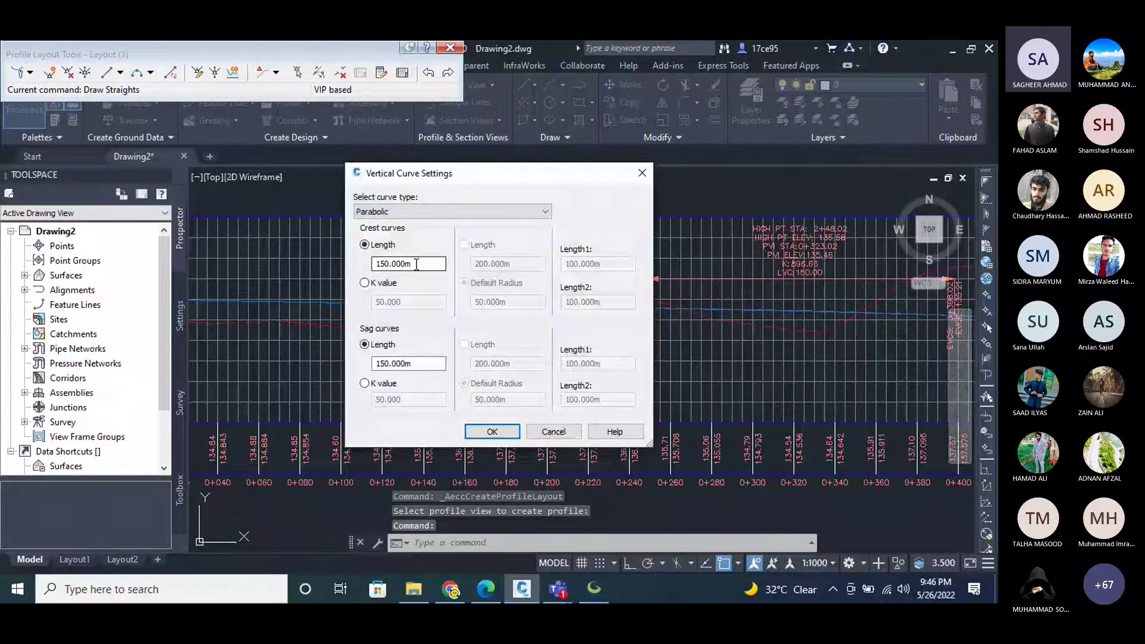
drag(418, 265, 363, 266)
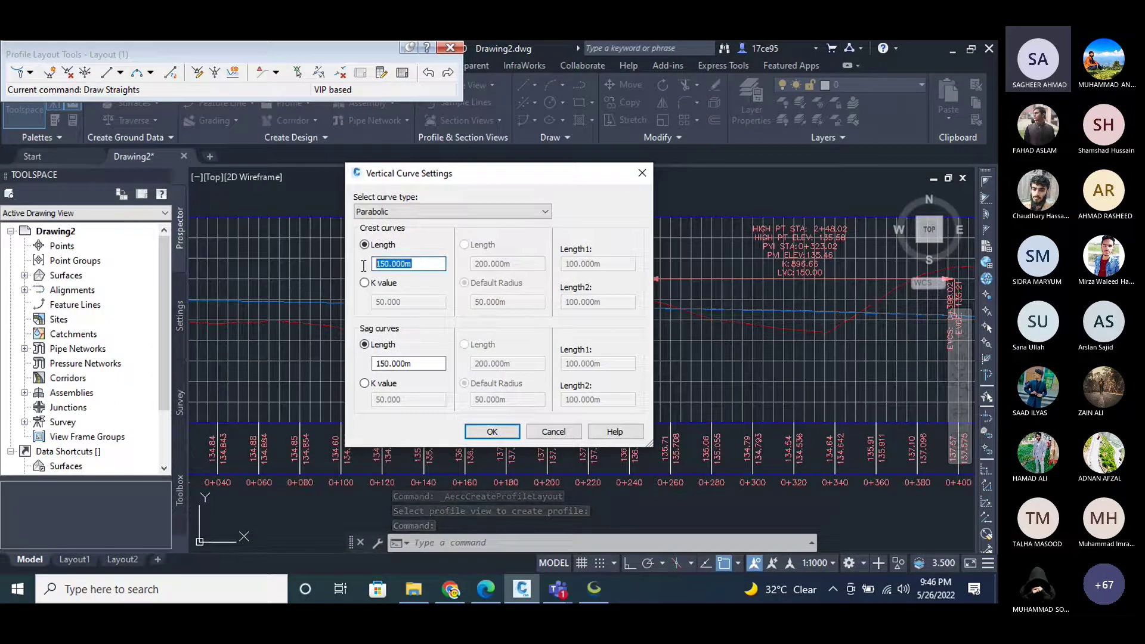
click(644, 173)
click(450, 48)
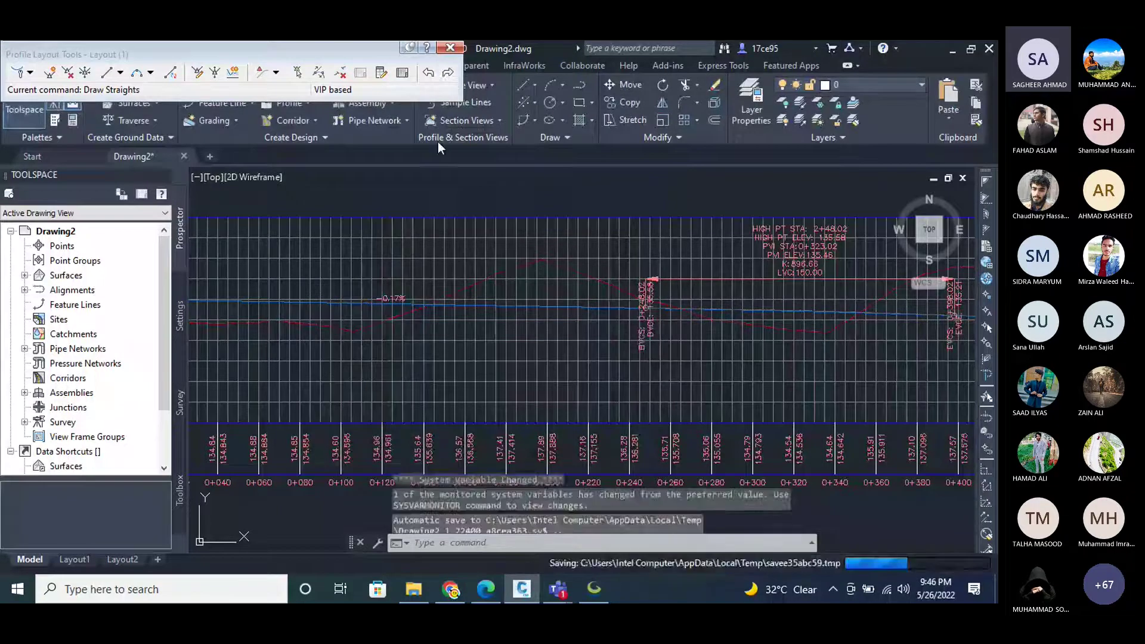
scroll(966, 258, down, 4)
scroll(394, 348, down, 4)
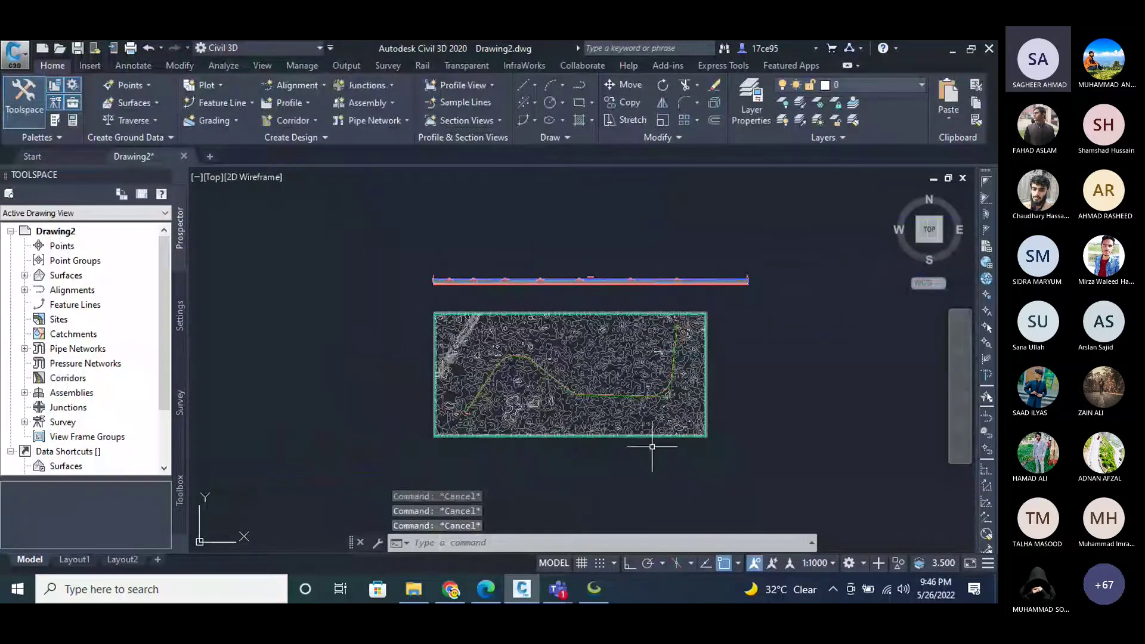
scroll(648, 413, up, 5)
scroll(670, 376, down, 3)
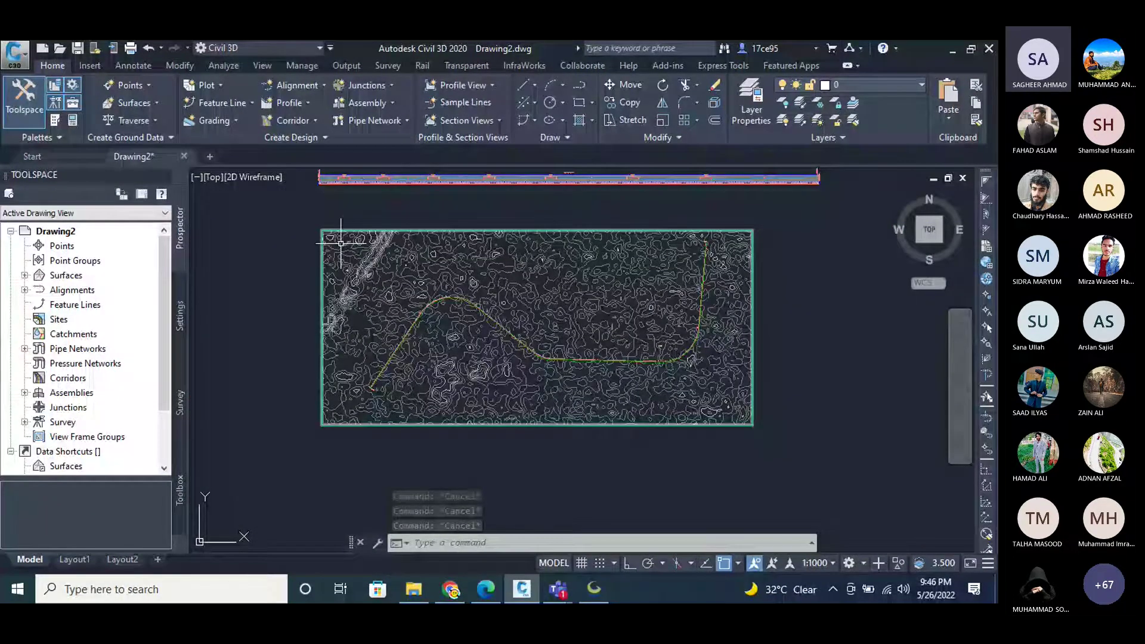
scroll(341, 243, up, 3)
scroll(347, 276, down, 3)
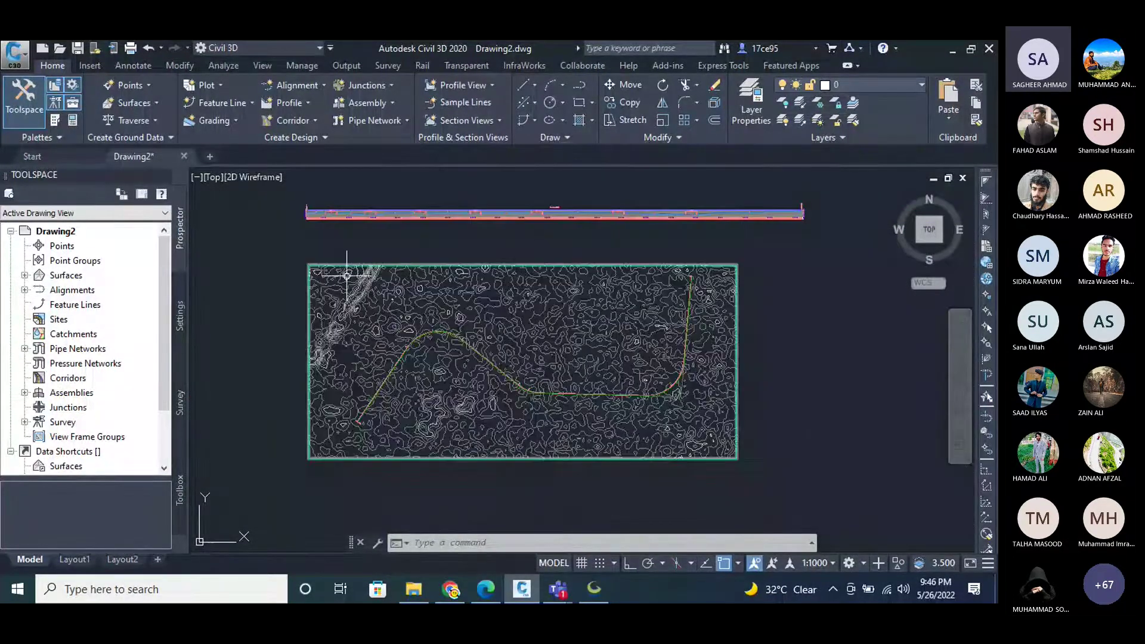
click(346, 276)
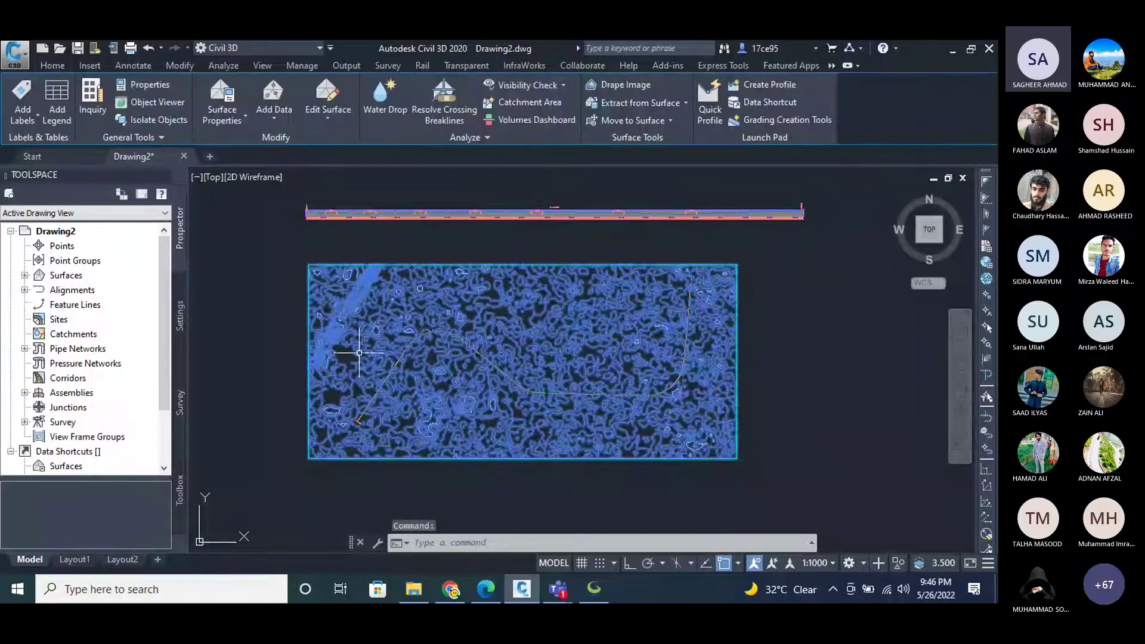
key(Escape)
key(Escape)
key(Escape)
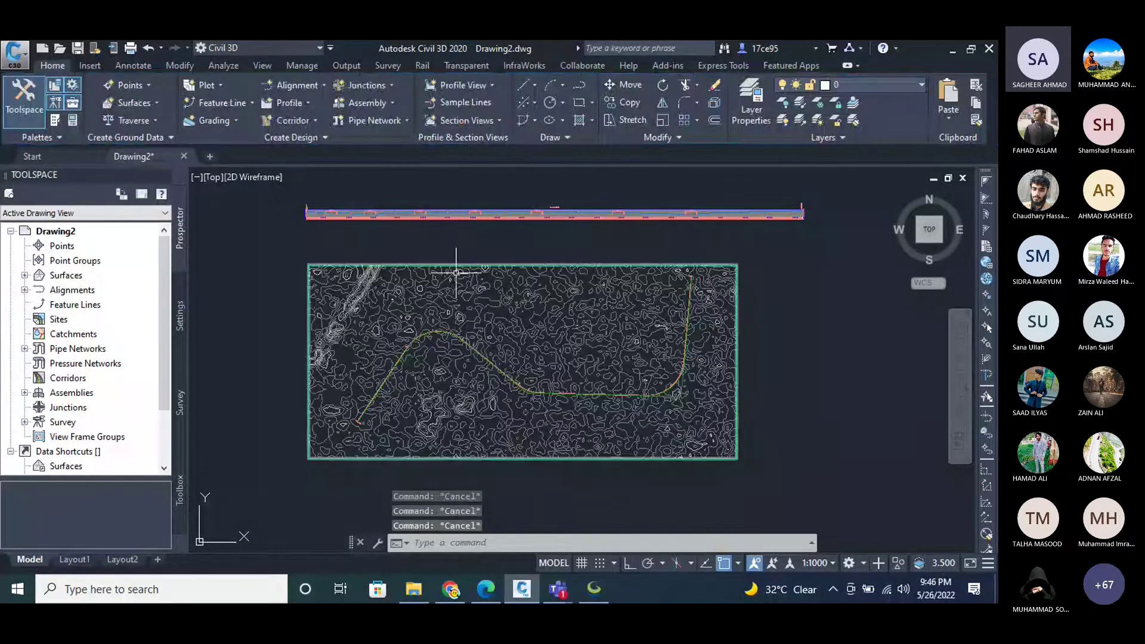
Try to change the display style of the project area's DEM surface in its surface properties.
scroll(483, 332, up, 2)
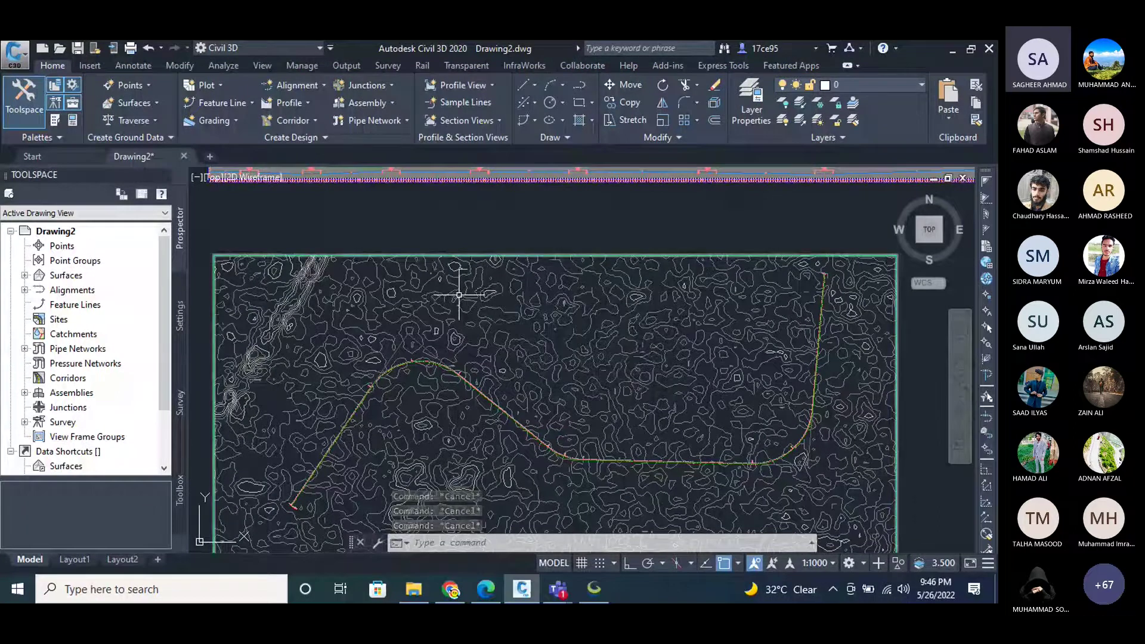
click(459, 294)
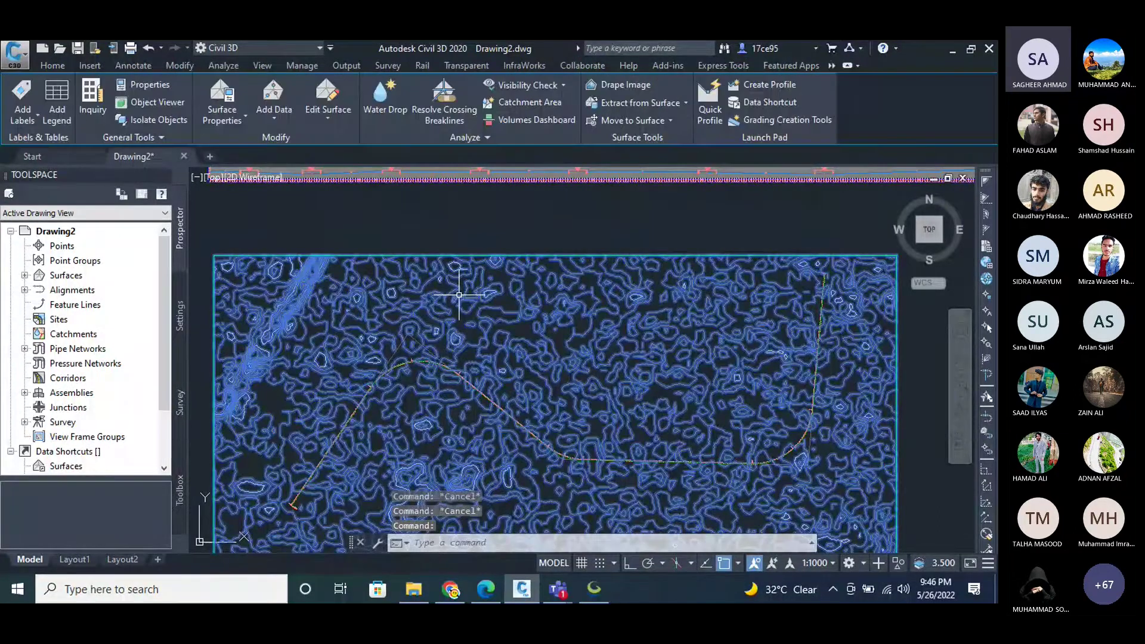
click(231, 123)
click(248, 152)
click(411, 316)
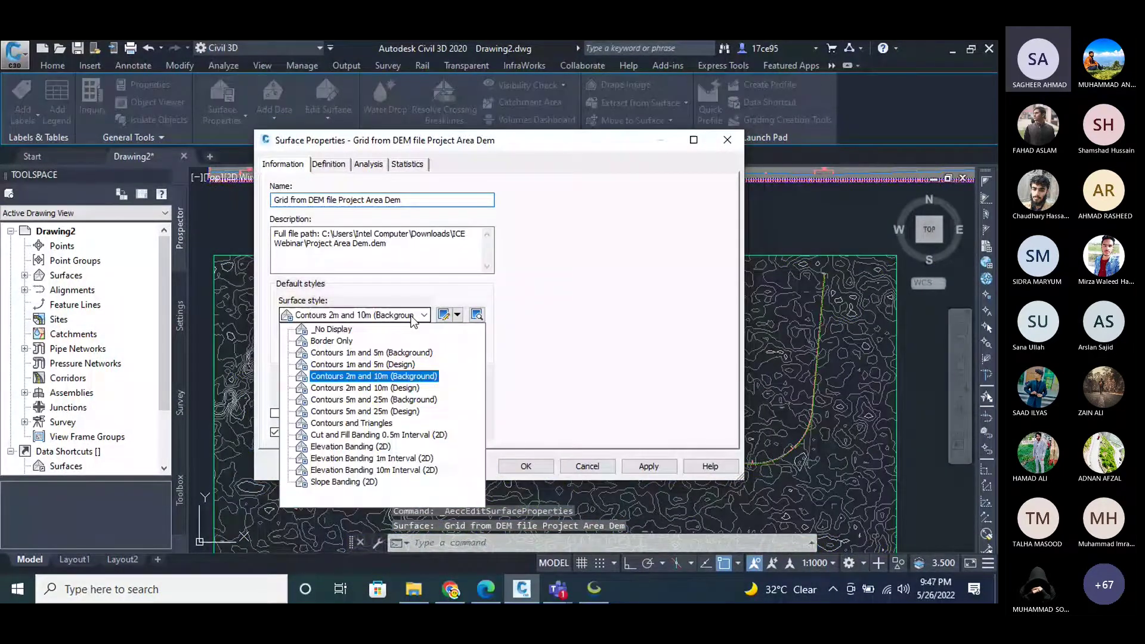
click(415, 315)
click(649, 466)
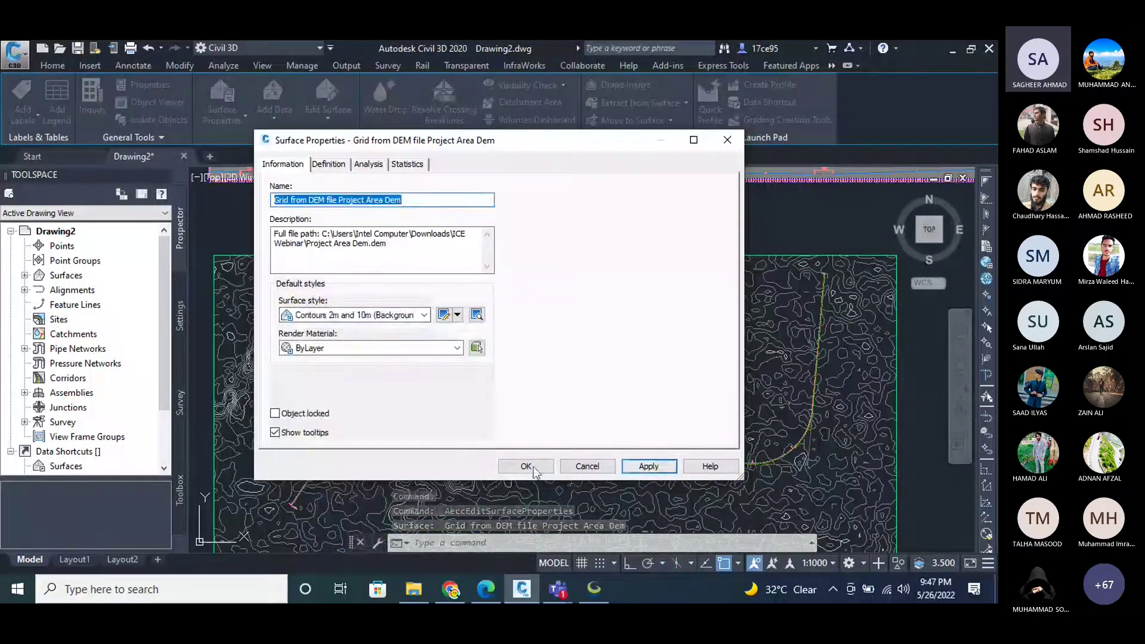
click(526, 467)
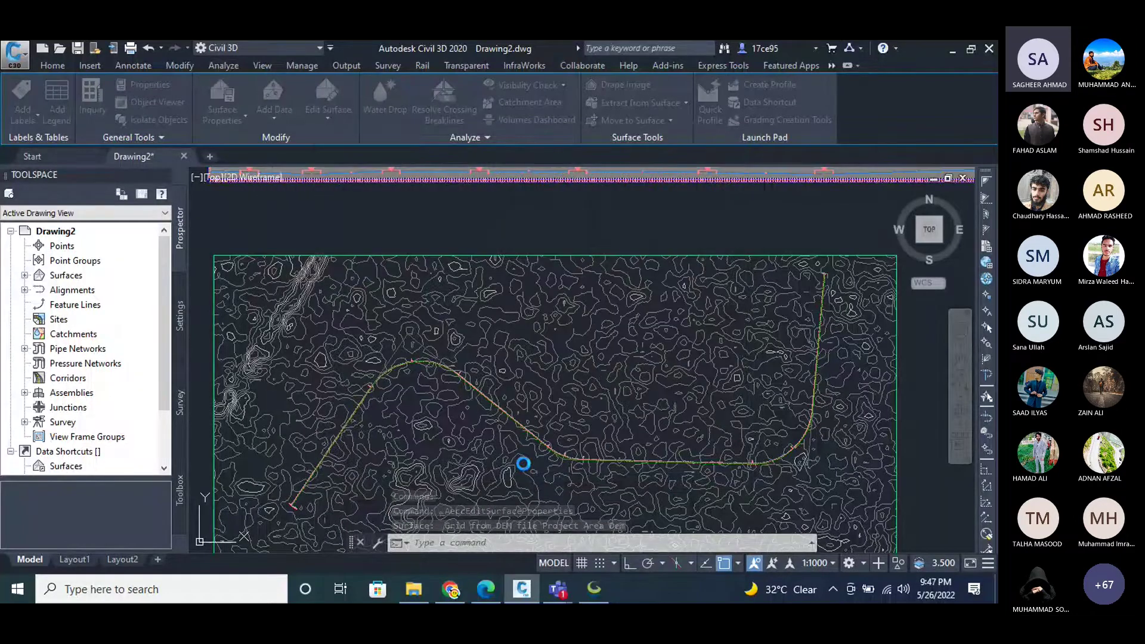
scroll(516, 398, down, 4)
key(Escape)
key(Escape)
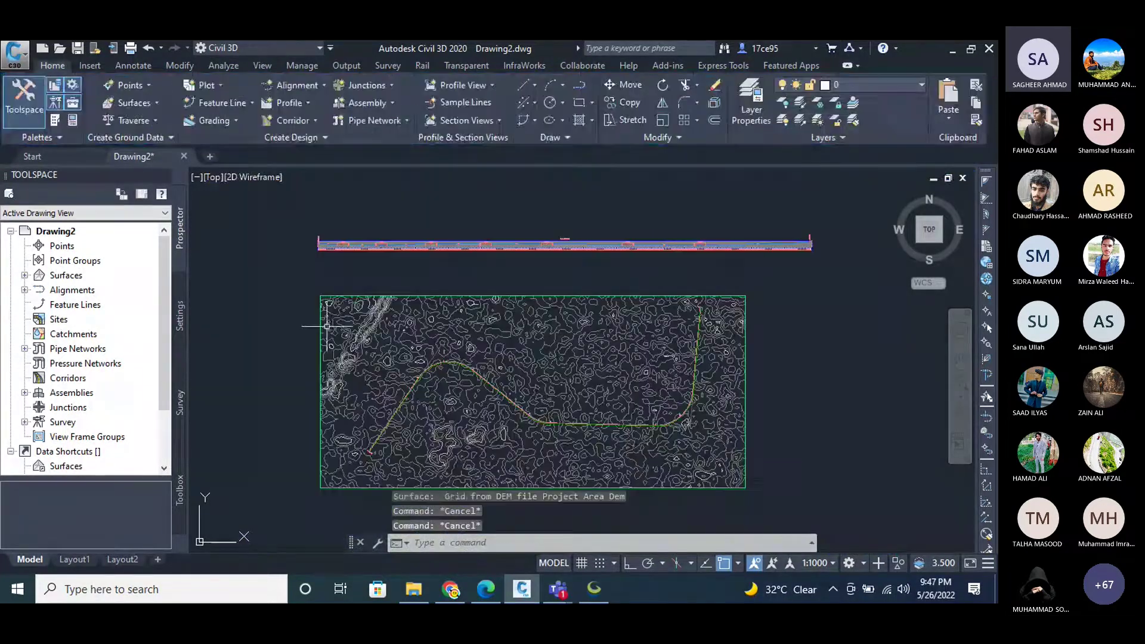
Hide the project area's DEM surface by setting its surface style to _No Display.
click(517, 398)
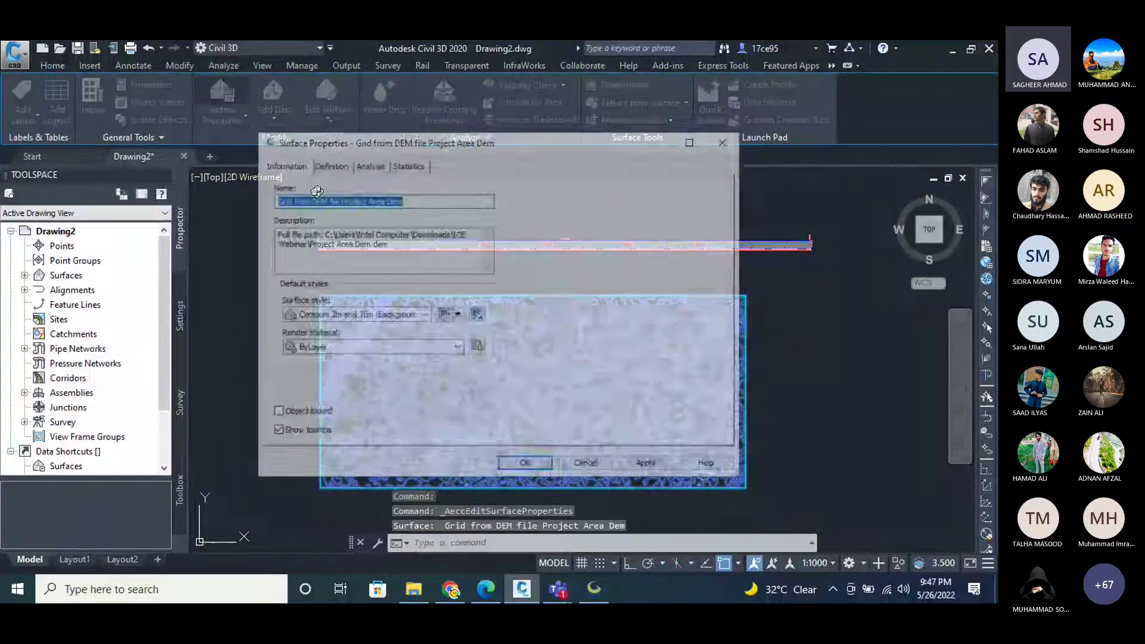
click(393, 323)
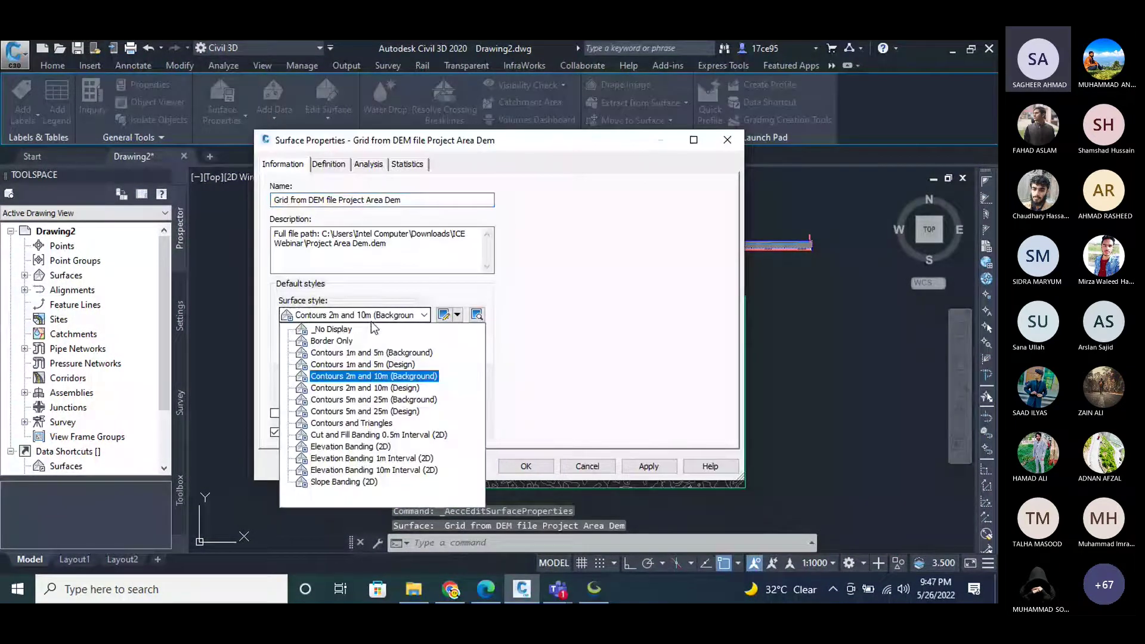
click(371, 324)
click(651, 467)
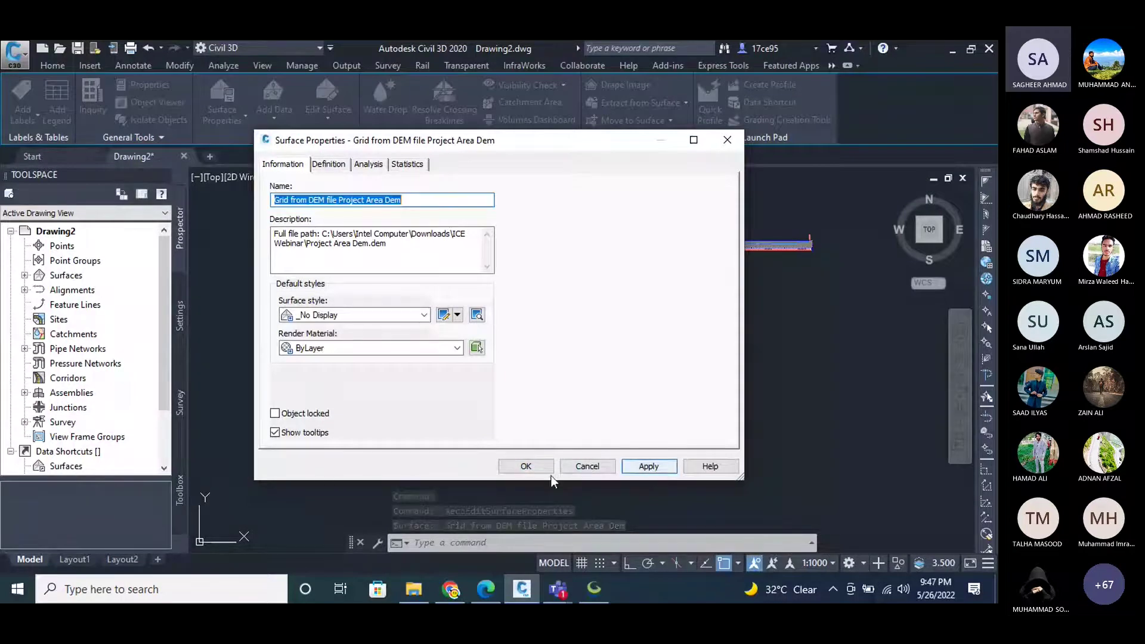
click(527, 467)
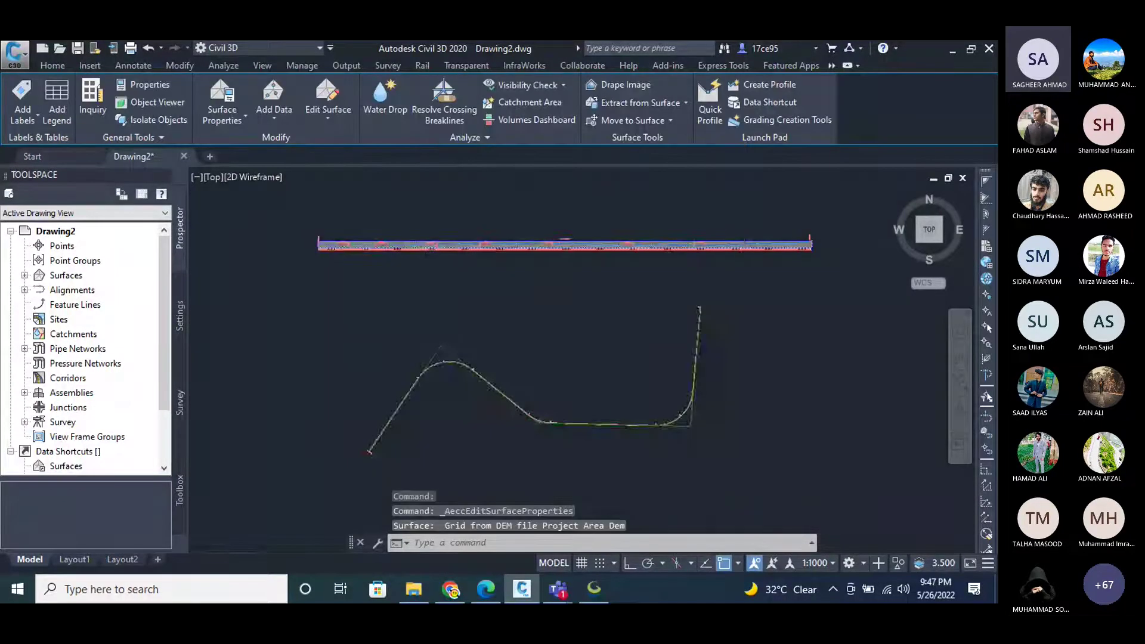
scroll(512, 435, down, 1)
key(Escape)
key(Escape)
key(Escape)
Examine the Road 1 alignment's first horizontal curve in plan, including its tangent intersection, midpoint label, chainage labels and PT label.
scroll(399, 385, up, 2)
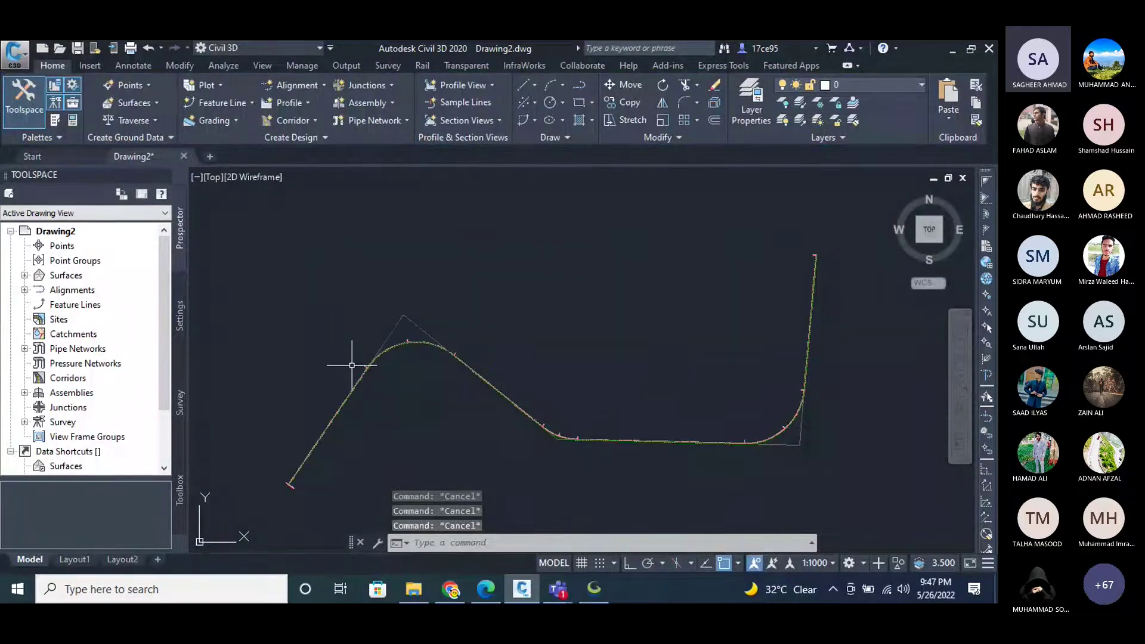
scroll(486, 389, down, 2)
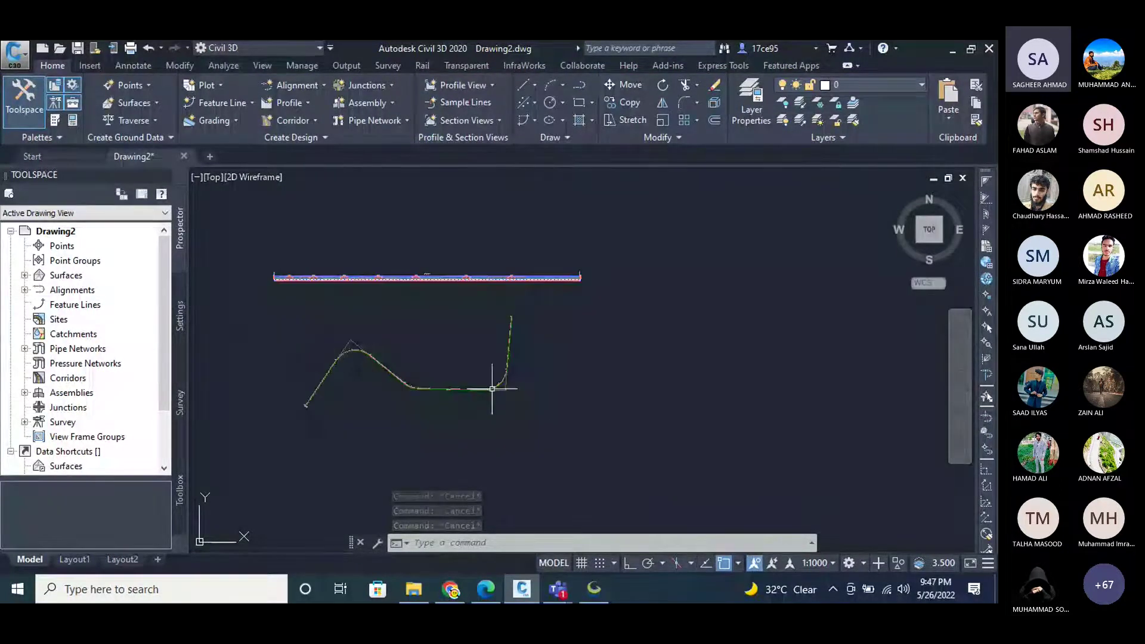
scroll(502, 397, up, 2)
scroll(537, 383, down, 2)
scroll(388, 346, up, 3)
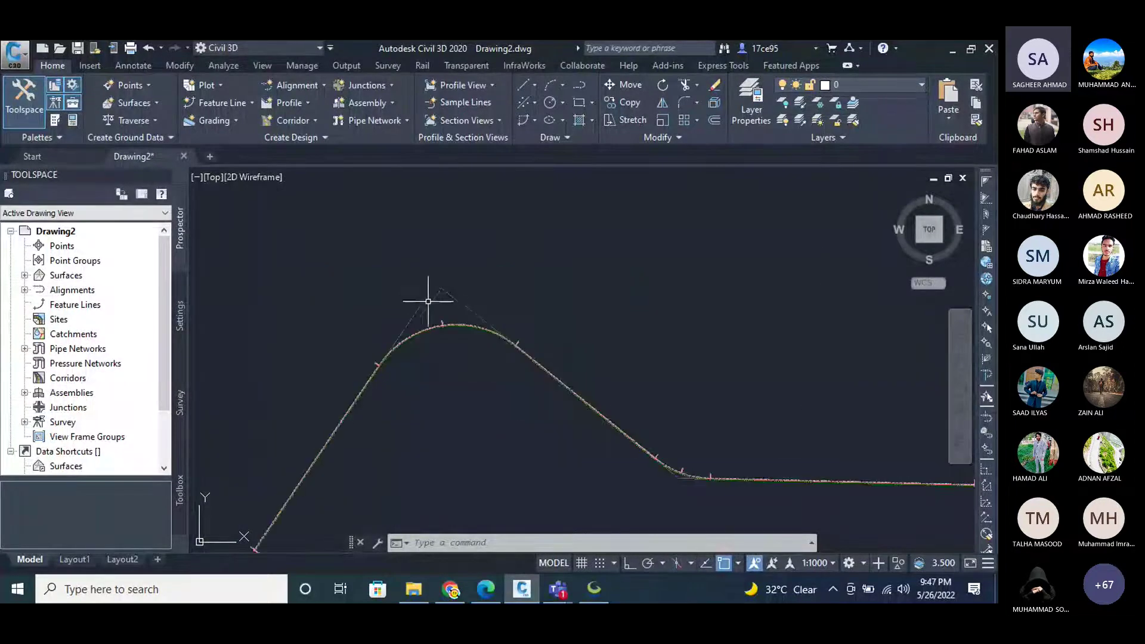
scroll(436, 288, up, 3)
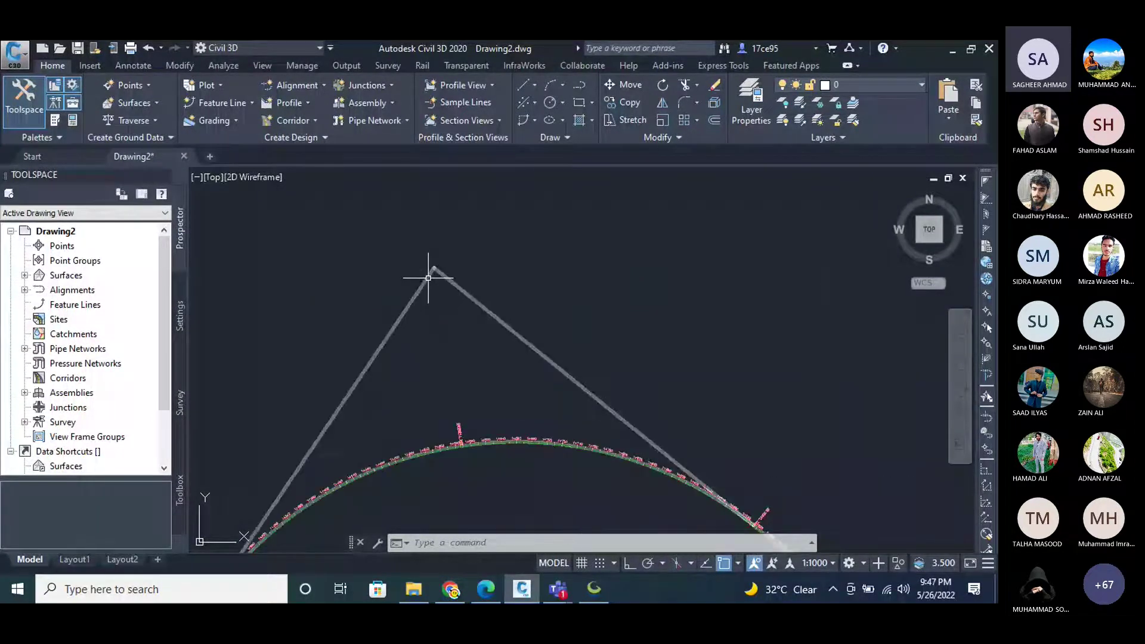
click(429, 278)
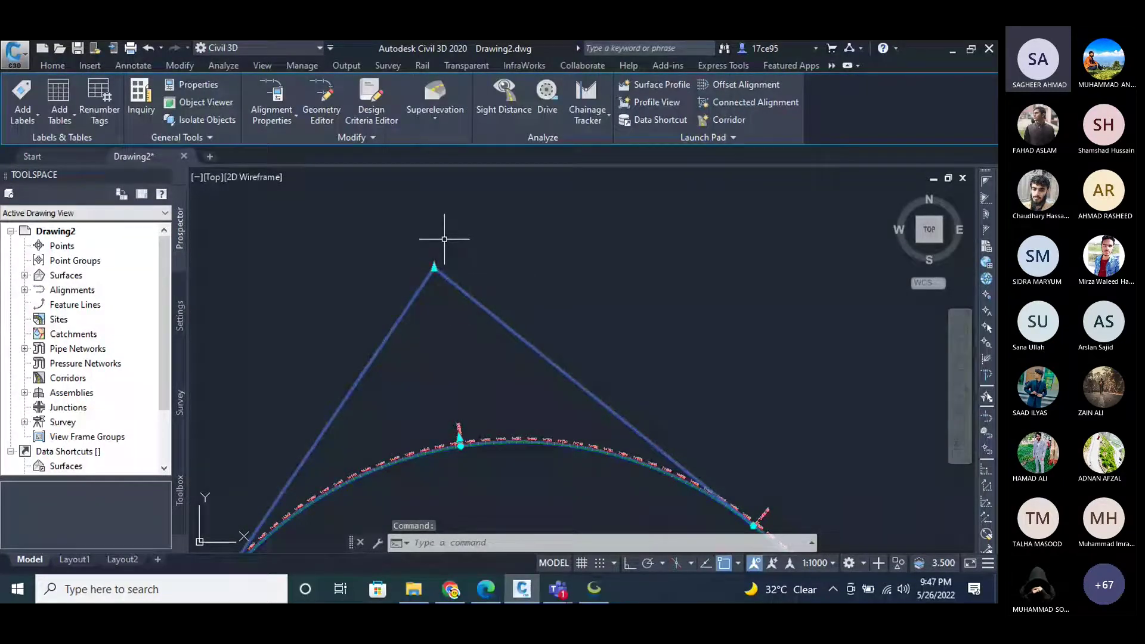
scroll(444, 239, down, 2)
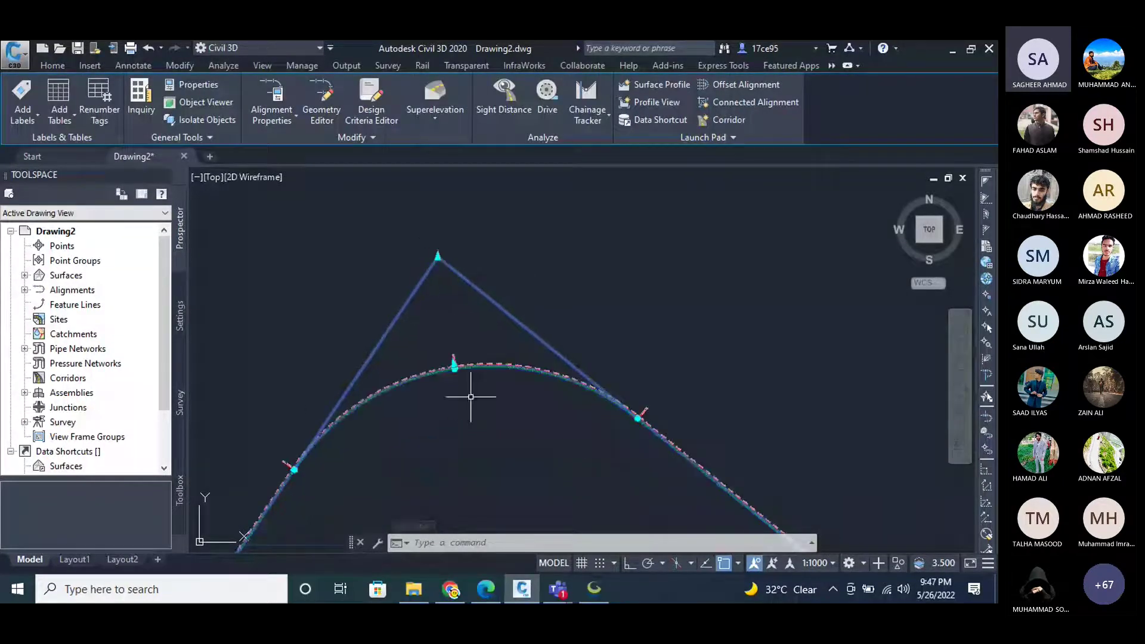
scroll(470, 397, up, 5)
scroll(455, 376, up, 5)
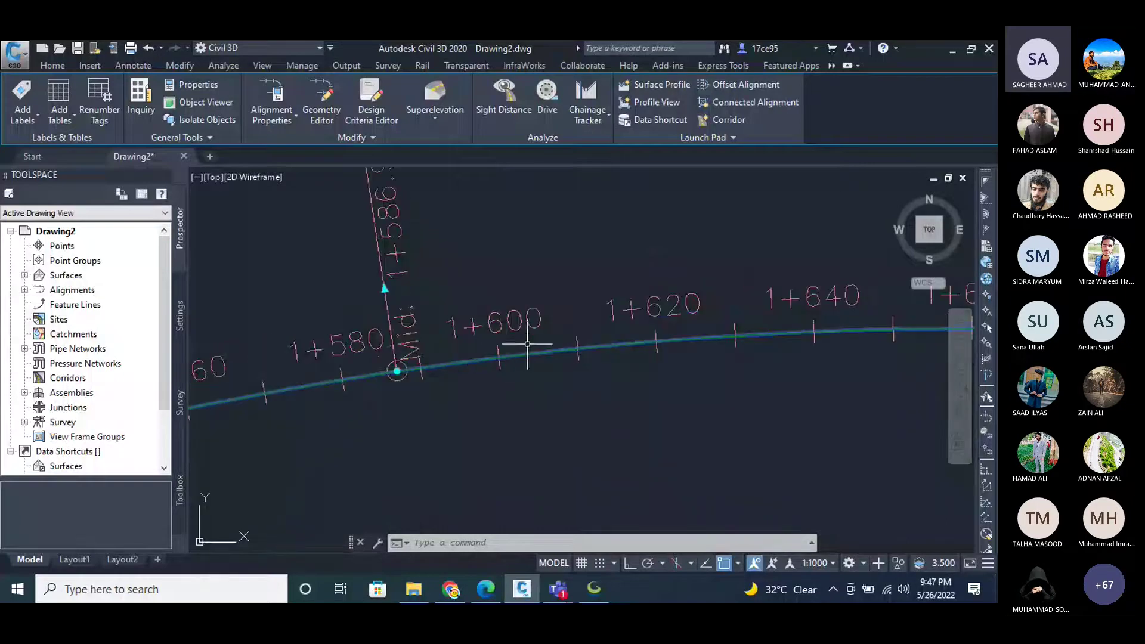
scroll(527, 344, down, 5)
scroll(375, 467, up, 5)
scroll(284, 389, down, 5)
scroll(626, 352, up, 5)
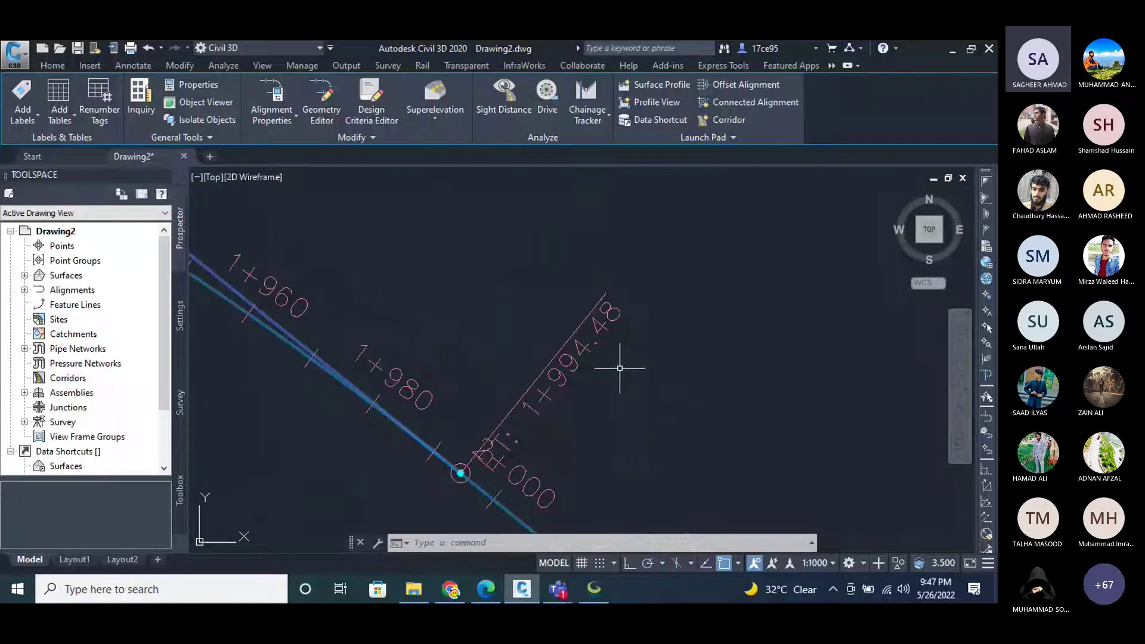
Move the PT chainage label at the end of the first horizontal curve clear of the alignment, leaving it on a leader.
scroll(477, 504, up, 5)
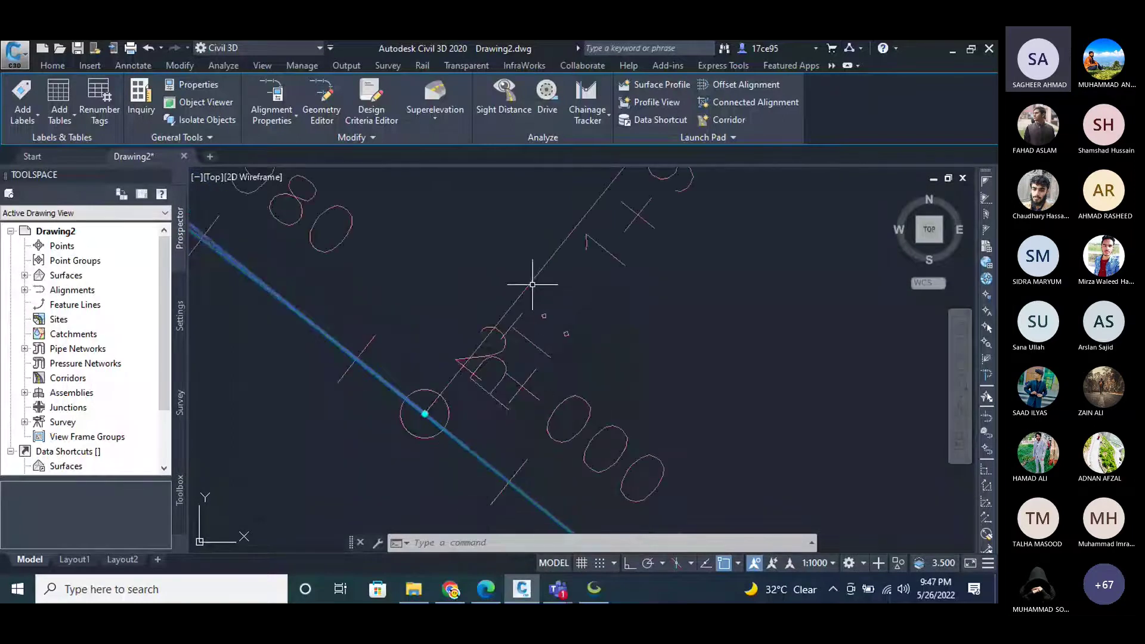
click(532, 270)
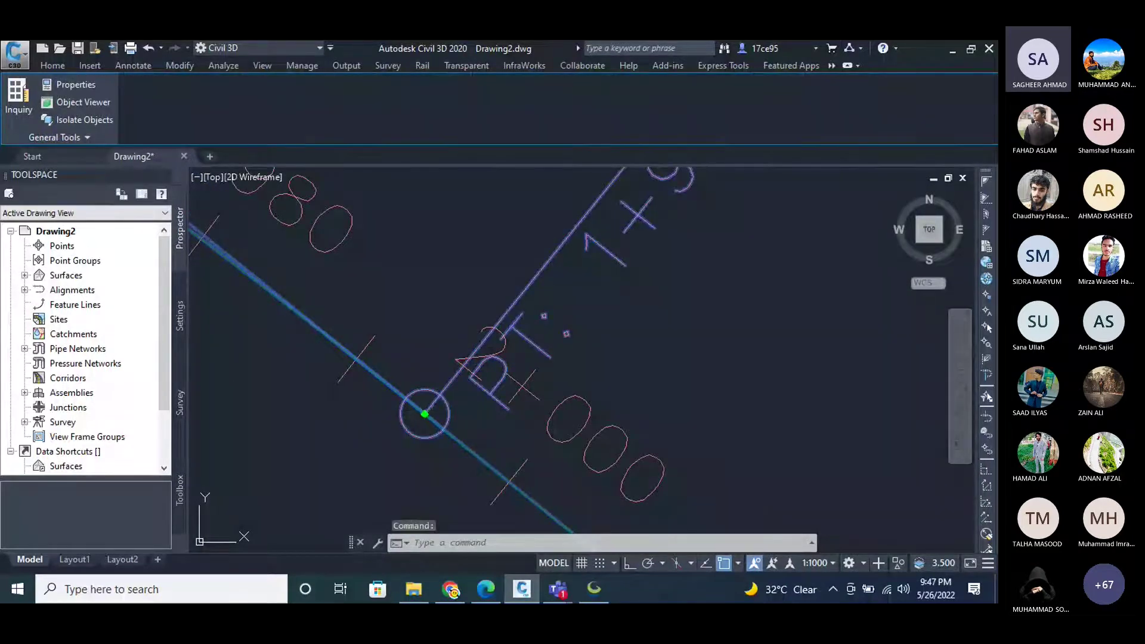
click(424, 413)
scroll(363, 489, down, 3)
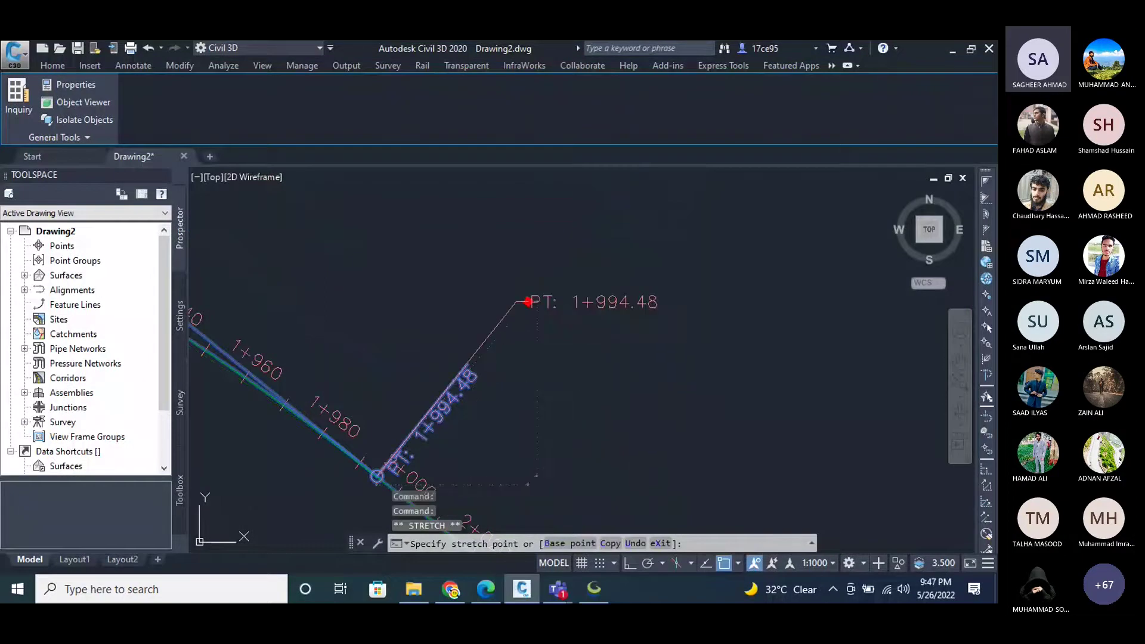
click(527, 305)
key(Escape)
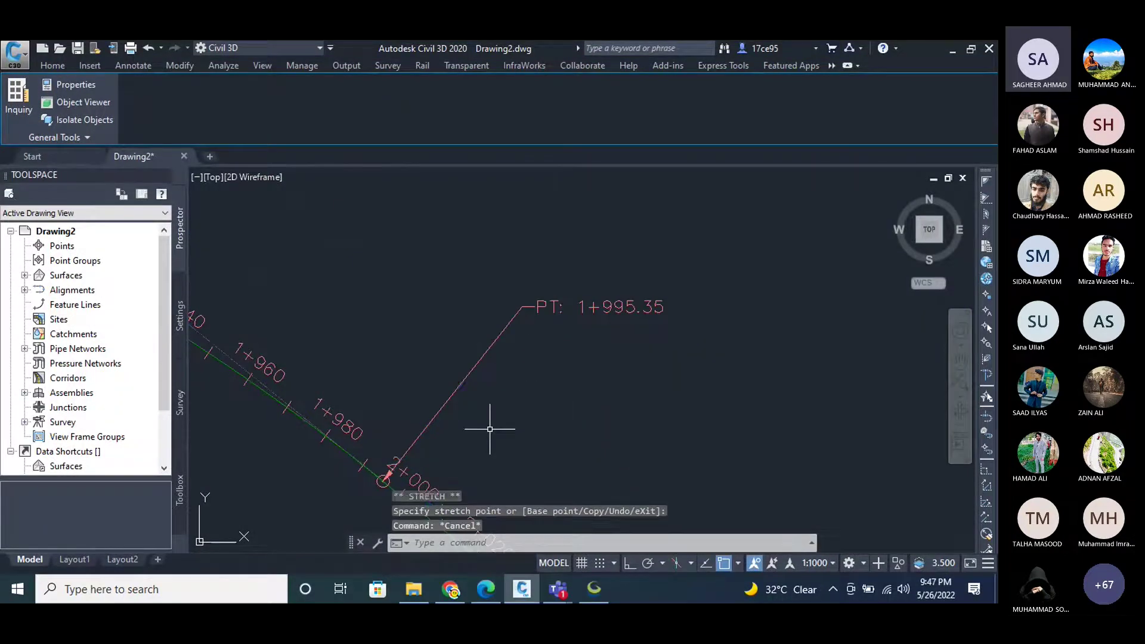
key(Escape)
Examine the PC label at the start of the first horizontal curve and the chainage labels around it.
scroll(725, 313, up, 2)
scroll(591, 304, down, 5)
scroll(410, 251, up, 6)
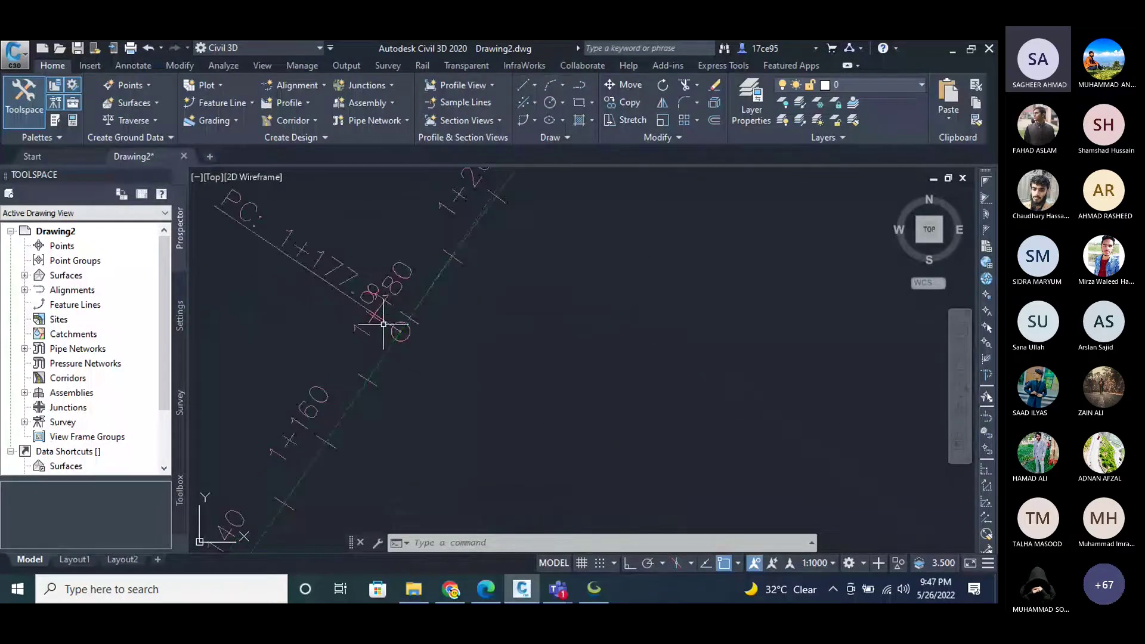
scroll(383, 325, down, 4)
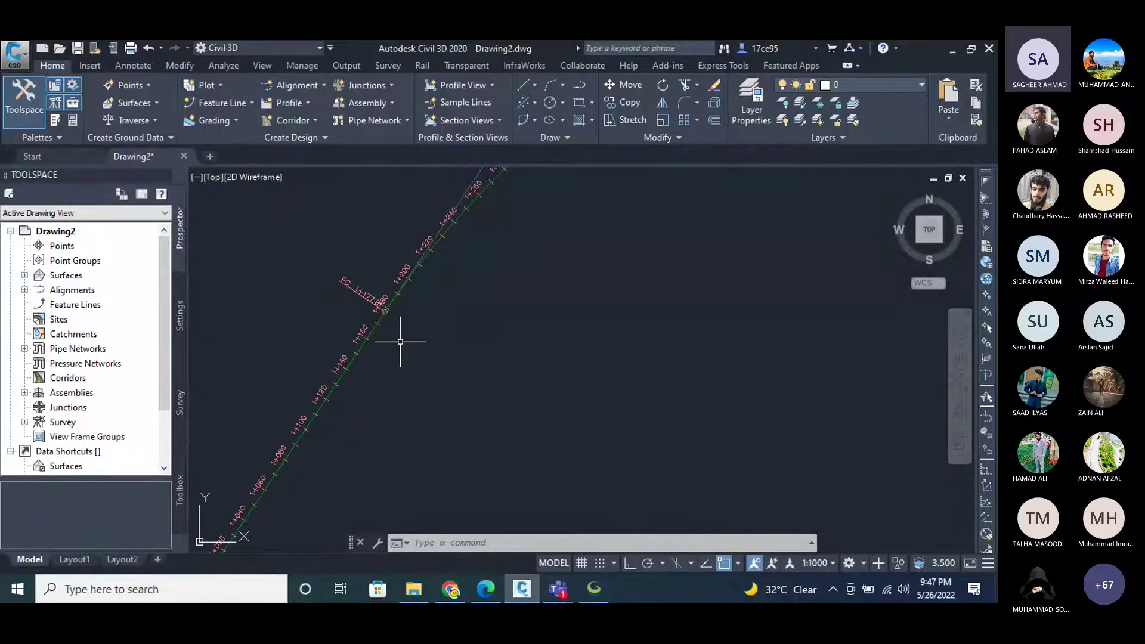
scroll(365, 350, up, 4)
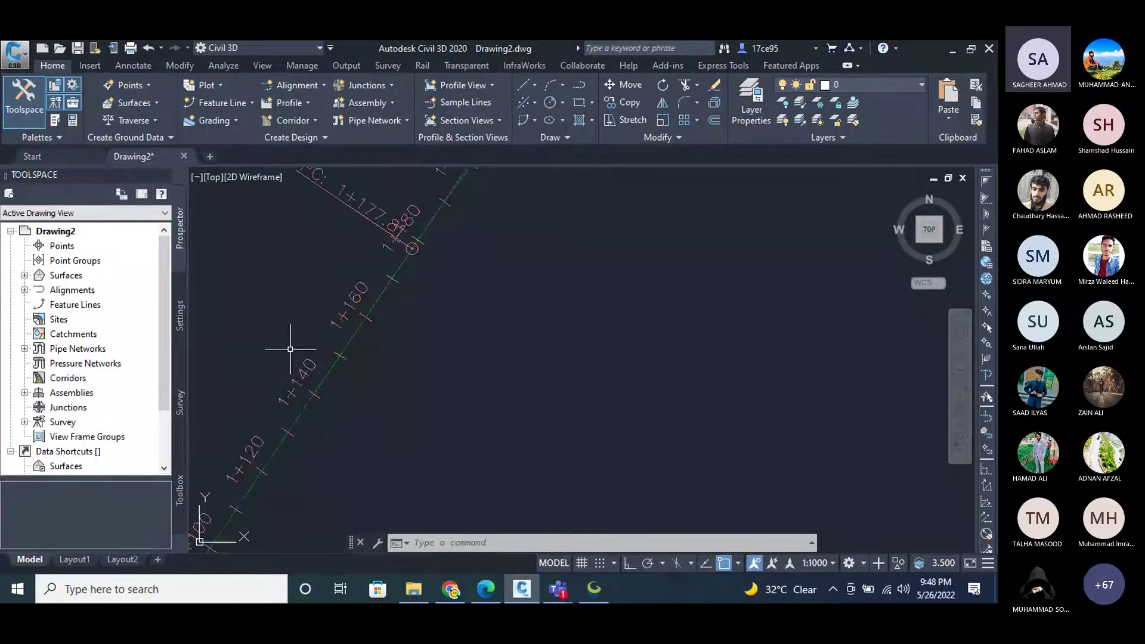
scroll(358, 313, down, 6)
scroll(366, 301, up, 2)
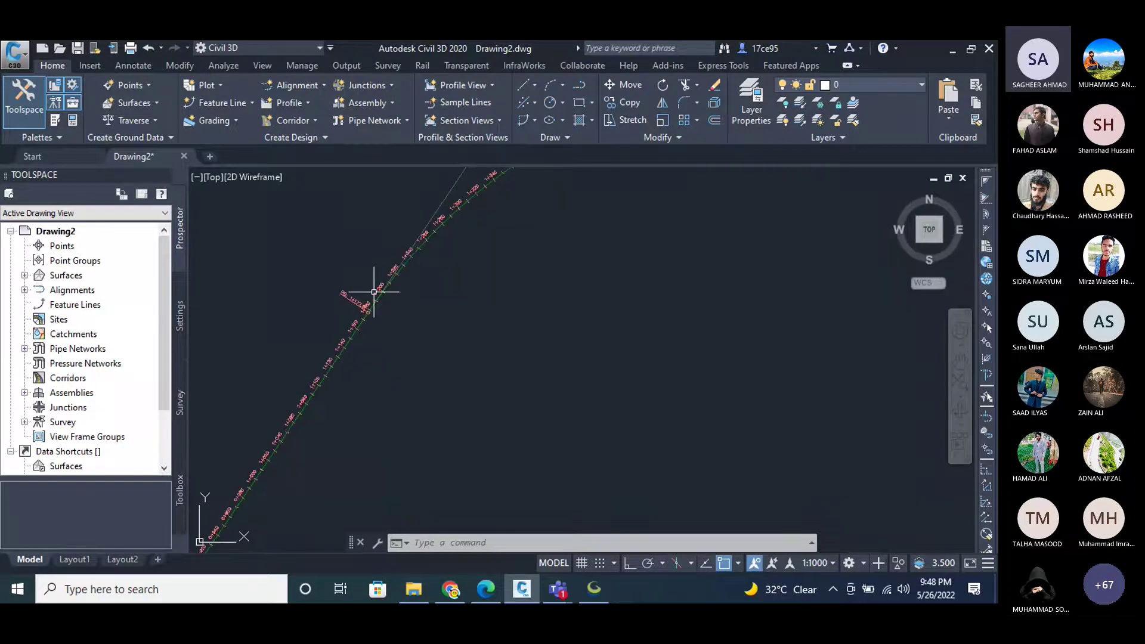
scroll(362, 310, up, 6)
scroll(352, 290, up, 3)
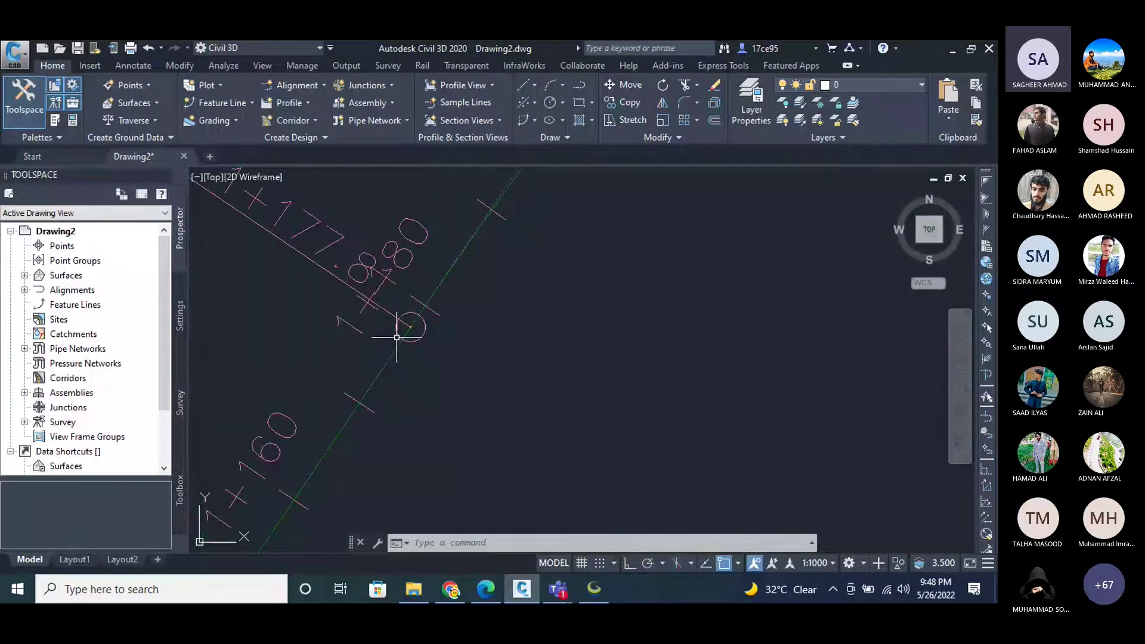
Set the annotation scale to 1:150 and check the label size along the first horizontal curve.
click(833, 564)
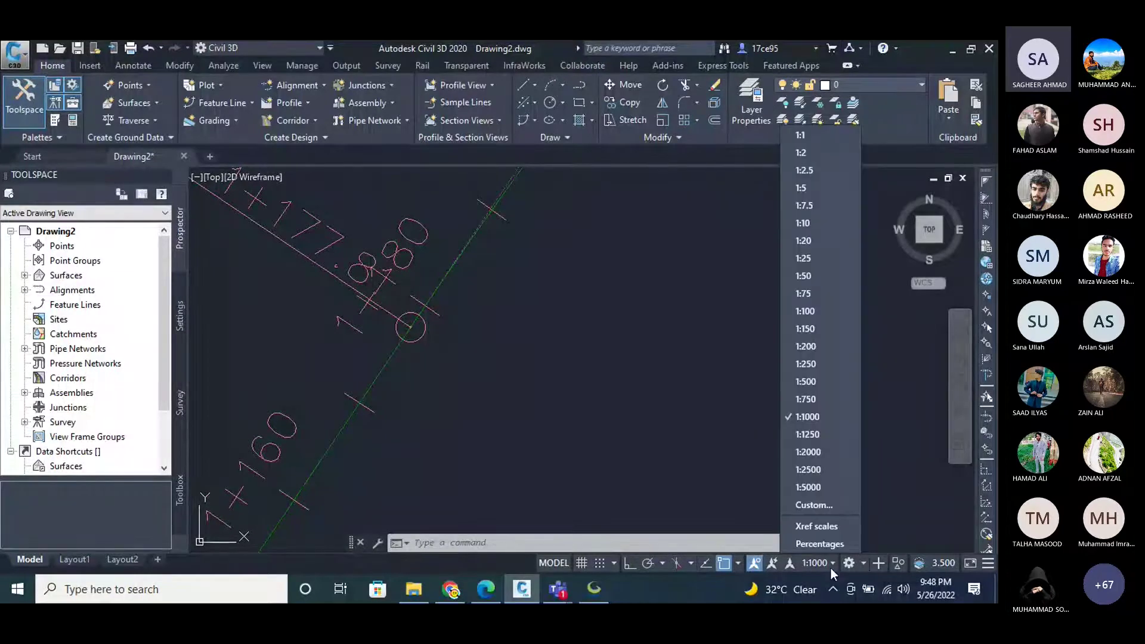
click(818, 329)
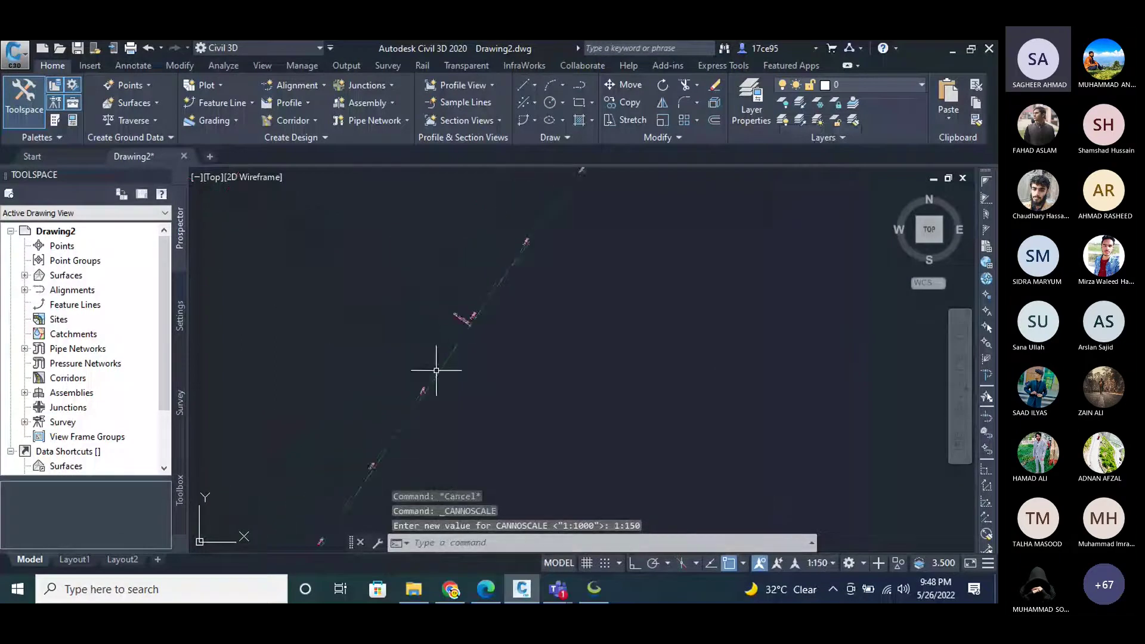
scroll(357, 380, down, 3)
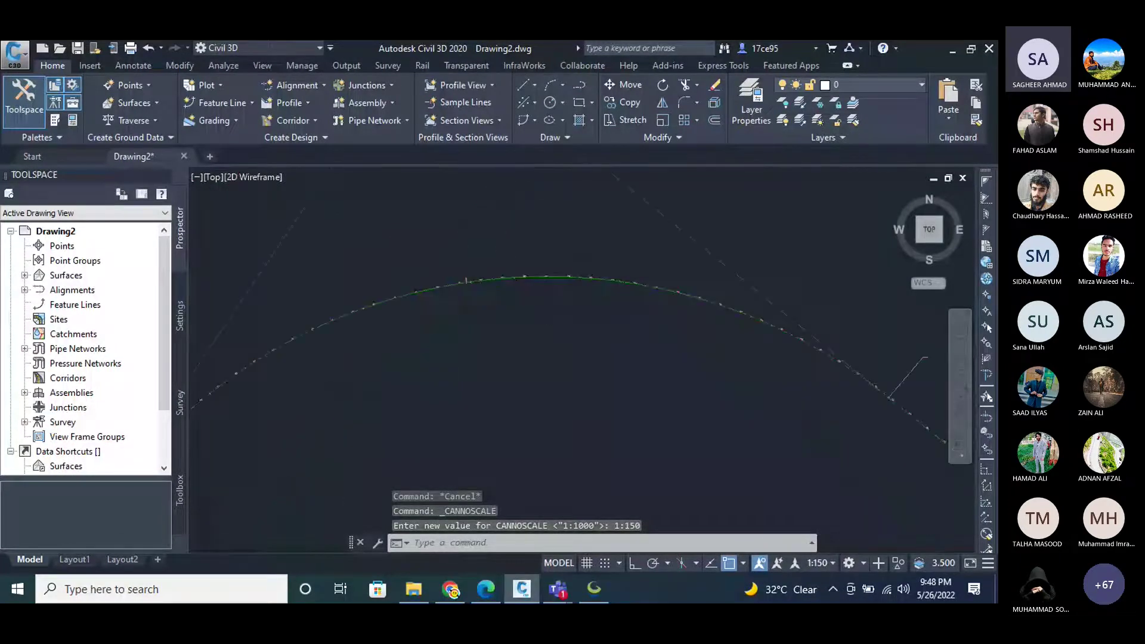
scroll(455, 378, up, 6)
scroll(453, 381, down, 3)
scroll(614, 280, down, 3)
scroll(868, 401, up, 4)
scroll(670, 358, up, 2)
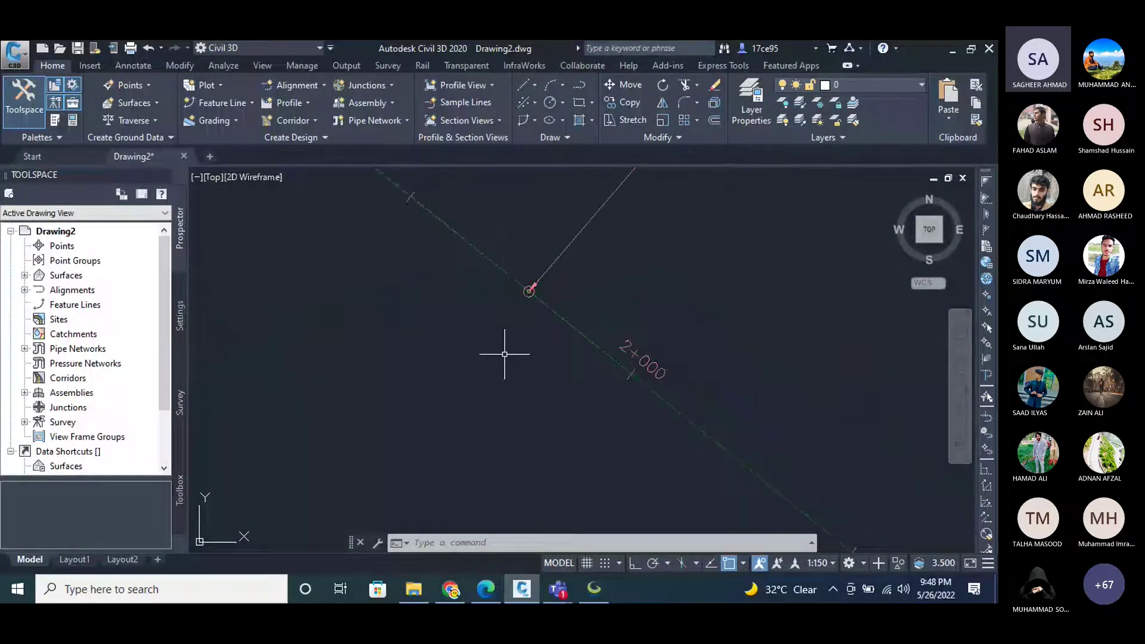
scroll(598, 344, down, 1)
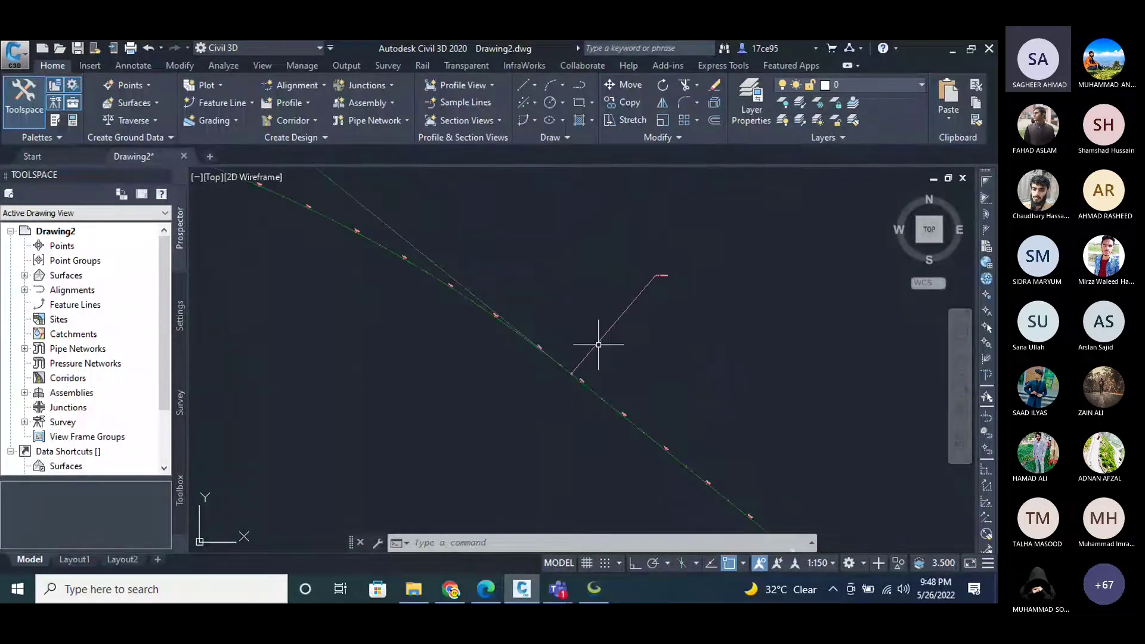
Set the annotation scale to 1:1250 and check the chainage labels around the curve's PT point.
click(832, 563)
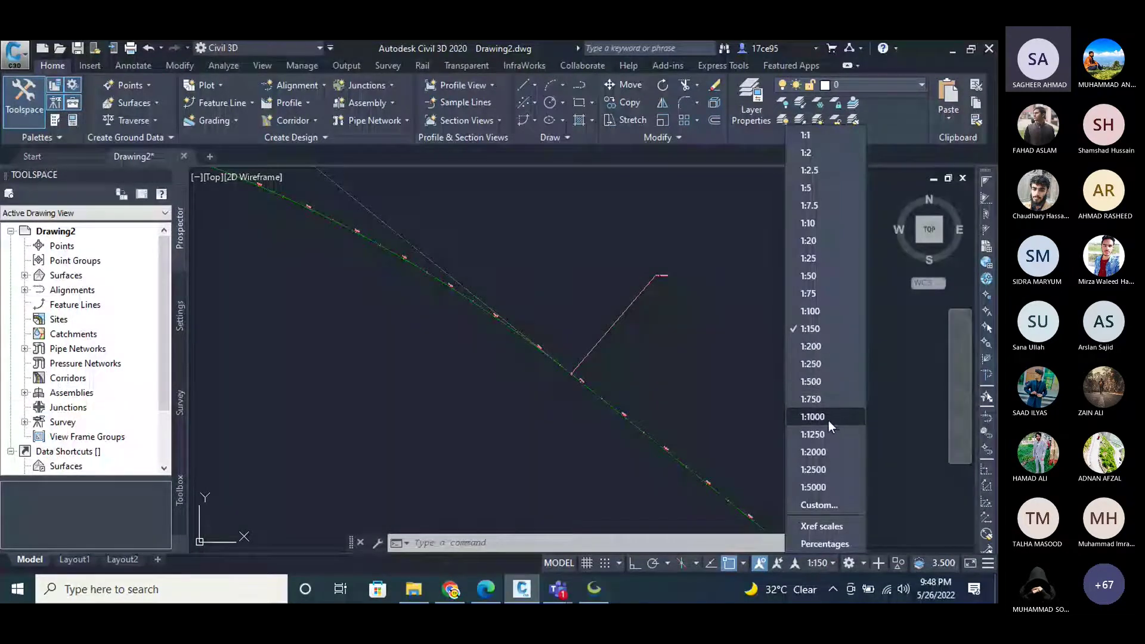
click(813, 434)
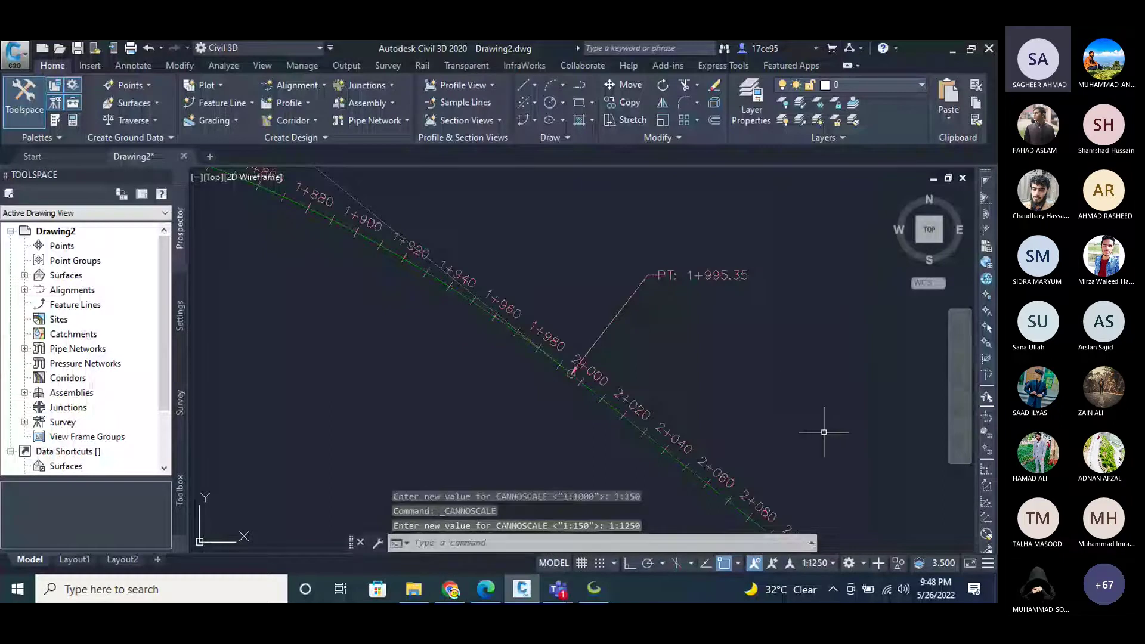
scroll(600, 390, up, 3)
scroll(659, 332, down, 5)
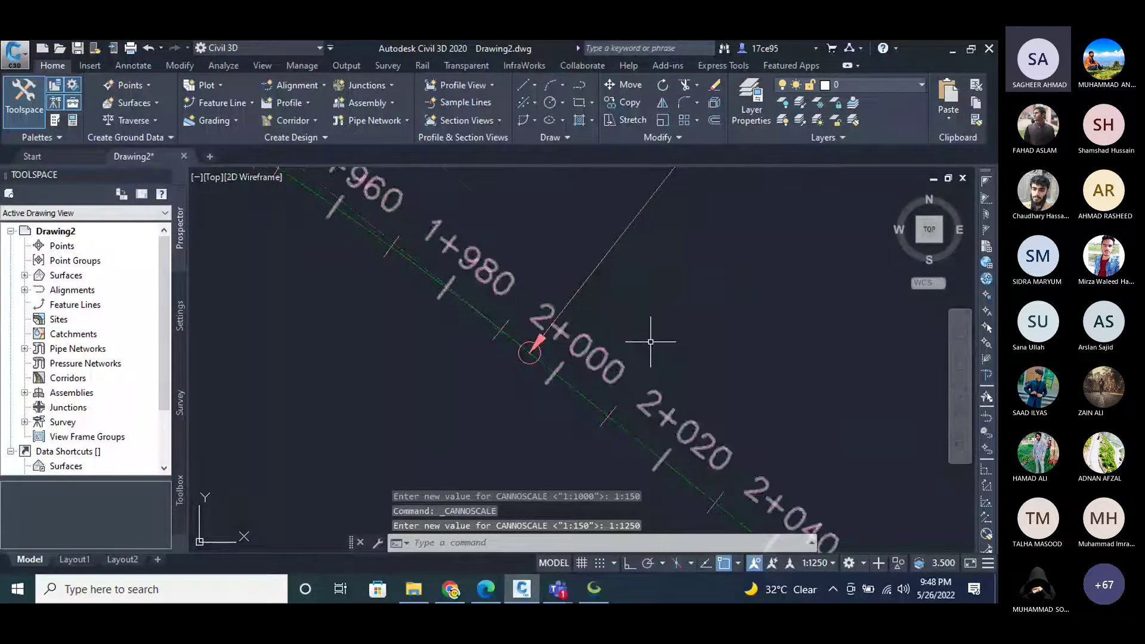
Return the drawing's annotation scale to 1:150.
click(830, 562)
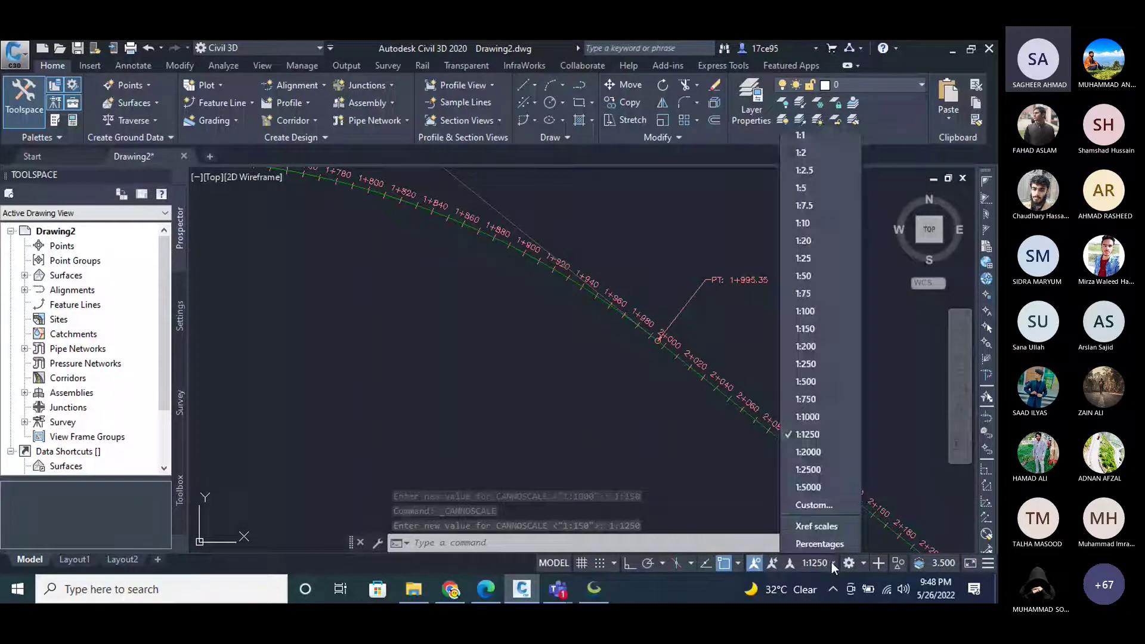
click(822, 330)
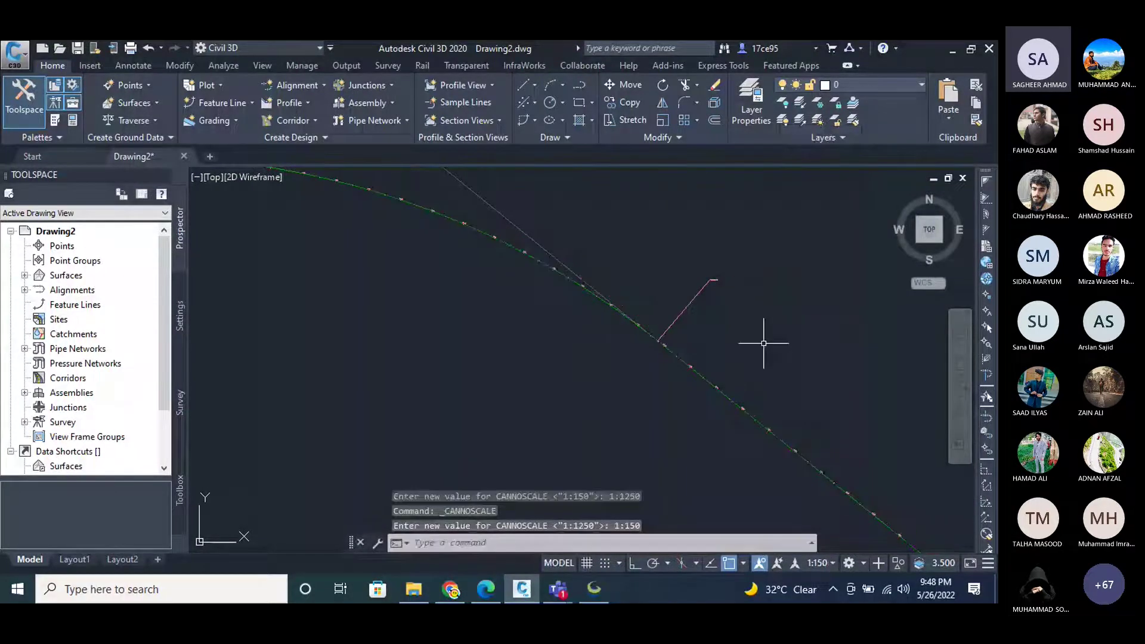
scroll(672, 274, down, 5)
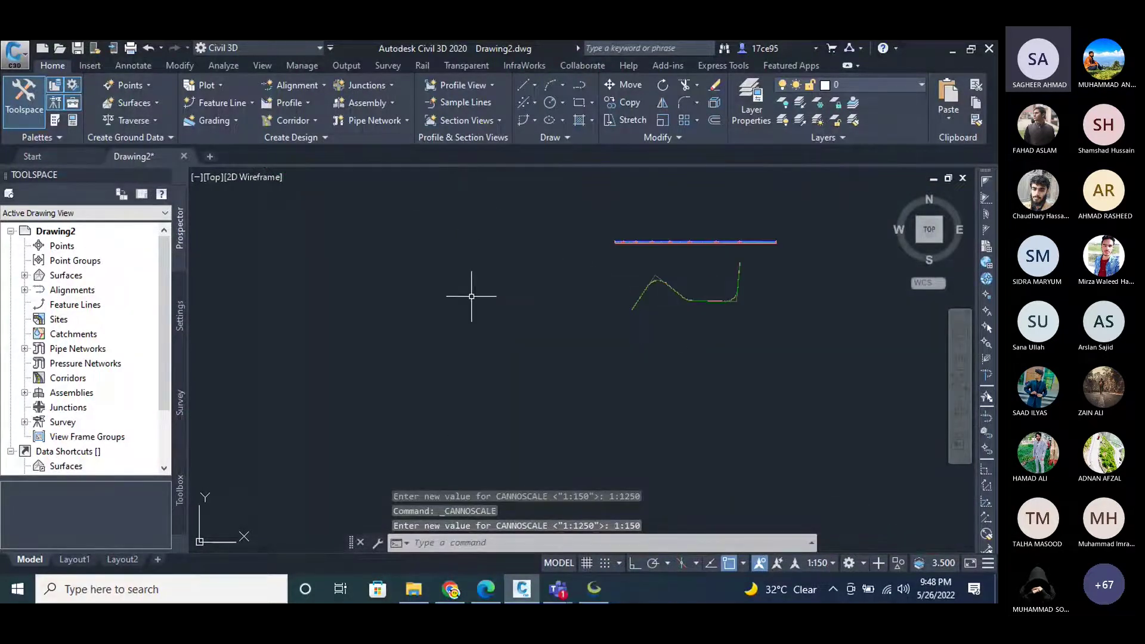
Dismiss all horizontal-change notifications on the Designed Profile Road 1 profile and clear the selection.
scroll(597, 271, up, 6)
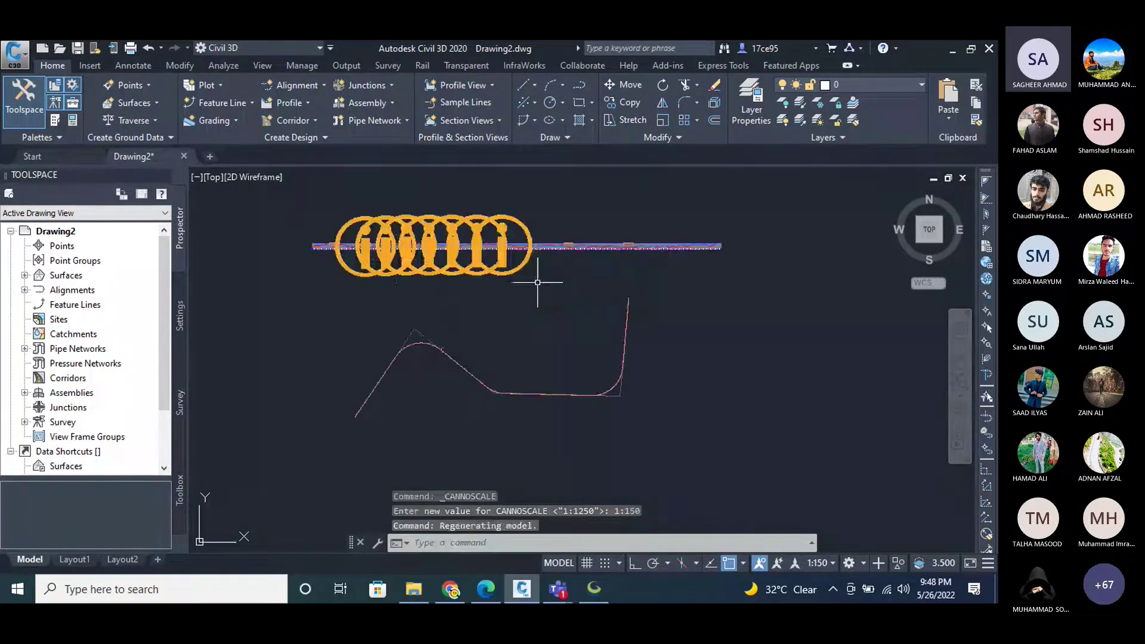
scroll(396, 258, up, 8)
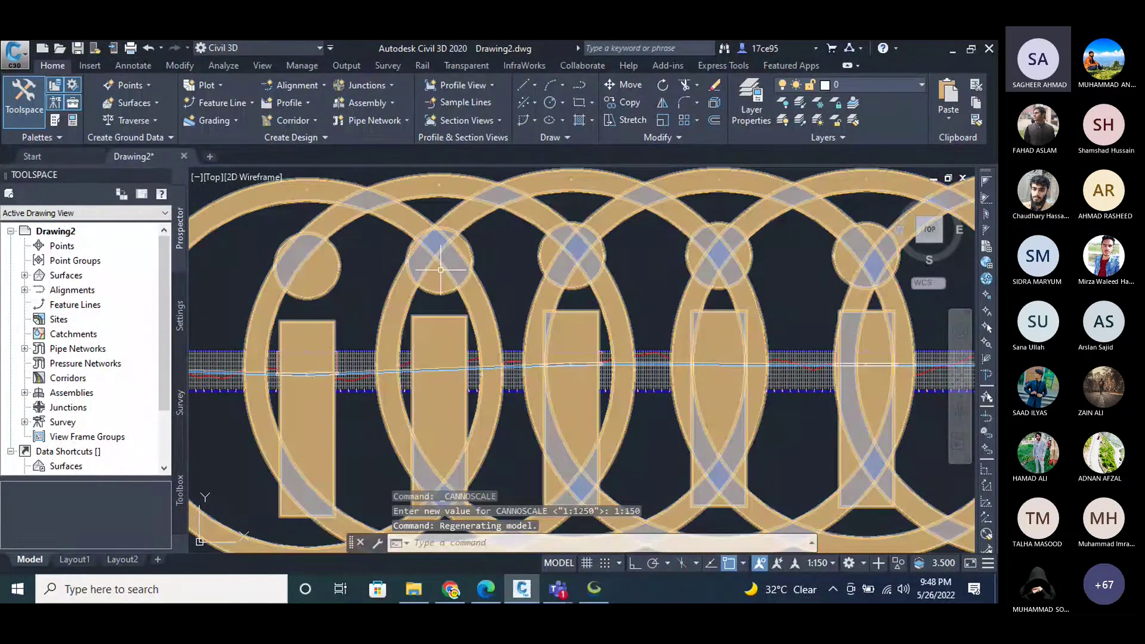
click(444, 266)
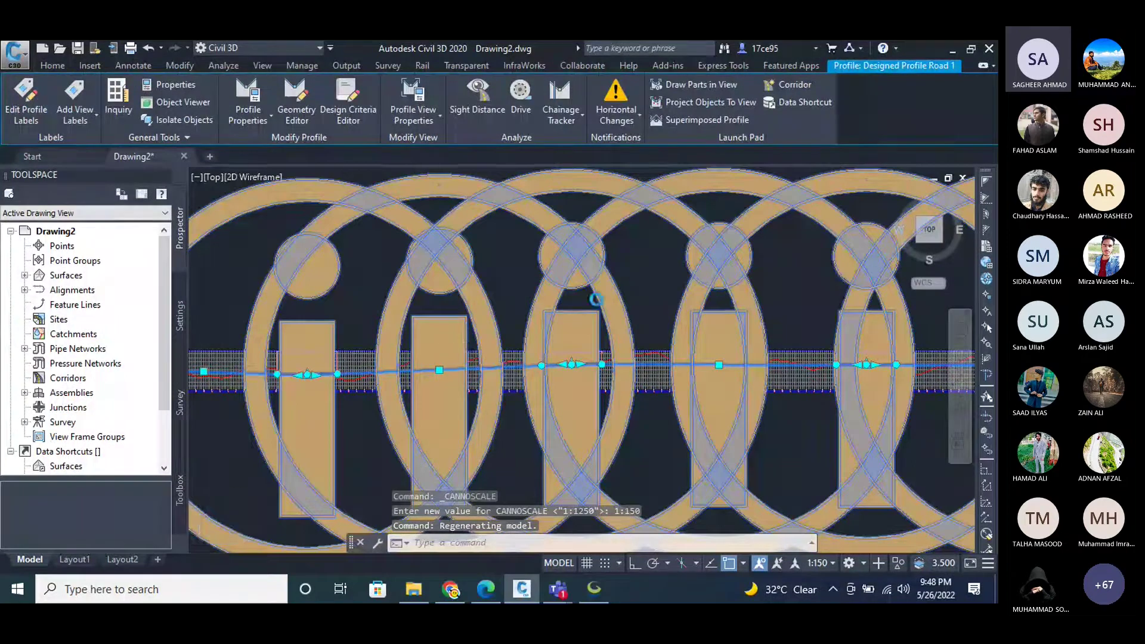
scroll(598, 297, down, 3)
scroll(597, 296, up, 3)
click(639, 114)
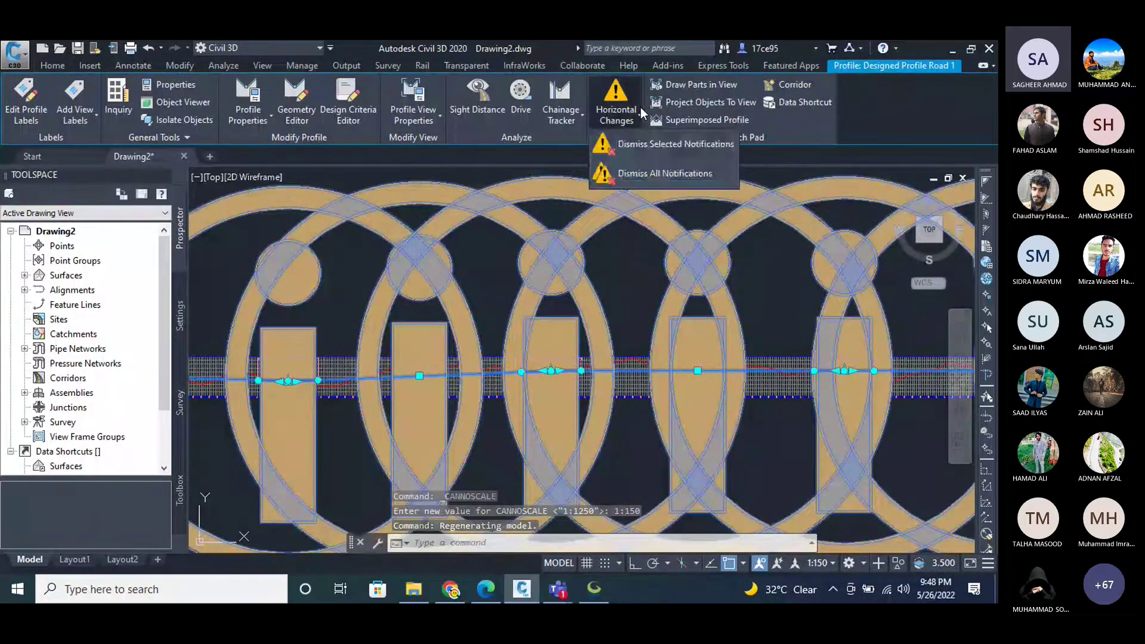
click(710, 174)
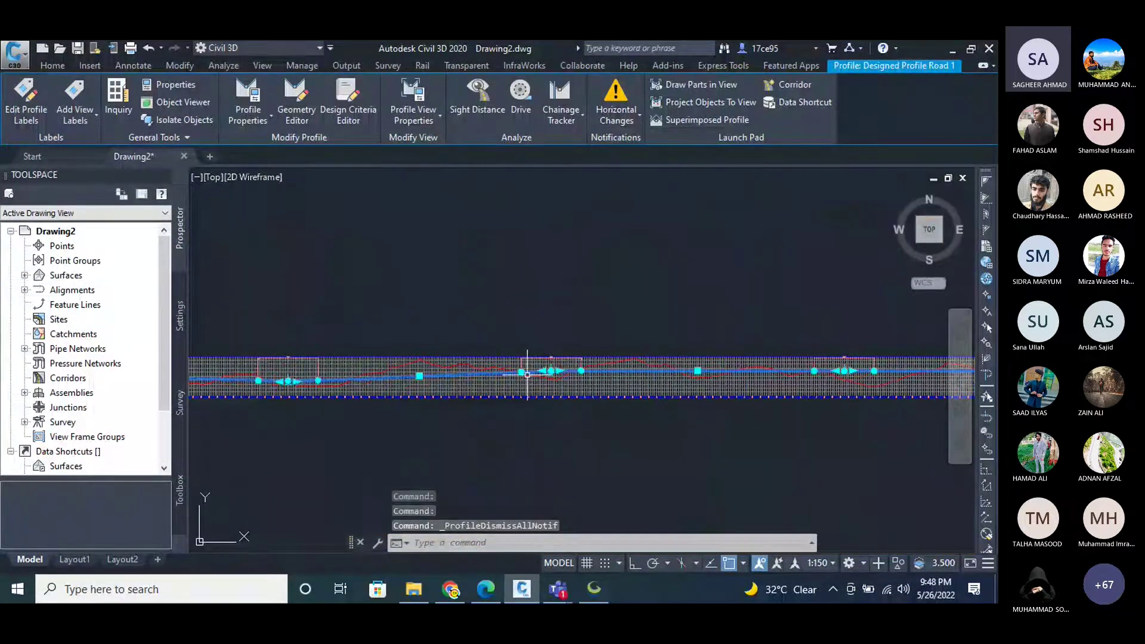
scroll(585, 381, up, 4)
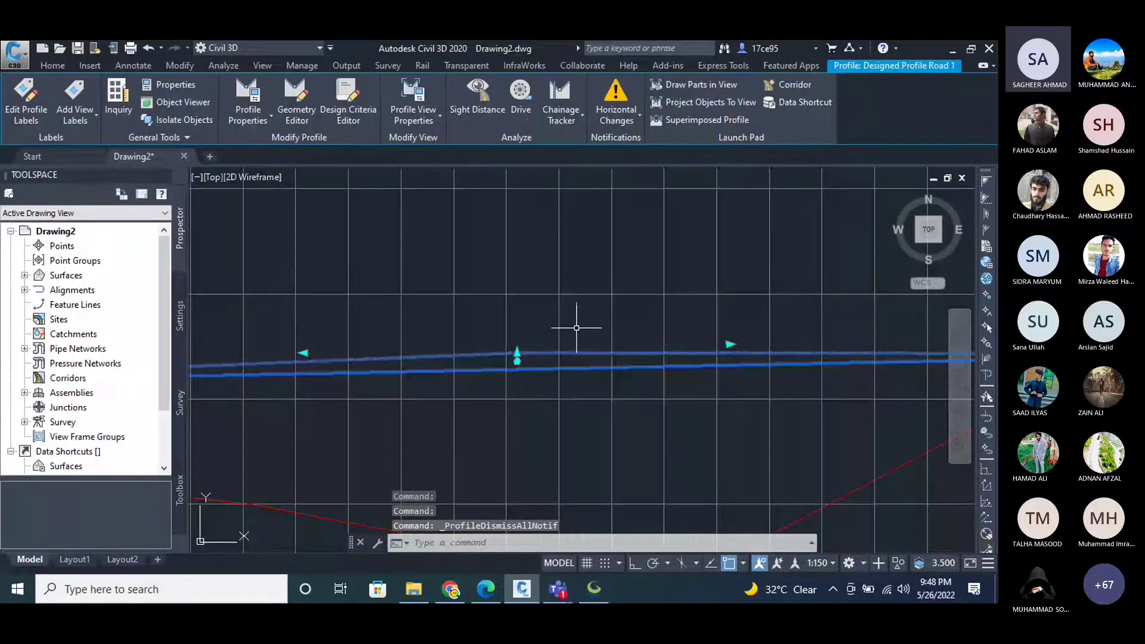
key(Escape)
key(Escape)
key(Escape)
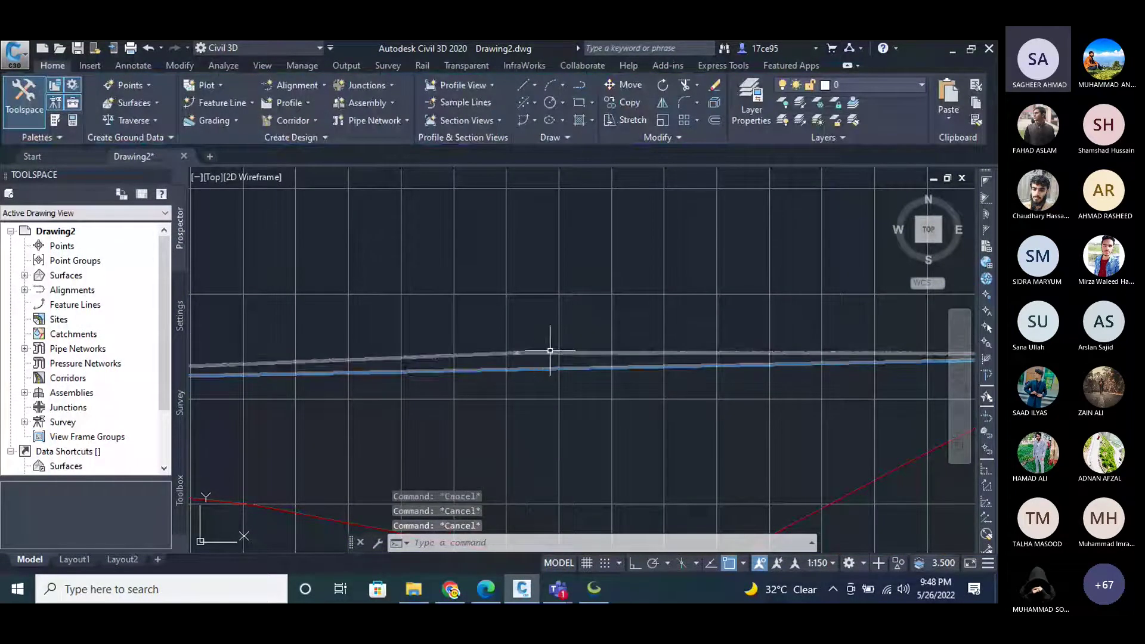
Examine the design profile against the surface profile along the profile view and check the design profile's horizontal-change notification options.
scroll(770, 346, down, 4)
scroll(427, 315, down, 4)
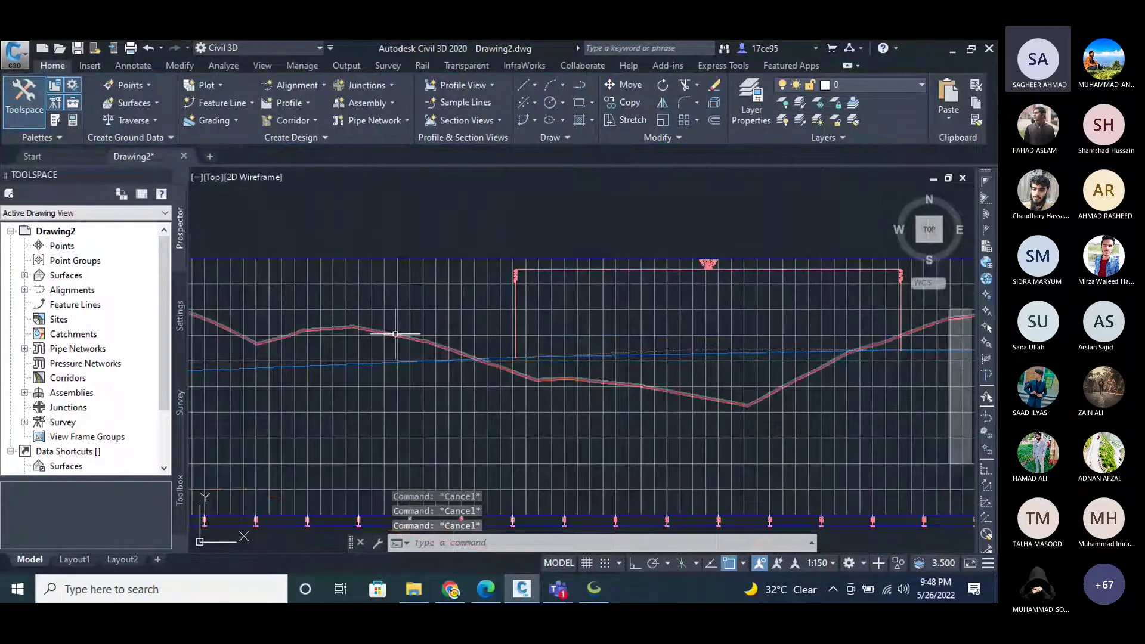
scroll(427, 316, down, 2)
scroll(620, 358, down, 4)
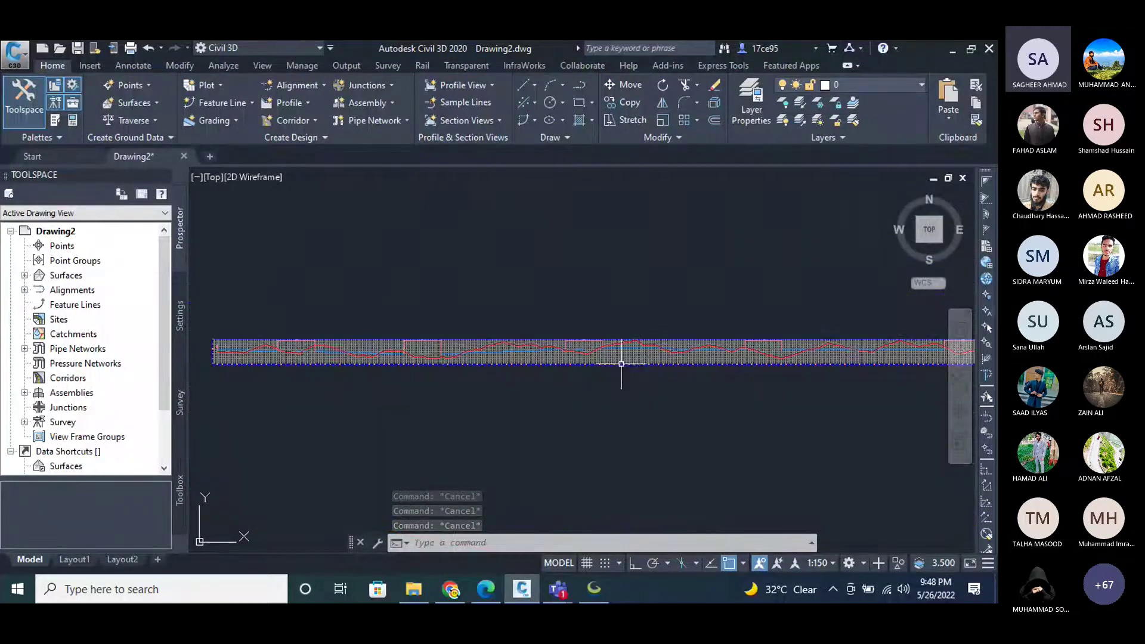
scroll(331, 352, up, 10)
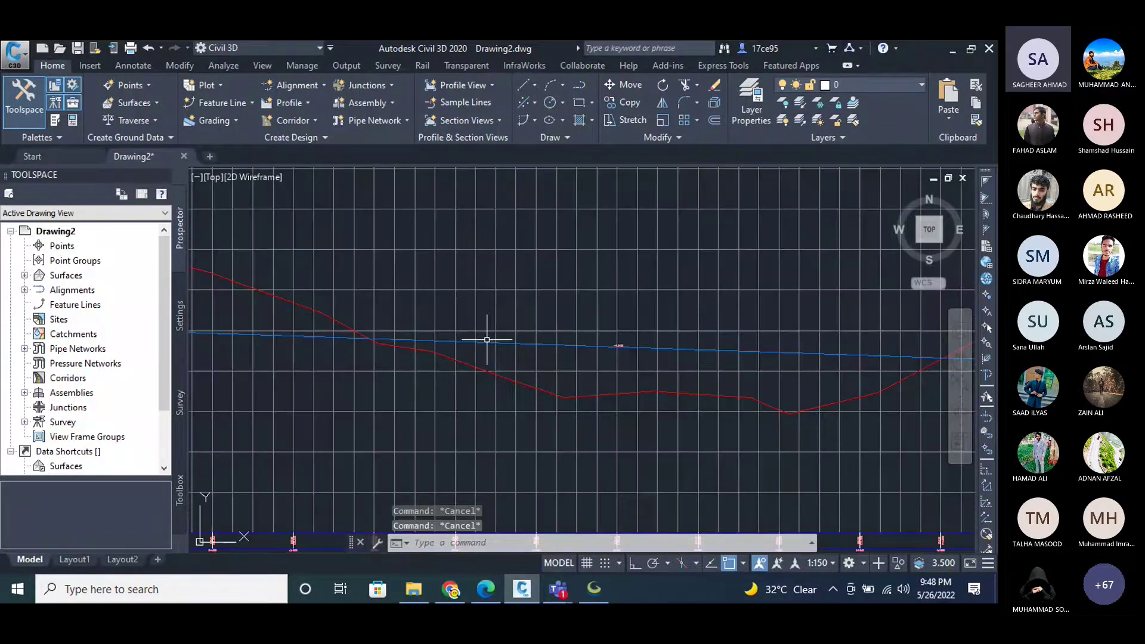
click(488, 341)
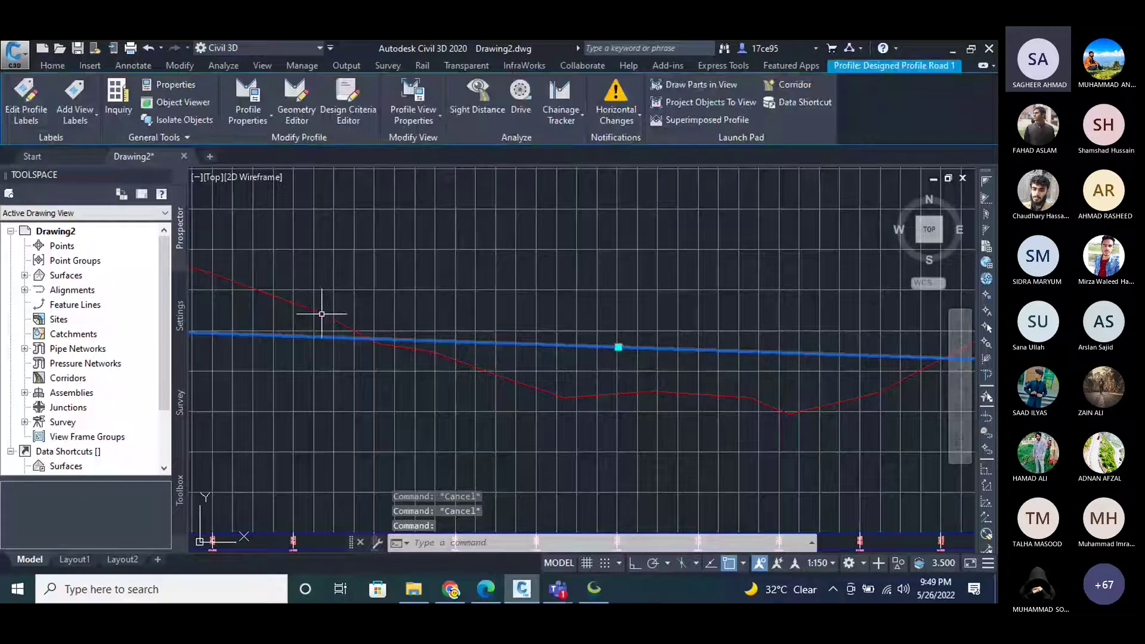
click(628, 120)
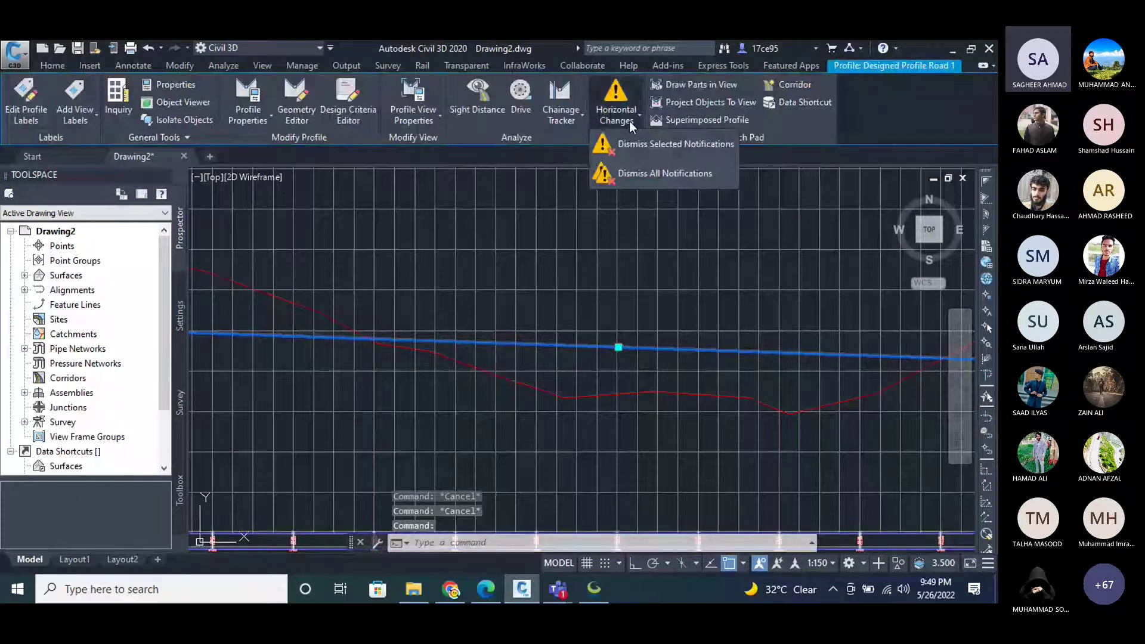
click(349, 240)
key(Escape)
scroll(372, 257, down, 6)
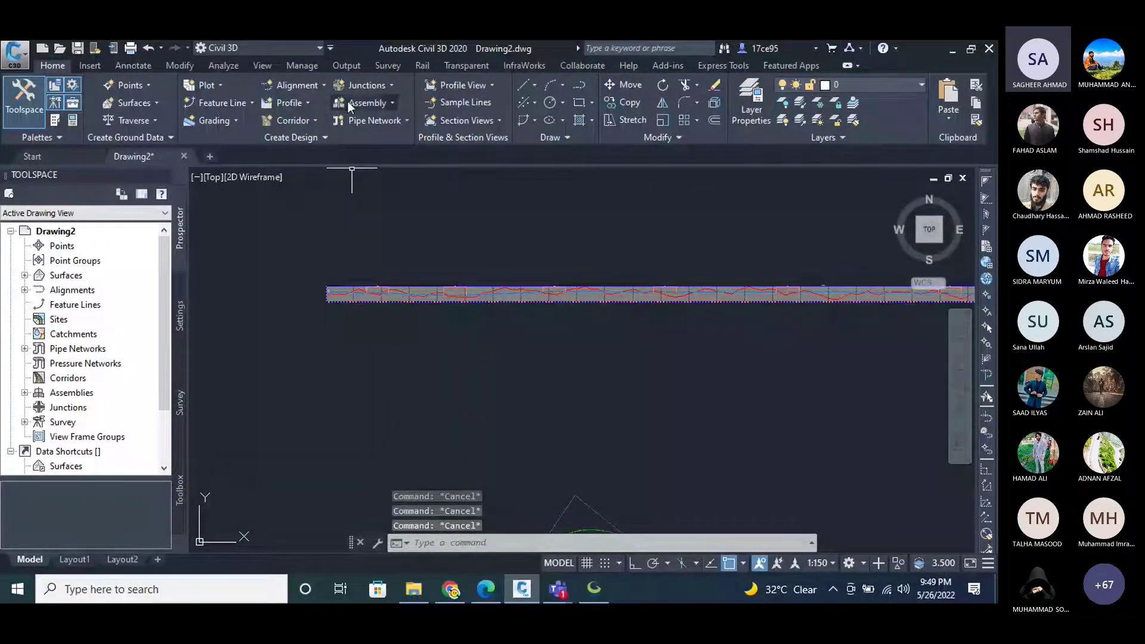
Create an assembly named Typical X Section with the Basic style and All Codes code set, placing its baseline in the empty area east of the alignment.
click(368, 105)
click(395, 127)
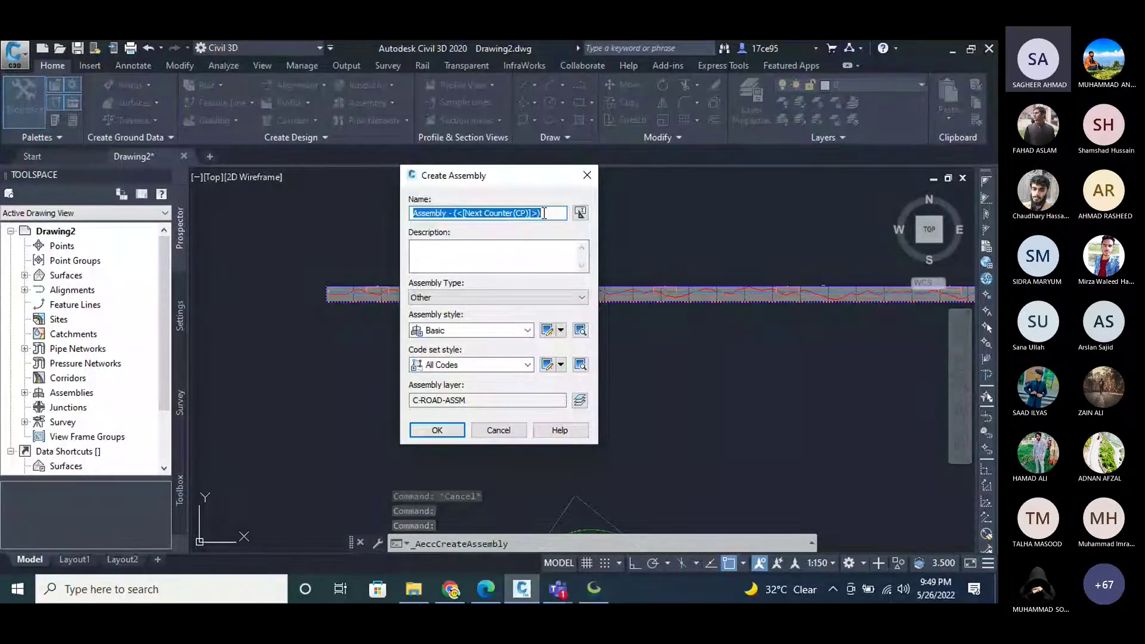
text(Typical X Section)
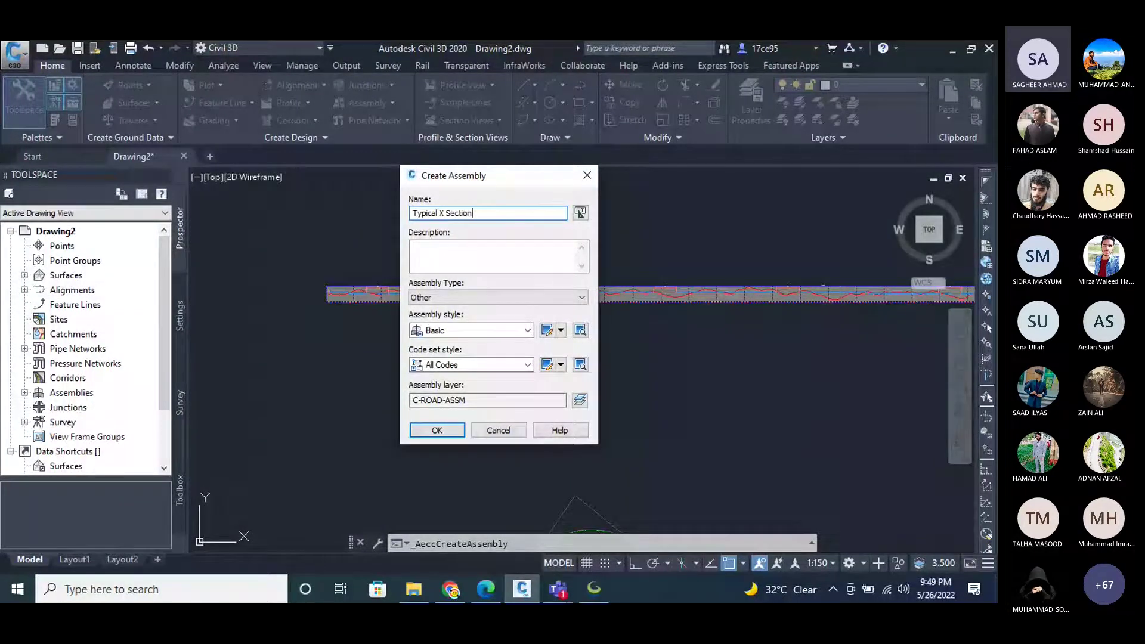
click(436, 430)
scroll(468, 332, up, 5)
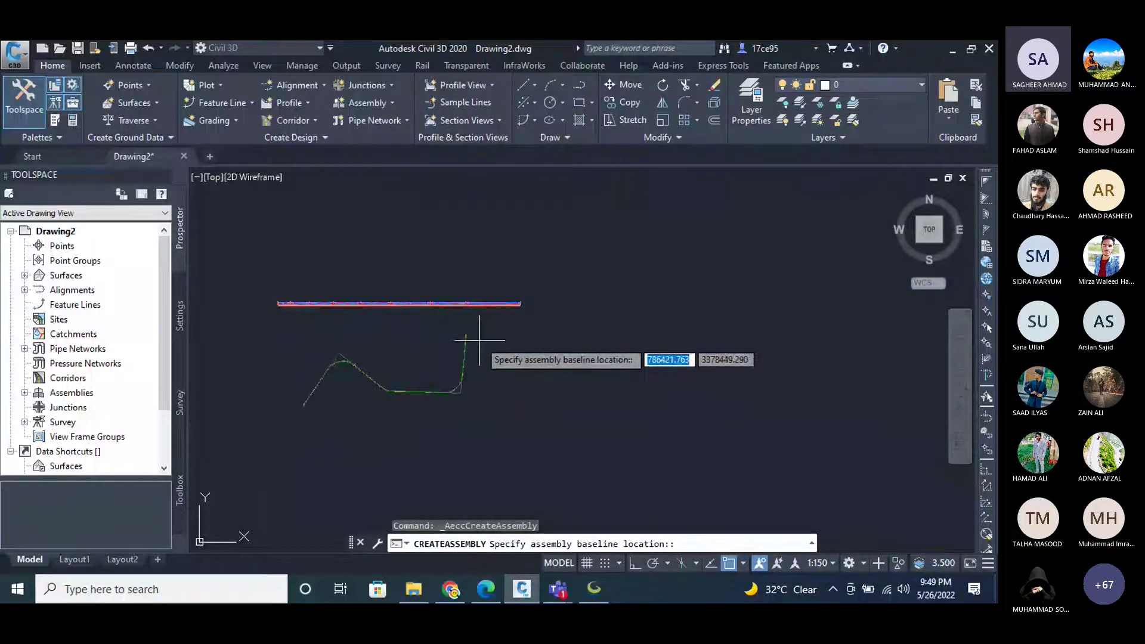
click(582, 360)
scroll(572, 365, up, 4)
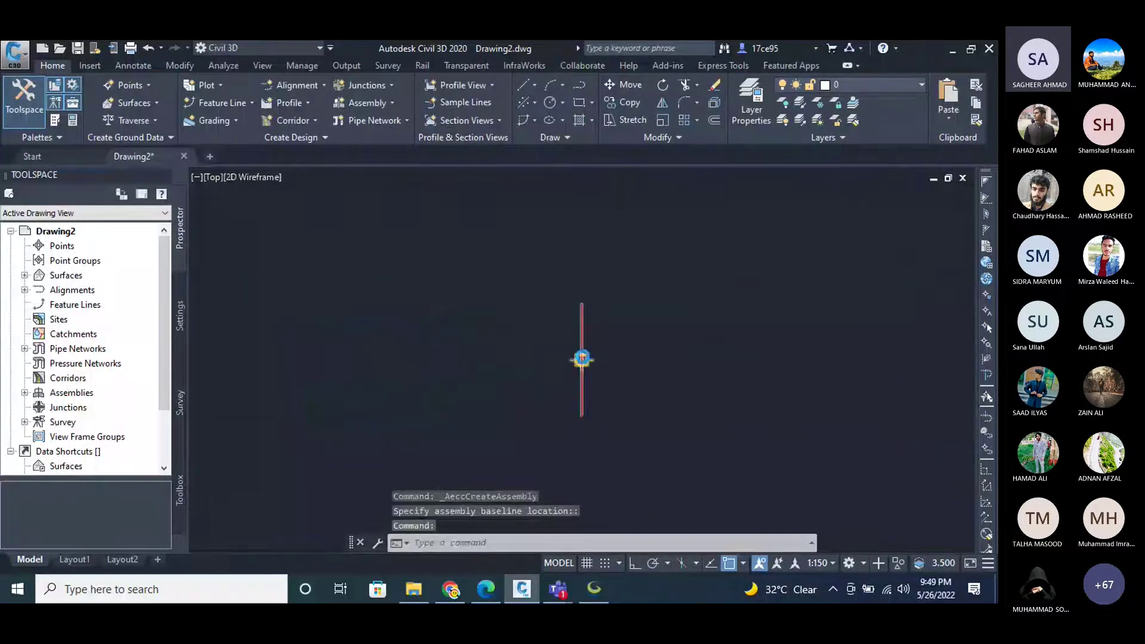
Open the Civil Metric Subassemblies tool palettes for the Typical X Section assembly, dock them, and display the Metric Basic Subassemblies.
scroll(348, 325, down, 2)
click(496, 346)
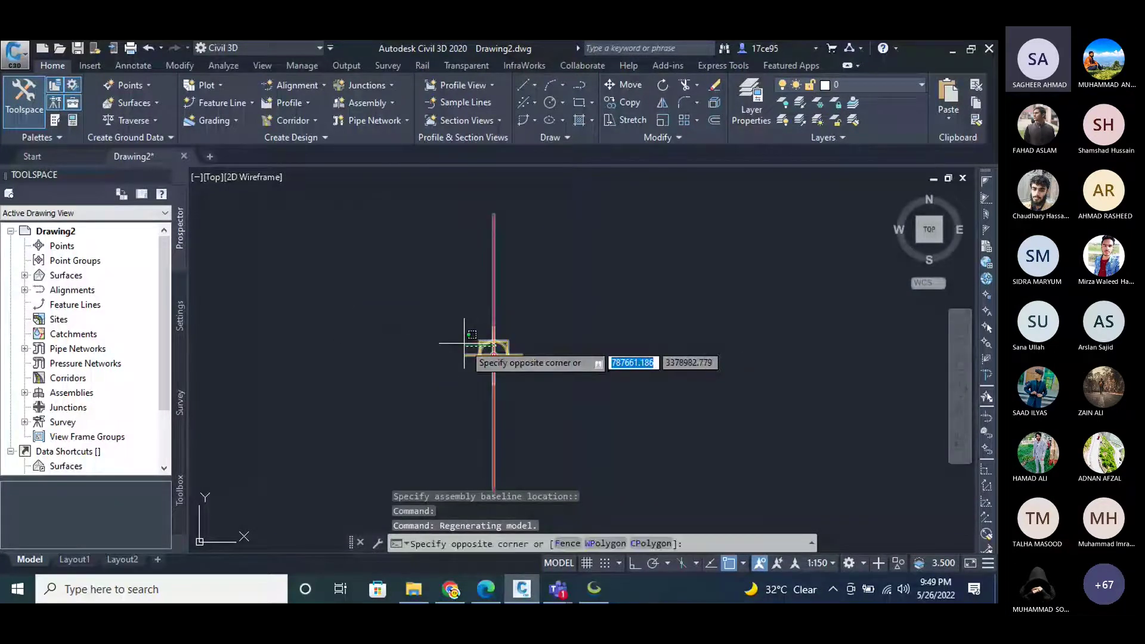
click(486, 343)
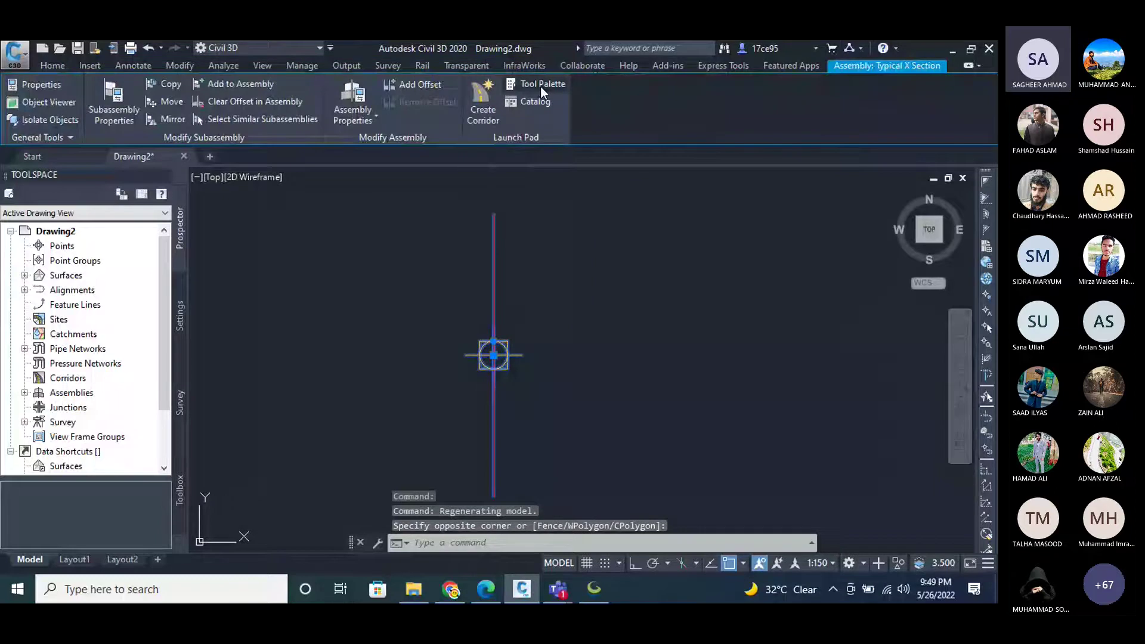
click(540, 87)
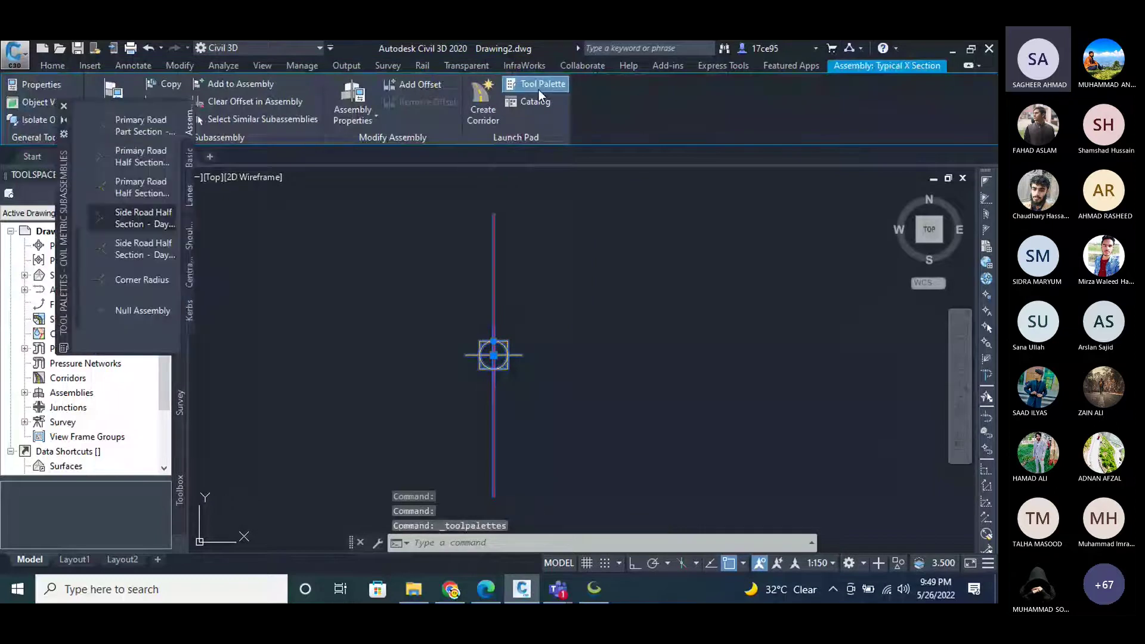
click(63, 120)
mouse_move(65, 167)
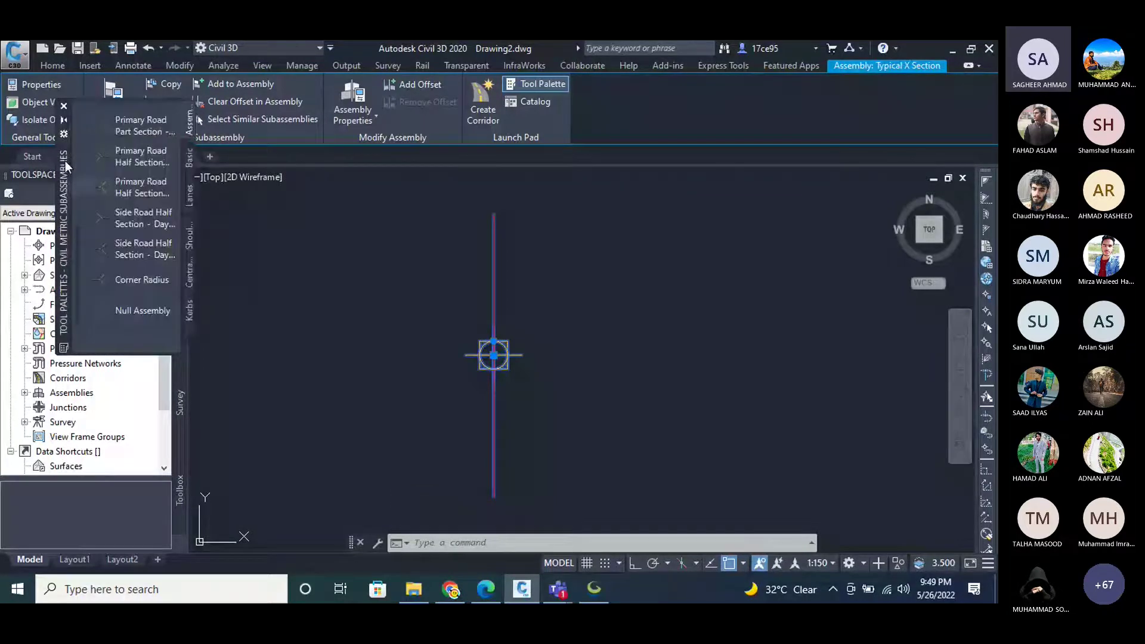
click(64, 121)
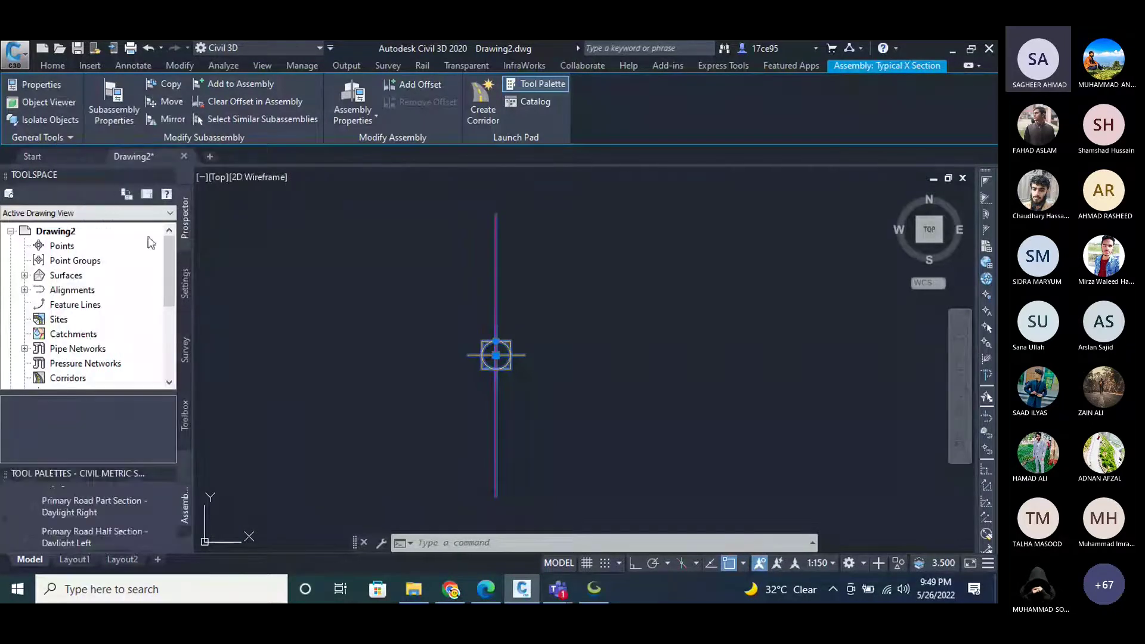
click(170, 172)
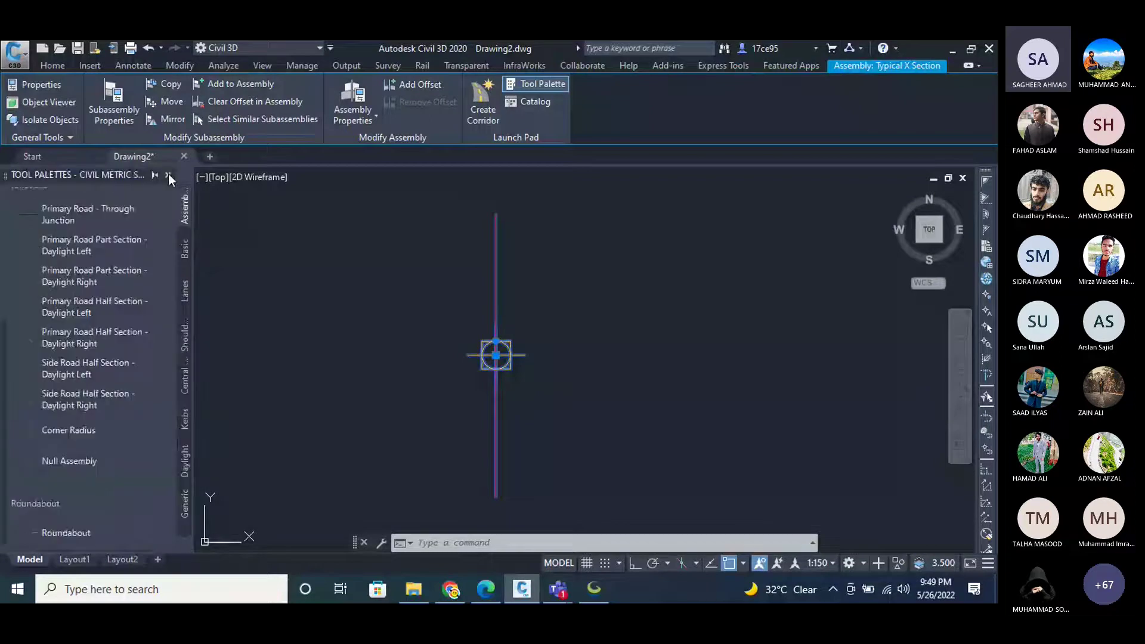
click(183, 251)
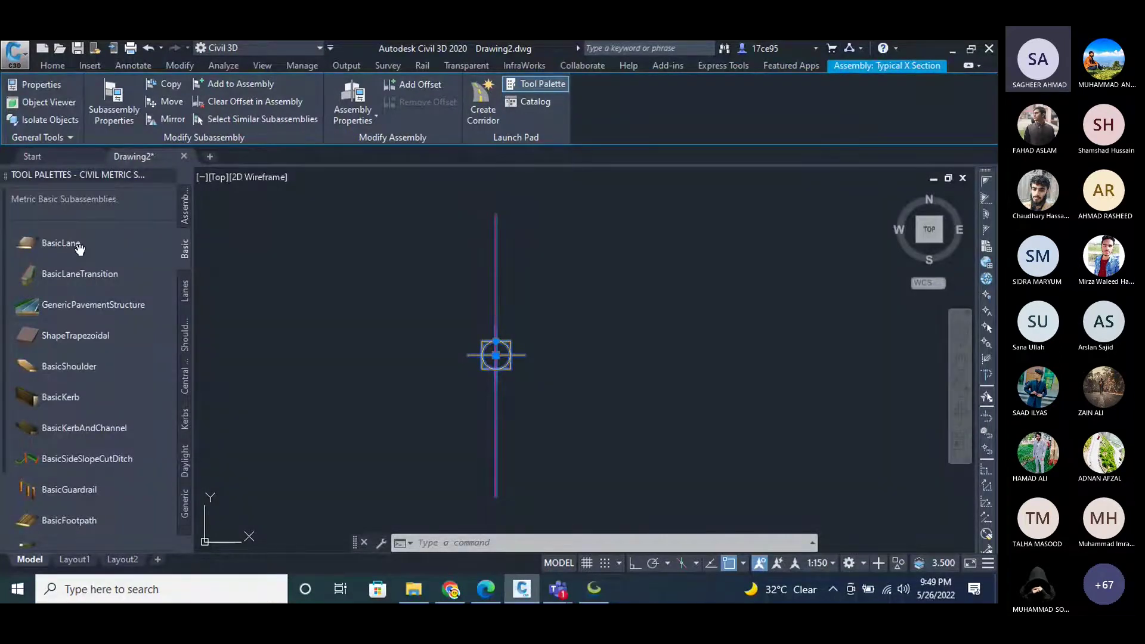
Attach a right-side BasicLane with 3.600 m width, 0.200 m depth and -2.00% slope to the assembly, plus a second one at its outer edge.
click(48, 244)
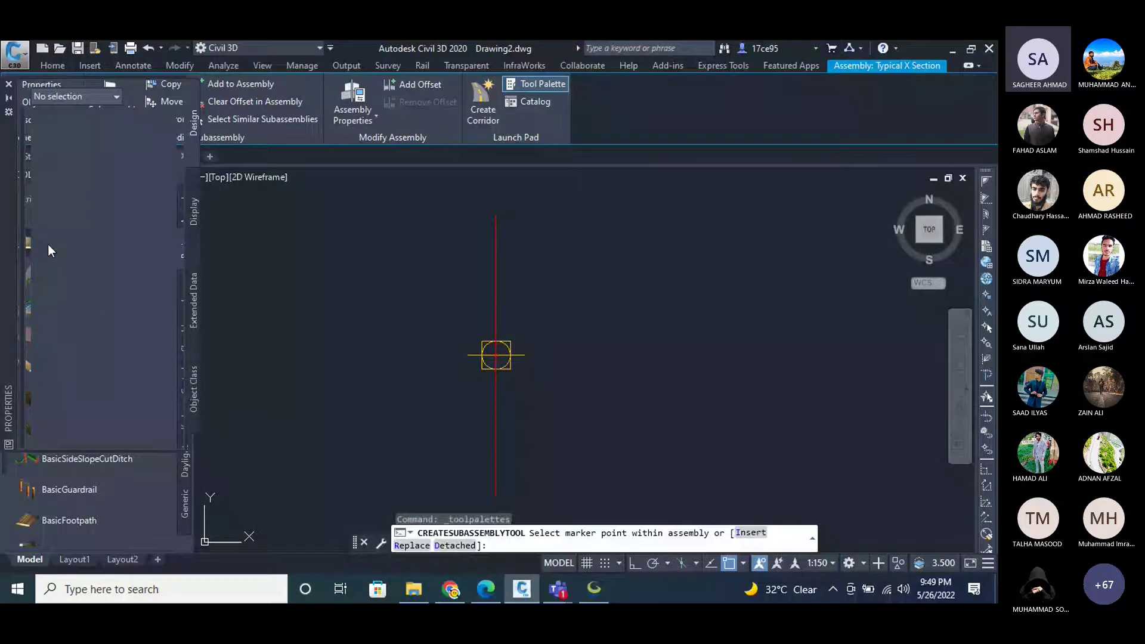
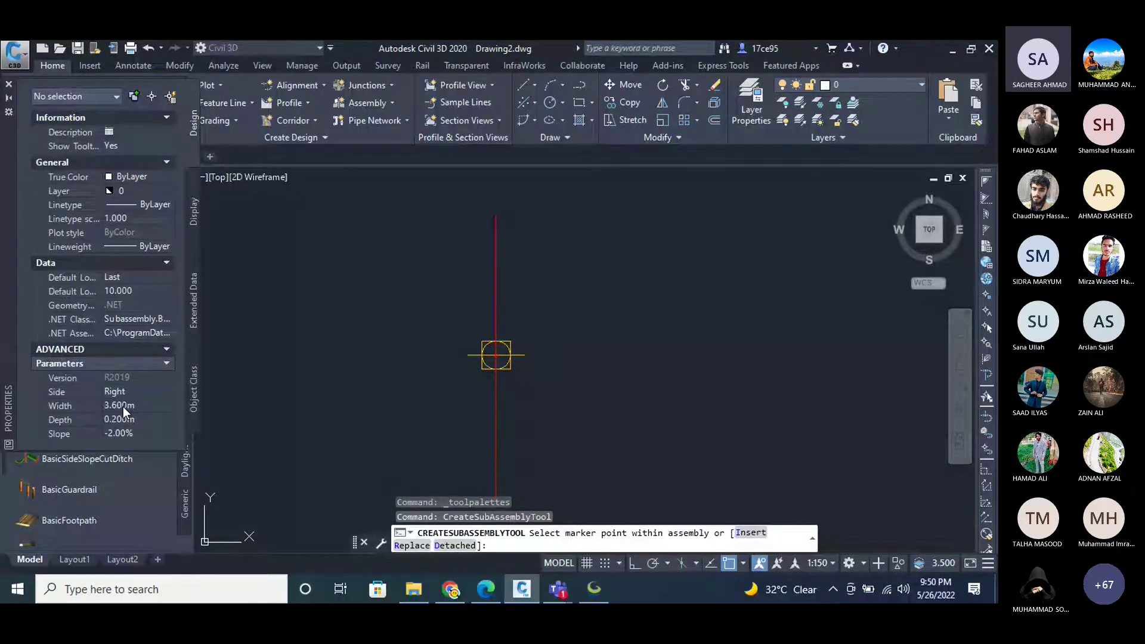
click(123, 406)
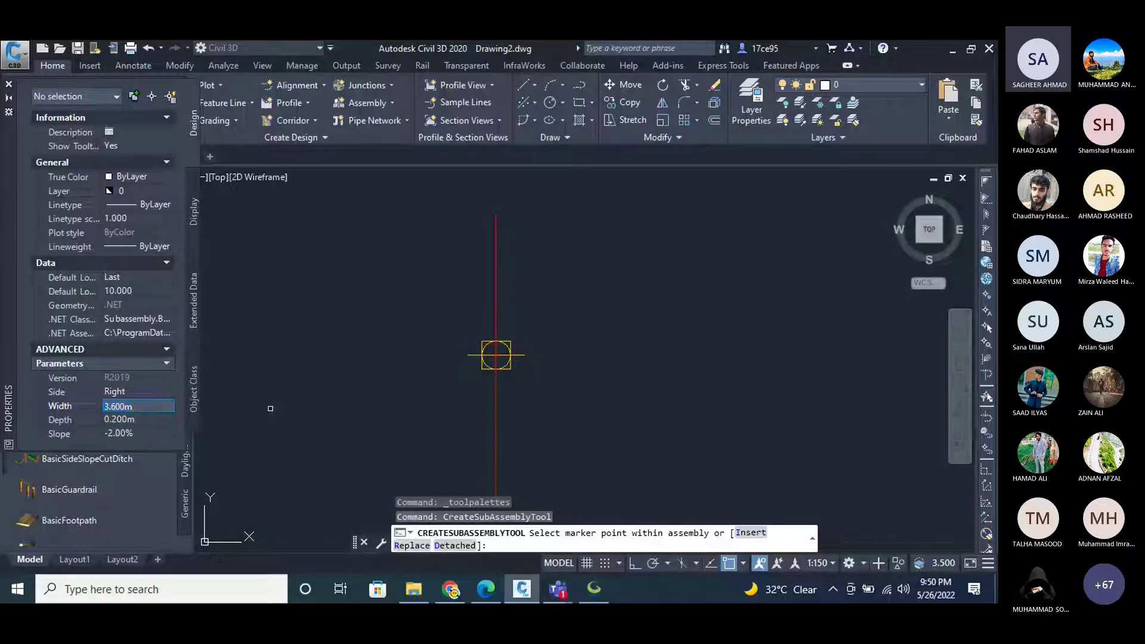
click(389, 395)
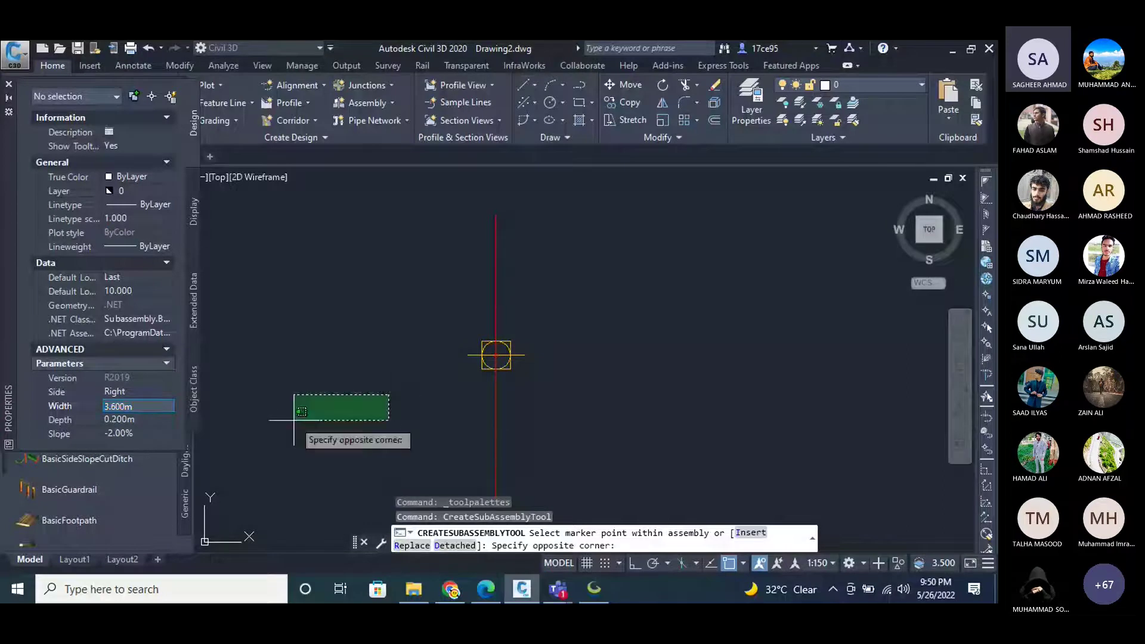
click(331, 403)
scroll(542, 360, up, 4)
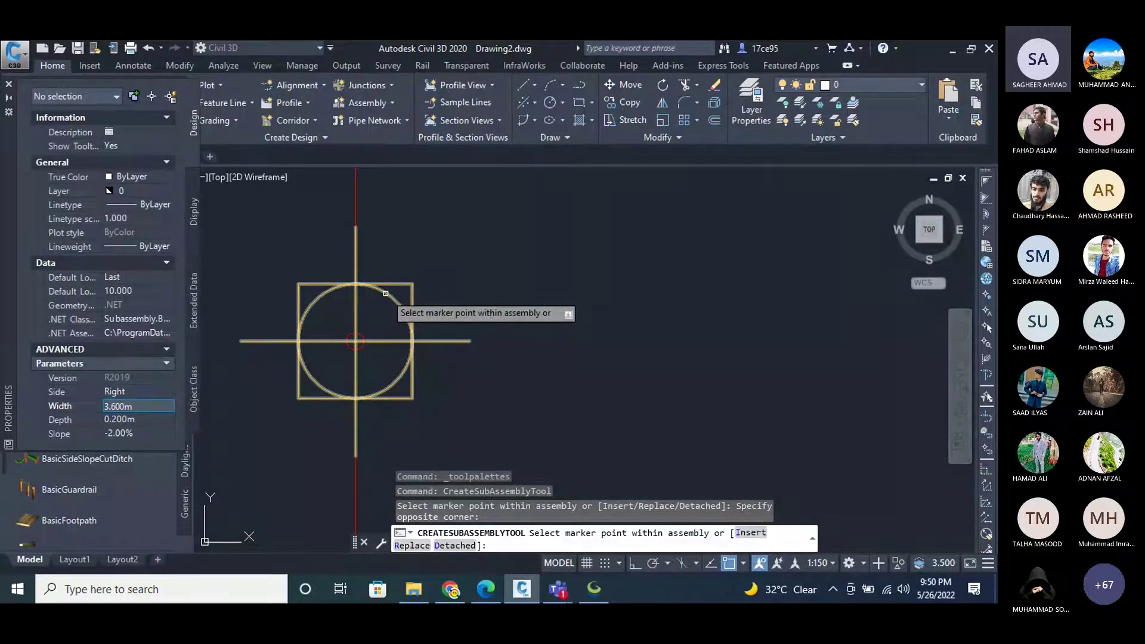
scroll(390, 296, down, 5)
click(405, 307)
scroll(593, 310, up, 5)
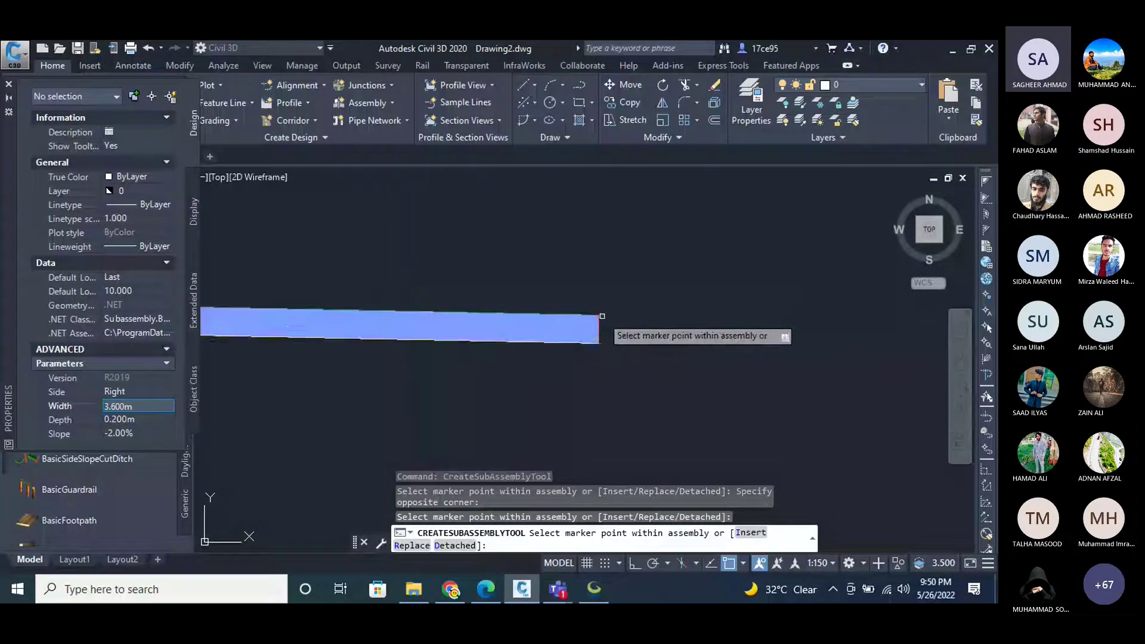
click(592, 311)
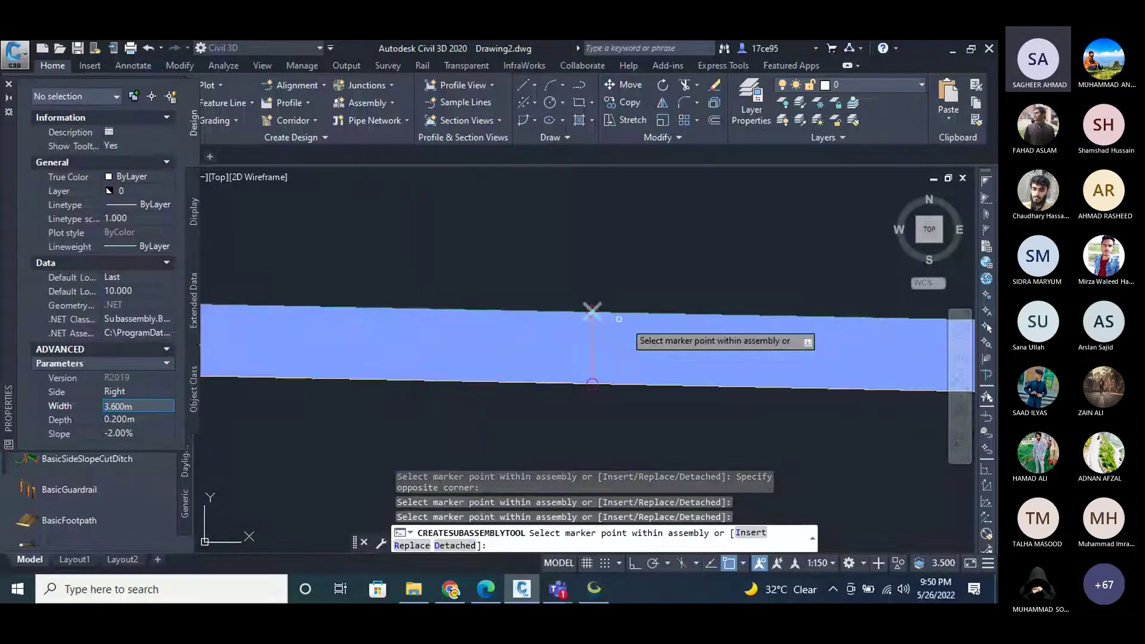
scroll(654, 368, down, 3)
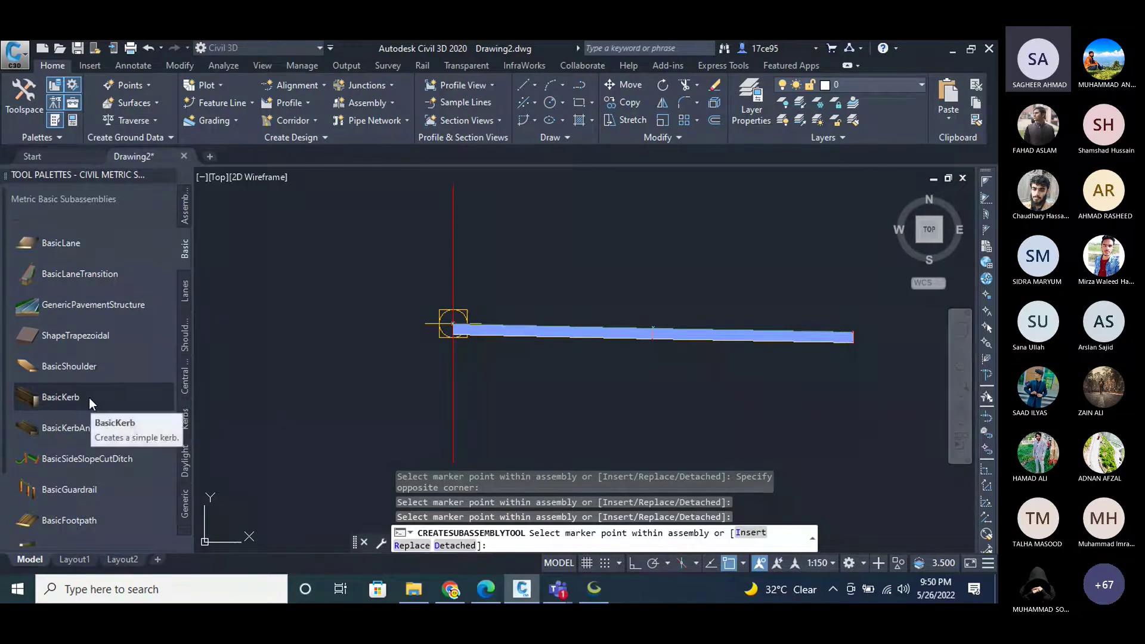
Display the Metric Lanes Subassemblies.
click(187, 301)
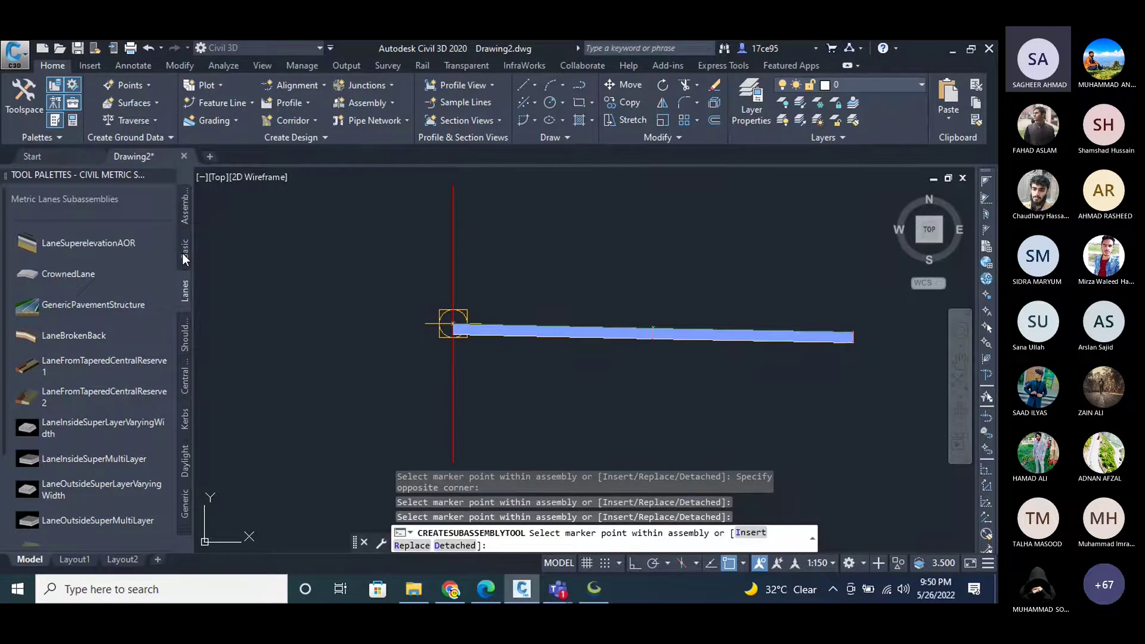
click(183, 253)
click(184, 298)
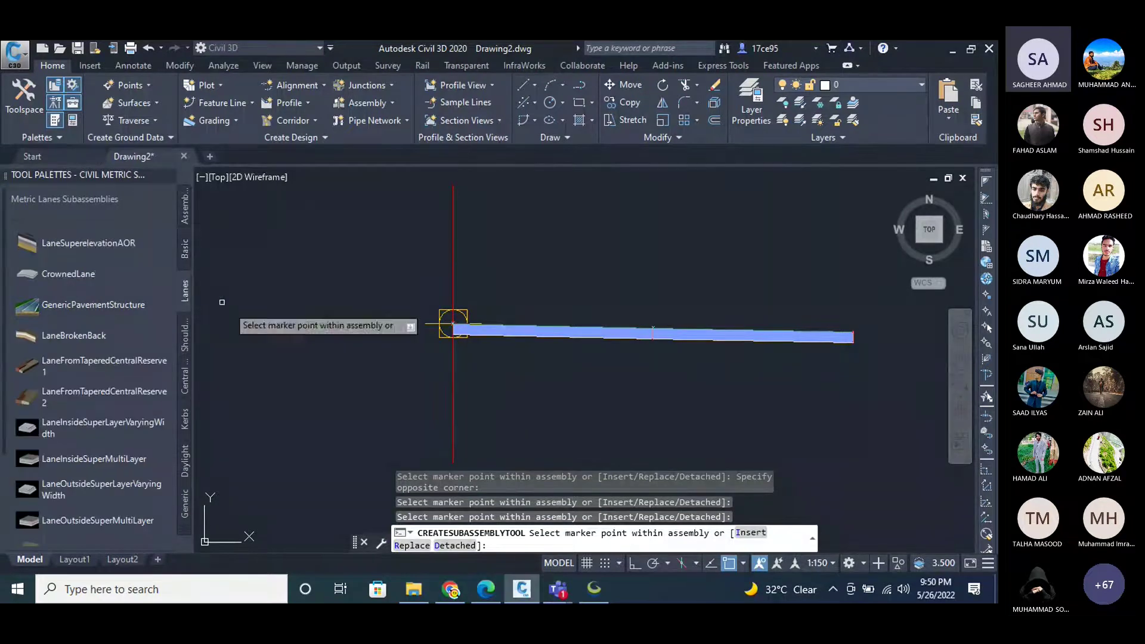
End the subassembly placement and delete both BasicLane subassemblies from the assembly.
key(Escape)
click(772, 250)
click(596, 424)
key(Delete)
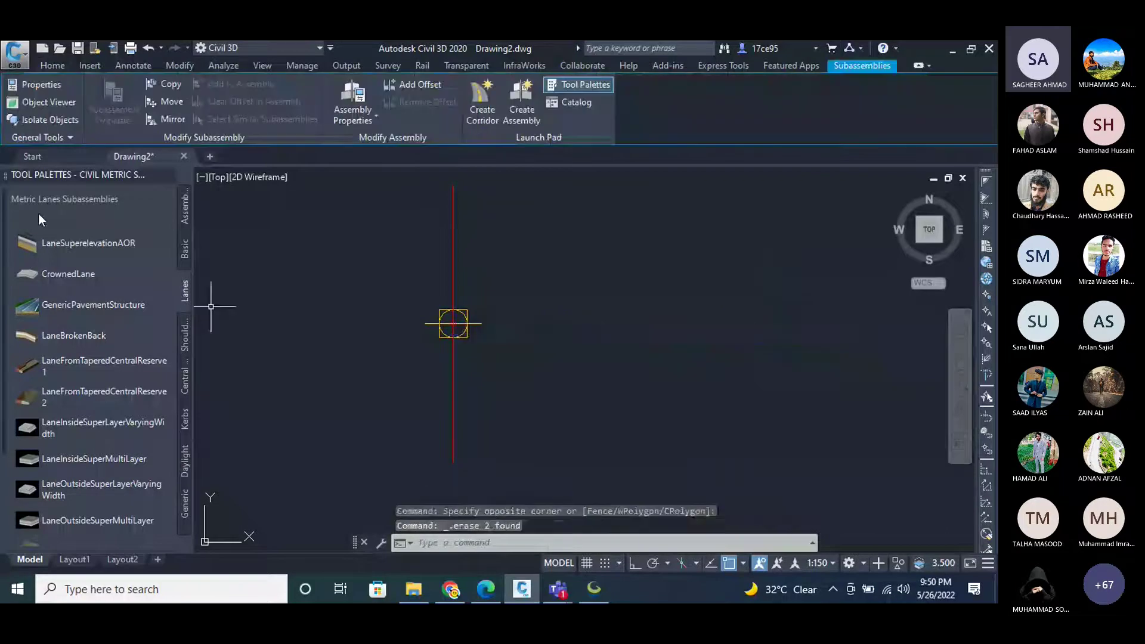
Attach a right-side LaneSuperelevationAOR with 3.600 m width and -2.00% slope to the assembly, plus a second one at its outer edge, and end the placement.
click(85, 242)
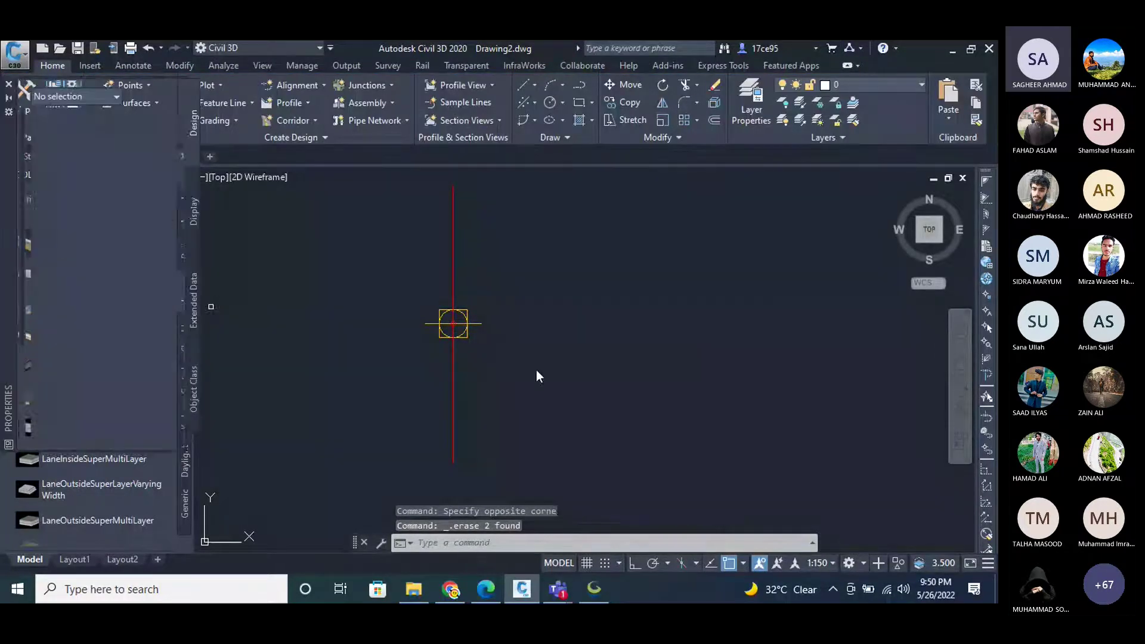
scroll(486, 334, up, 5)
click(397, 255)
scroll(480, 276, down, 3)
scroll(556, 296, up, 3)
scroll(555, 297, up, 2)
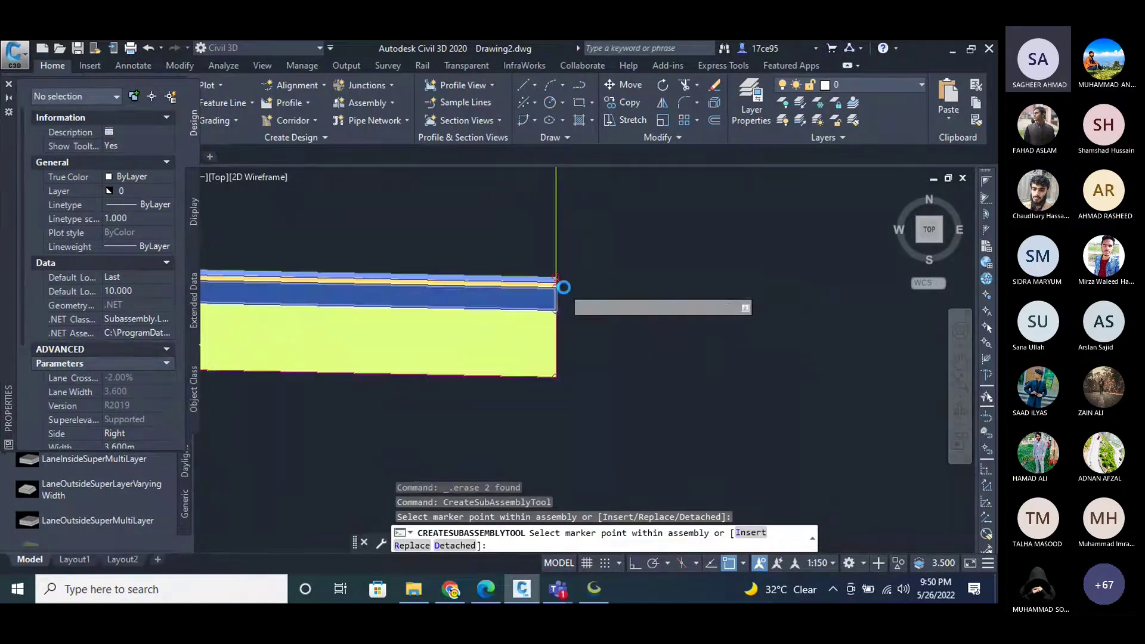
click(564, 287)
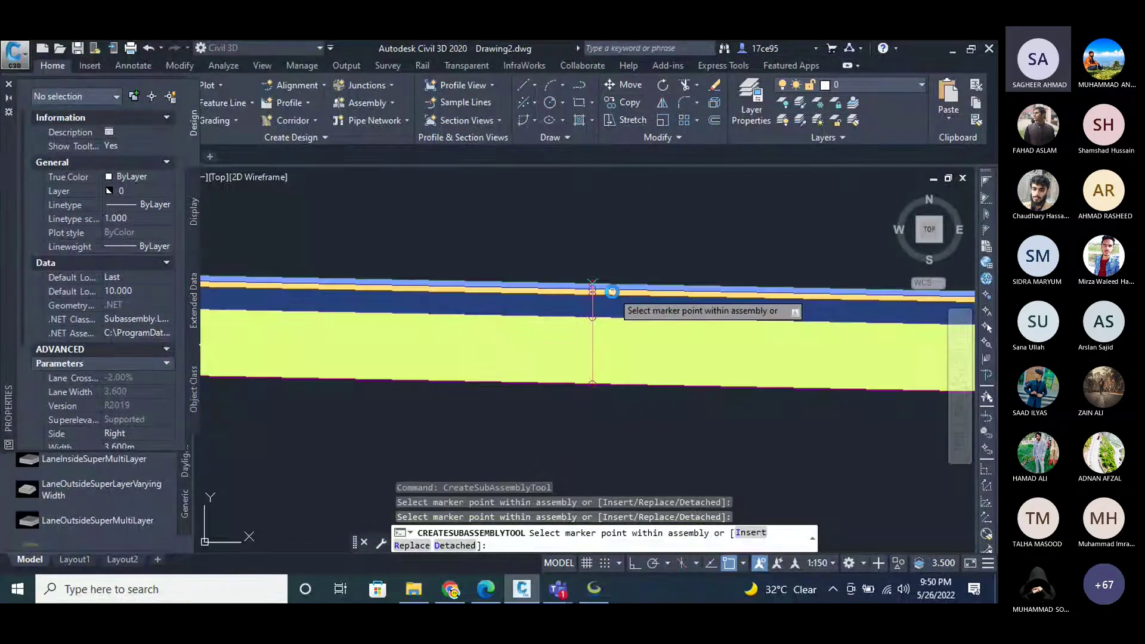
scroll(611, 291, down, 4)
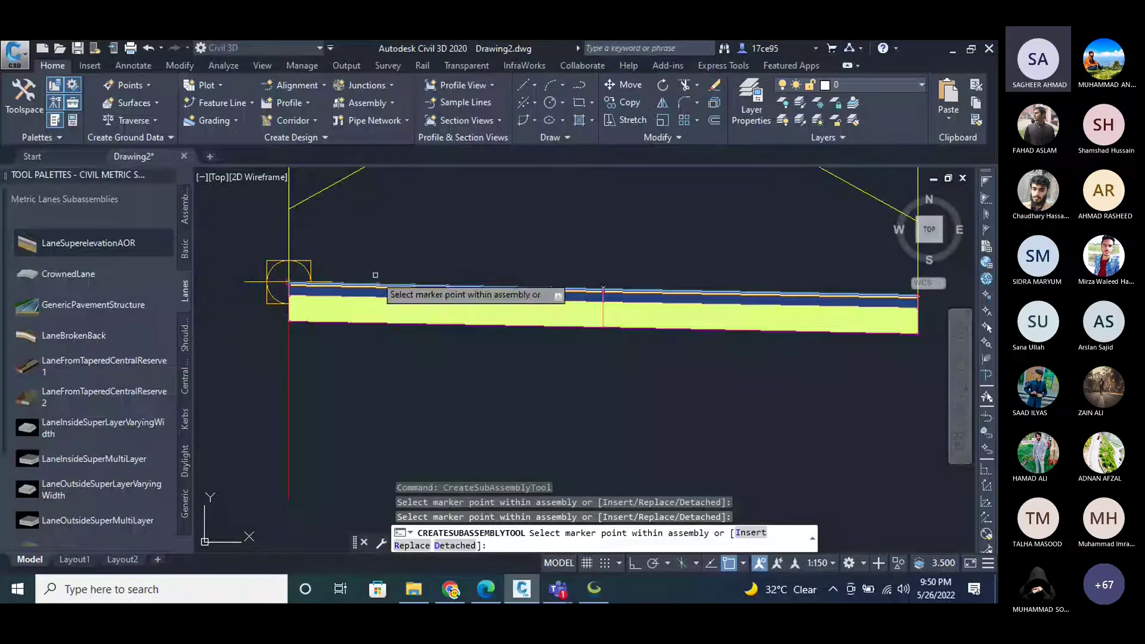
key(Escape)
Hide the tool palettes and open the properties of the inner LaneSuperelevationAOR subassembly.
click(496, 315)
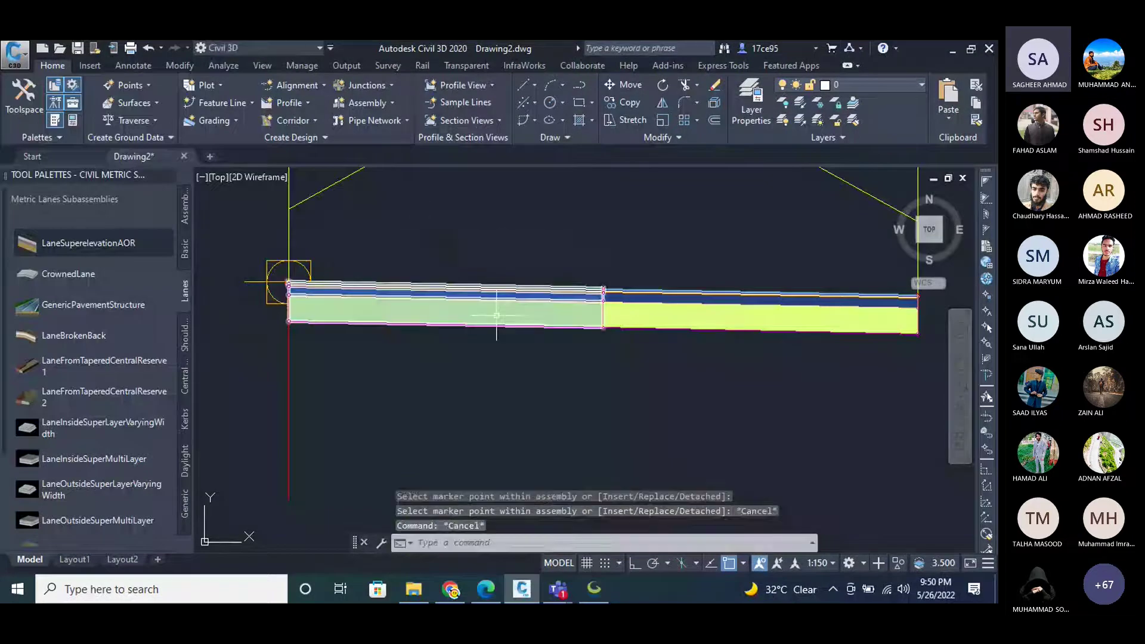
click(496, 315)
click(401, 243)
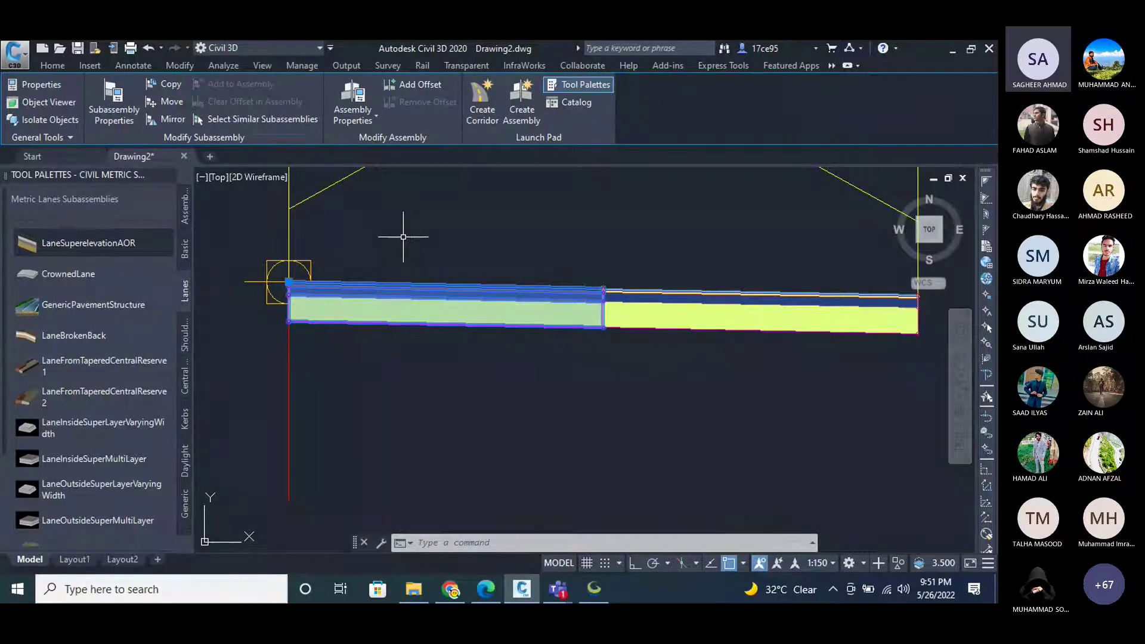
key(ctrl+3)
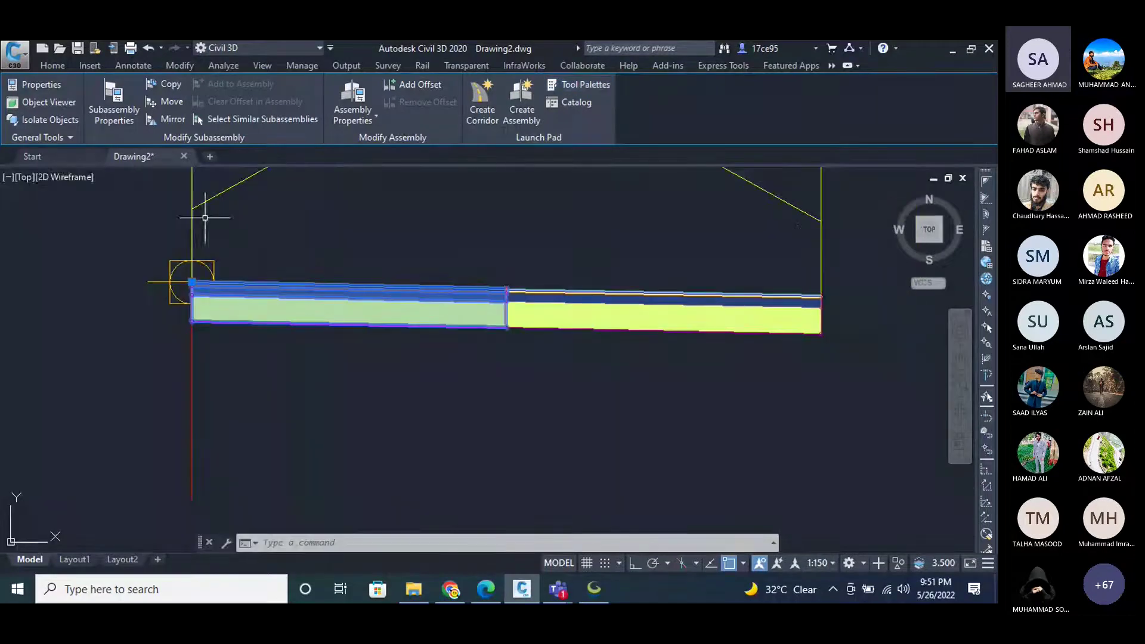
click(51, 88)
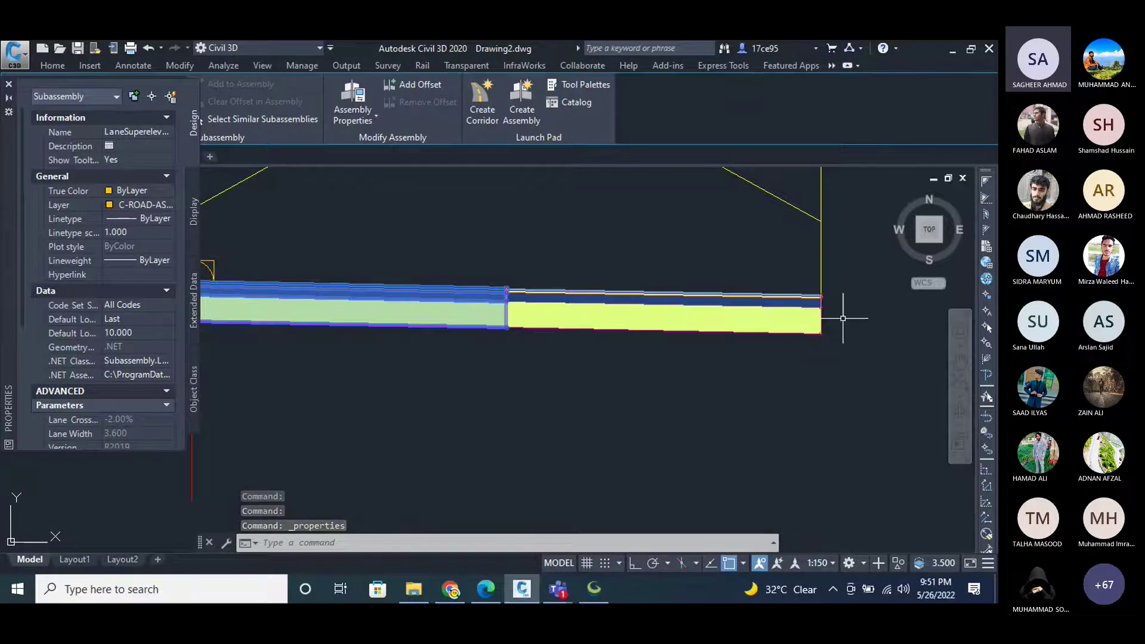
Examine the inner lane's width, slope, pave, base and sub-base depth parameters against the layers drawn in the section.
scroll(844, 317, up, 5)
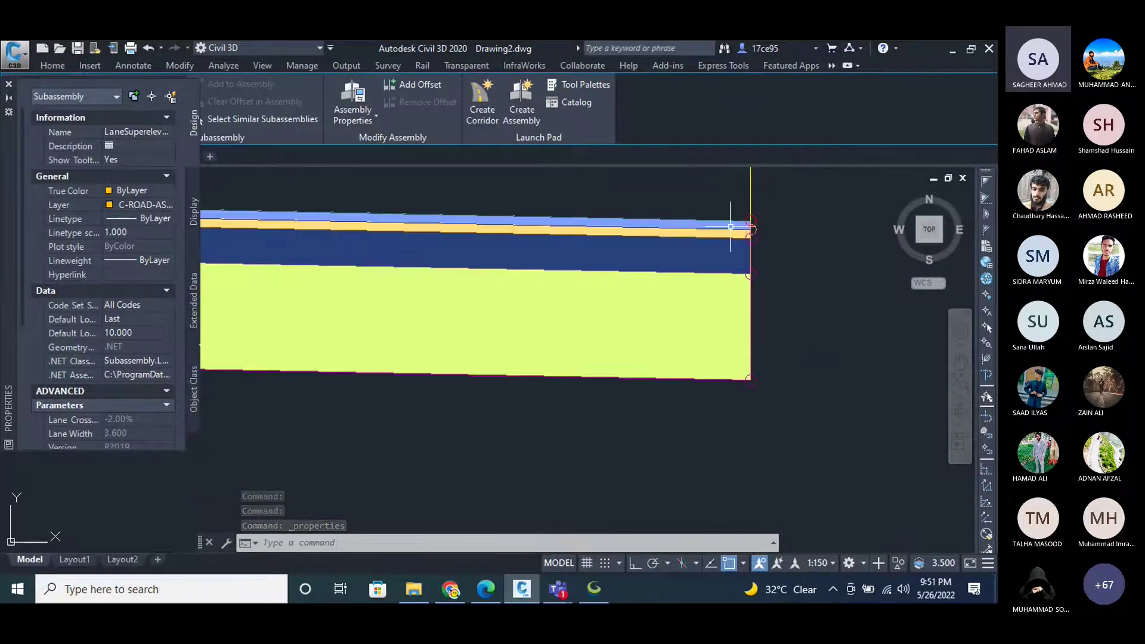
scroll(730, 227, up, 4)
scroll(802, 253, down, 5)
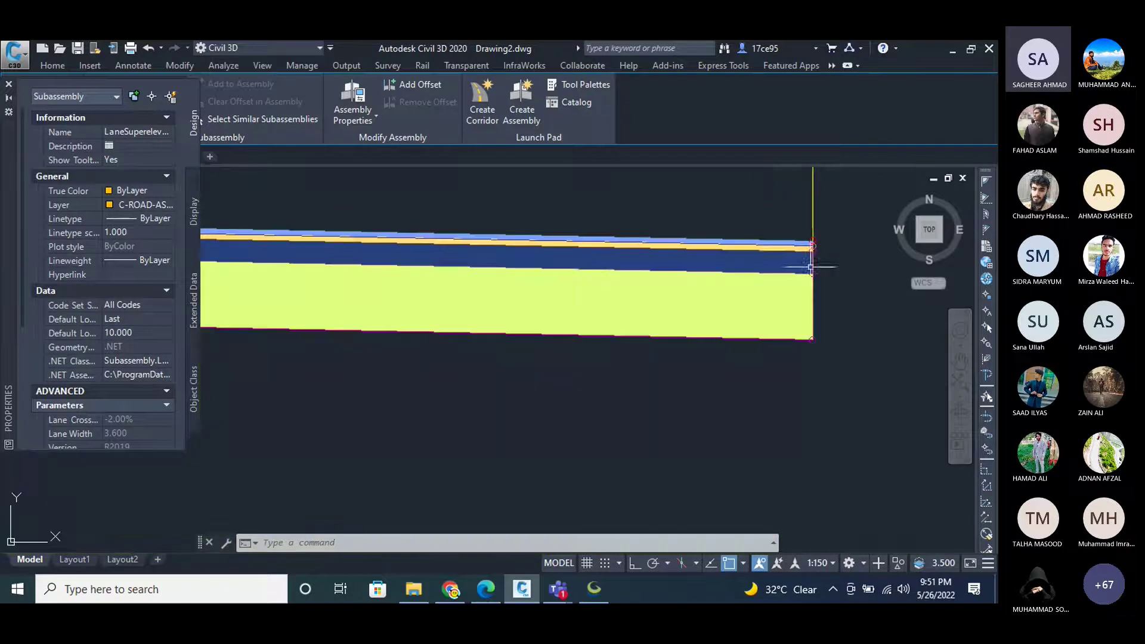
scroll(807, 244, up, 3)
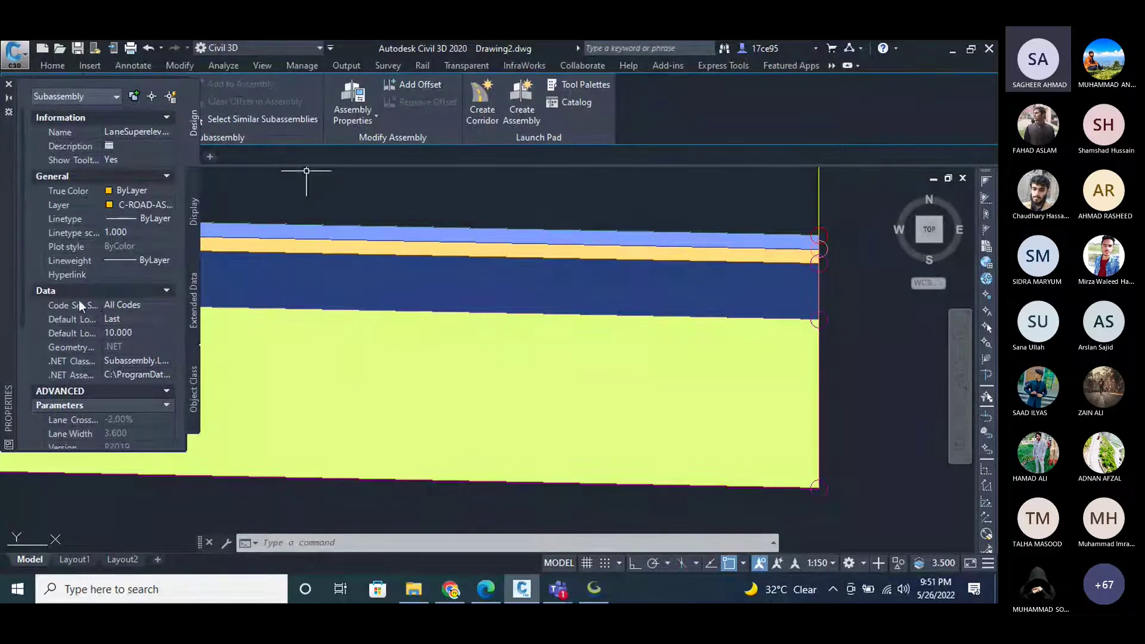
scroll(477, 262, down, 3)
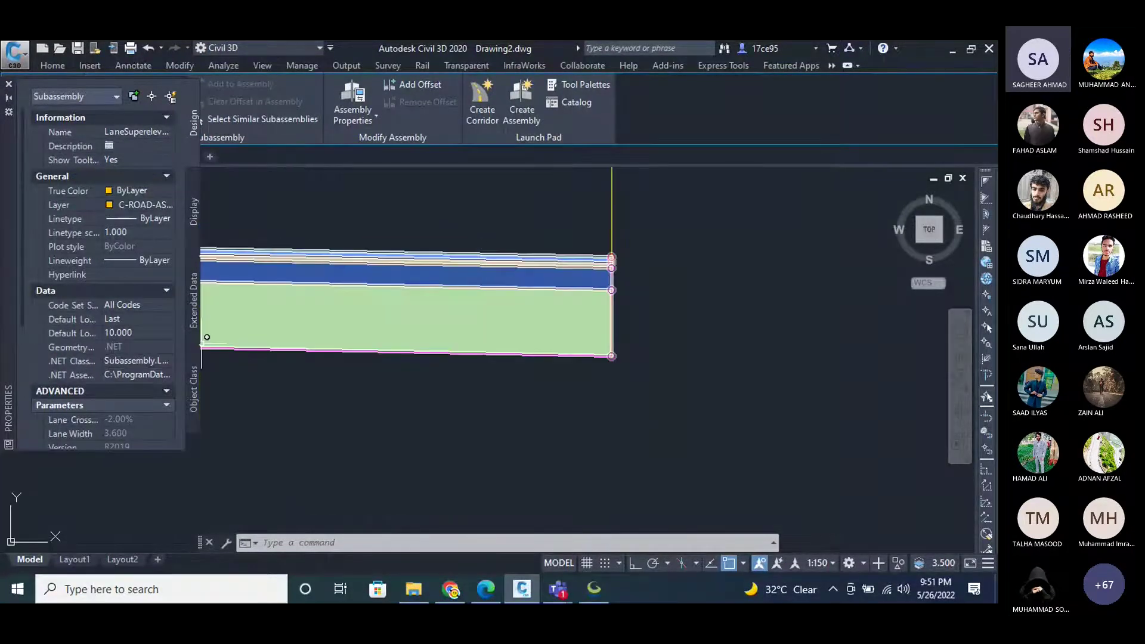
scroll(127, 386, down, 4)
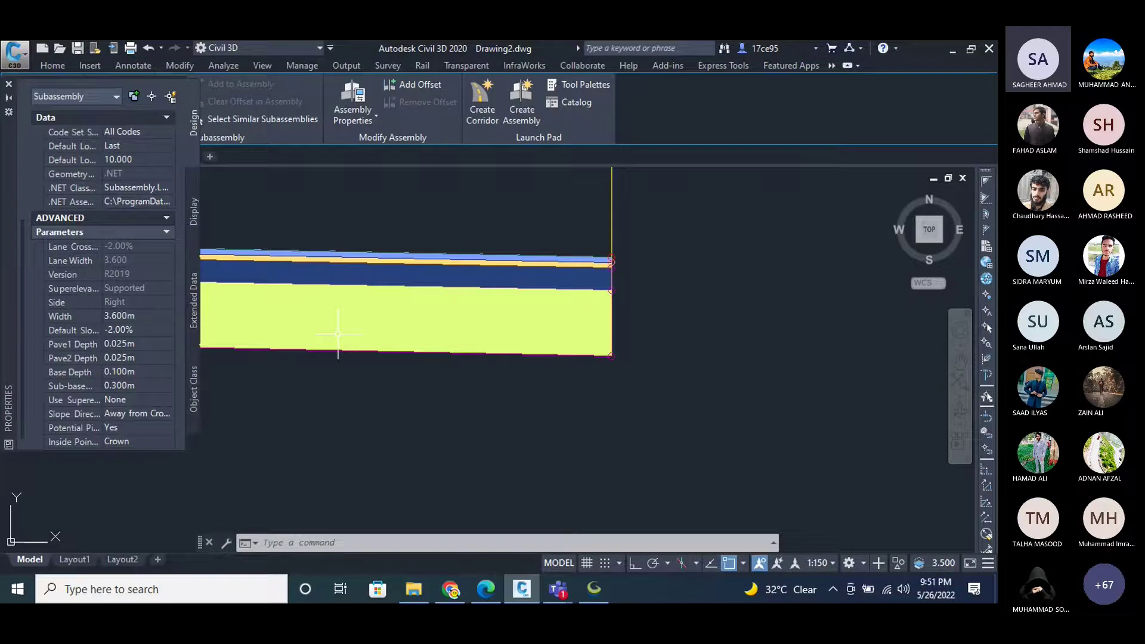
scroll(634, 324, down, 3)
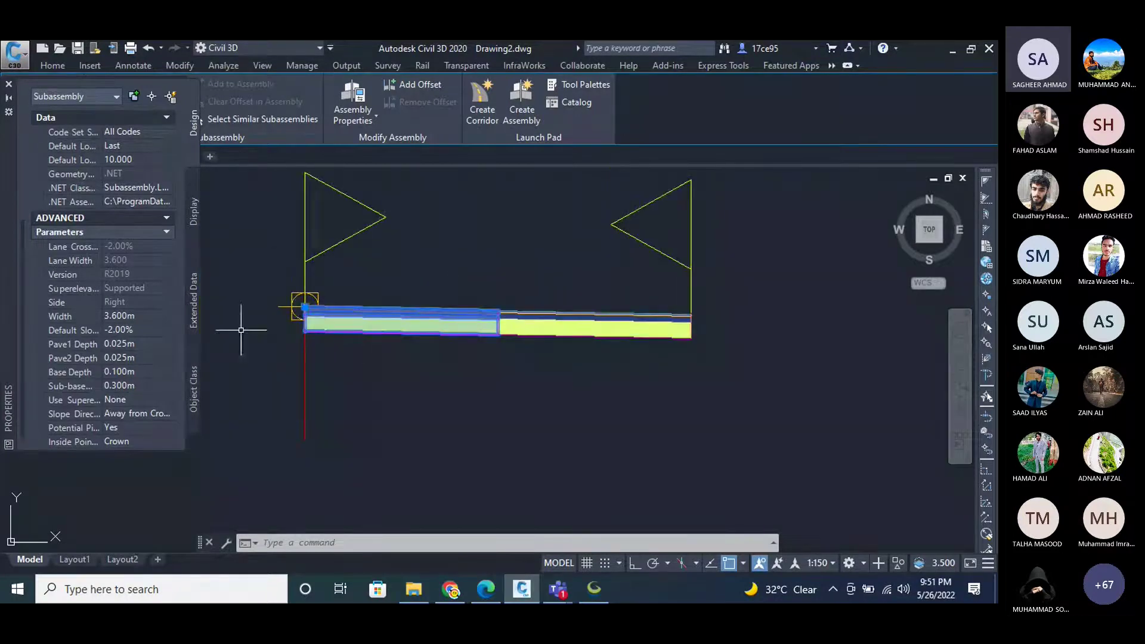
scroll(305, 329, up, 3)
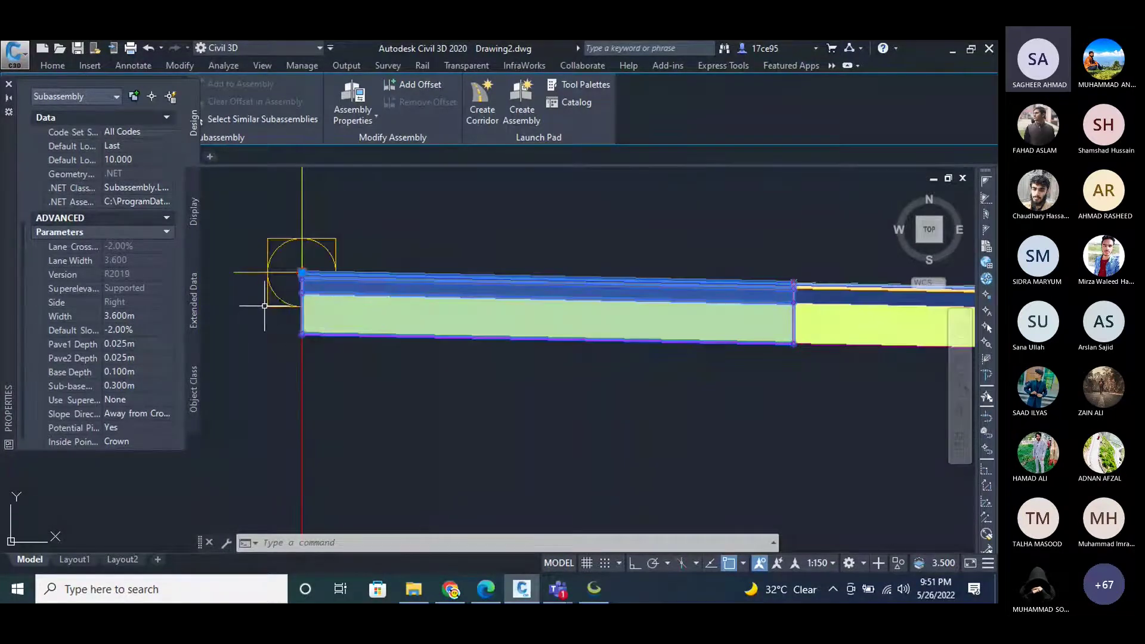
mouse_move(270, 291)
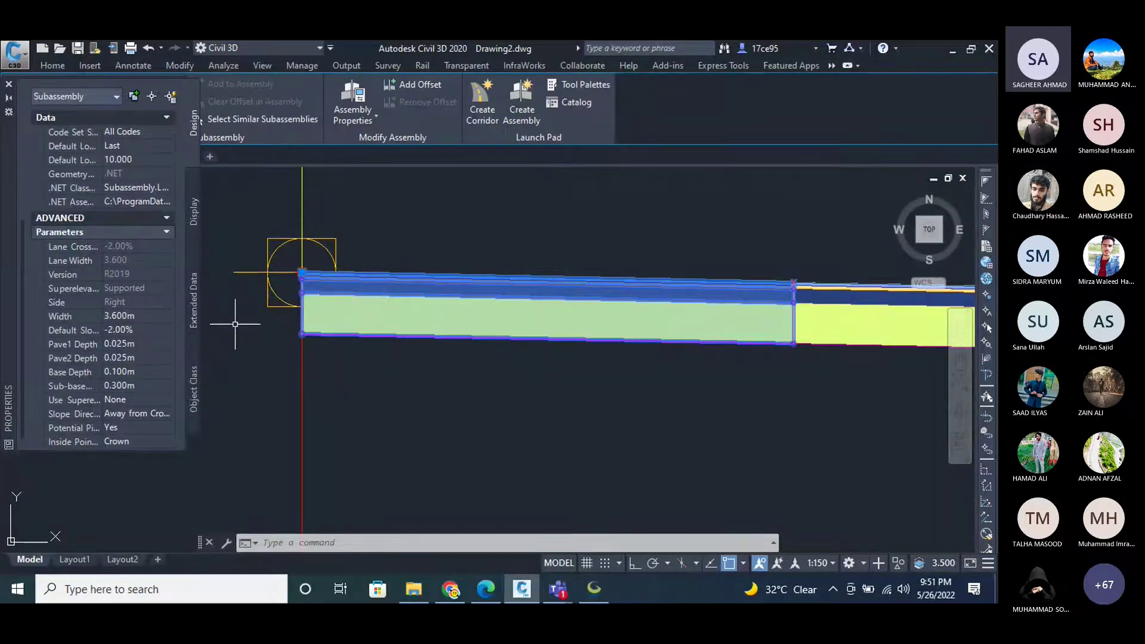
scroll(293, 298, down, 2)
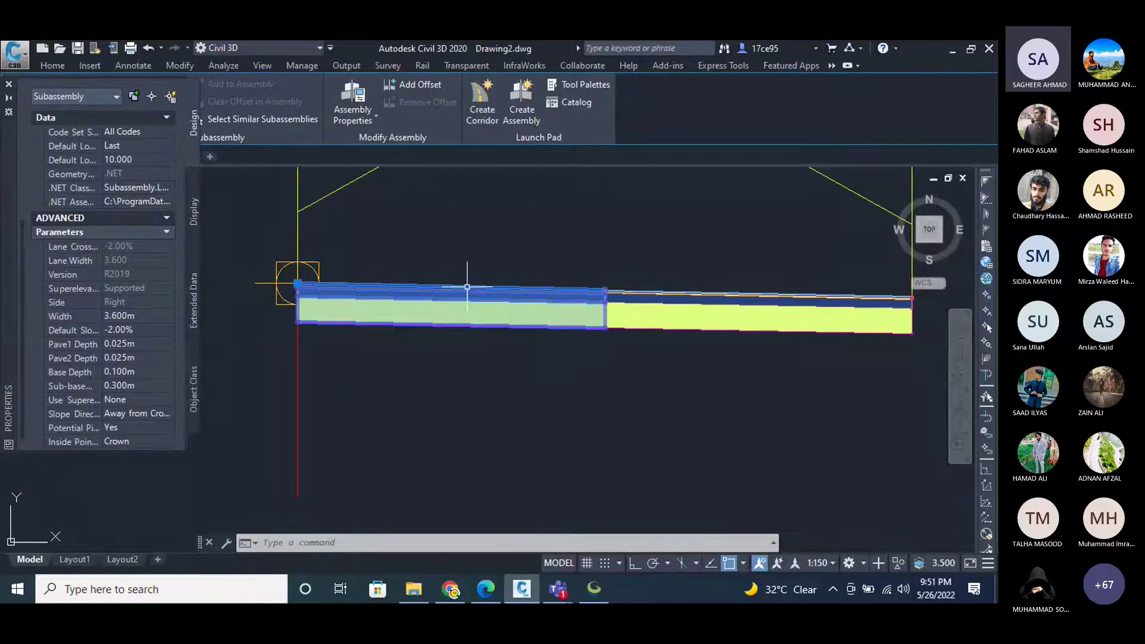
scroll(280, 281, up, 5)
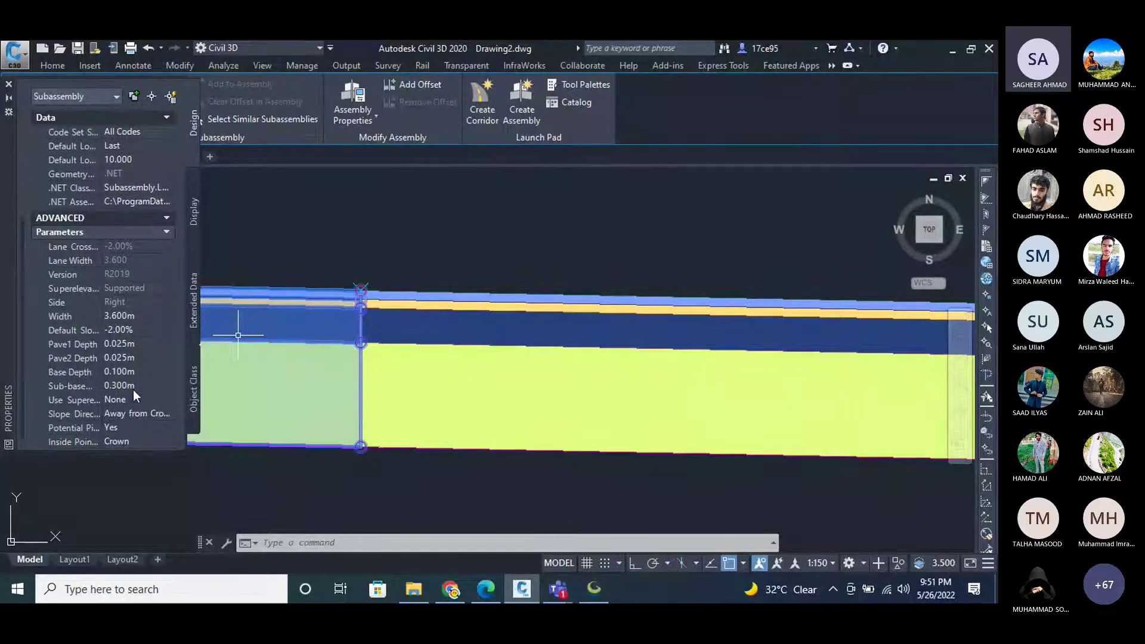
scroll(572, 268, down, 5)
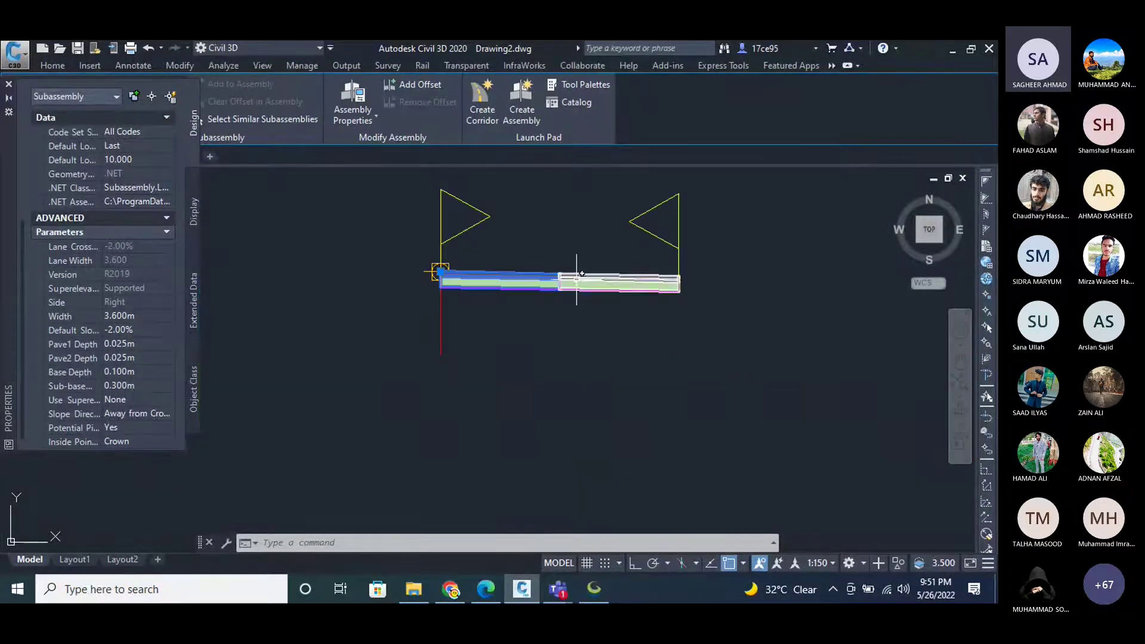
scroll(505, 284, up, 4)
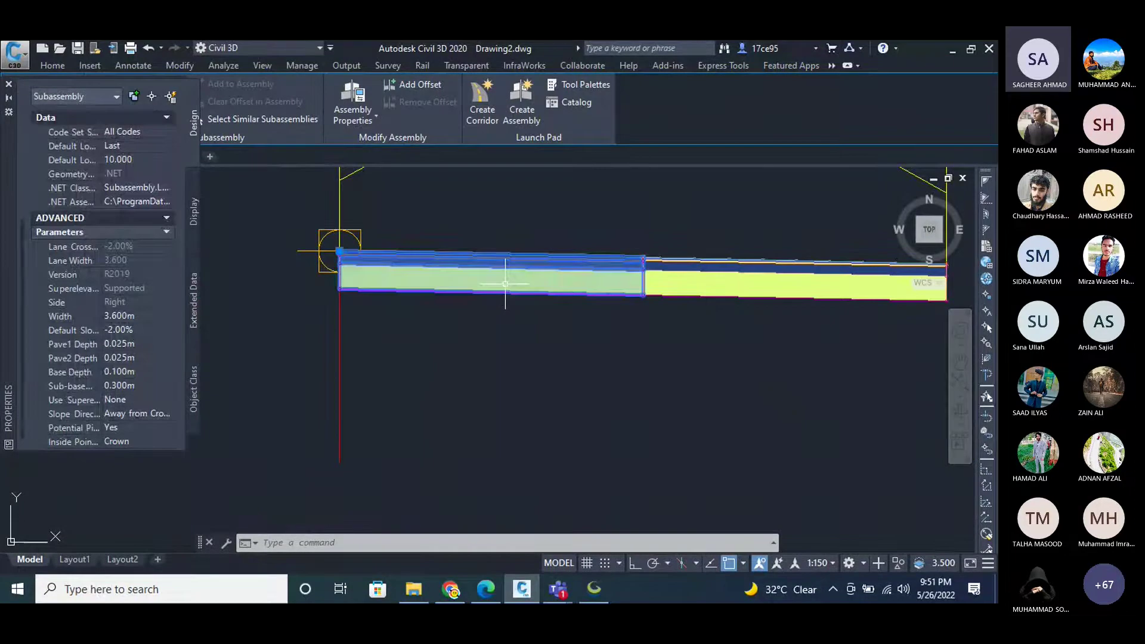
Deselect the inner lane and review the parameters of the outer LaneSuperelevationAOR subassembly.
key(Escape)
key(Escape)
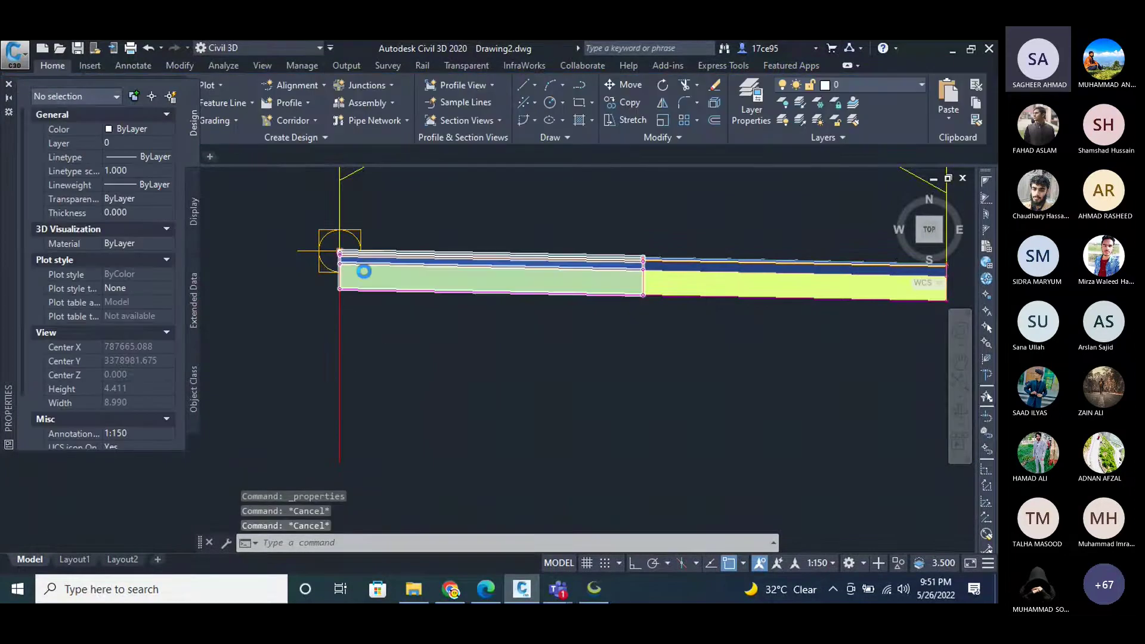
scroll(360, 272, up, 6)
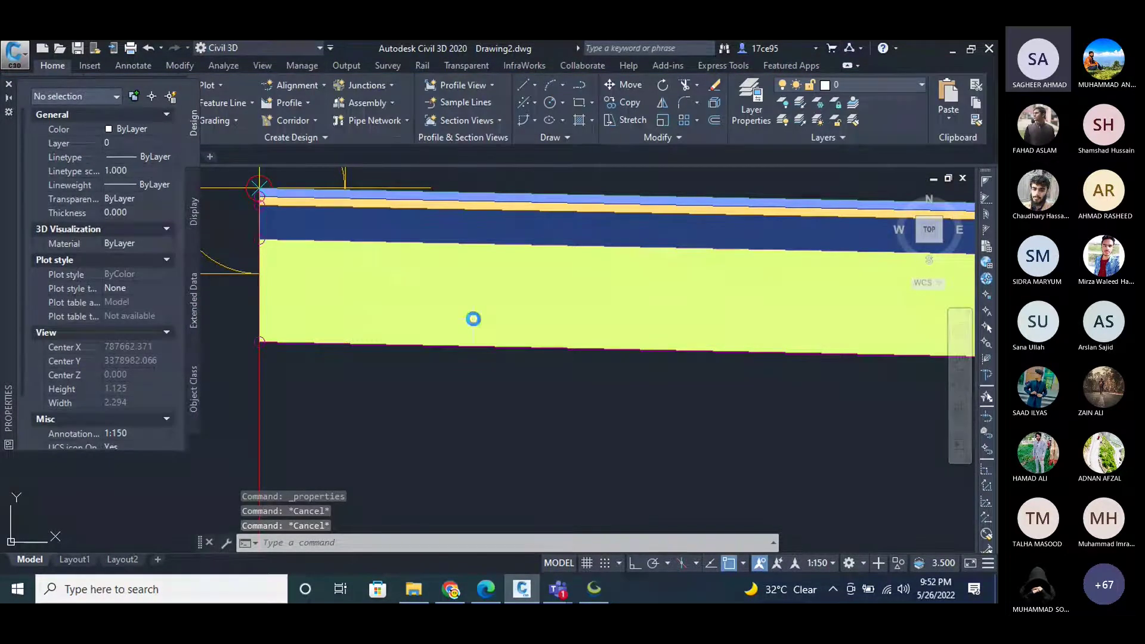
scroll(470, 317, down, 6)
click(558, 309)
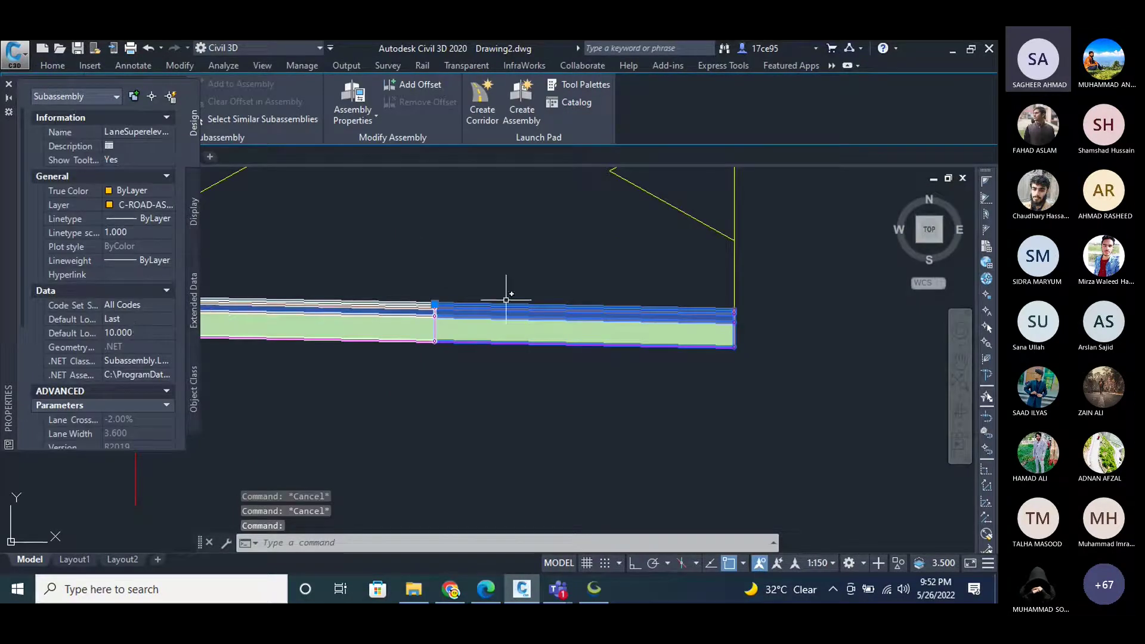
scroll(130, 353, down, 5)
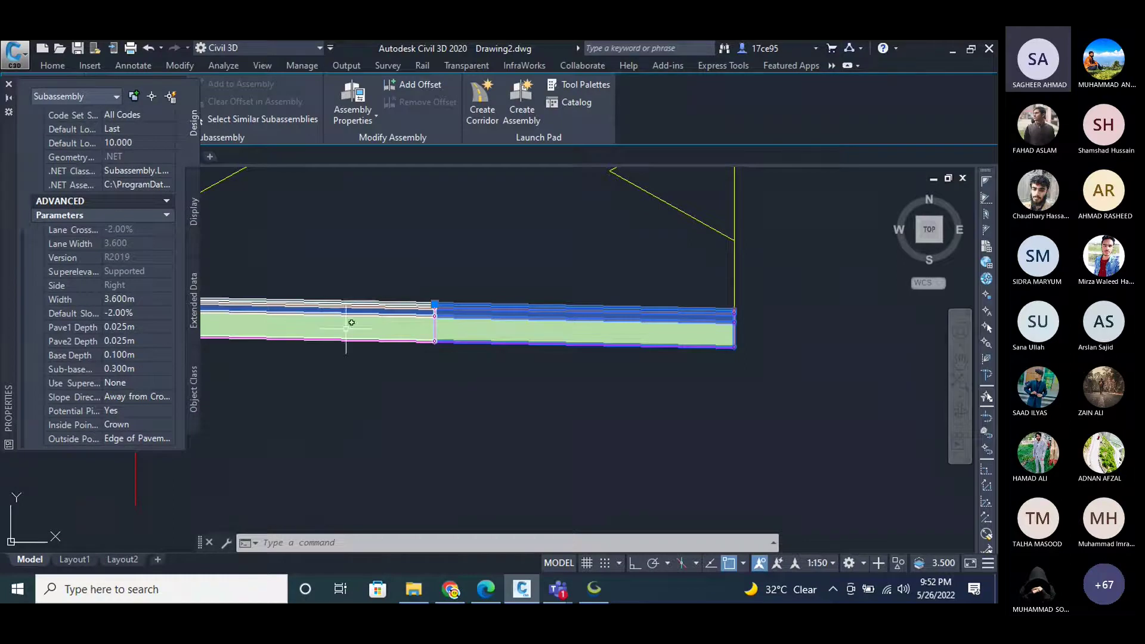
Add the inner lane to the selection, review both lanes' shared parameters, and close the properties and clear the selection.
click(356, 277)
click(293, 383)
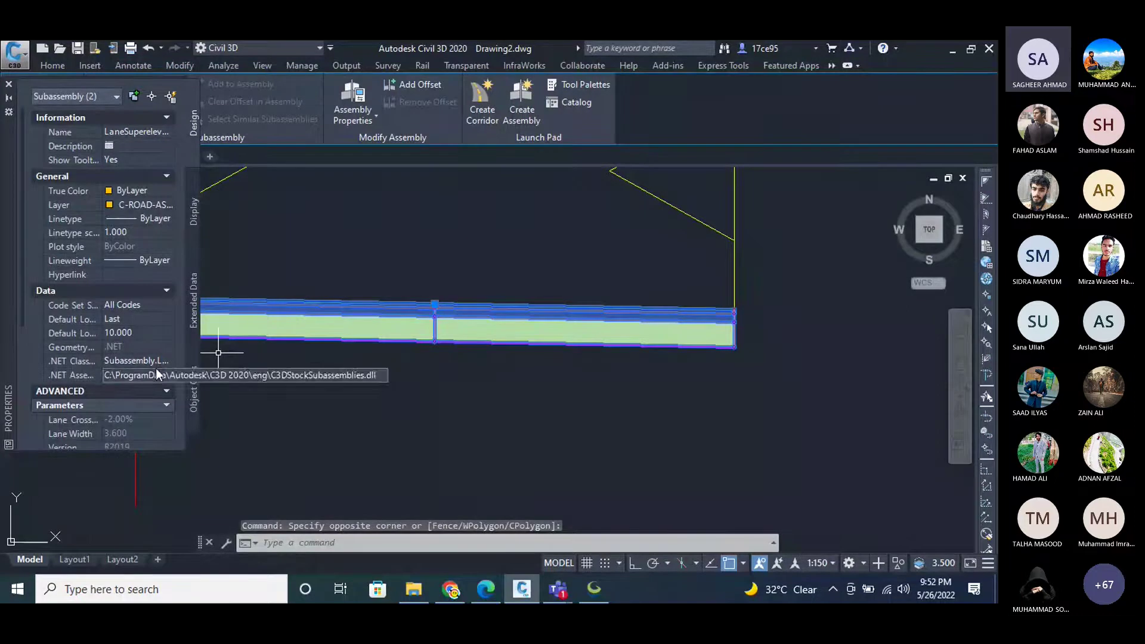
scroll(130, 402, down, 5)
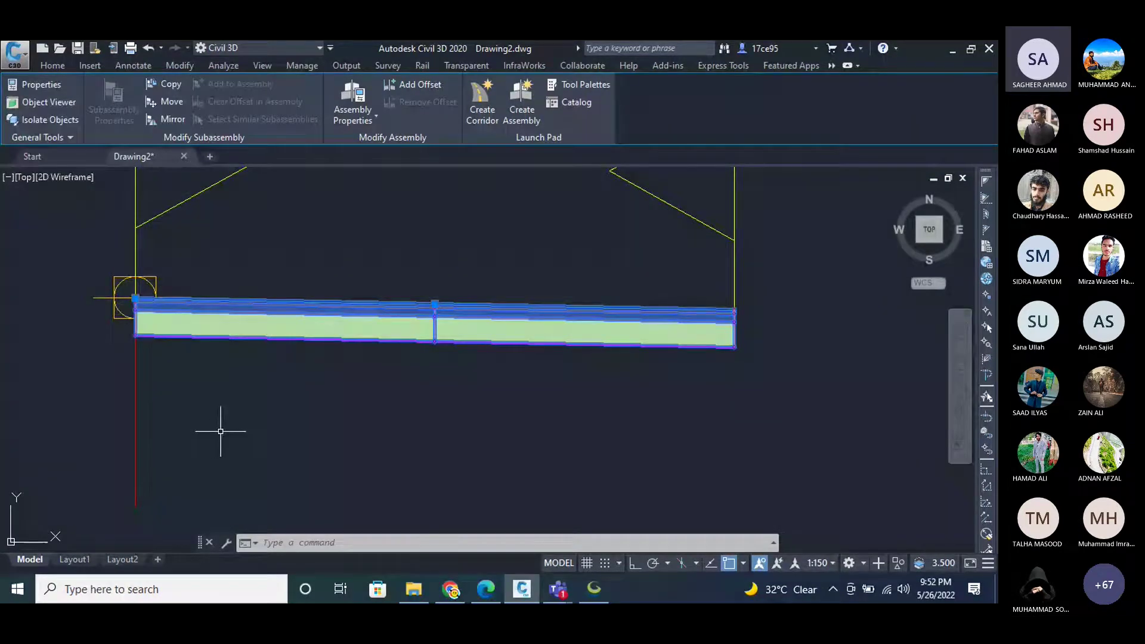
key(Escape)
key(Escape)
key(Escape)
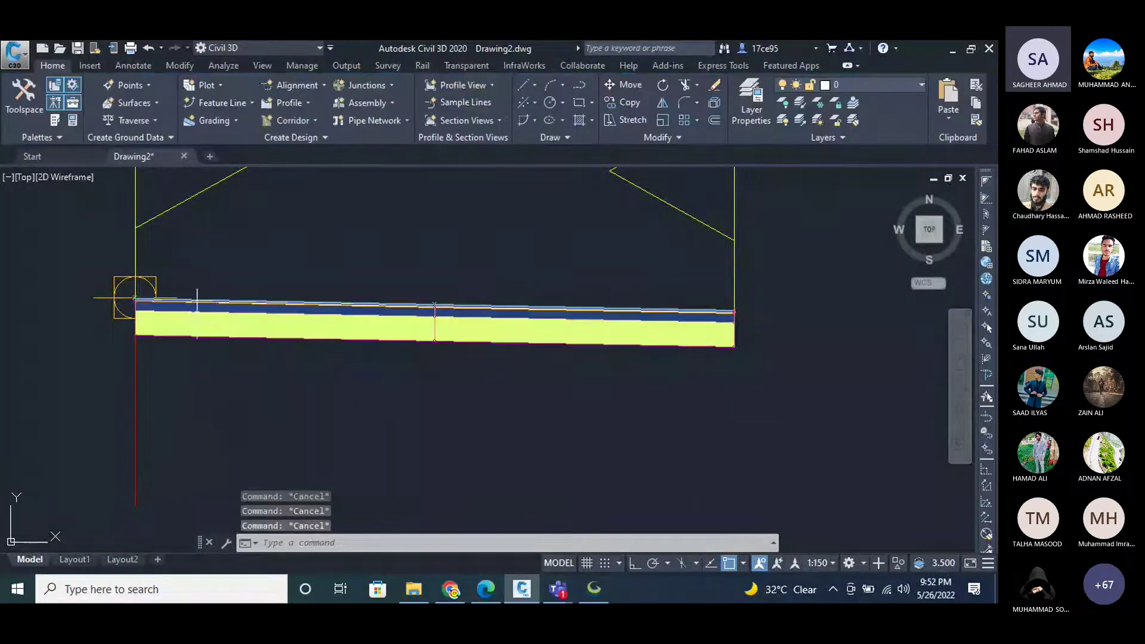
Examine the pavement, base and sub-base layers along both lanes of the assembly.
scroll(165, 302, up, 4)
scroll(165, 301, up, 4)
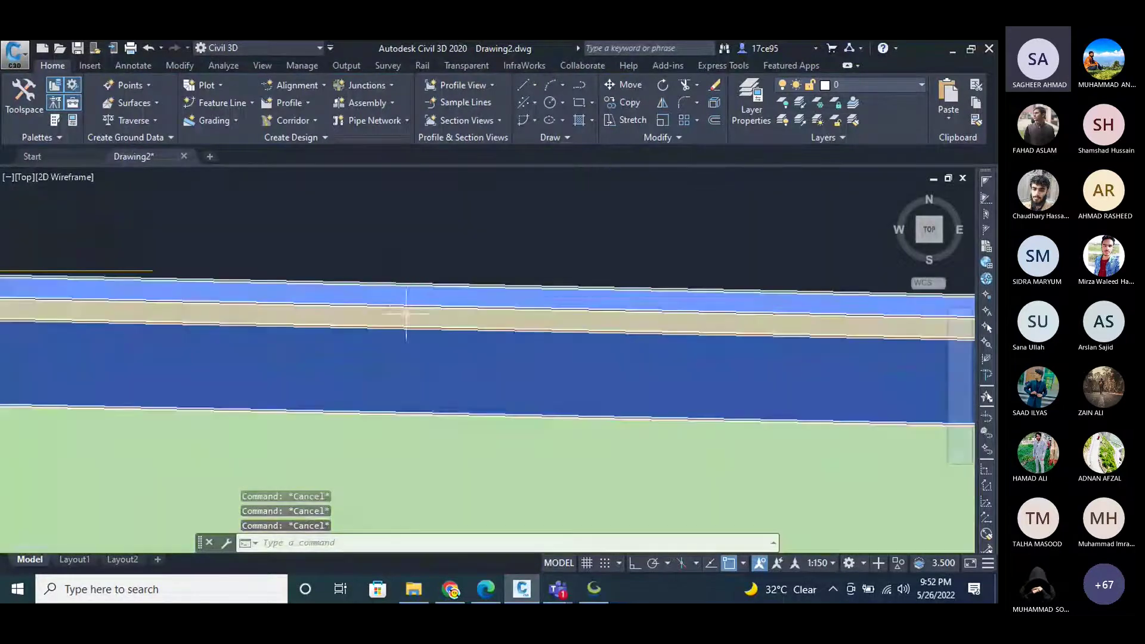
scroll(512, 301, down, 6)
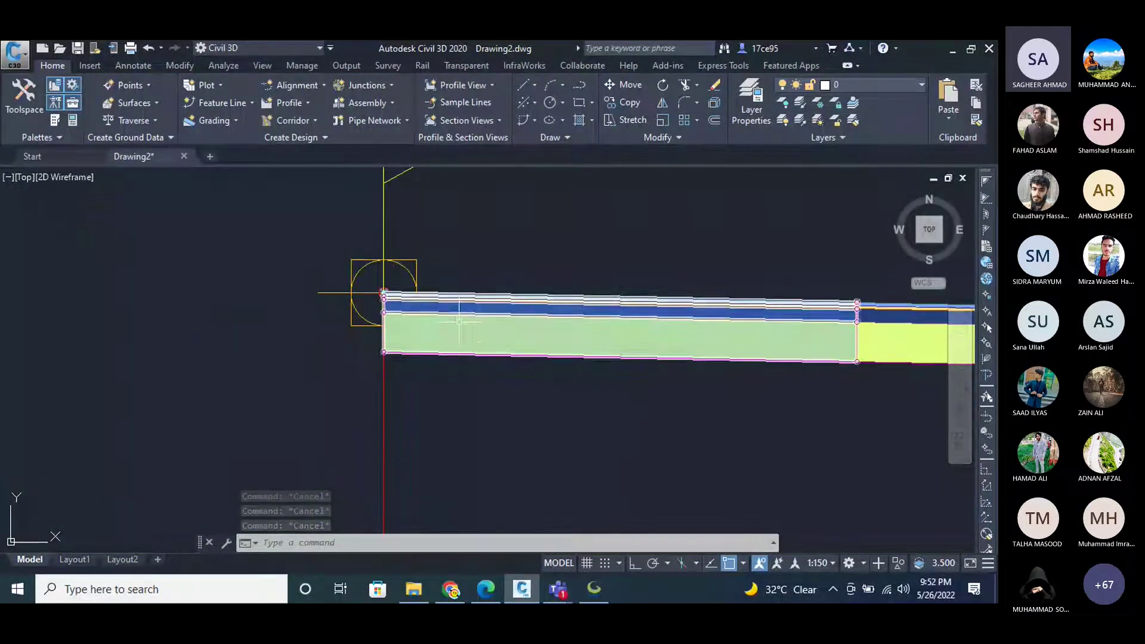
scroll(352, 348, down, 3)
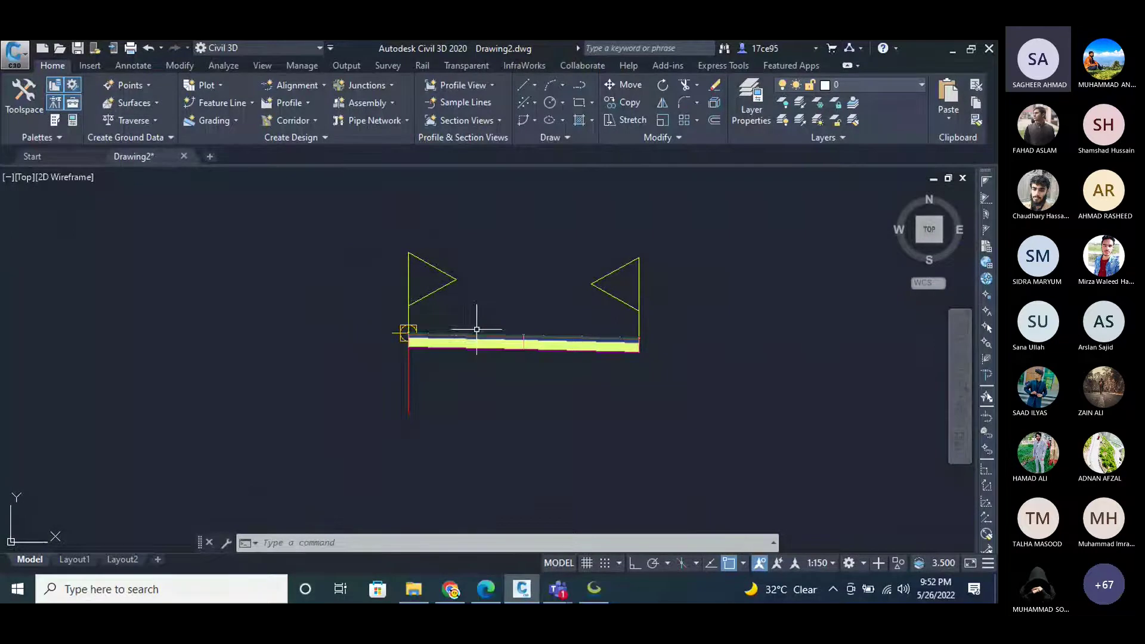
scroll(756, 327, up, 3)
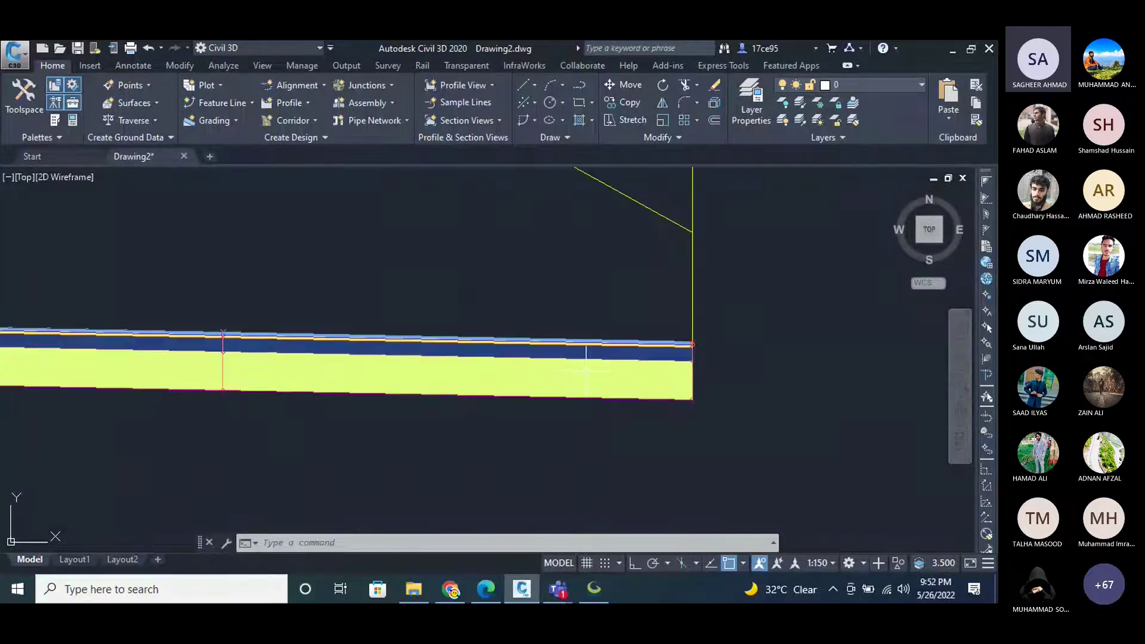
key(Escape)
key(Escape)
scroll(503, 346, down, 3)
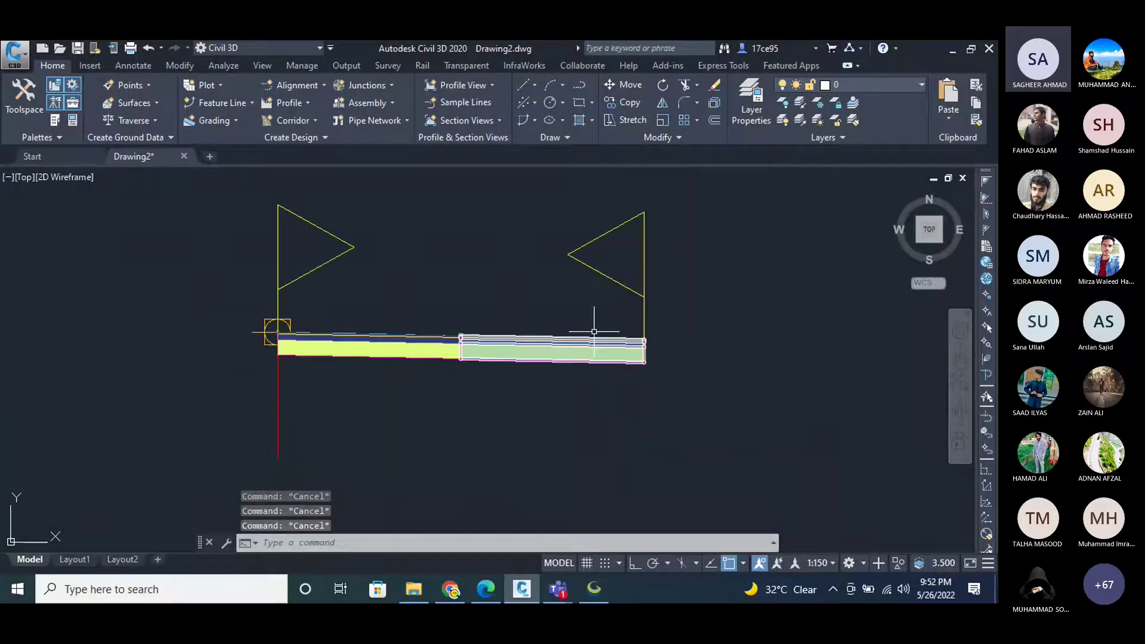
scroll(595, 324, up, 3)
click(576, 360)
key(Escape)
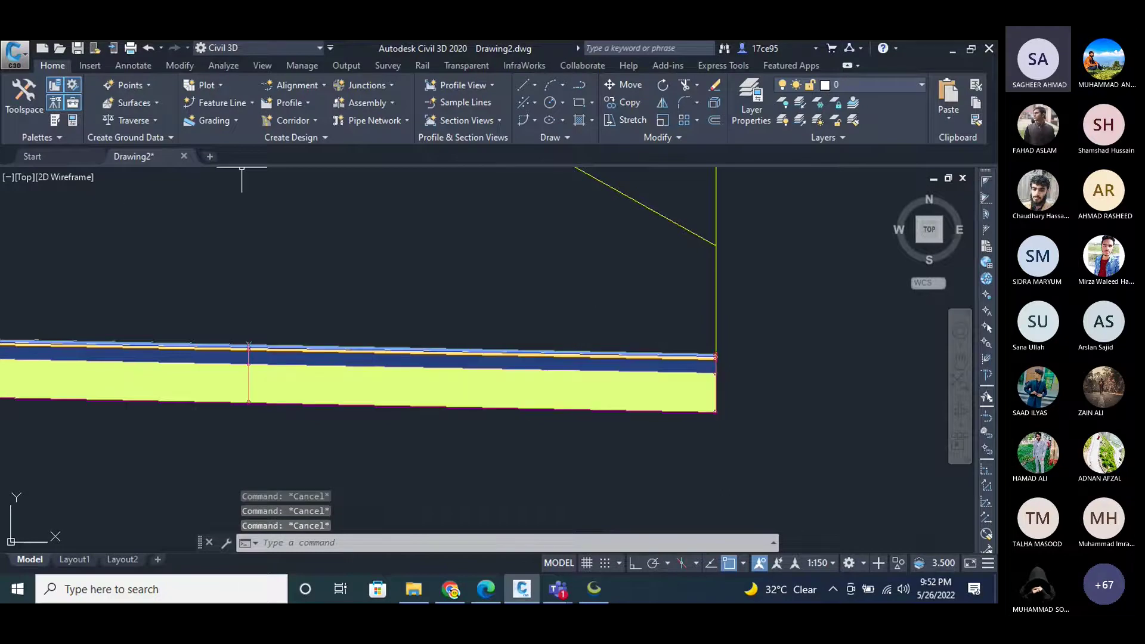
Select the inner lane and redisplay the Metric Lanes Subassemblies tool palette.
scroll(715, 344, down, 2)
scroll(715, 344, down, 2)
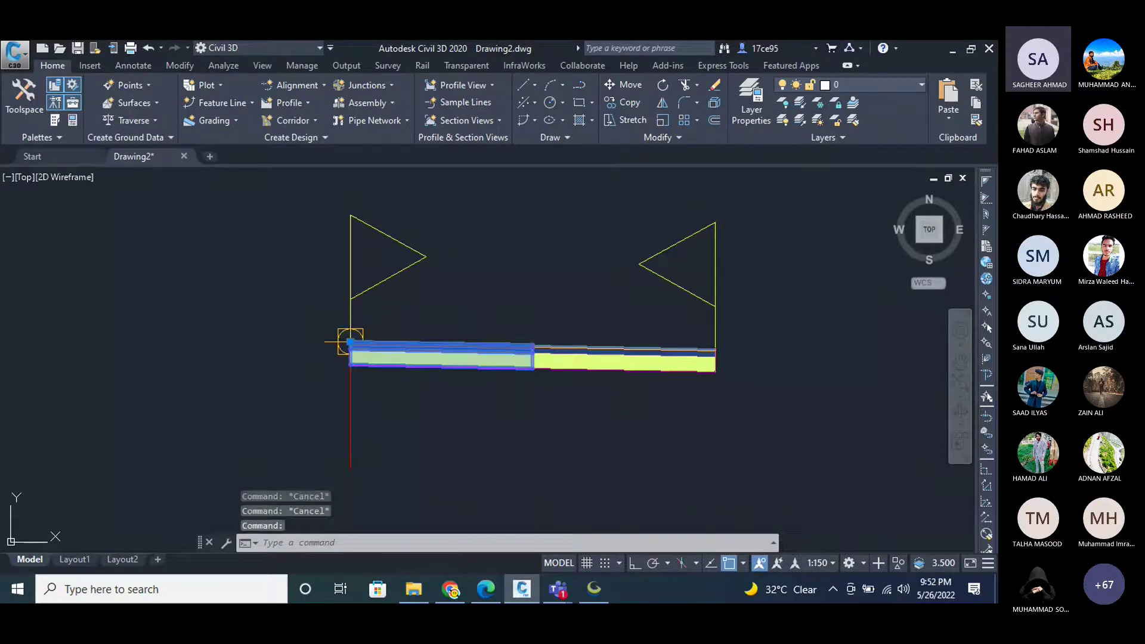
click(441, 357)
click(578, 84)
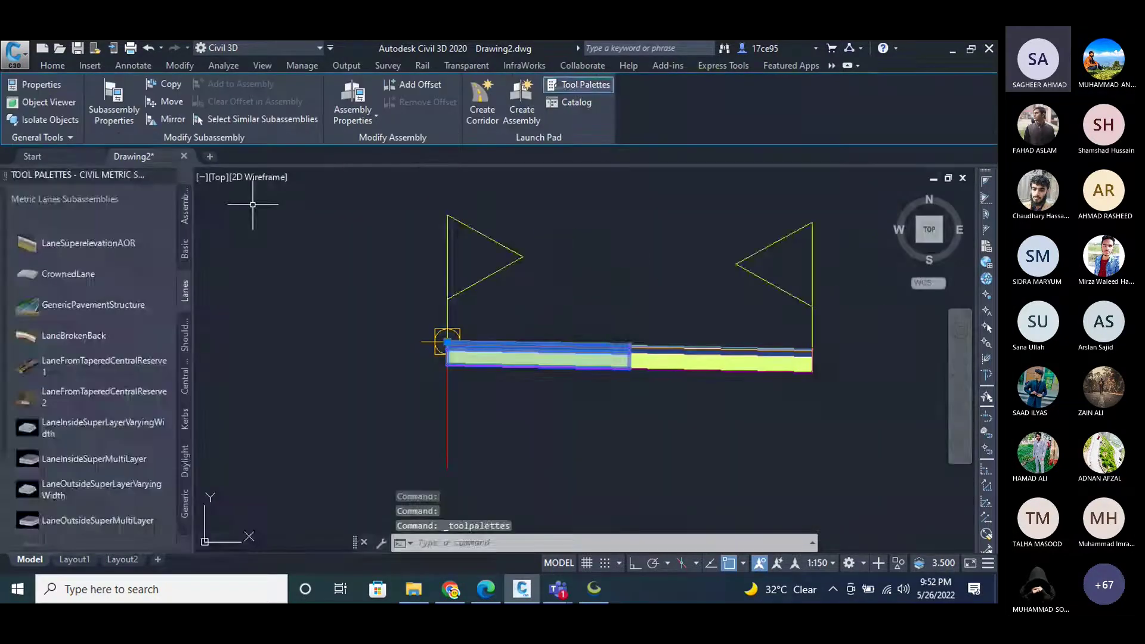
Attach a right-side ShoulderExtendAll subassembly to the top outer edge of the outer lane and end the placement.
click(186, 338)
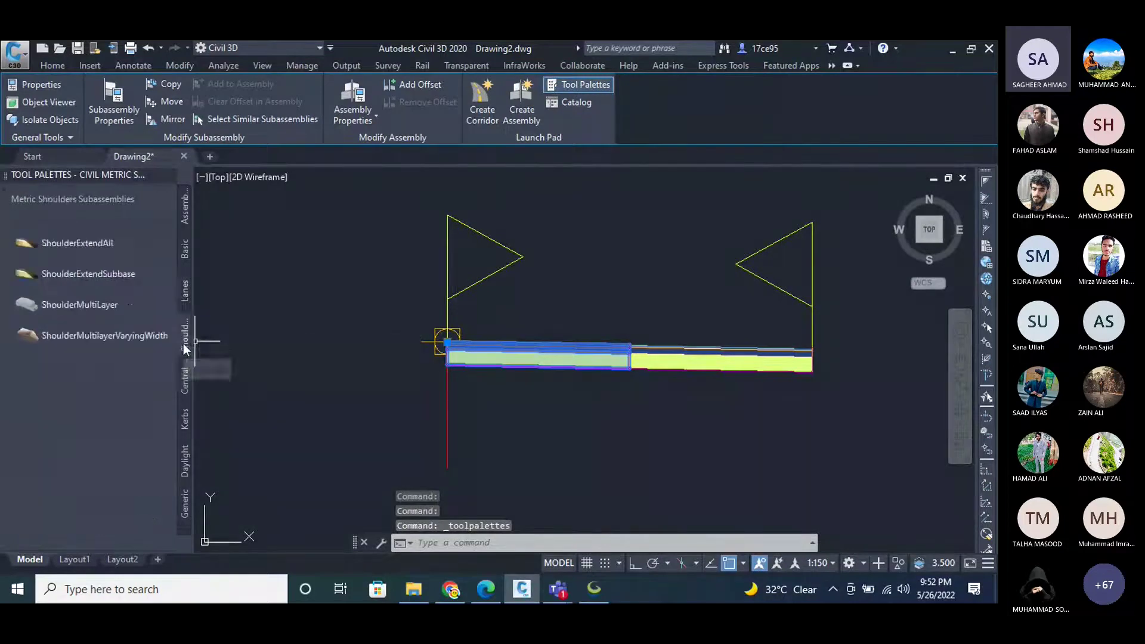
click(88, 241)
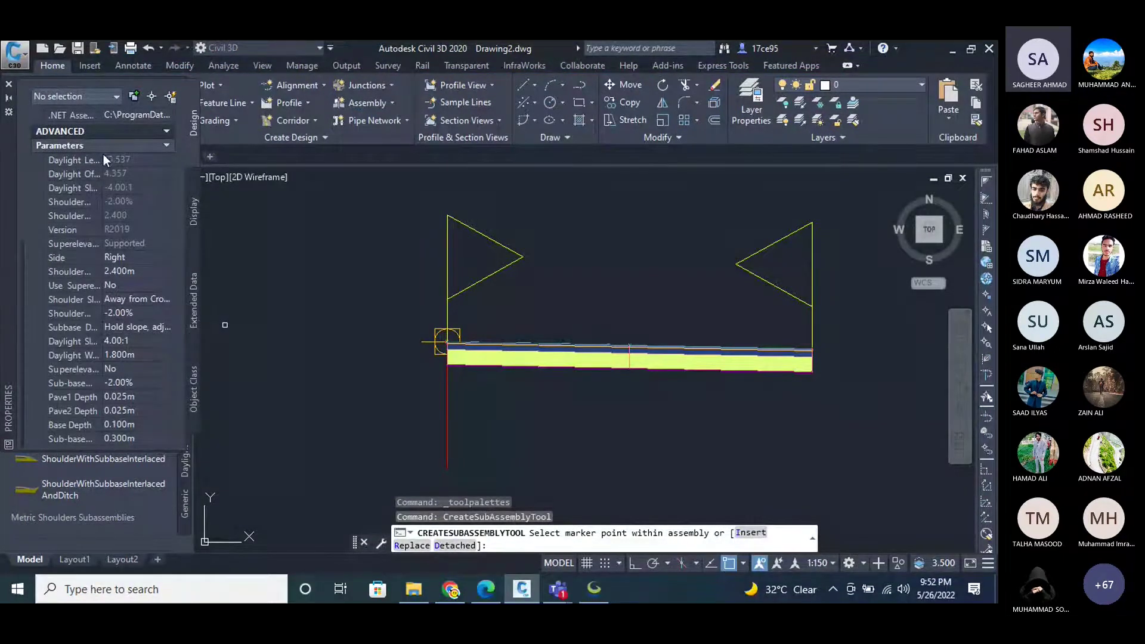
drag(103, 156, 131, 165)
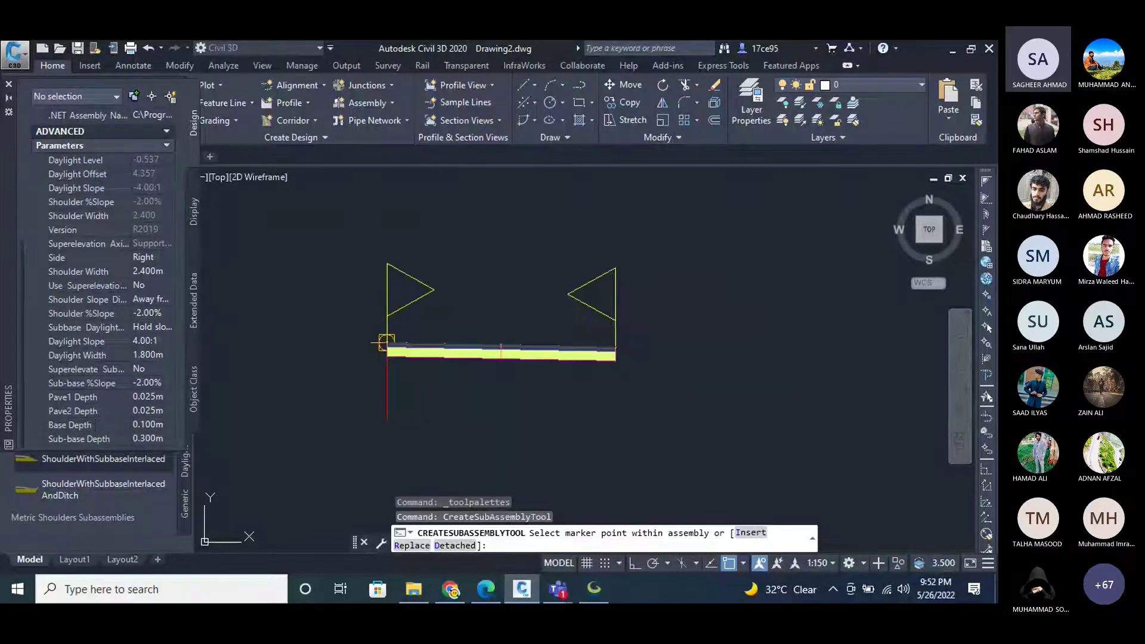
scroll(438, 322, up, 8)
scroll(445, 317, up, 2)
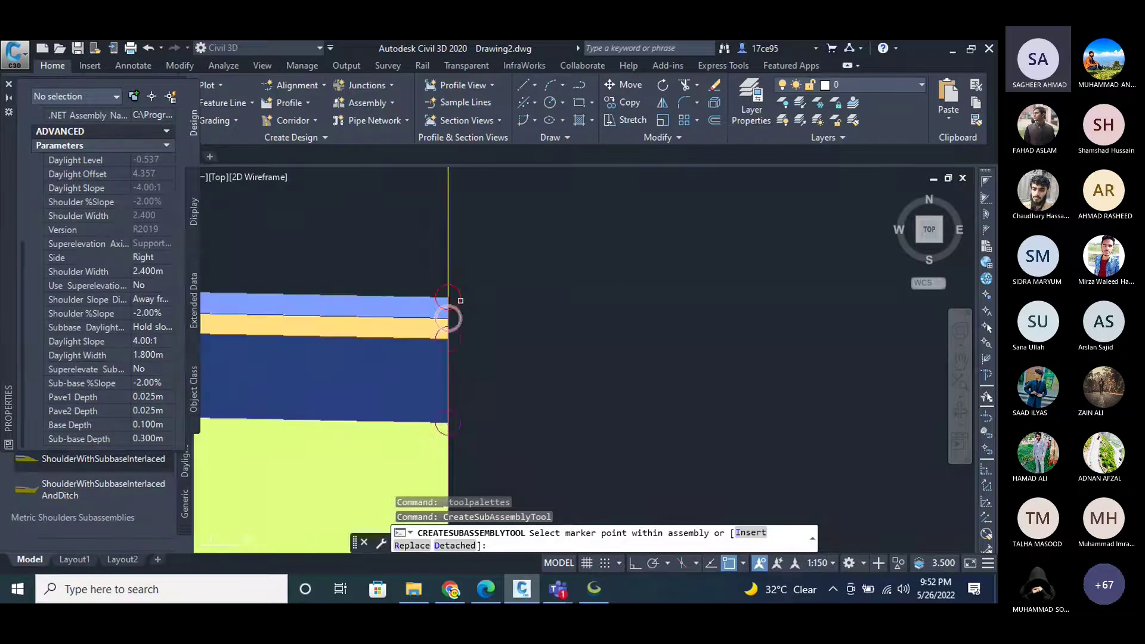
click(448, 319)
scroll(449, 295, down, 8)
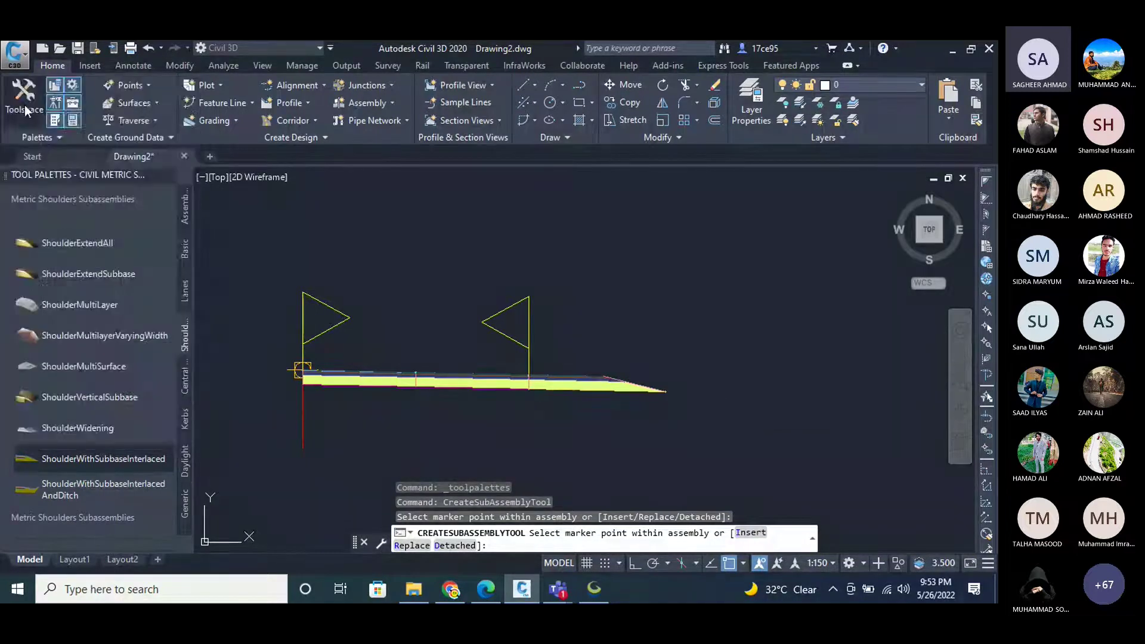
scroll(678, 409, up, 2)
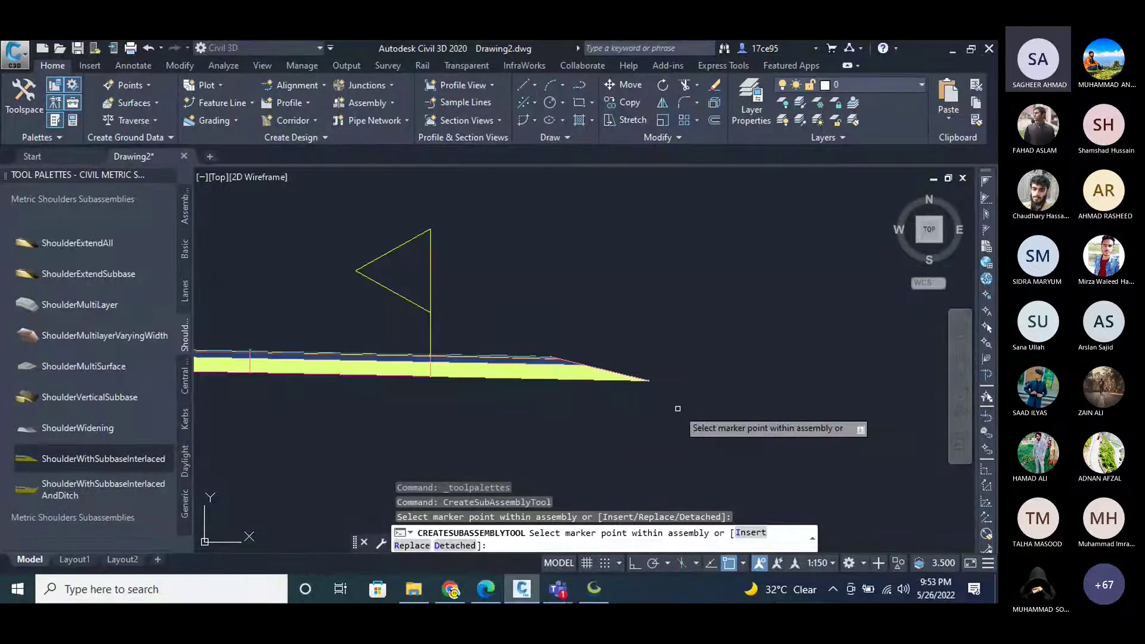
key(Escape)
Examine the new shoulder's layers, its tapered outer end and the adjoining lane.
scroll(693, 345, down, 3)
scroll(693, 345, up, 6)
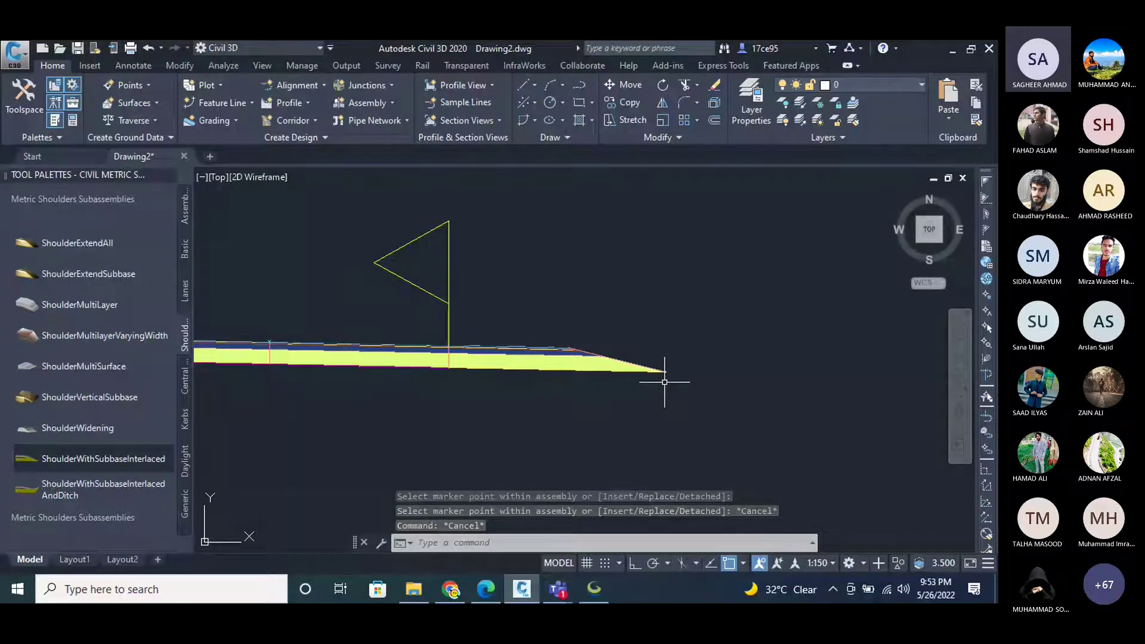
scroll(666, 372, up, 2)
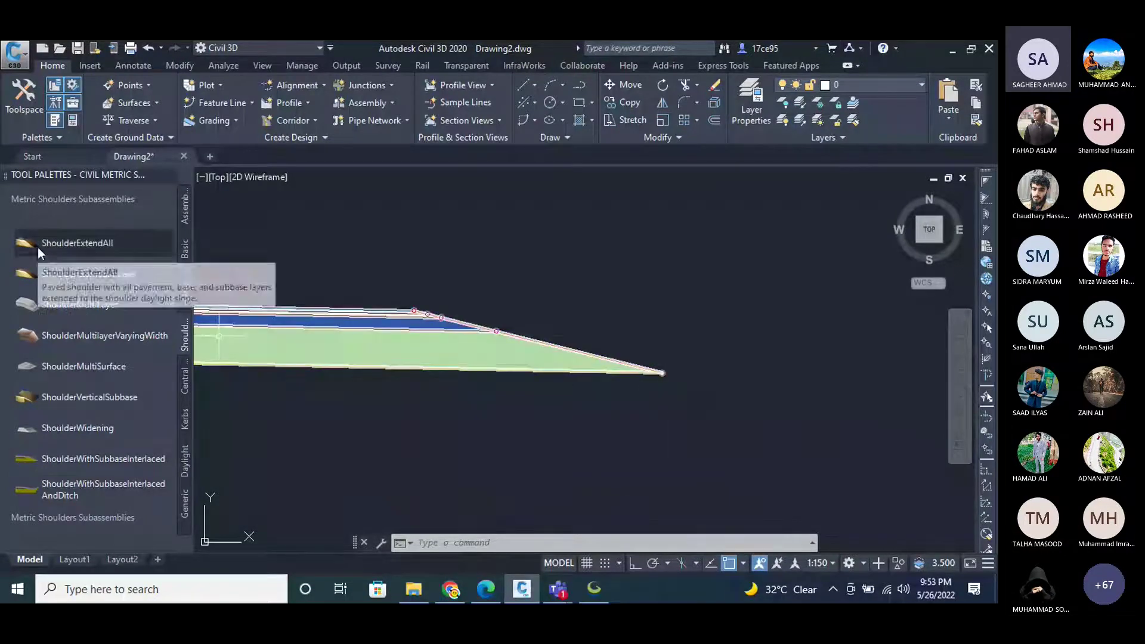
scroll(661, 382, down, 1)
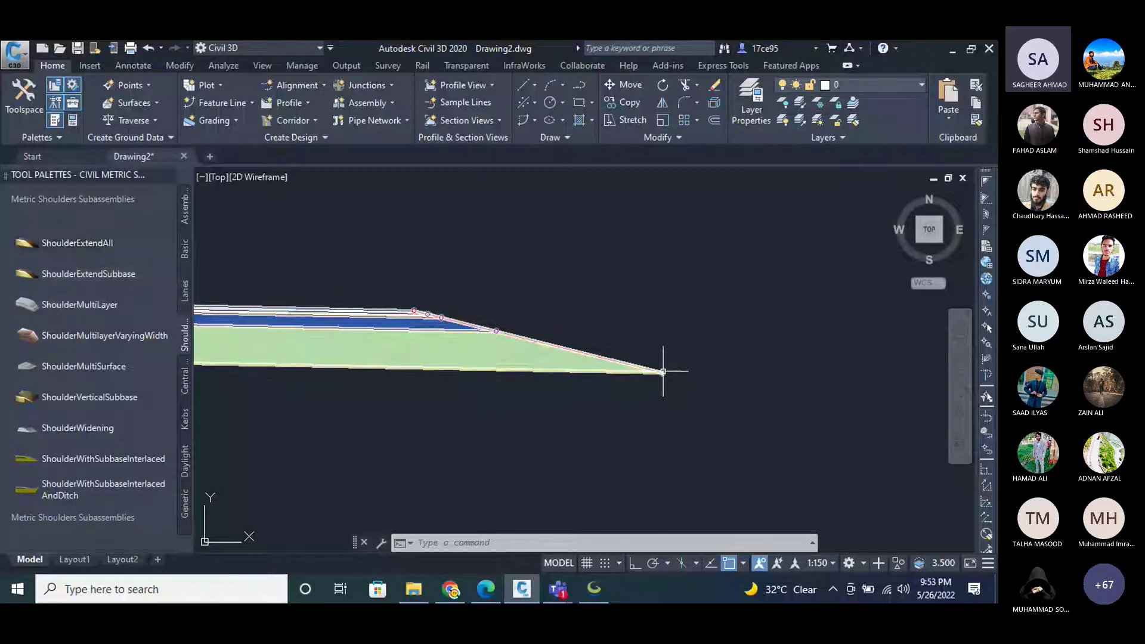
scroll(674, 367, down, 5)
mouse_move(607, 344)
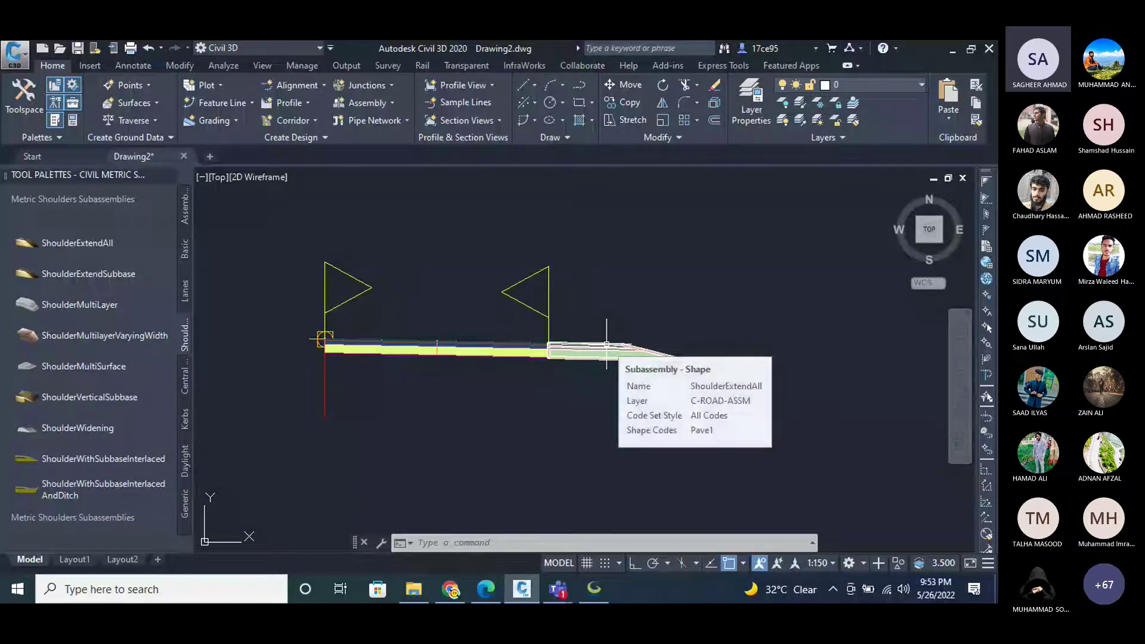
mouse_move(466, 347)
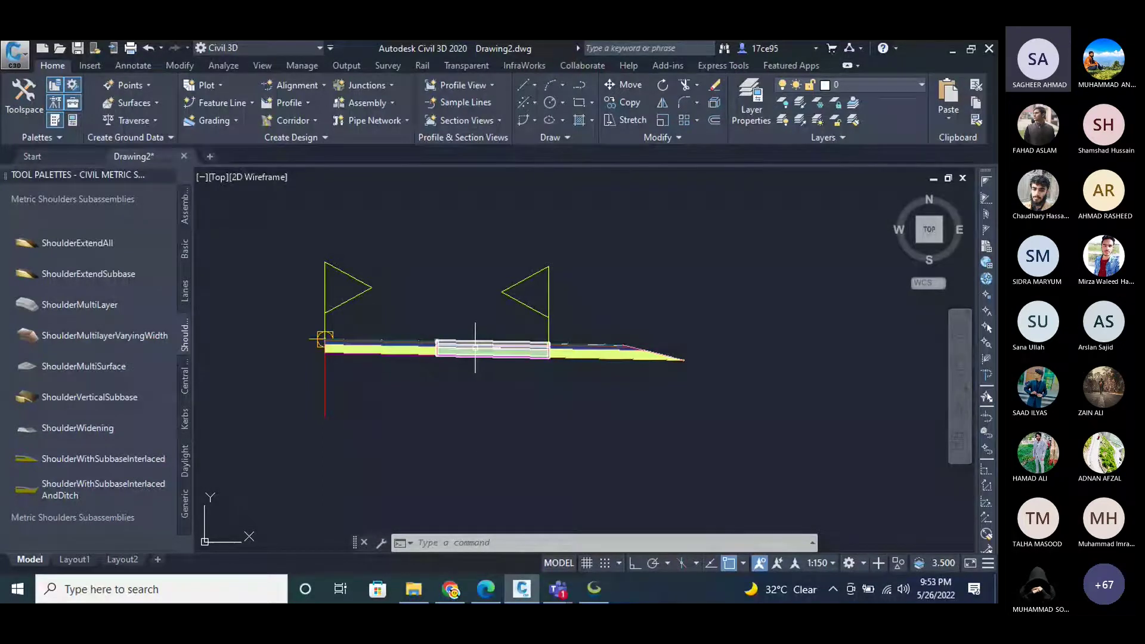
scroll(710, 366, up, 5)
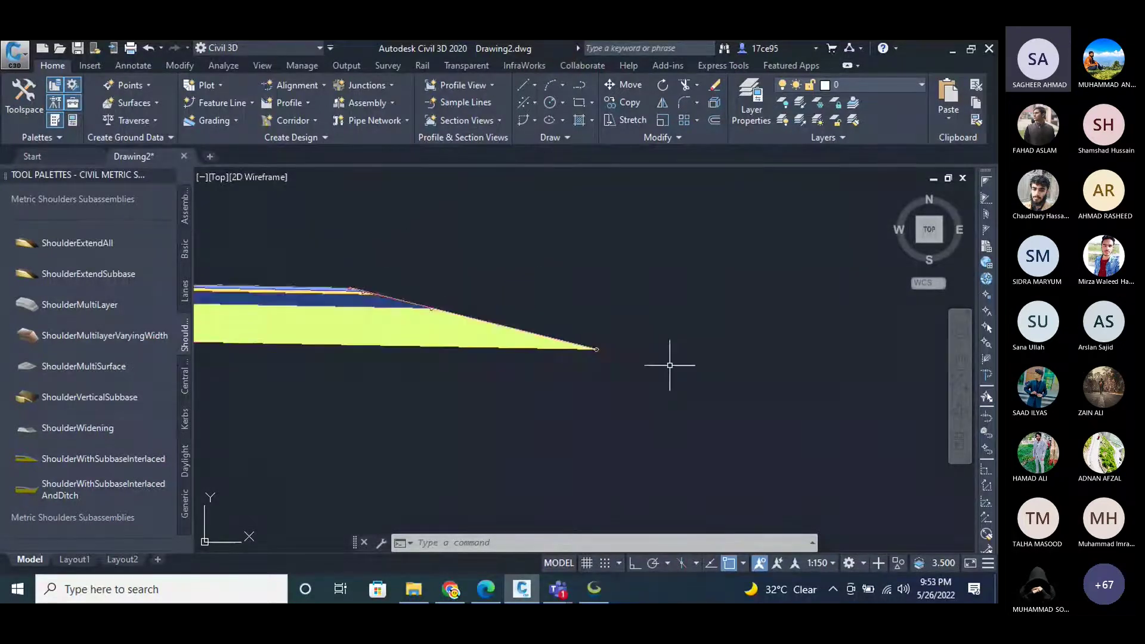
scroll(613, 359, up, 2)
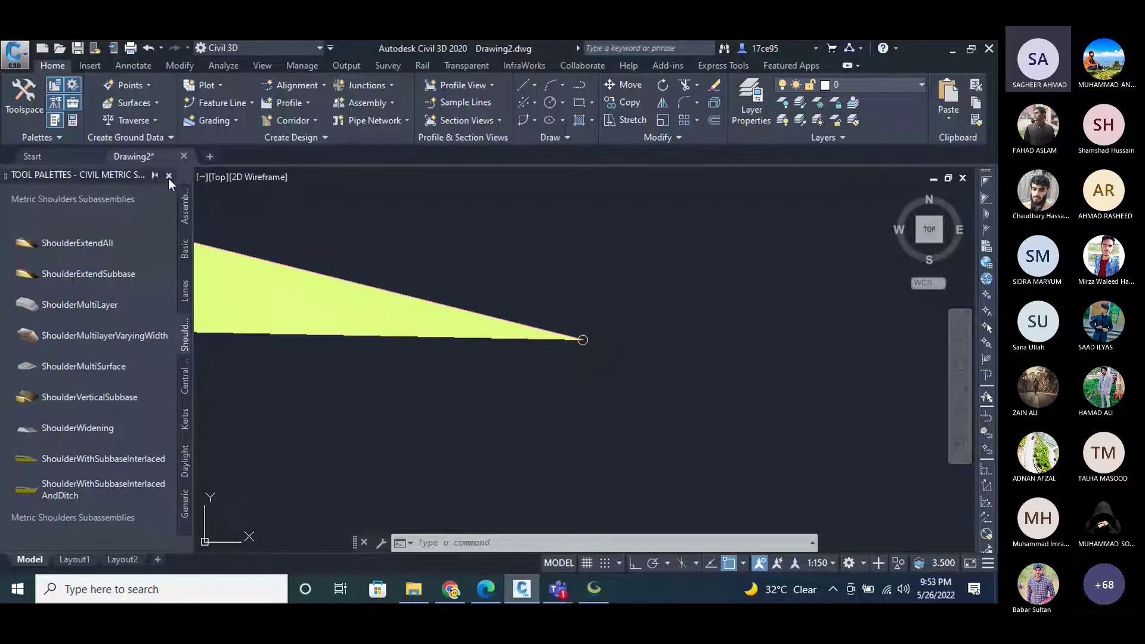
Select the shoulder, redisplay the tool palette and look through the Central Reserves and Kerbs subassemblies.
click(169, 176)
click(347, 303)
click(309, 327)
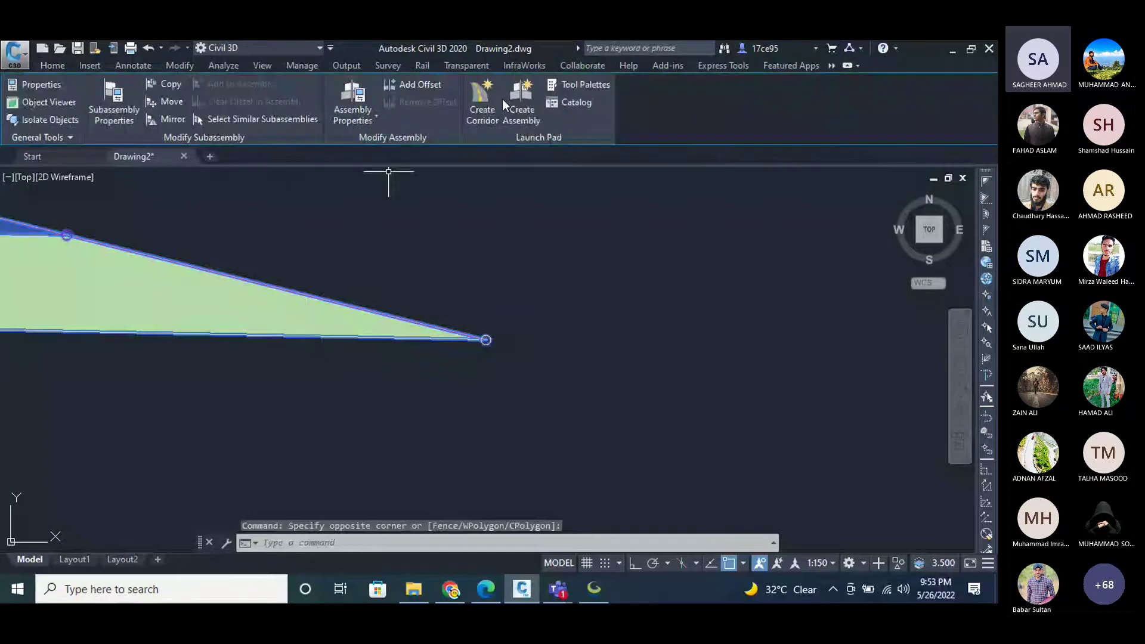
click(564, 82)
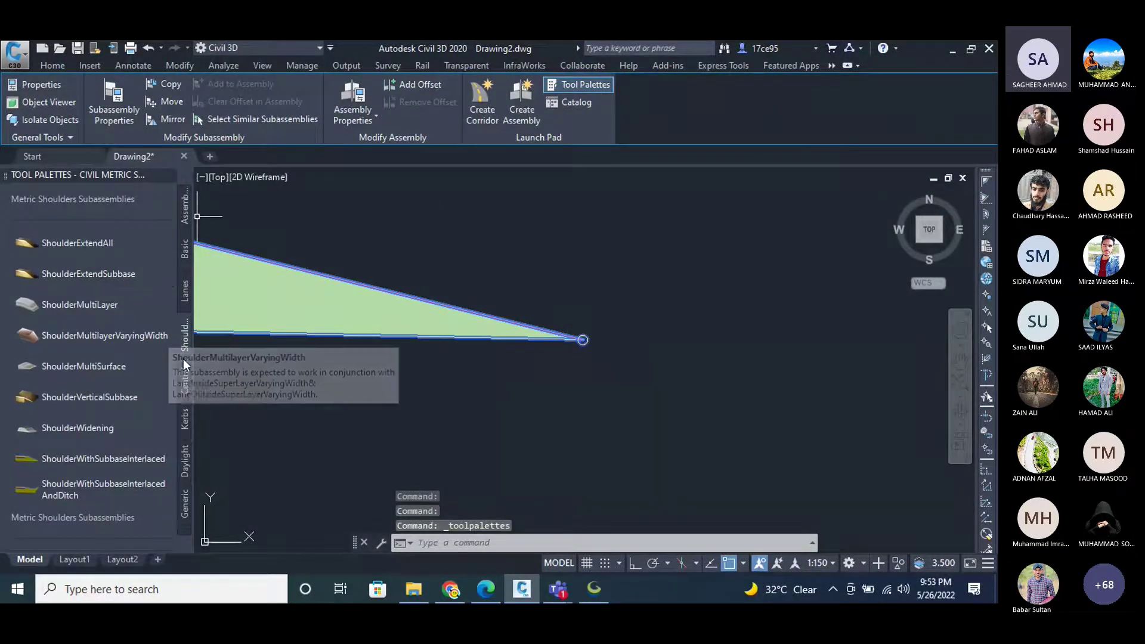
click(187, 378)
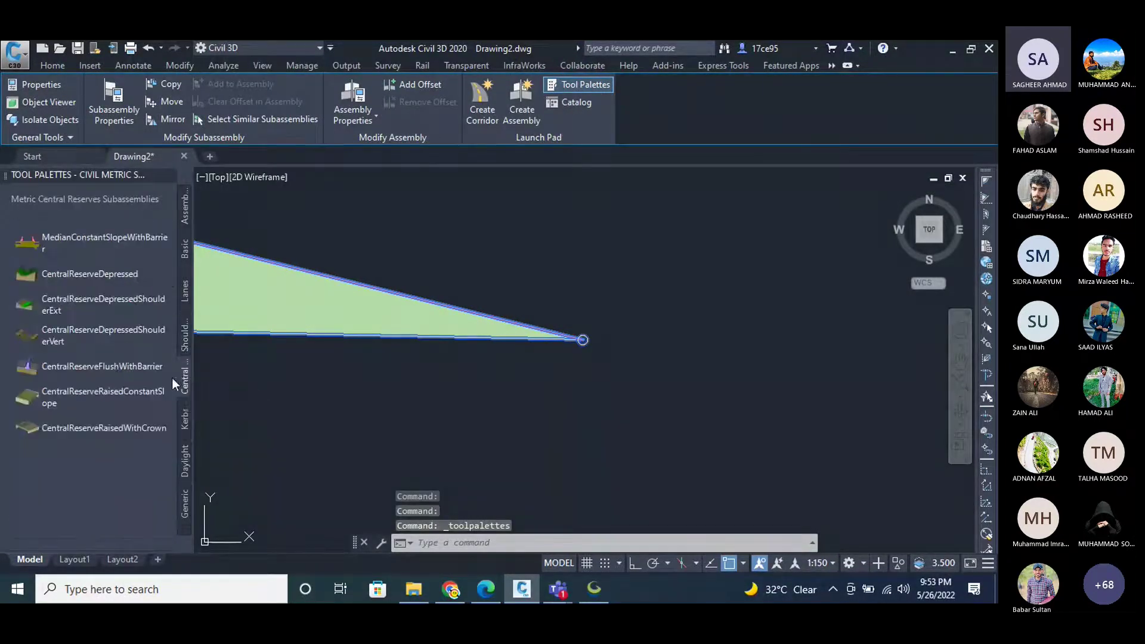
click(184, 424)
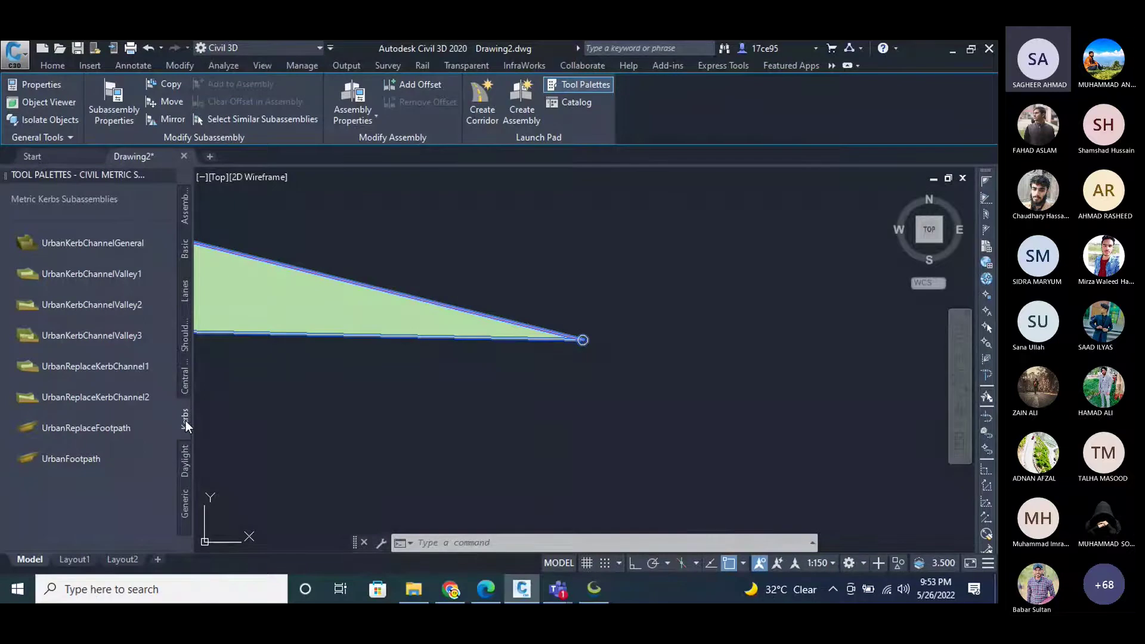
click(170, 309)
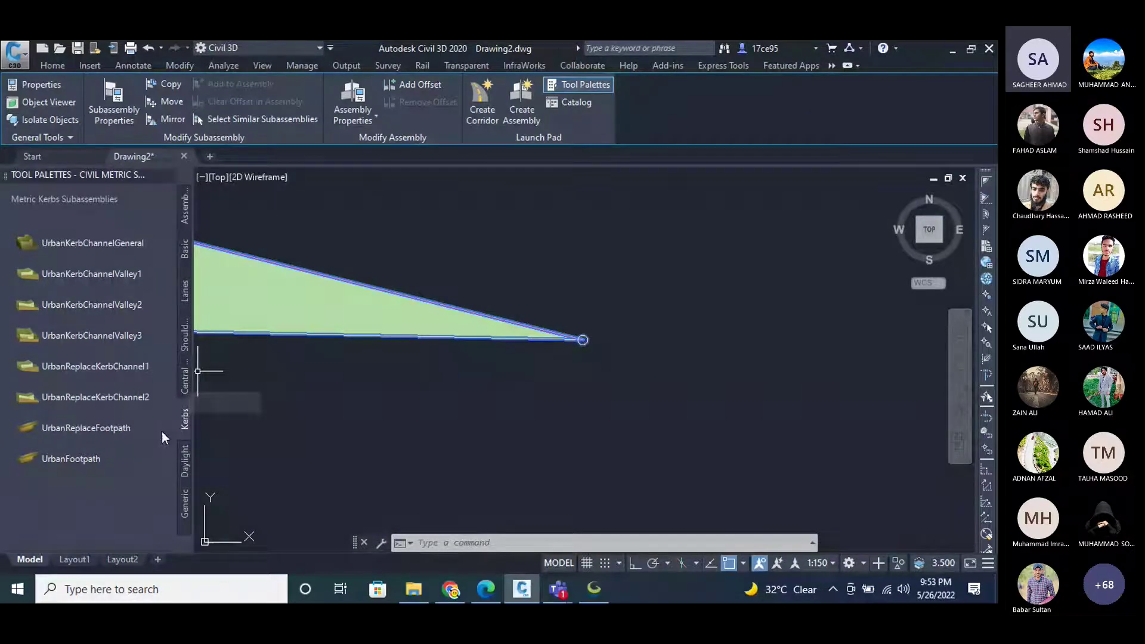
Attach a right-side DaylightStandard subassembly to the outermost point of the shoulder and close its properties.
click(184, 460)
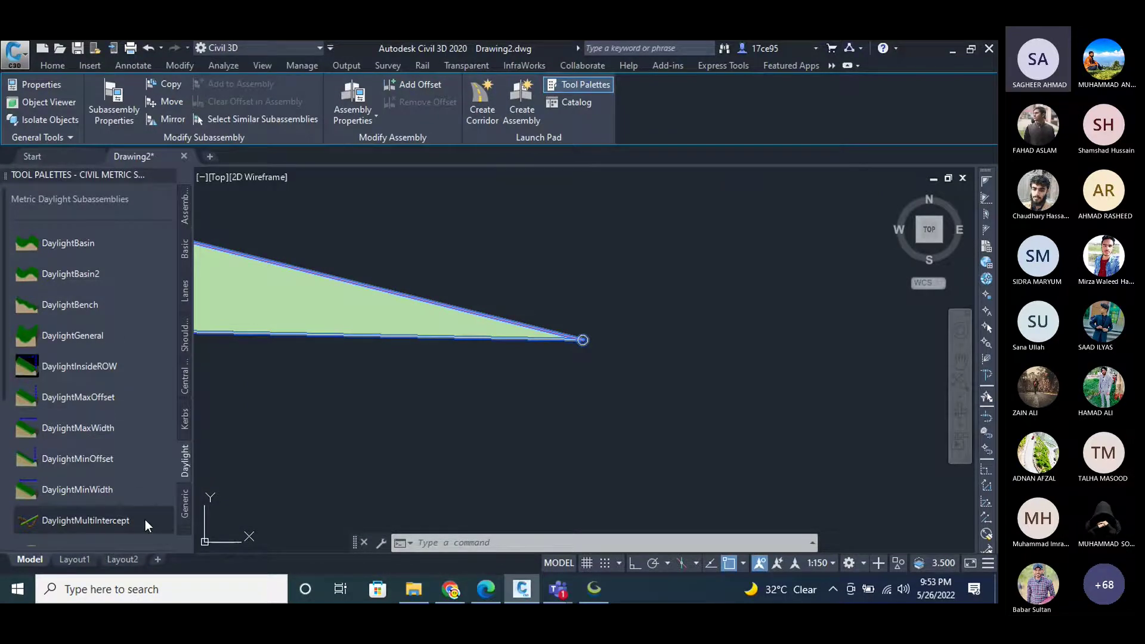
scroll(145, 520, down, 3)
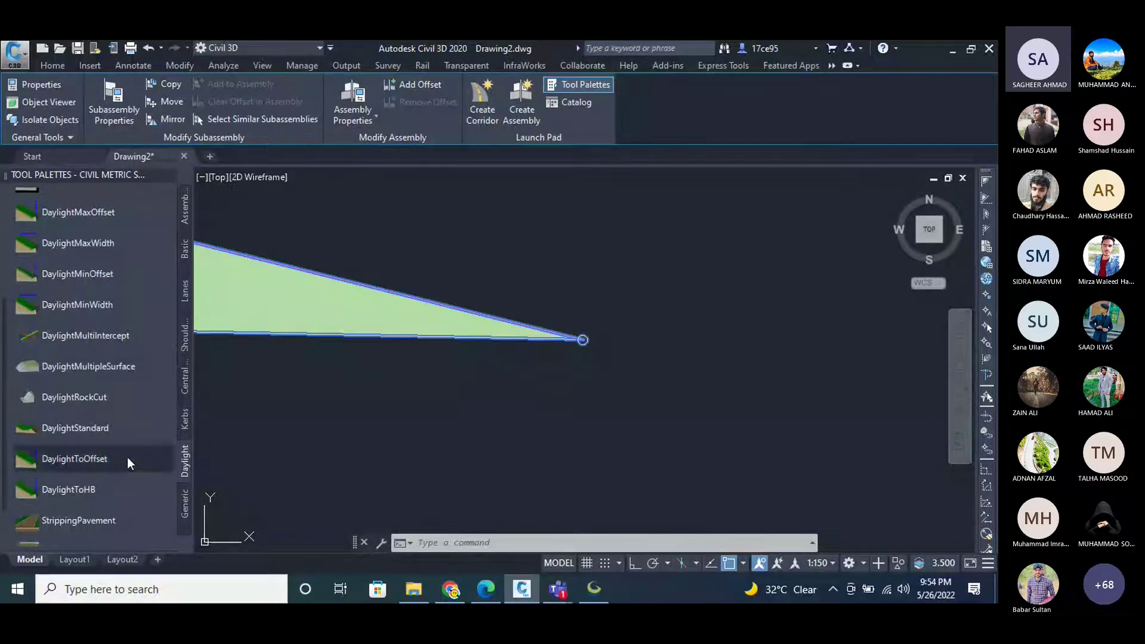
click(113, 431)
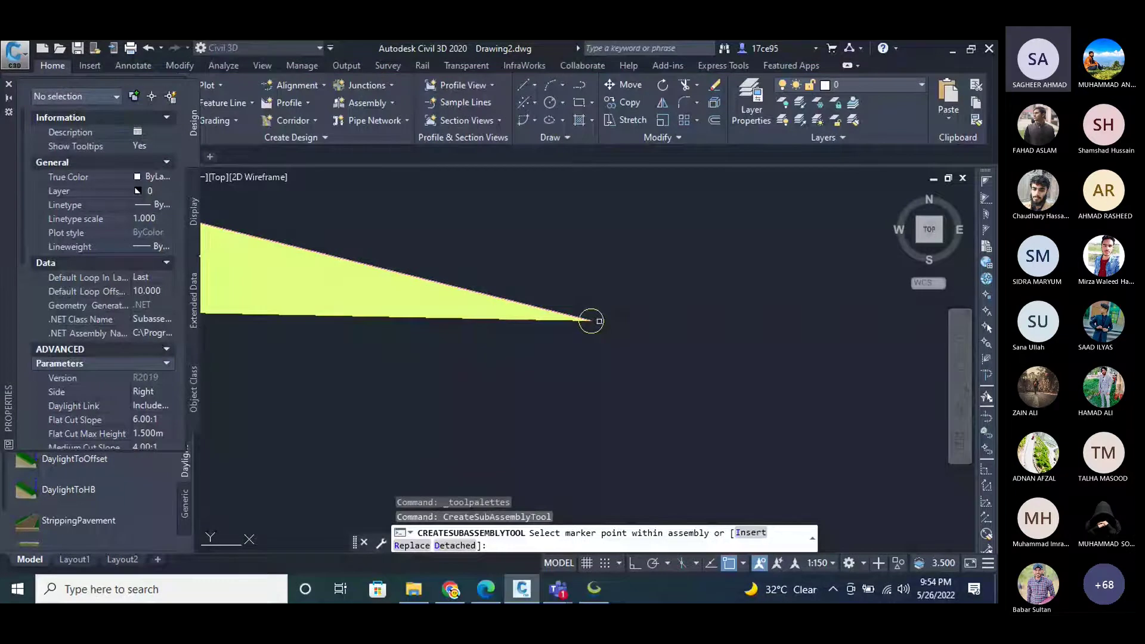
scroll(656, 316, down, 3)
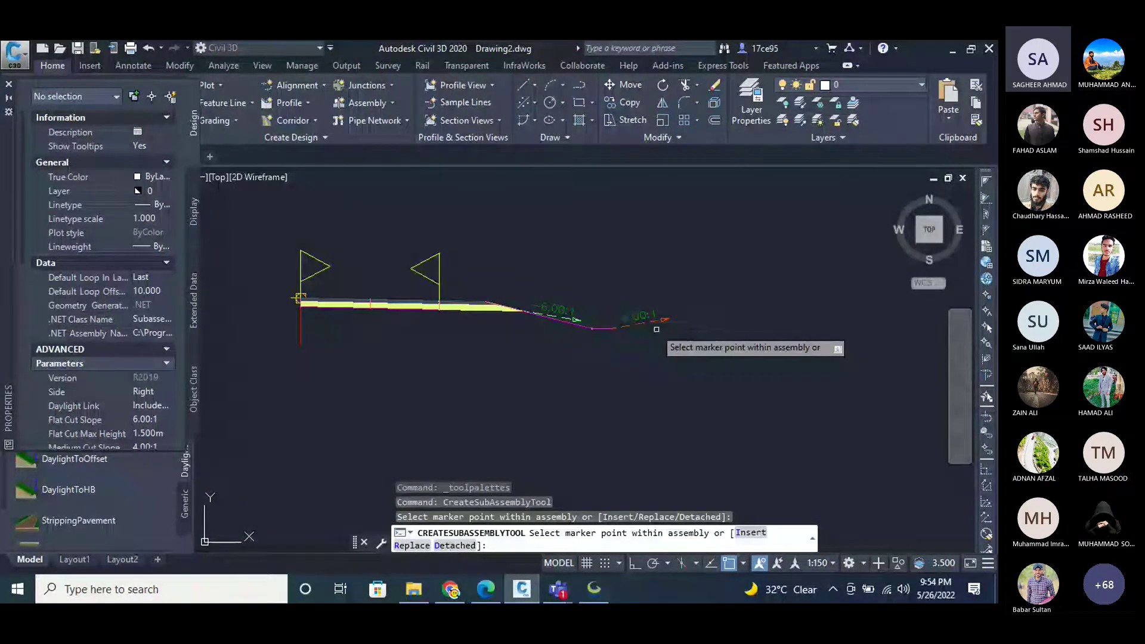
click(9, 97)
Attach a right-side ConditionalCutOrFill subassembly of type Cut to the outer end of the 6.00:1 daylight slope.
click(188, 527)
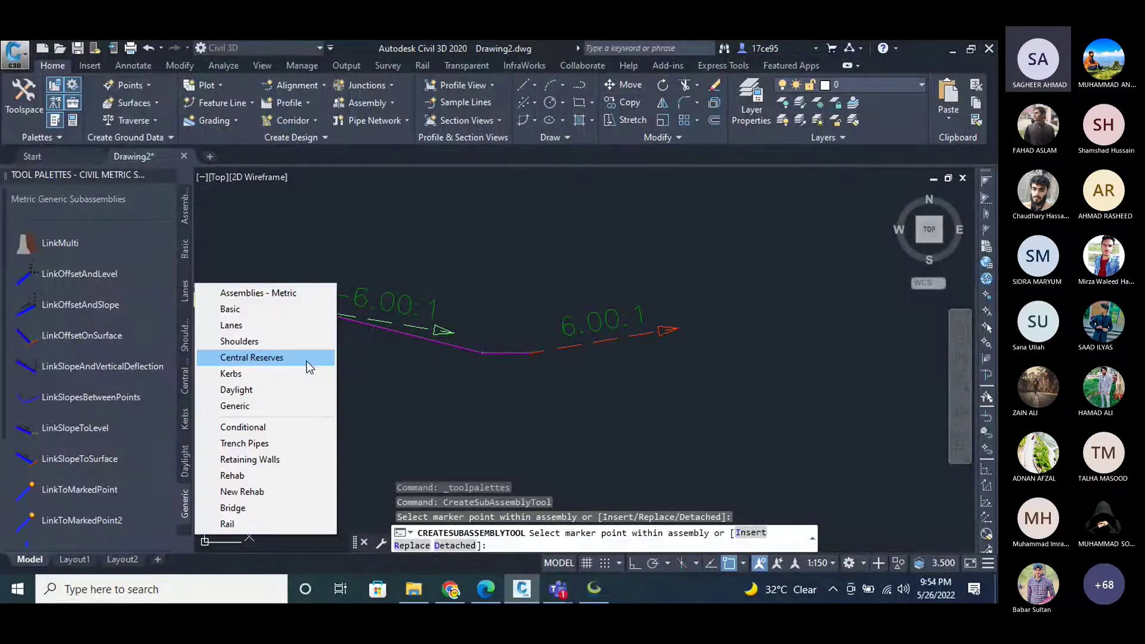
click(287, 425)
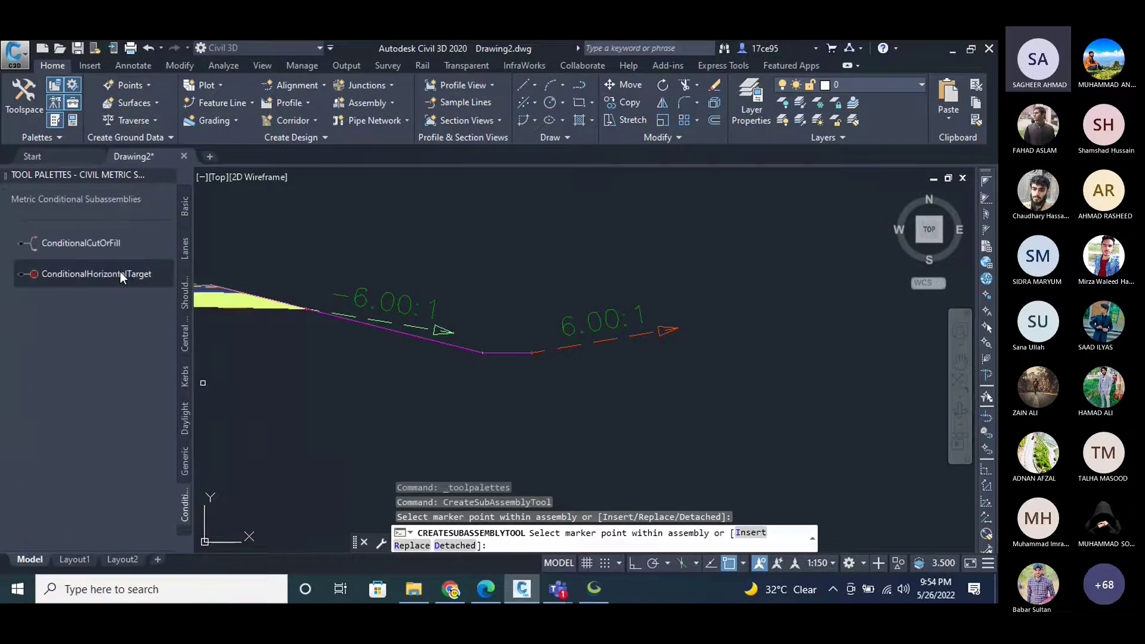
click(121, 244)
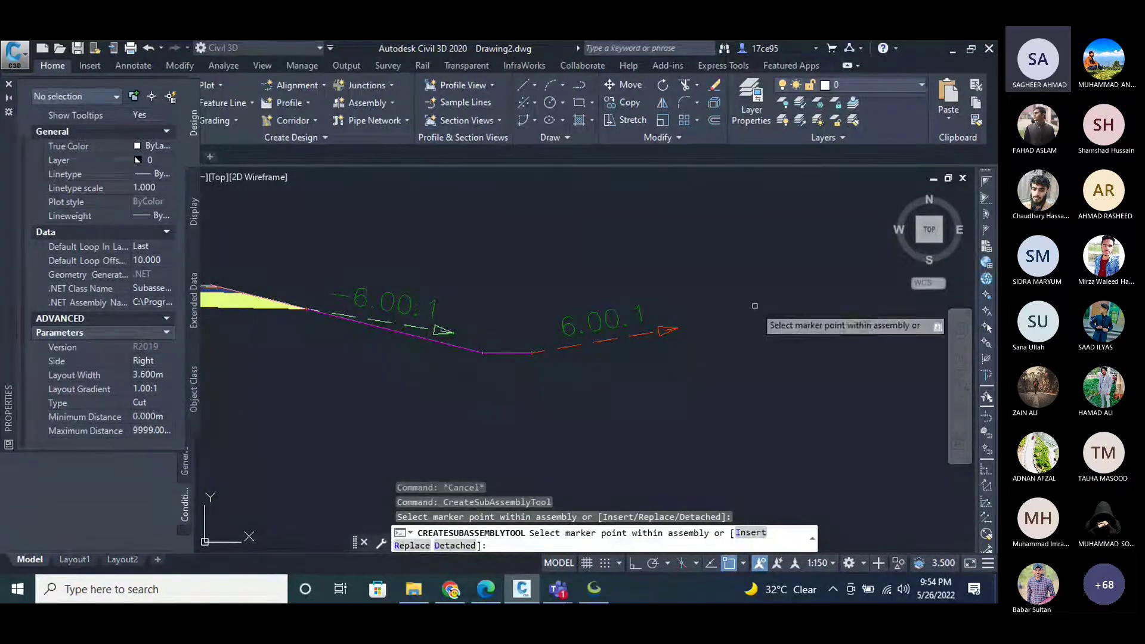
scroll(656, 298, up, 3)
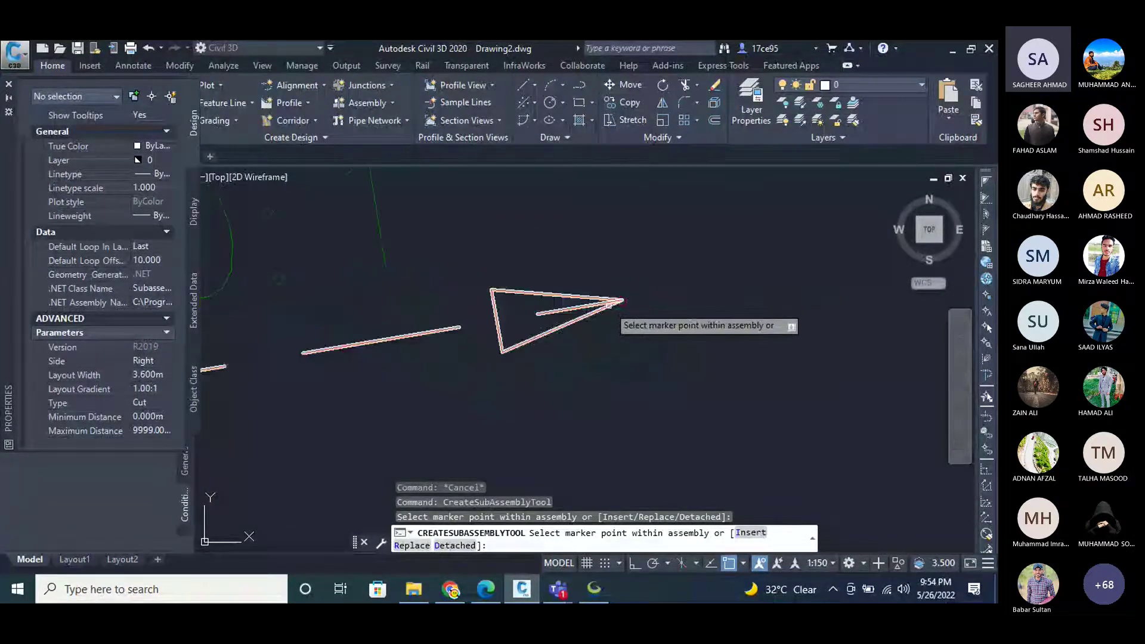
scroll(615, 328, up, 4)
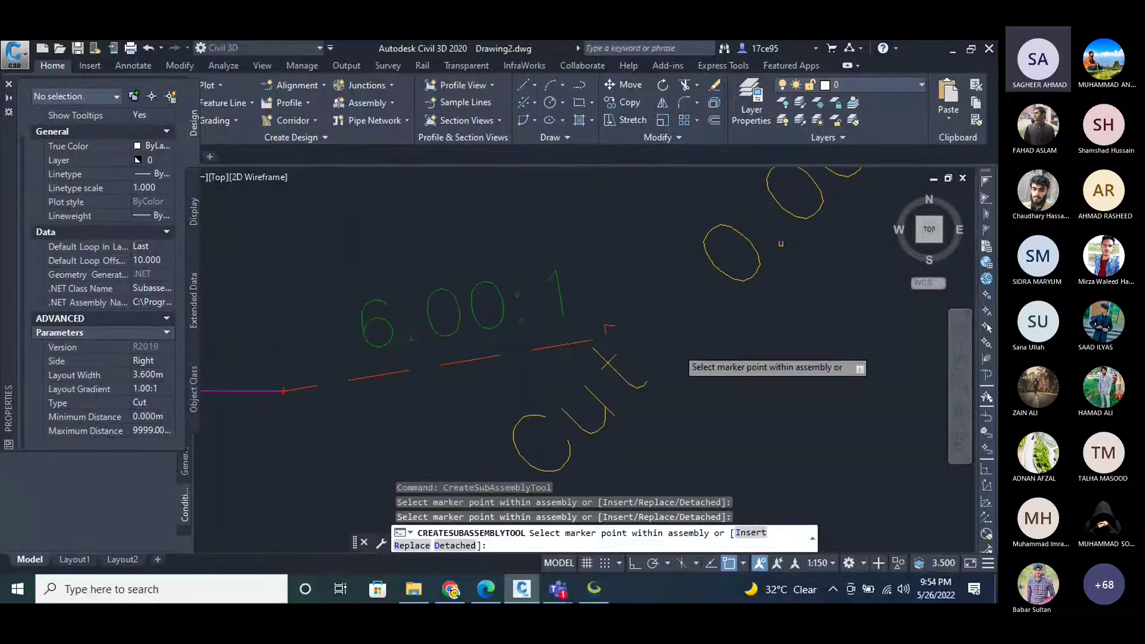
scroll(684, 358, down, 3)
Attach a second ConditionalCutOrFill with its type set to Fill at the same daylight end point, then finish placing subassemblies.
click(161, 403)
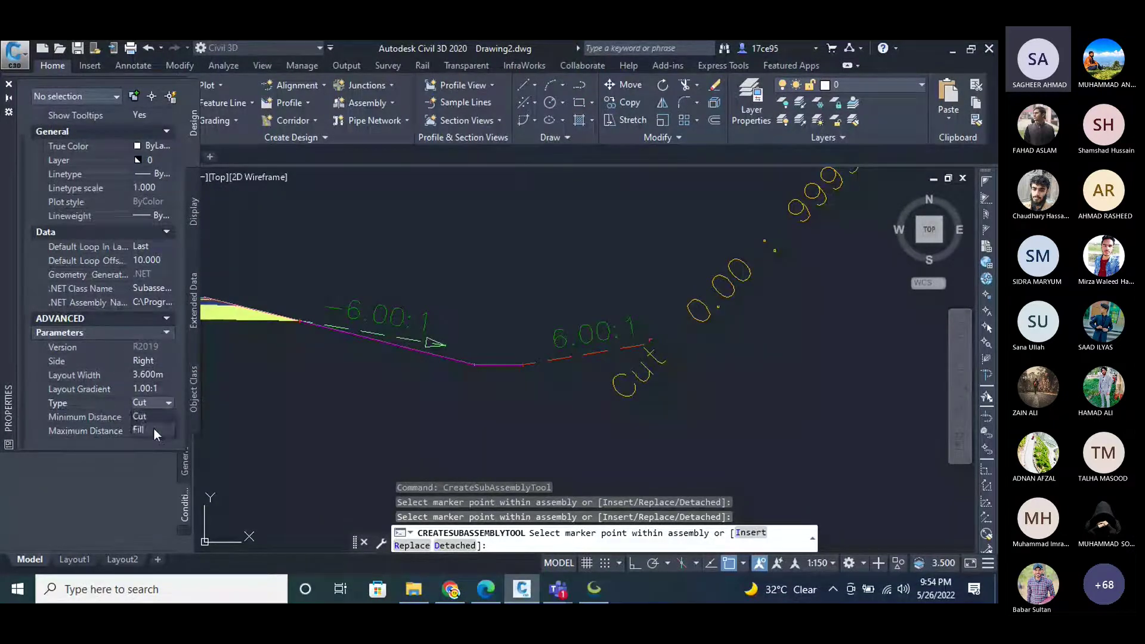
click(154, 428)
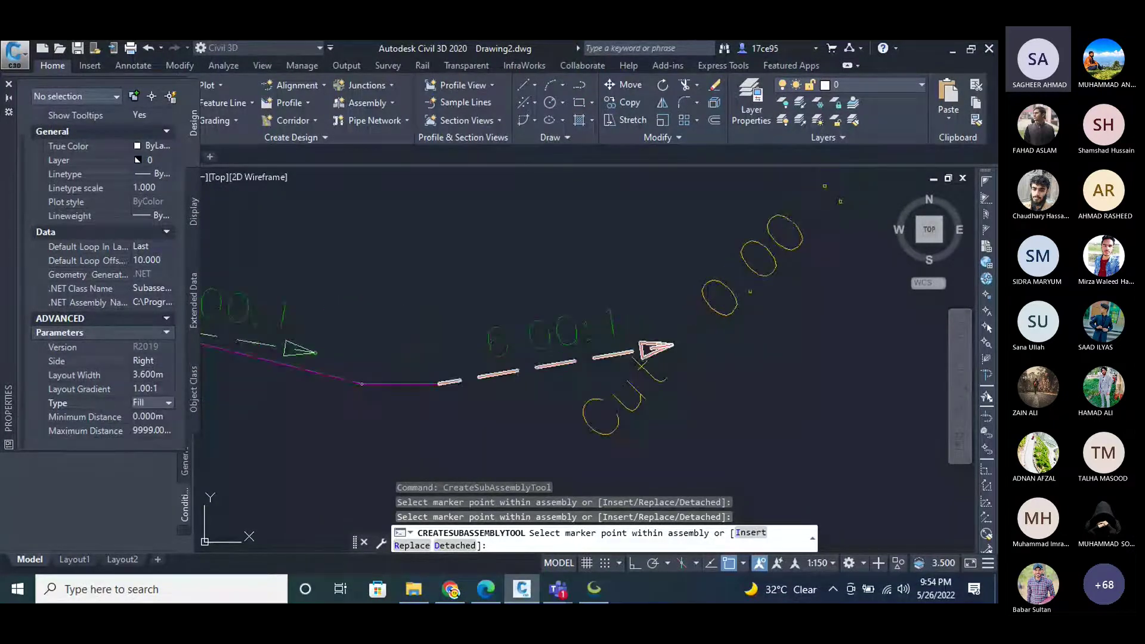
scroll(658, 344, down, 5)
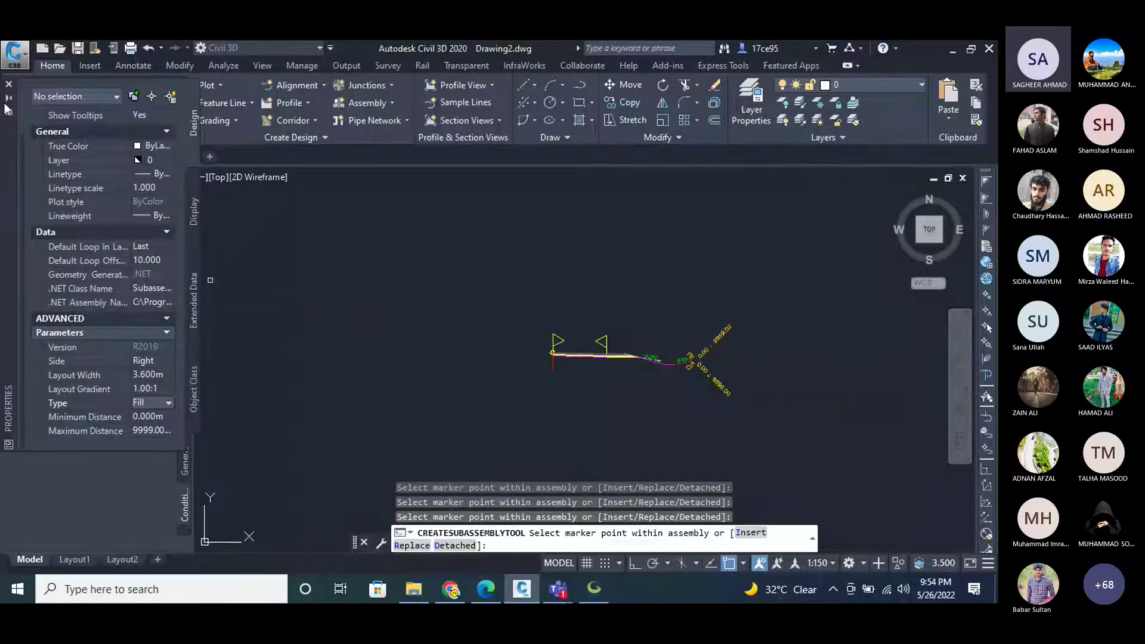
key(ctrl+1)
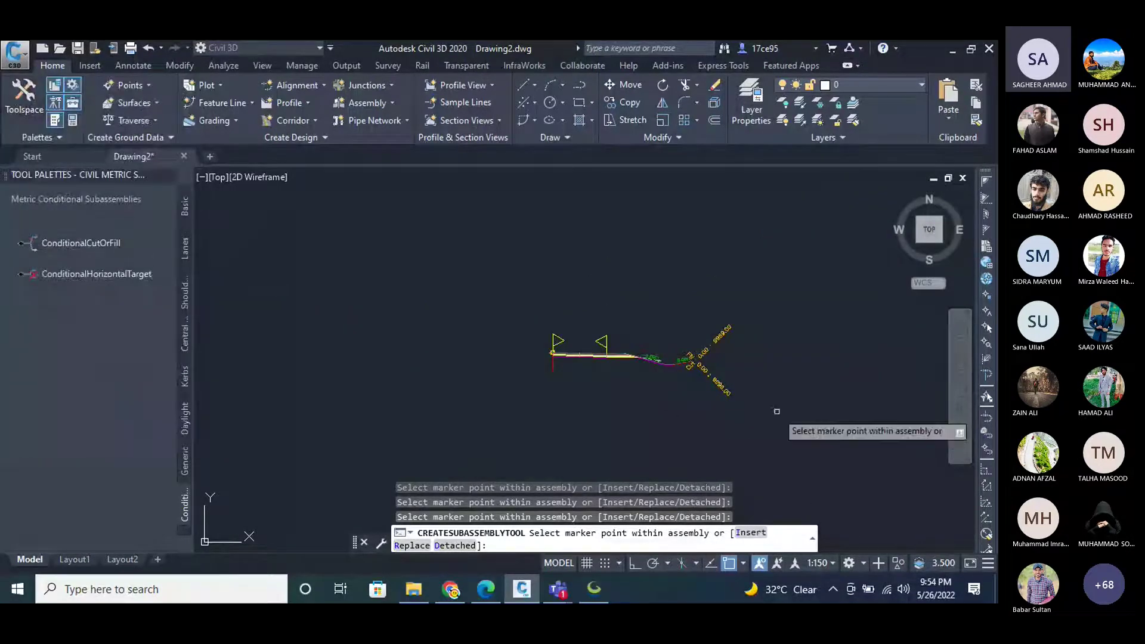
key(Escape)
Mirror all the lane, shoulder, daylight and conditional subassemblies to the opposite side of the assembly baseline.
scroll(711, 302, up, 3)
scroll(659, 378, down, 2)
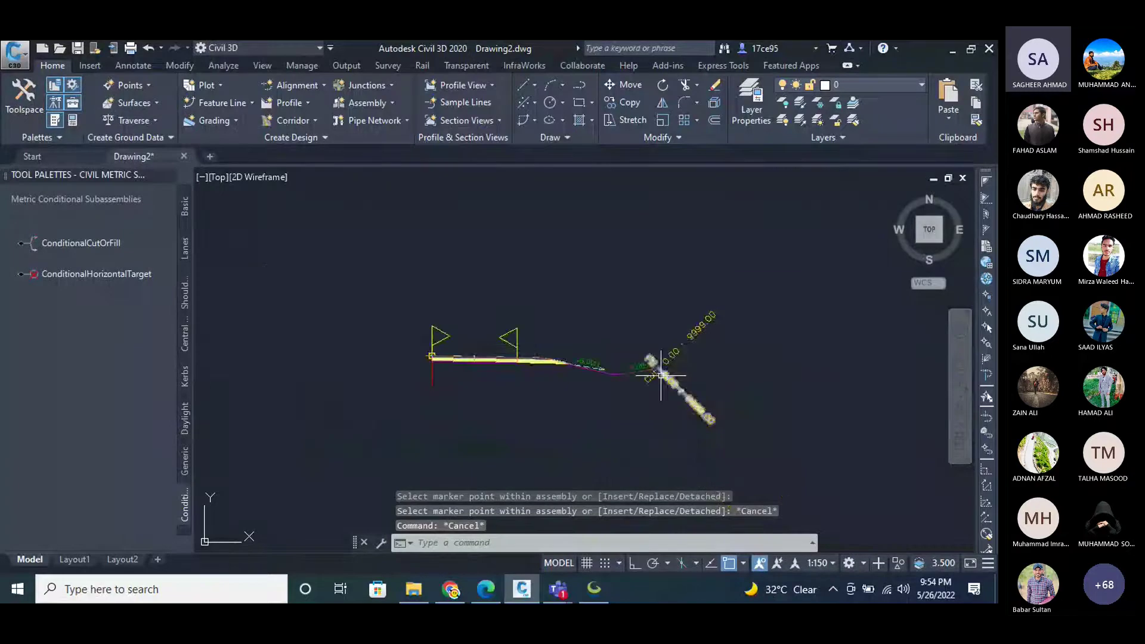
scroll(659, 378, up, 4)
click(695, 260)
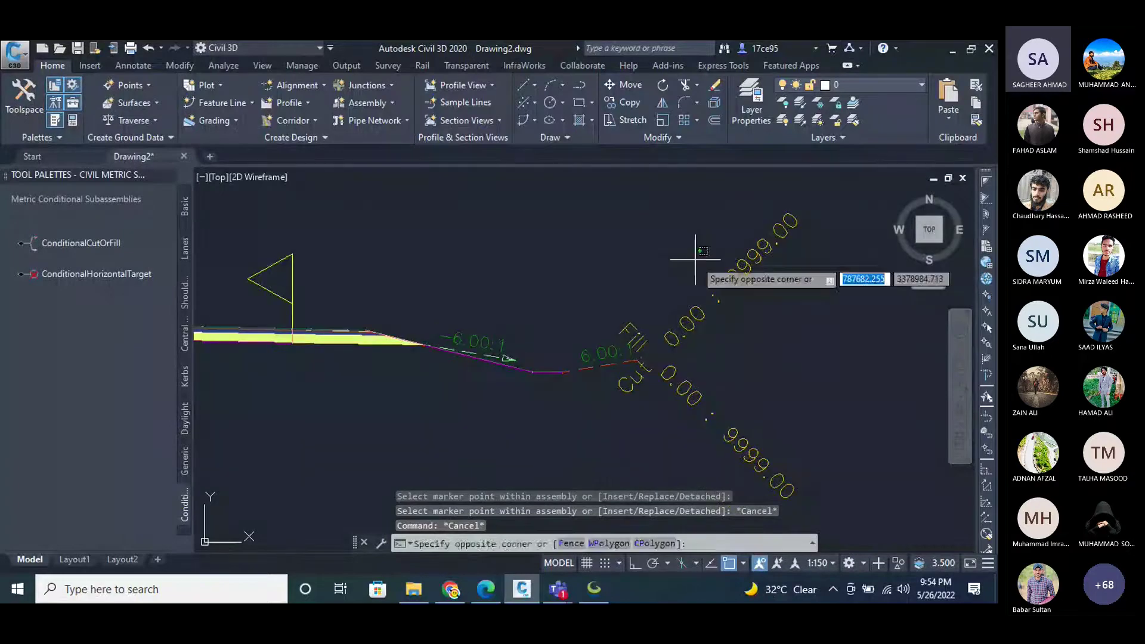
scroll(721, 328, down, 2)
click(536, 388)
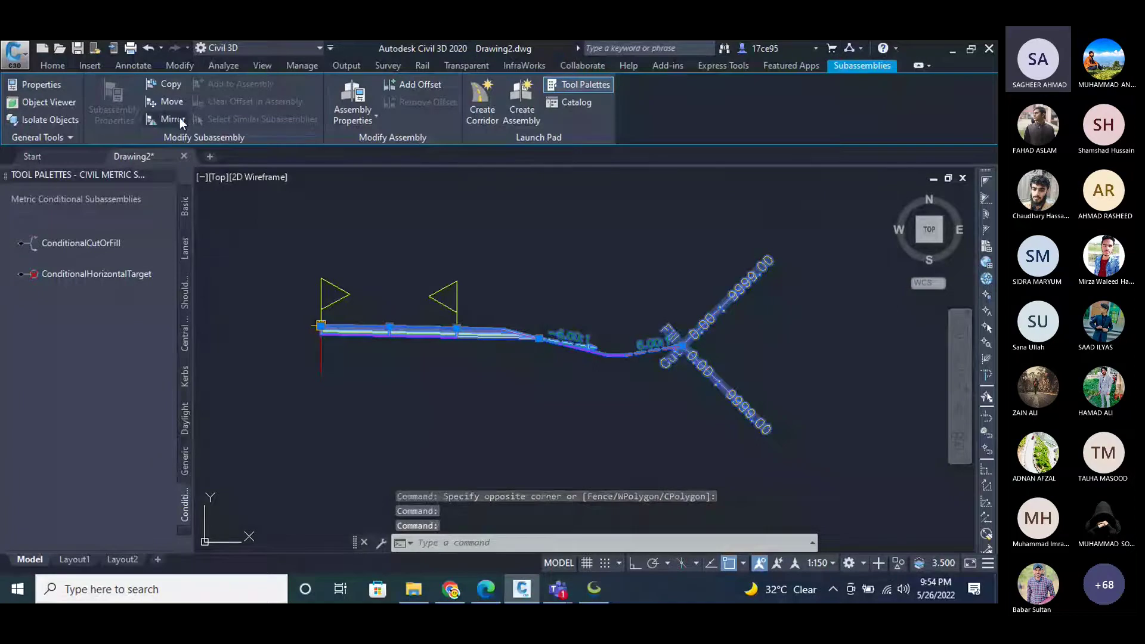
click(173, 119)
scroll(619, 316, down, 1)
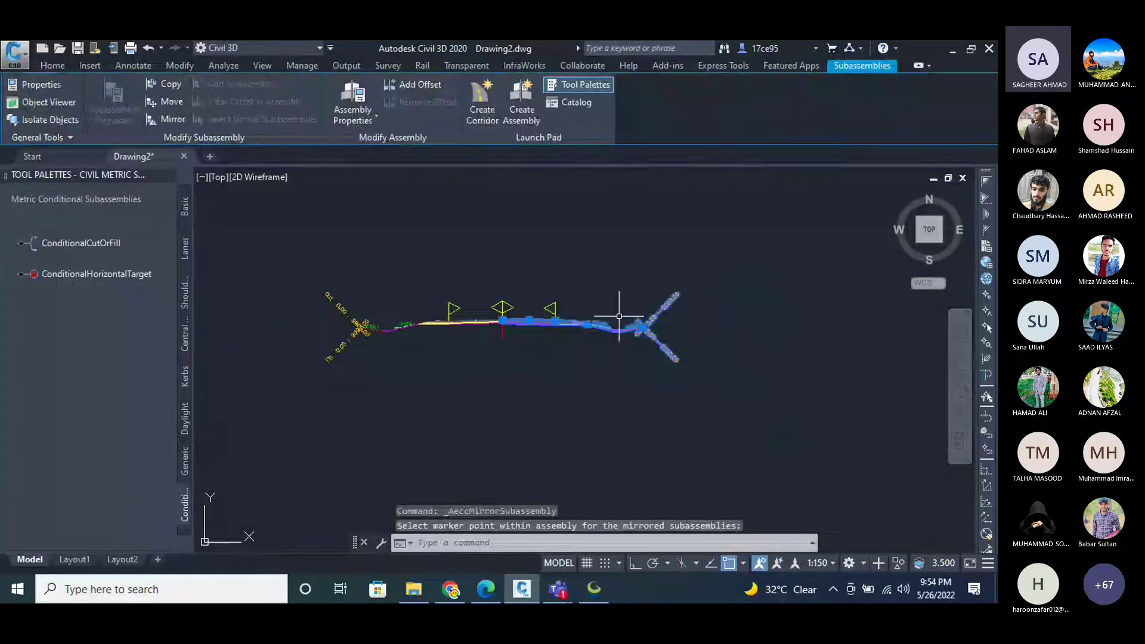
Clear the mirrored subassembly selection, close the subassembly tool palettes and show the Toolspace.
scroll(398, 320, up, 3)
key(Escape)
key(Escape)
key(Escape)
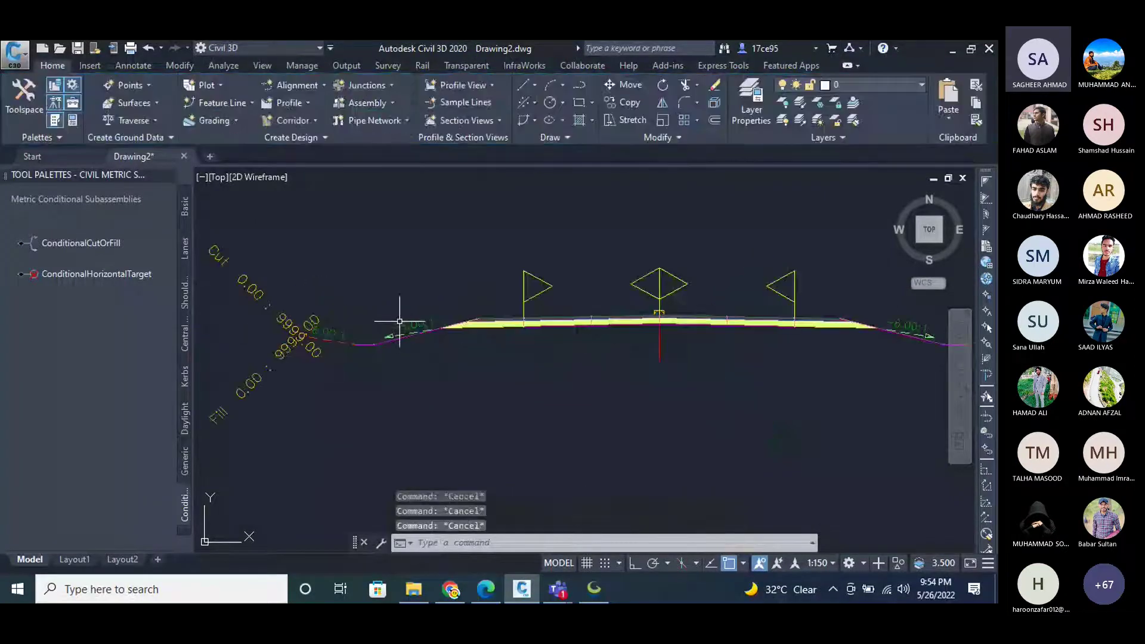
click(388, 340)
scroll(388, 340, down, 2)
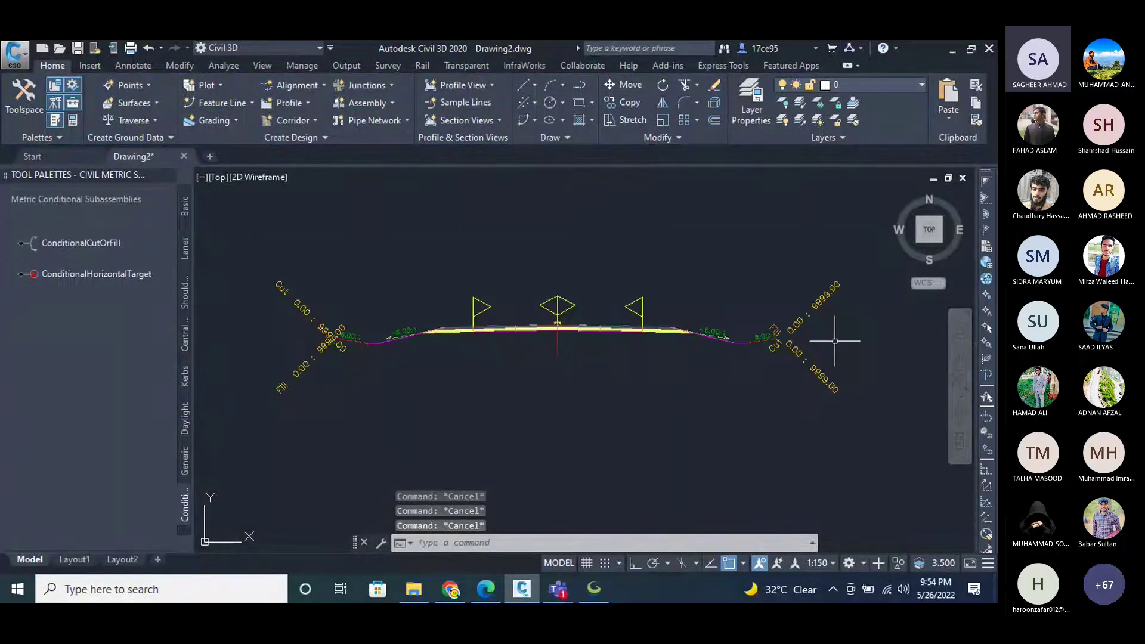
middle_drag(834, 341, 838, 327)
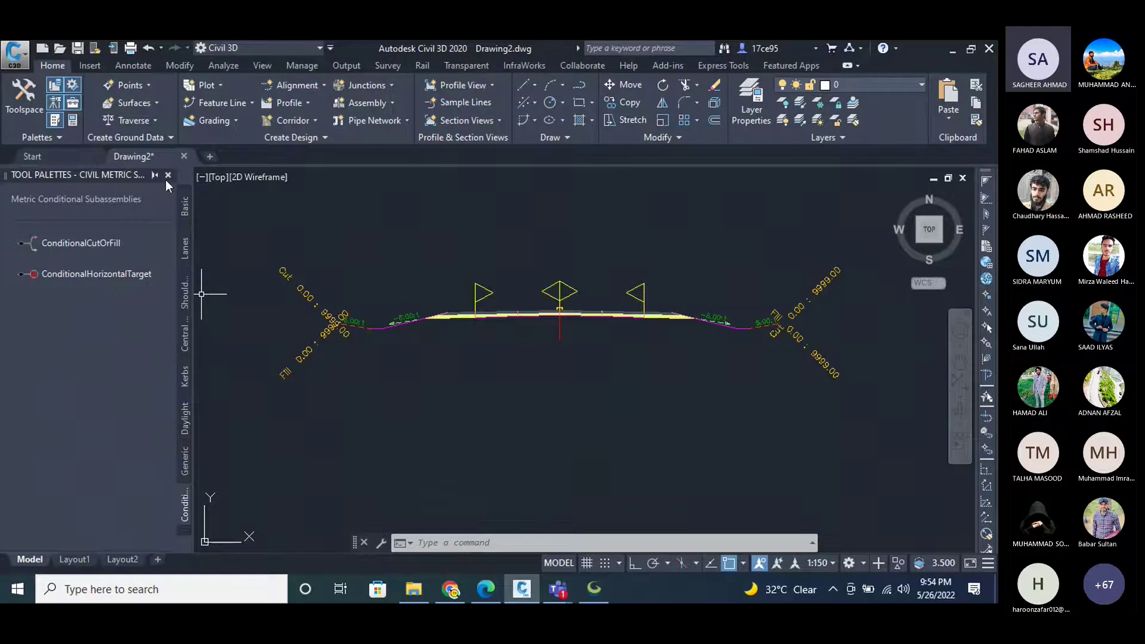
click(170, 179)
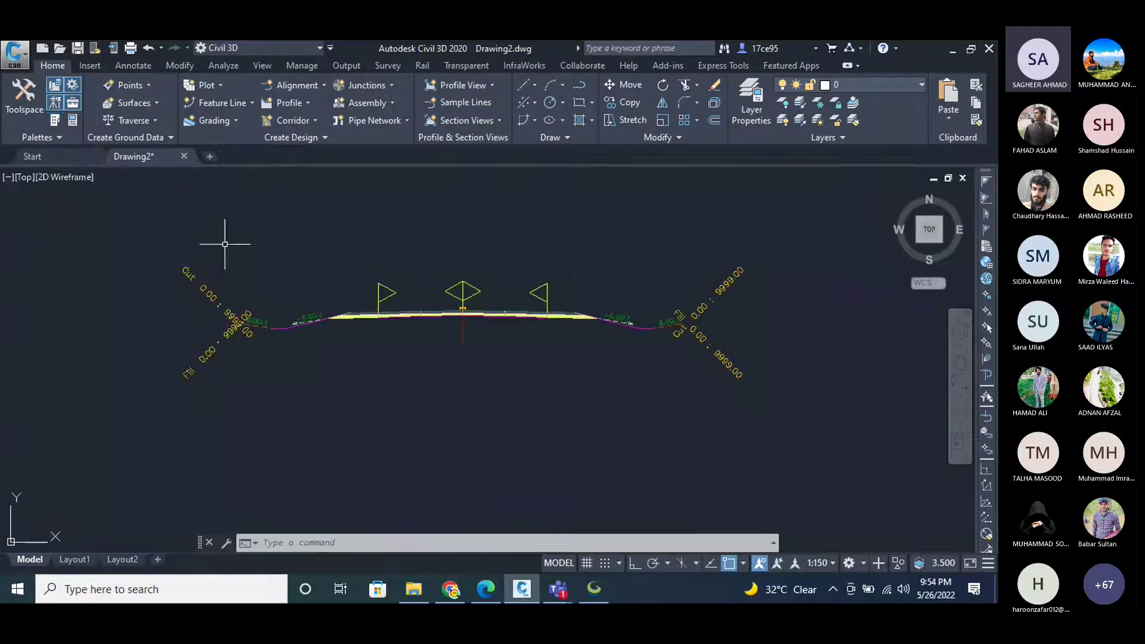
click(24, 81)
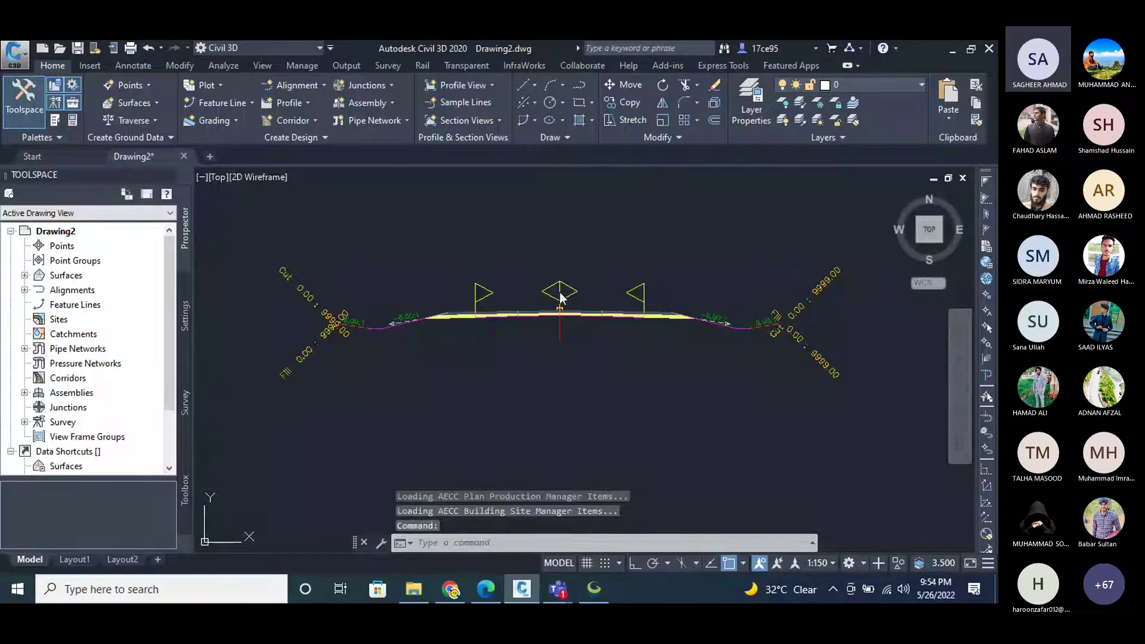
scroll(560, 295, up, 8)
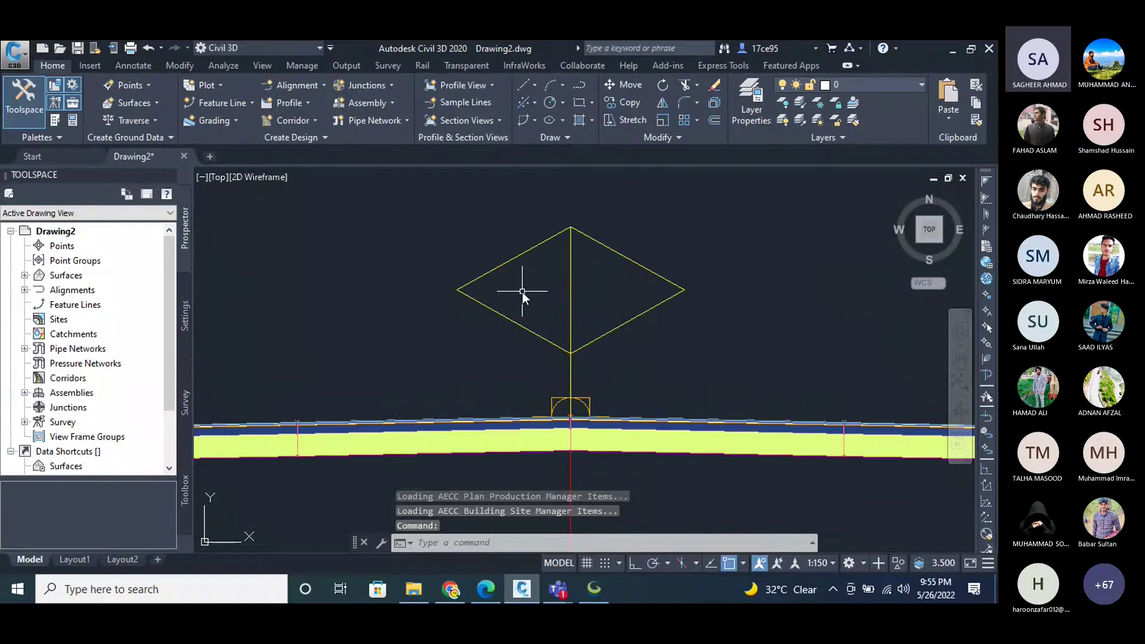
click(522, 291)
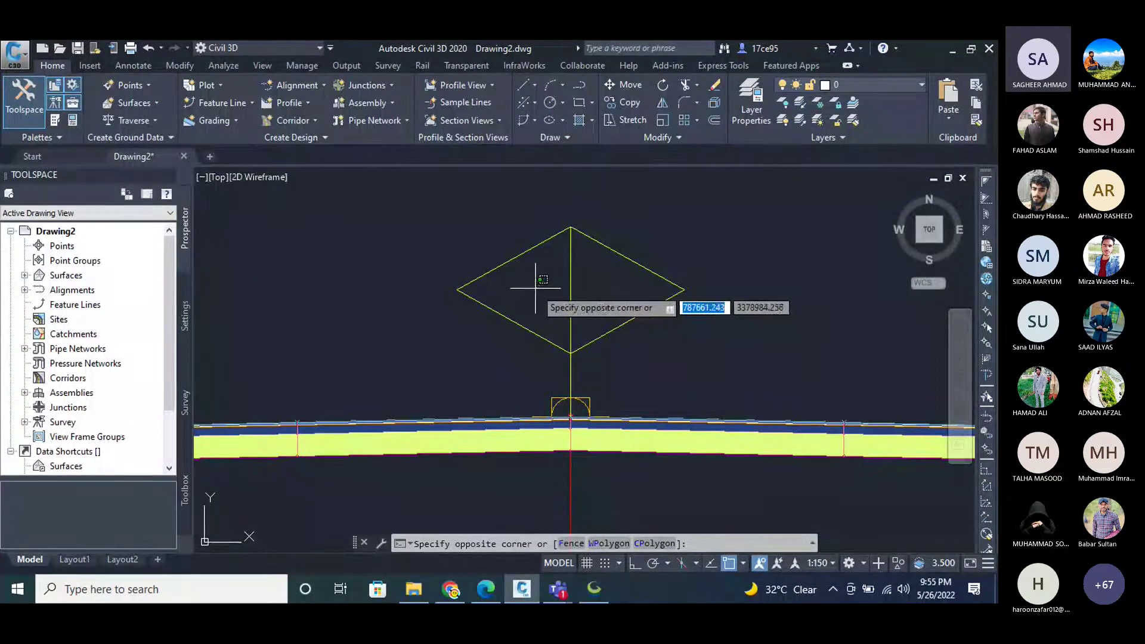
key(Escape)
key(Escape)
key(Escape)
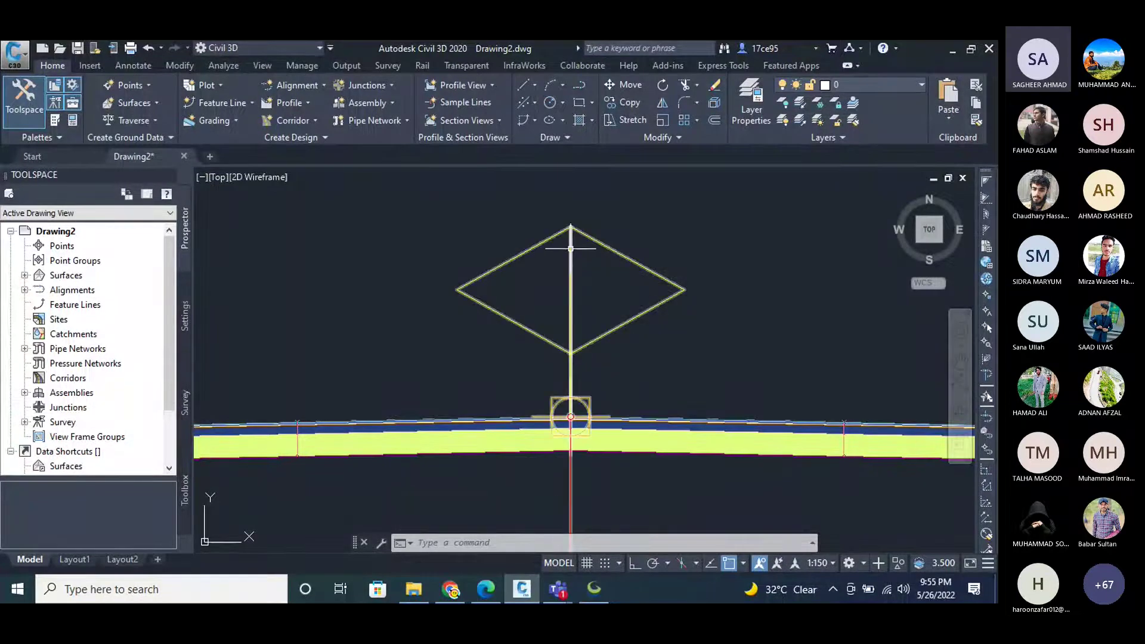
key(Escape)
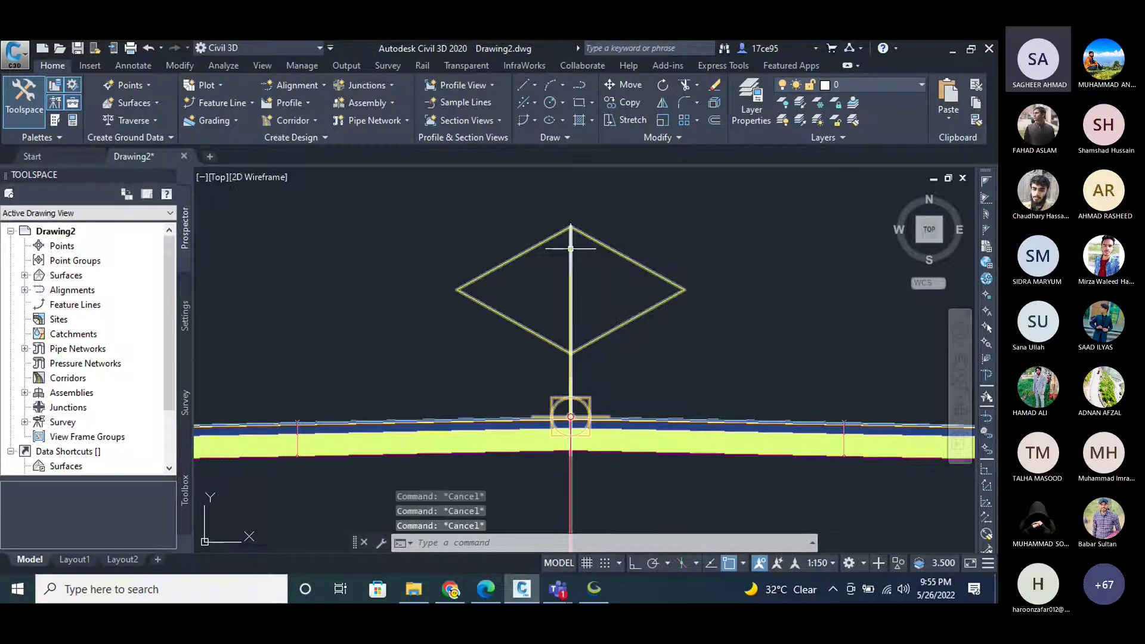
Start a new corridor and name it Corridor - Road 1.
scroll(583, 248, down, 5)
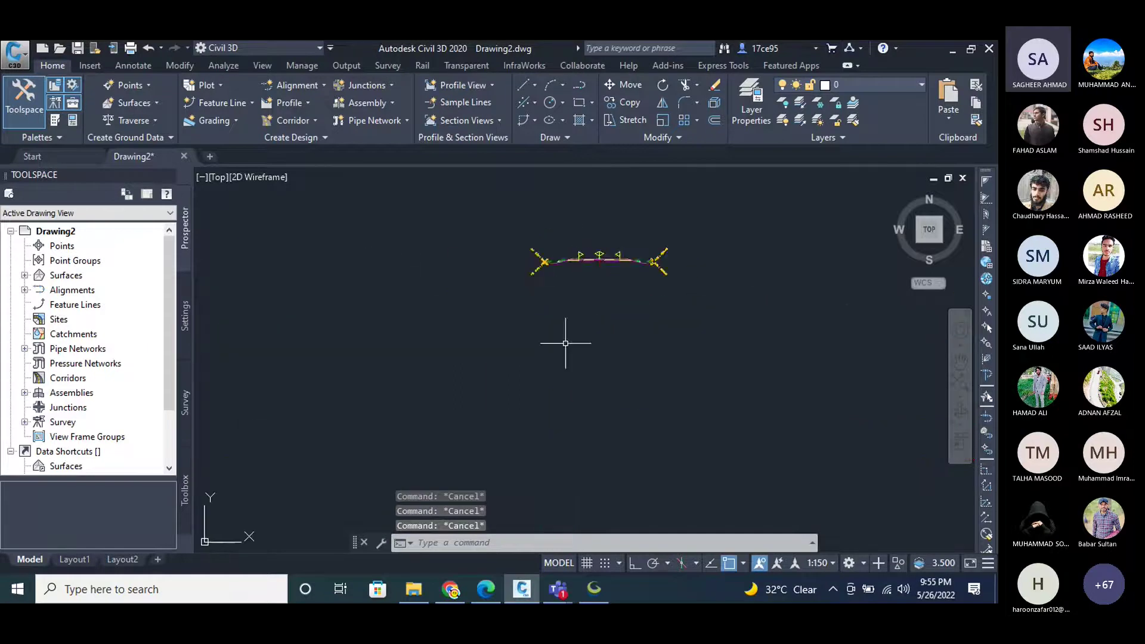
scroll(668, 262, up, 5)
scroll(669, 257, down, 2)
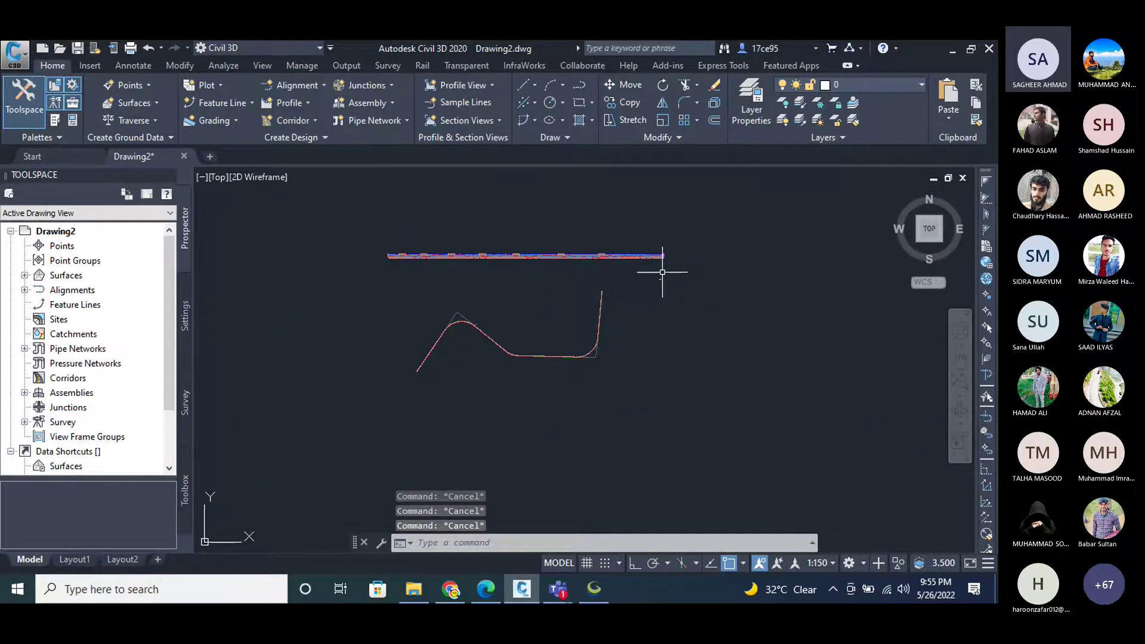
click(313, 120)
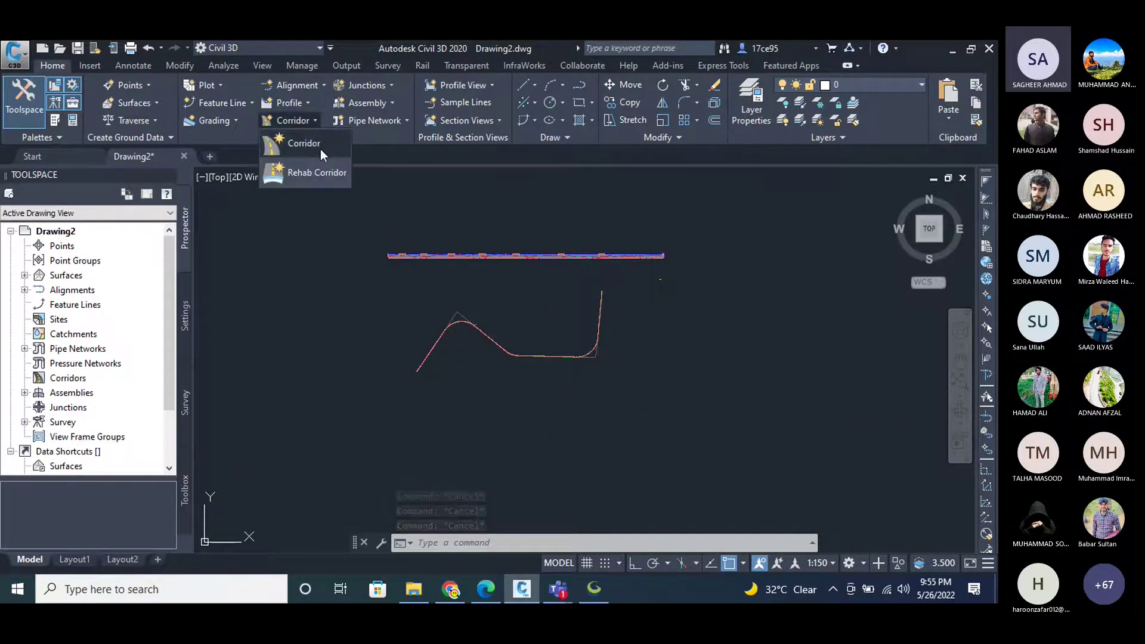
click(320, 147)
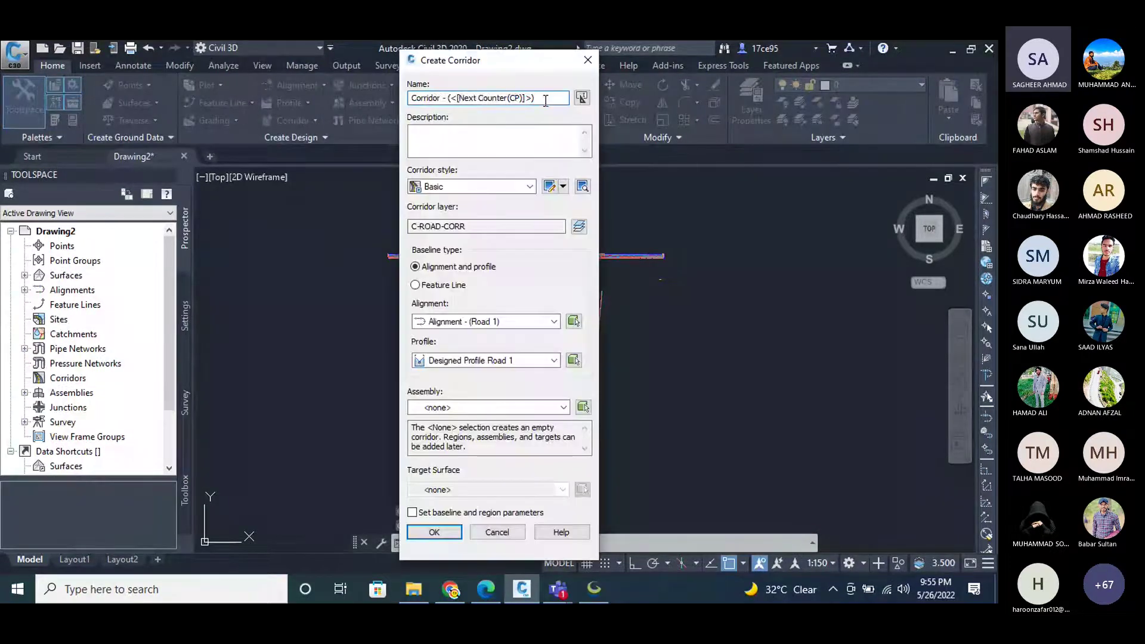
drag(546, 99, 448, 99)
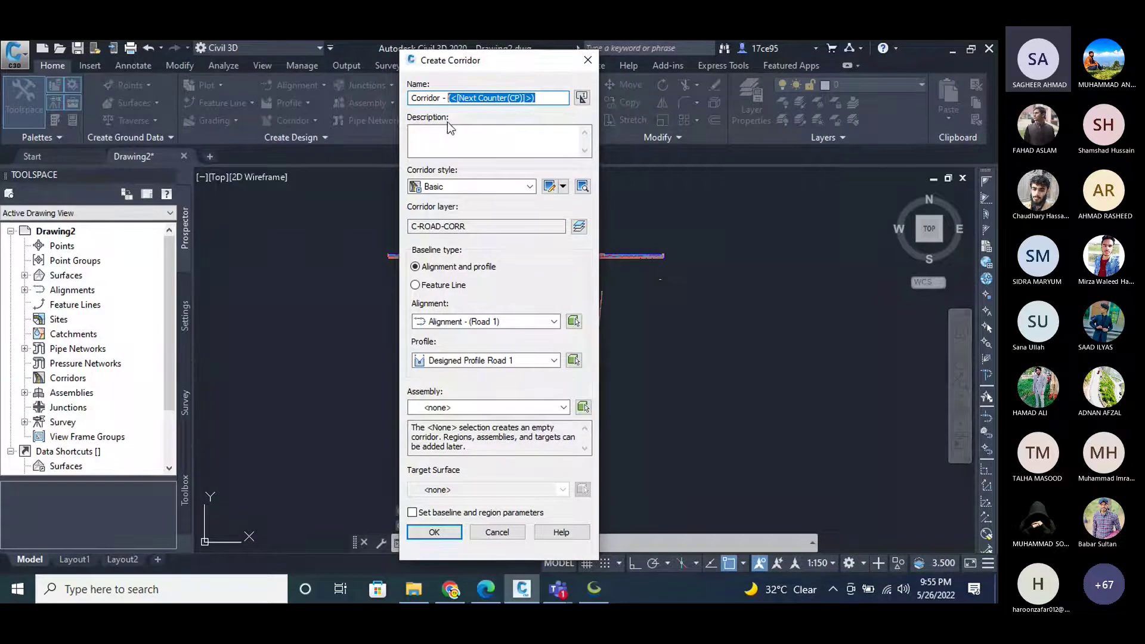
text(Ro)
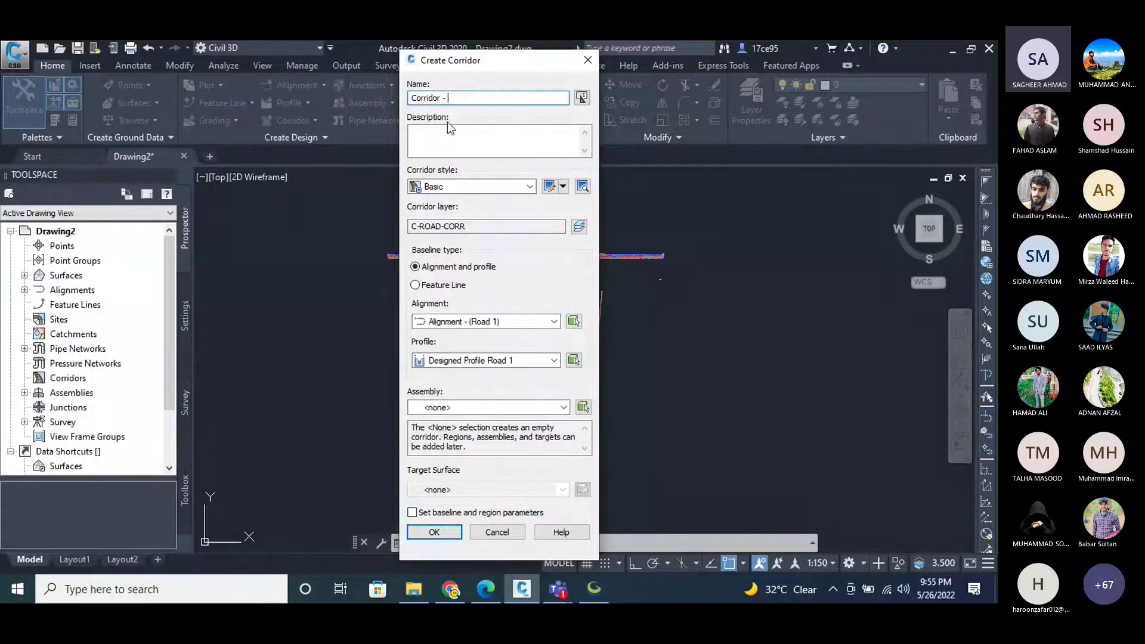
text(ad 1)
Base the corridor on Alignment - (Road 1) with the Designed Profile Road 1 profile.
click(503, 322)
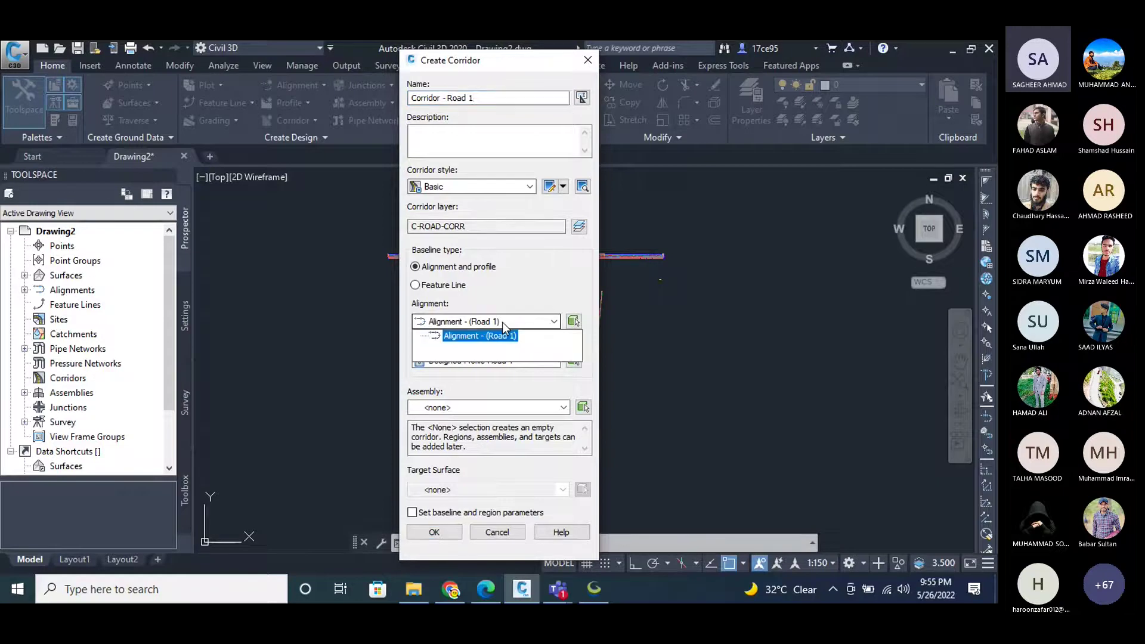
click(502, 322)
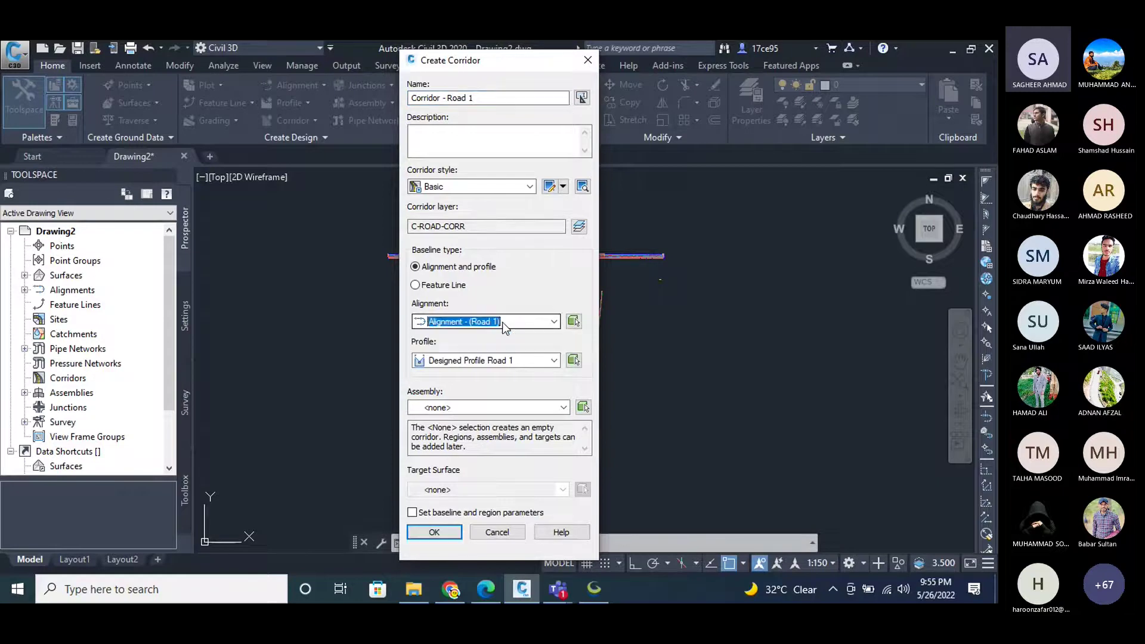
click(534, 360)
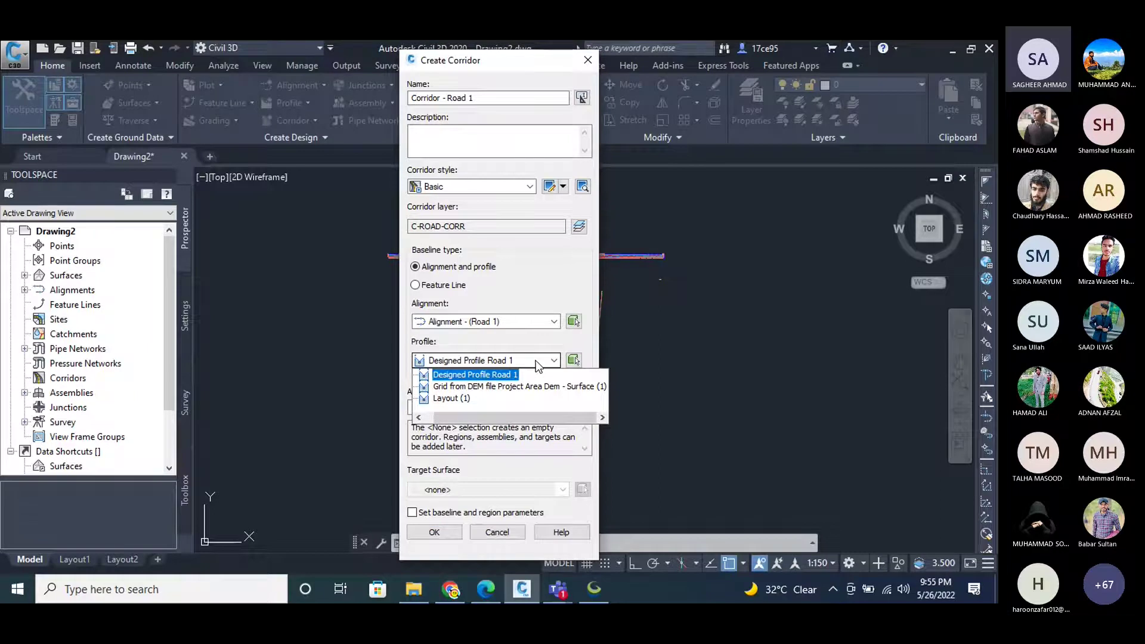
click(446, 375)
Assign the Typical X Section assembly to the corridor and target the surface Grid from DEM file Project Area Dem.
click(477, 407)
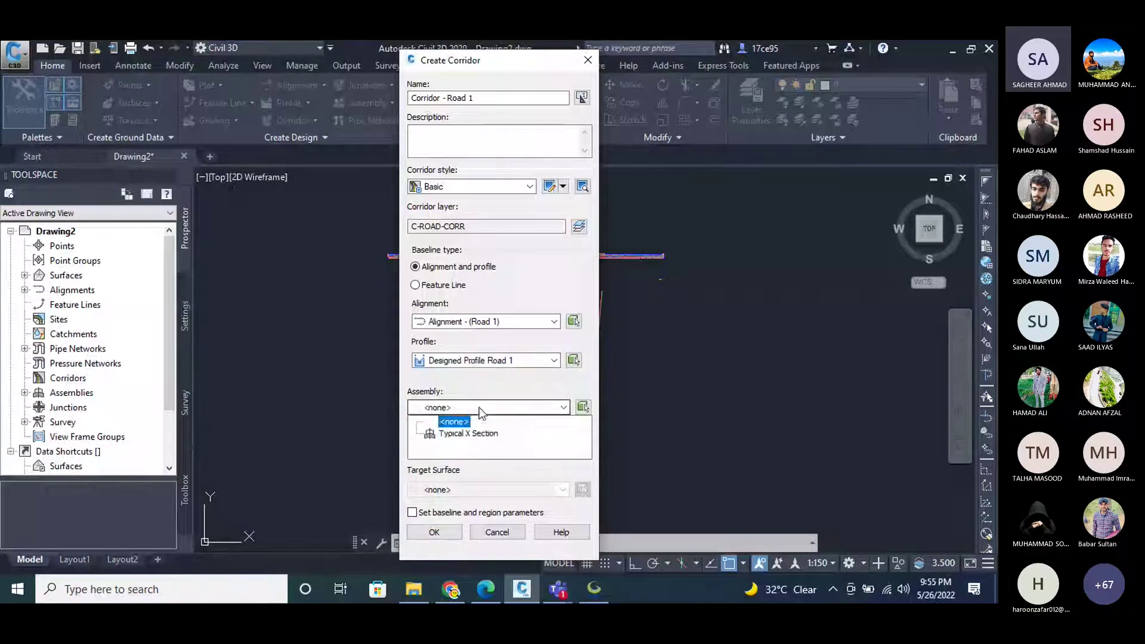
click(482, 434)
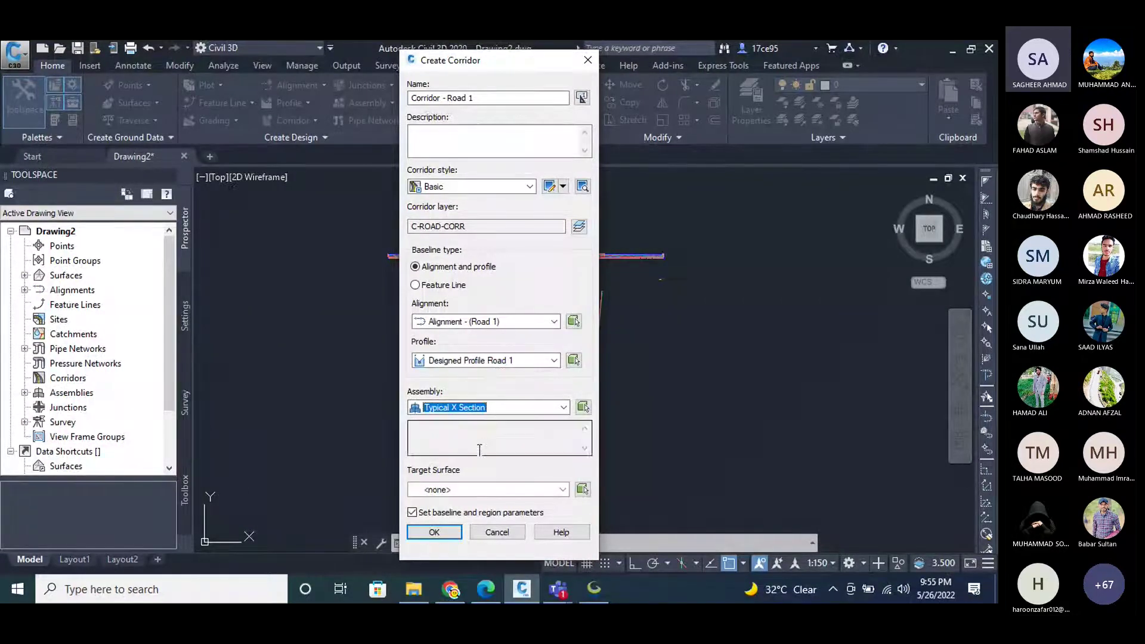
click(478, 492)
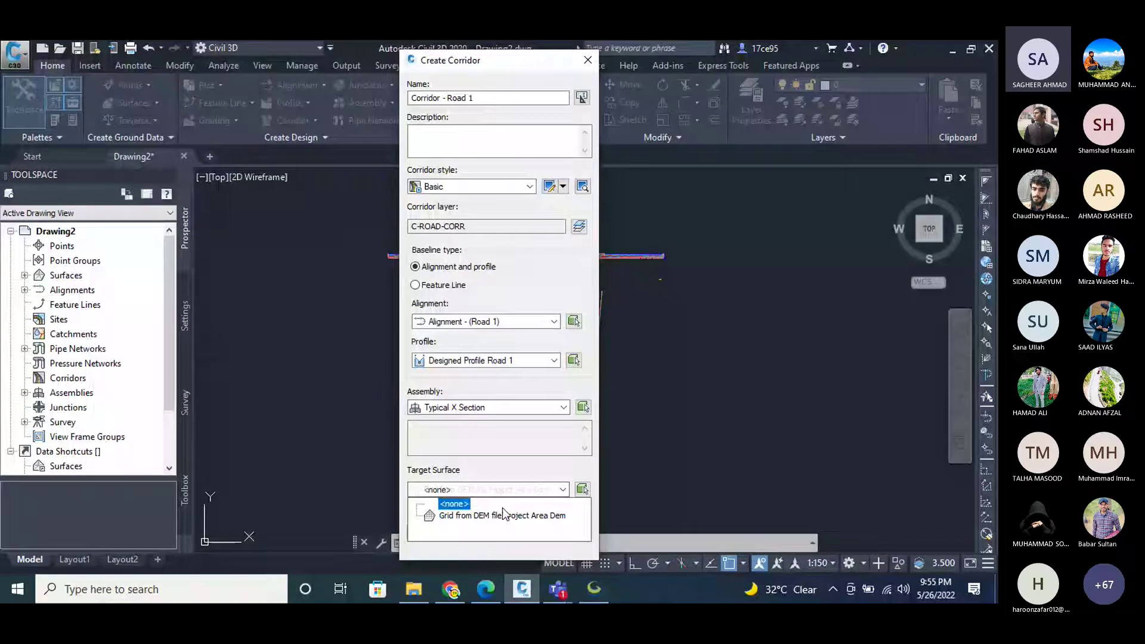
click(503, 515)
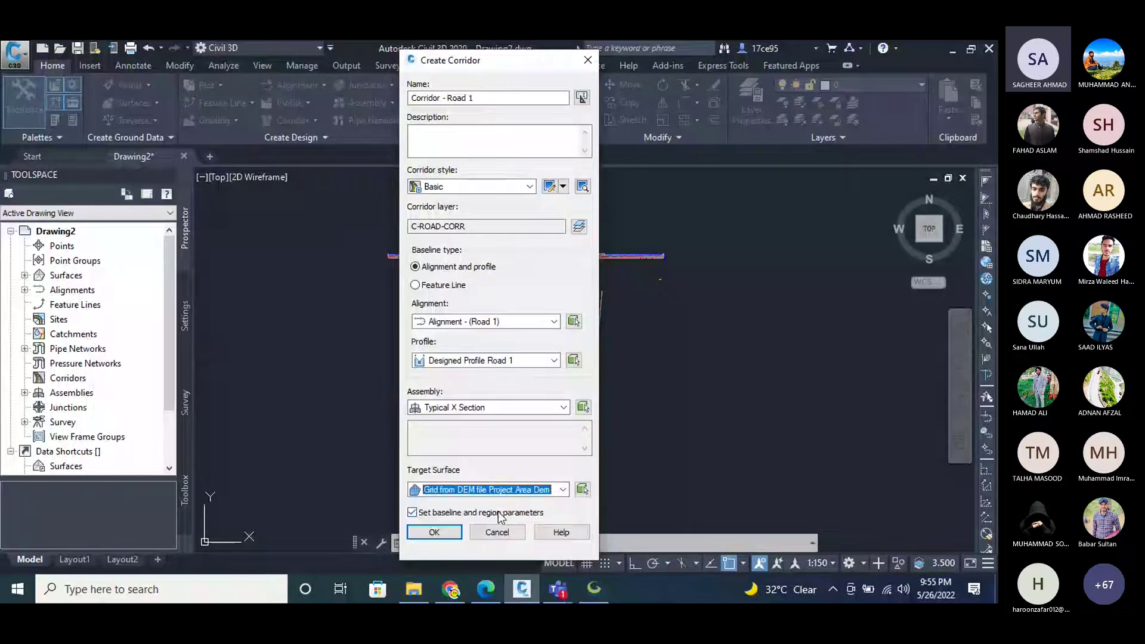
click(563, 491)
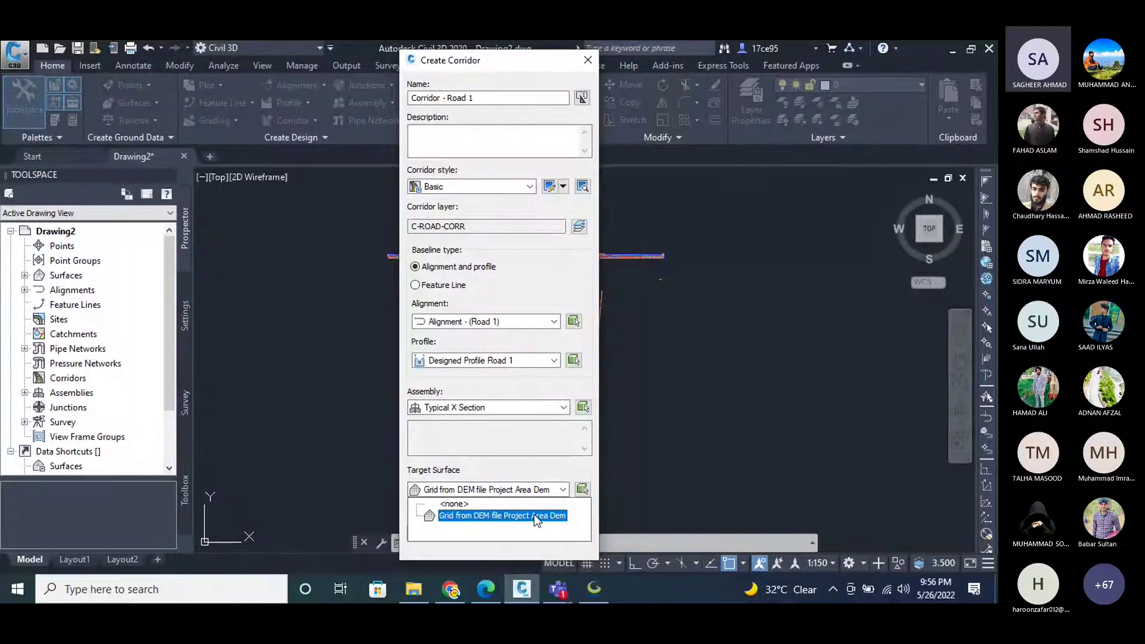
click(501, 515)
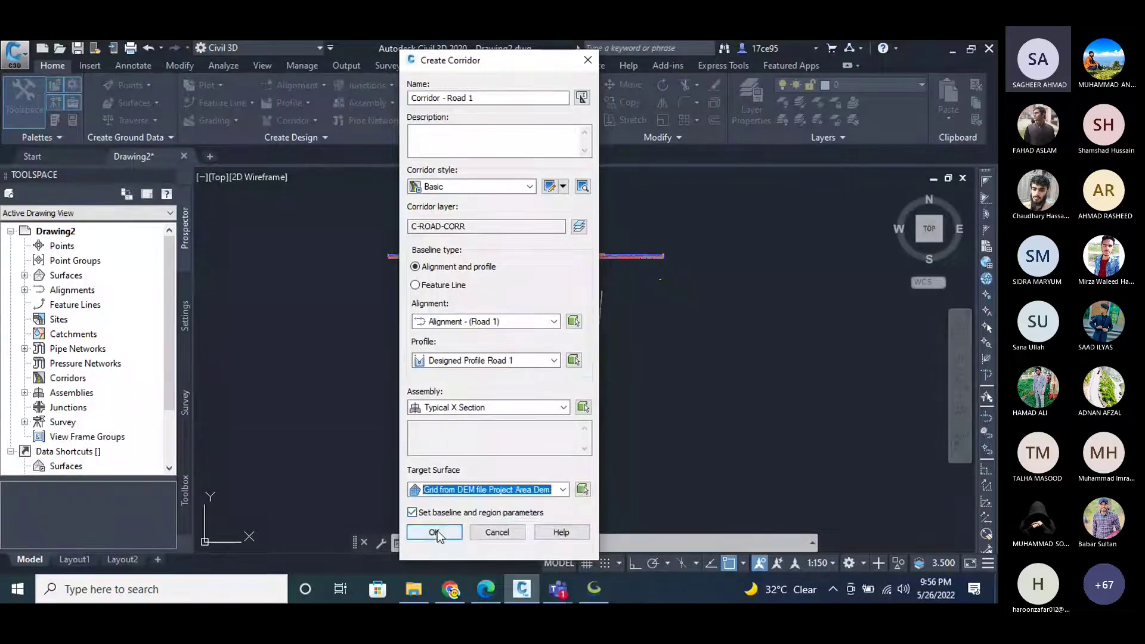
Accept the corridor settings, apply the default baseline and region parameters, and rebuild the corridor.
click(435, 532)
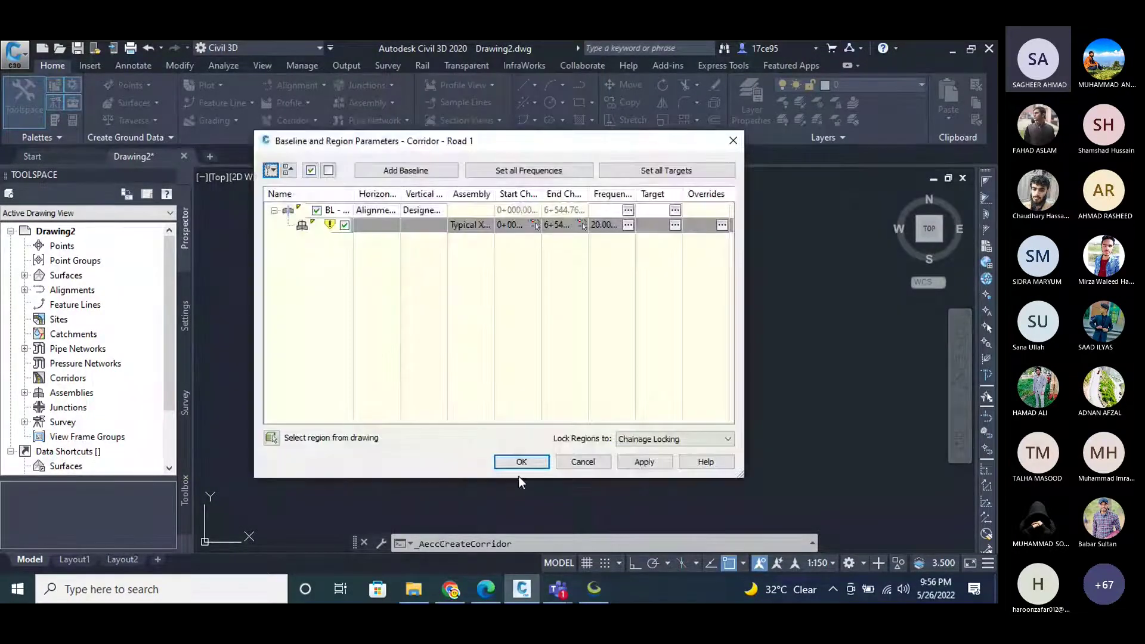
click(665, 460)
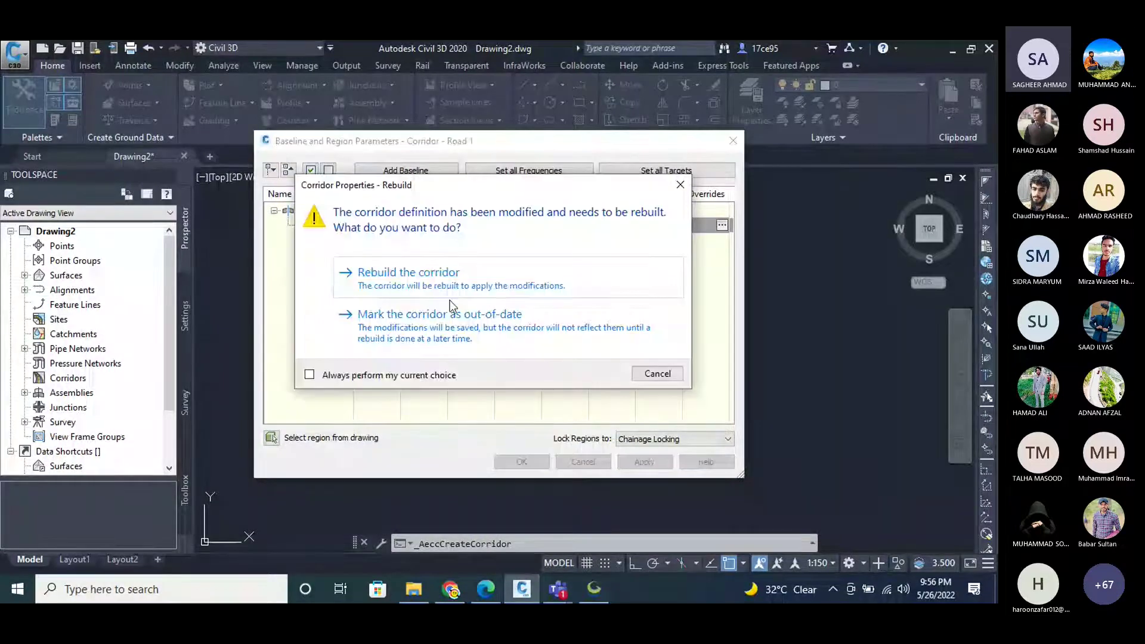
click(449, 297)
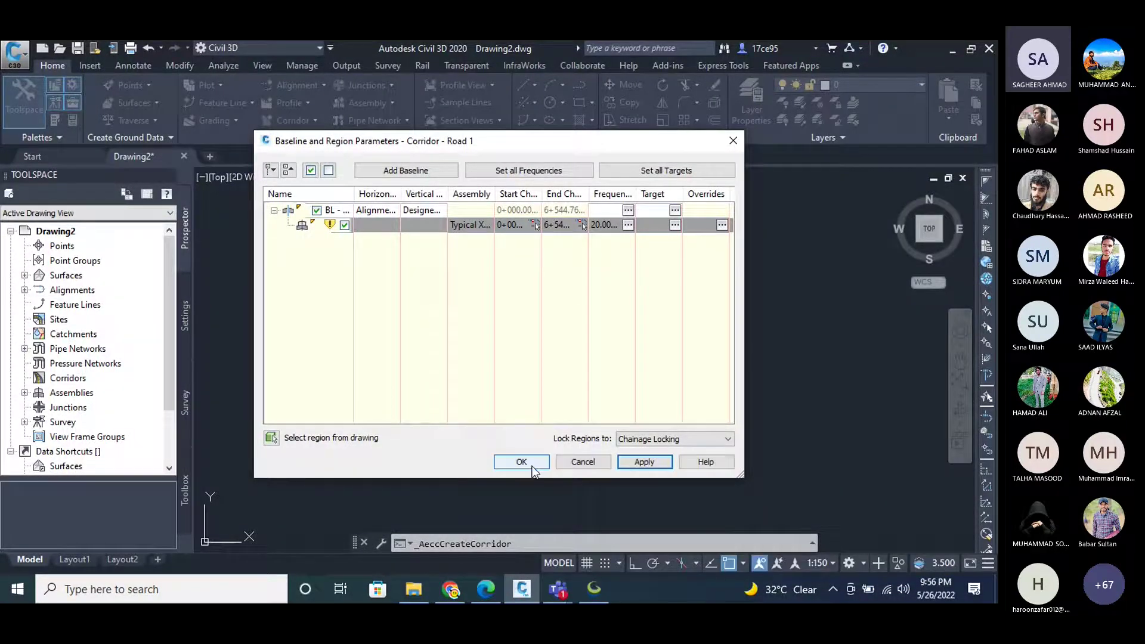
click(524, 463)
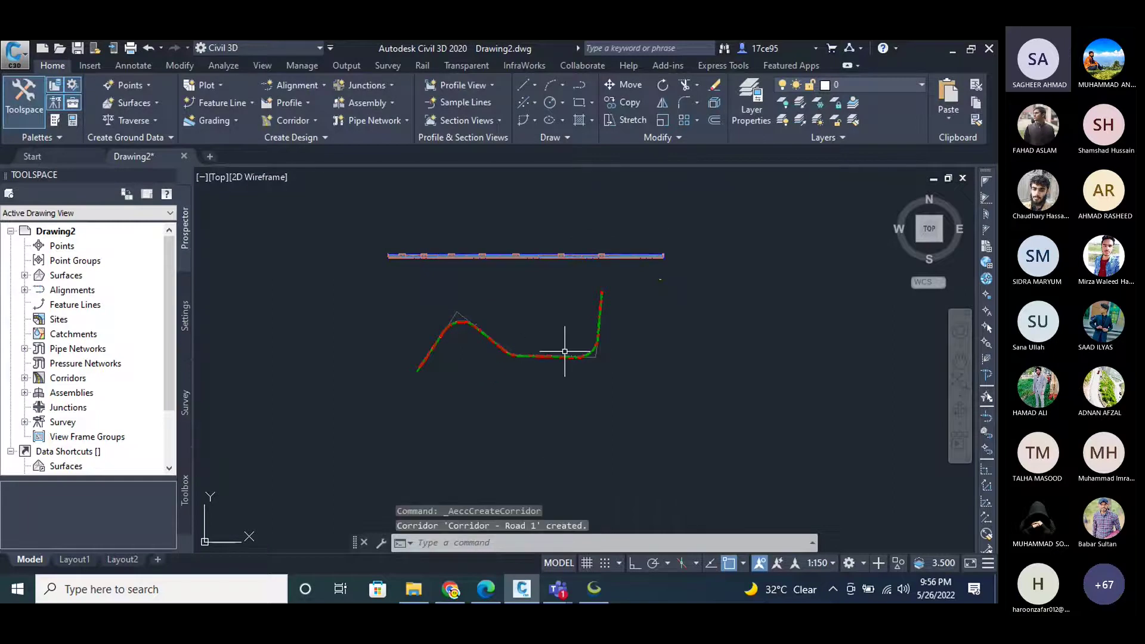
Examine the Road 1 corridor at both ends and along its length for the cut and fill daylight lines.
scroll(565, 351, up, 6)
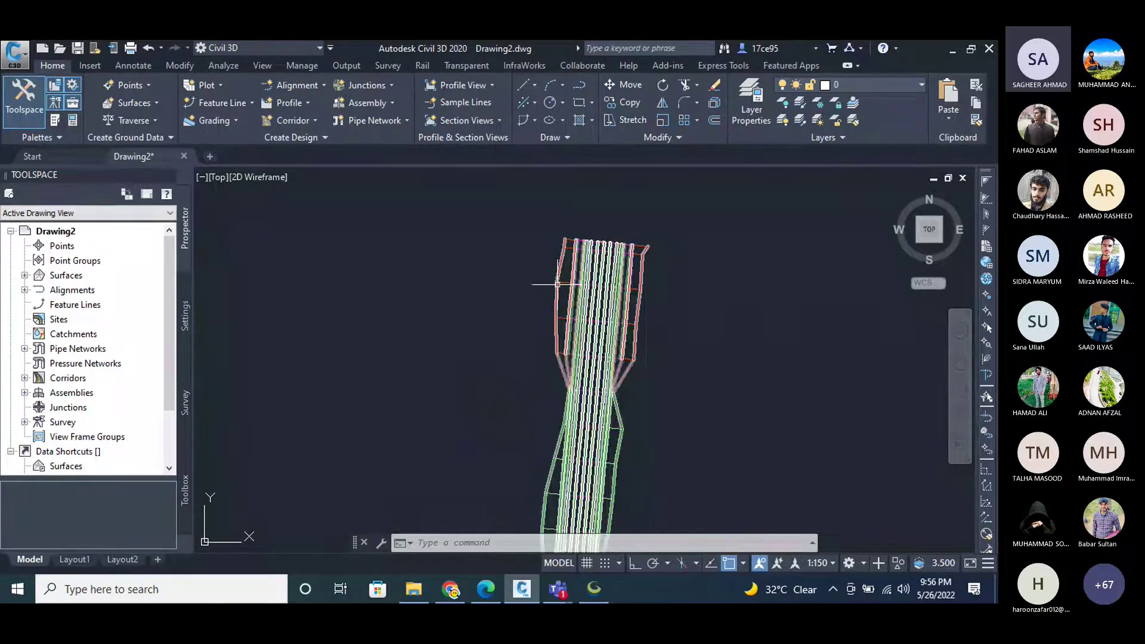
scroll(789, 296, down, 5)
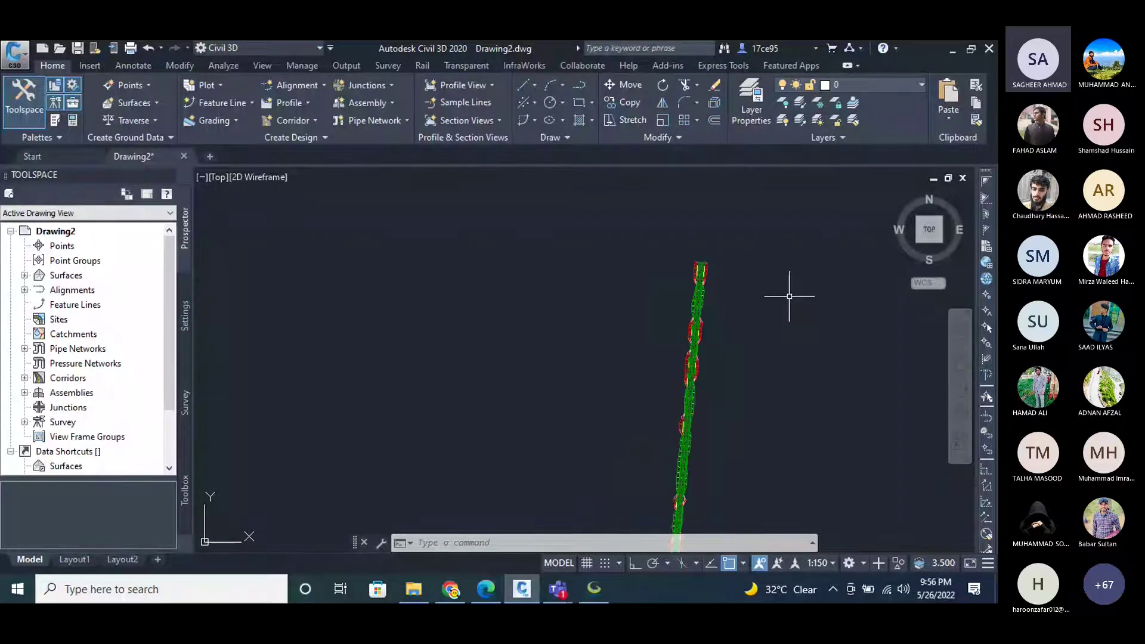
scroll(788, 296, down, 5)
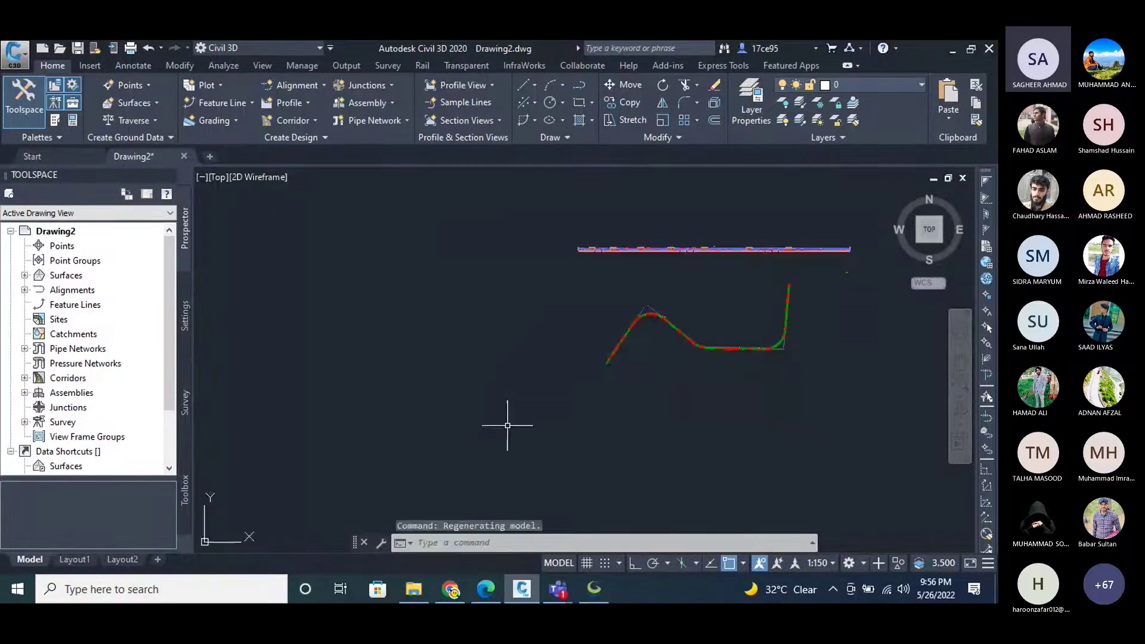
scroll(609, 362, up, 8)
scroll(588, 288, up, 3)
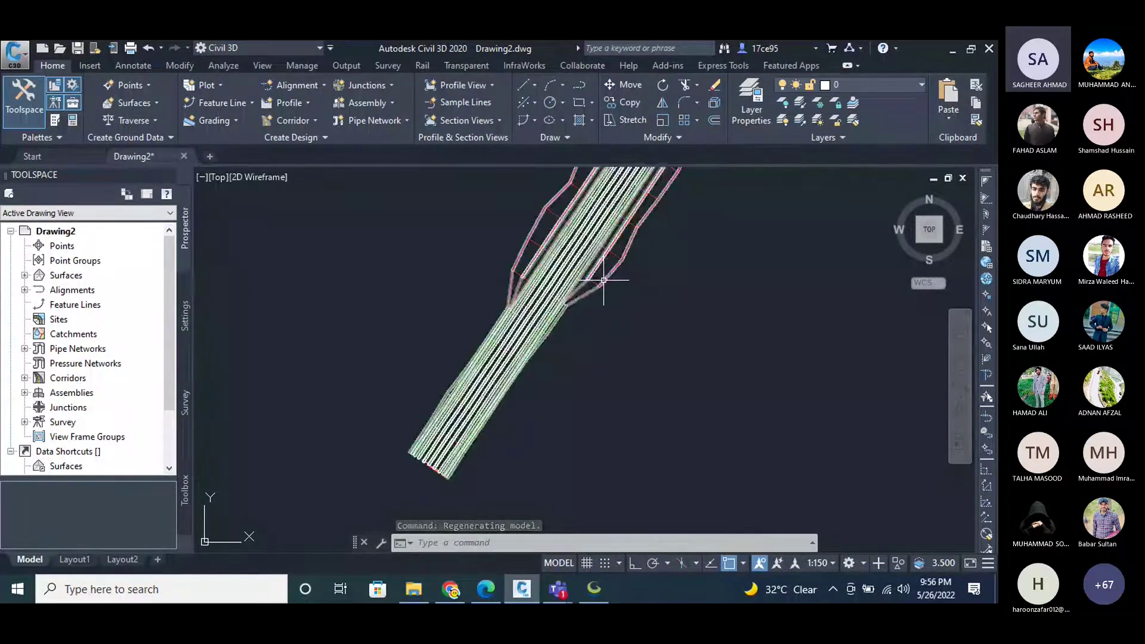
mouse_move(288, 420)
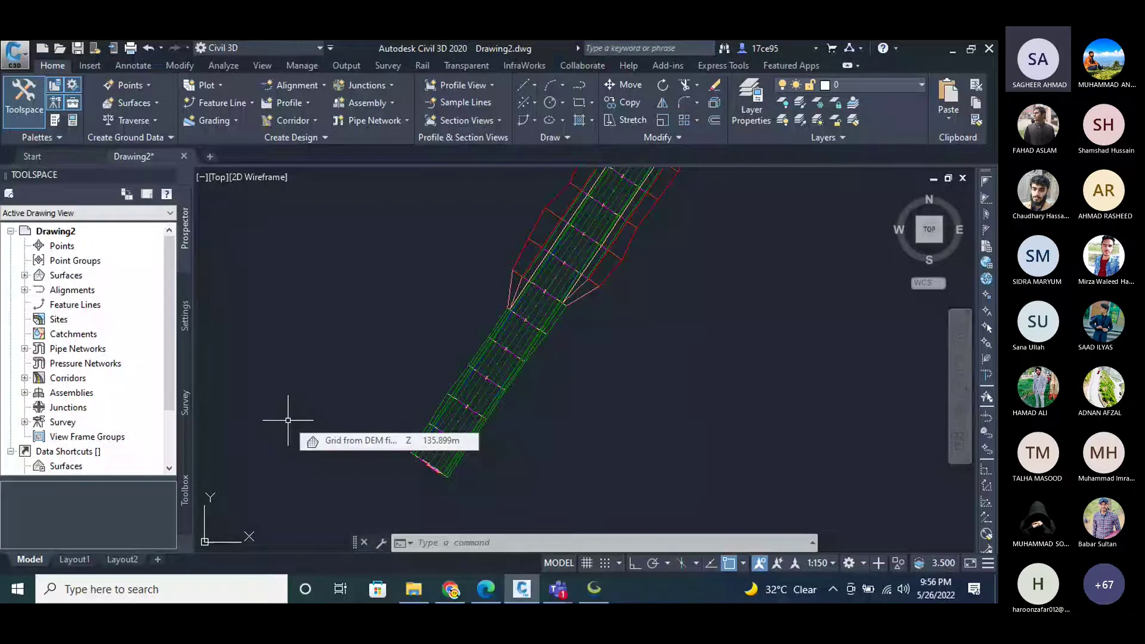
scroll(288, 421, down, 2)
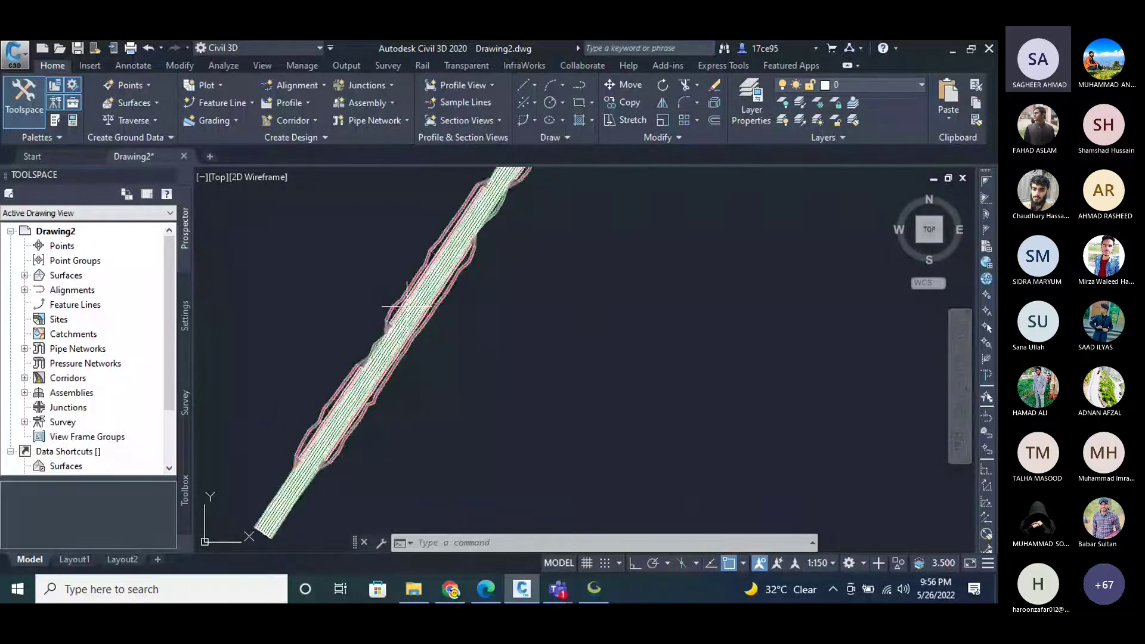
mouse_move(408, 308)
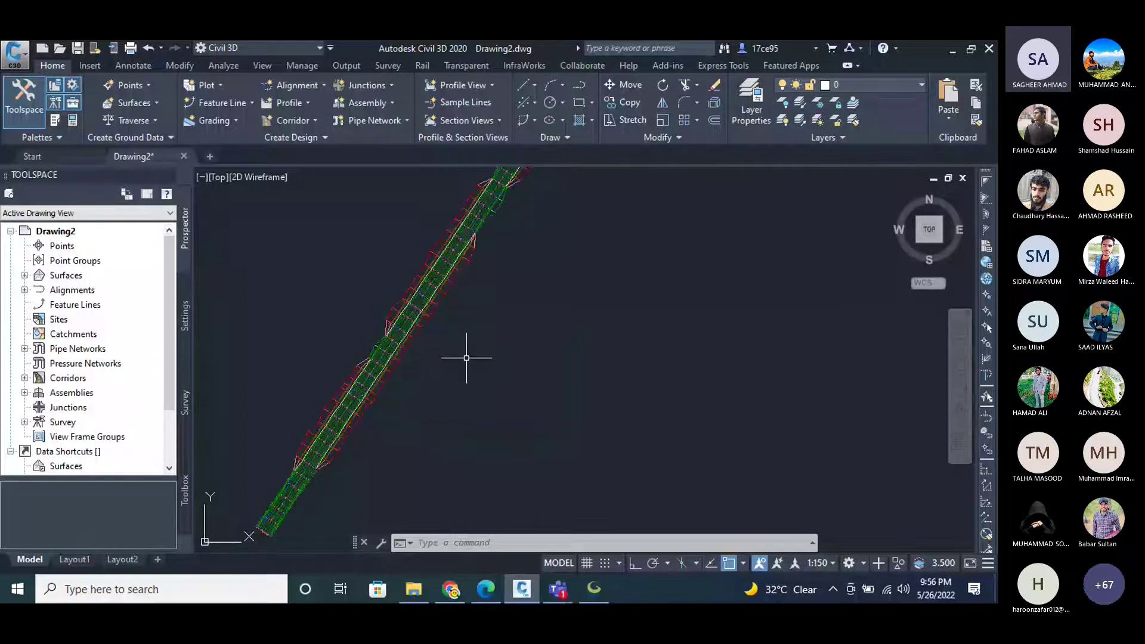
key(Escape)
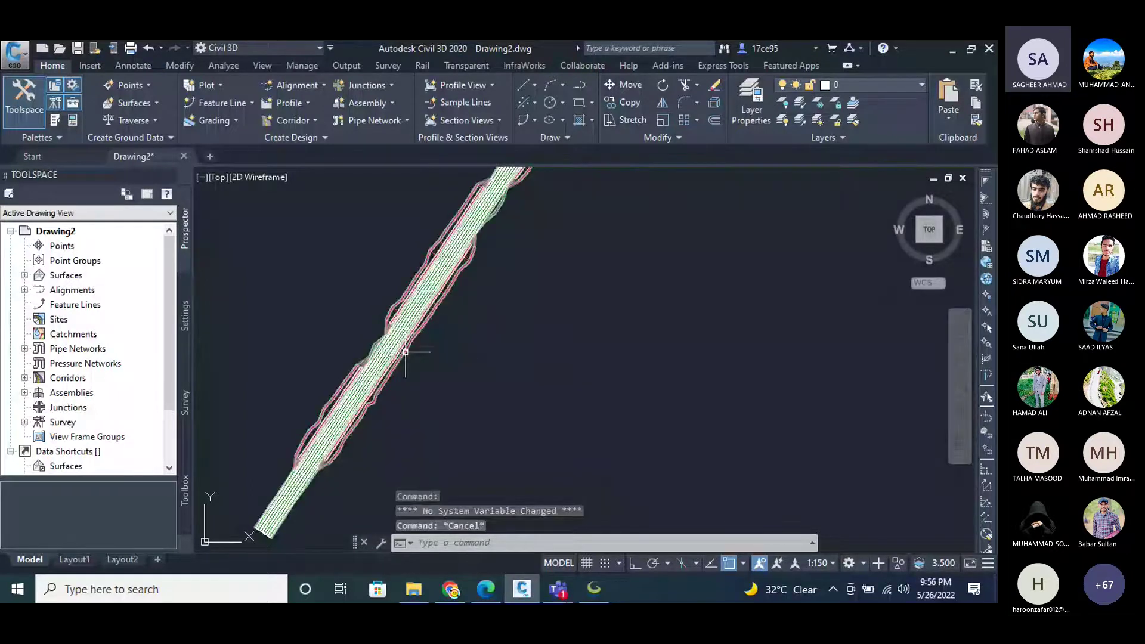
scroll(405, 352, down, 3)
scroll(383, 409, up, 2)
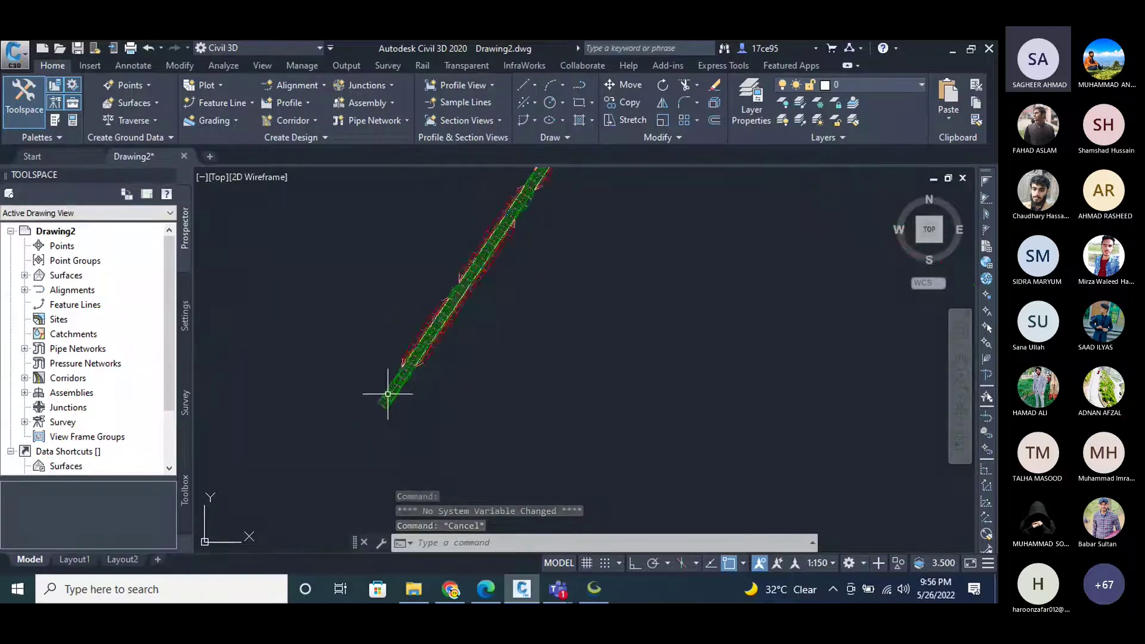
scroll(380, 356, up, 3)
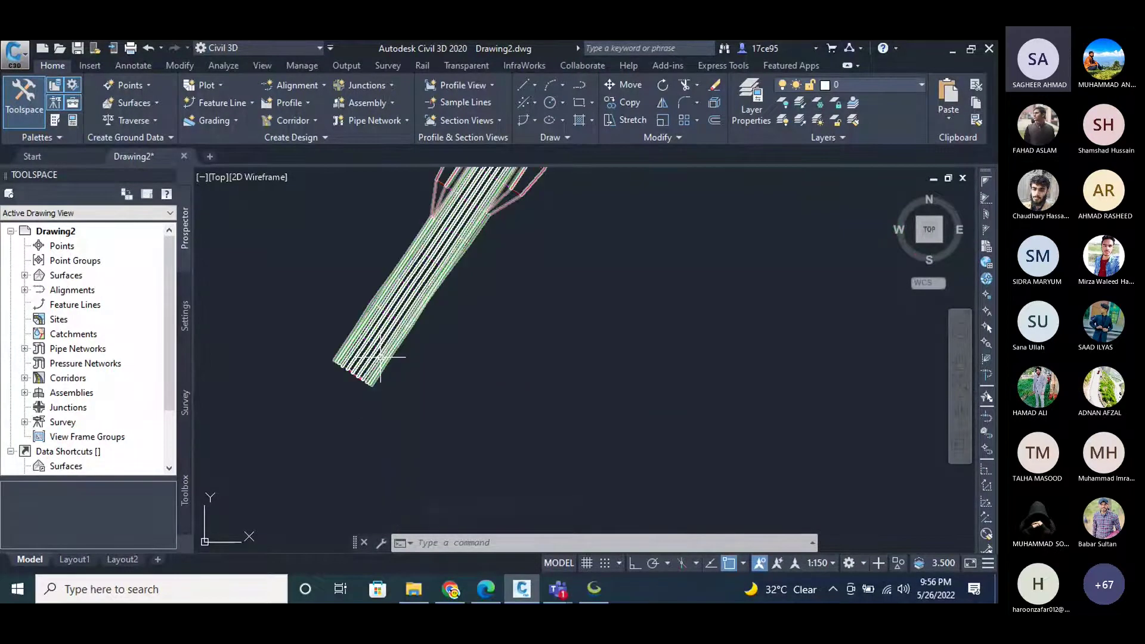
click(381, 358)
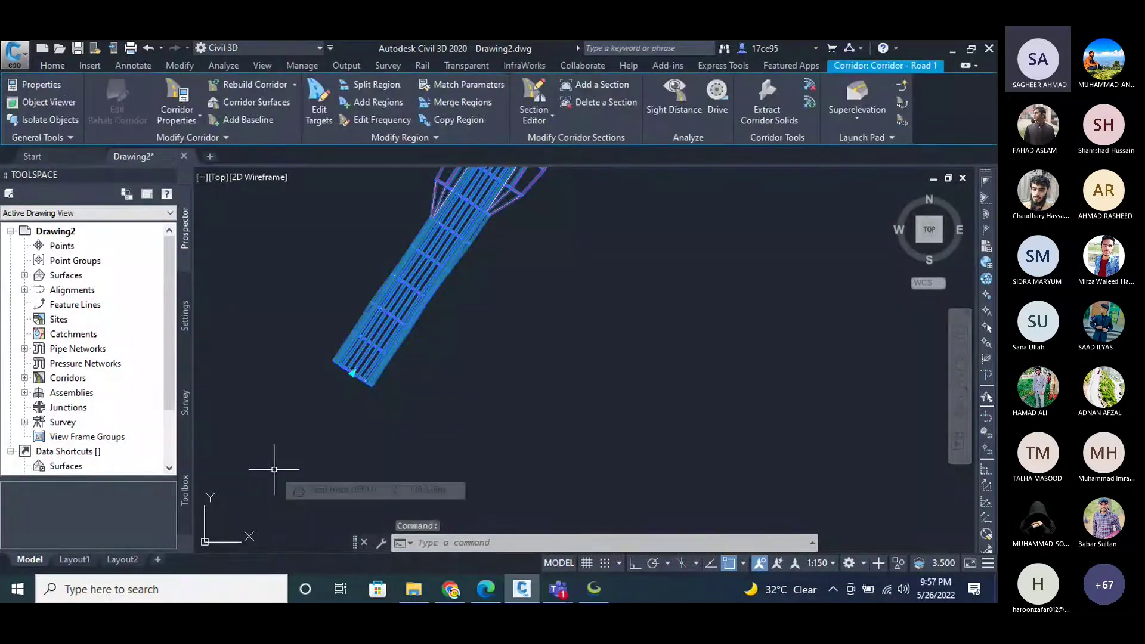
key(Escape)
key(Escape)
key(Escape)
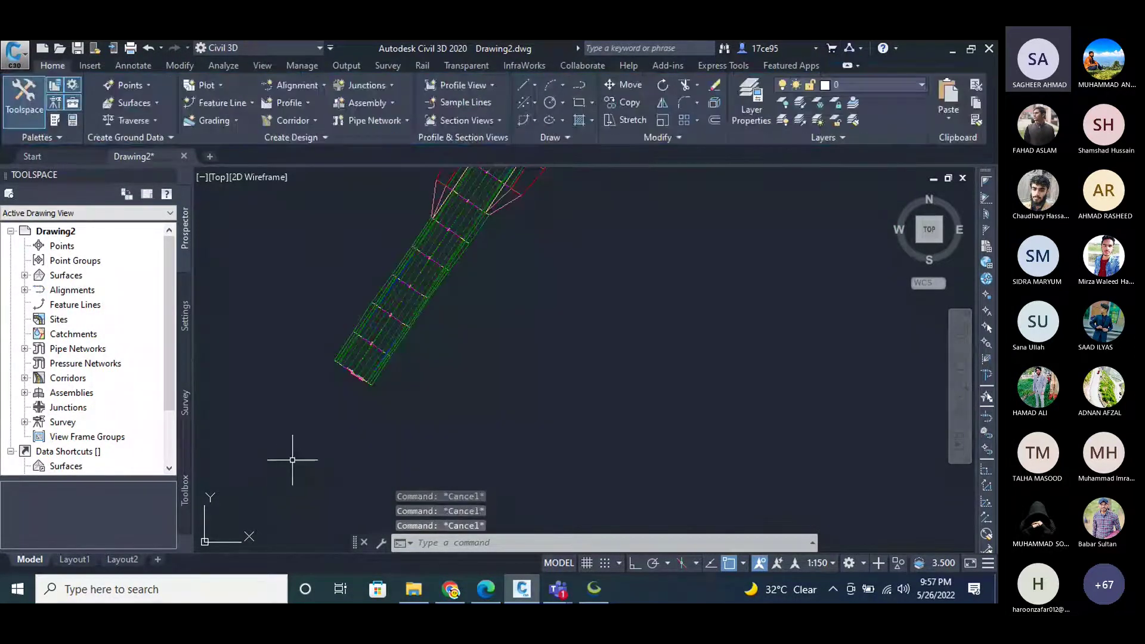
click(369, 327)
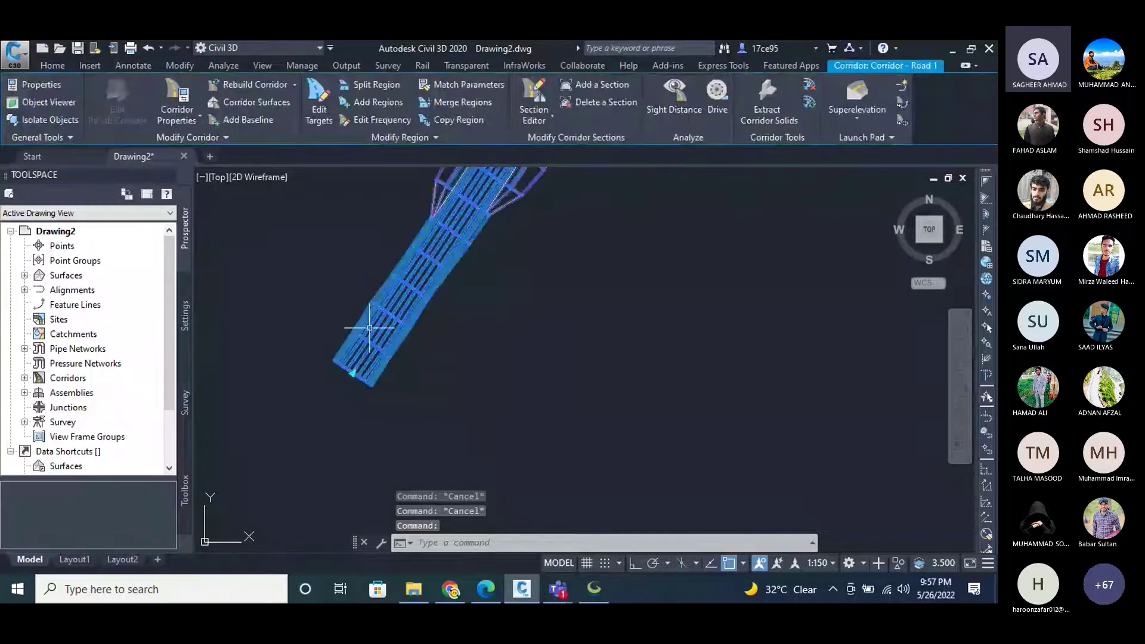
click(52, 65)
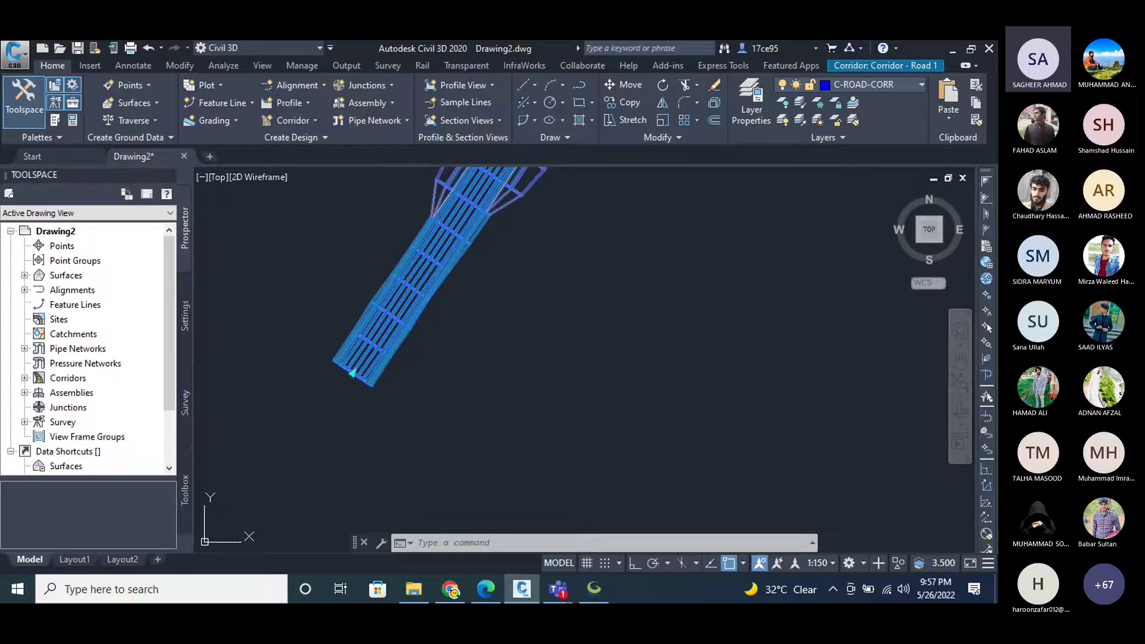
key(Escape)
key(Escape)
key(Escape)
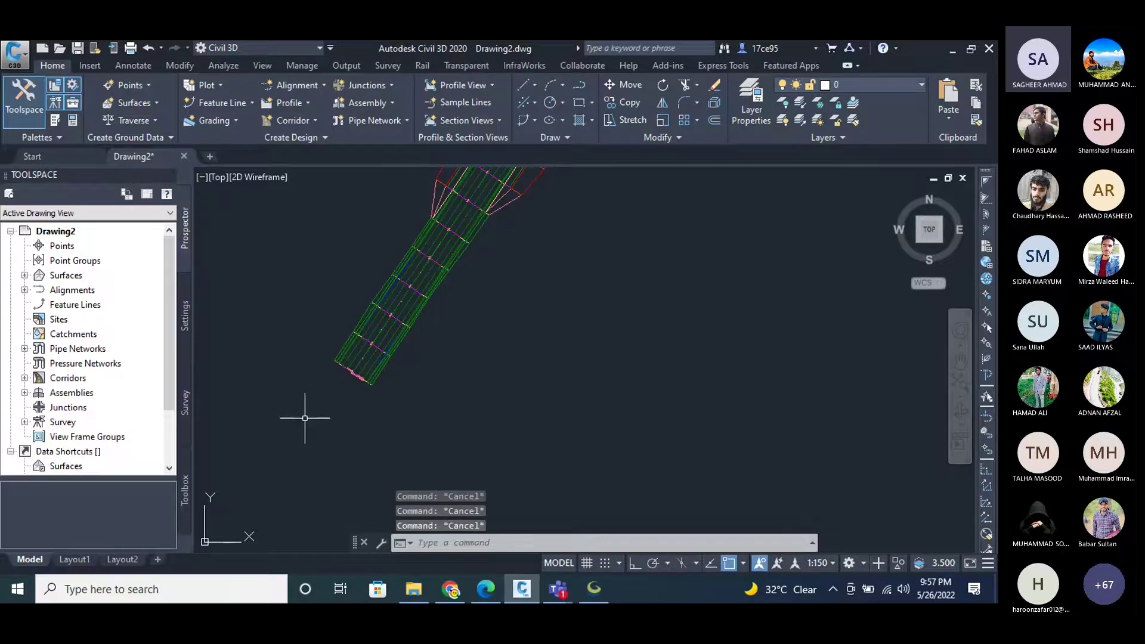
Select the Road 1 corridor at its southwest end to access its corridor editing commands.
click(362, 363)
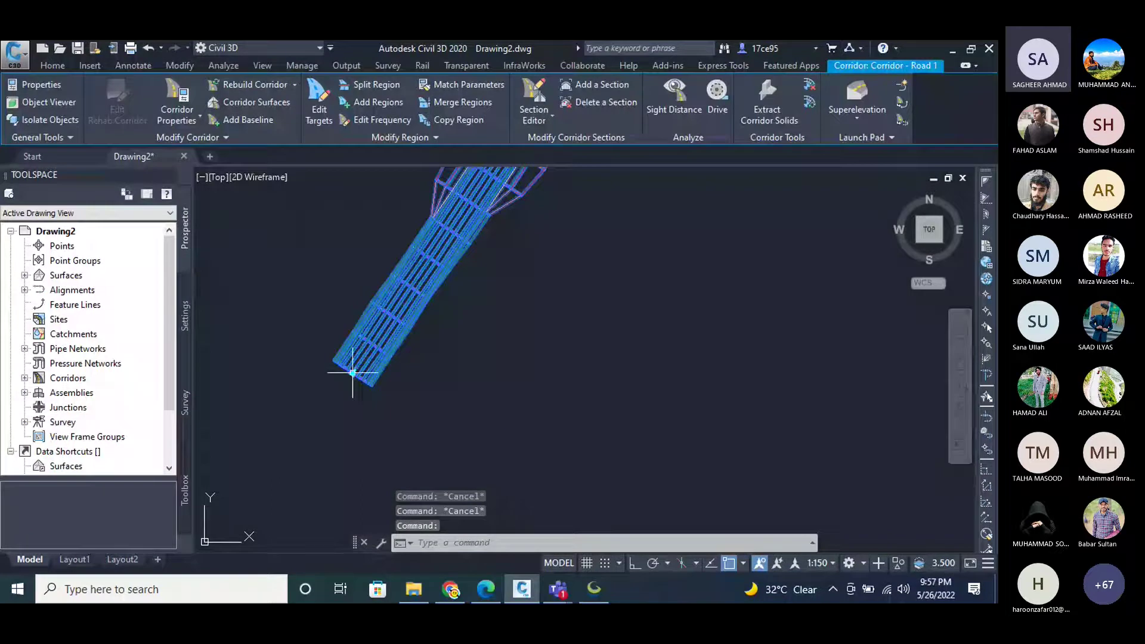
Review the baseline and region parameters in the properties of Corridor - Road 1.
key(Escape)
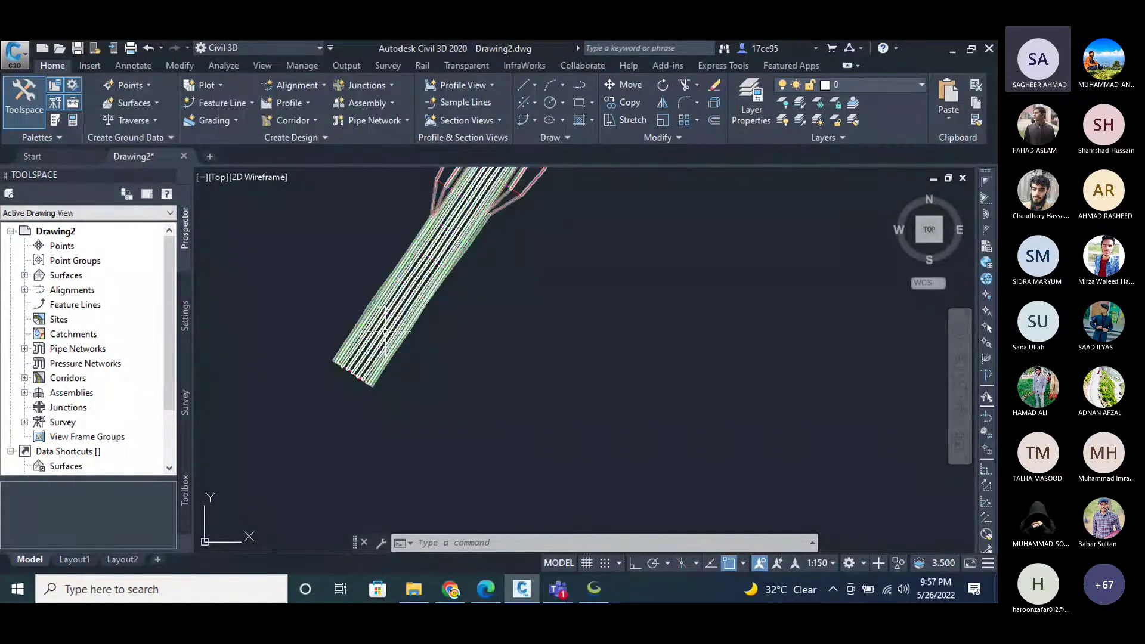
click(386, 331)
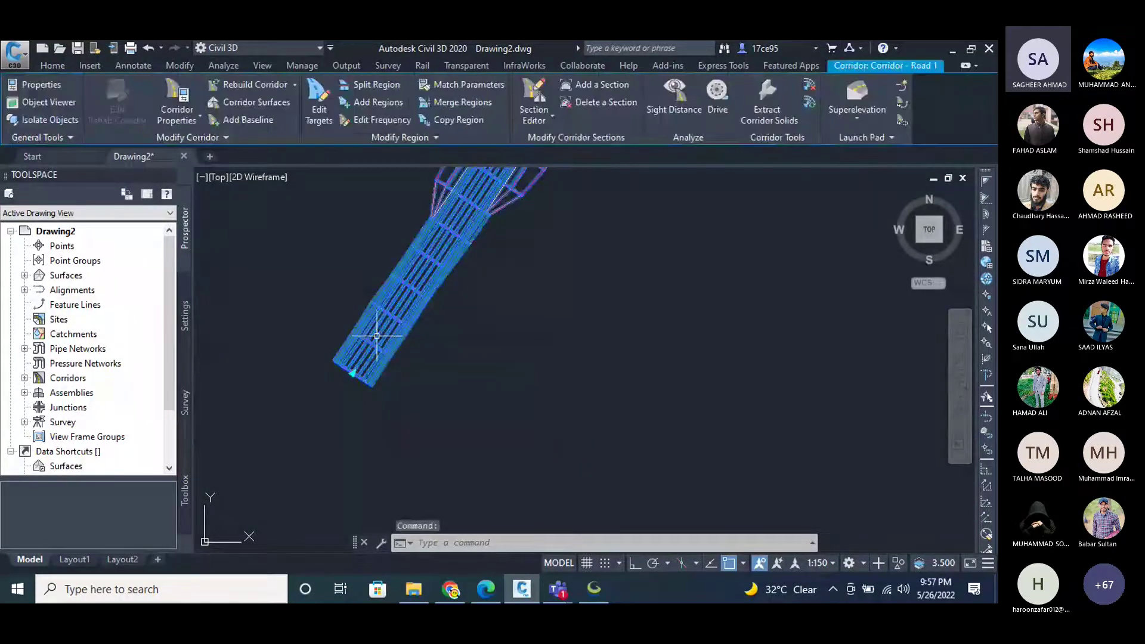
click(168, 94)
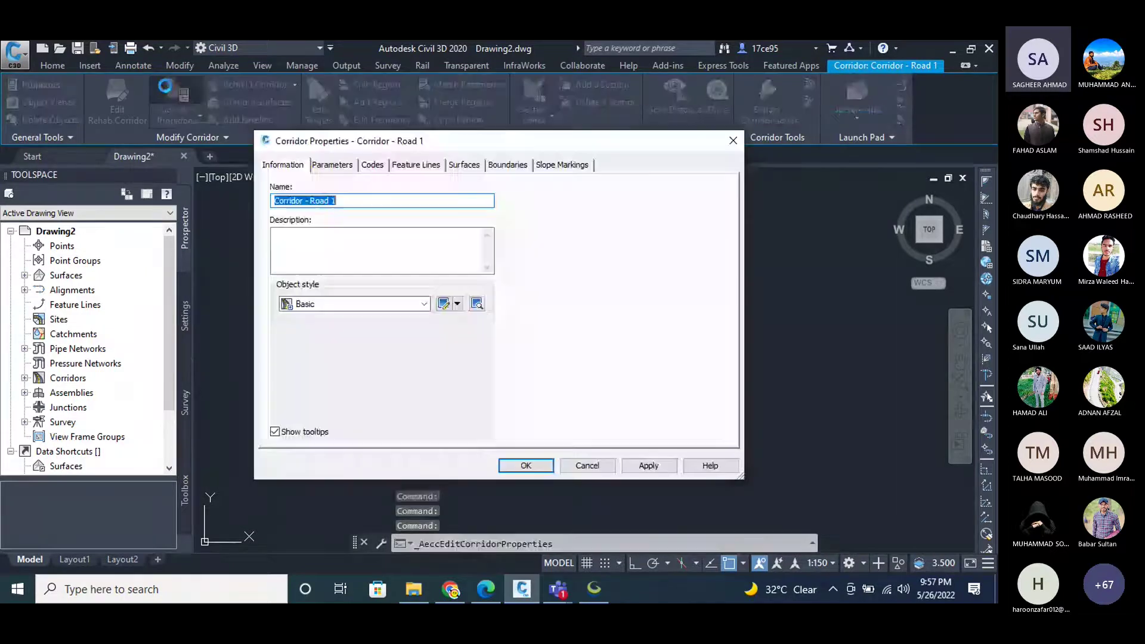
click(733, 141)
click(25, 378)
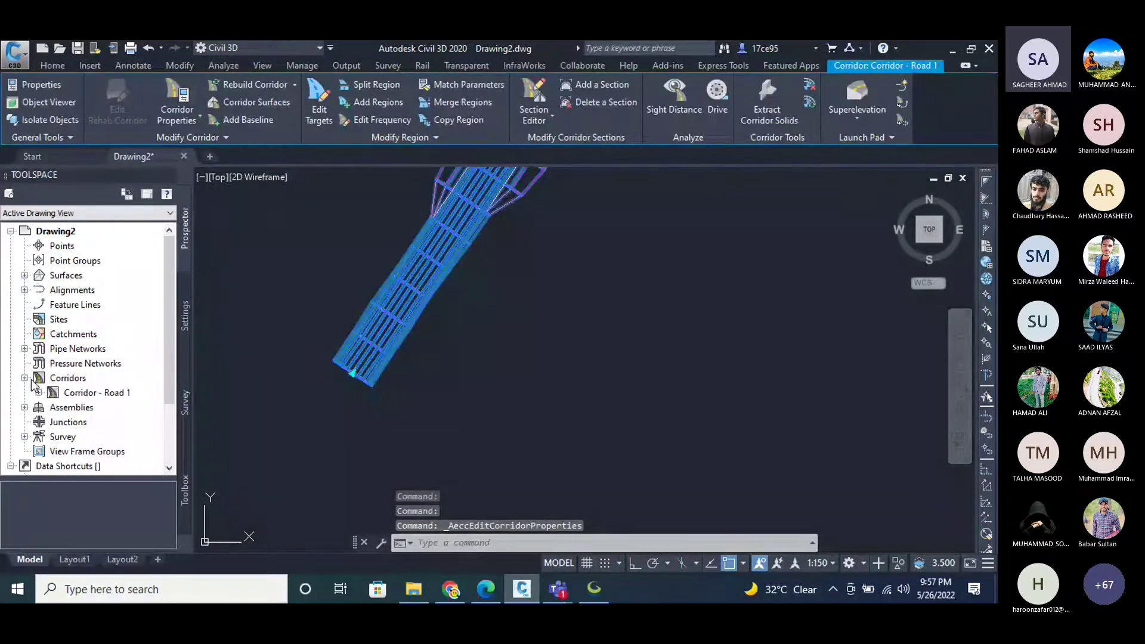
click(95, 393)
right_click(98, 392)
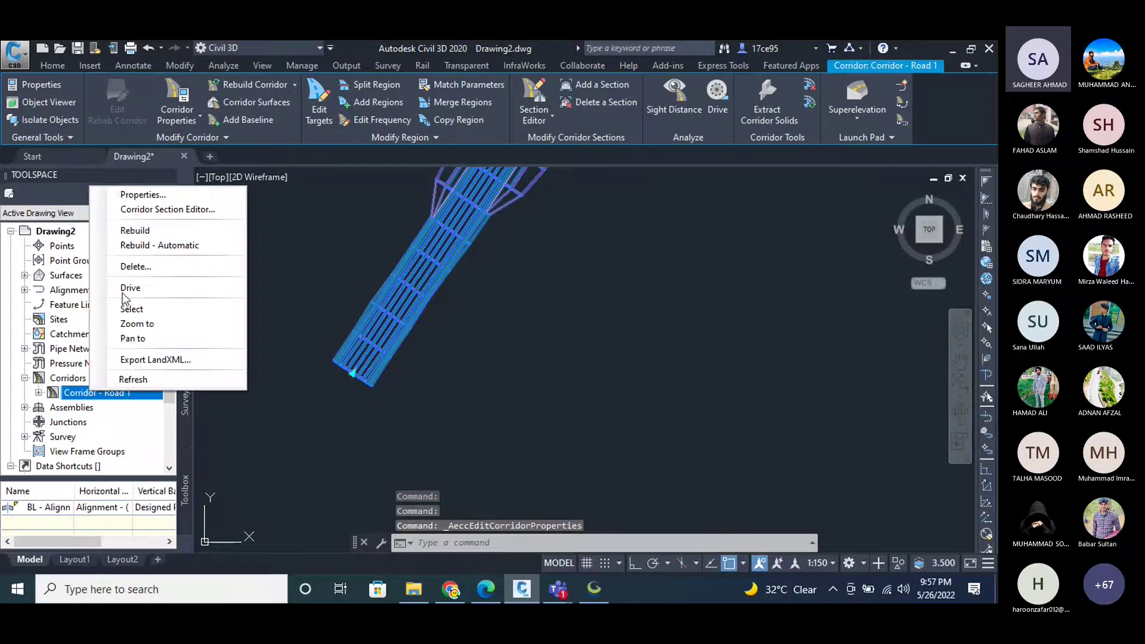
click(126, 195)
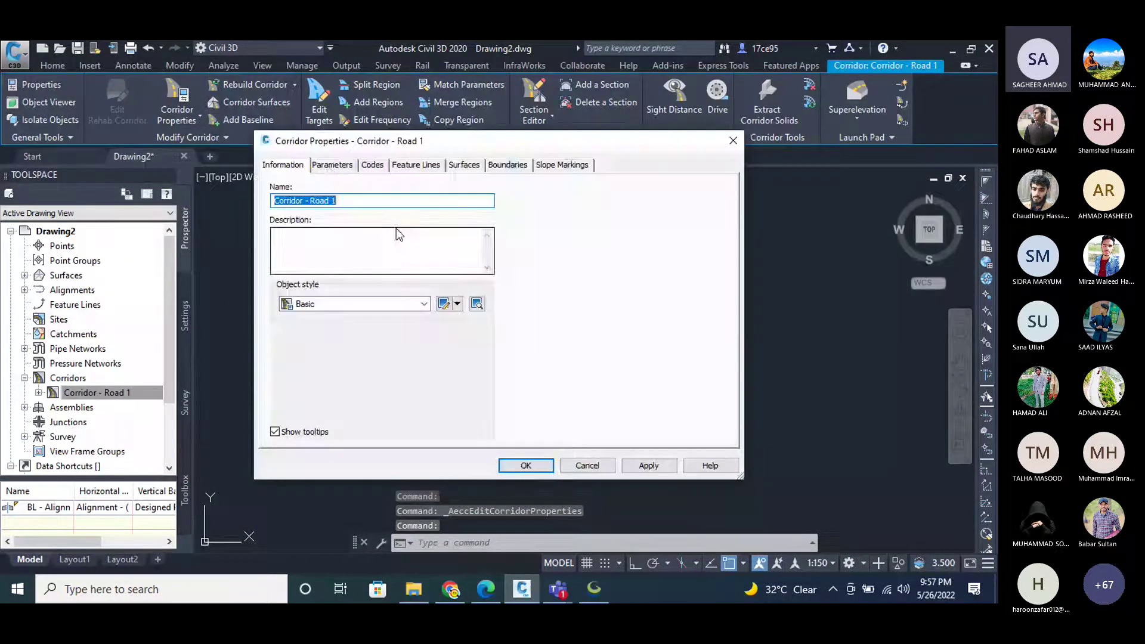
click(330, 165)
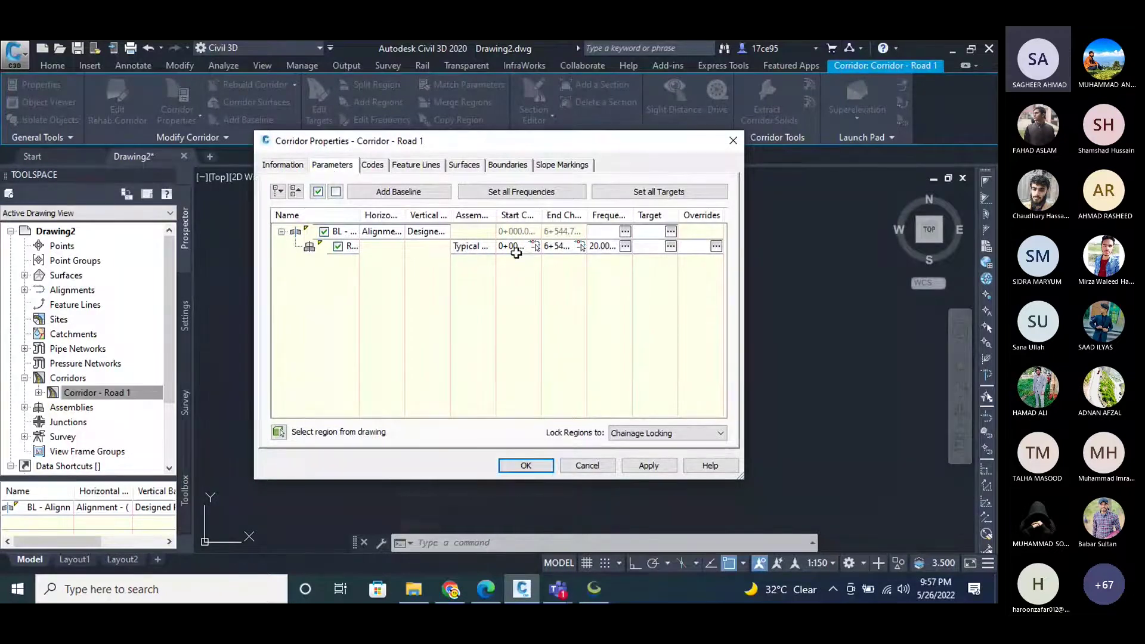
click(733, 141)
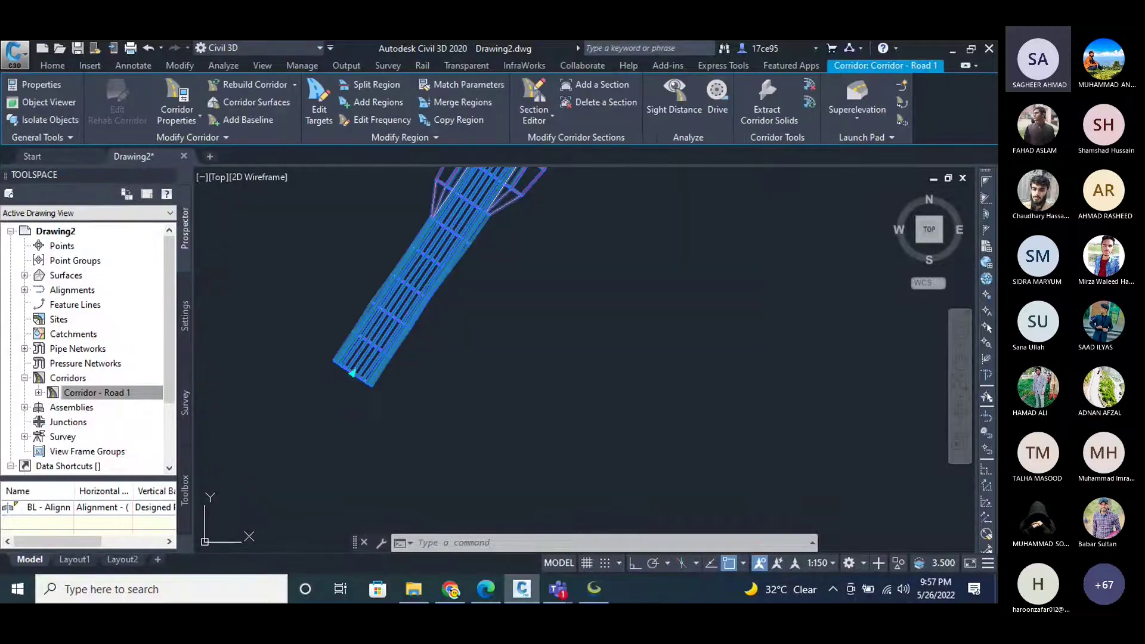
Examine the corridor in plan along its full length, including its far end and the first curve.
scroll(464, 328, down, 5)
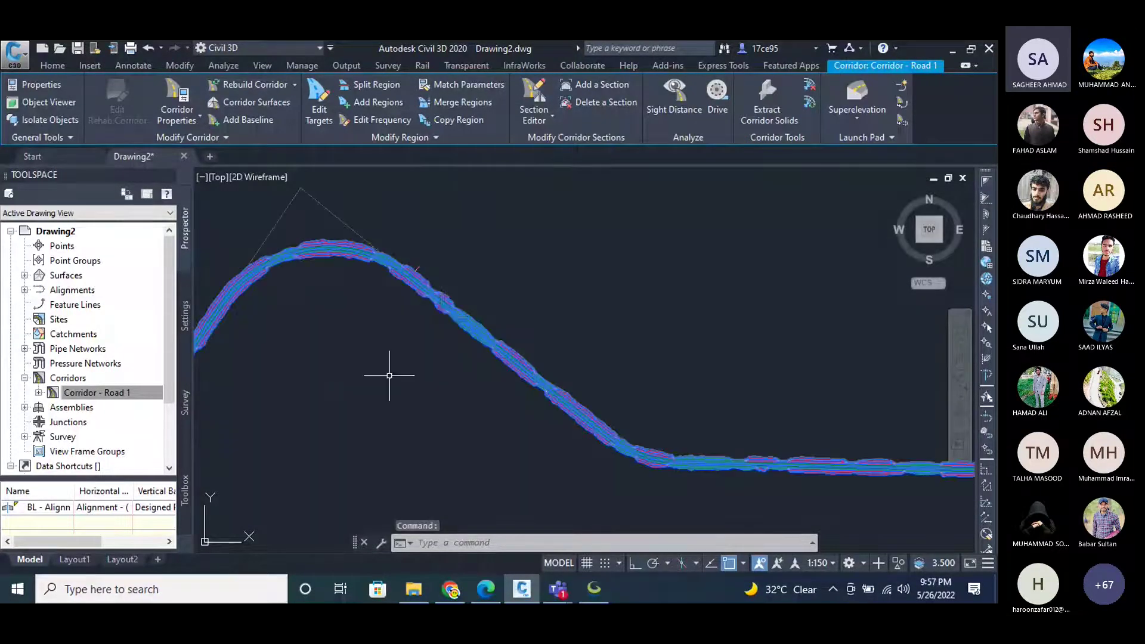
scroll(656, 332, down, 4)
key(Escape)
key(Escape)
key(Escape)
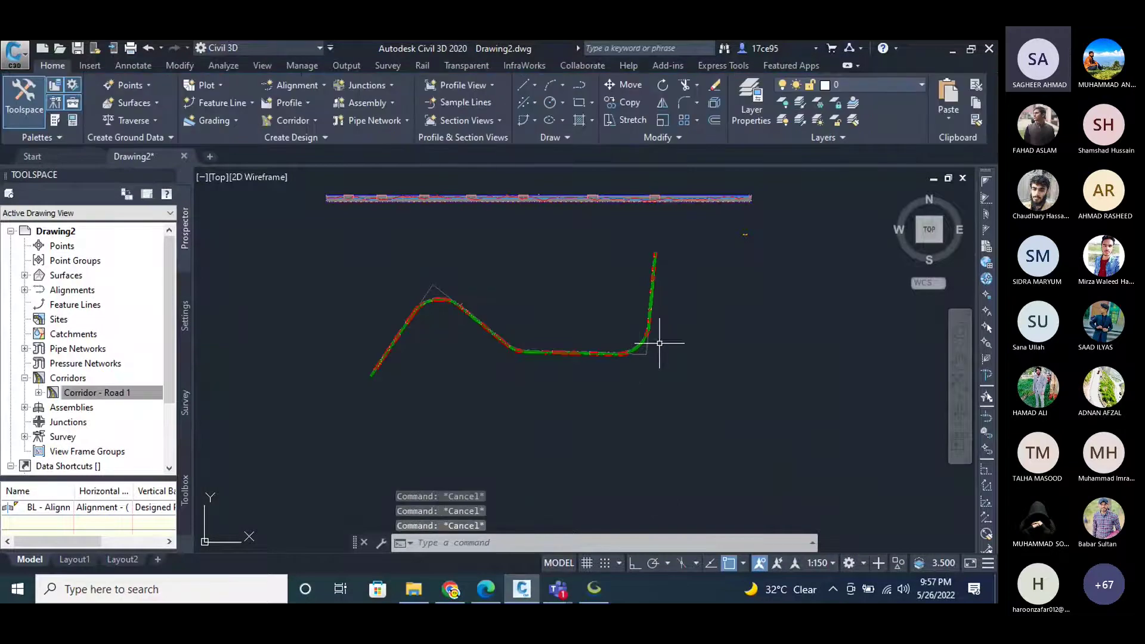
scroll(660, 241, up, 5)
scroll(656, 250, up, 2)
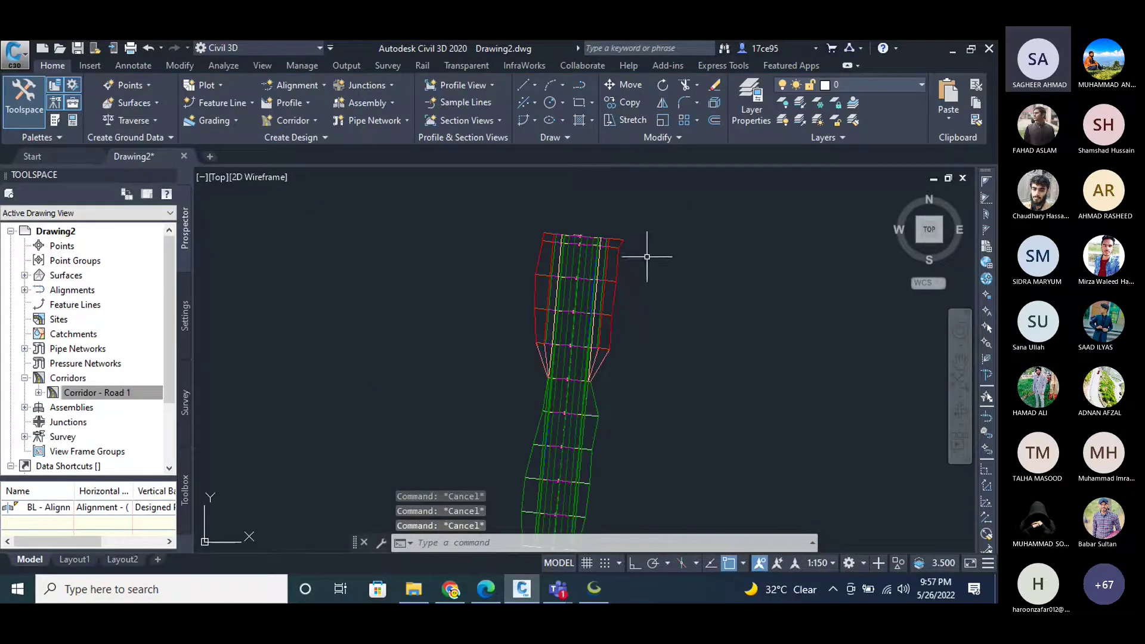
scroll(736, 250, down, 7)
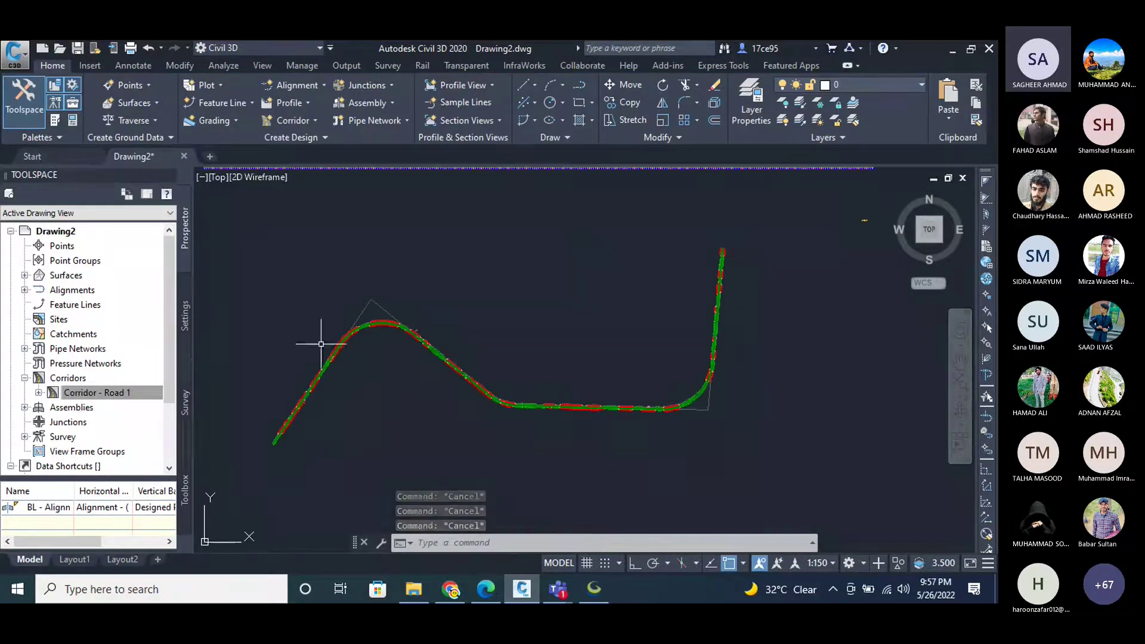
scroll(555, 276, up, 5)
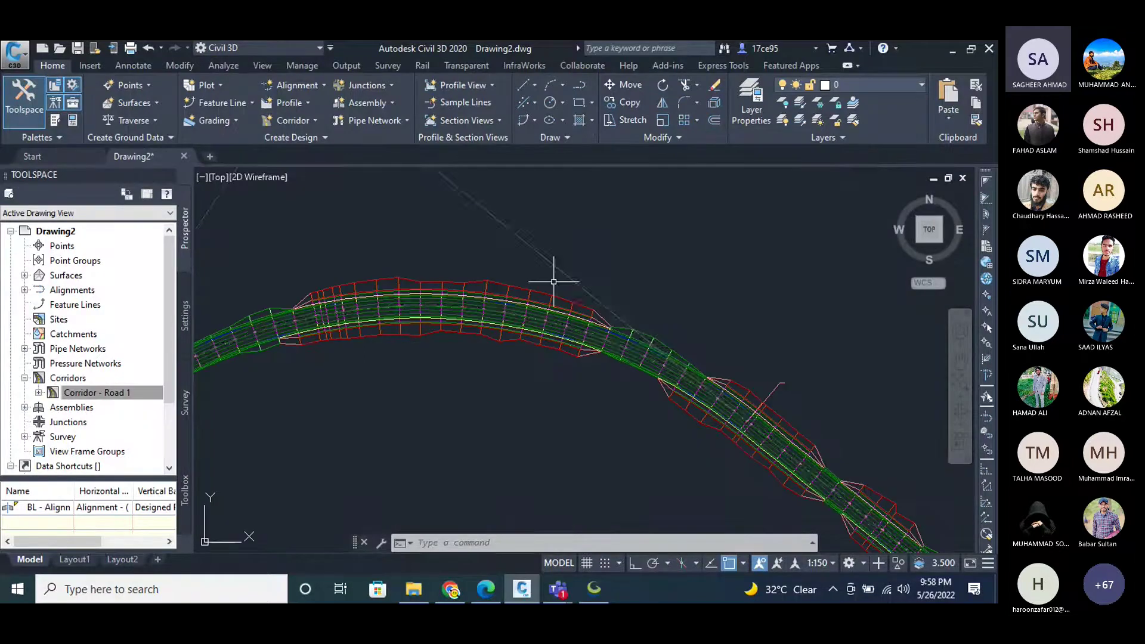
scroll(634, 340, up, 2)
scroll(760, 297, down, 3)
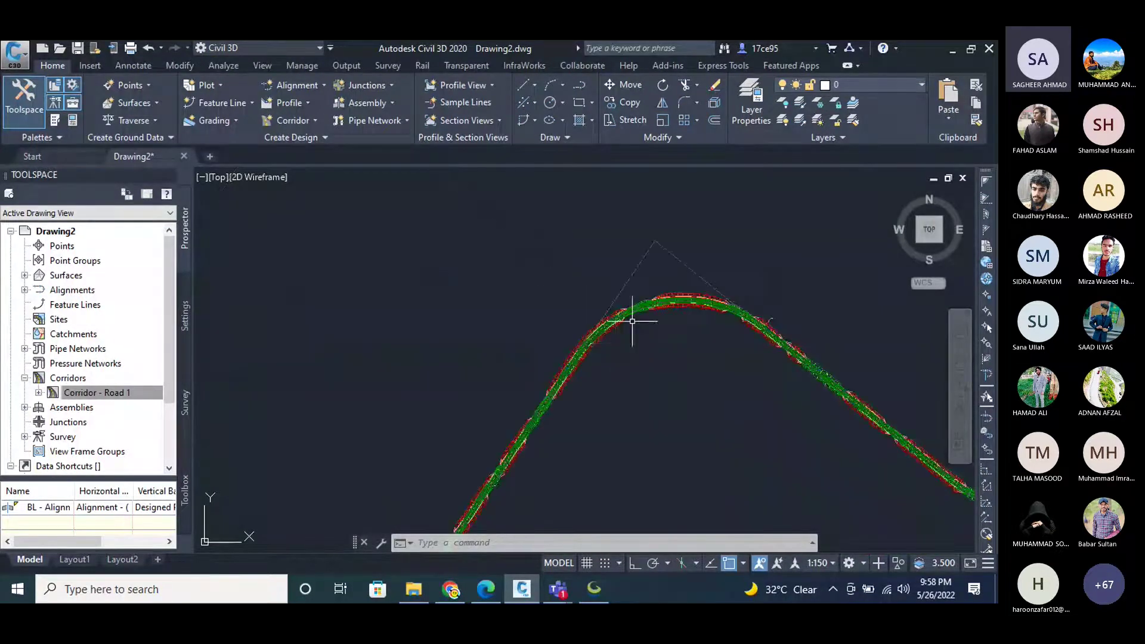
Send the Road 1 corridor to the back of the display order so the centreline alignment can be selected.
scroll(659, 302, up, 2)
scroll(513, 313, up, 2)
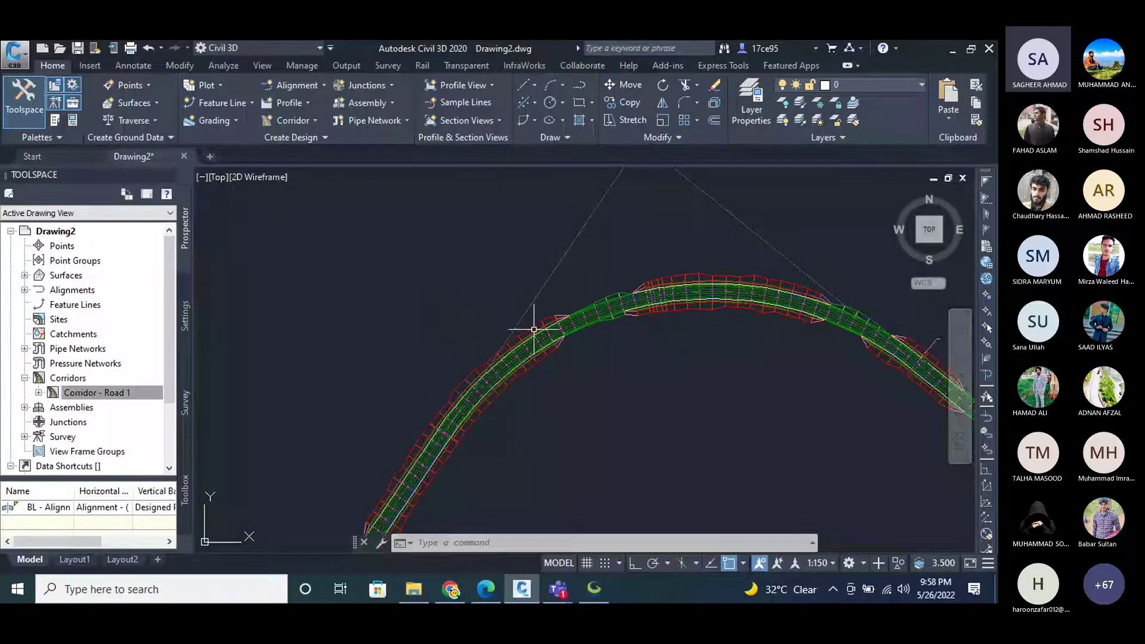
scroll(534, 329, up, 4)
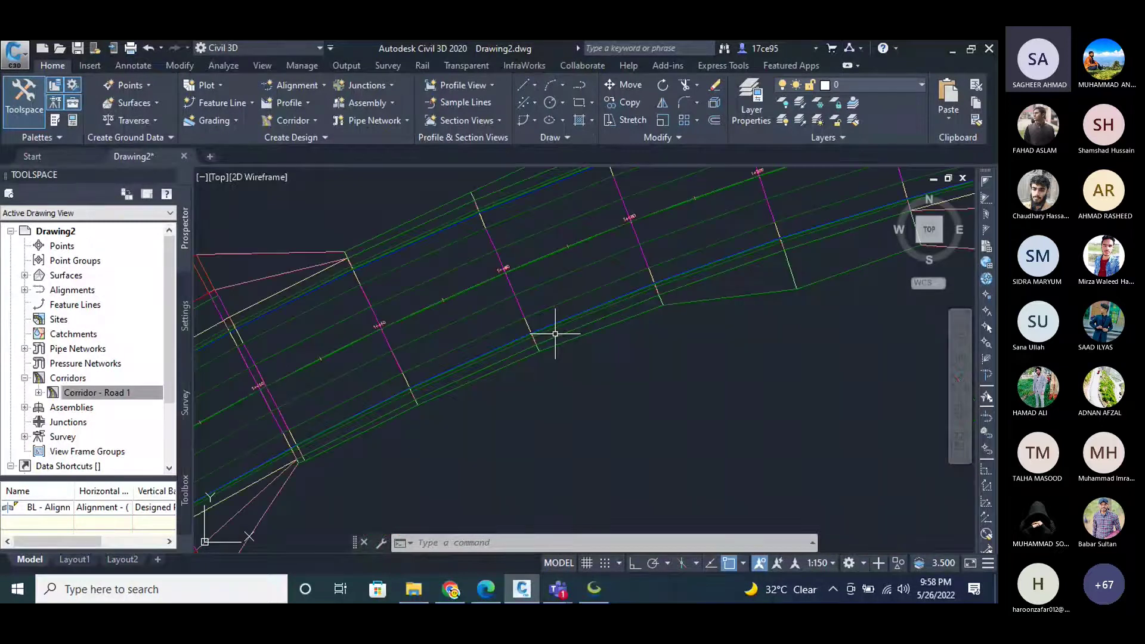
click(536, 301)
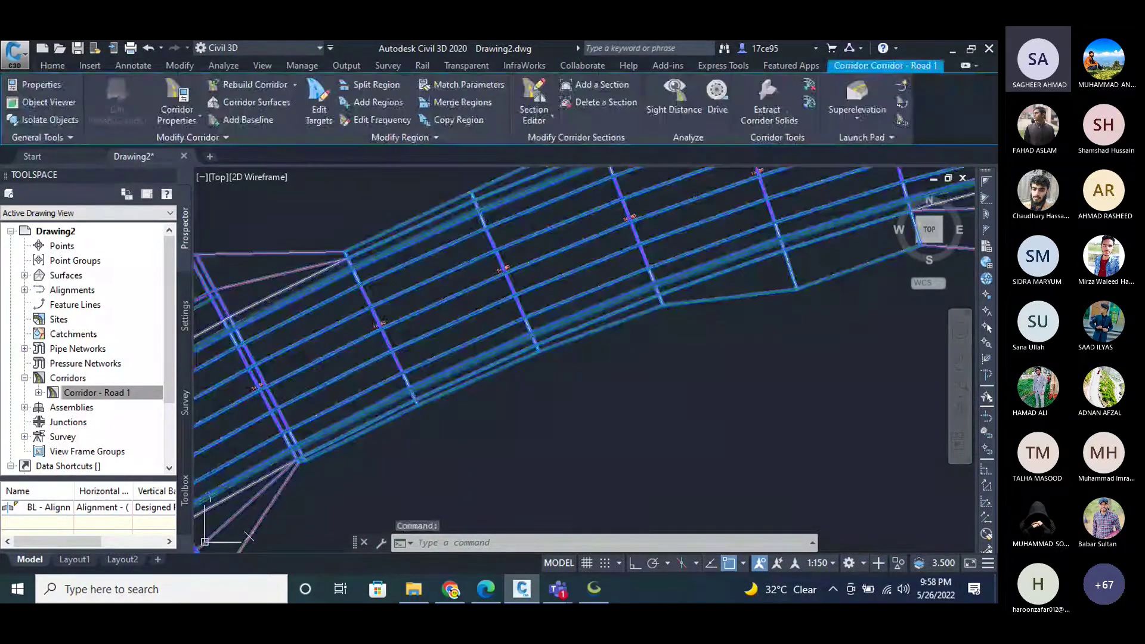
right_click(551, 272)
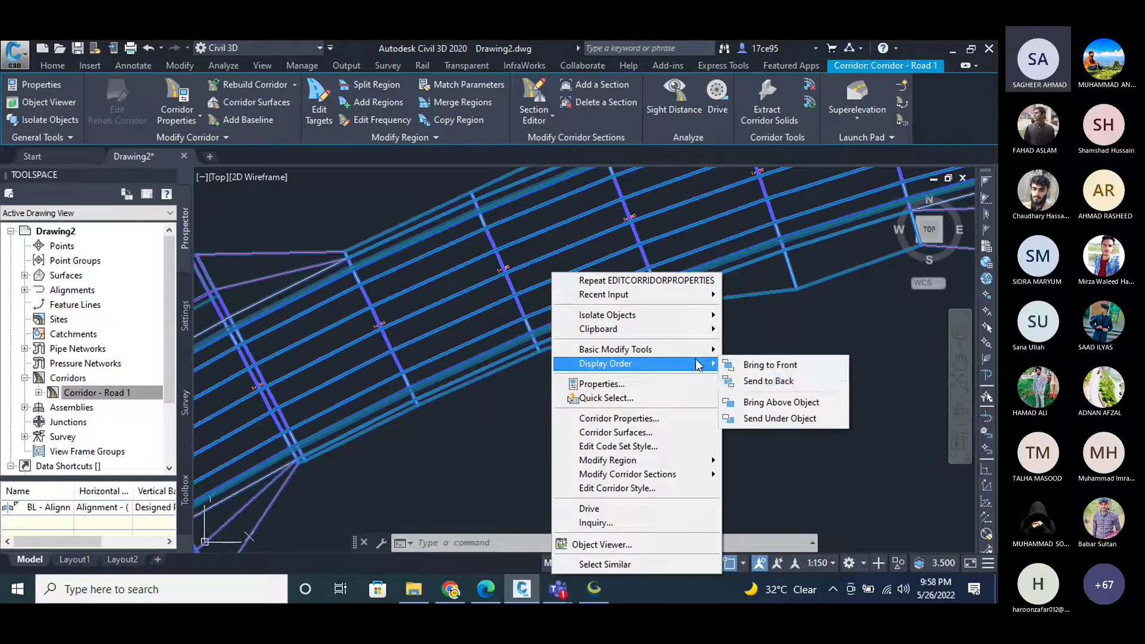
click(768, 381)
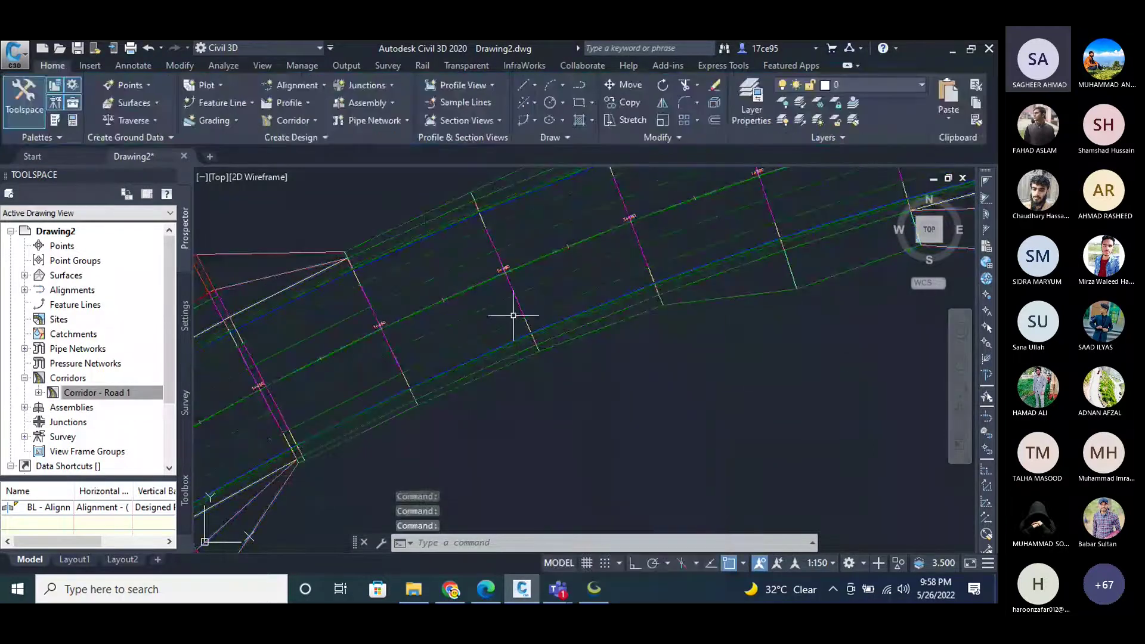
click(537, 259)
scroll(572, 314, down, 5)
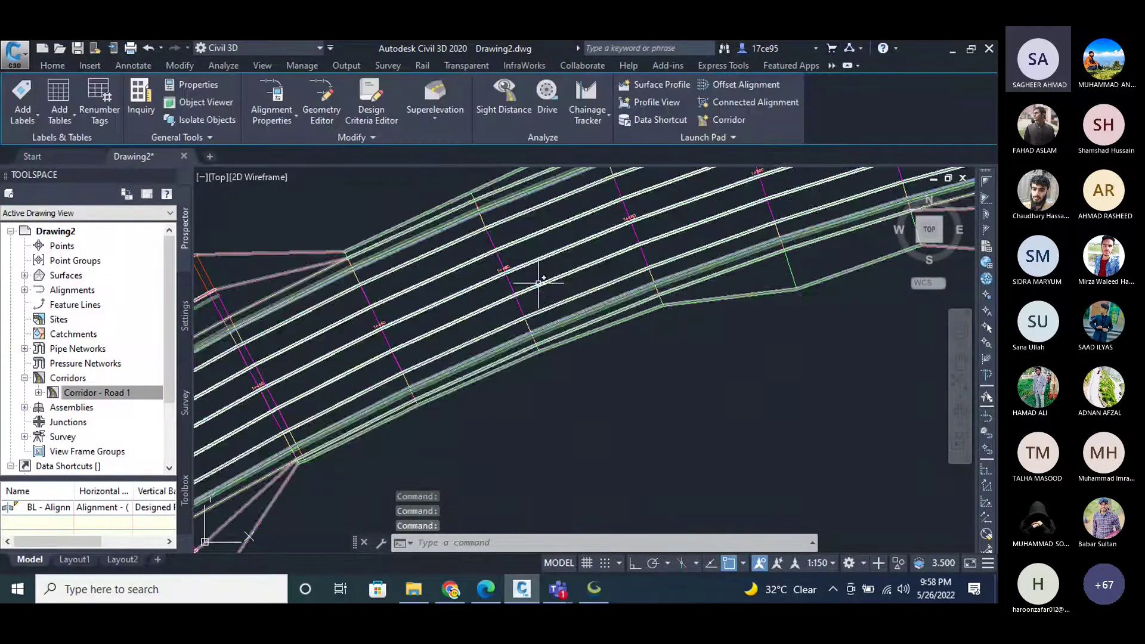
key(Escape)
Create one offset alignment on each side of the Road 1 alignment, with incremental offsets of 3.6 m left and right.
click(310, 87)
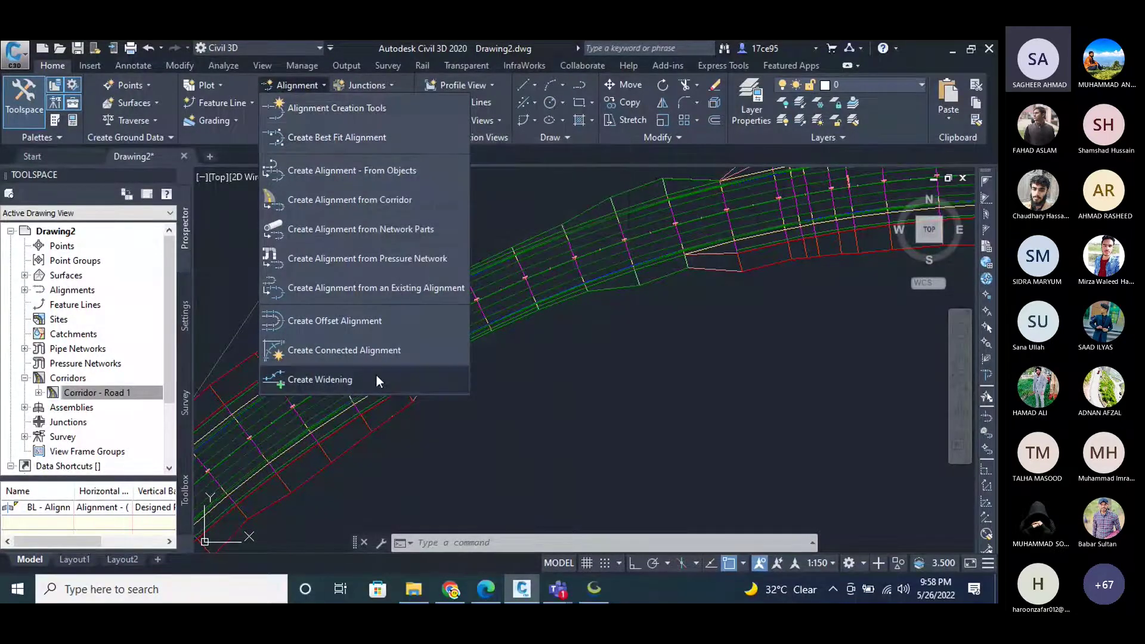
click(371, 321)
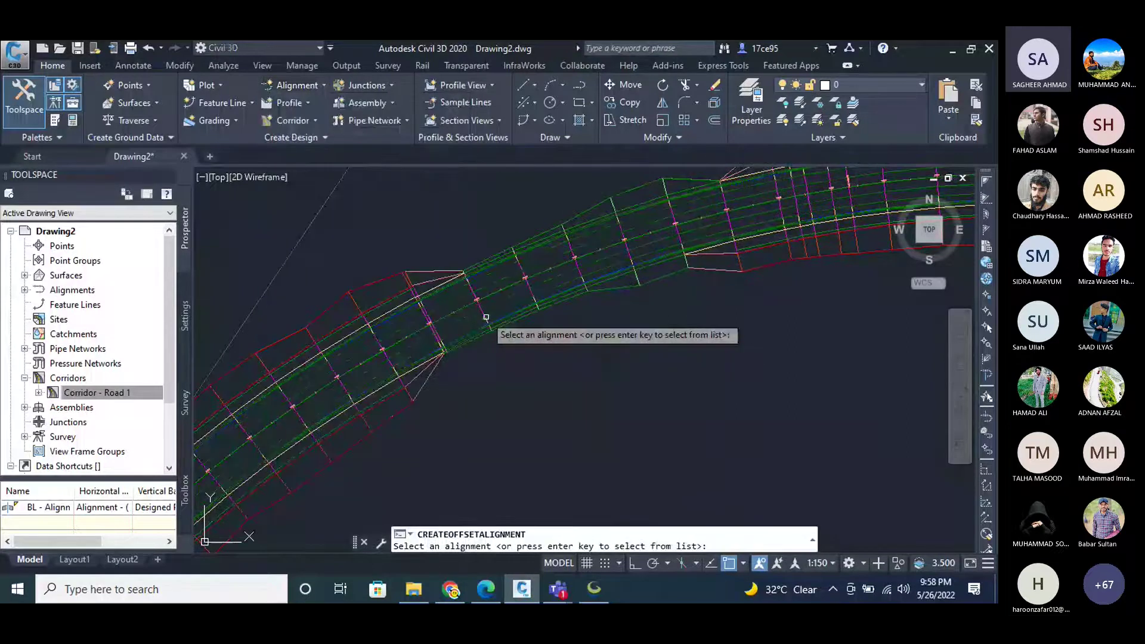
click(466, 309)
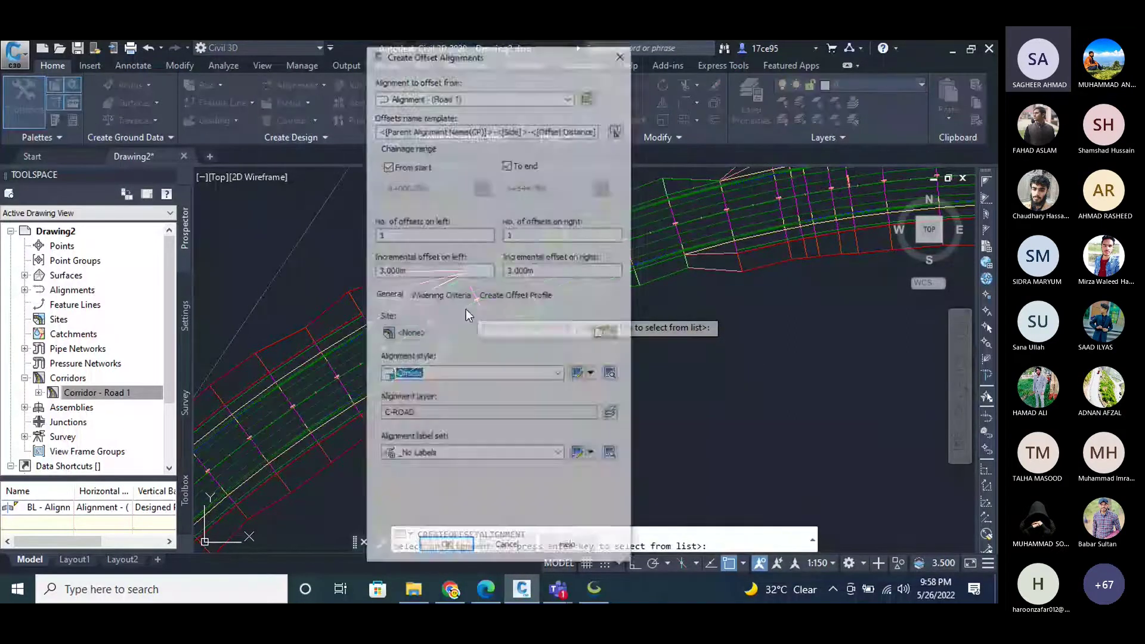
double_click(418, 272)
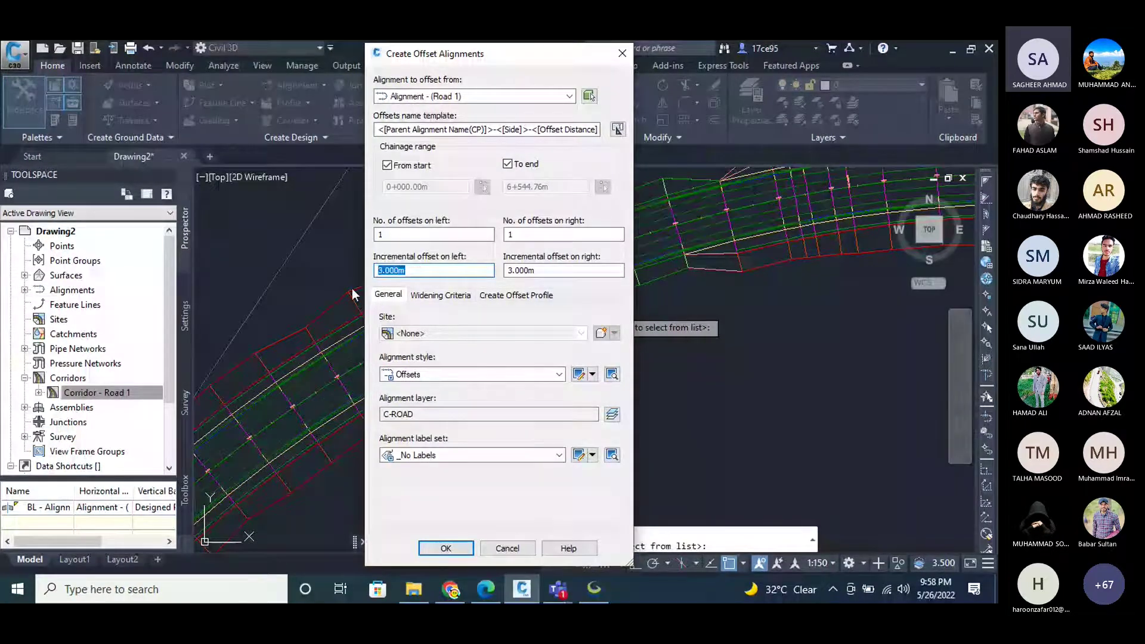
text(3.6)
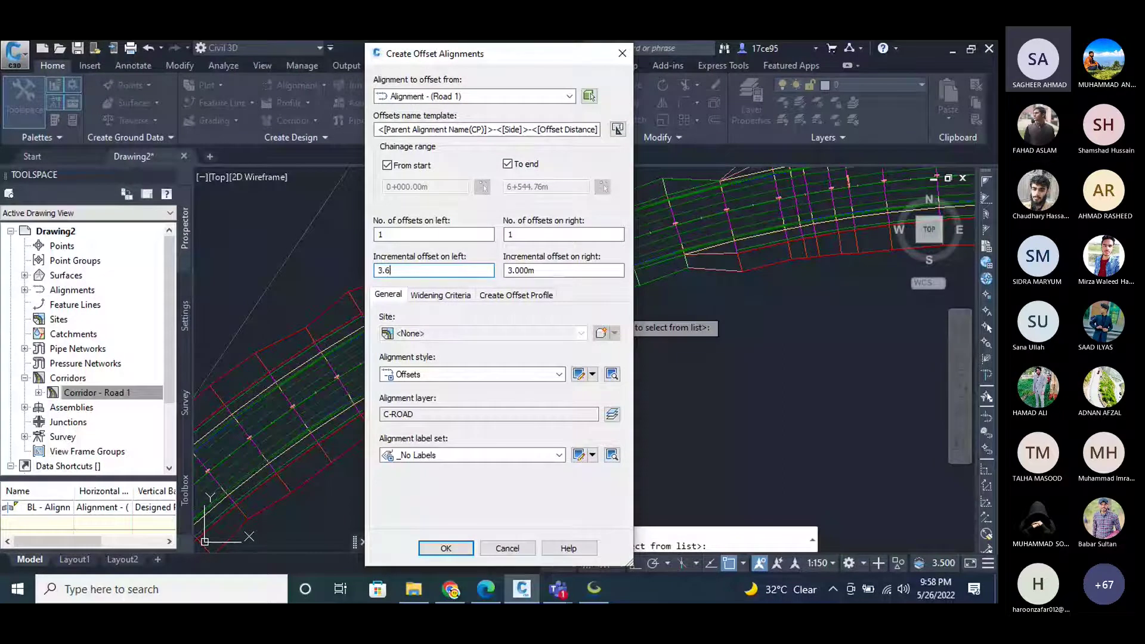
key(Tab)
text(3.6)
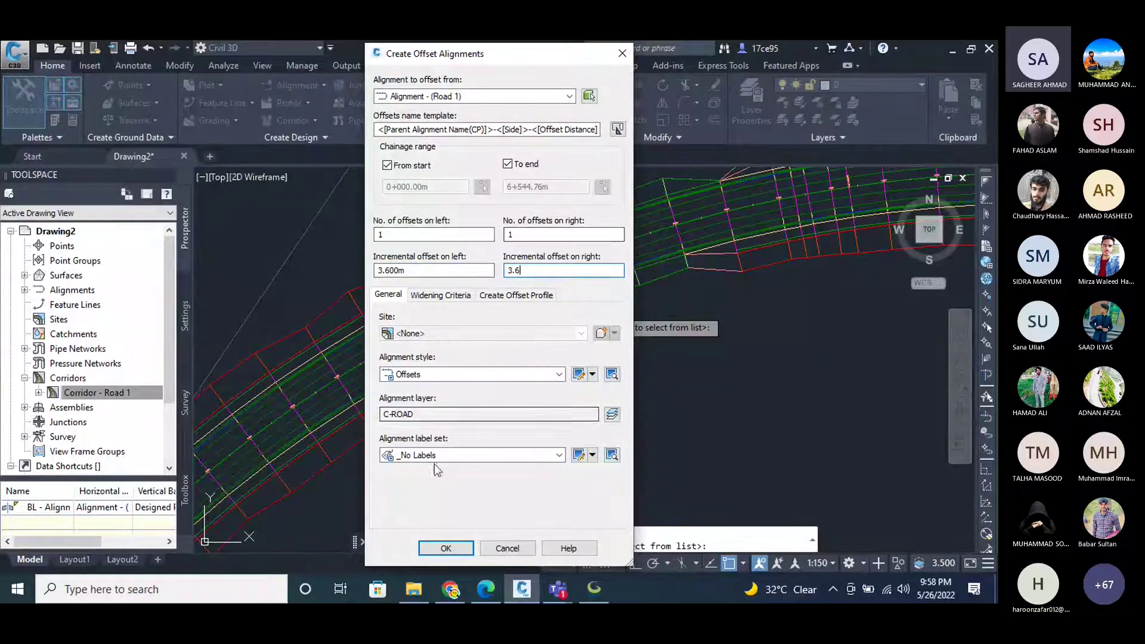
click(452, 549)
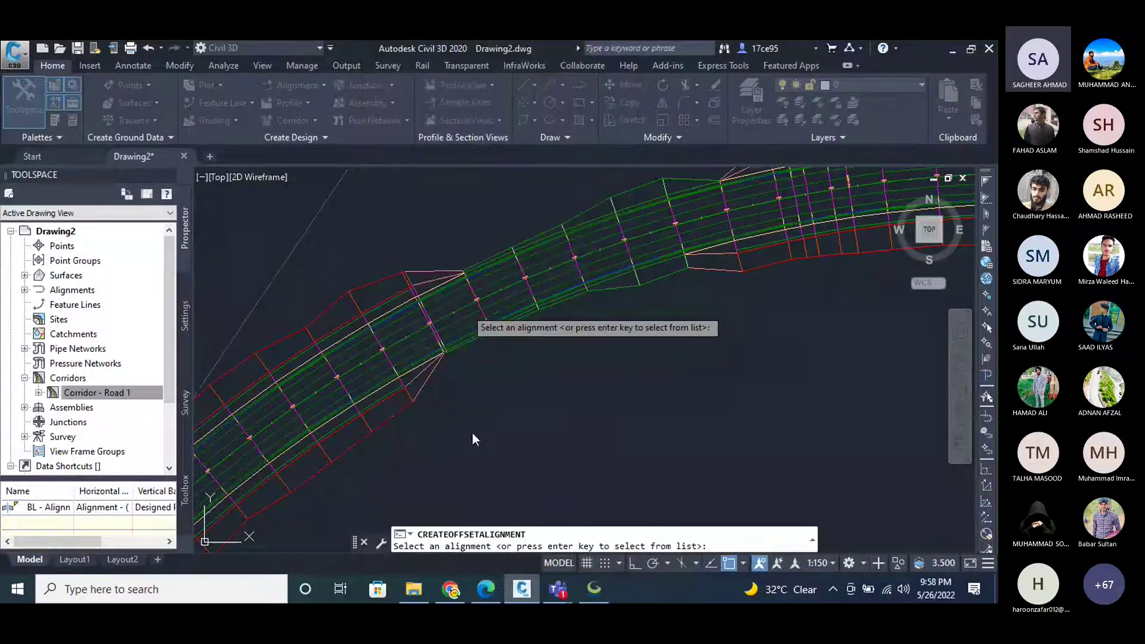
key(Escape)
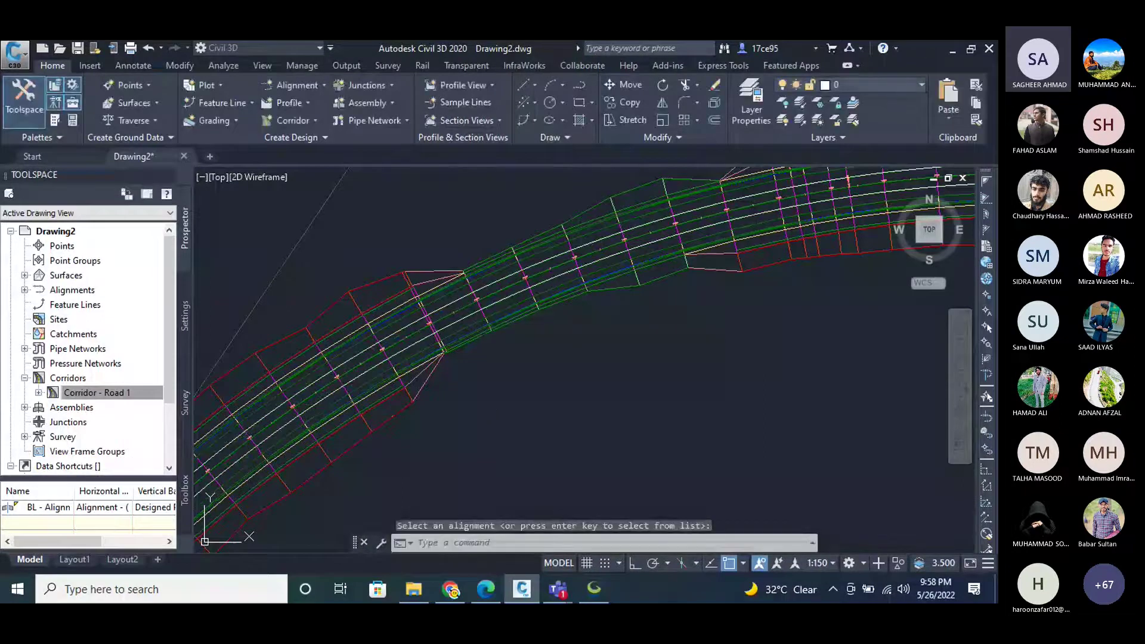
Inspect the new offset alignments against the corridor lane lines along the curve.
scroll(531, 316, up, 5)
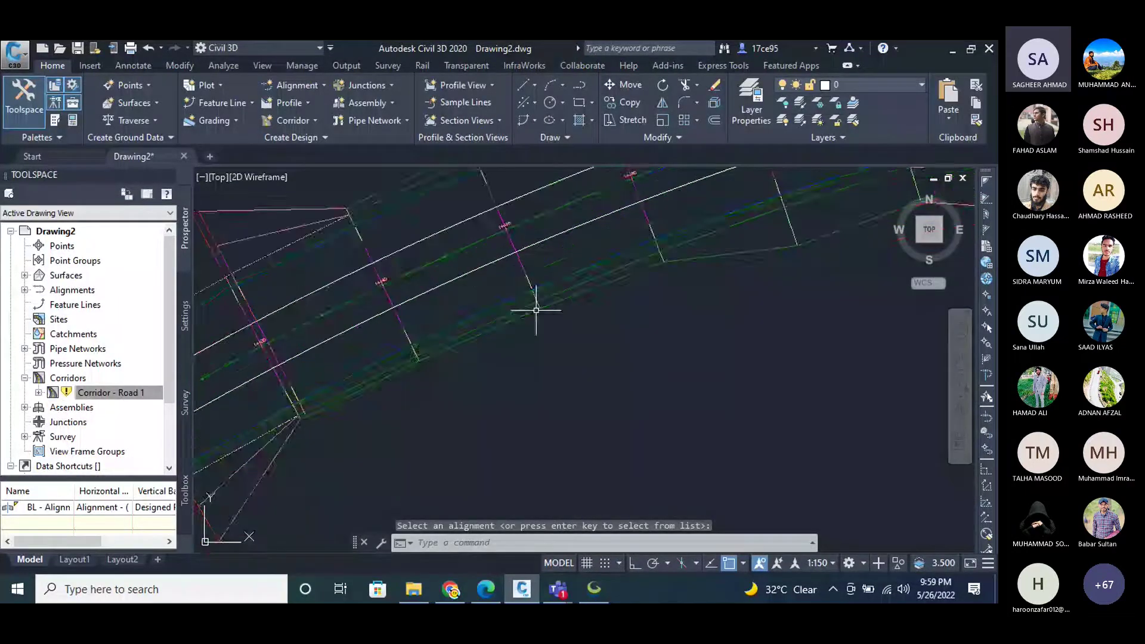
scroll(501, 302, up, 3)
key(Escape)
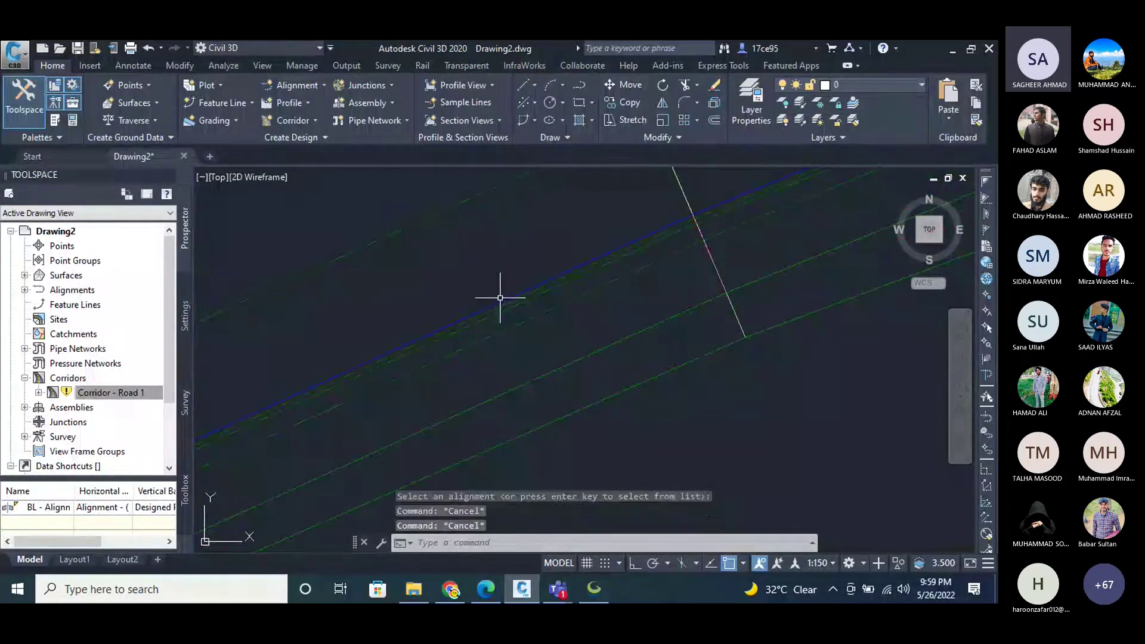
click(505, 296)
middle_drag(513, 311, 432, 313)
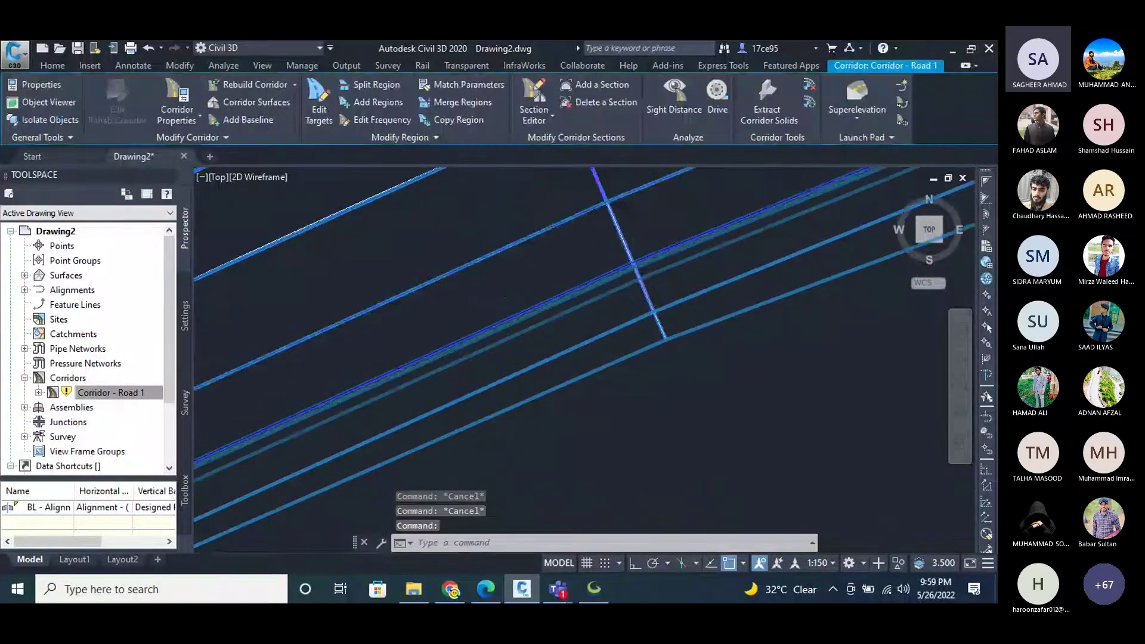
key(Escape)
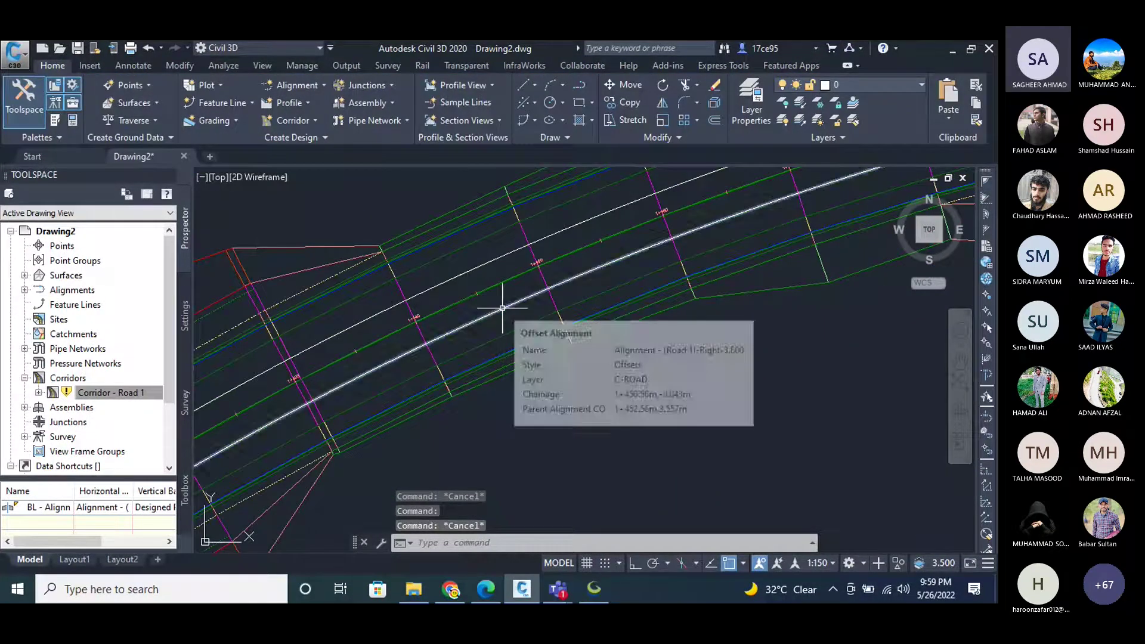
click(358, 353)
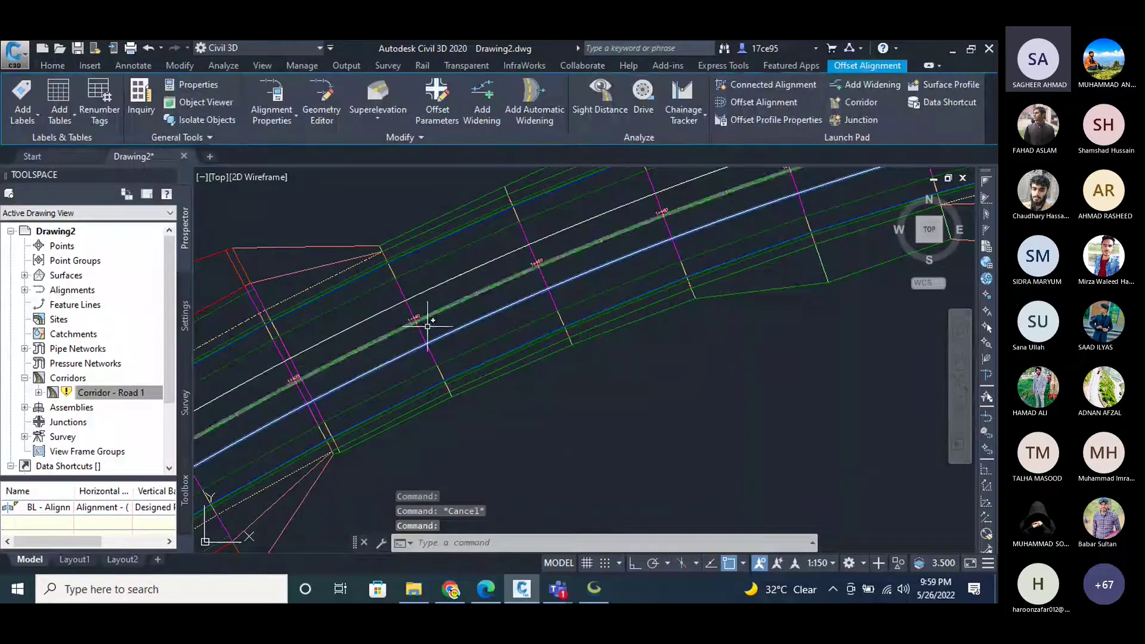
scroll(396, 332, down, 2)
scroll(382, 335, down, 3)
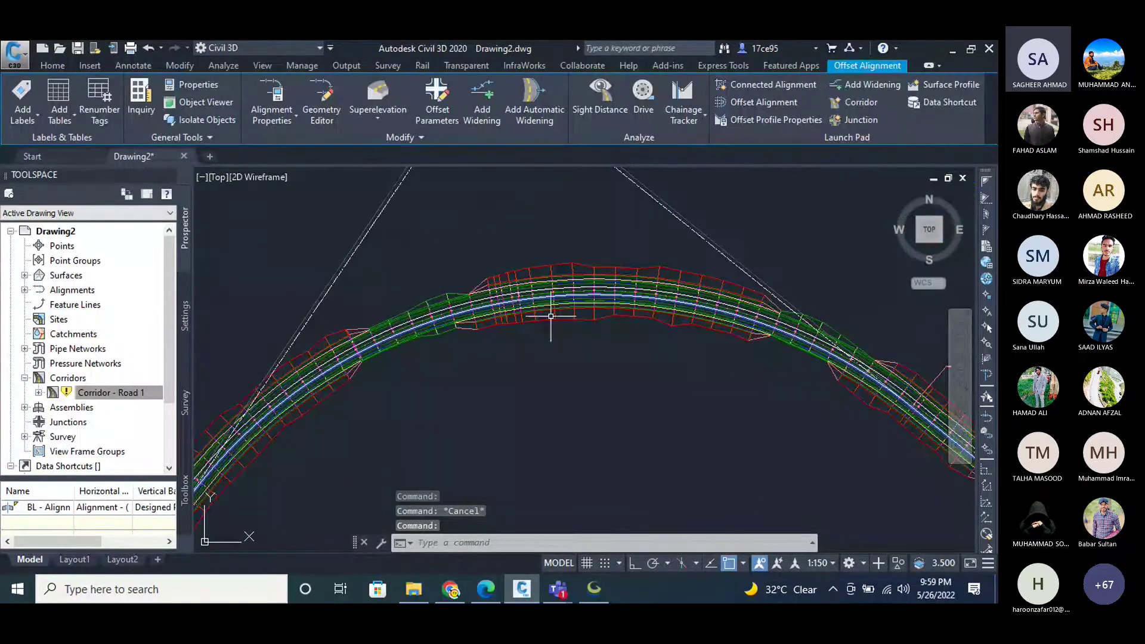
scroll(550, 317, up, 5)
scroll(659, 336, up, 1)
key(Escape)
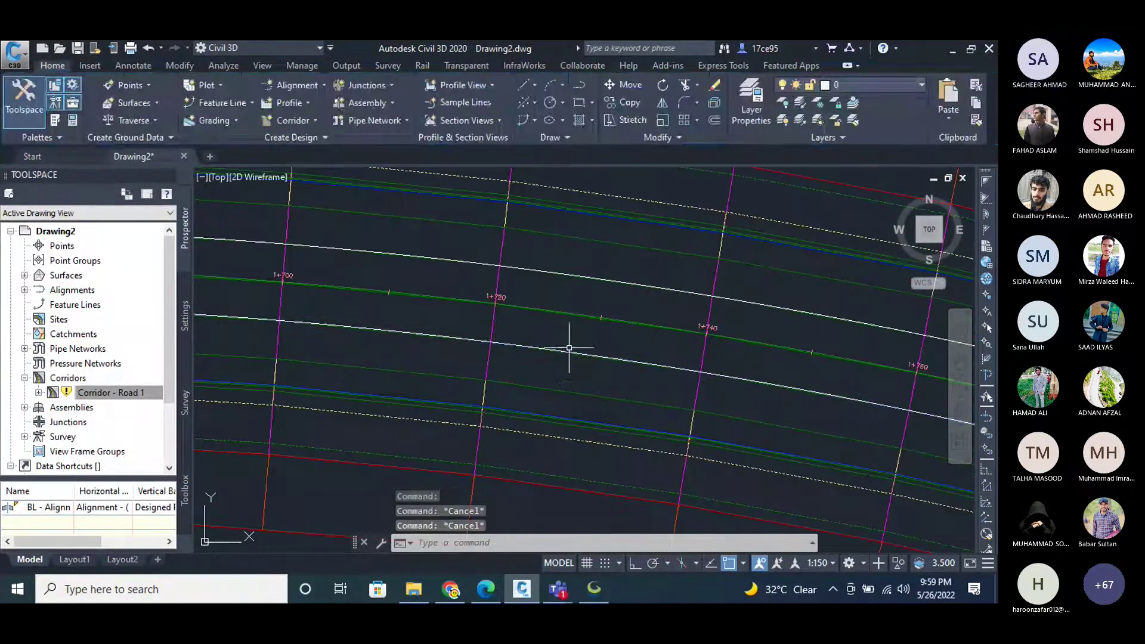
Delete the two 3.6 m offset alignments on either side of the Road 1 centreline.
scroll(620, 239, up, 3)
scroll(668, 308, down, 3)
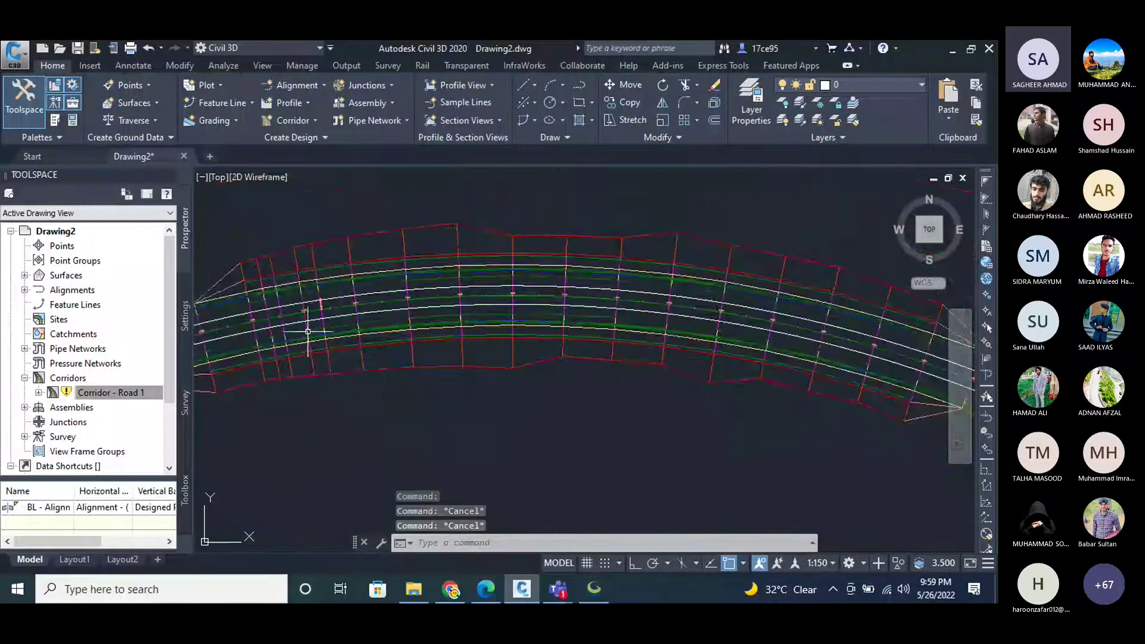
scroll(309, 319, up, 2)
click(370, 308)
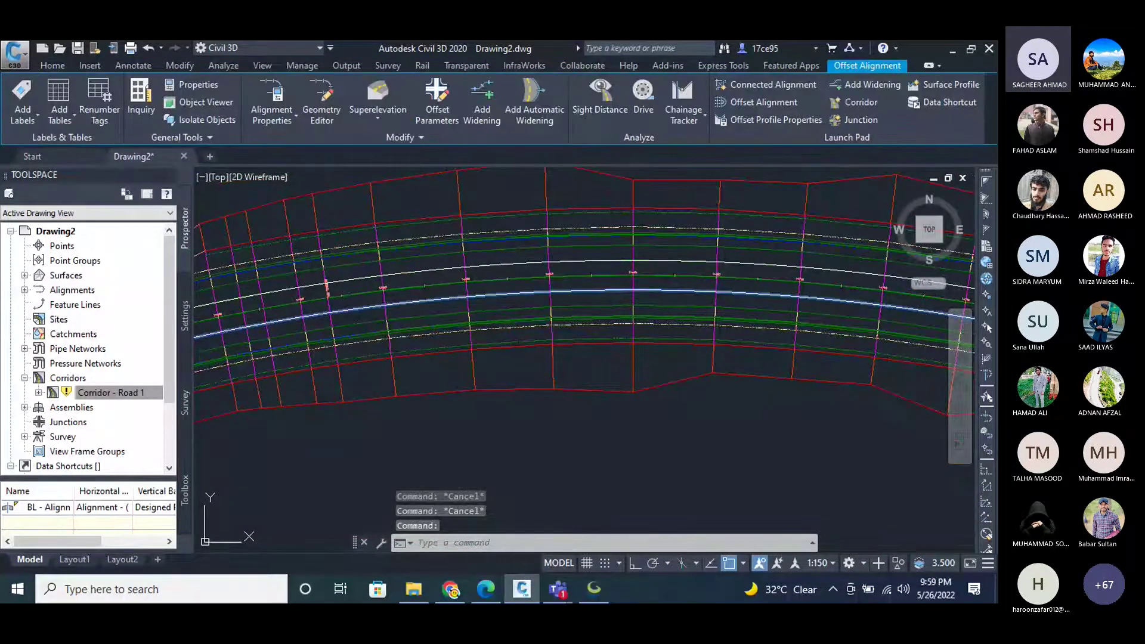
key(Delete)
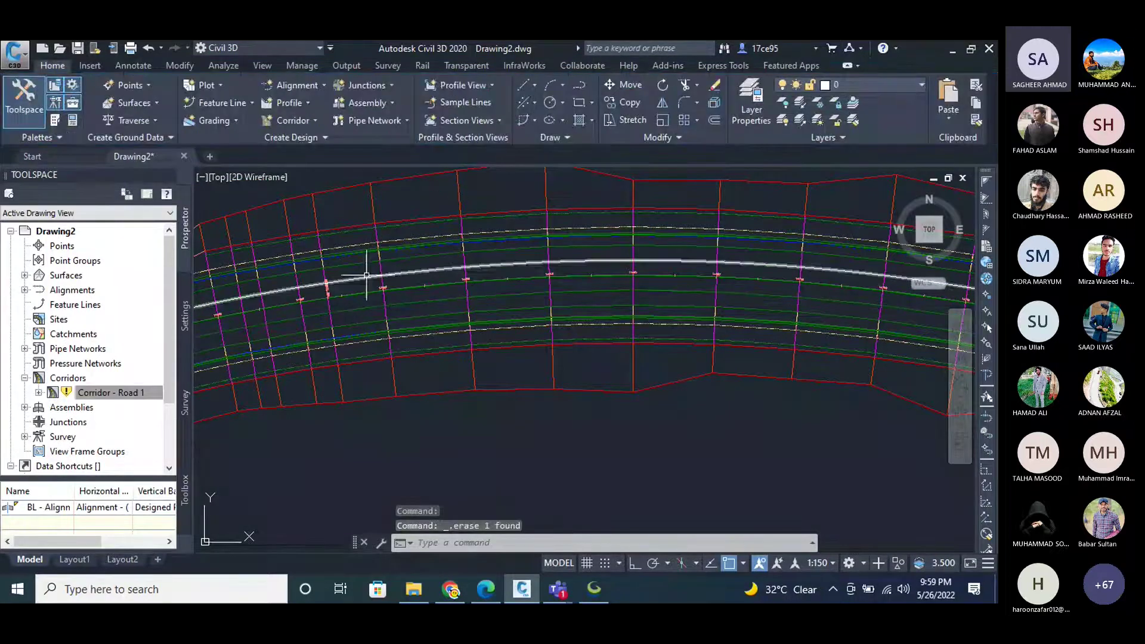
click(366, 276)
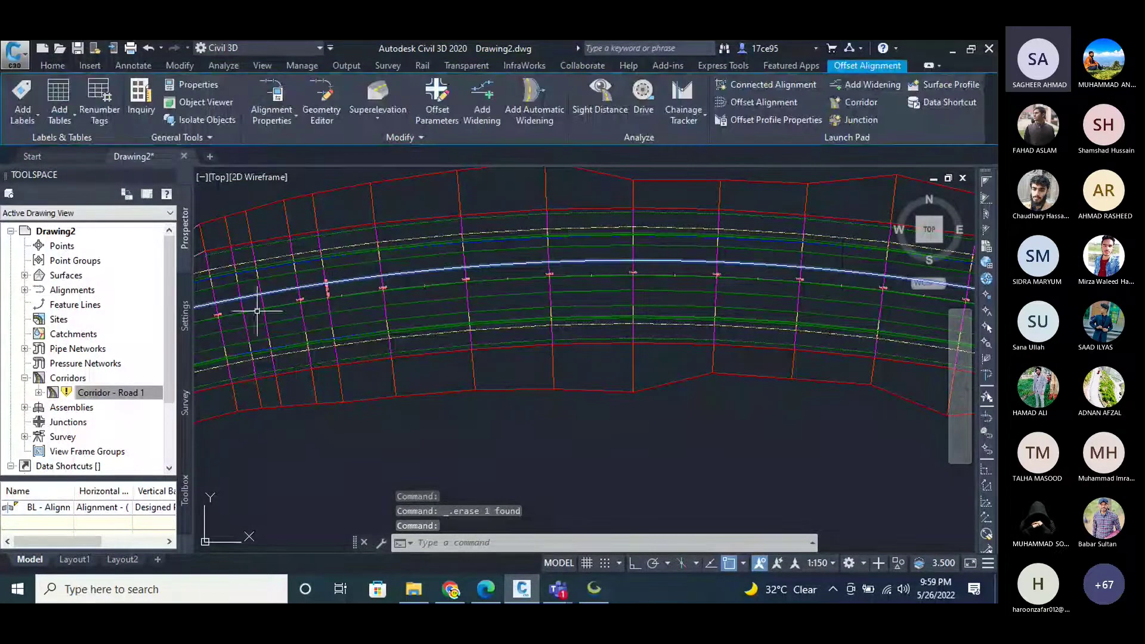
key(Escape)
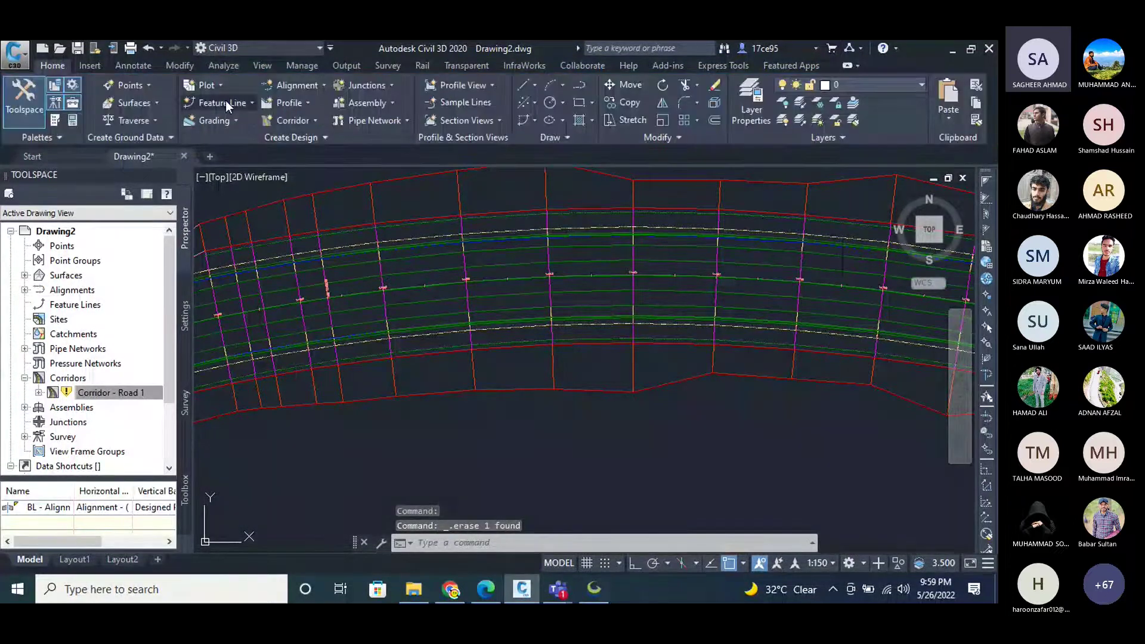
Create one offset alignment on each side of the Road 1 alignment, with incremental offsets of 7.2 m left and right.
click(295, 86)
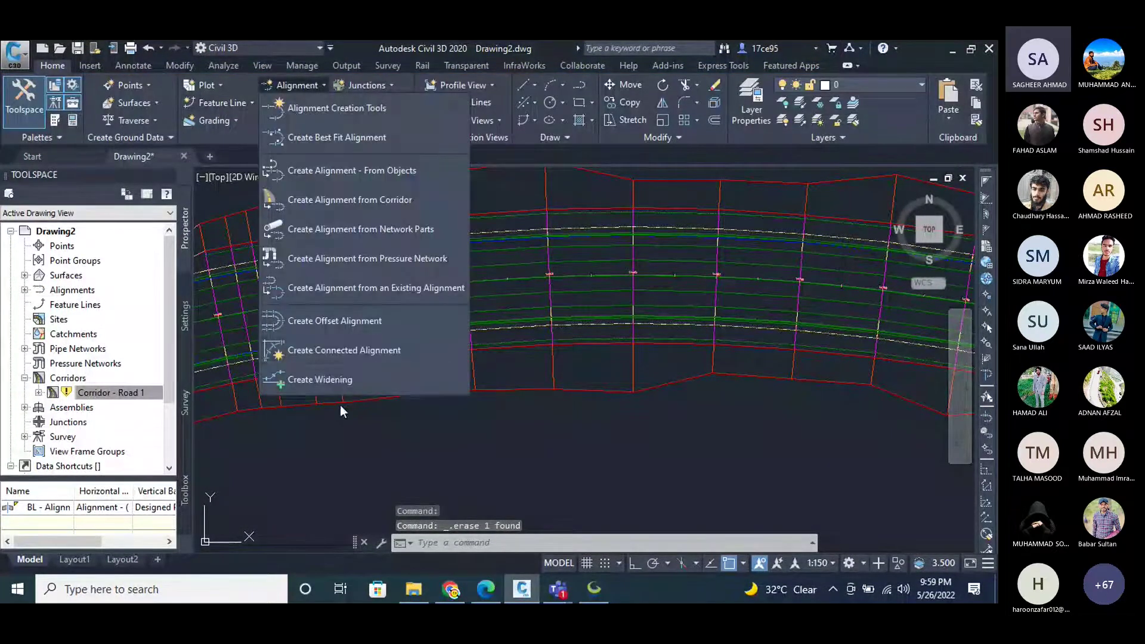
click(355, 322)
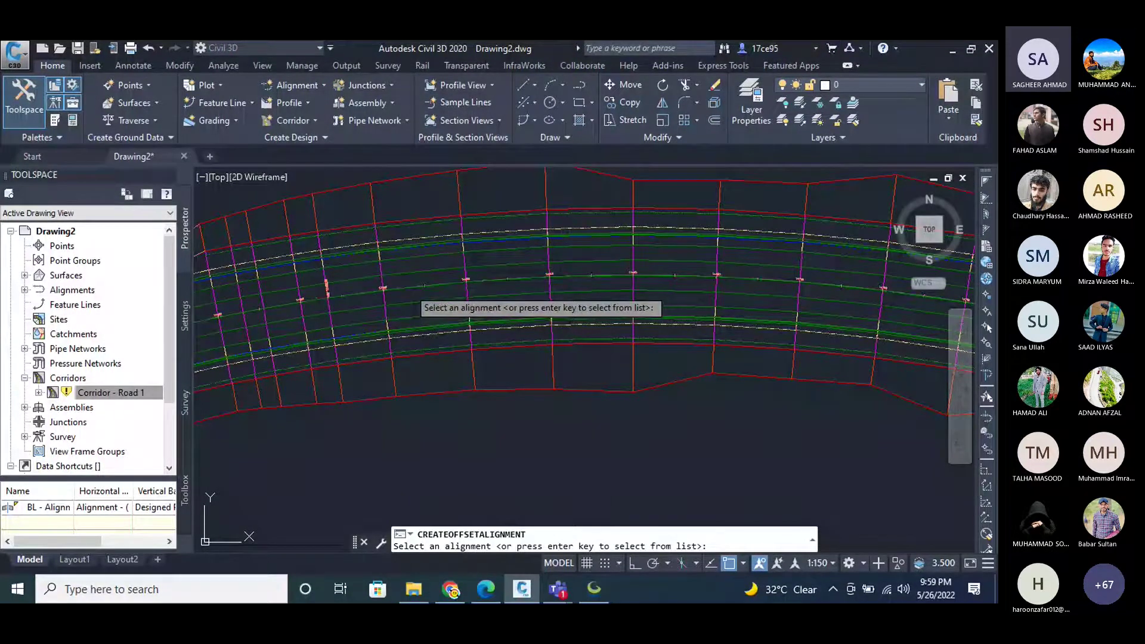
click(409, 288)
click(417, 270)
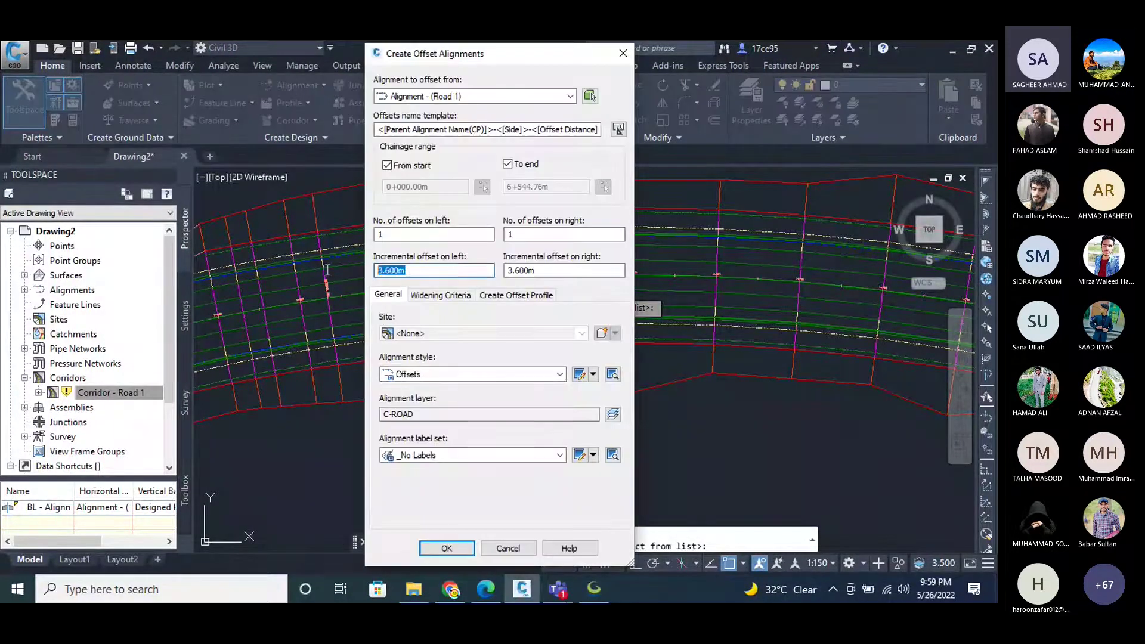
text(7.2)
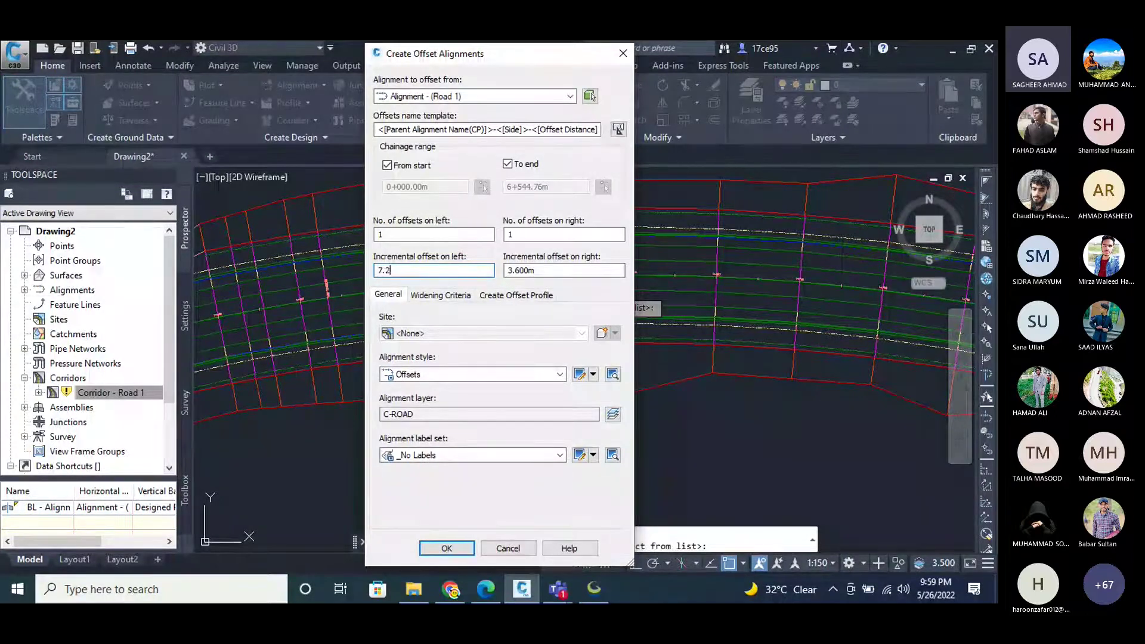
click(524, 270)
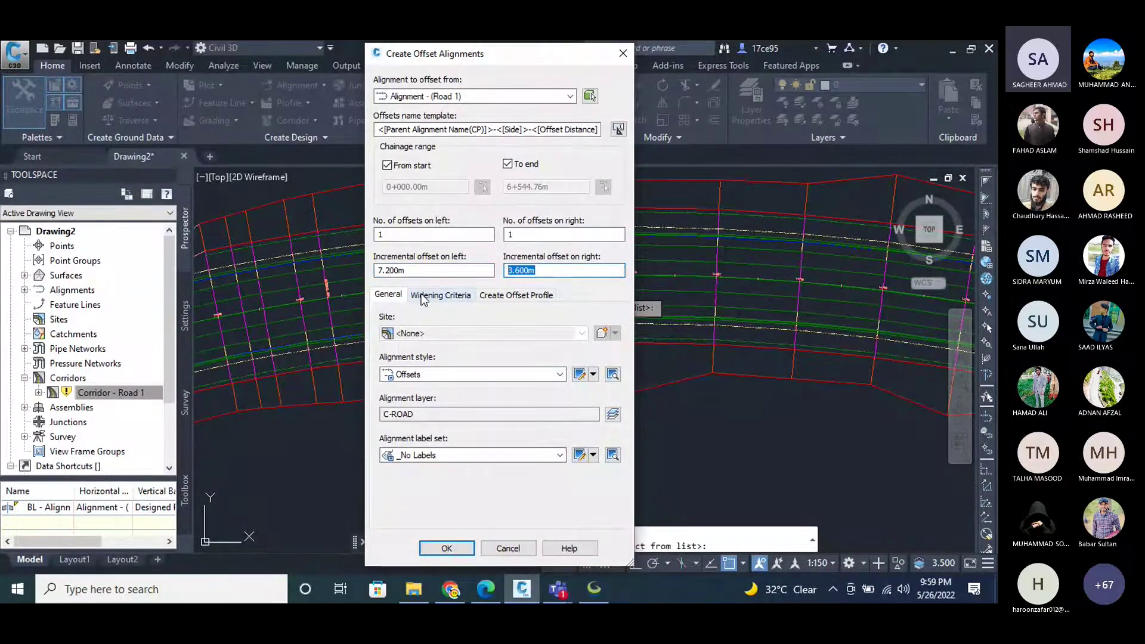
text(7.2)
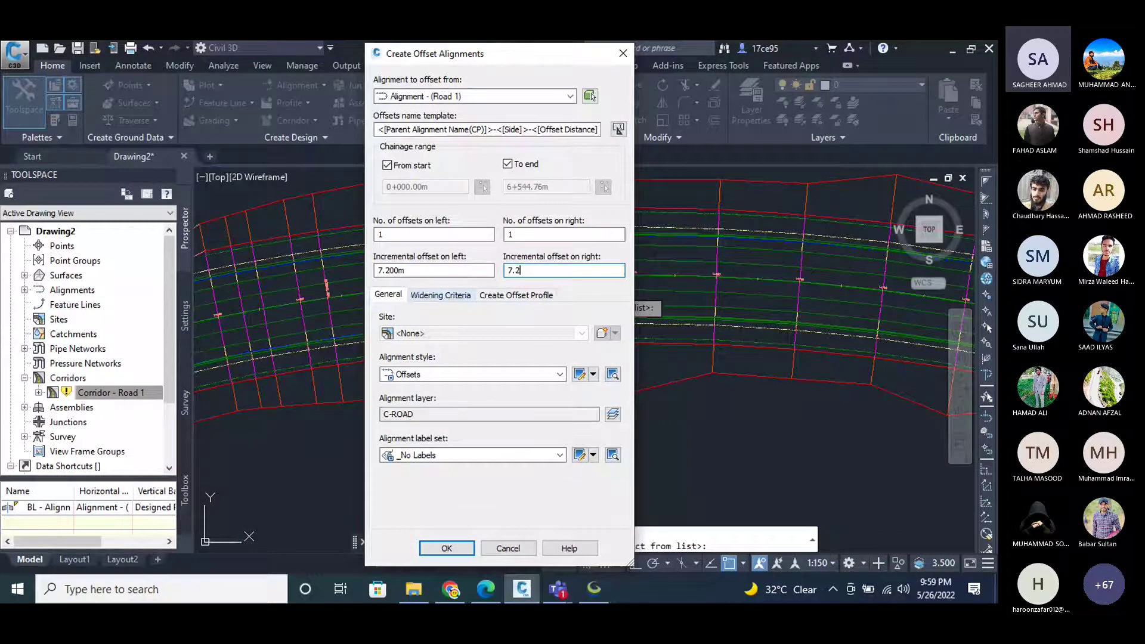
click(447, 547)
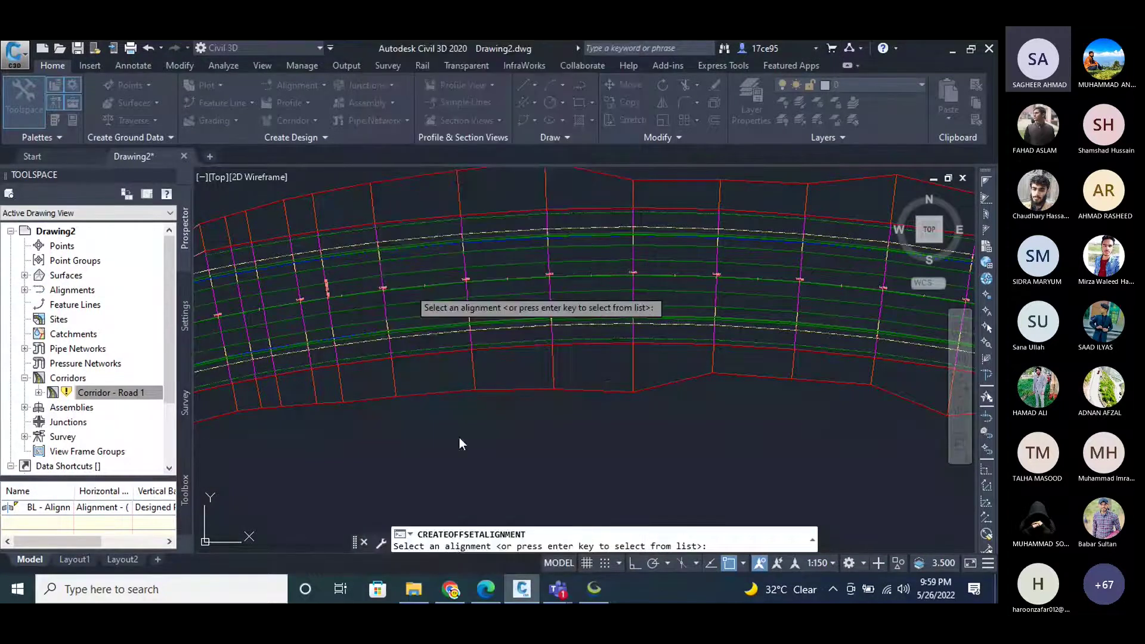
key(Escape)
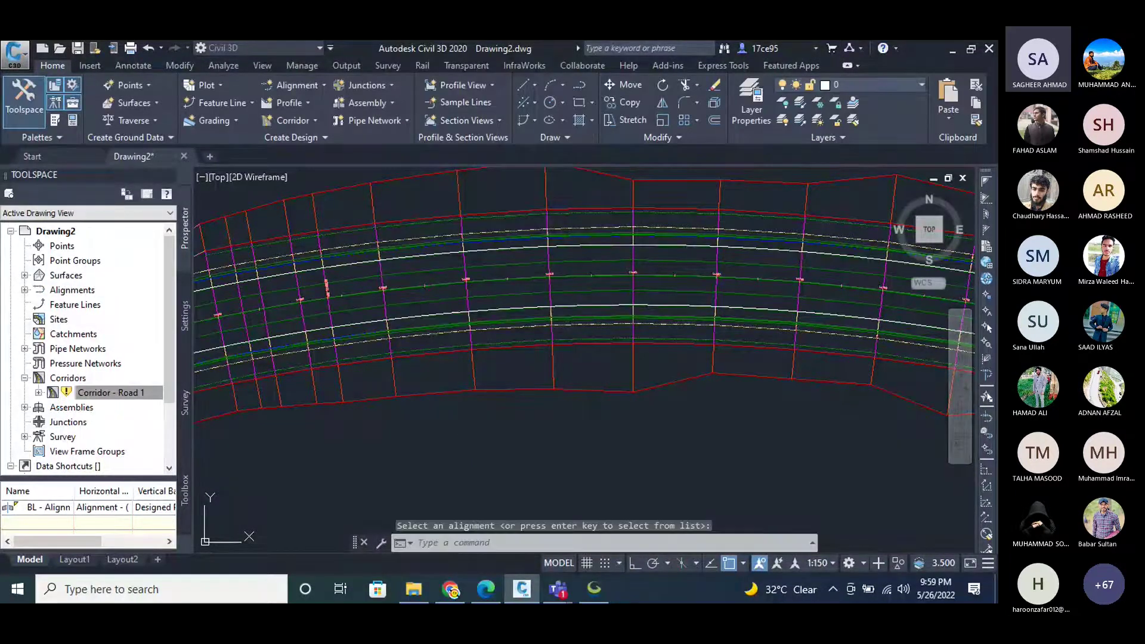
Inspect the new offset alignments along the corridor, from the first curve to the large bend near its far end.
scroll(470, 311, up, 3)
scroll(545, 259, down, 8)
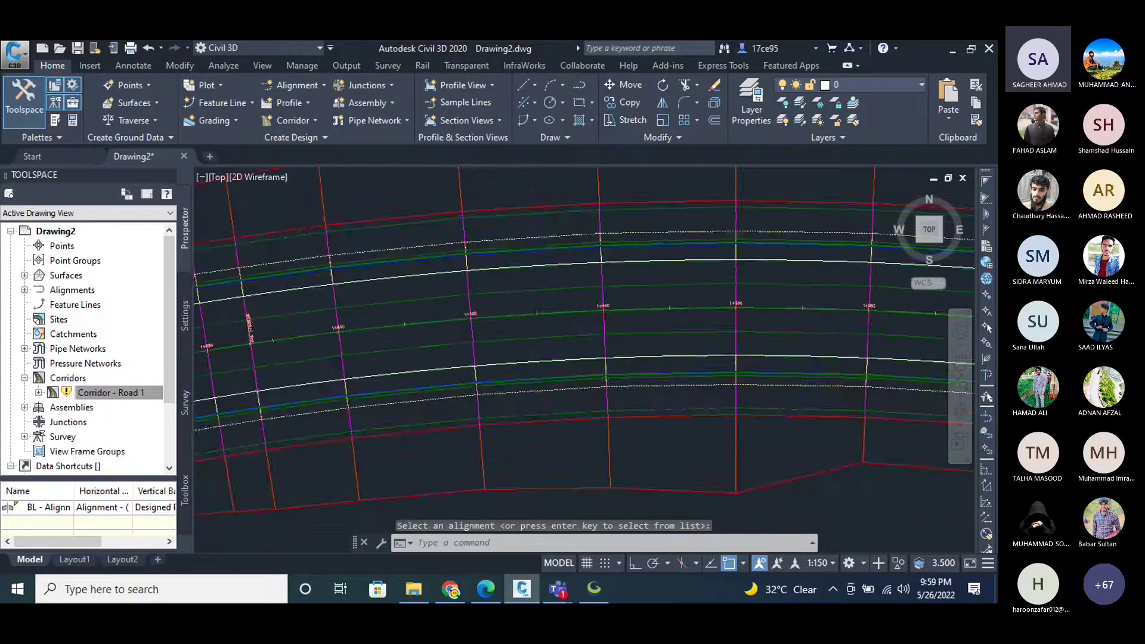
scroll(378, 255, down, 4)
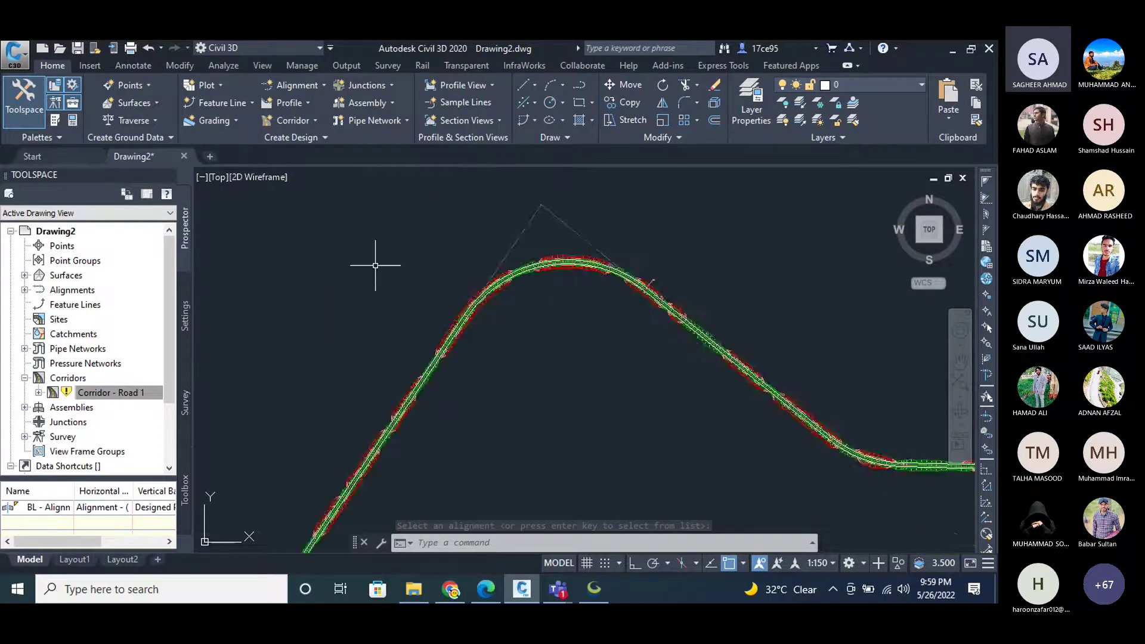
scroll(780, 307, down, 3)
scroll(765, 344, up, 5)
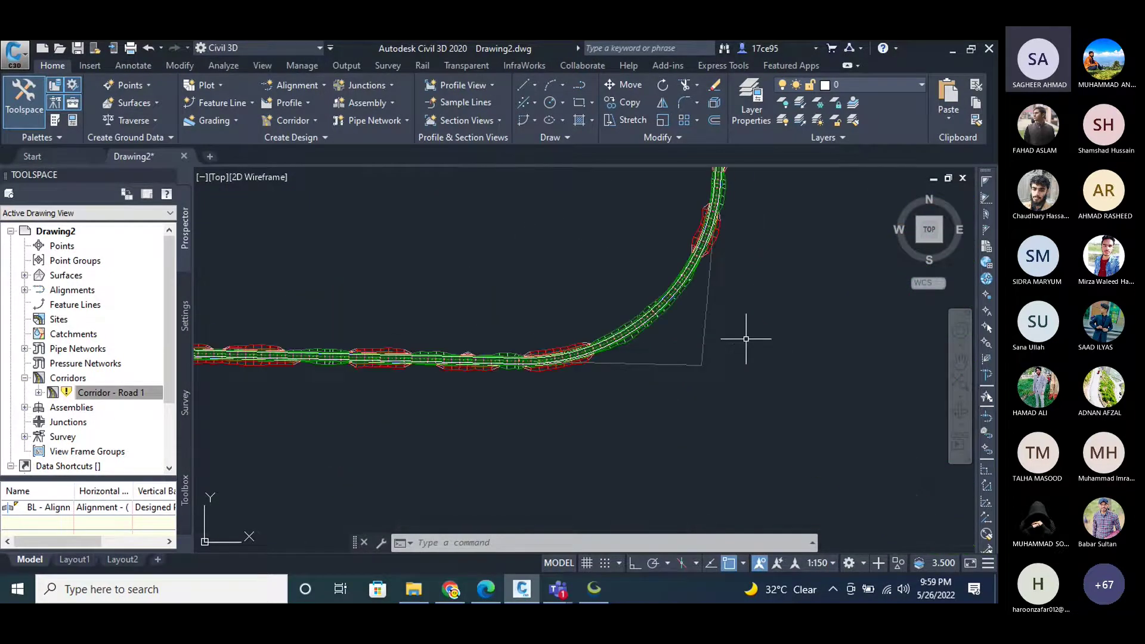
scroll(656, 322, up, 3)
scroll(593, 312, down, 2)
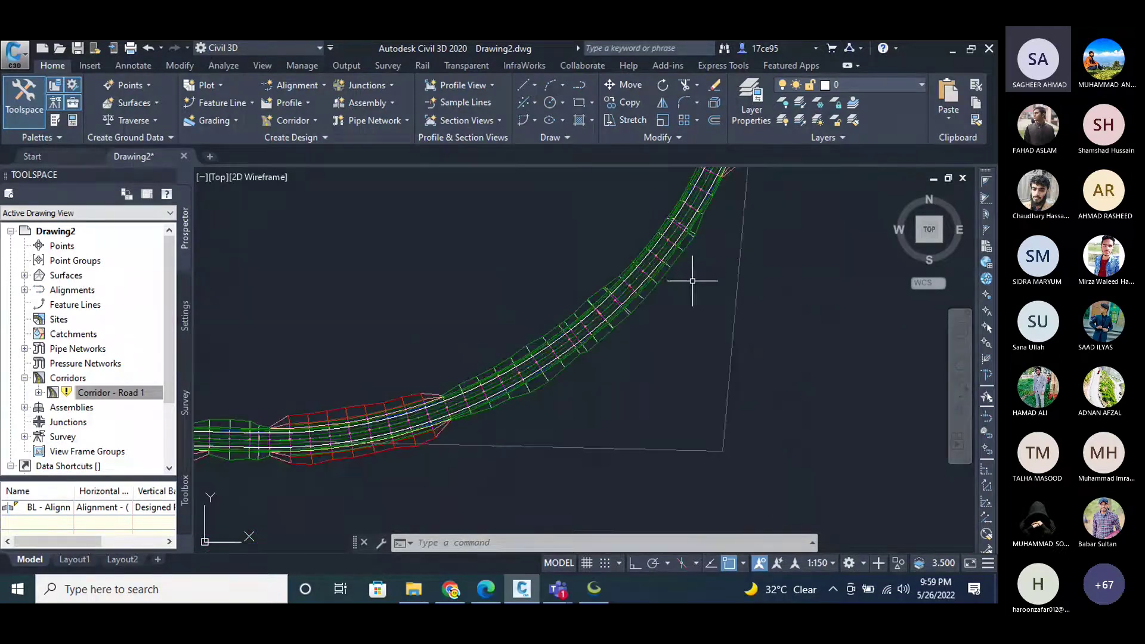
scroll(542, 288, up, 2)
click(552, 293)
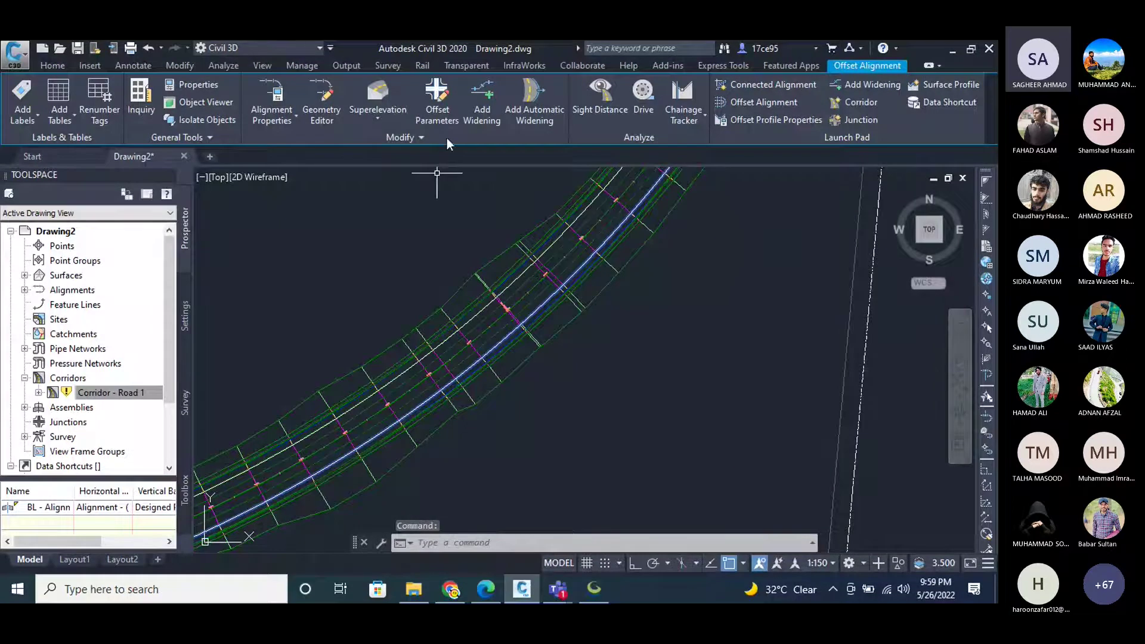
click(475, 106)
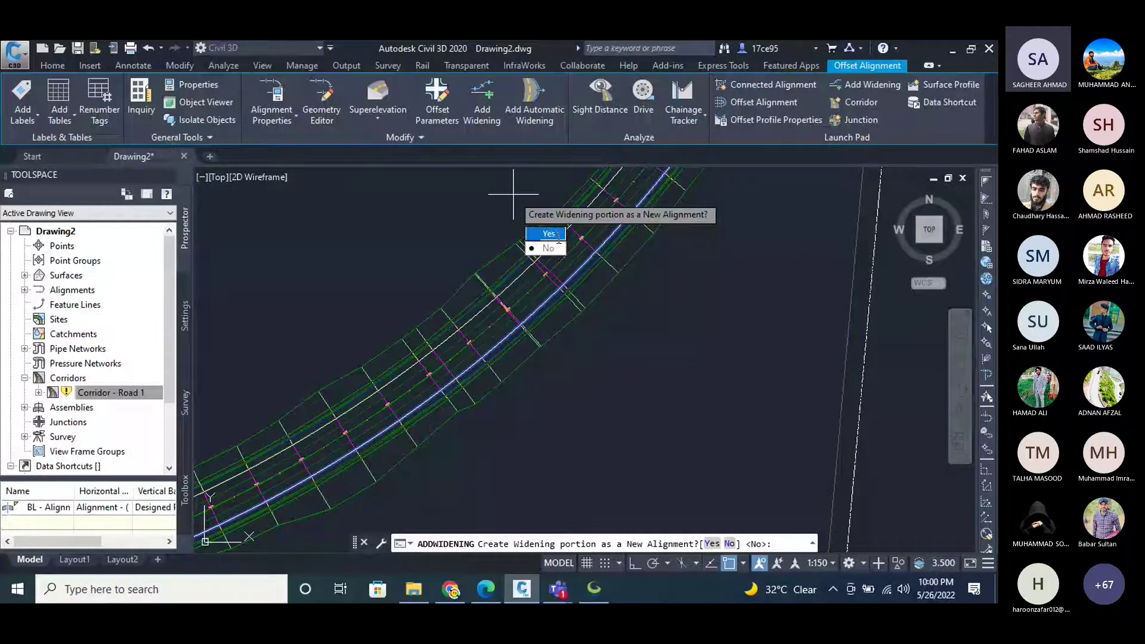
click(548, 248)
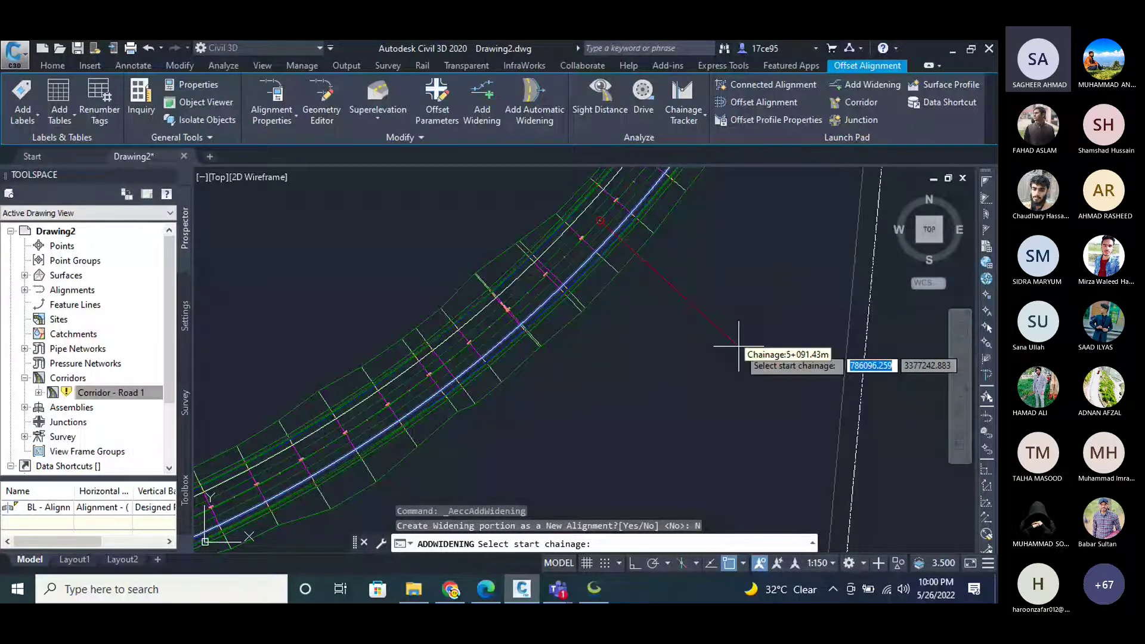
scroll(776, 343, down, 3)
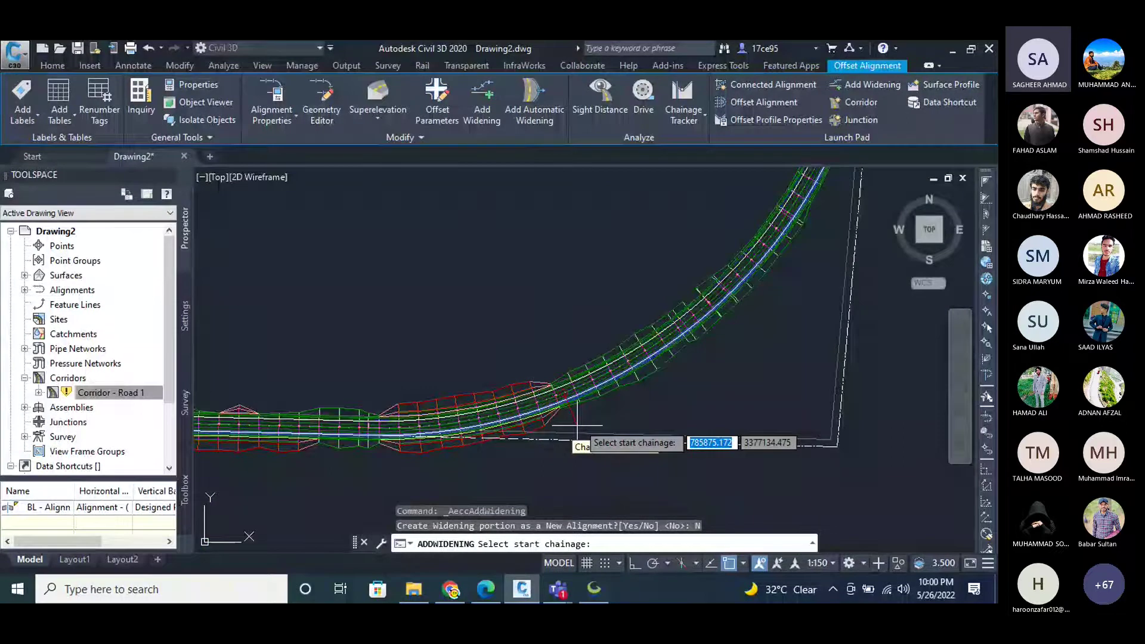
scroll(577, 426, up, 2)
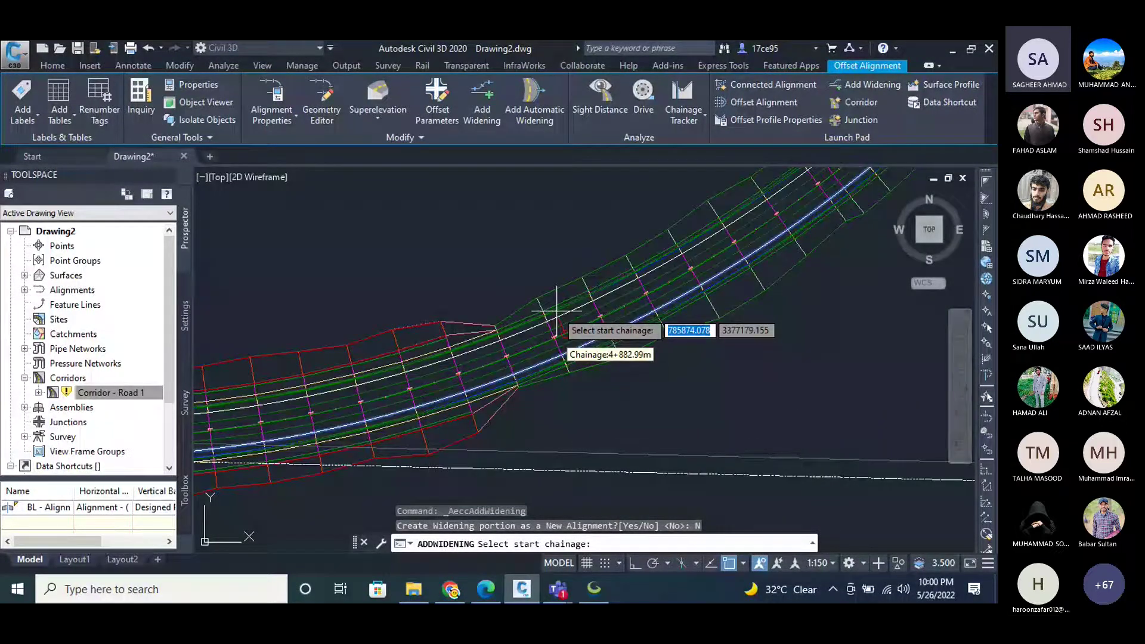
scroll(556, 310, up, 3)
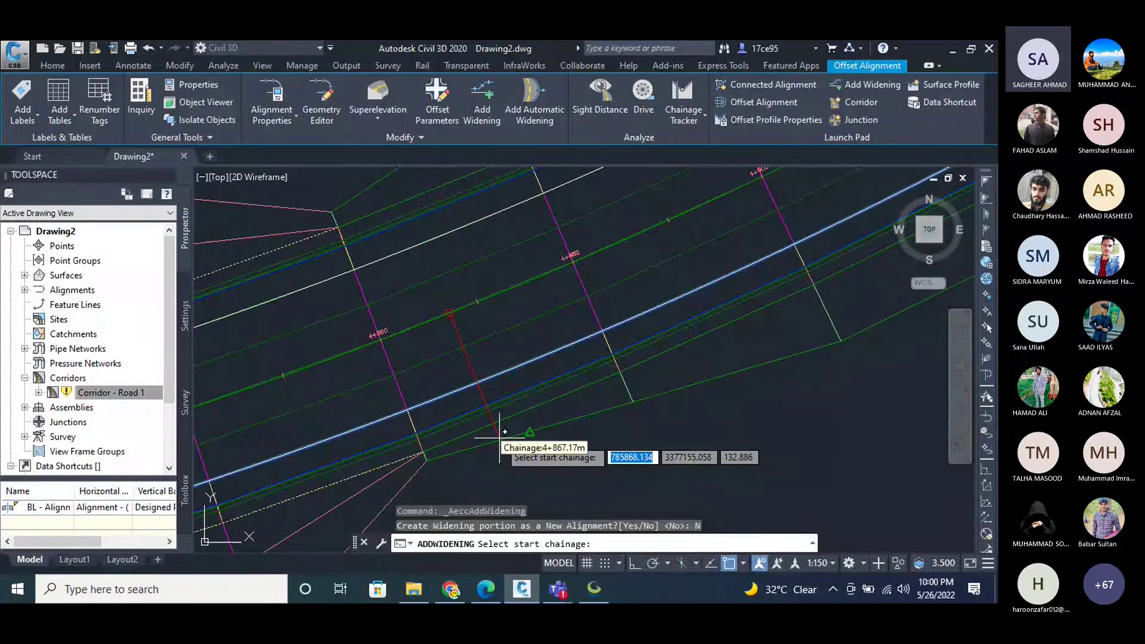
key(Escape)
key(Escape)
Examine the chainage labels on the centreline at the start and end of the large bend.
scroll(287, 486, down, 3)
scroll(384, 288, up, 5)
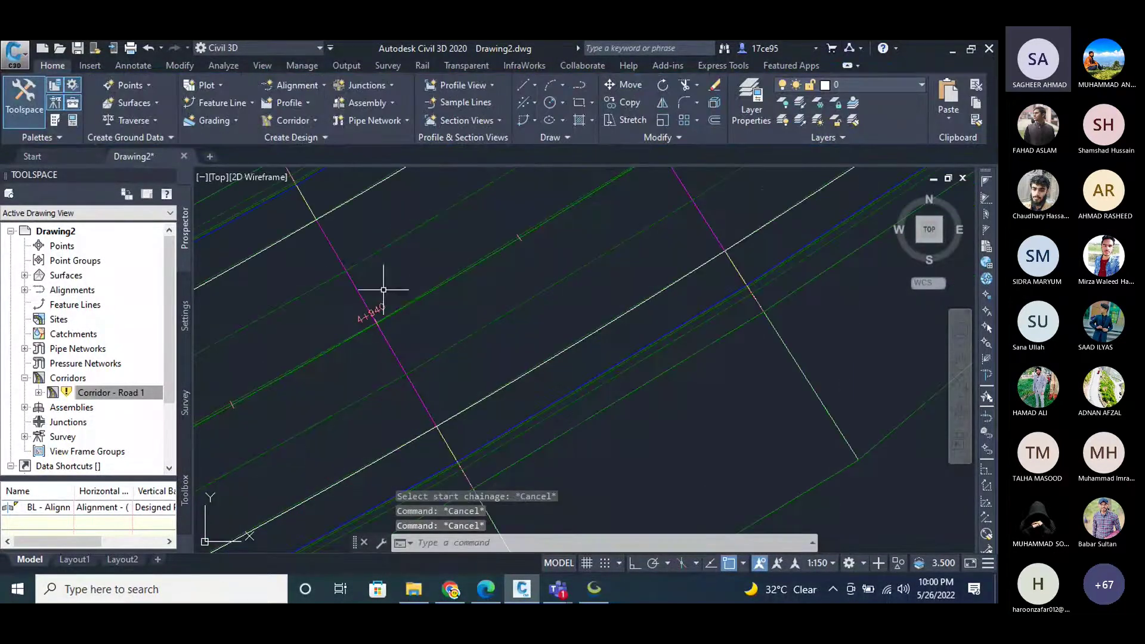
scroll(338, 375, down, 5)
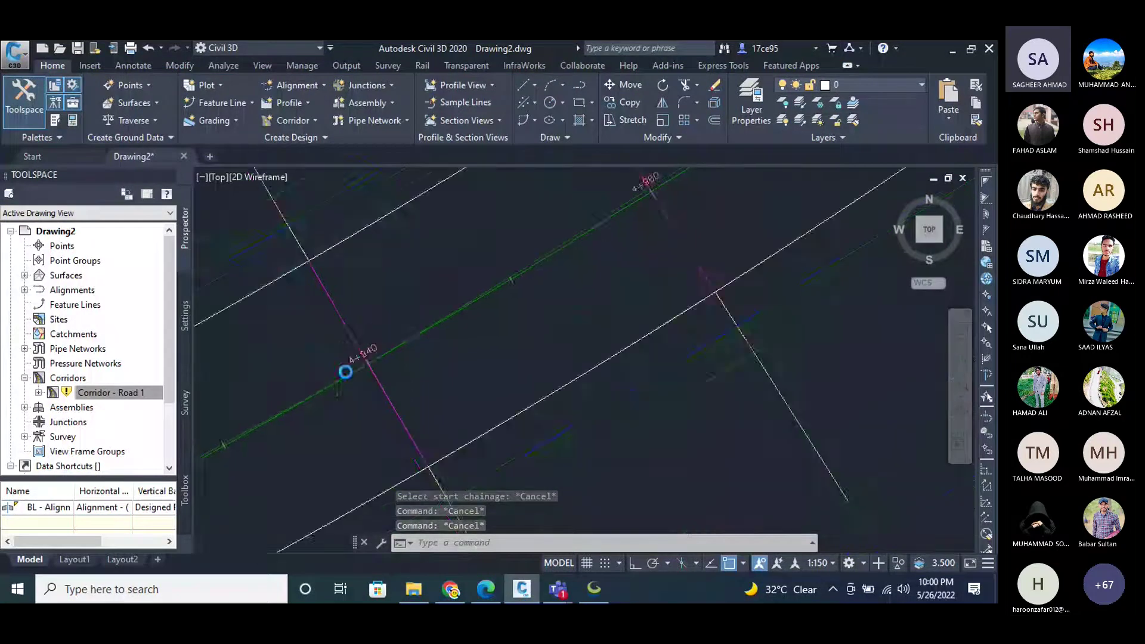
scroll(511, 302, up, 2)
scroll(272, 408, up, 4)
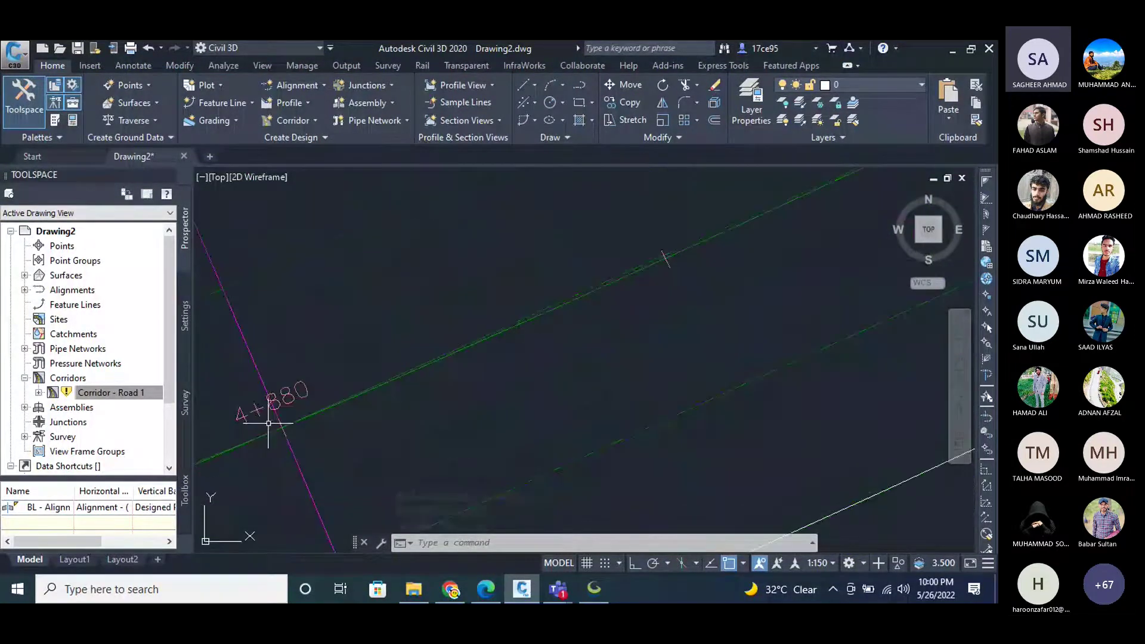
scroll(414, 326, down, 5)
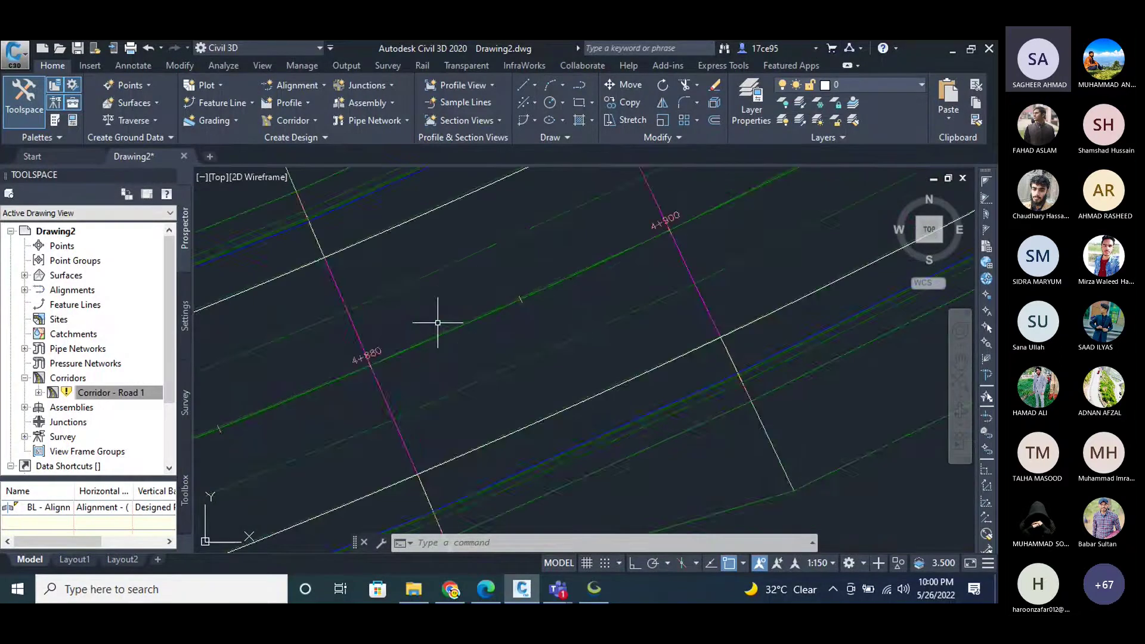
scroll(320, 332, up, 3)
scroll(338, 350, down, 2)
scroll(322, 345, up, 3)
scroll(289, 355, down, 8)
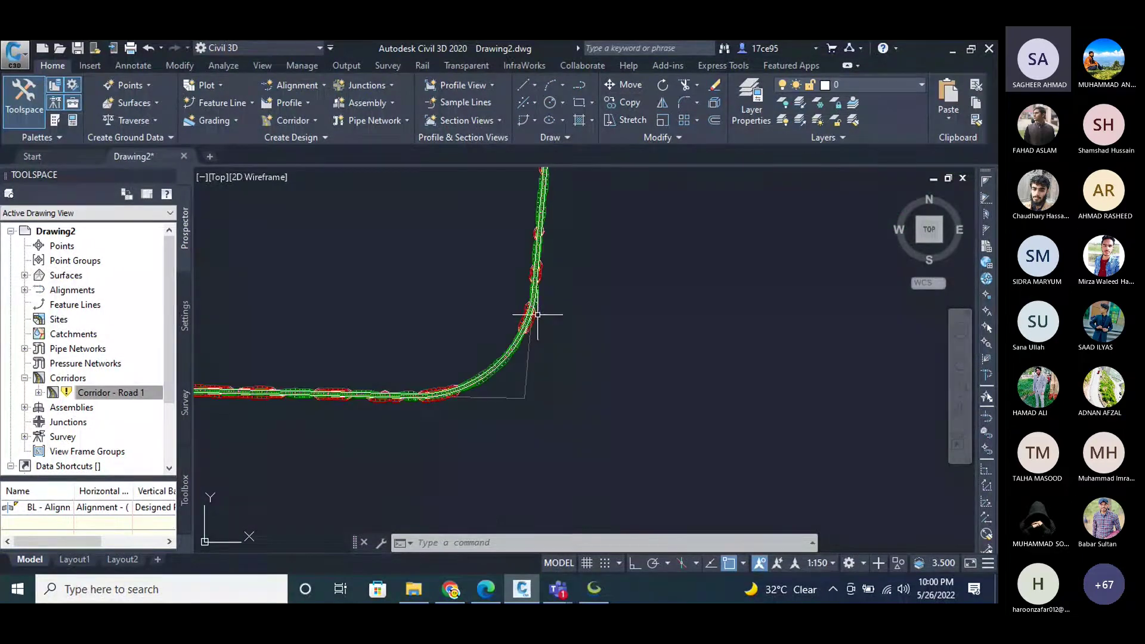
scroll(530, 334, up, 6)
scroll(524, 425, up, 4)
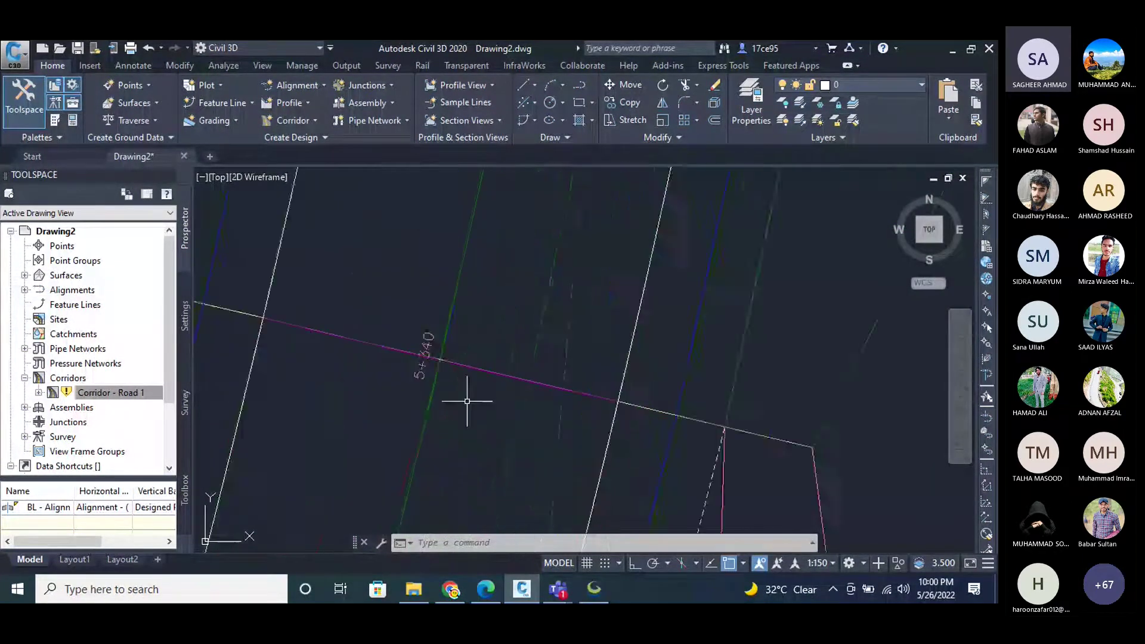
scroll(511, 279, down, 4)
scroll(511, 279, down, 6)
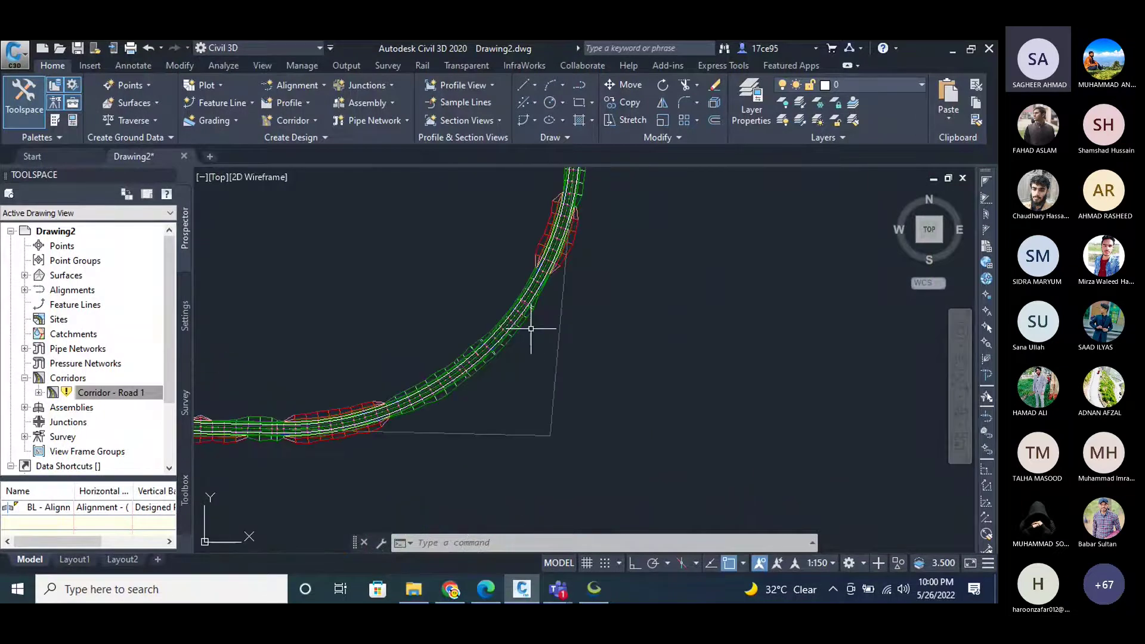
scroll(439, 381, up, 2)
key(Escape)
key(Escape)
key(Escape)
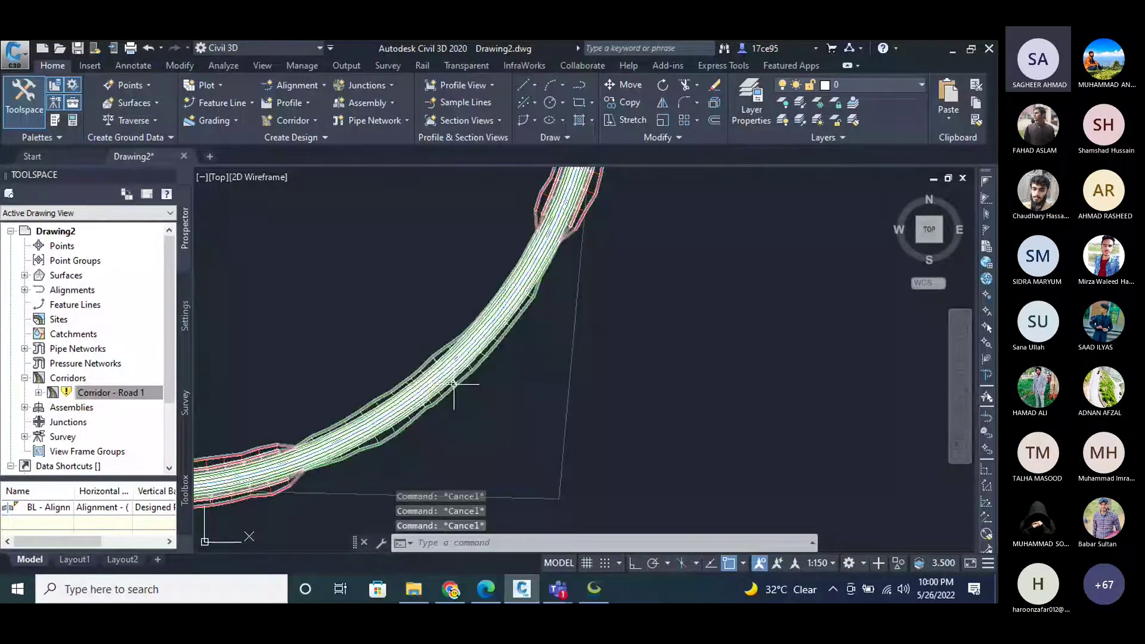
scroll(454, 385, up, 2)
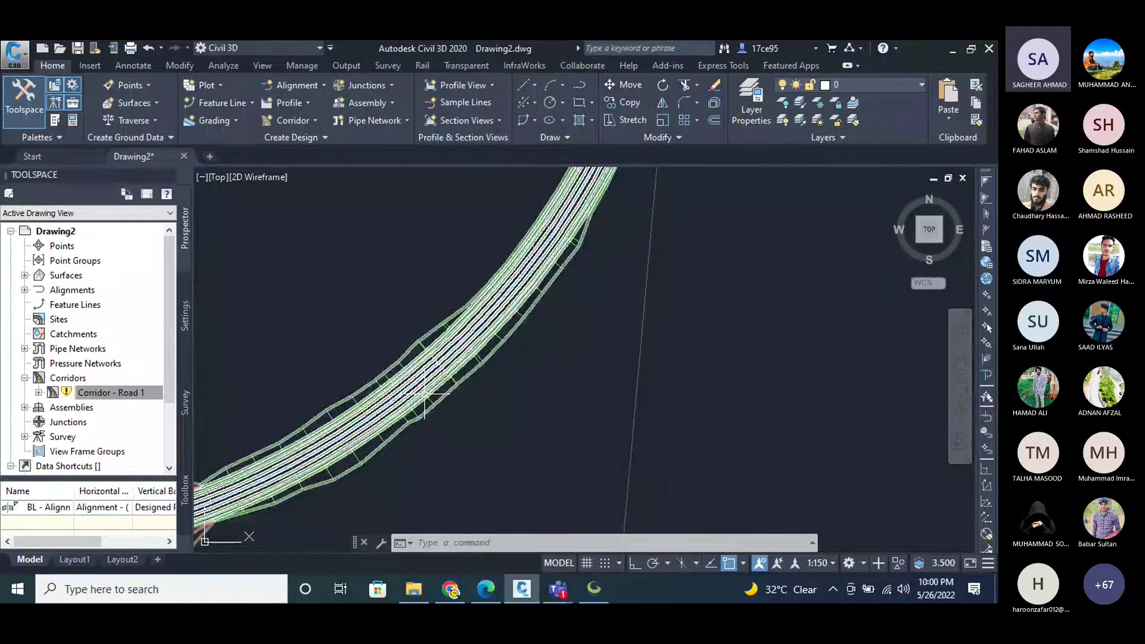
click(427, 393)
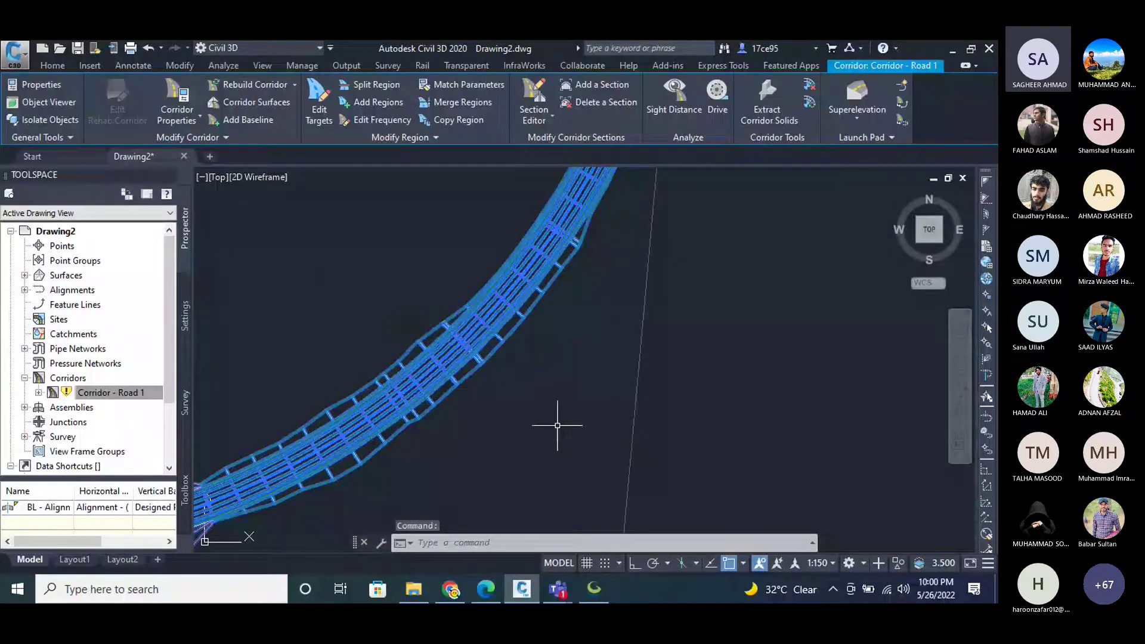
key(Escape)
scroll(422, 415, up, 2)
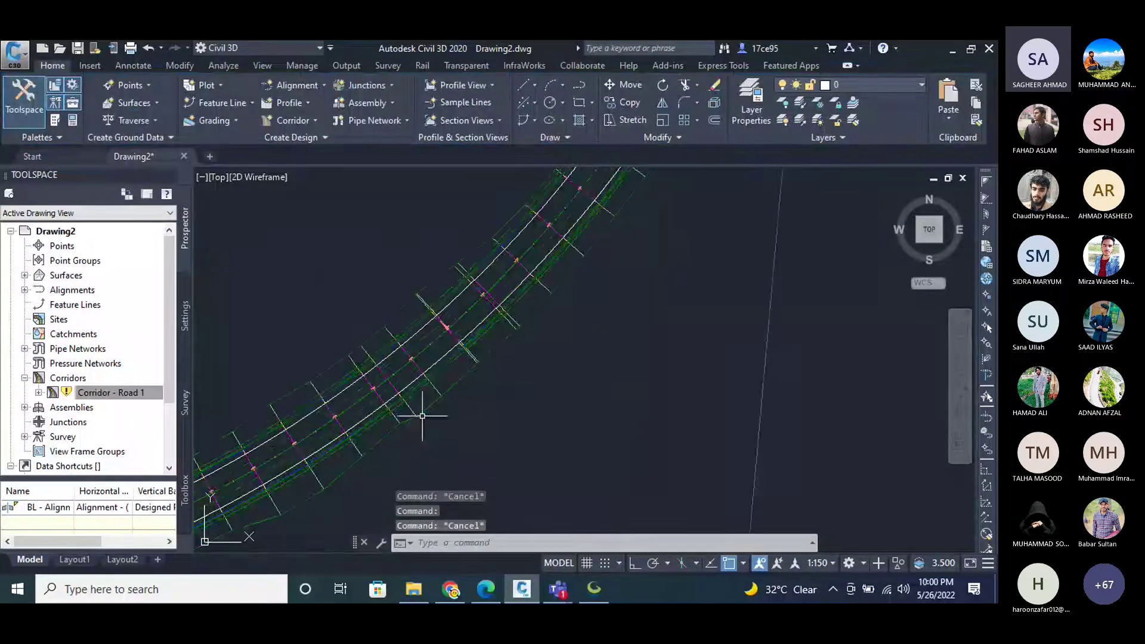
click(434, 357)
click(470, 111)
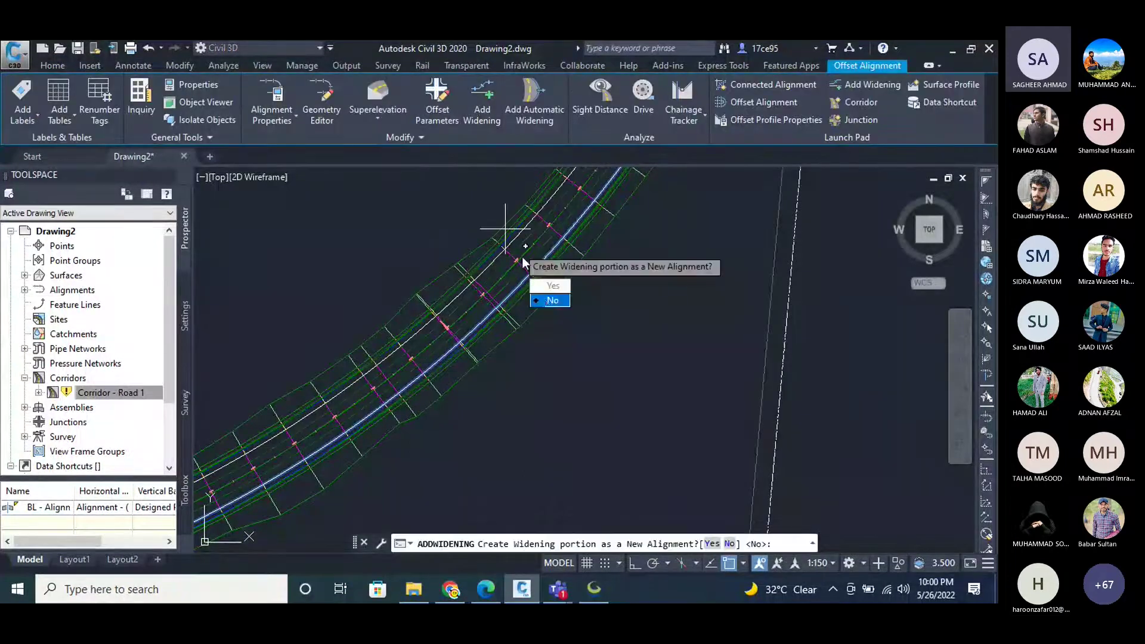
click(546, 299)
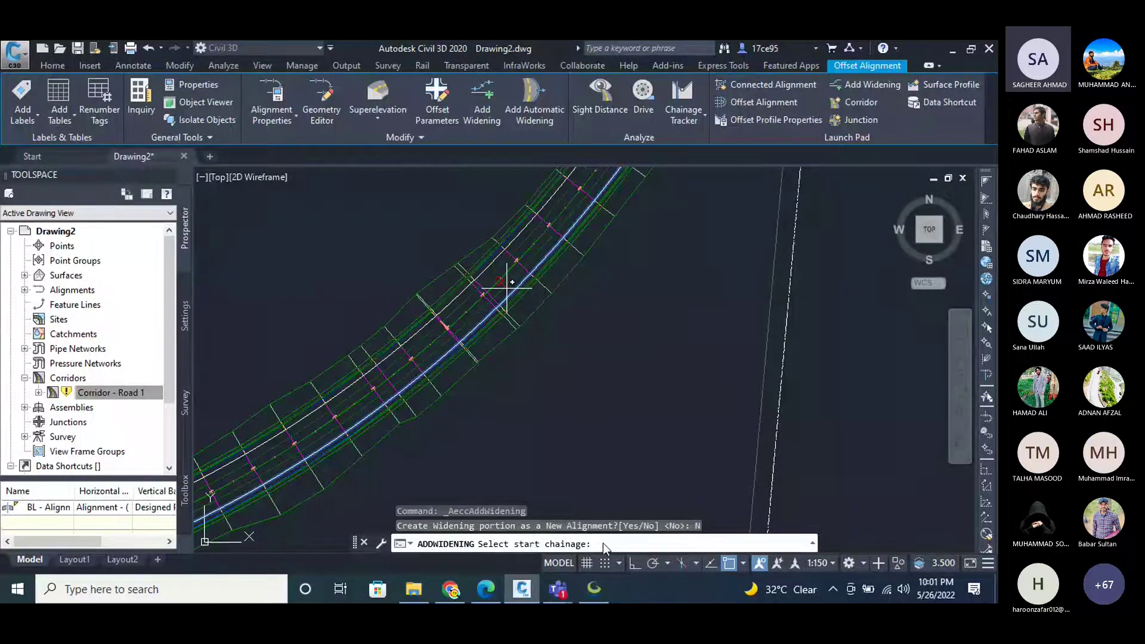
text(5300)
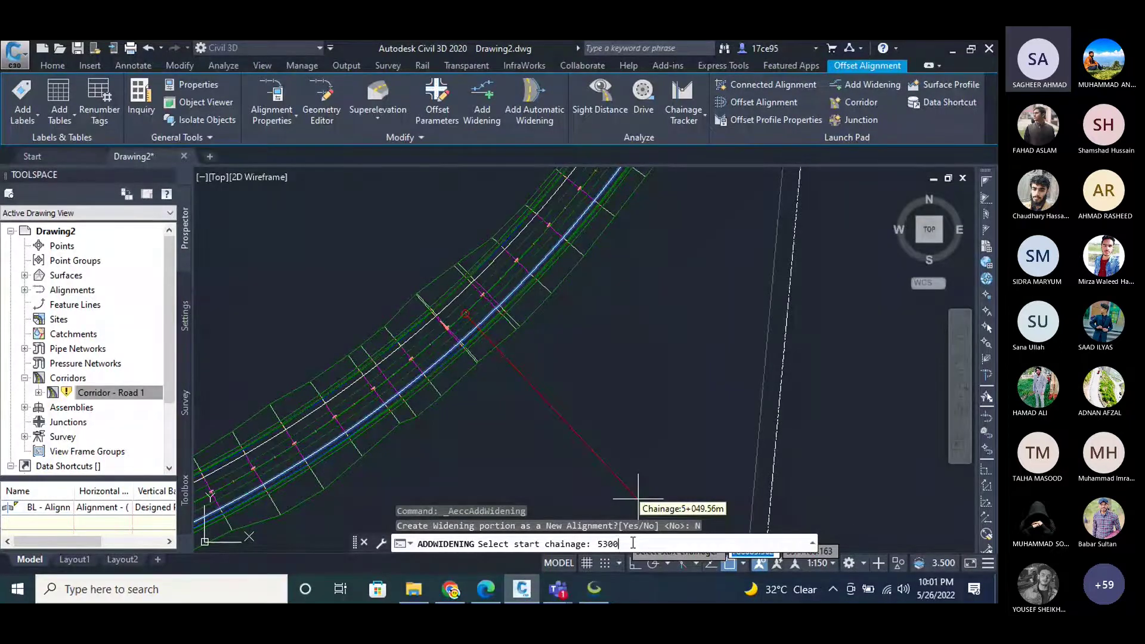
key(Return)
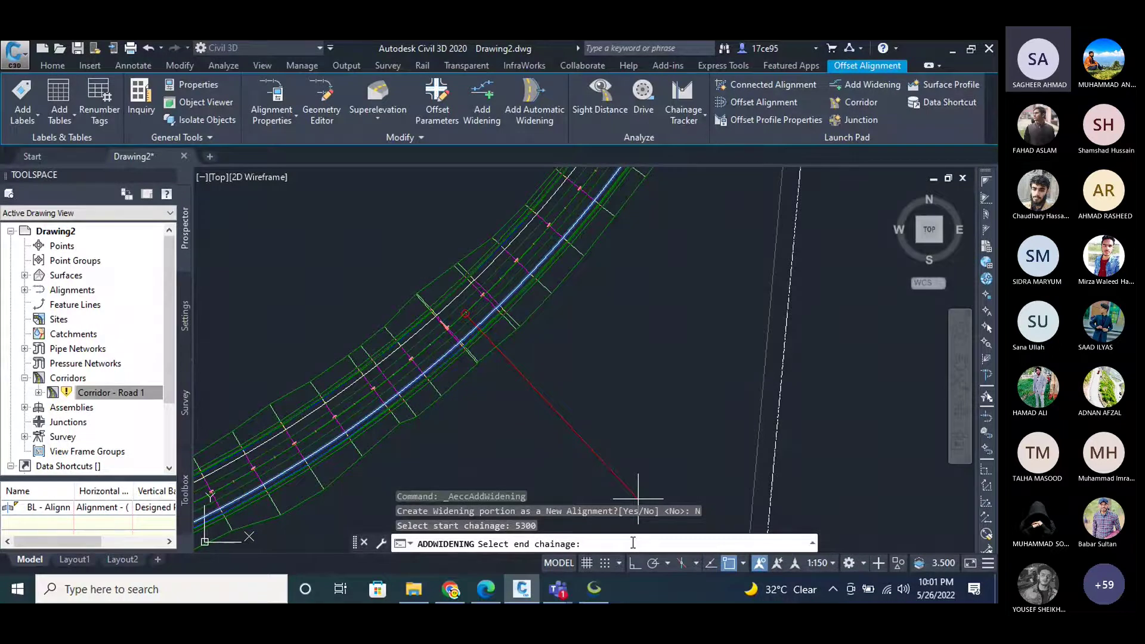
key(Escape)
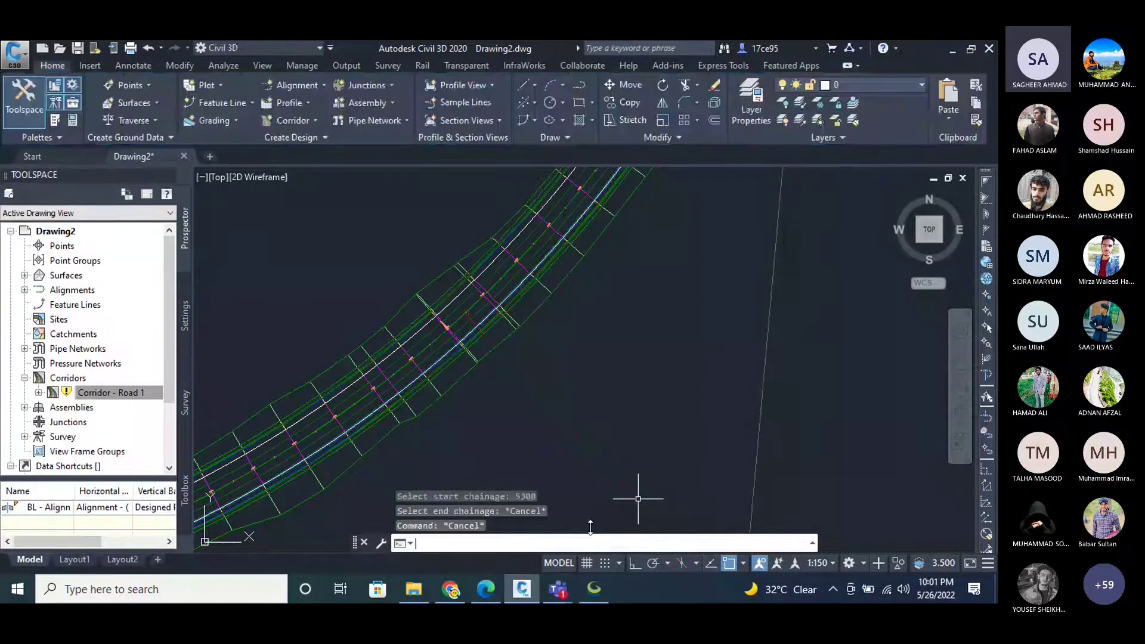
Add a widening to the outer offset alignment from chainage 4800 to 5300 with a 10.8 m offset, without creating a new alignment.
click(486, 319)
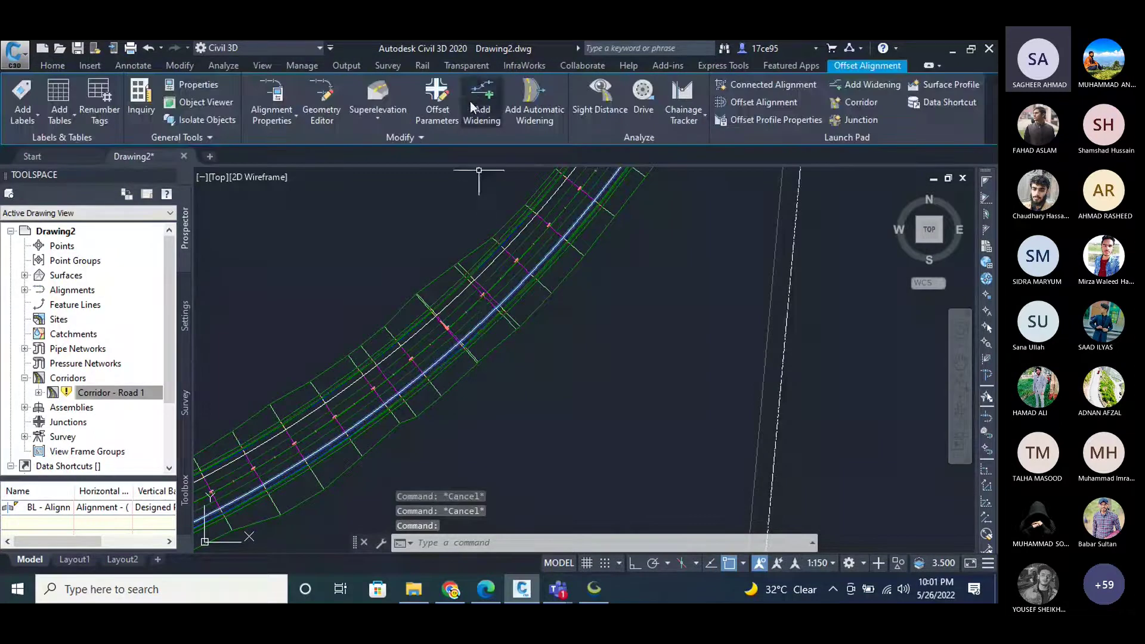
click(476, 89)
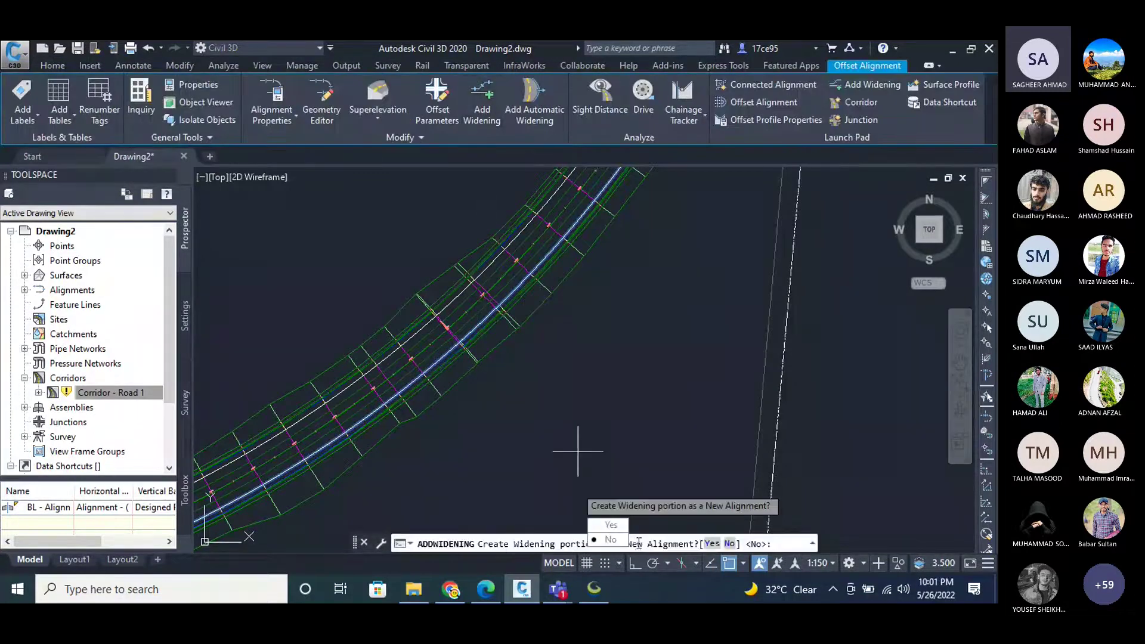
click(603, 540)
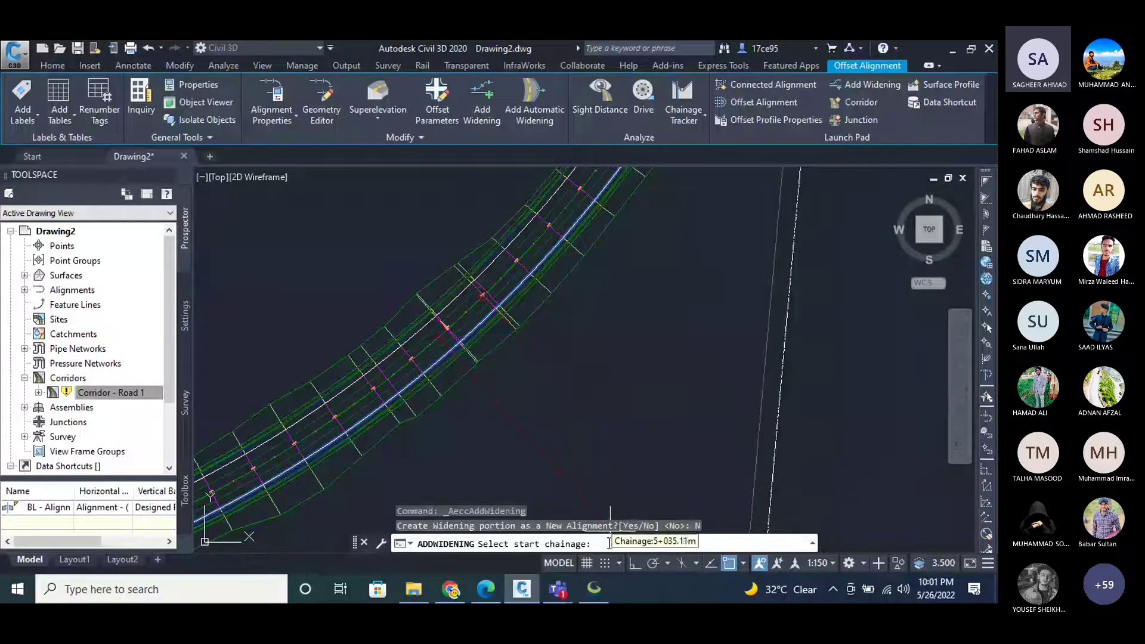
text(48)
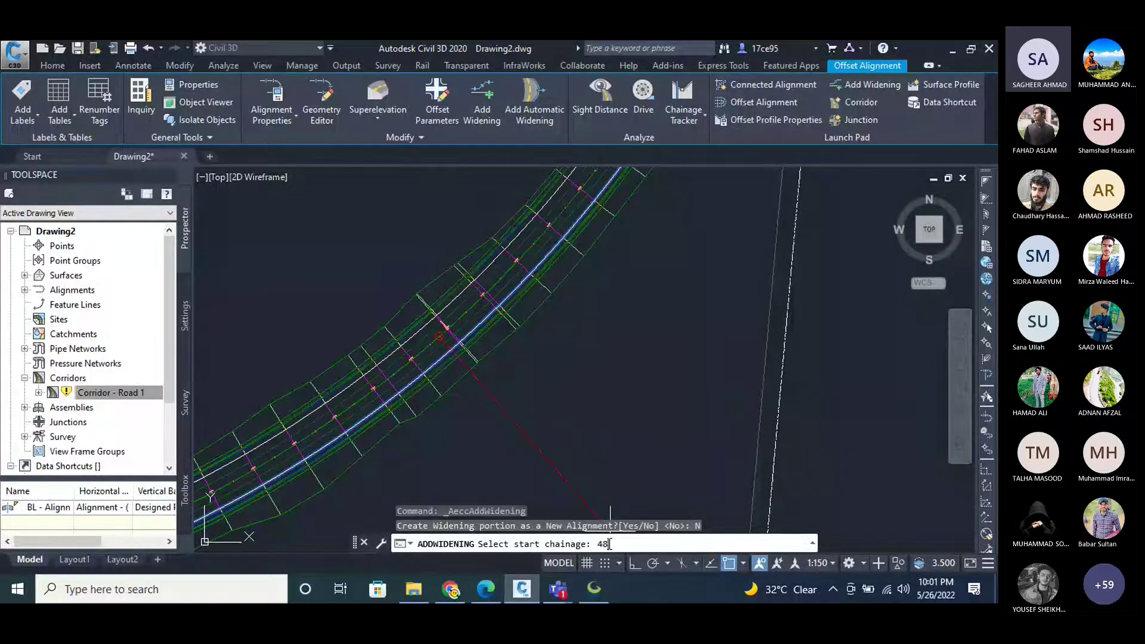
text(00)
key(Return)
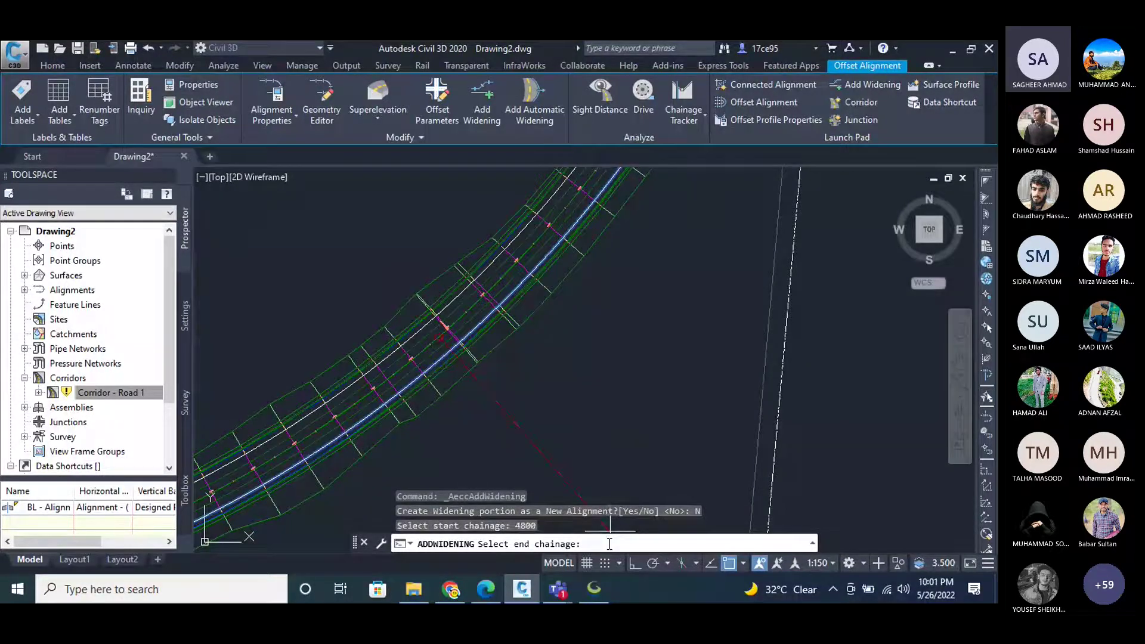
text(5300)
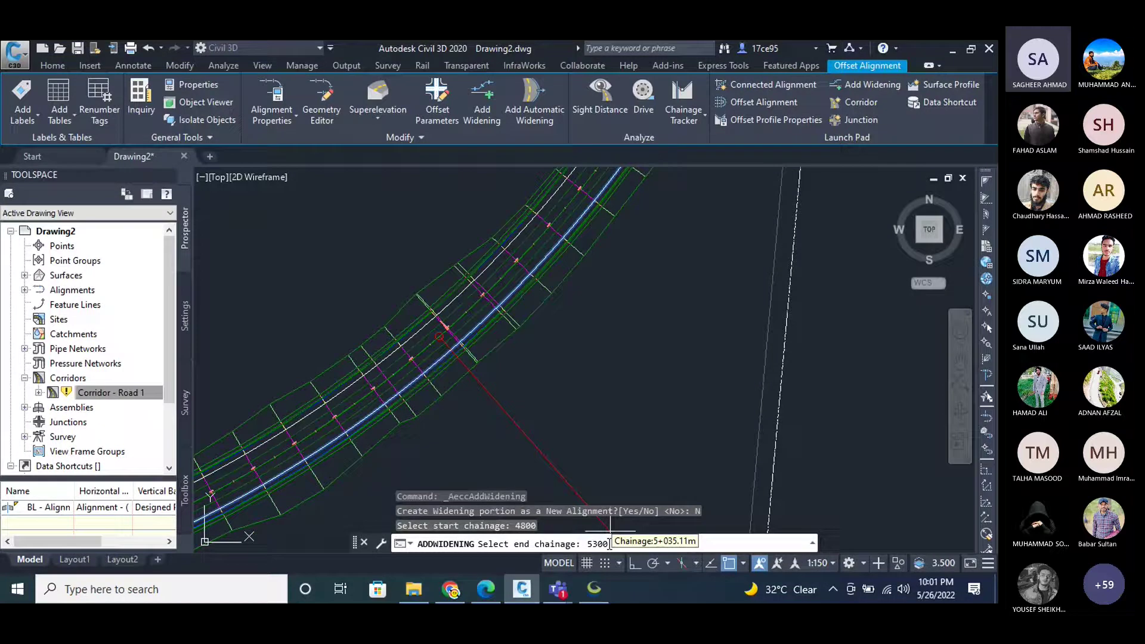
key(Return)
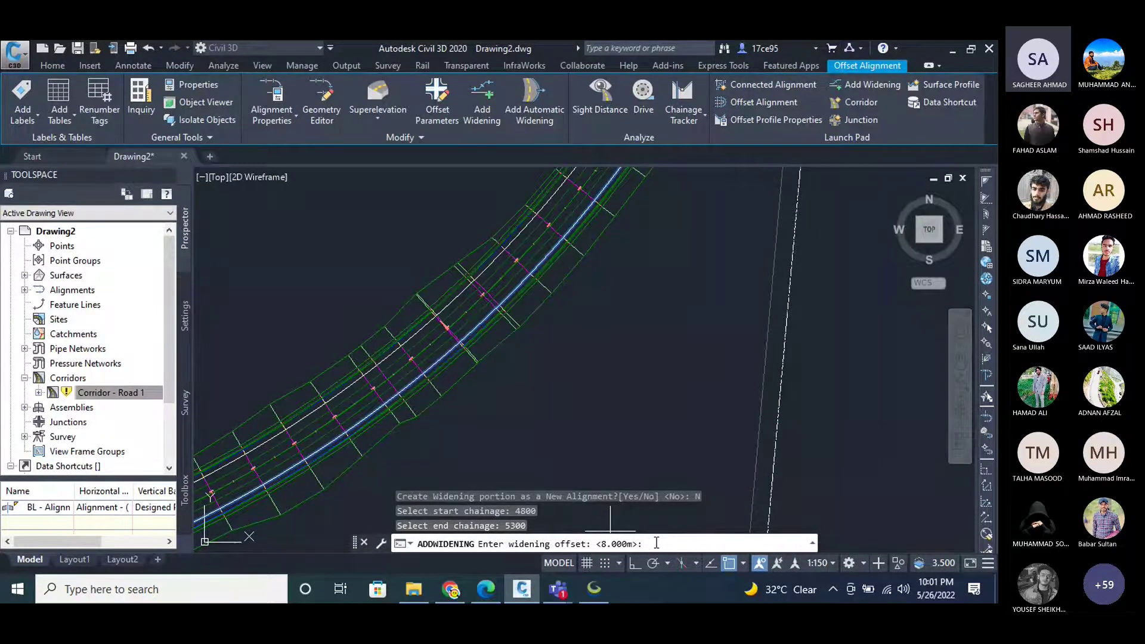
text(10)
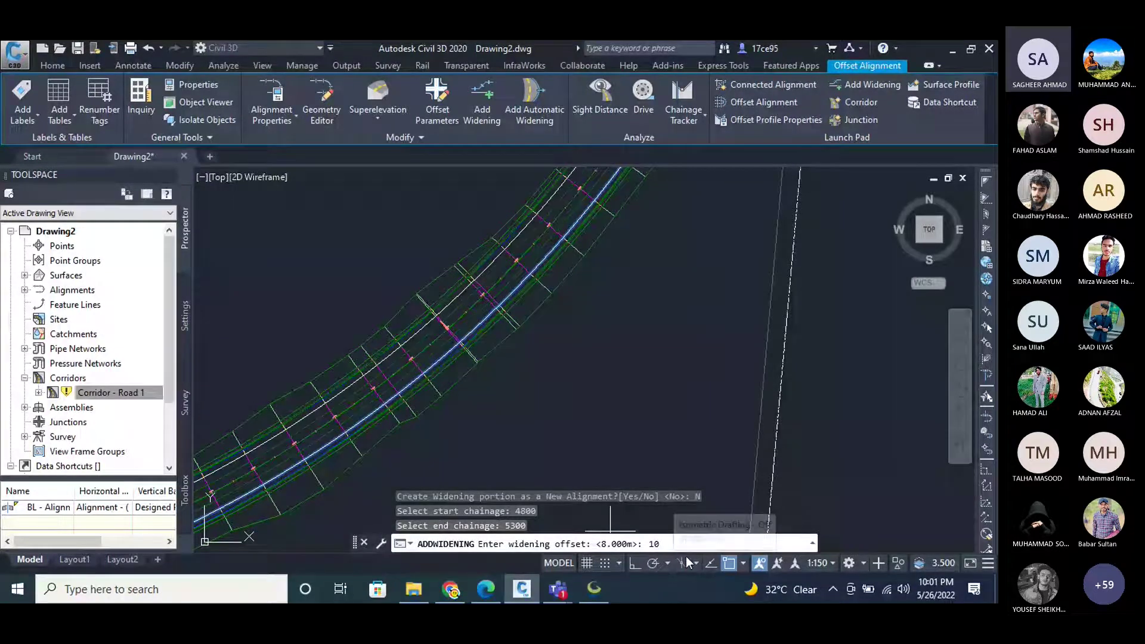
text(.8)
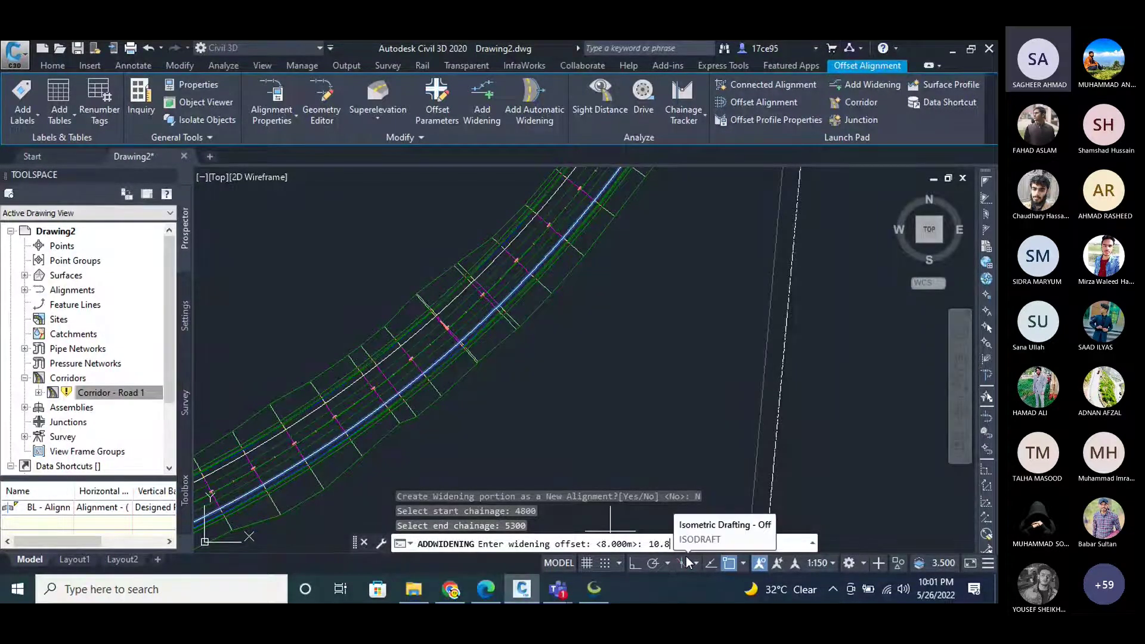
key(Return)
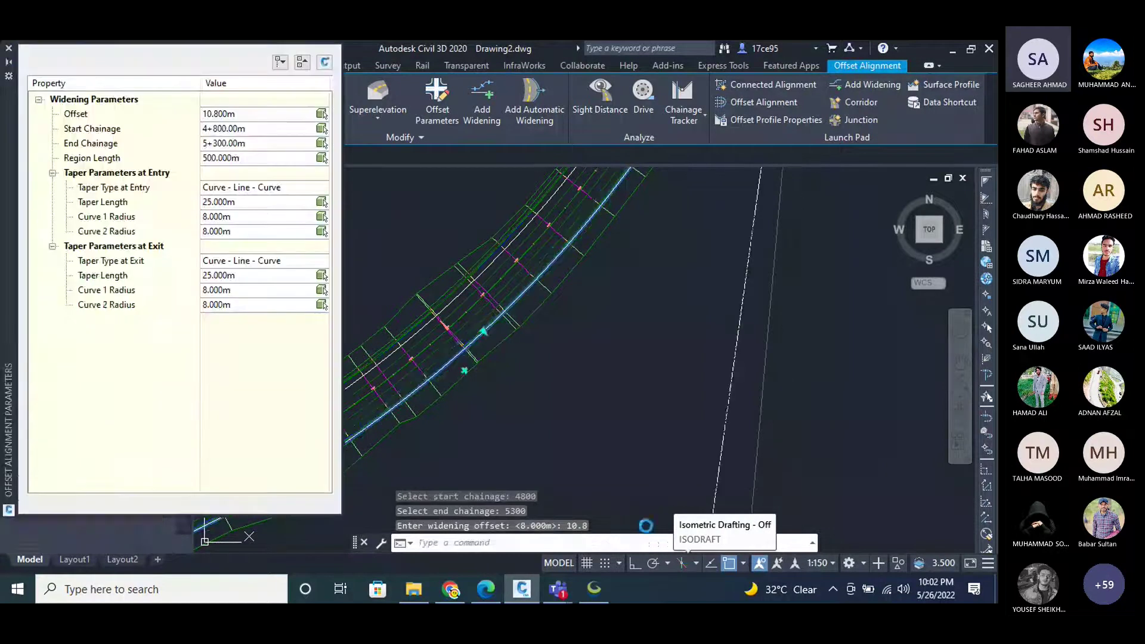
Set the taper length at the widening's entry to 50 m and check the resulting taper and its curve radii.
scroll(822, 306, down, 5)
scroll(549, 398, up, 5)
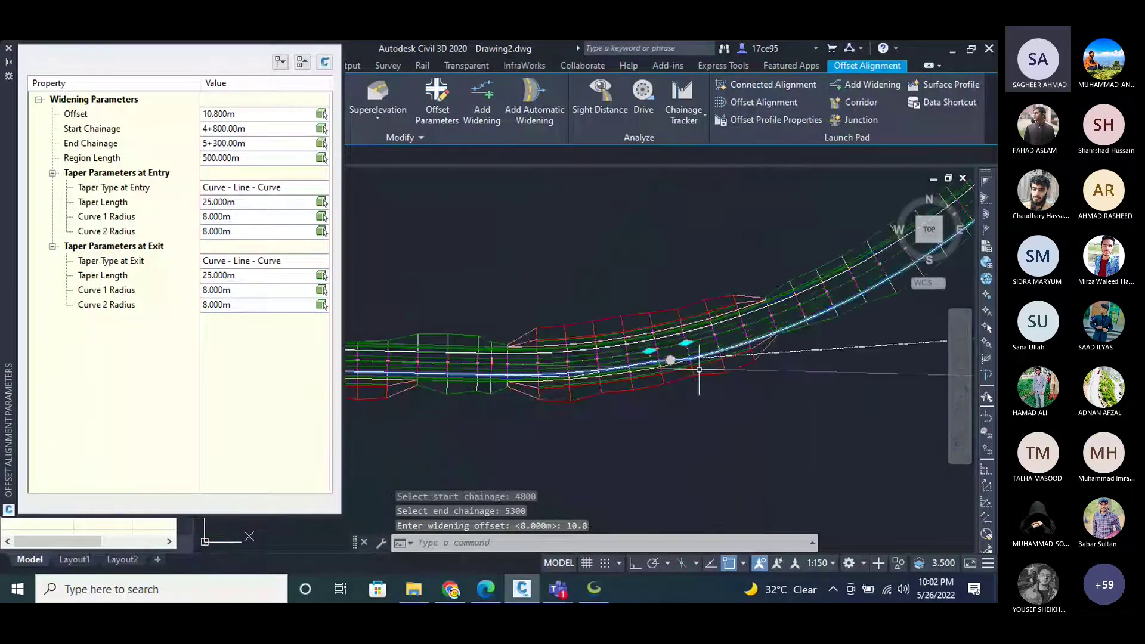
scroll(581, 355, up, 3)
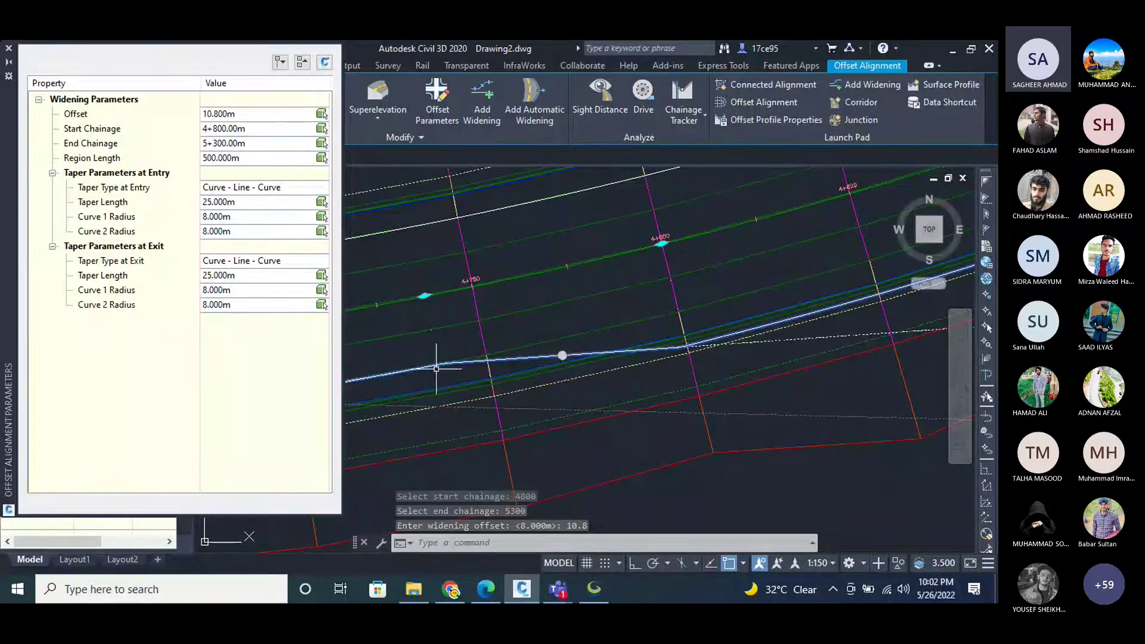
click(225, 113)
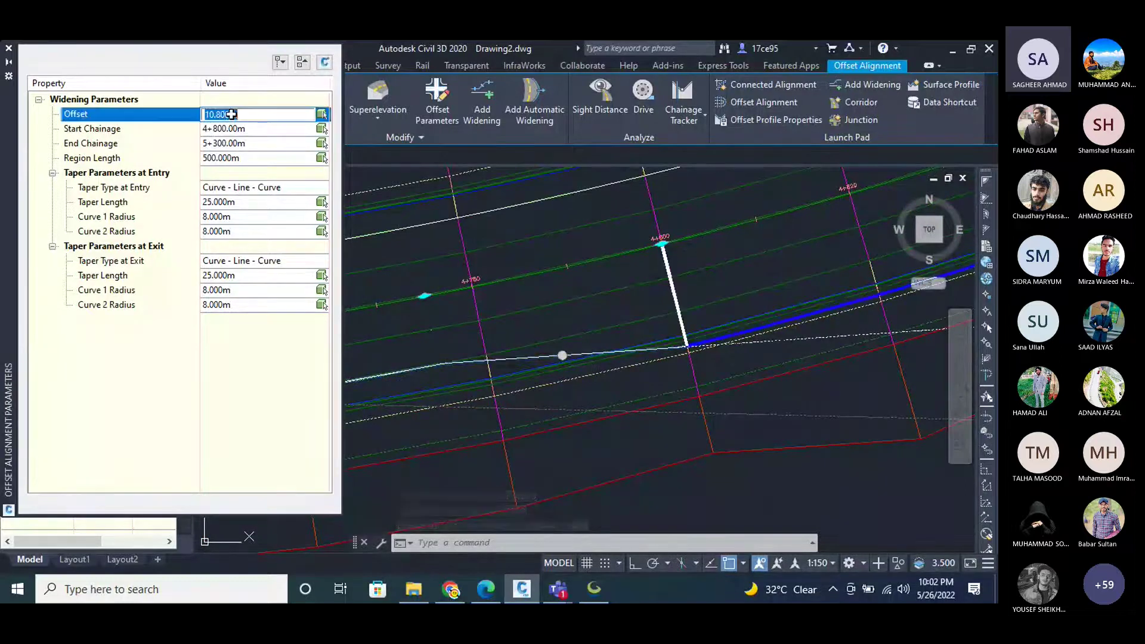
key(Tab)
key(Tab)
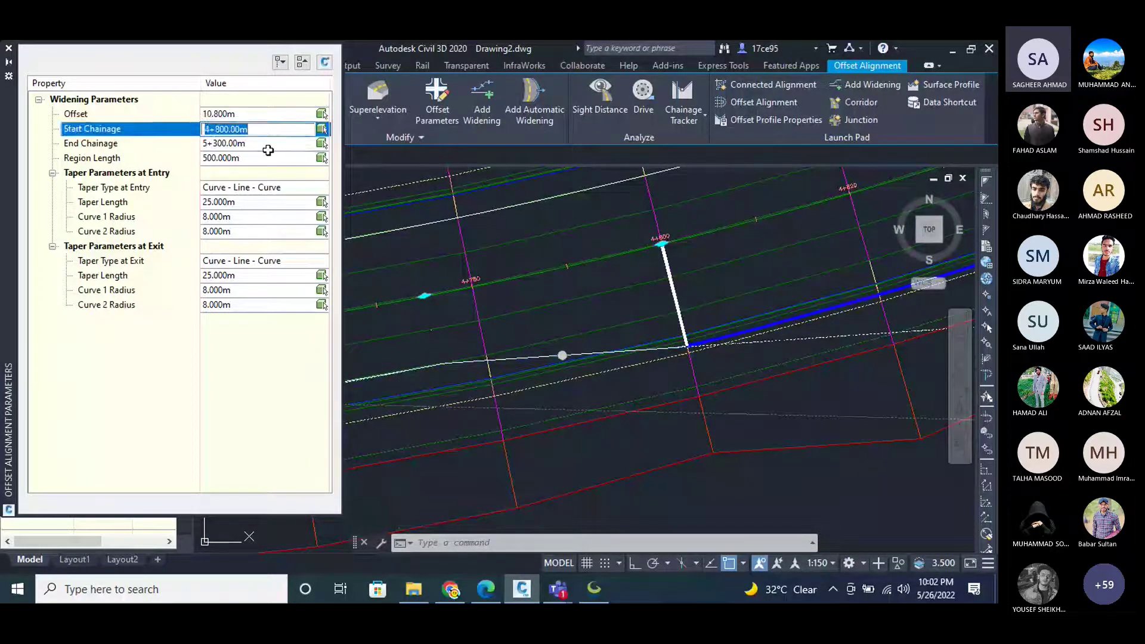
click(263, 172)
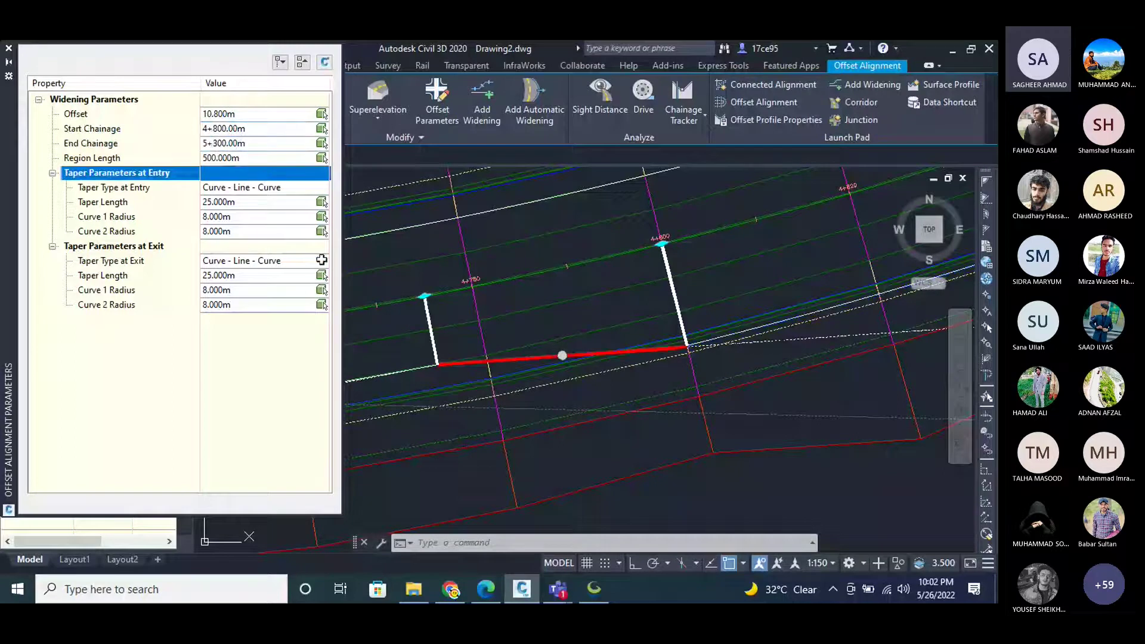
click(251, 202)
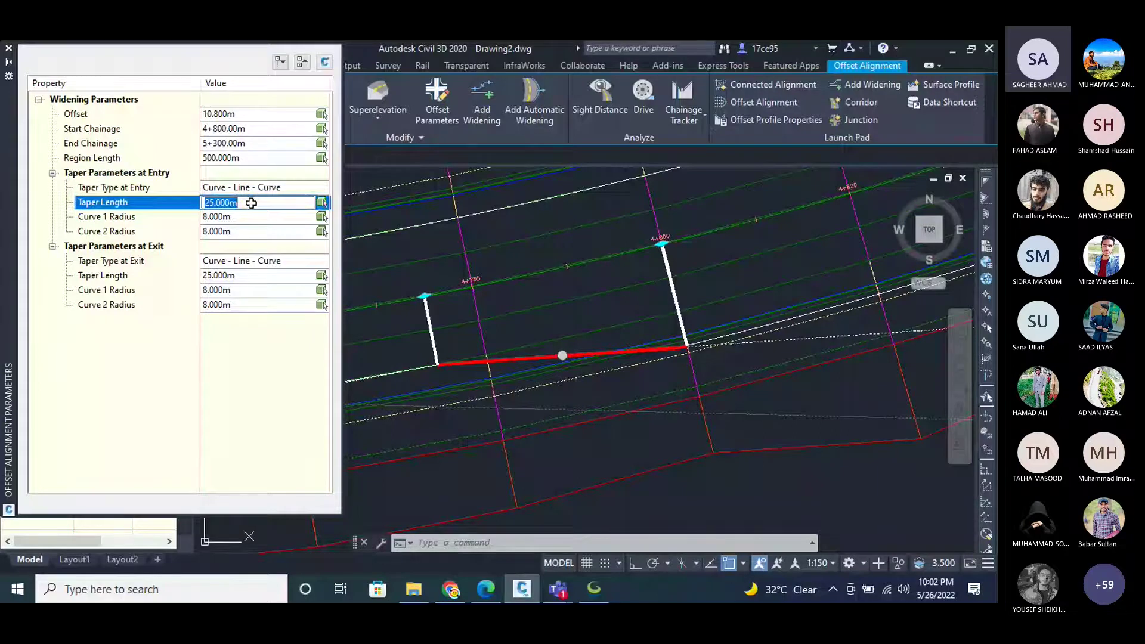
text(50)
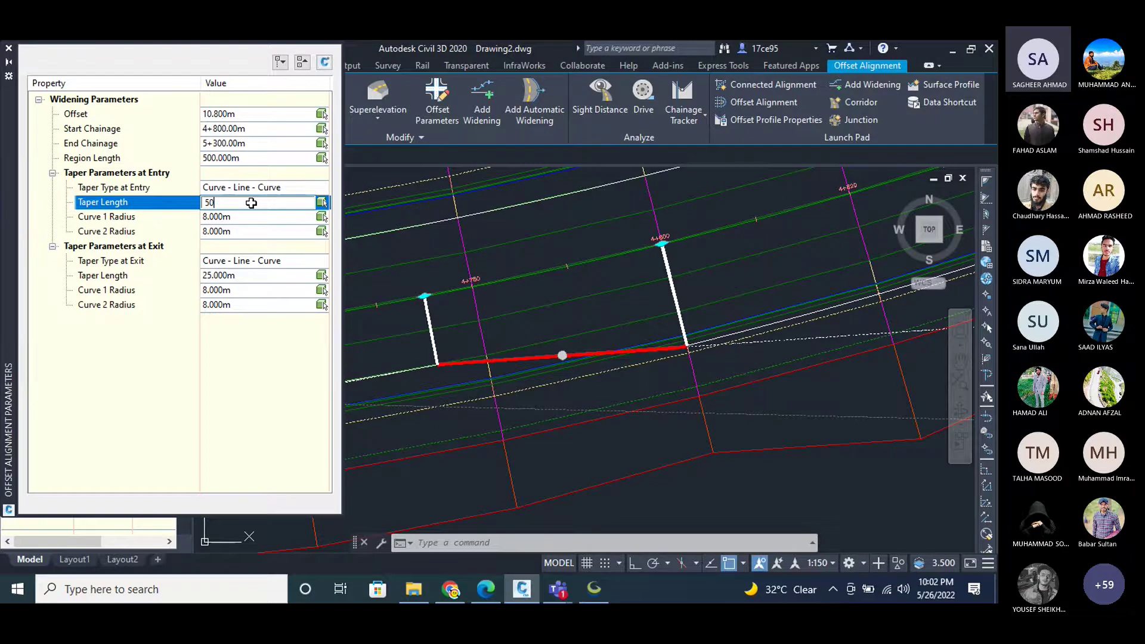
key(Return)
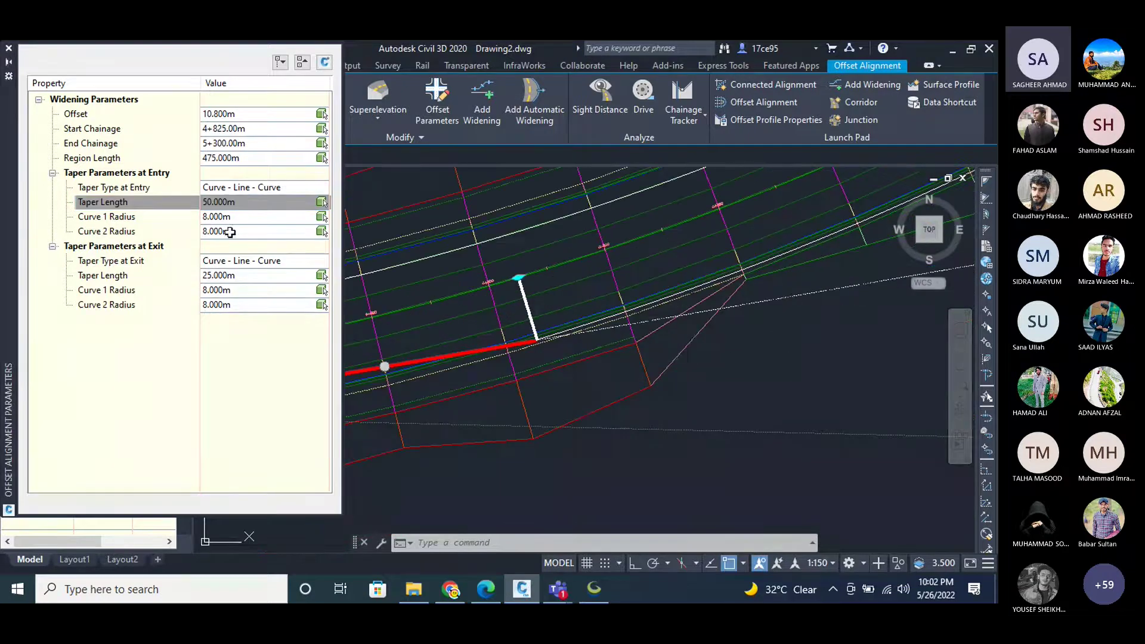
scroll(535, 342, up, 3)
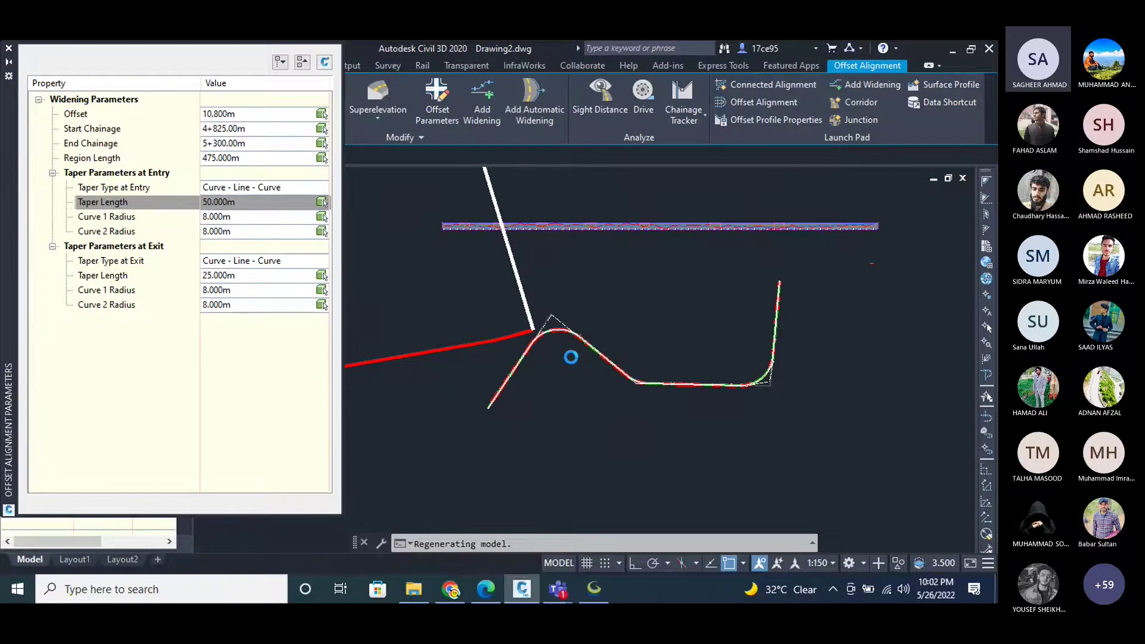
scroll(546, 360, down, 3)
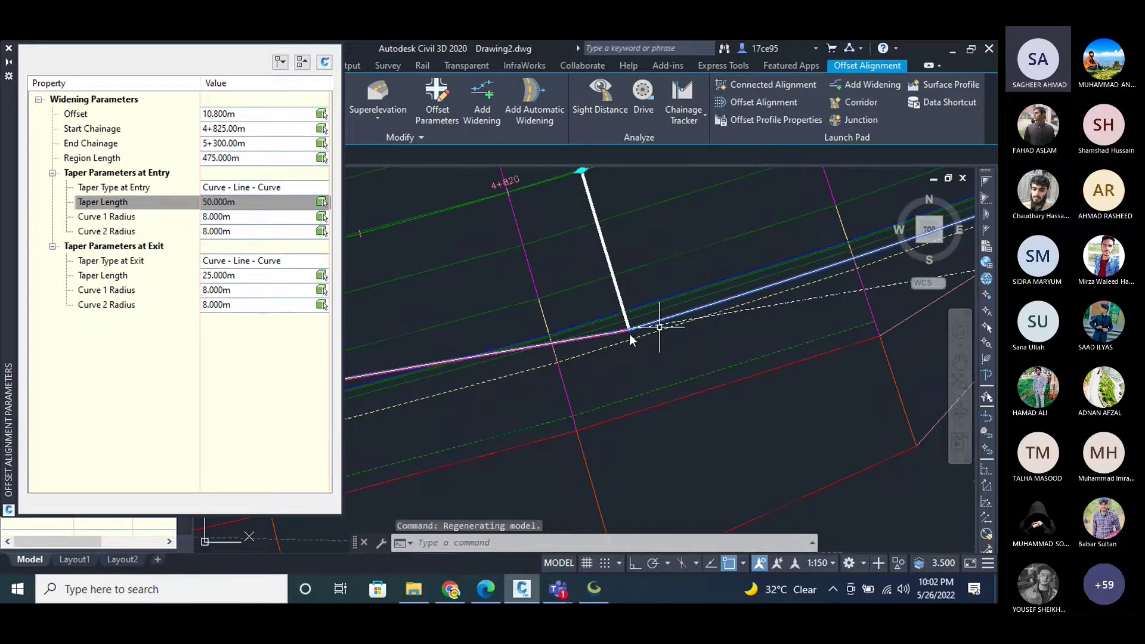
scroll(503, 359, up, 3)
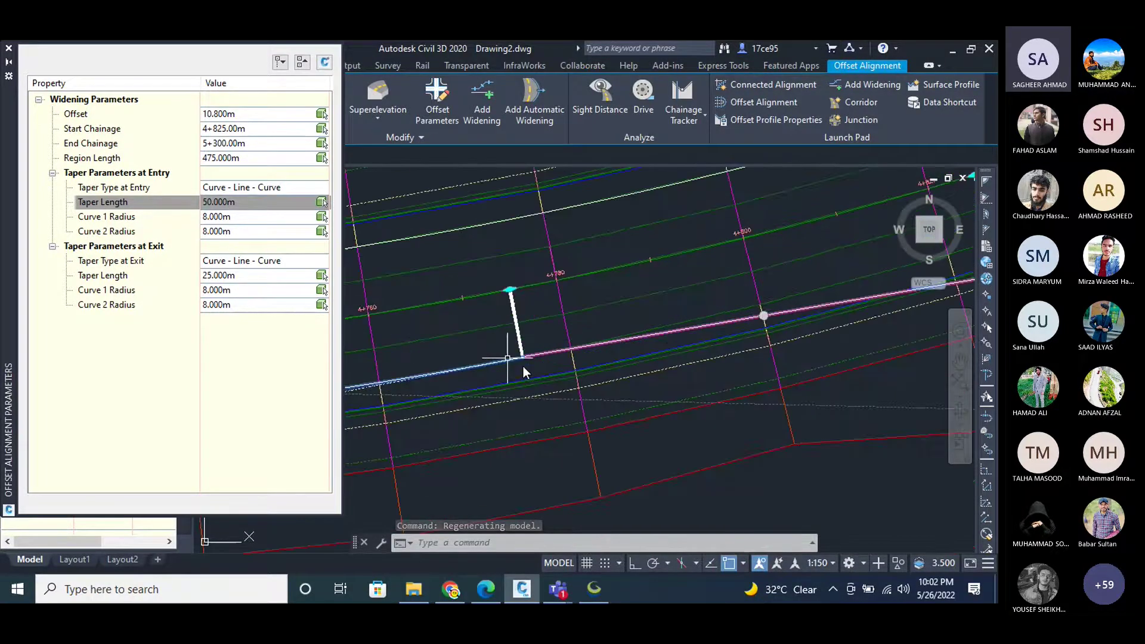
click(259, 221)
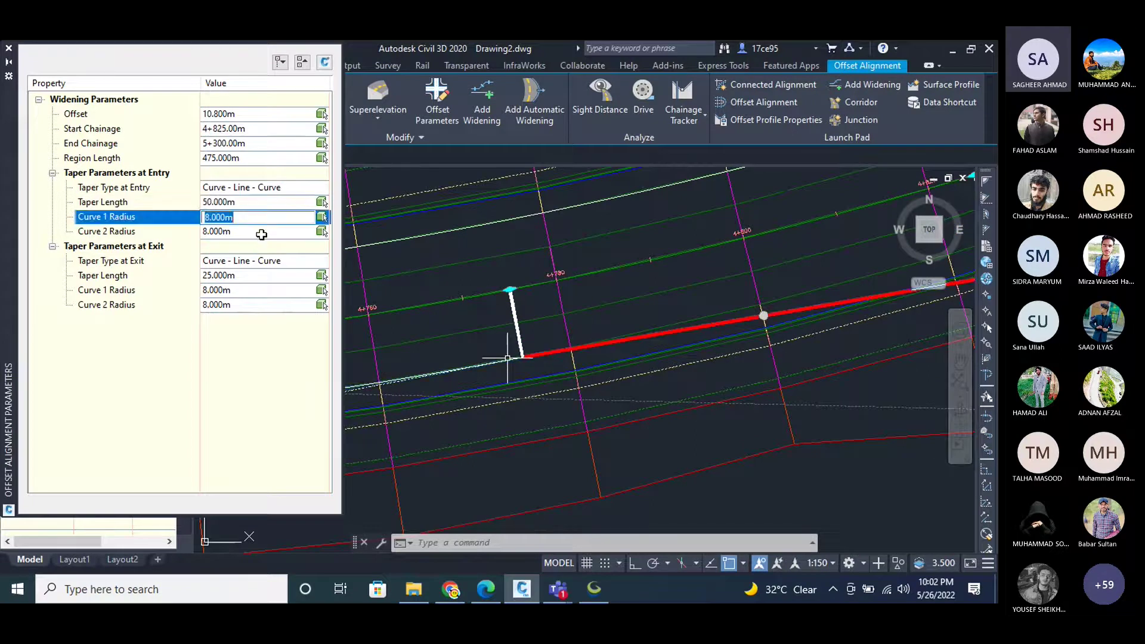
click(259, 233)
Set the taper length at the widening's exit to 50 m.
scroll(453, 370, down, 5)
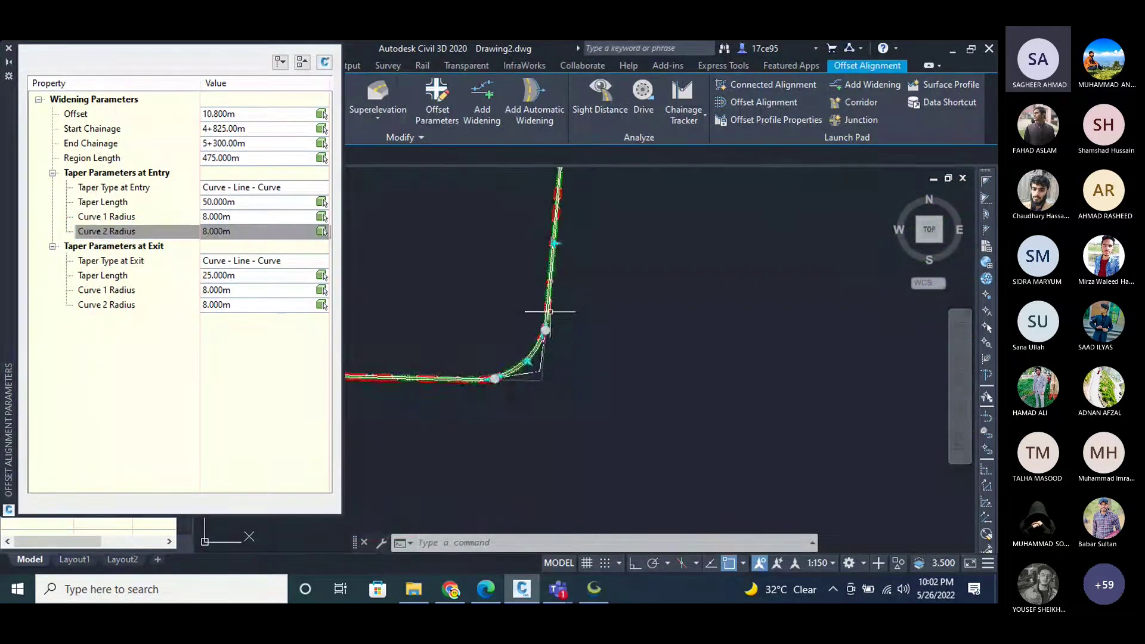
scroll(451, 387, up, 5)
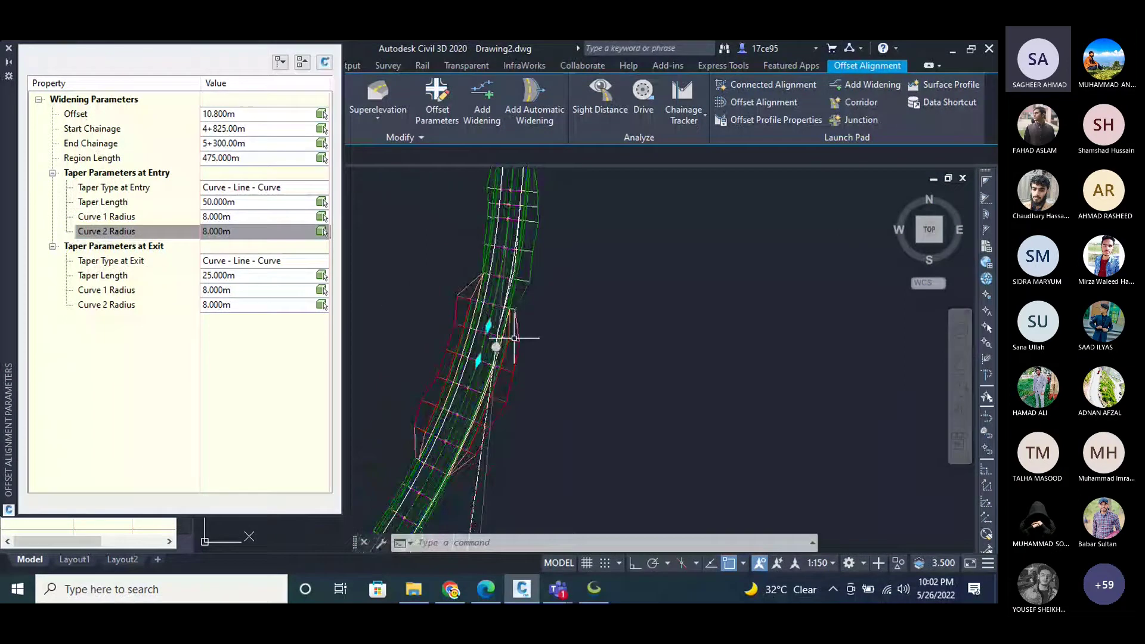
click(242, 275)
text(50)
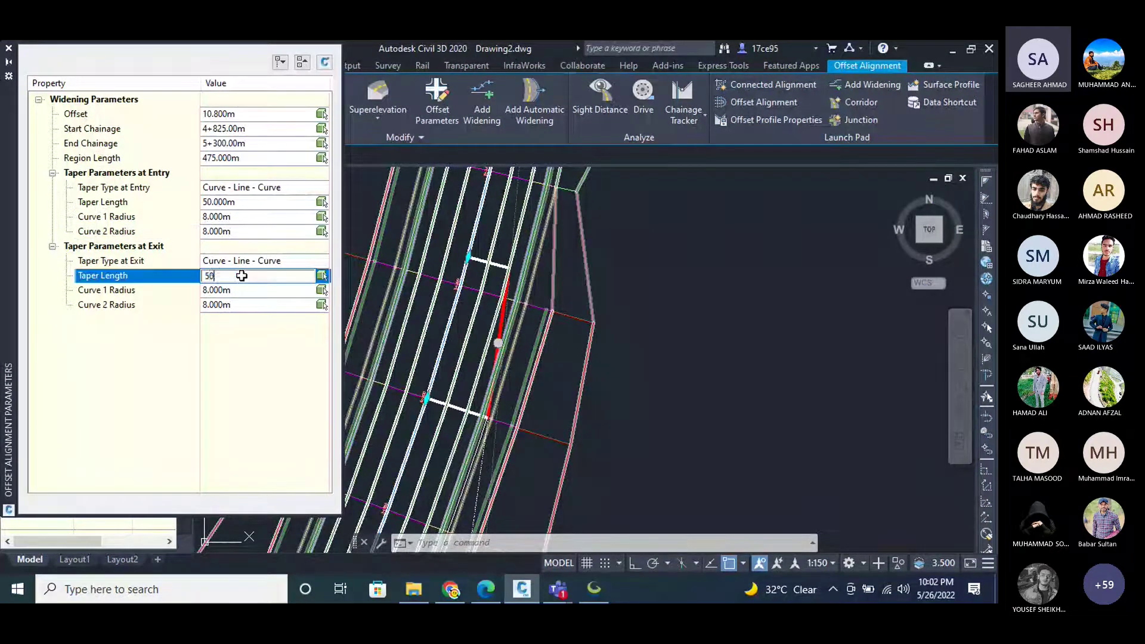
key(Return)
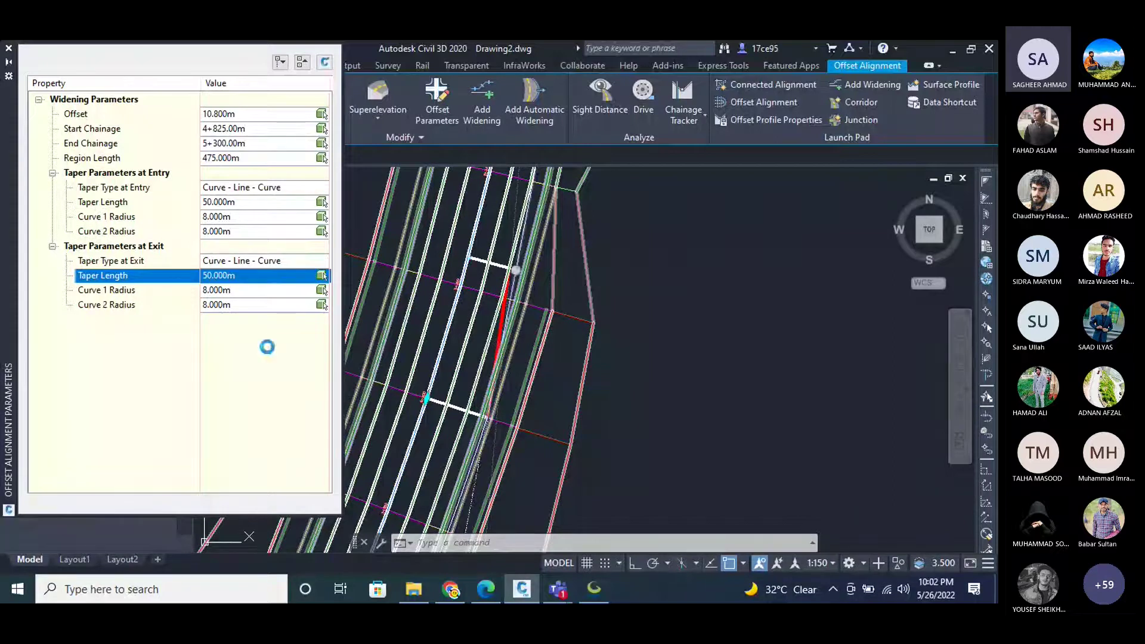
Close the offset alignment's widening parameters and clear the alignment selection.
scroll(639, 314, down, 2)
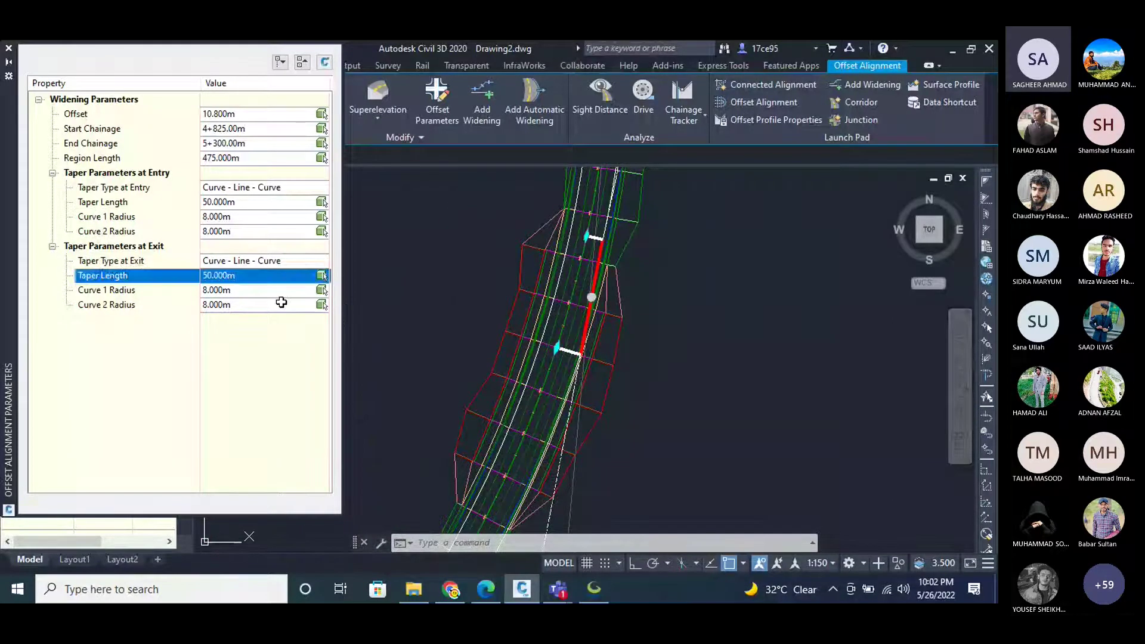
click(9, 49)
key(Escape)
scroll(603, 297, up, 5)
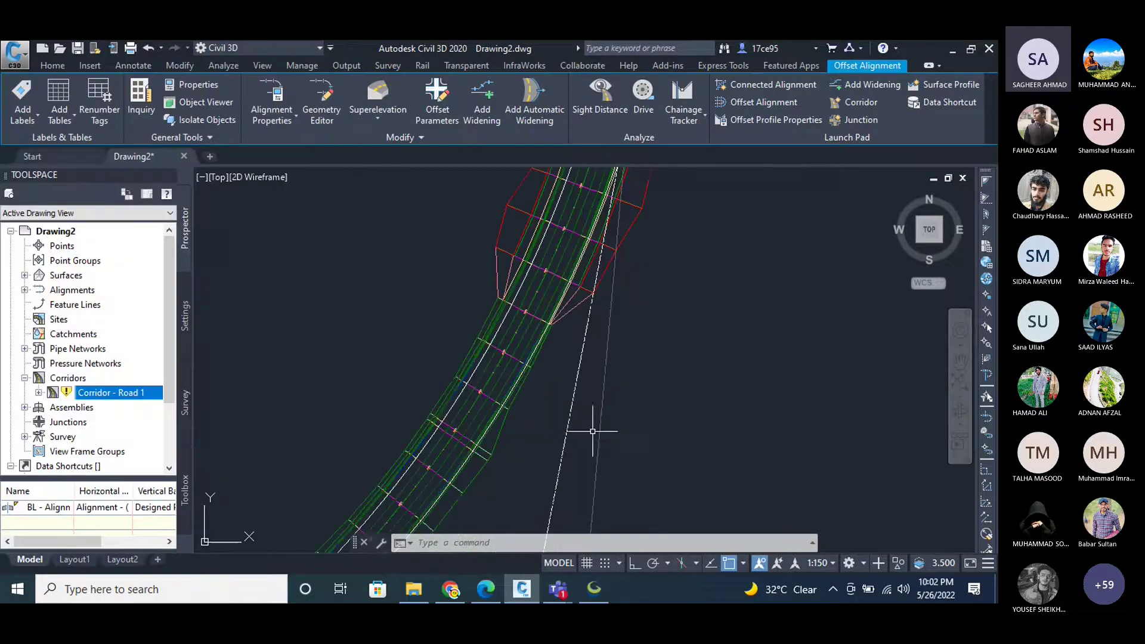
key(Escape)
key(Escape)
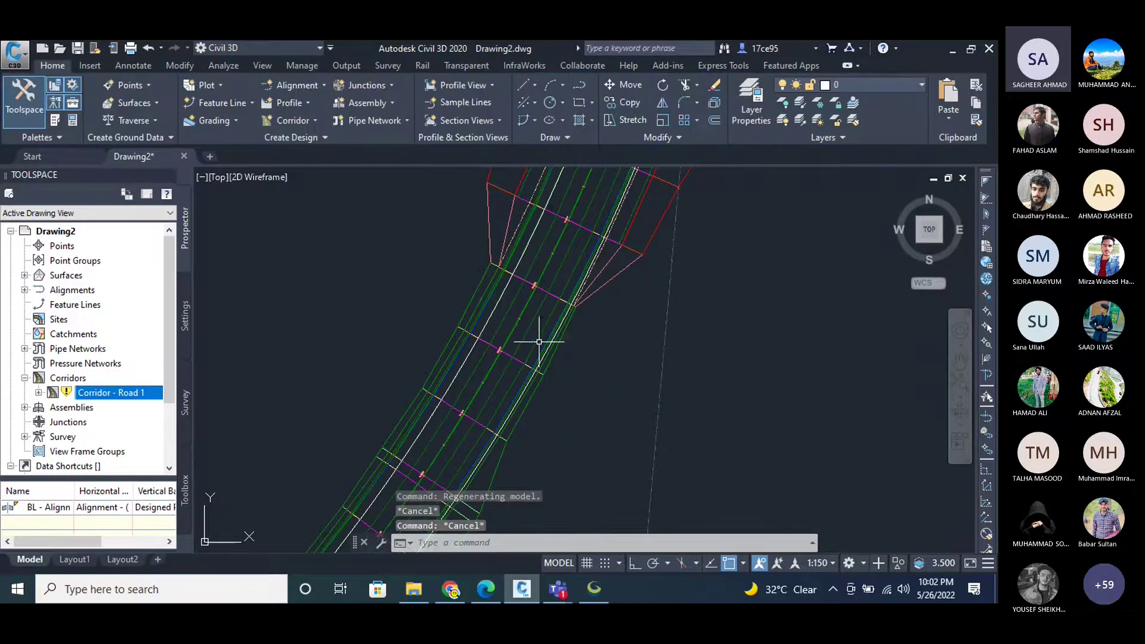
Open the target mapping for the Typical X Section region in the Road 1 corridor's properties.
click(541, 341)
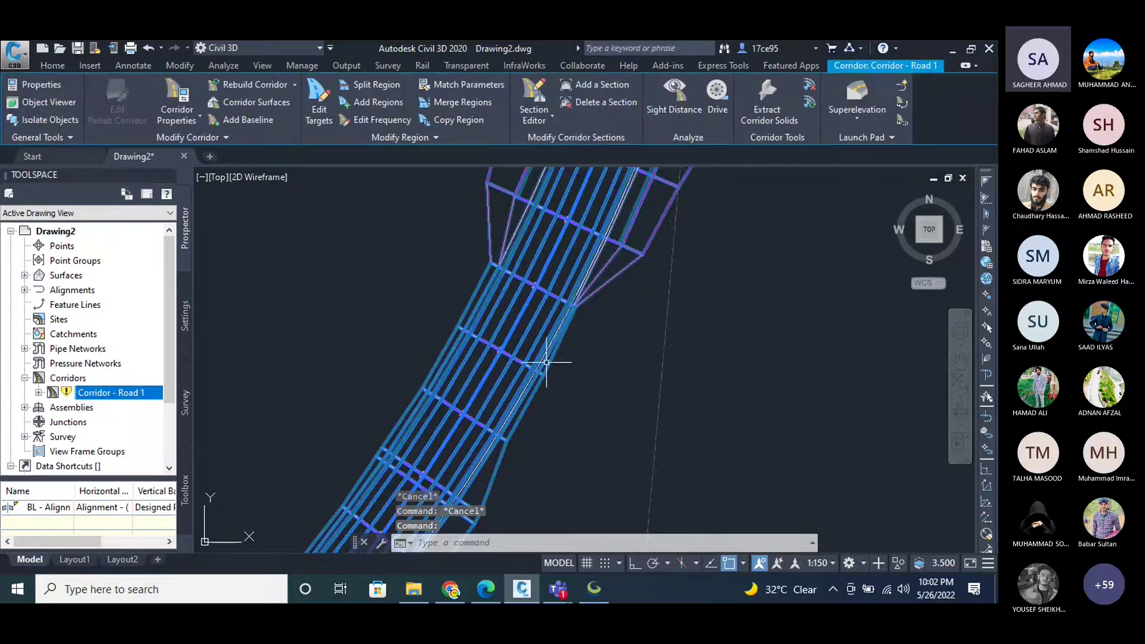
key(Escape)
scroll(546, 362, up, 3)
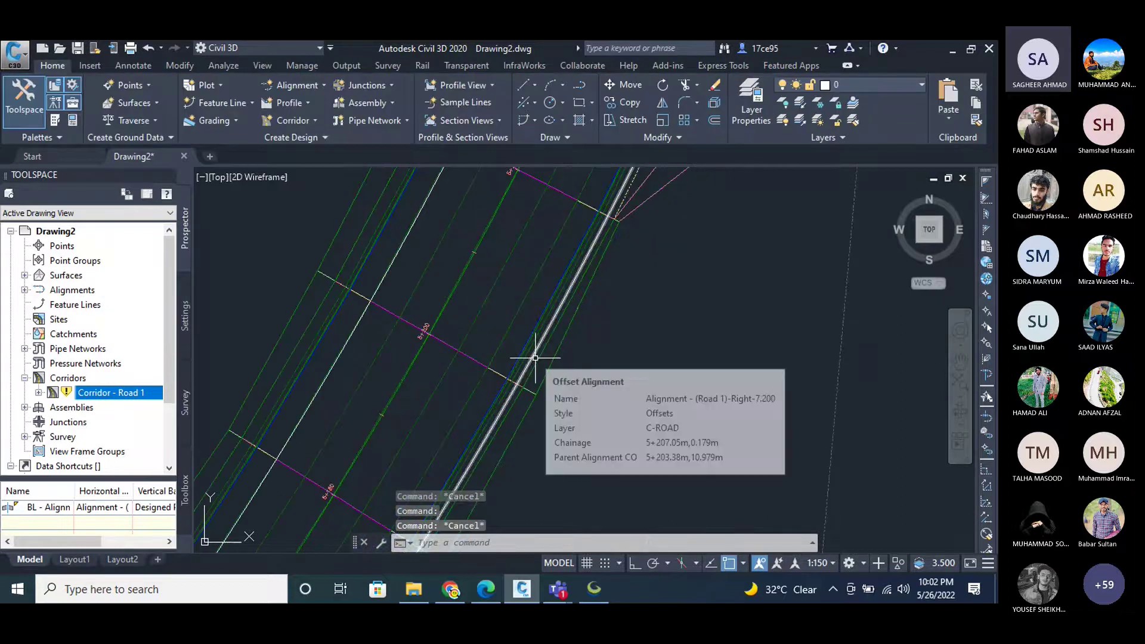
click(507, 330)
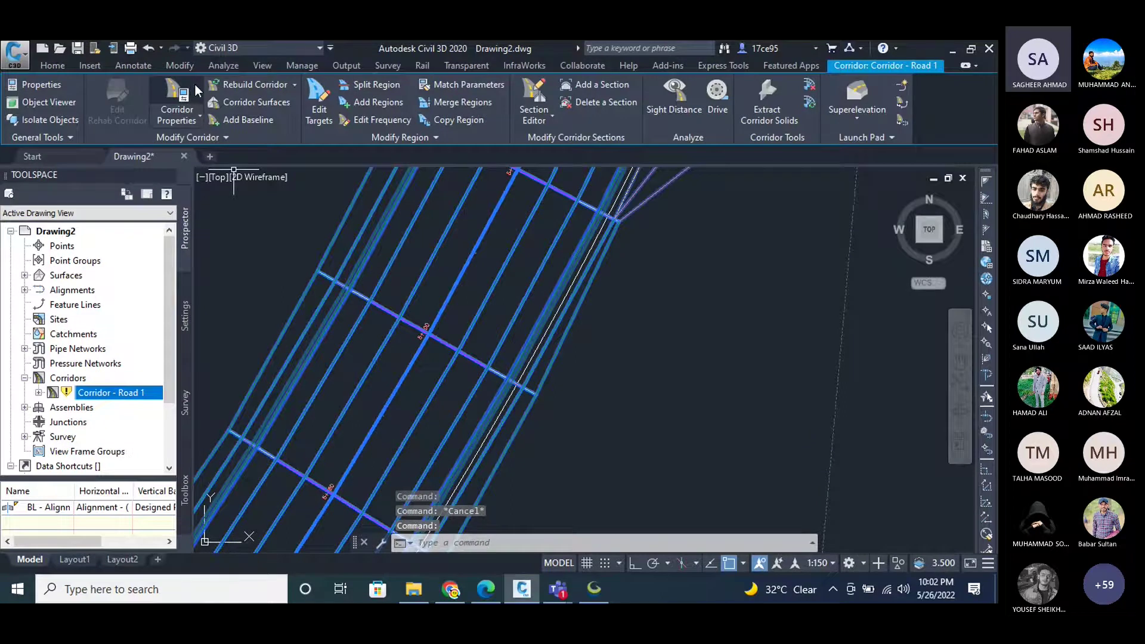
click(172, 92)
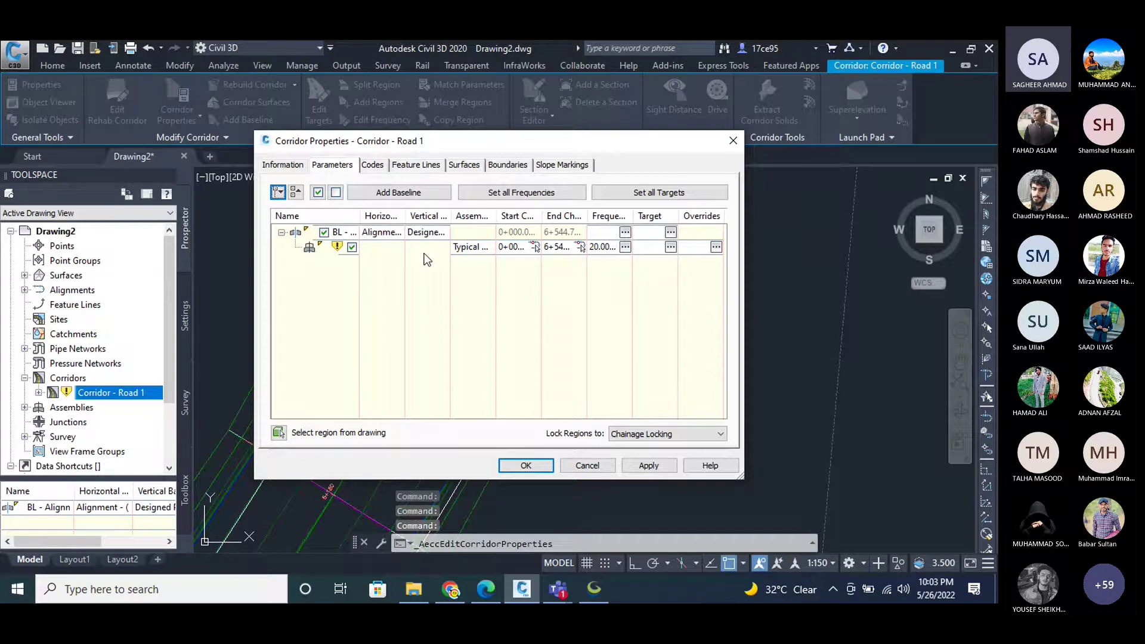
click(671, 247)
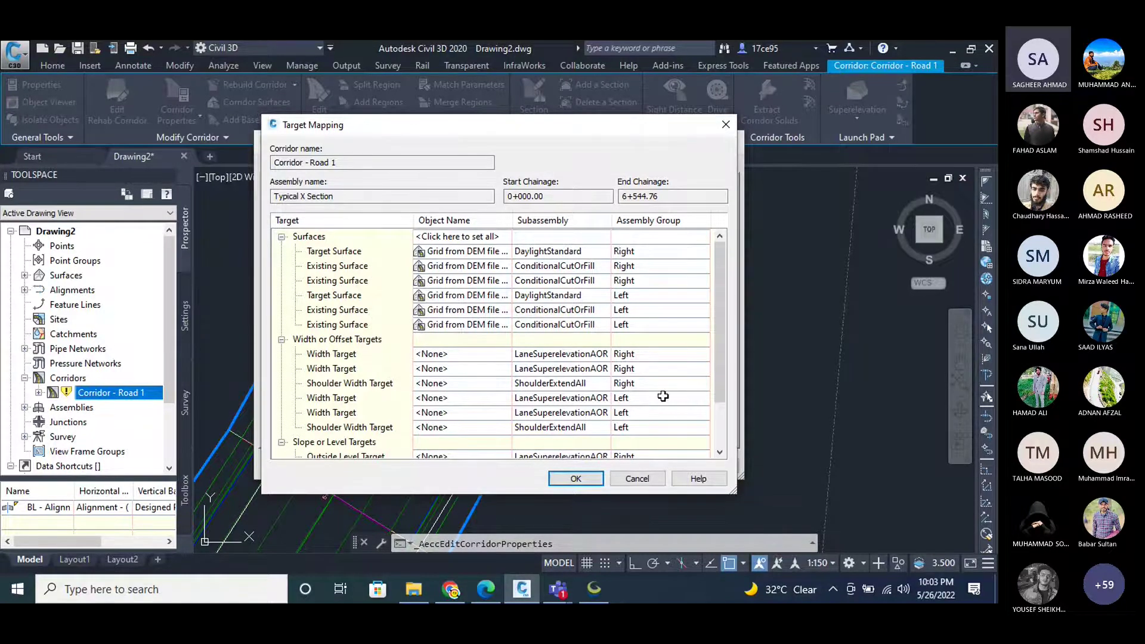
Assign Alignment - (Road 1)-Right-7.200 as the width target of the second right-side LaneSuperelevationAOR lane.
click(469, 369)
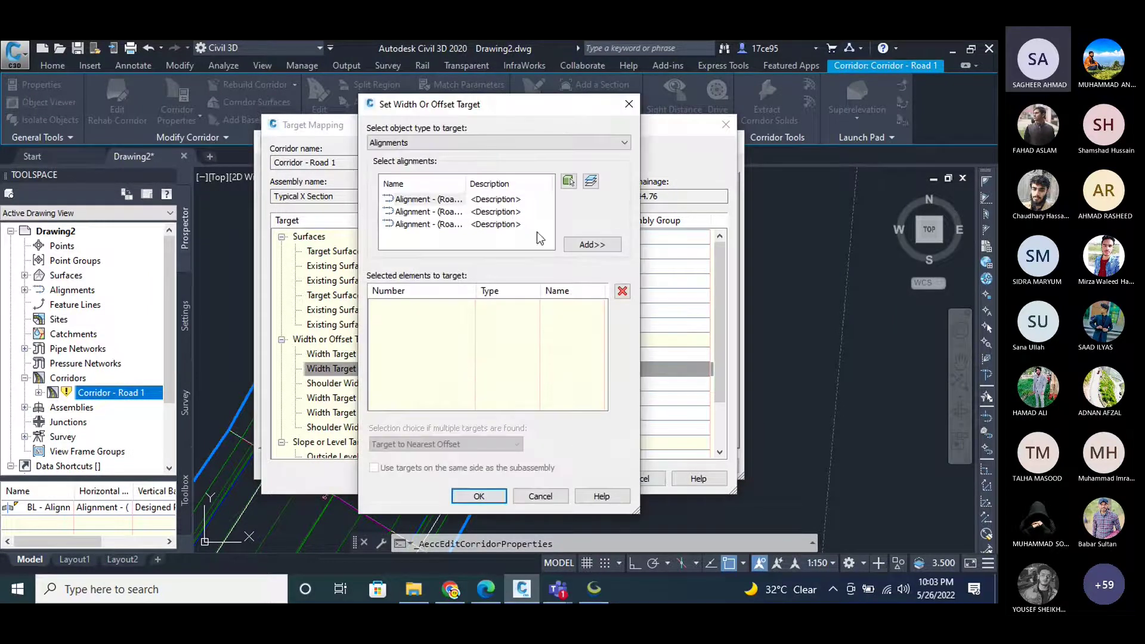
click(626, 102)
click(477, 370)
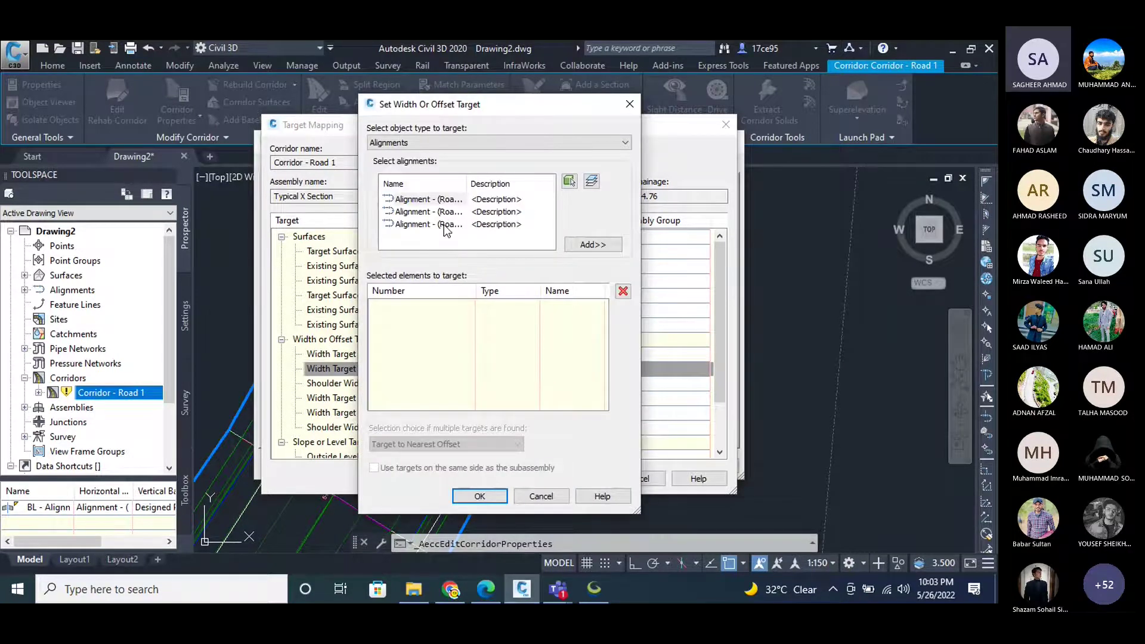
drag(467, 181, 517, 178)
click(498, 224)
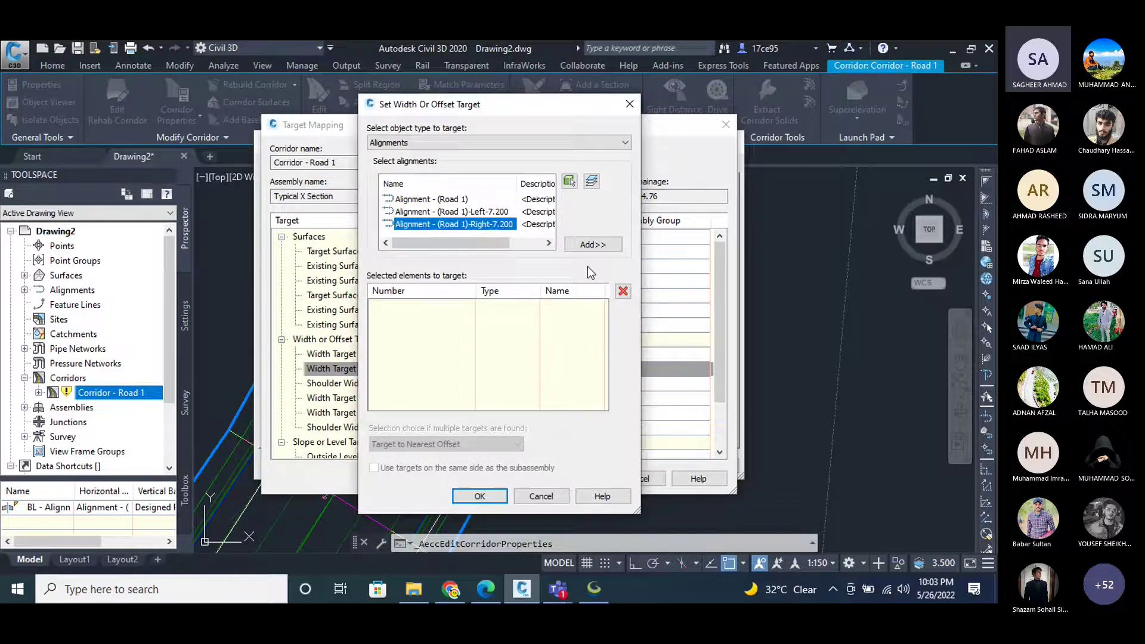
click(592, 245)
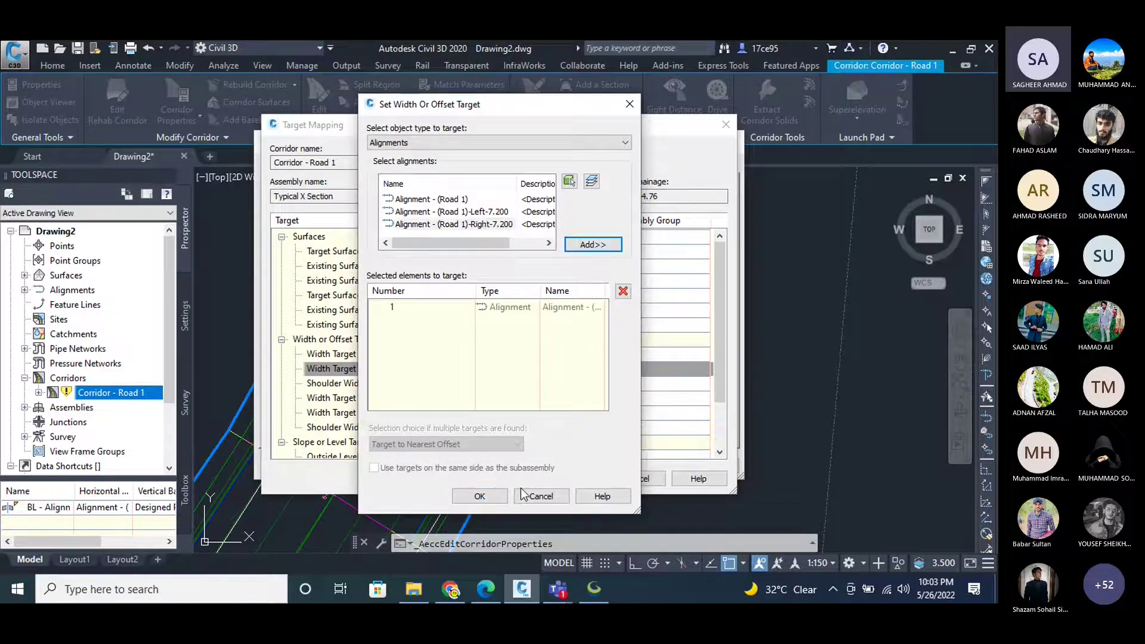
click(480, 496)
Accept the target mapping, apply the corridor properties and rebuild the corridor.
click(583, 477)
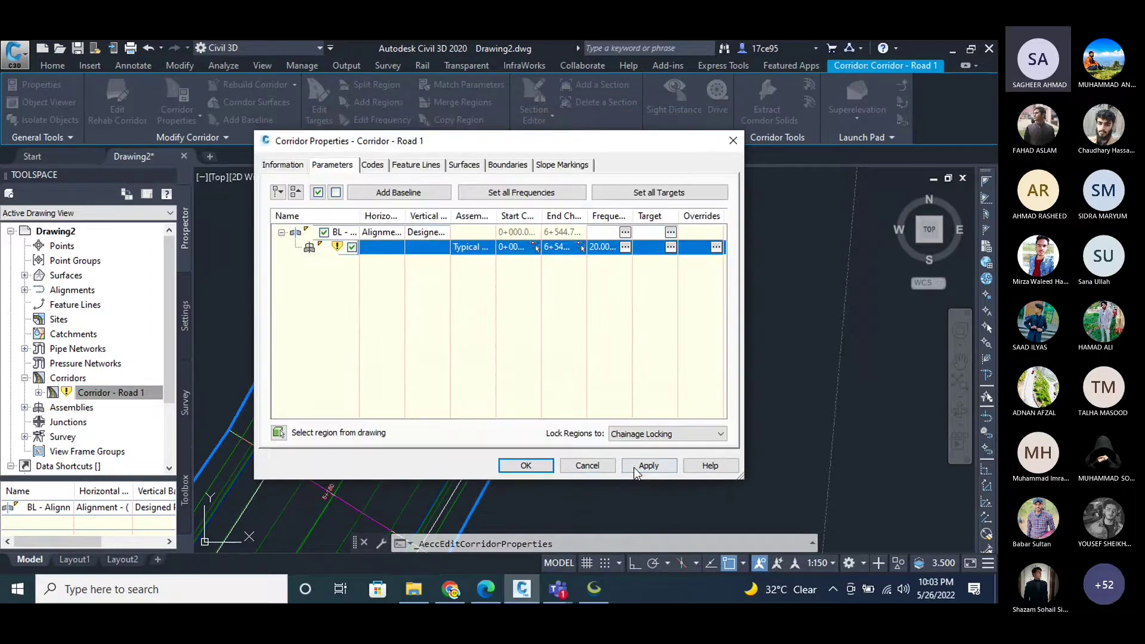
click(638, 467)
click(434, 274)
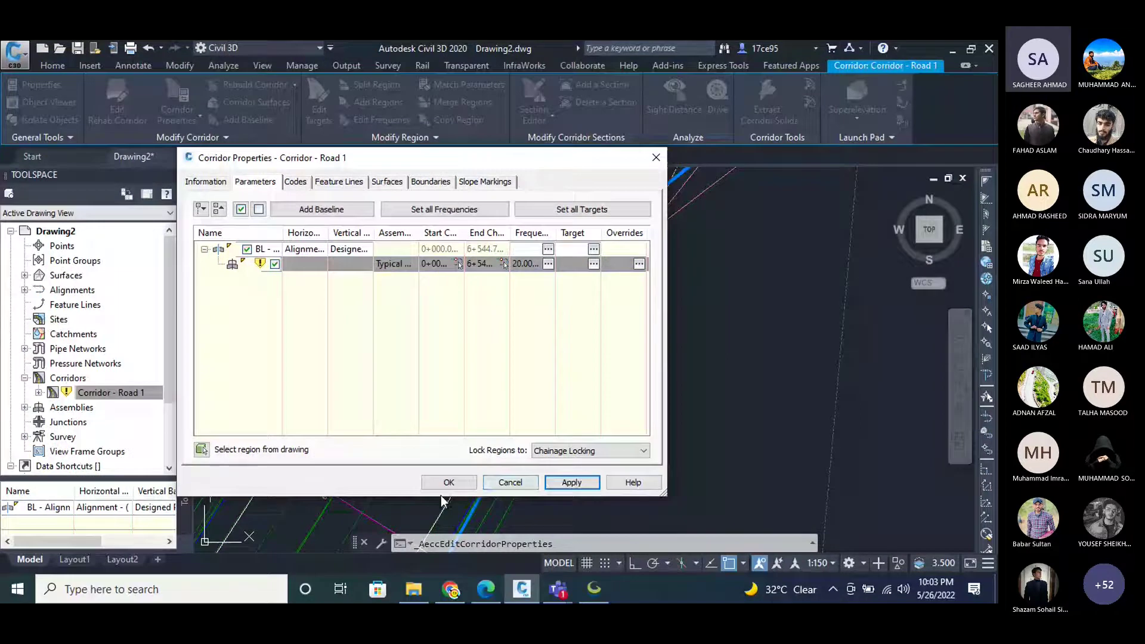
click(446, 484)
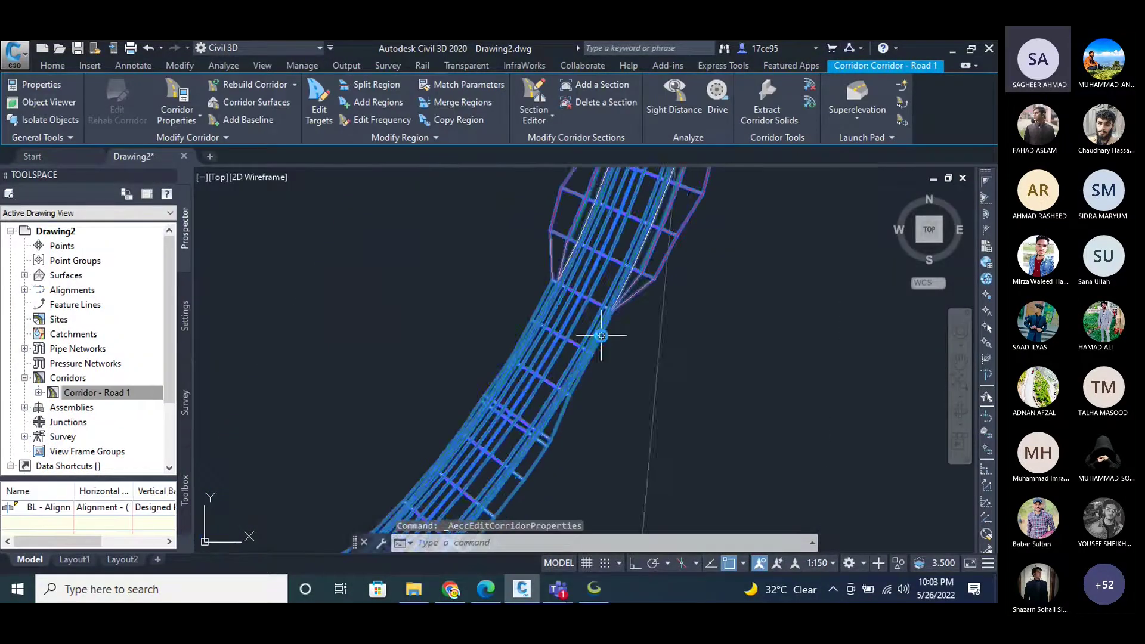
Examine the rebuilt corridor's lane edges and cross sections through the large bend.
scroll(546, 471, up, 5)
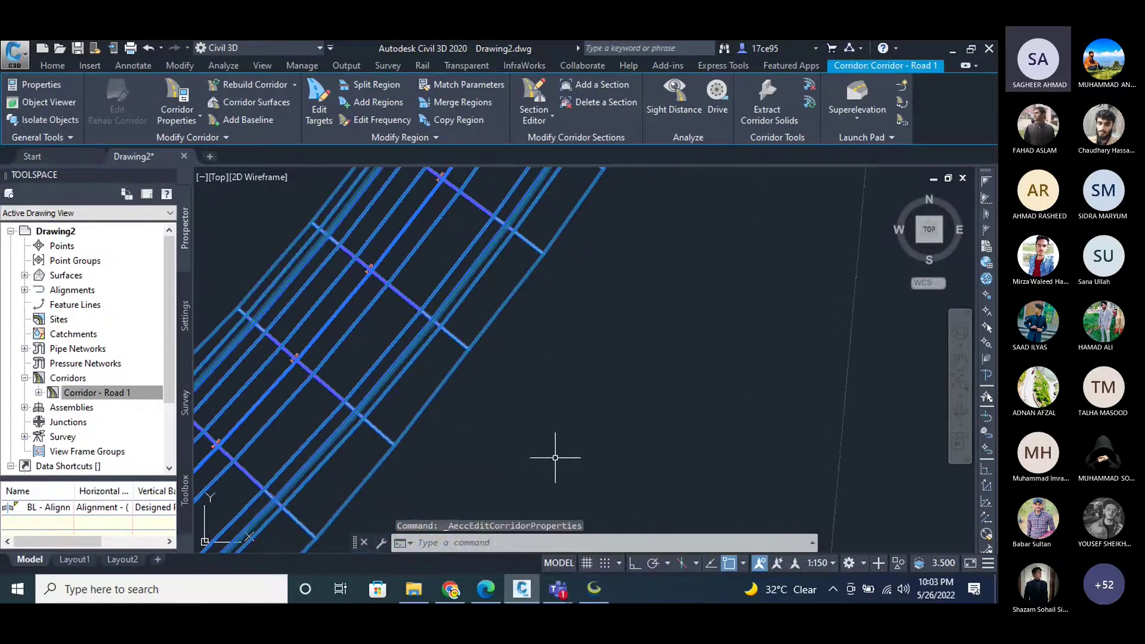
key(Escape)
key(Escape)
scroll(637, 296, down, 2)
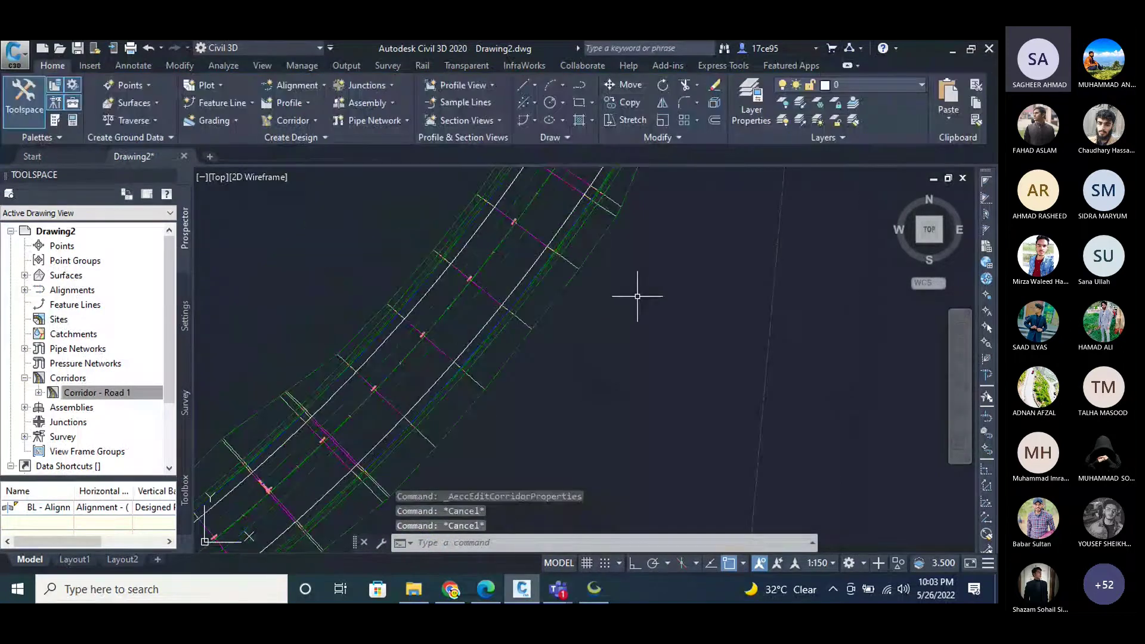
scroll(358, 437, up, 4)
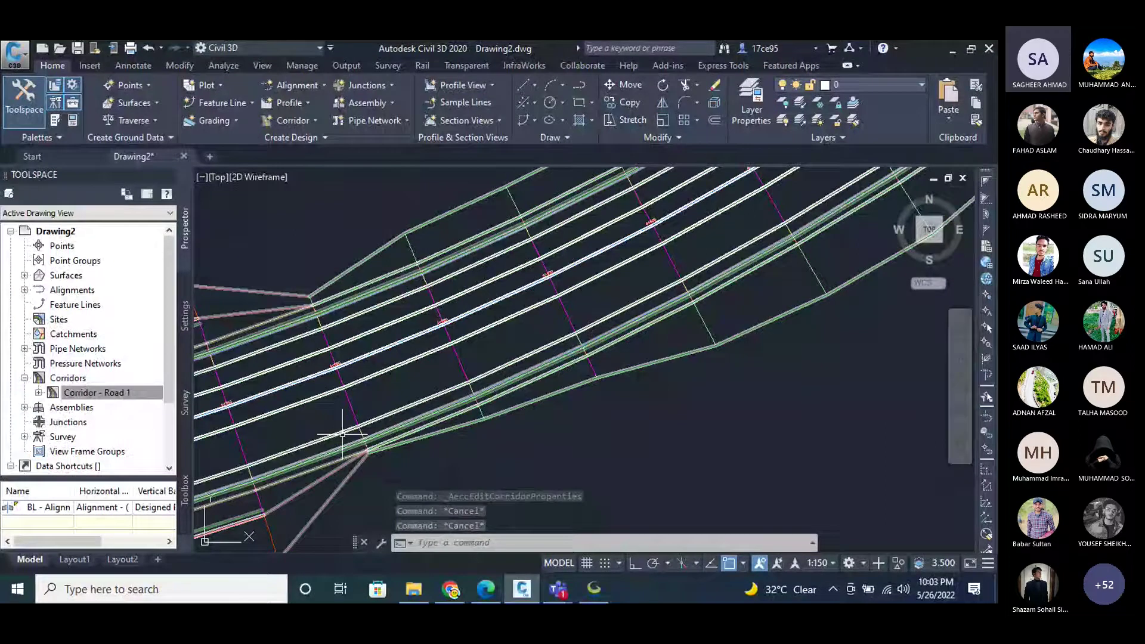
scroll(417, 299, down, 3)
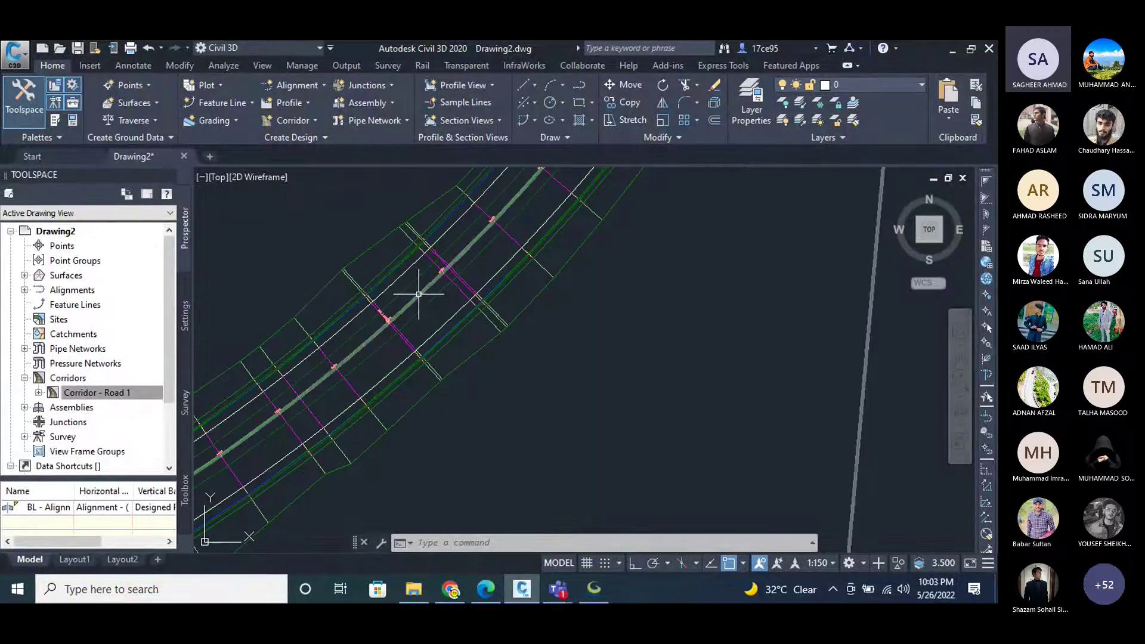
scroll(420, 292, up, 3)
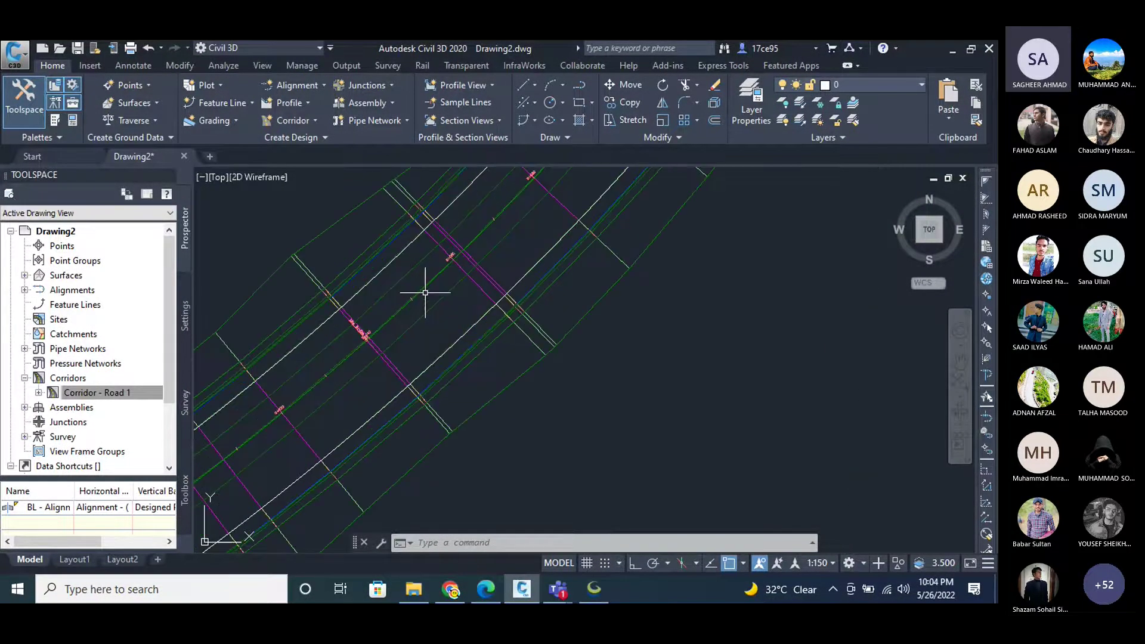
click(467, 341)
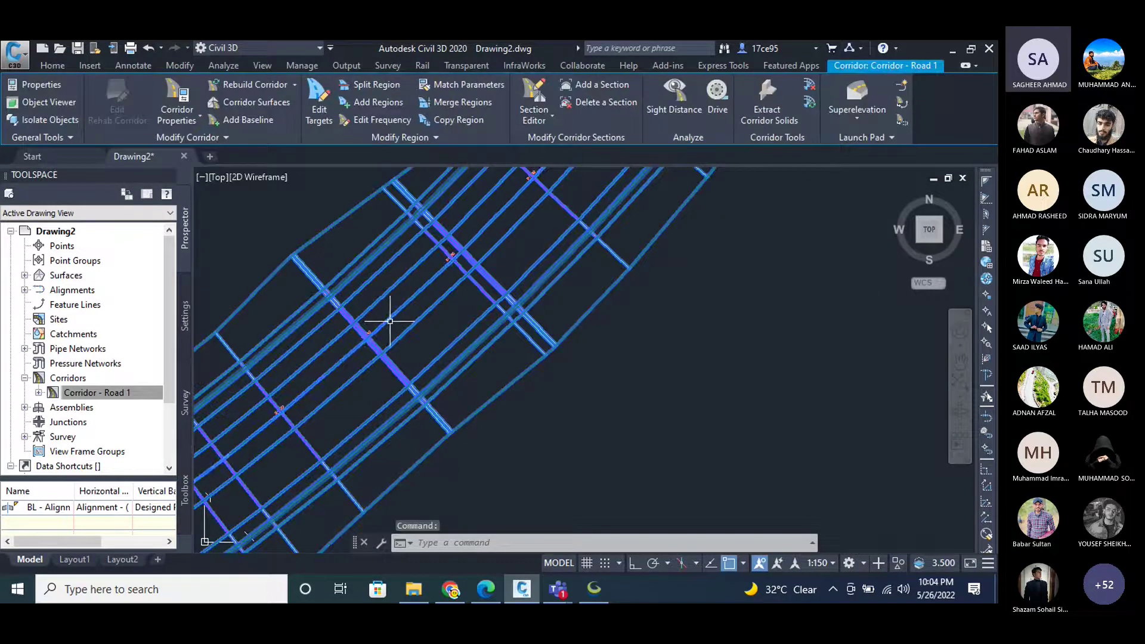
key(Escape)
key(Escape)
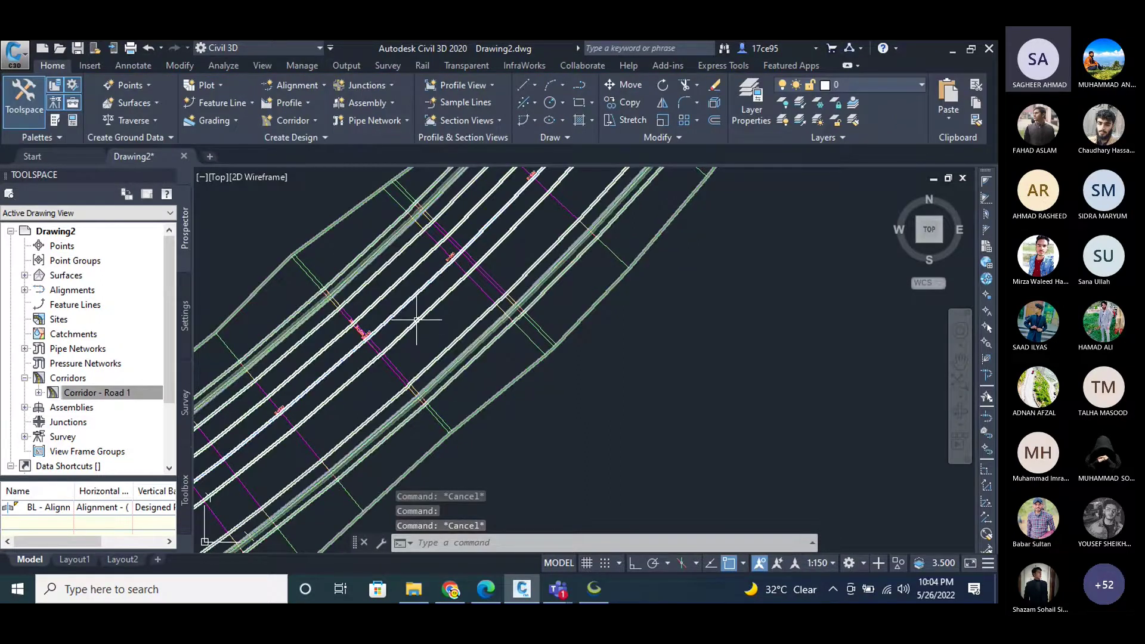
Examine how the corridor widens at the start of the large bend and compare it with the chainage labels.
scroll(409, 370, down, 2)
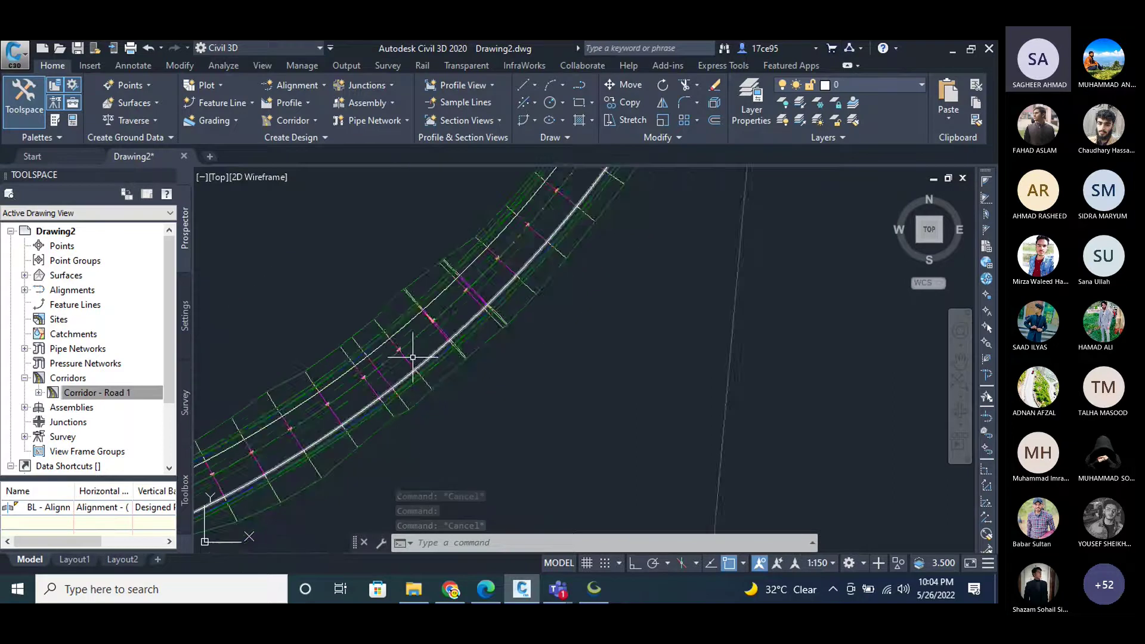
scroll(332, 409, up, 2)
scroll(504, 340, down, 3)
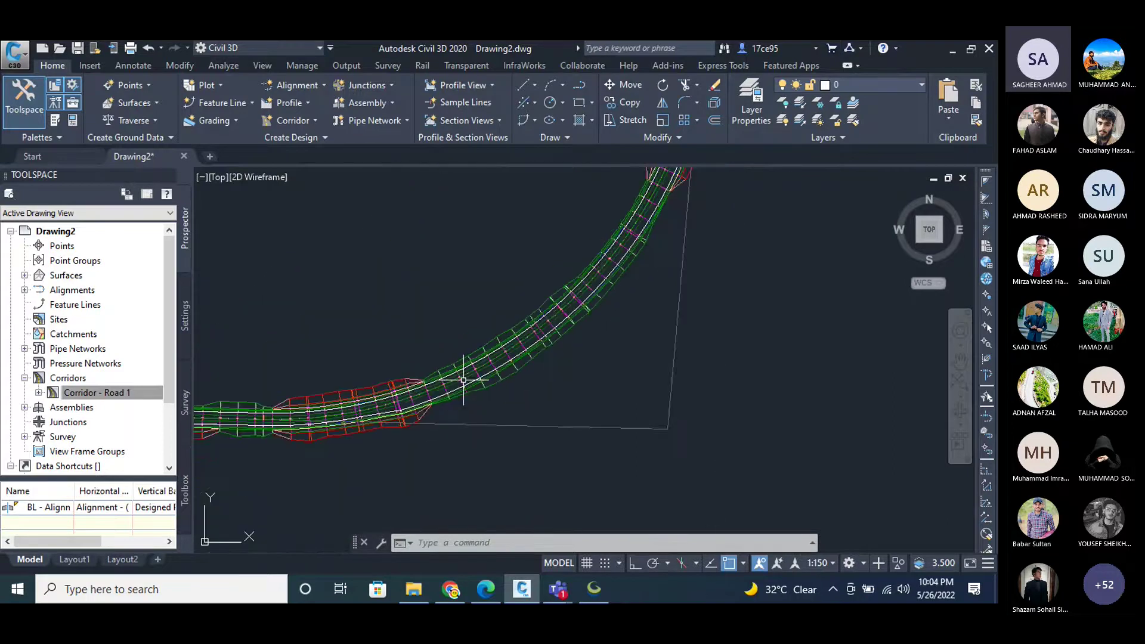
scroll(415, 429, up, 3)
scroll(415, 429, down, 3)
scroll(434, 391, up, 3)
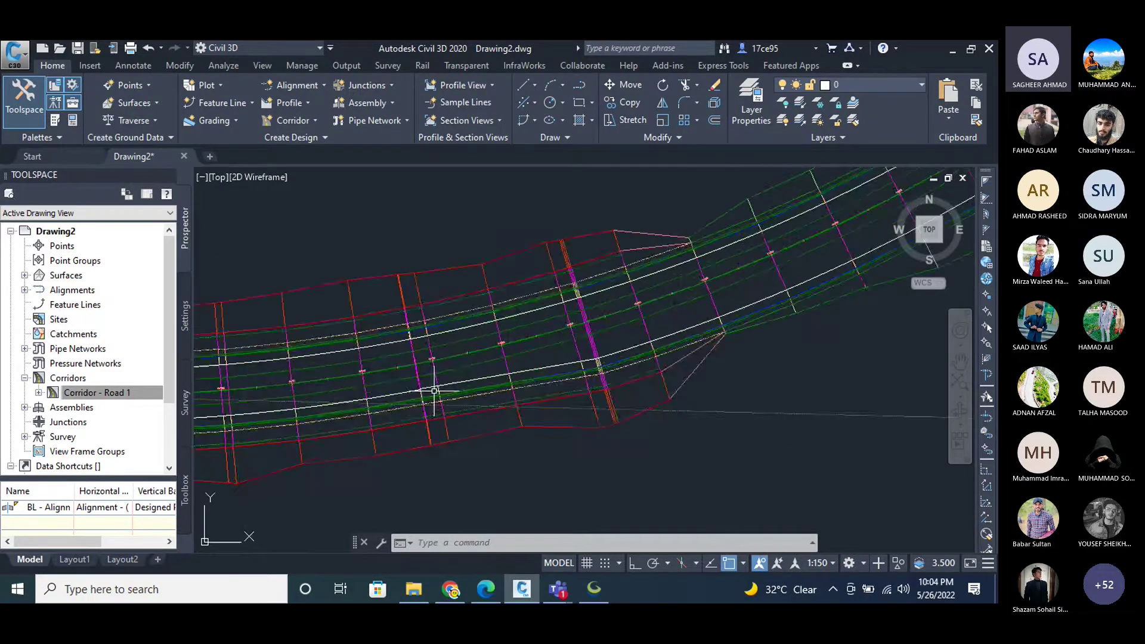
scroll(435, 391, up, 2)
scroll(357, 391, up, 3)
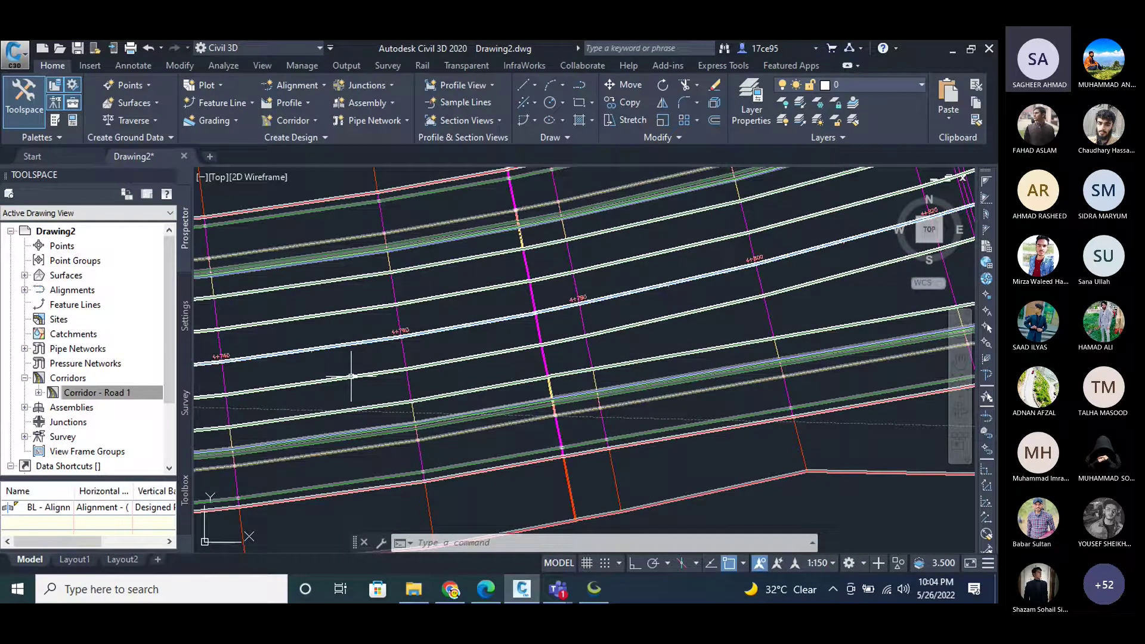
scroll(340, 382, down, 5)
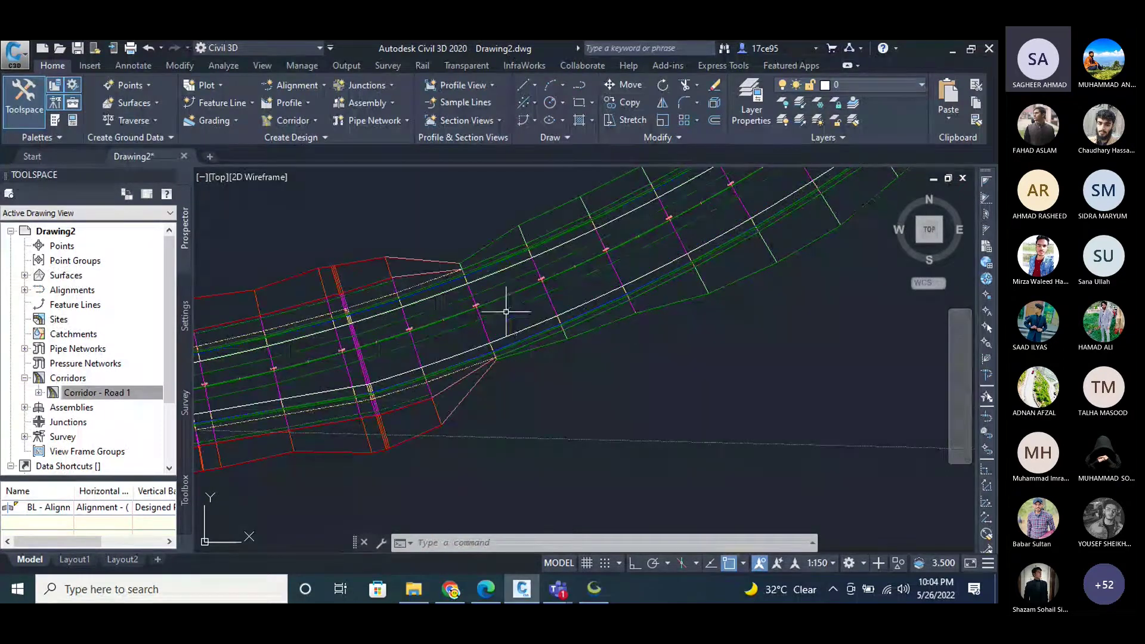
key(Escape)
key(Escape)
key(Escape)
scroll(288, 434, down, 3)
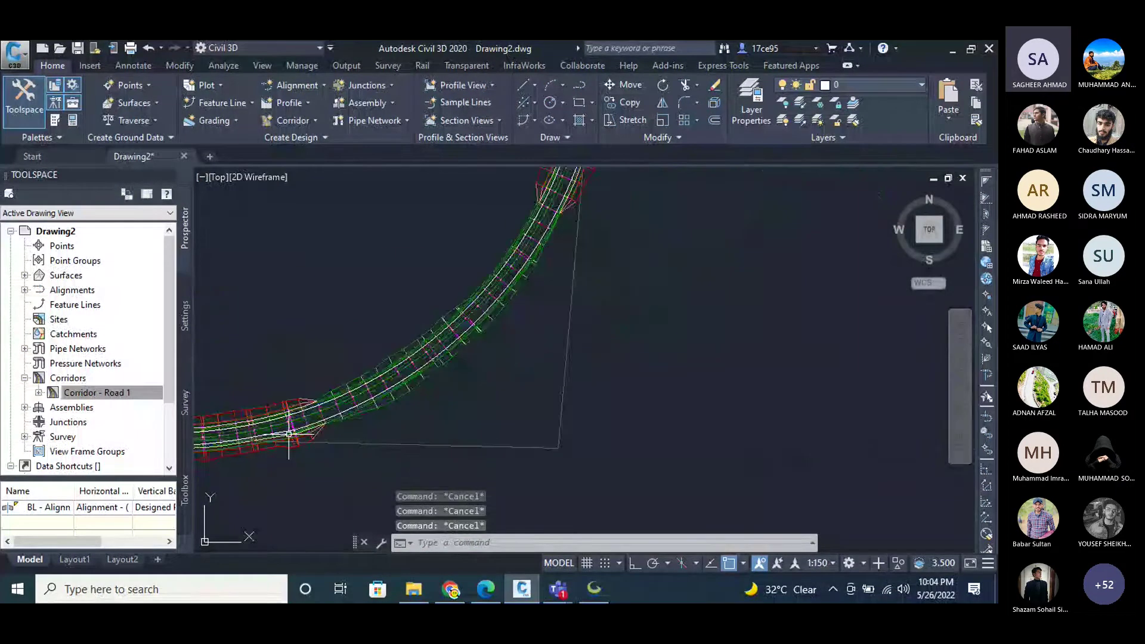
scroll(288, 434, up, 2)
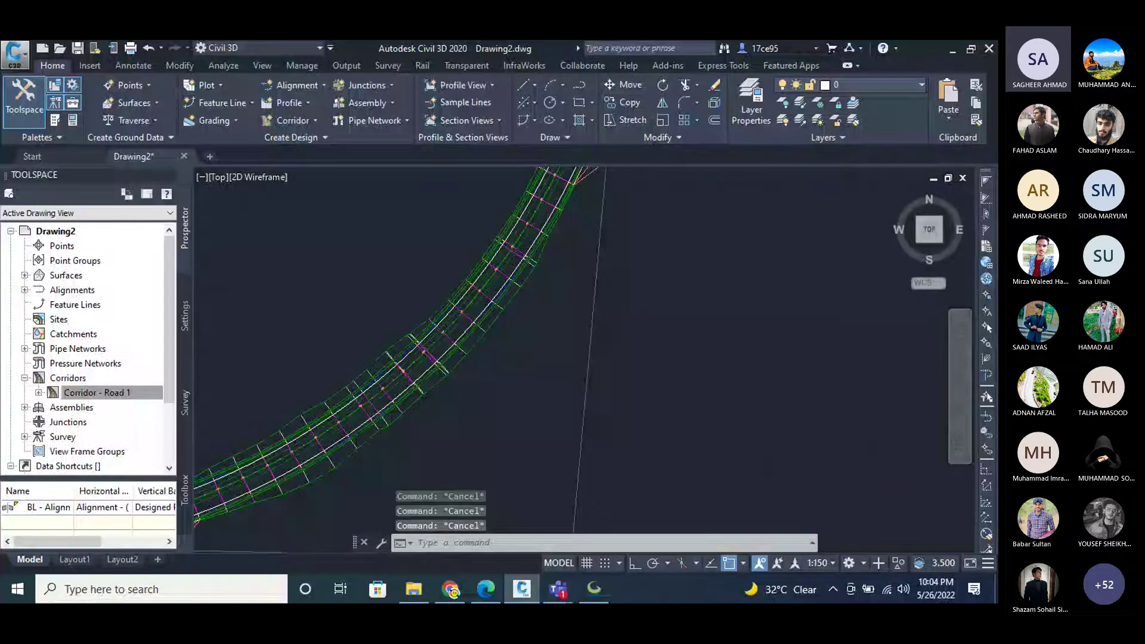
Open the Road 1 corridor's properties and create a new corridor surface.
scroll(506, 394, down, 3)
scroll(549, 364, down, 2)
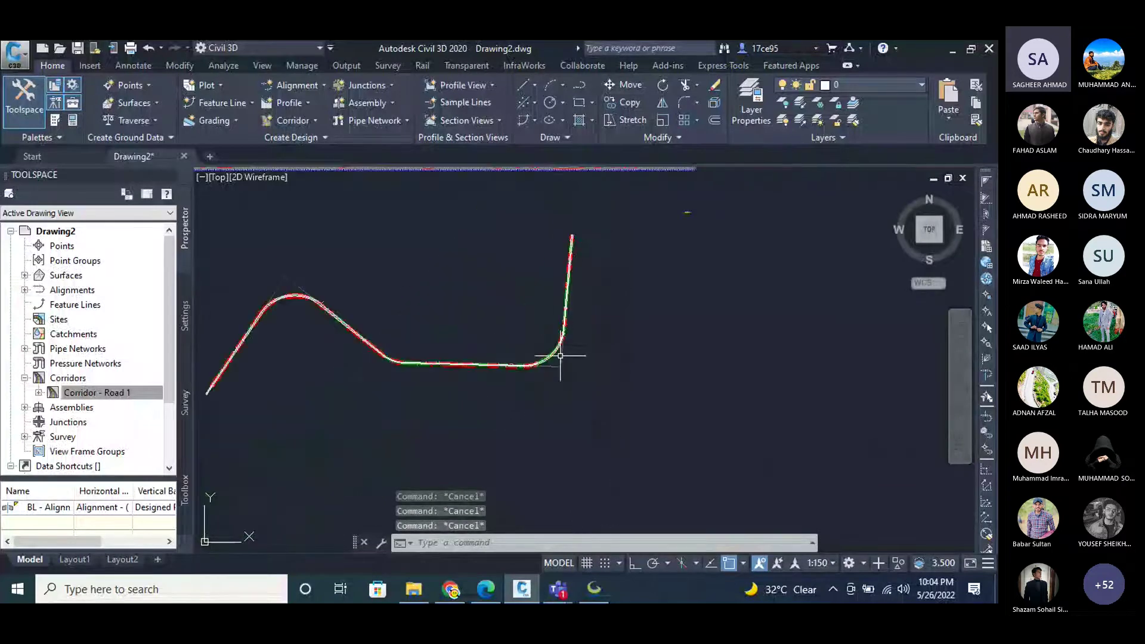
scroll(560, 356, down, 3)
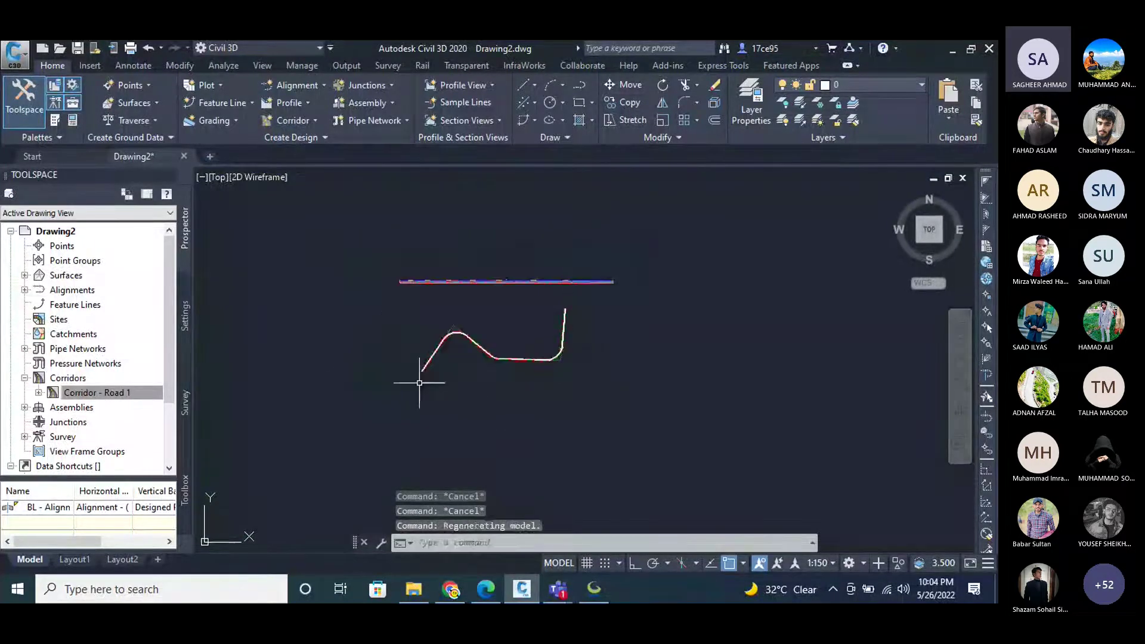
key(Escape)
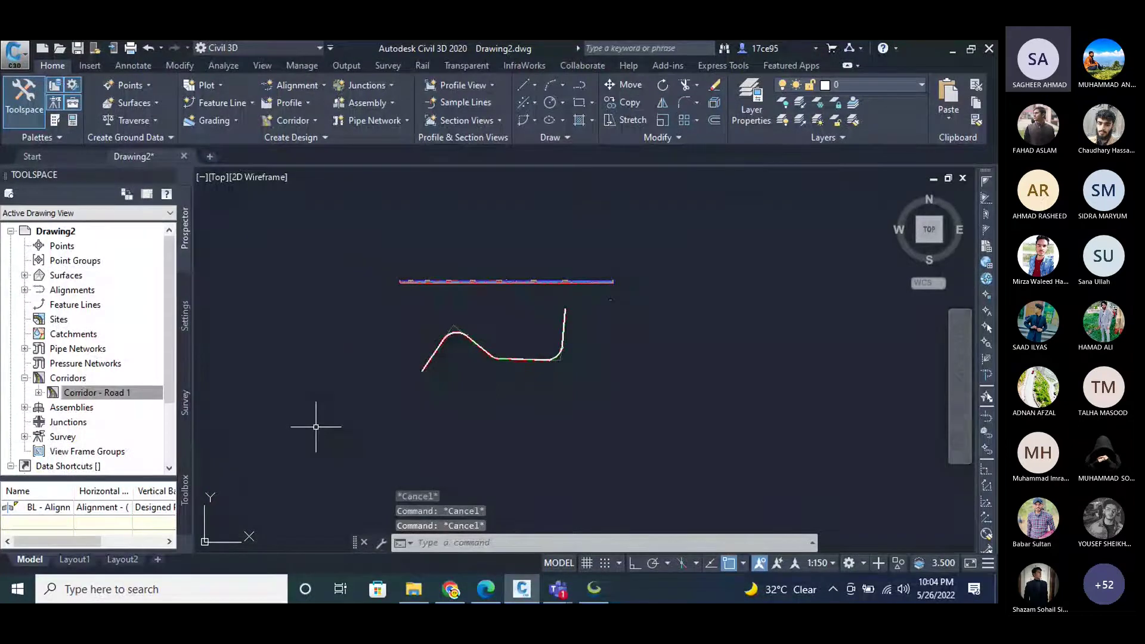
scroll(442, 375, up, 4)
scroll(416, 292, up, 4)
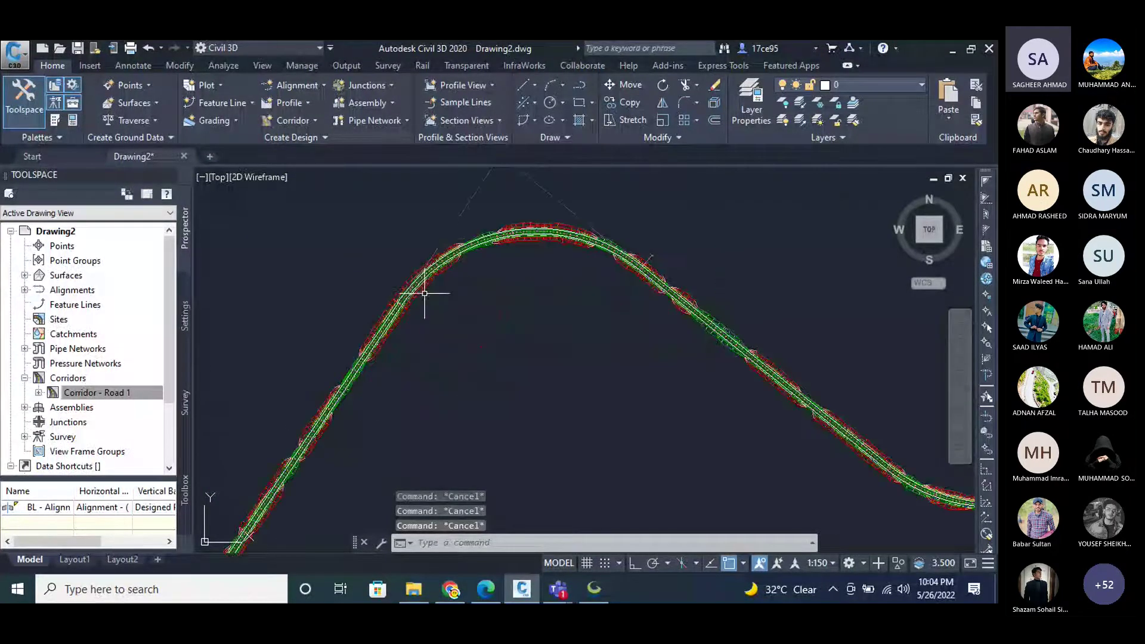
scroll(444, 276, up, 3)
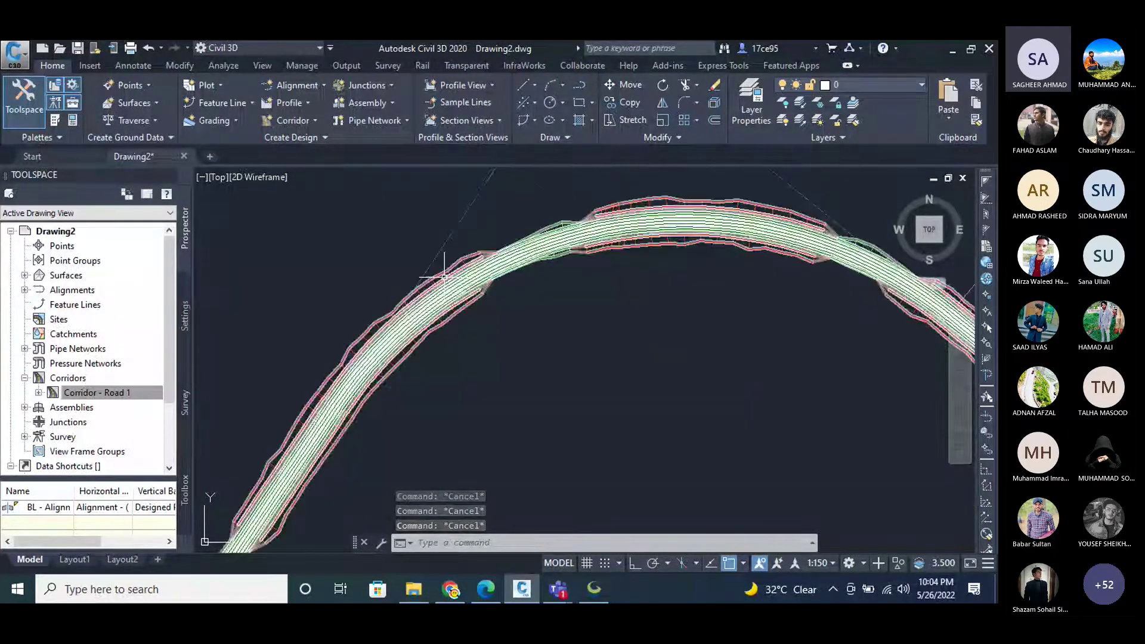
click(444, 277)
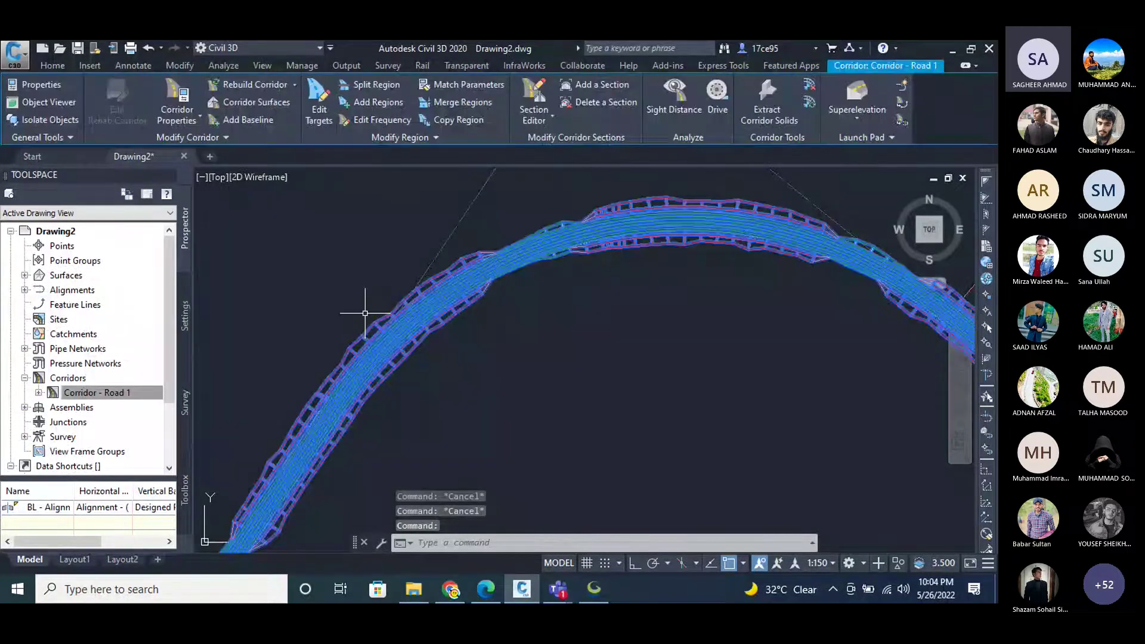
double_click(365, 313)
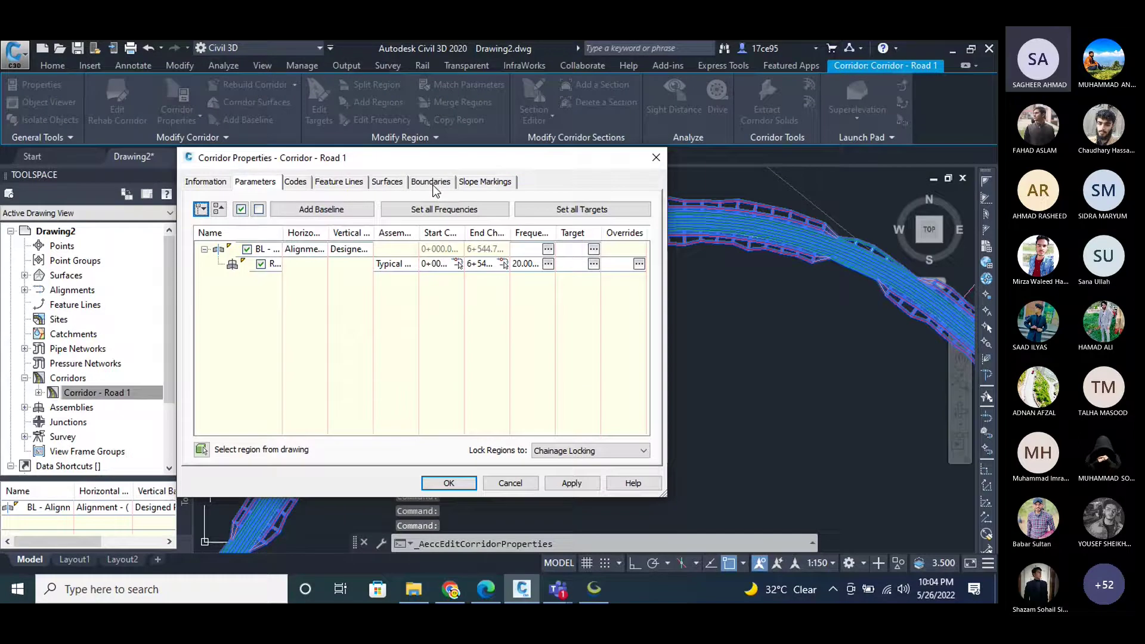
click(387, 181)
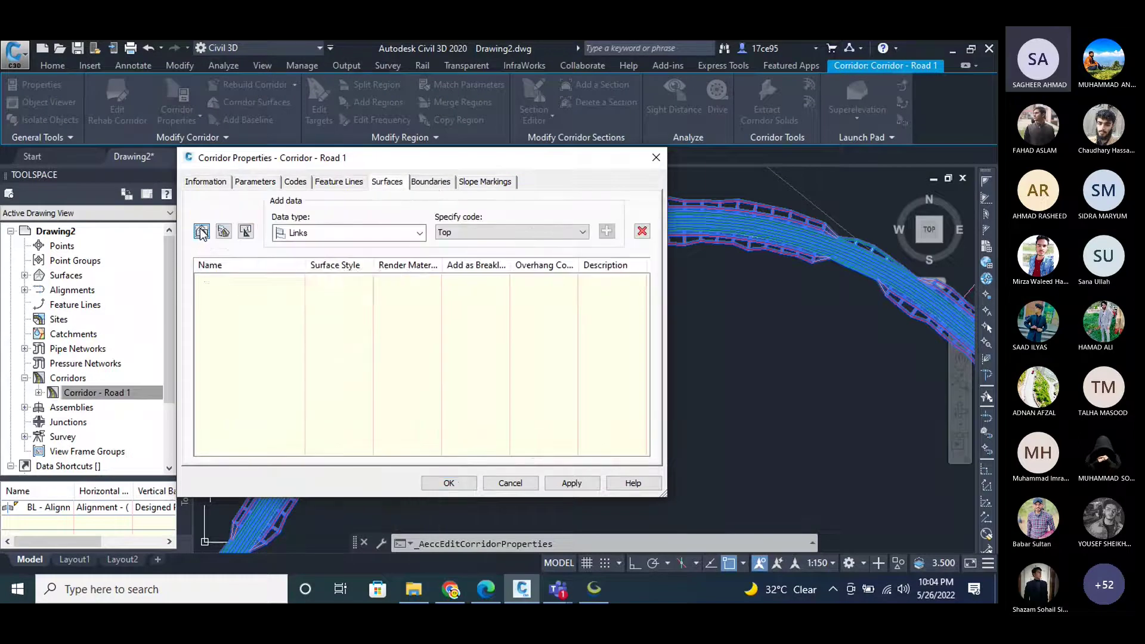
click(202, 231)
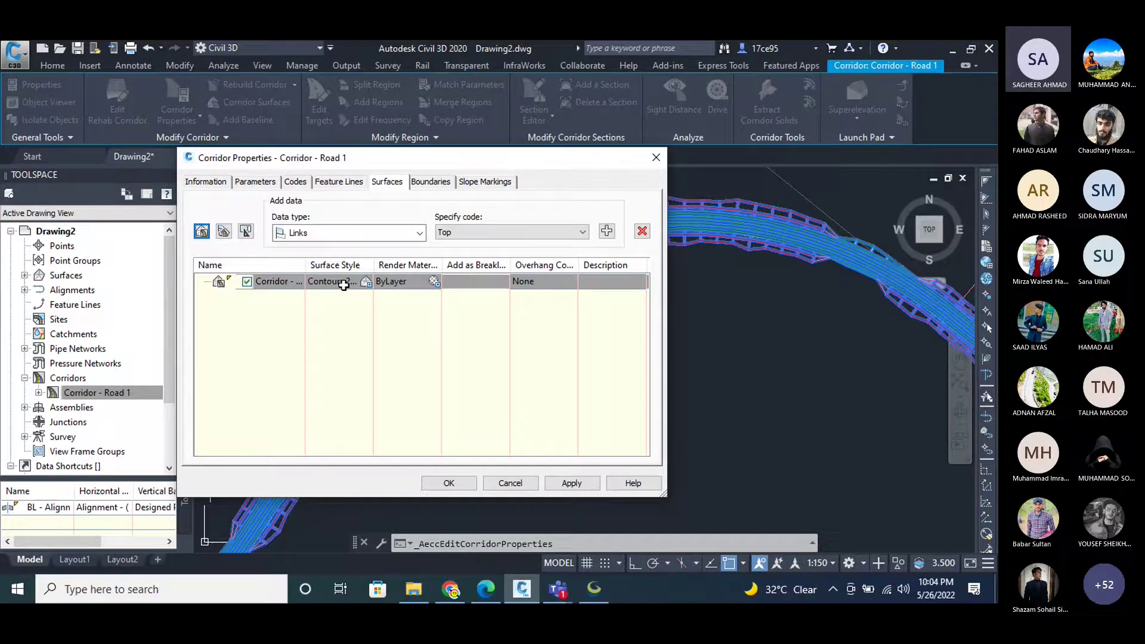
Rename the new corridor surface as Corridor Surface.
click(266, 282)
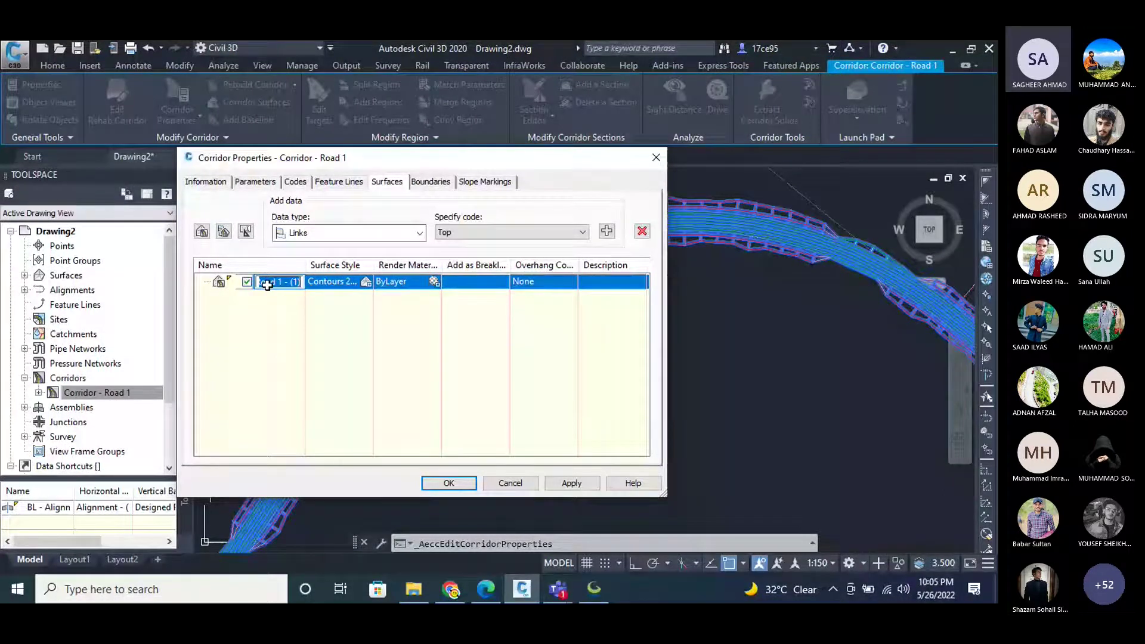
key(BackSpace)
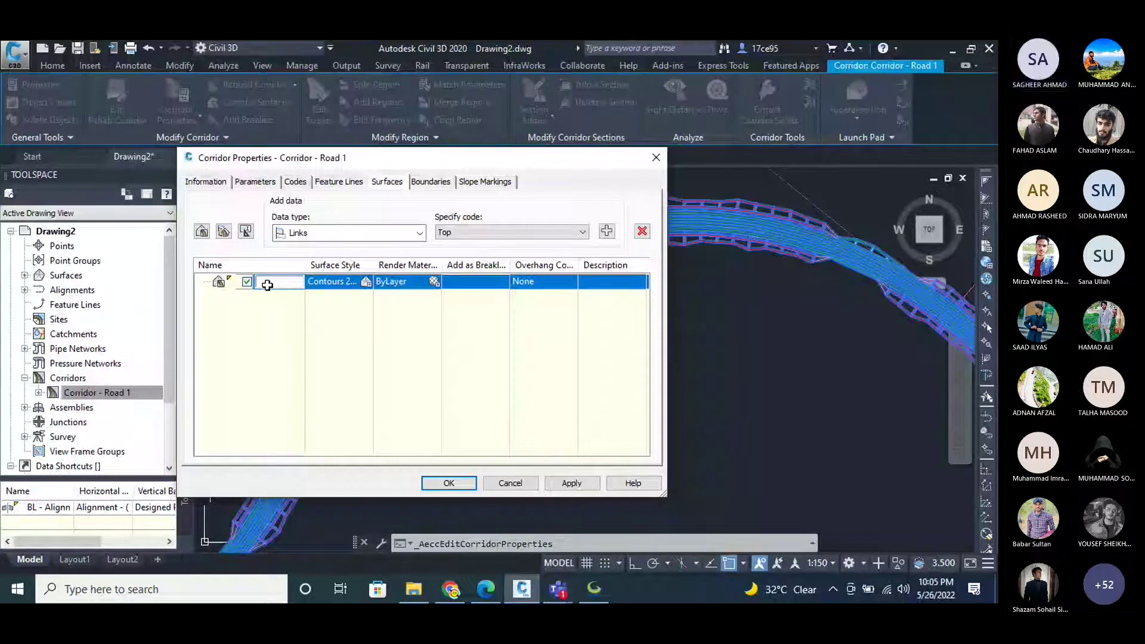
key(ctrl+v)
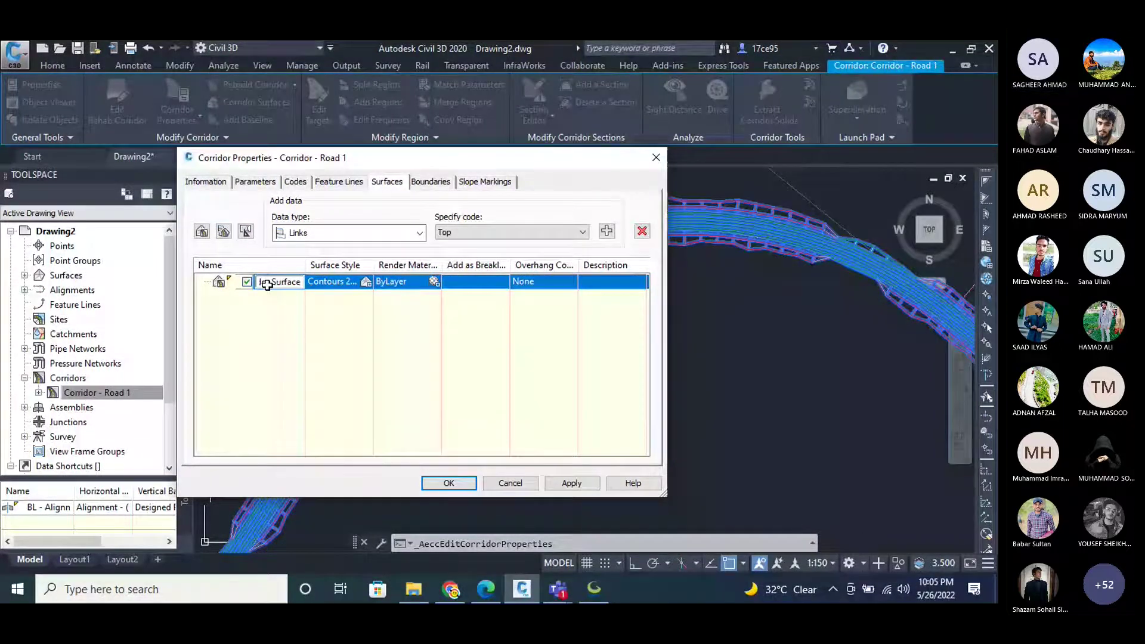
click(317, 327)
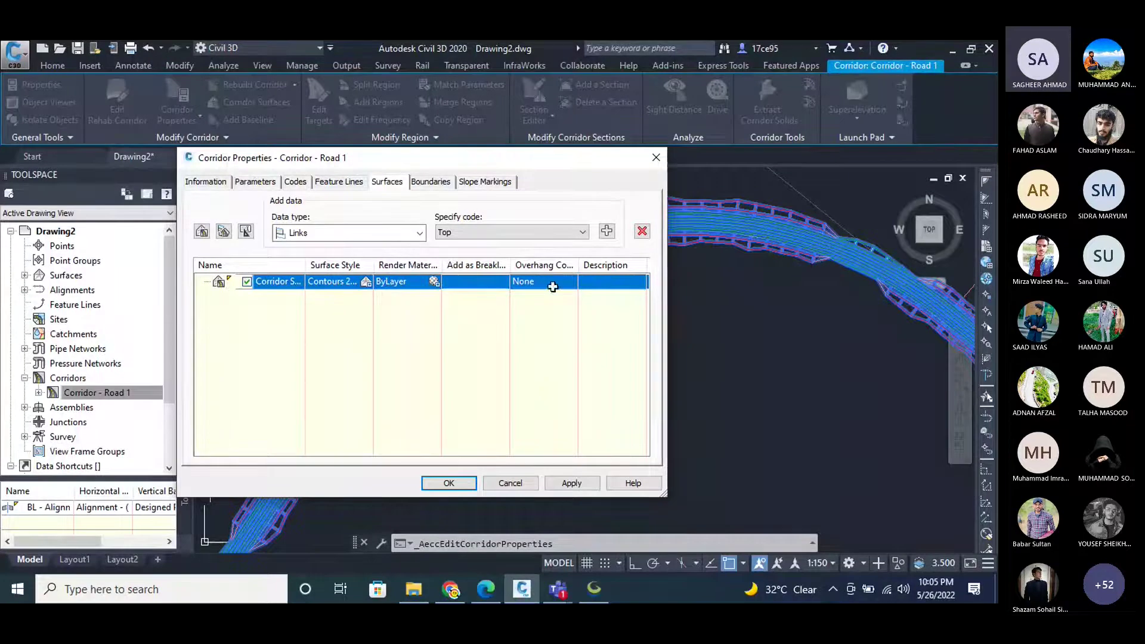
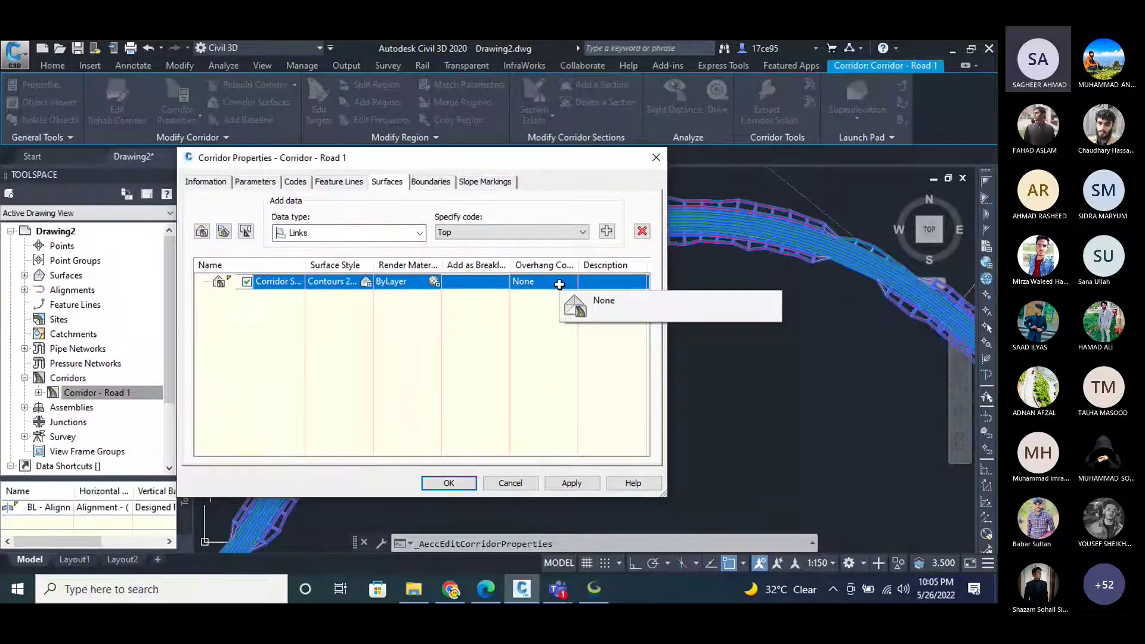
Set the overhang correction of Corridor Surface to Bottom Links.
click(558, 285)
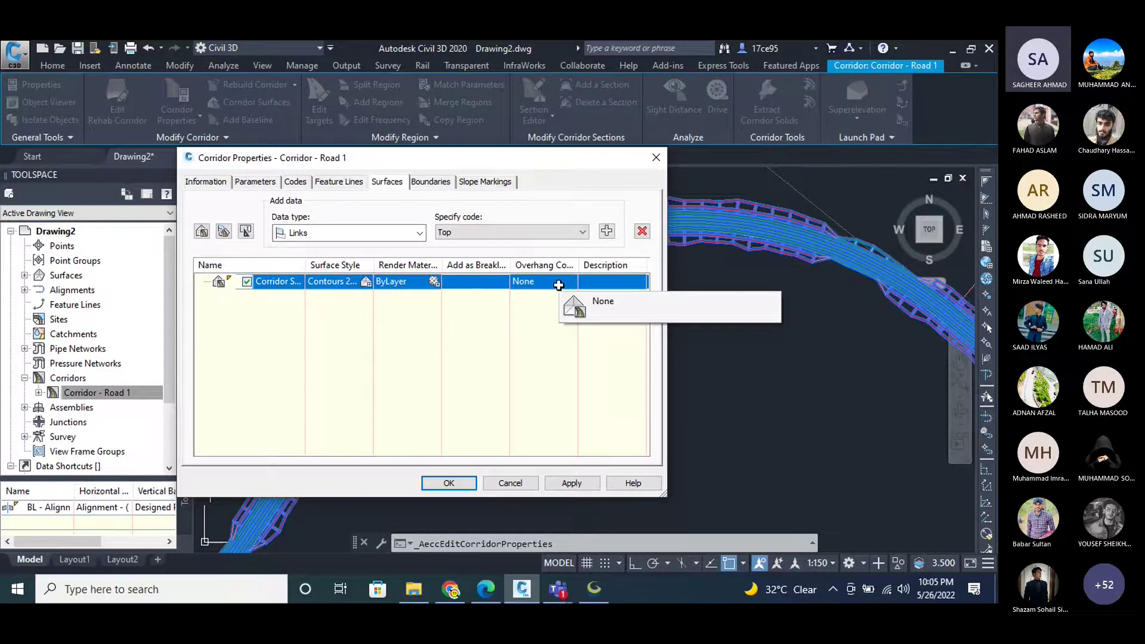
click(559, 287)
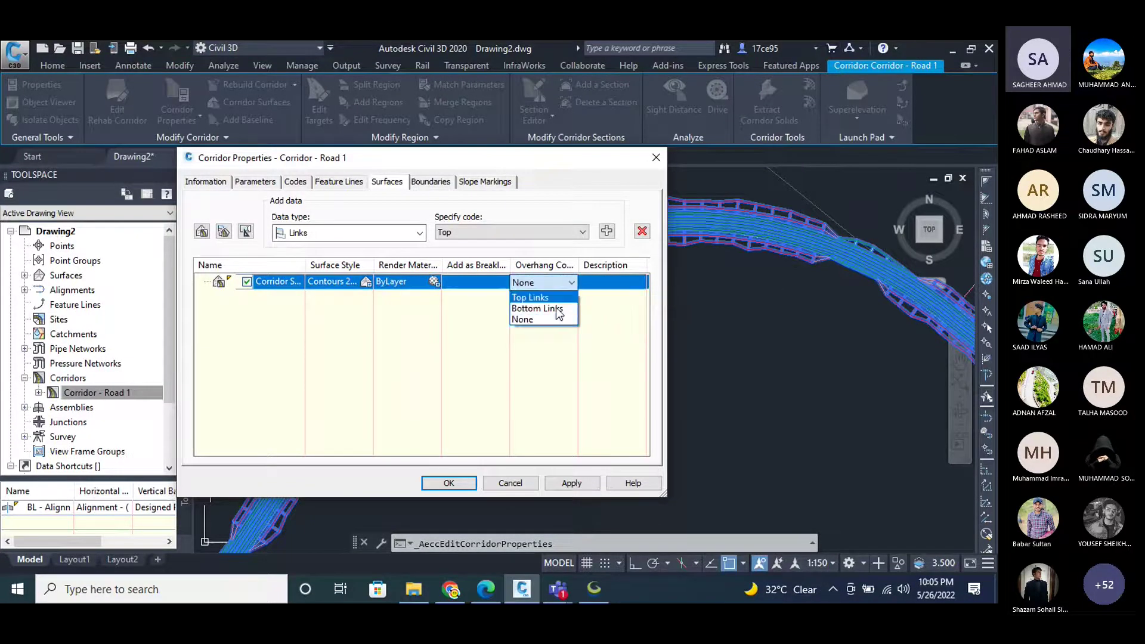
click(558, 309)
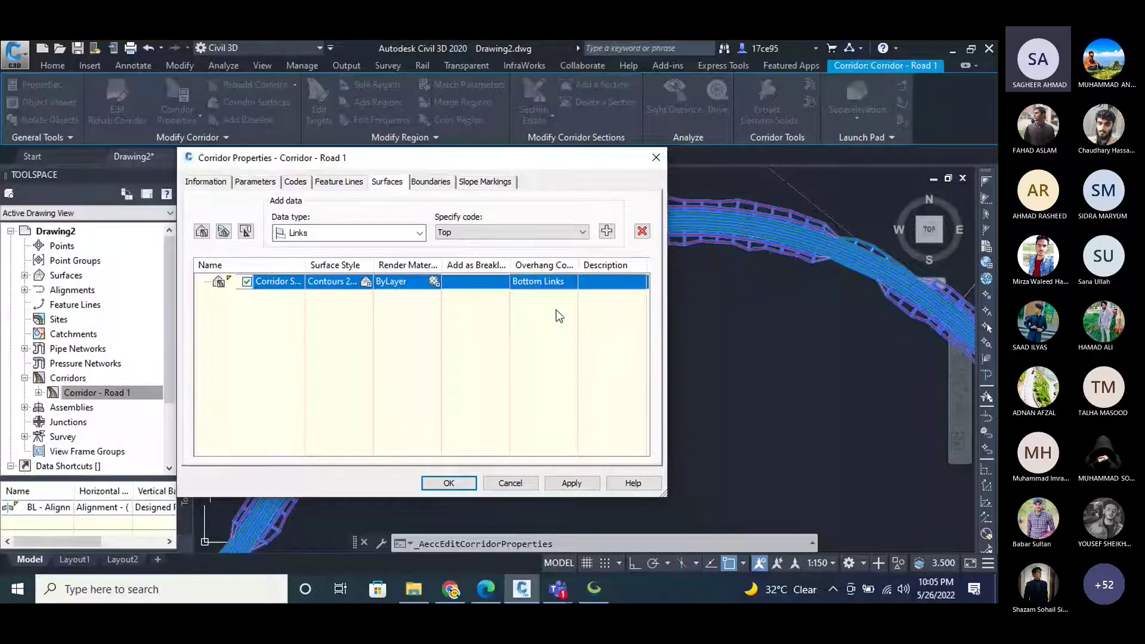
click(607, 232)
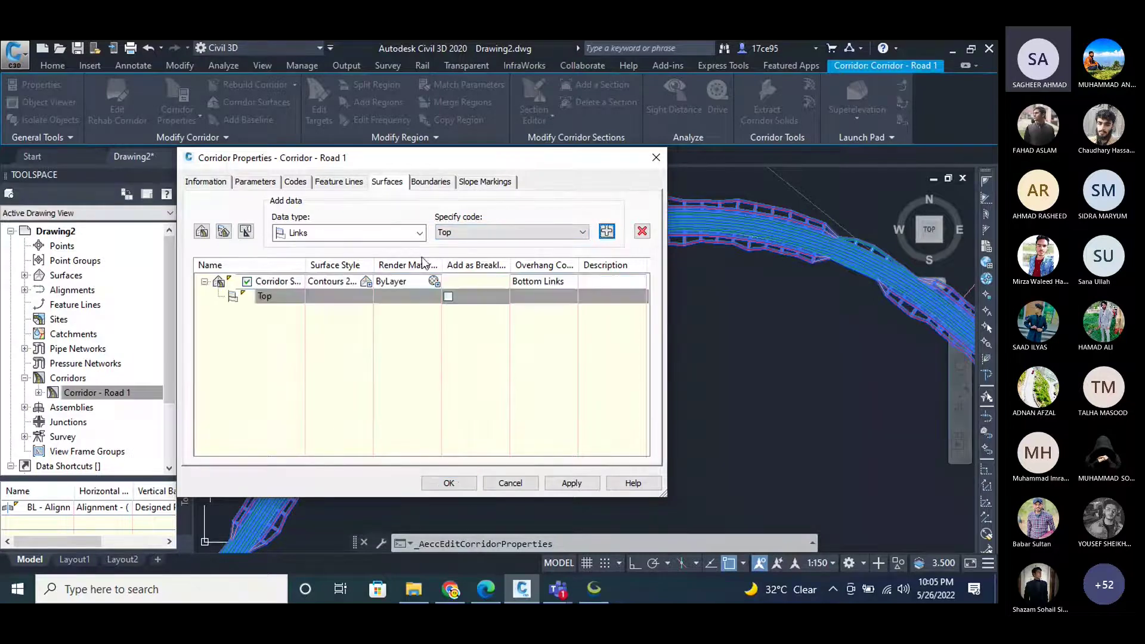
right_click(324, 300)
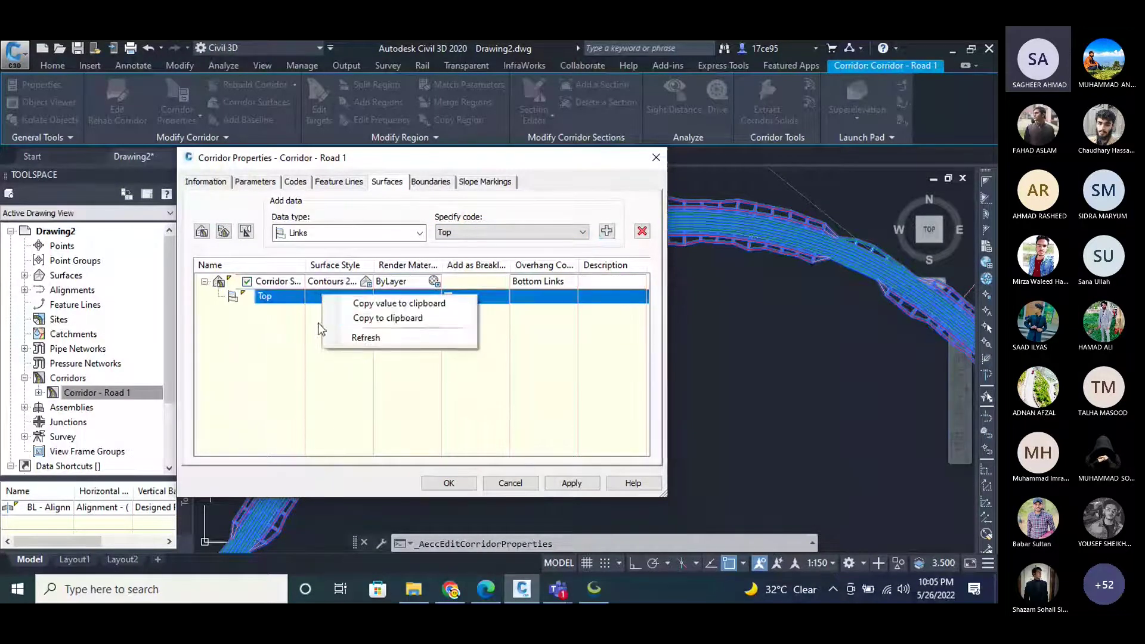
click(278, 300)
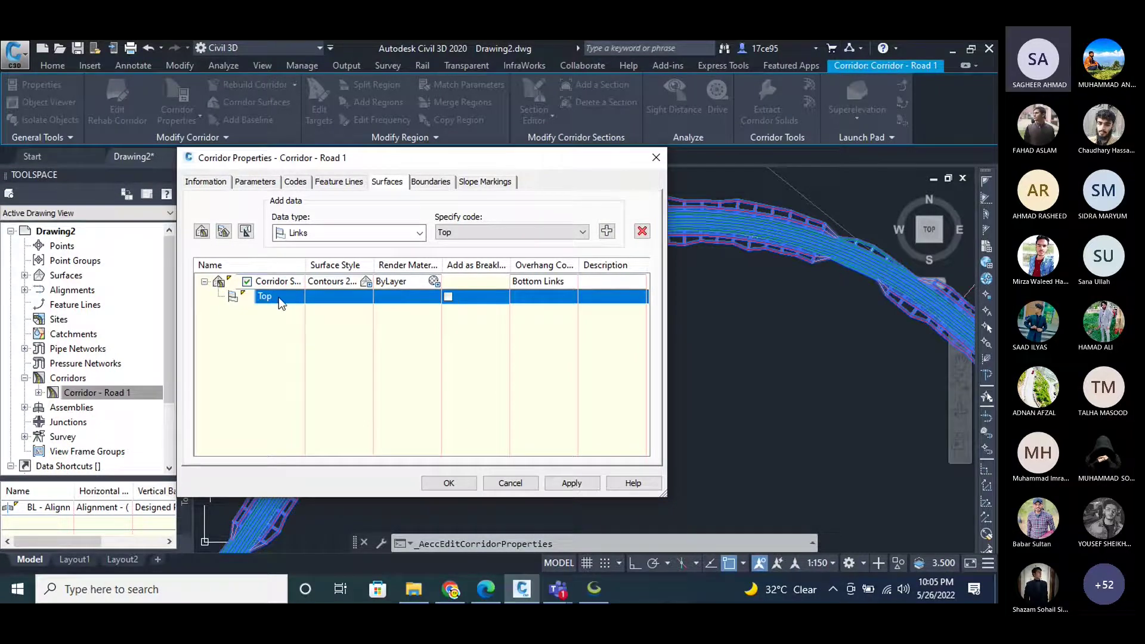
right_click(278, 296)
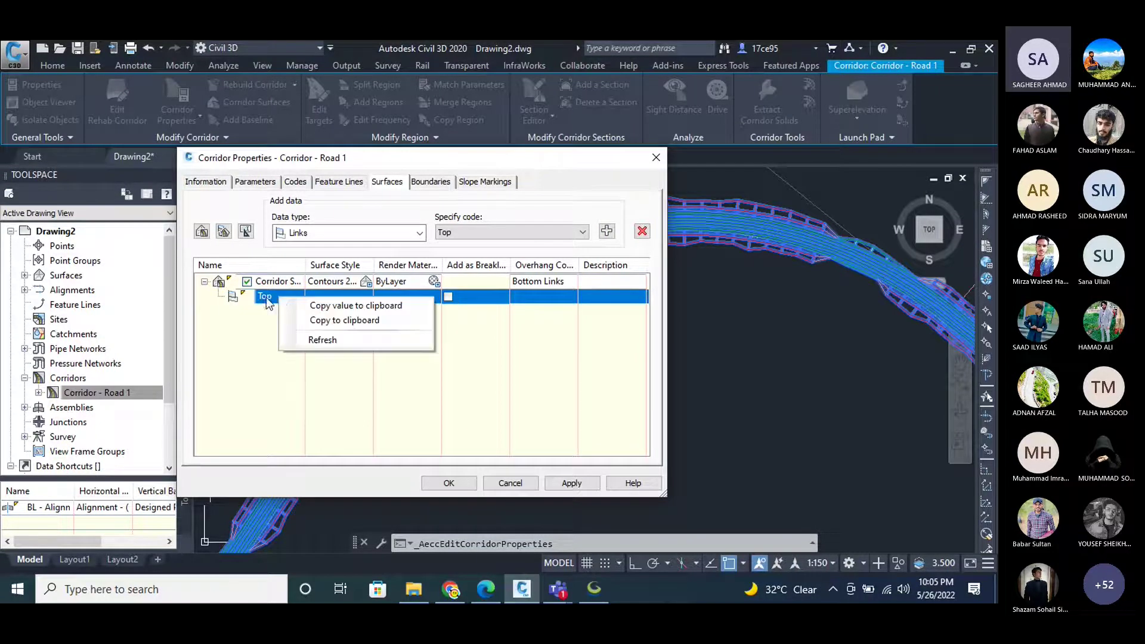
click(255, 283)
right_click(255, 282)
click(311, 327)
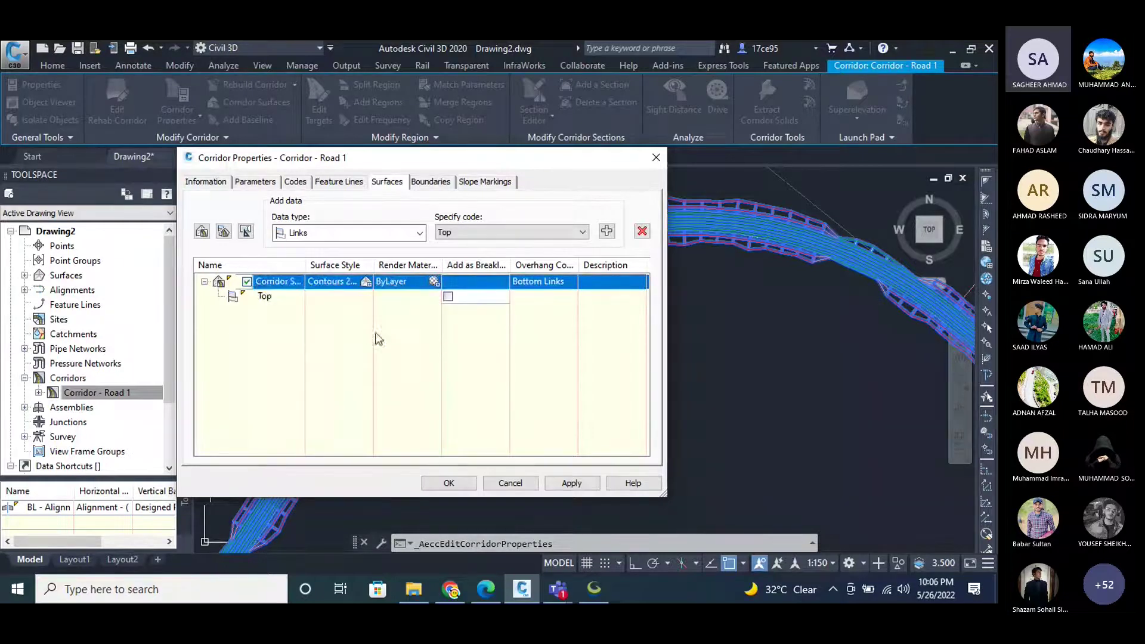
click(578, 297)
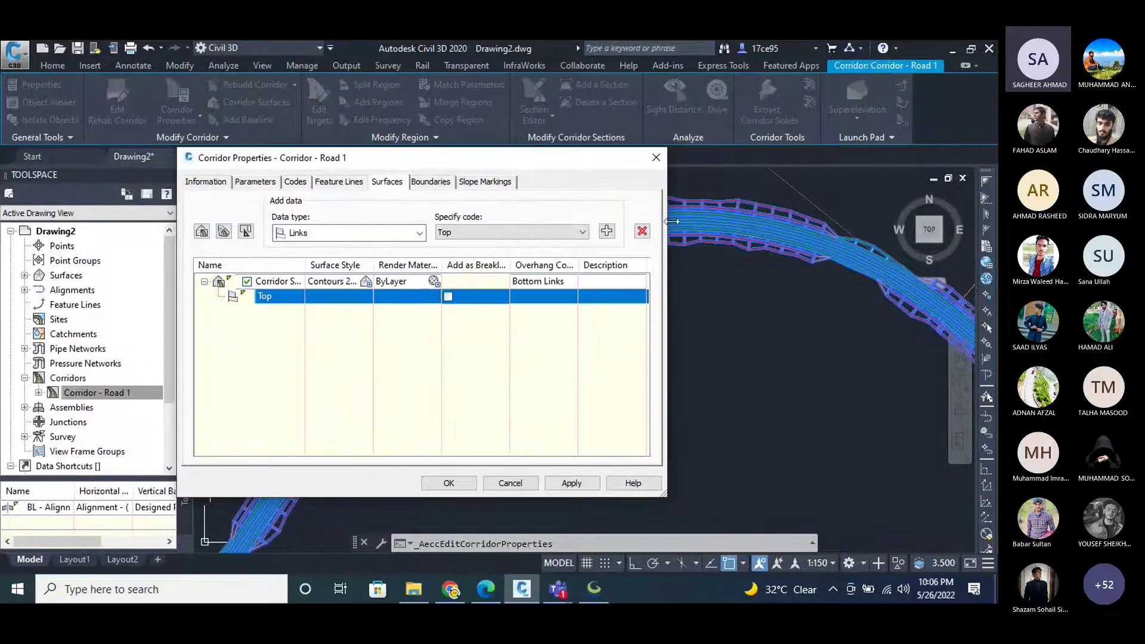
click(642, 231)
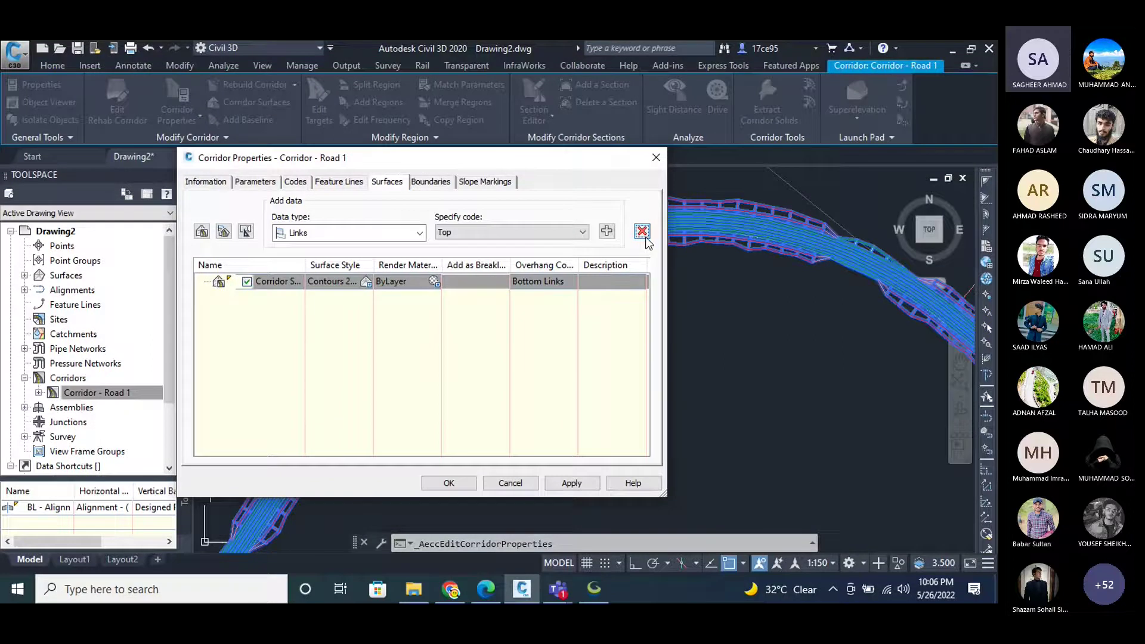
Add the Datum link code as data for Corridor Surface.
click(582, 232)
click(513, 291)
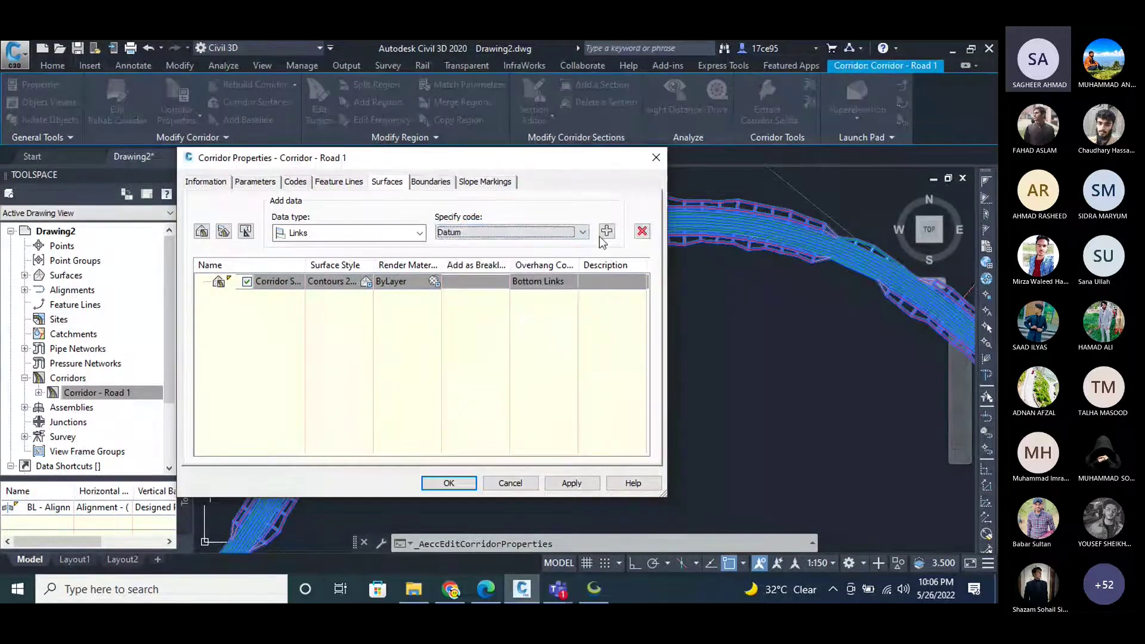
click(601, 237)
click(341, 297)
Add an automatic boundary to Corridor Surface from the Daylight_Sub feature lines.
click(427, 182)
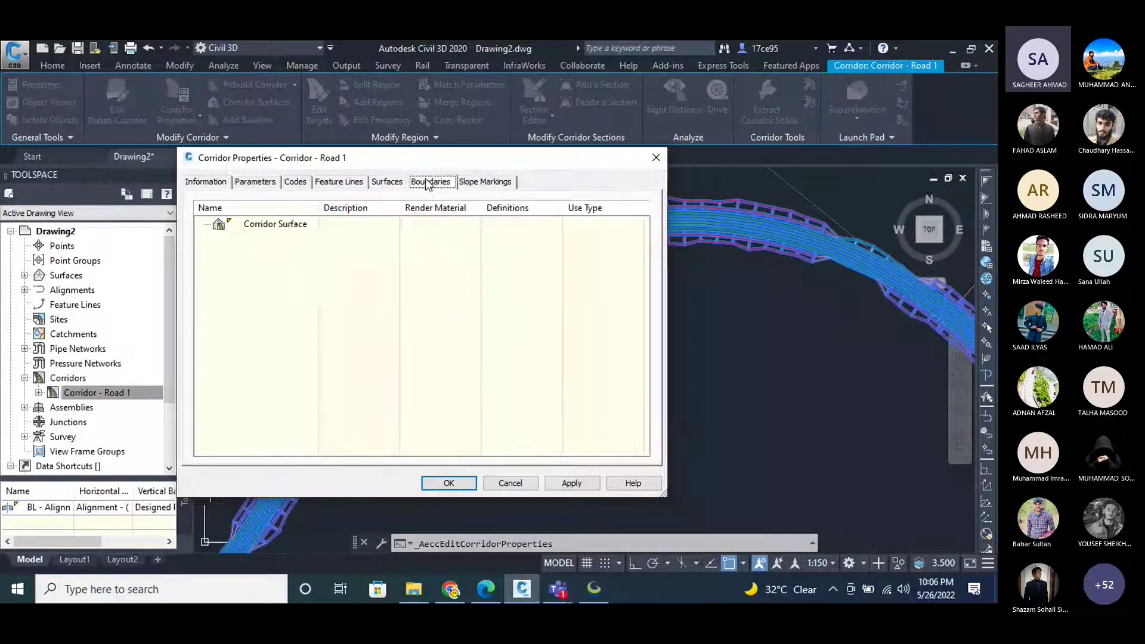
click(288, 224)
right_click(288, 224)
mouse_move(349, 251)
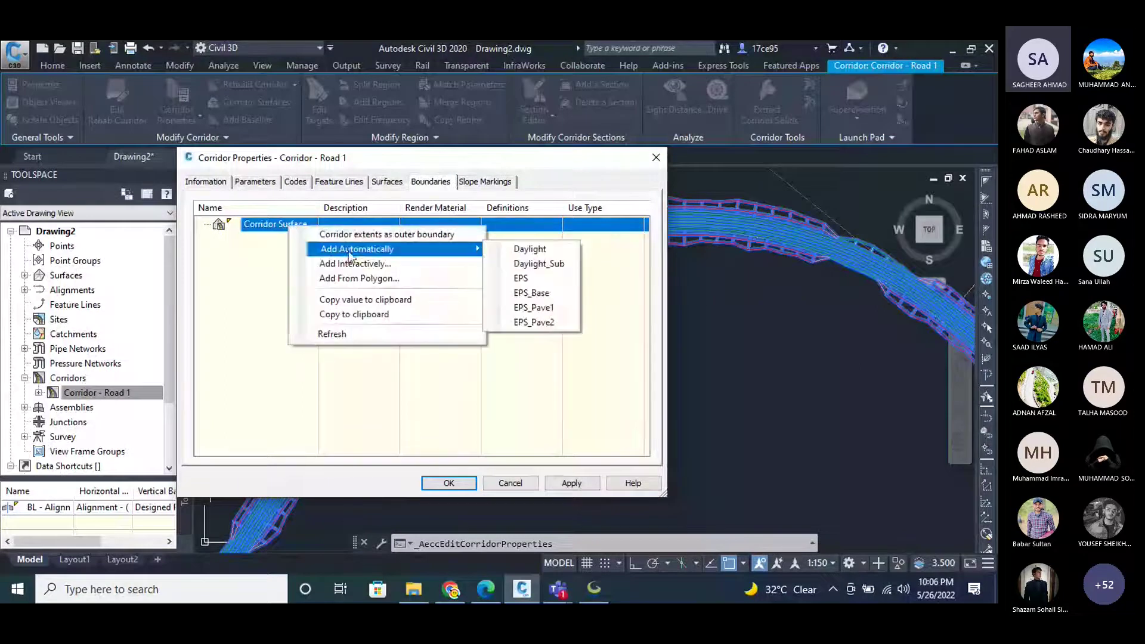
click(556, 266)
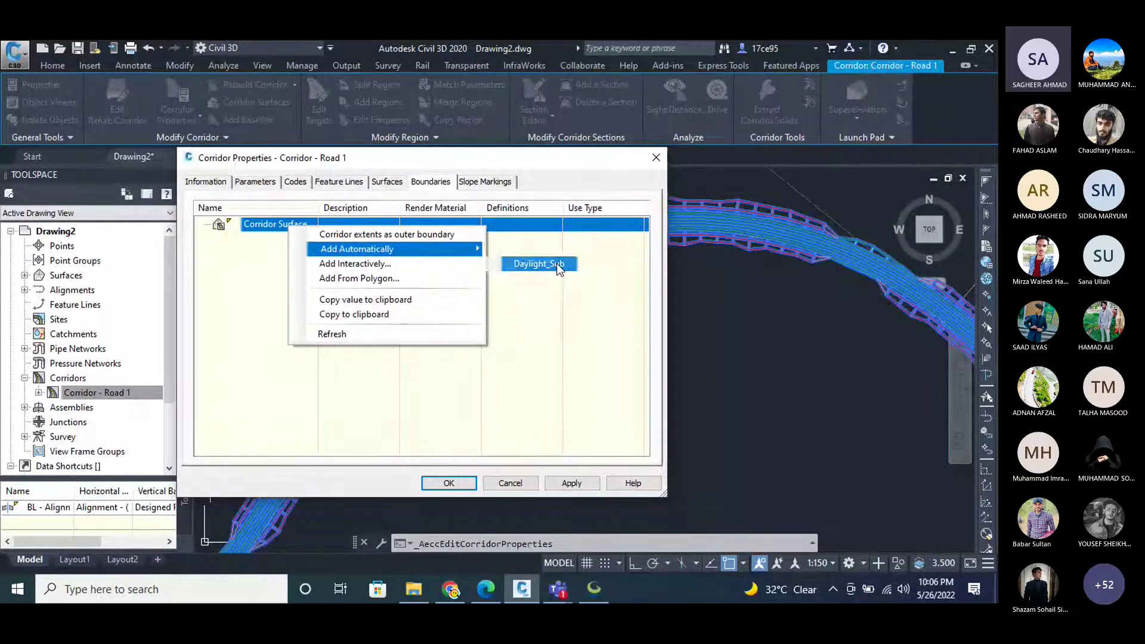
Apply the surface and boundary settings, rebuild the corridor and accept its properties.
click(571, 483)
click(417, 328)
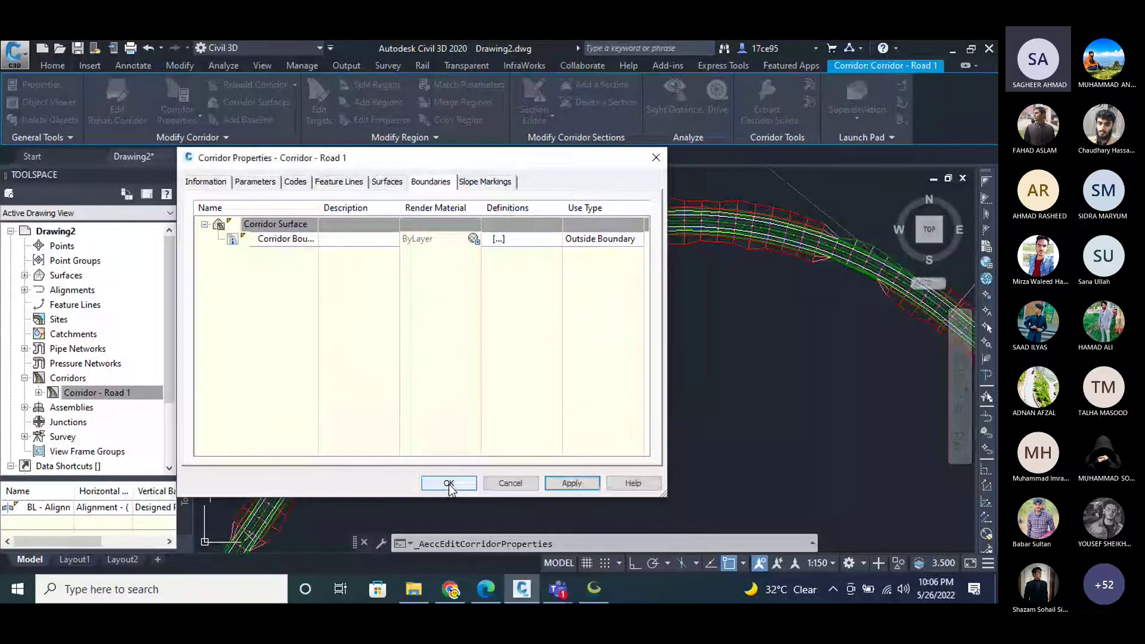
click(449, 484)
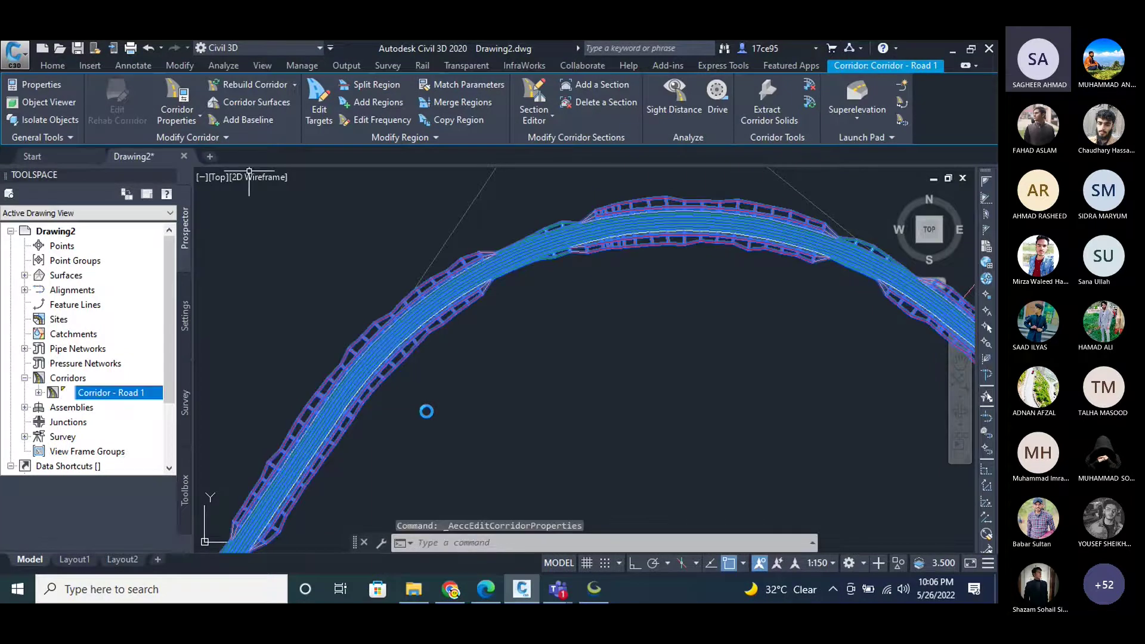
Examine the rebuilt corridor's daylight edges and the transition between slope types along the upper bend.
scroll(472, 312, down, 6)
key(Escape)
key(Escape)
scroll(473, 312, up, 5)
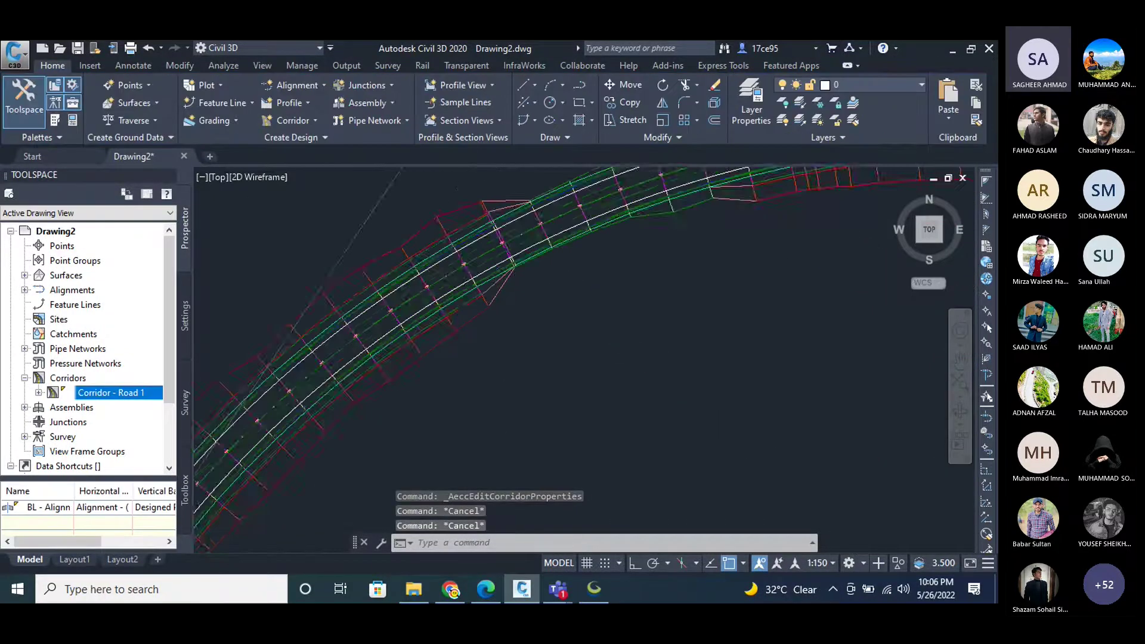
scroll(499, 294, up, 2)
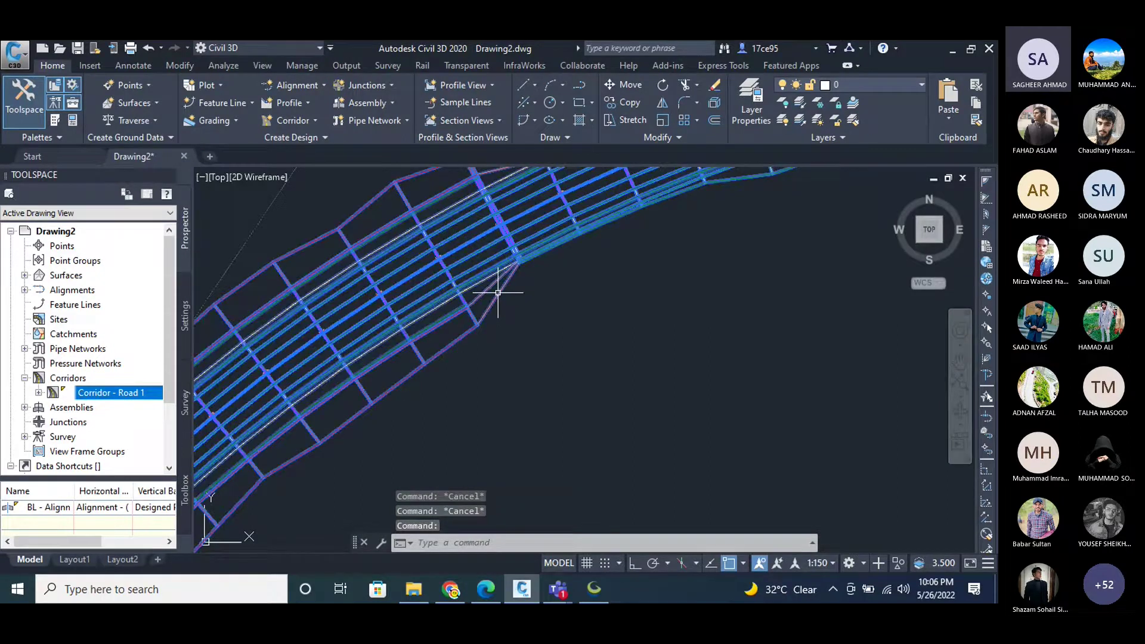
key(Escape)
scroll(397, 324, up, 2)
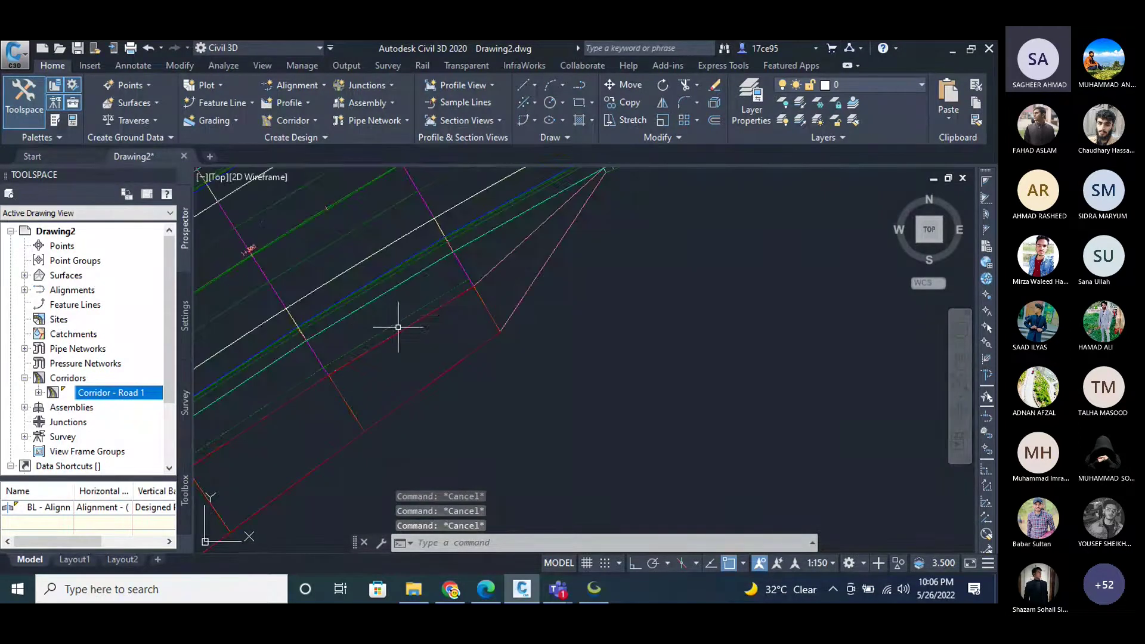
scroll(418, 307, down, 1)
scroll(417, 305, up, 2)
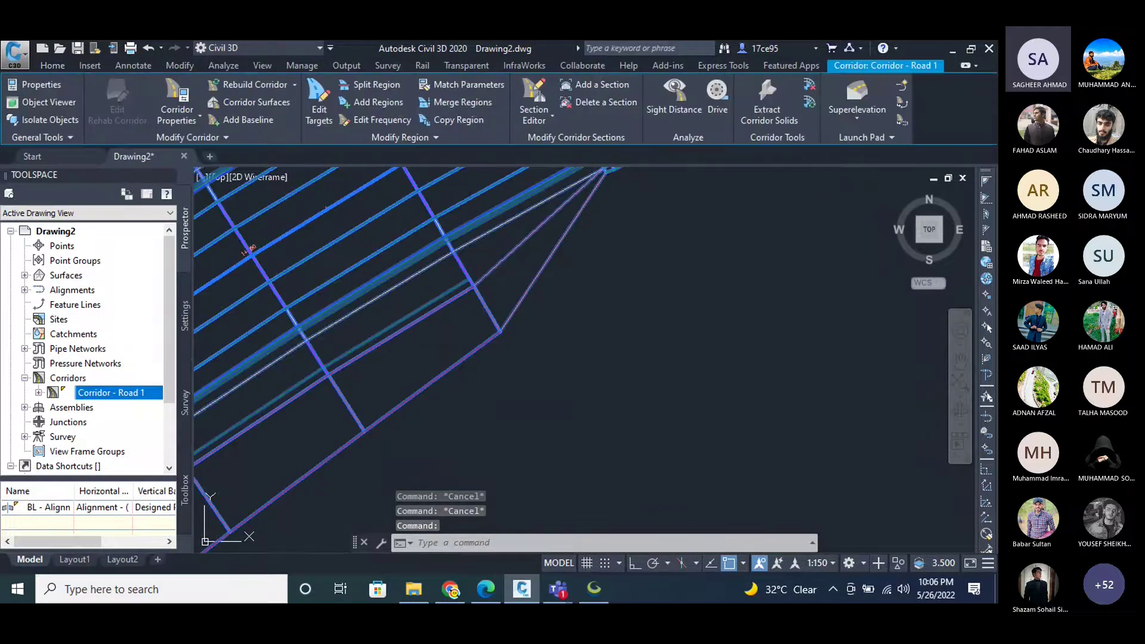
scroll(382, 322, down, 4)
key(Escape)
key(Escape)
scroll(421, 281, down, 4)
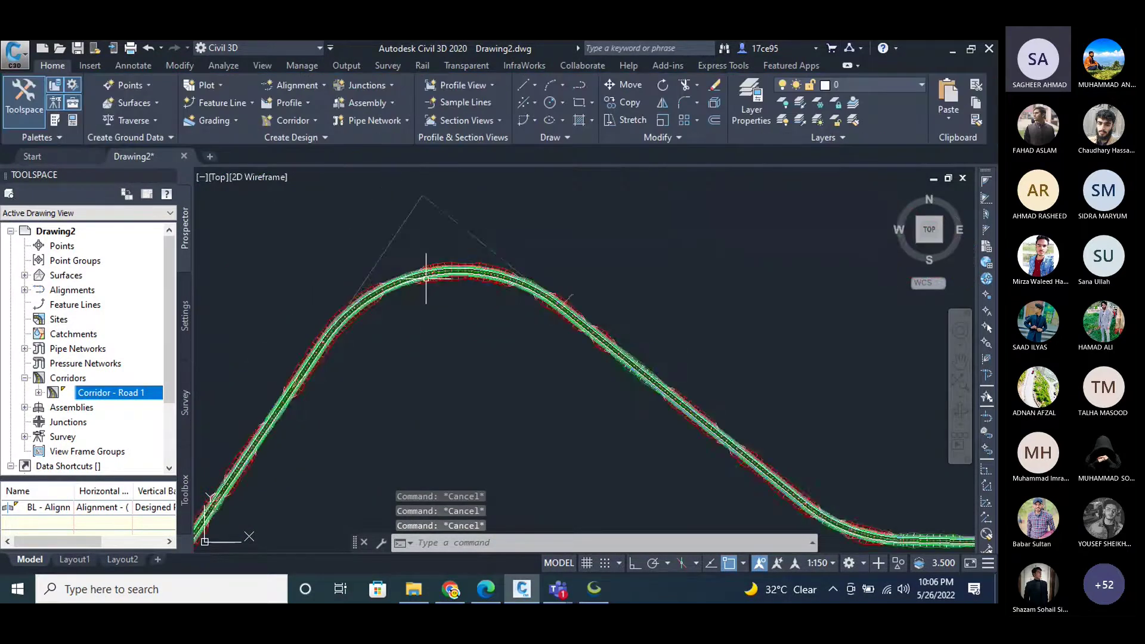
Examine the corridor's starting end up close and list the drawing's surfaces.
scroll(342, 424, up, 5)
scroll(339, 394, up, 5)
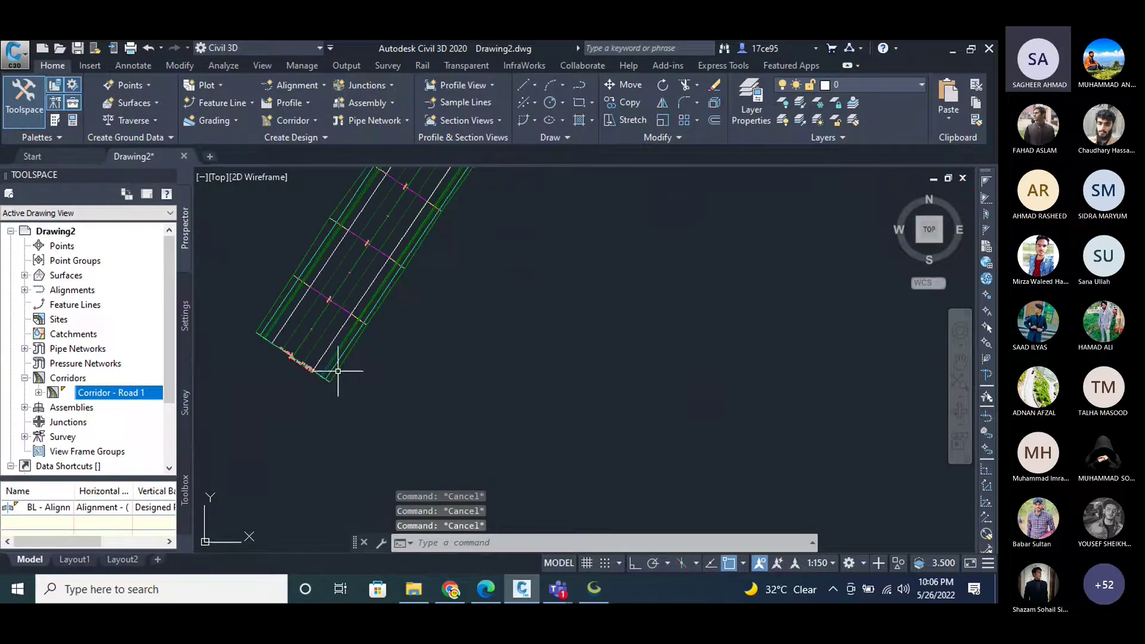
scroll(338, 371, up, 3)
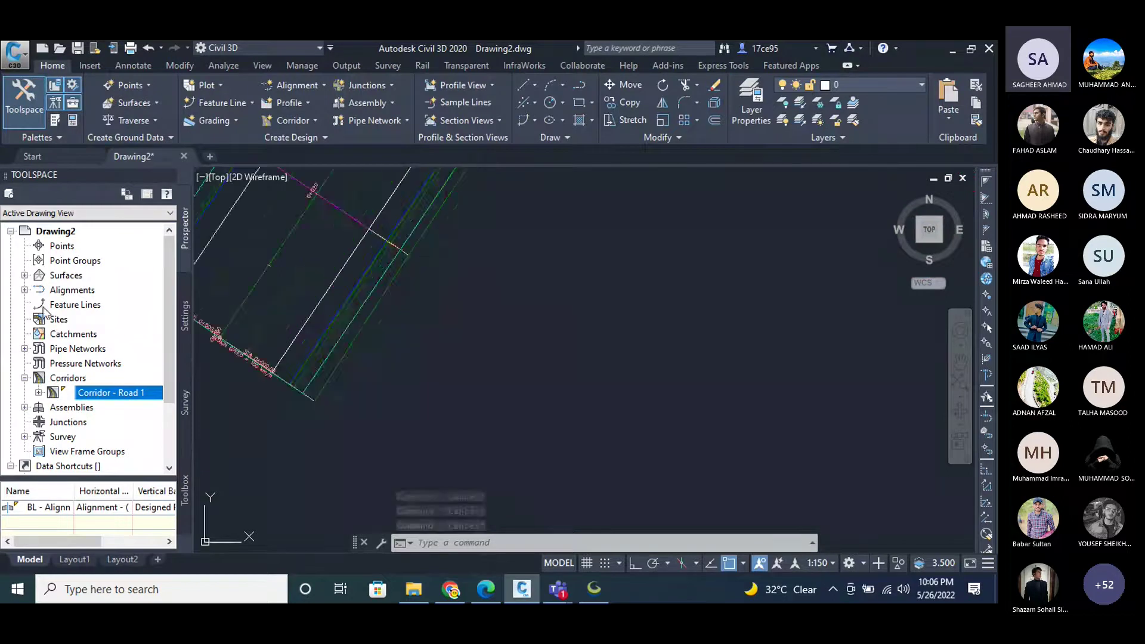
click(24, 275)
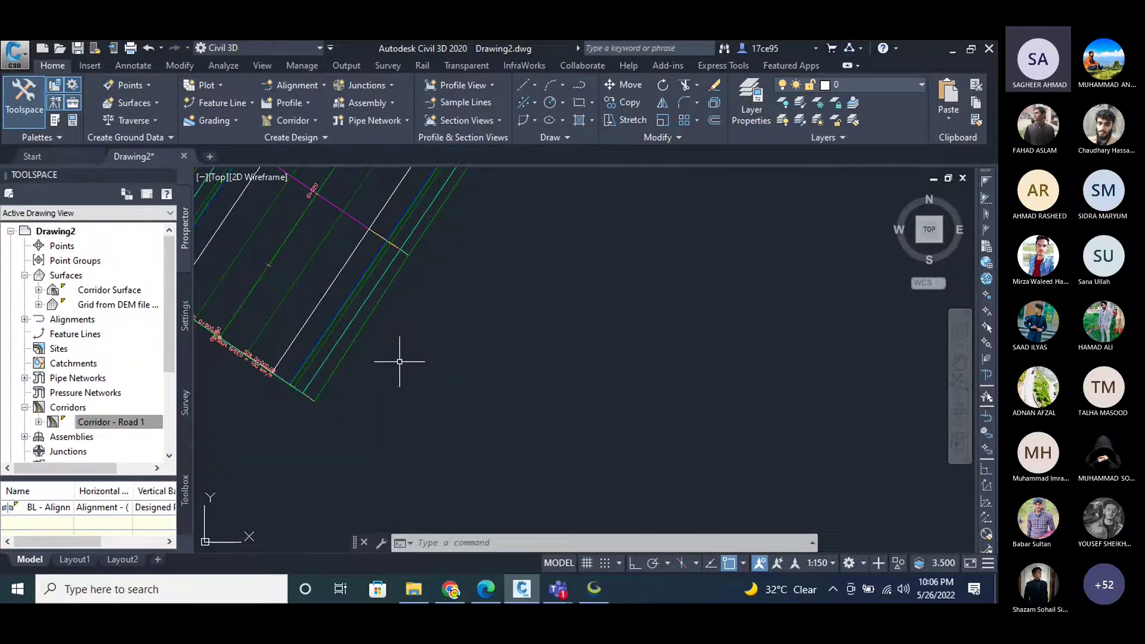
scroll(255, 340, down, 5)
scroll(307, 409, up, 5)
key(Escape)
key(Escape)
key(Escape)
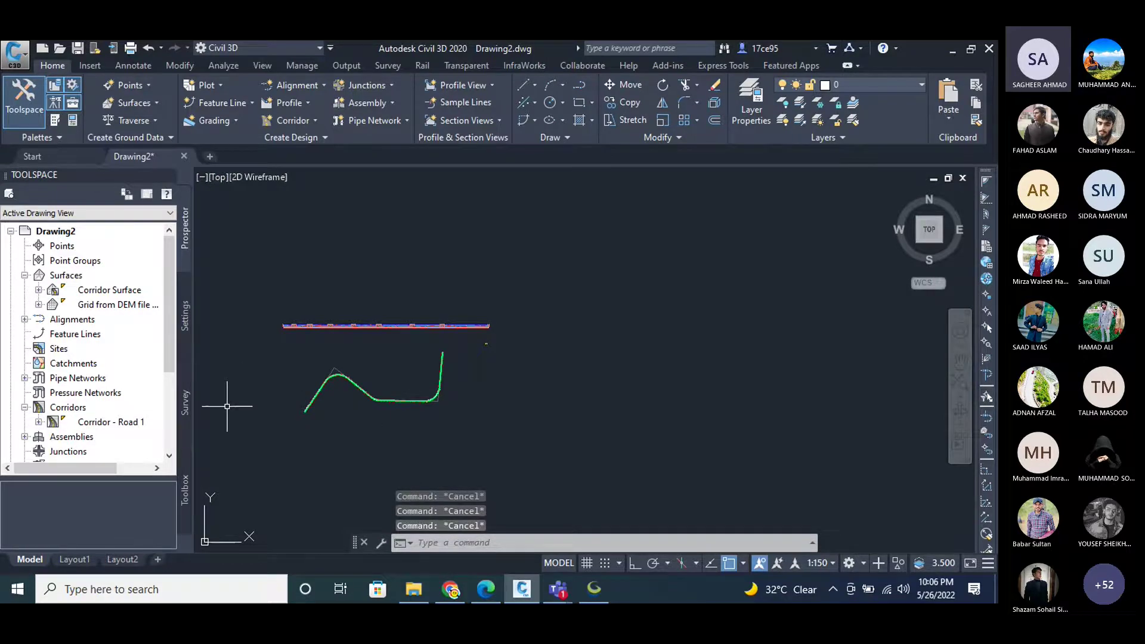
Show the drawing settings and expand the Quantity Takeoff Criteria collection under Quantity Takeoff.
click(72, 86)
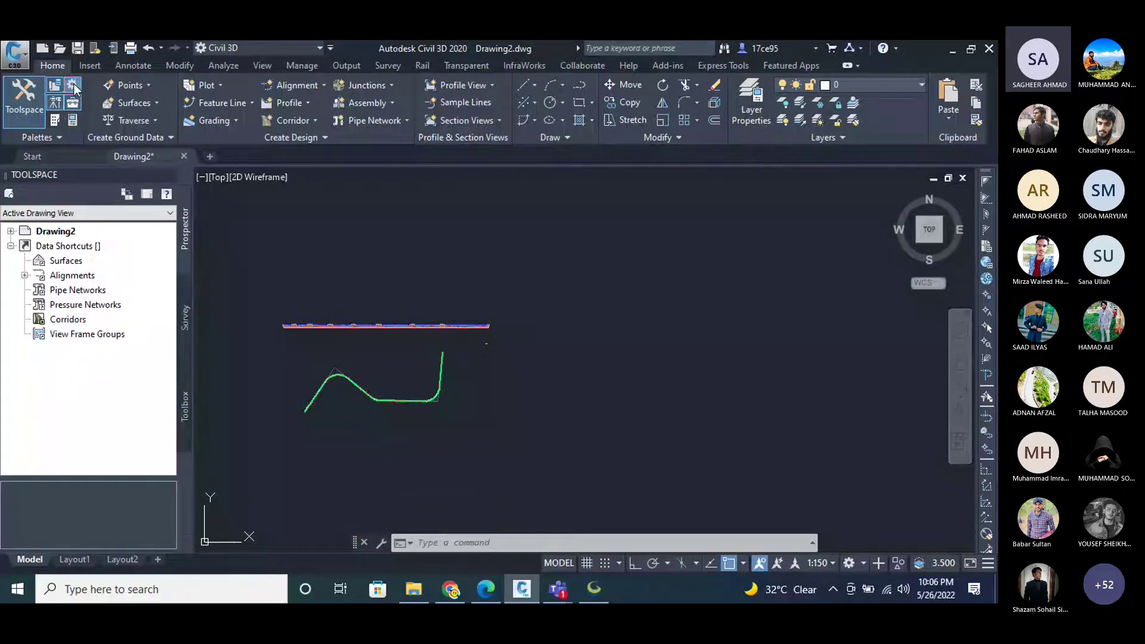
click(72, 86)
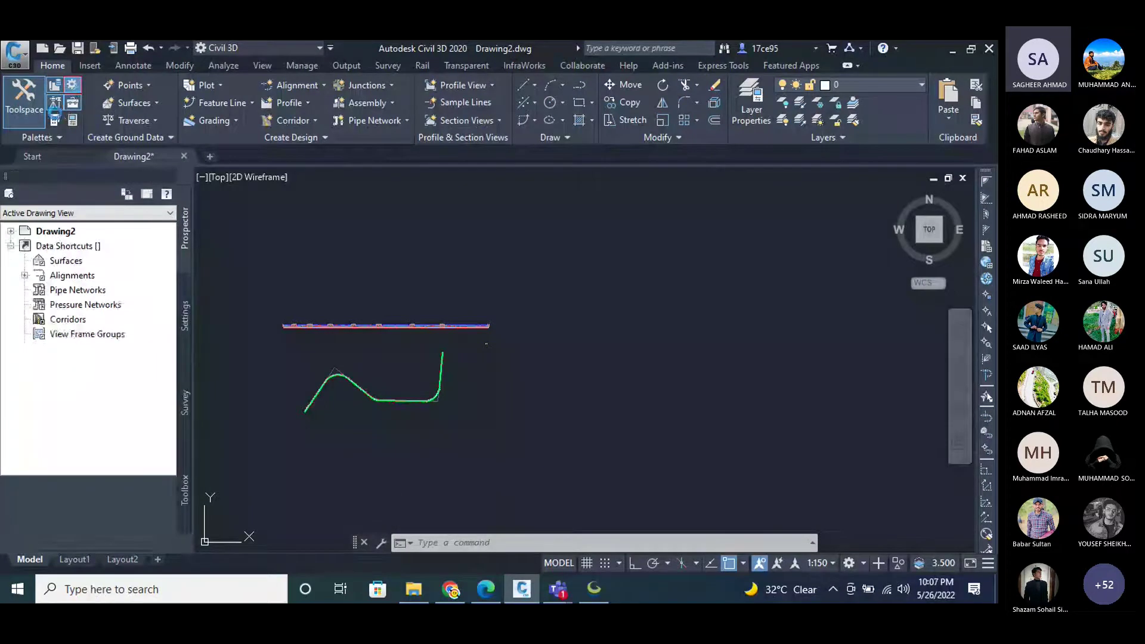
scroll(113, 333, down, 4)
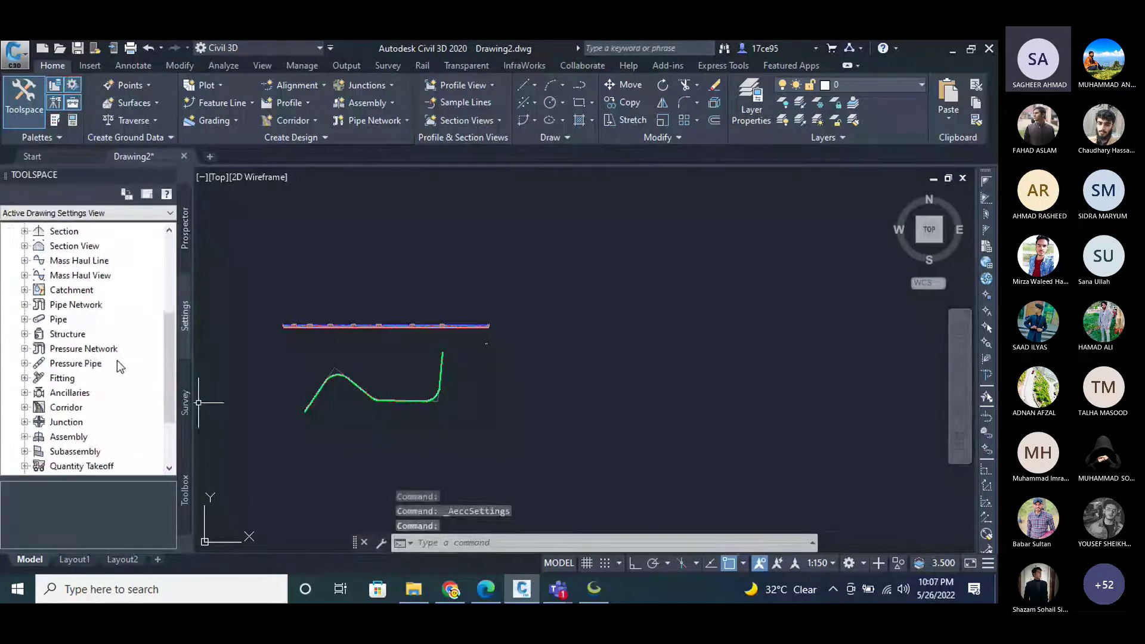
scroll(116, 417, down, 1)
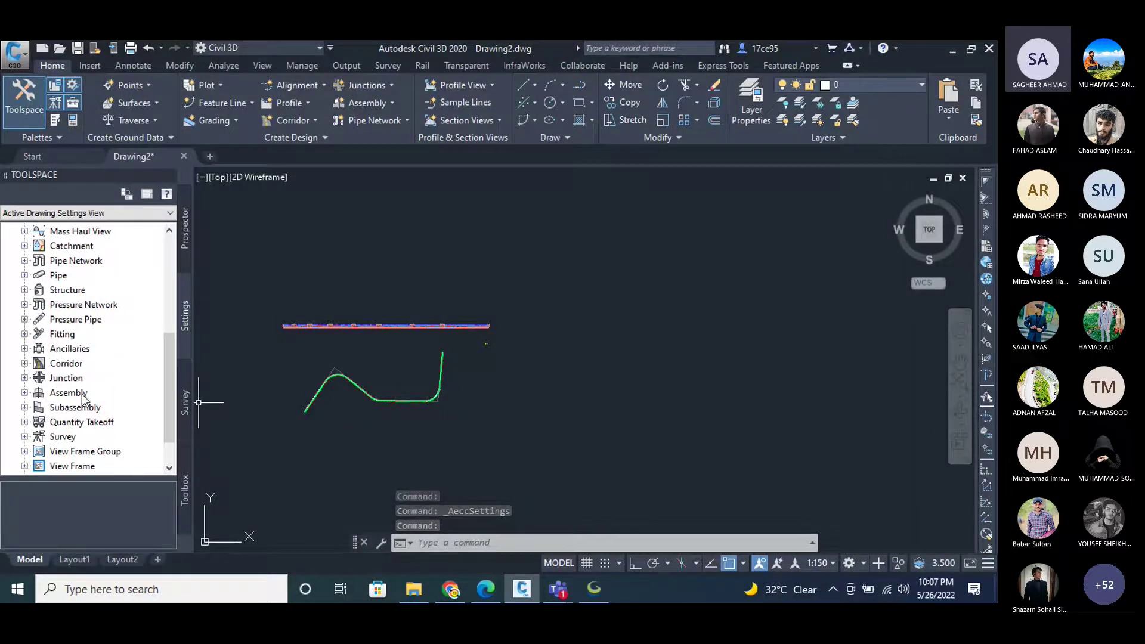
click(25, 422)
click(53, 378)
click(39, 377)
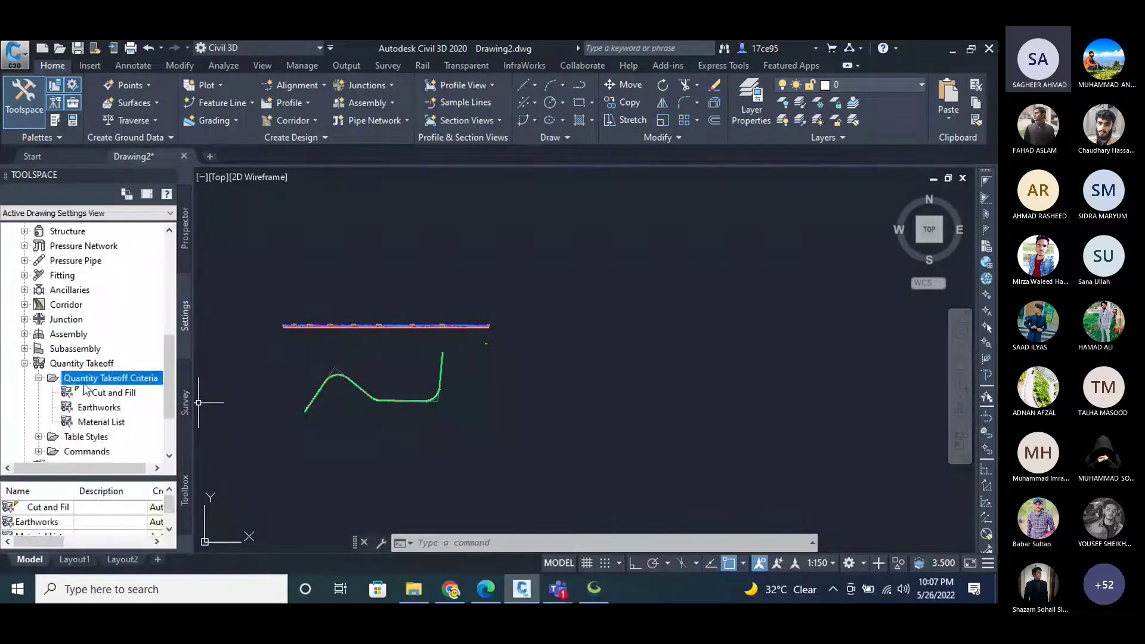
Edit the Earthworks quantity takeoff criteria and remove its existing Earthworks material.
click(102, 409)
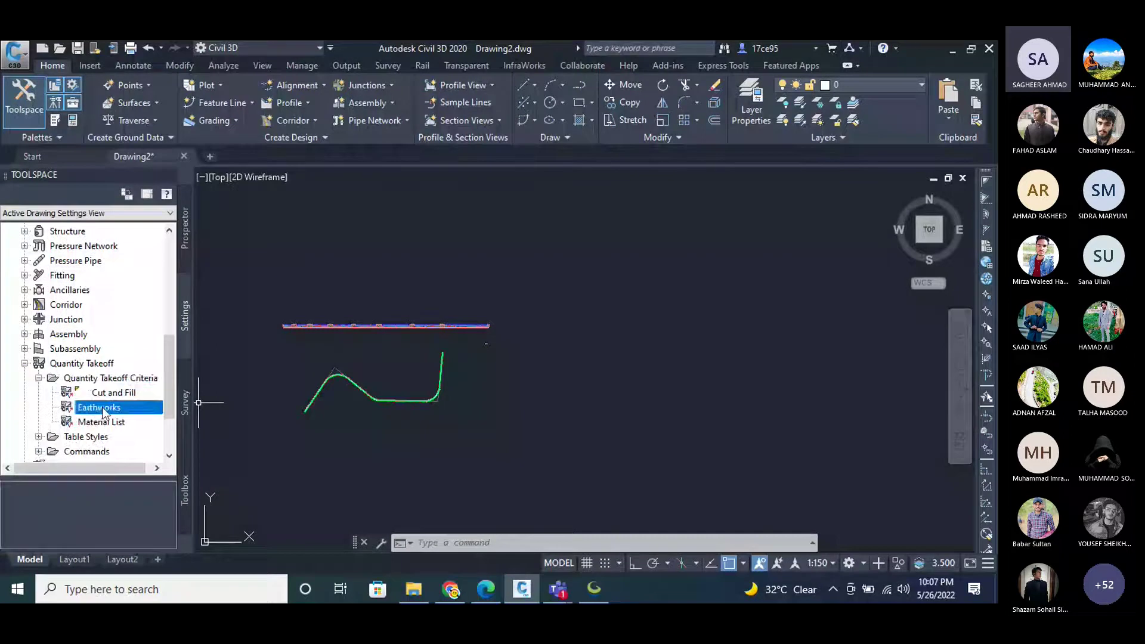
right_click(103, 410)
click(148, 414)
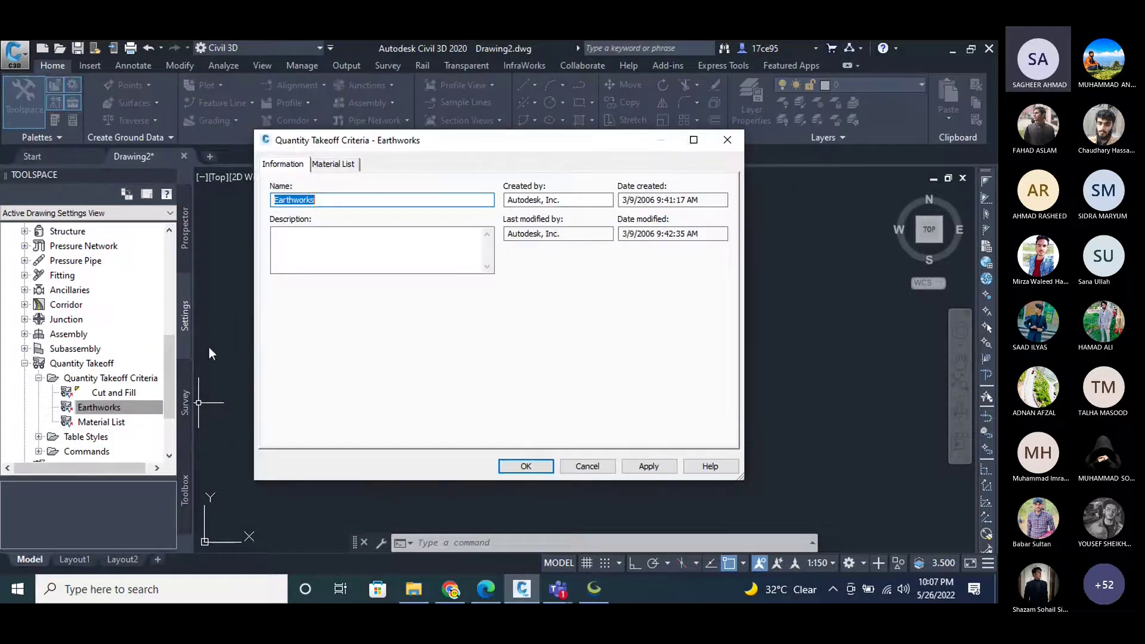
click(334, 164)
click(336, 278)
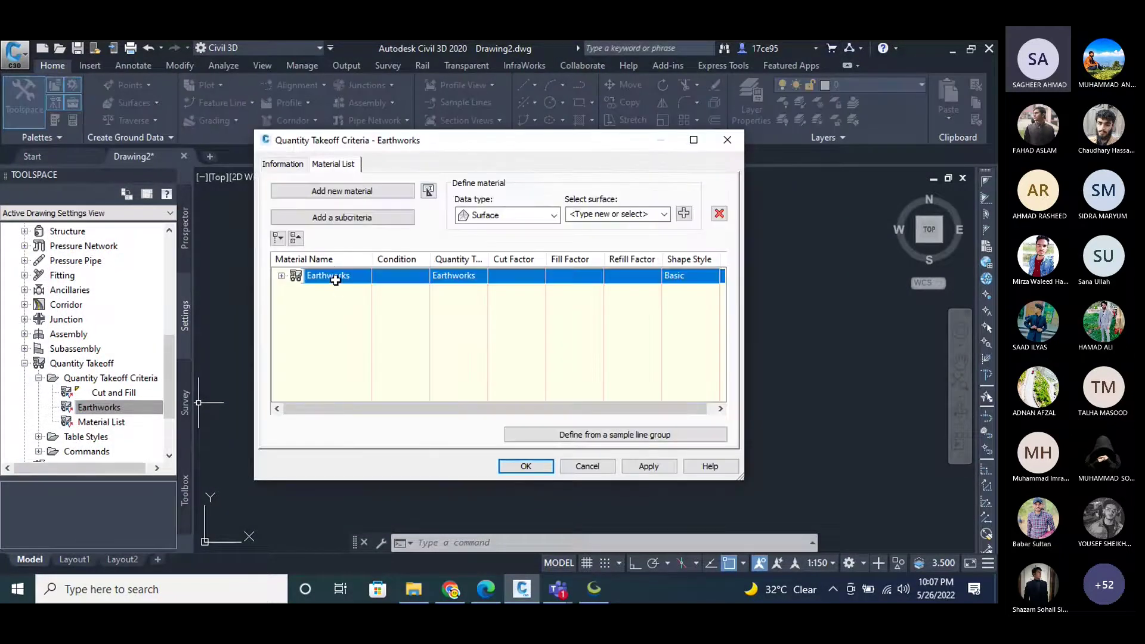
click(719, 213)
click(283, 165)
click(332, 165)
Add a material named "Earthwork Meterial" with quantity type Earthworks to the Earthworks criteria and start choosing its surface.
click(389, 192)
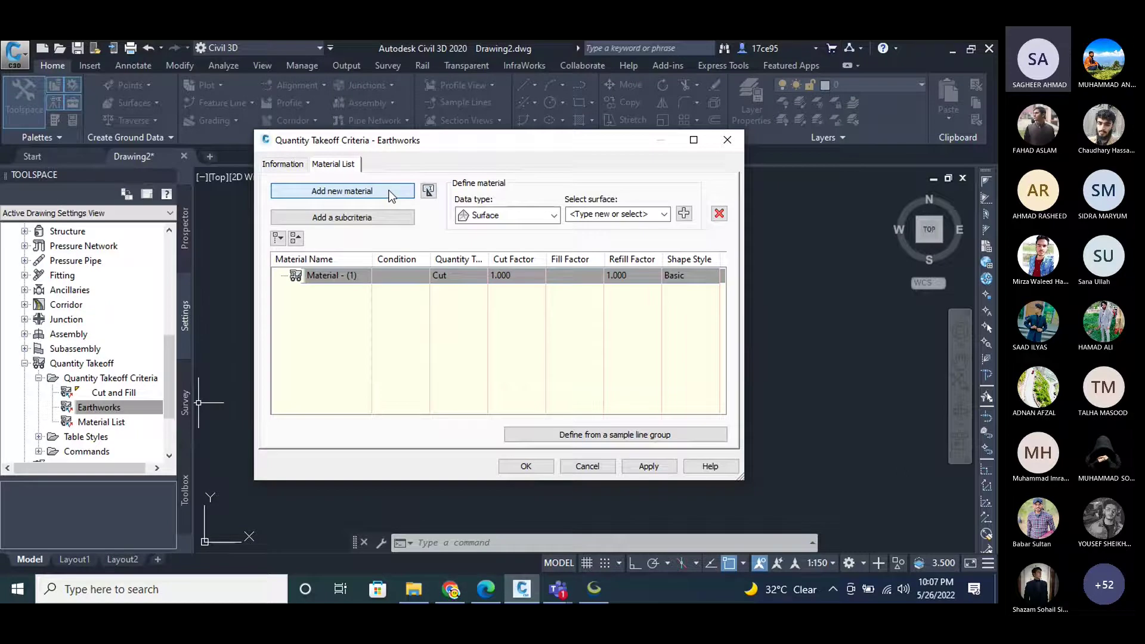
double_click(354, 275)
text(Ea)
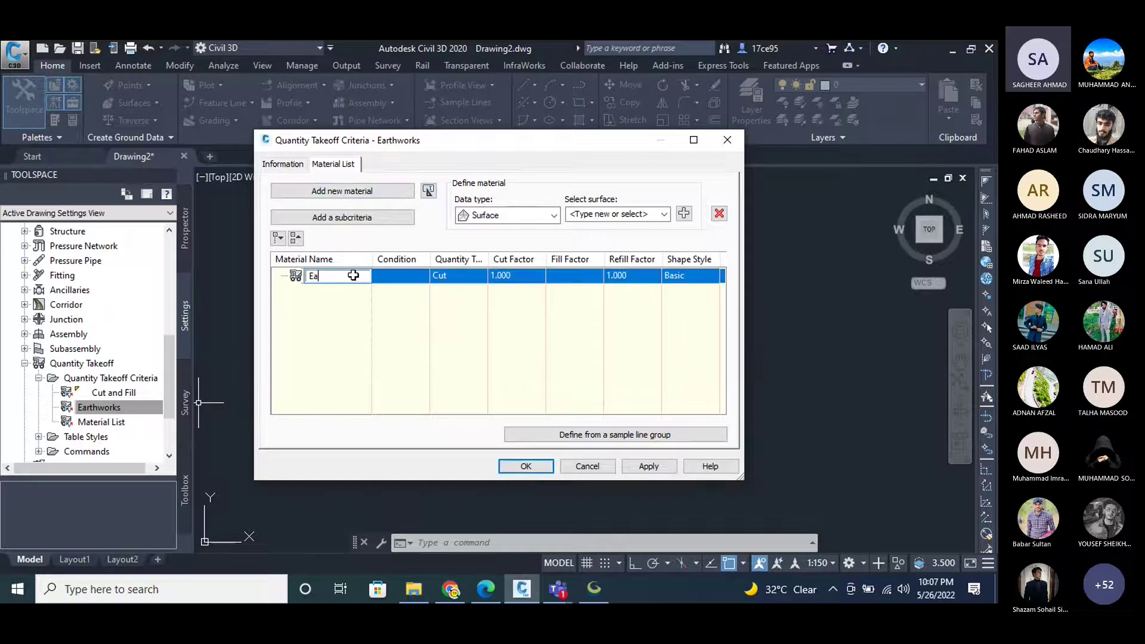
text(rthwork)
text( Meterial)
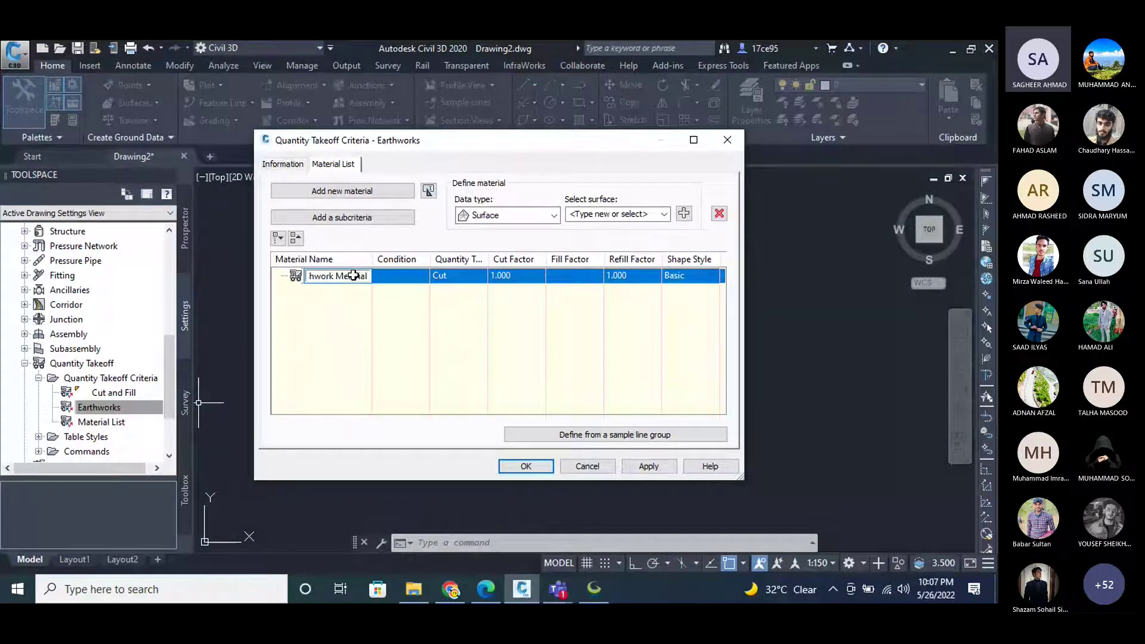
key(Return)
click(450, 277)
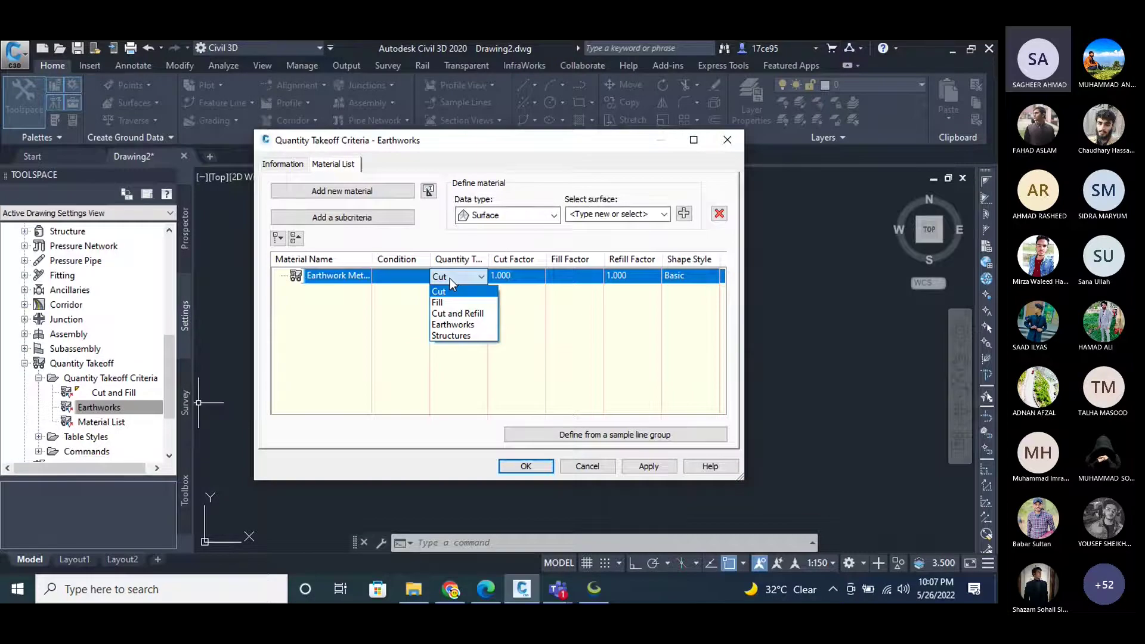
click(453, 325)
click(553, 215)
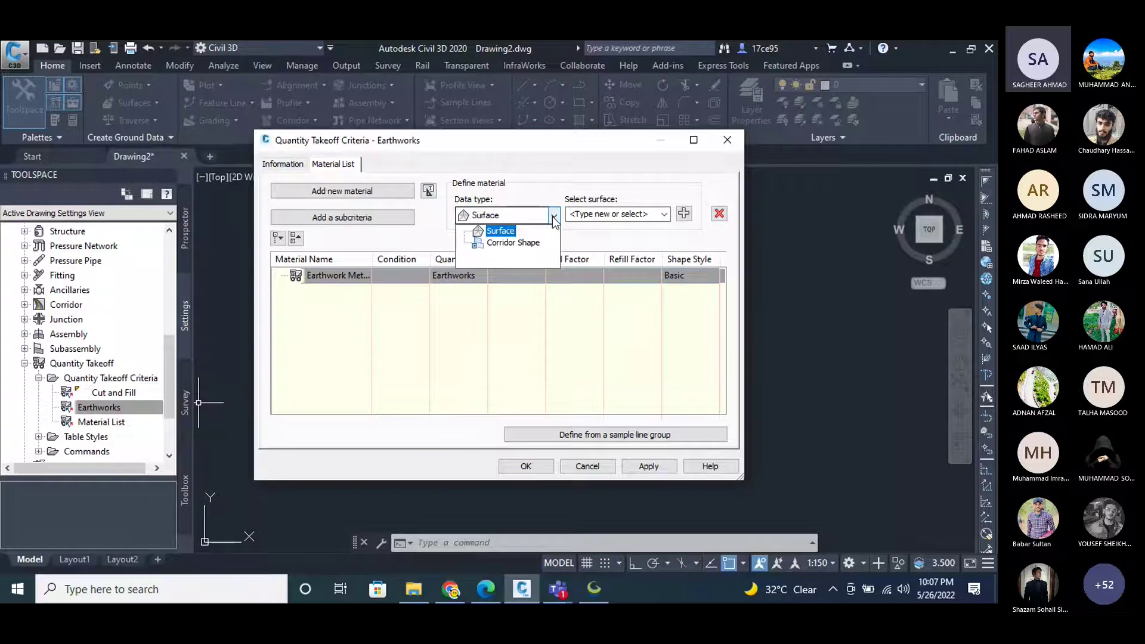
click(554, 219)
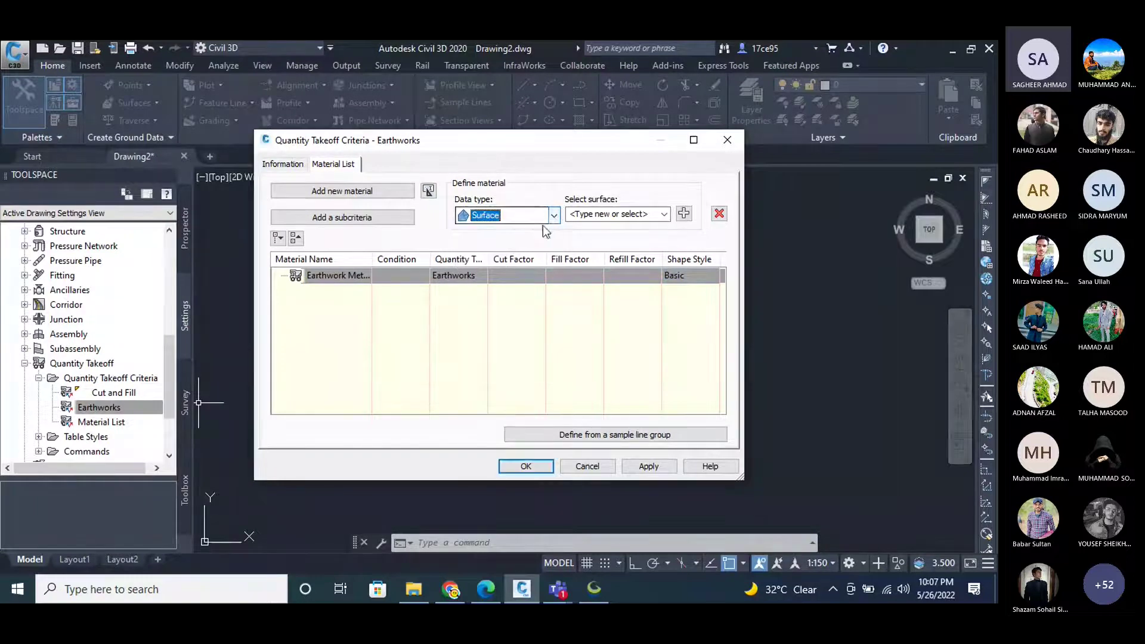
click(663, 213)
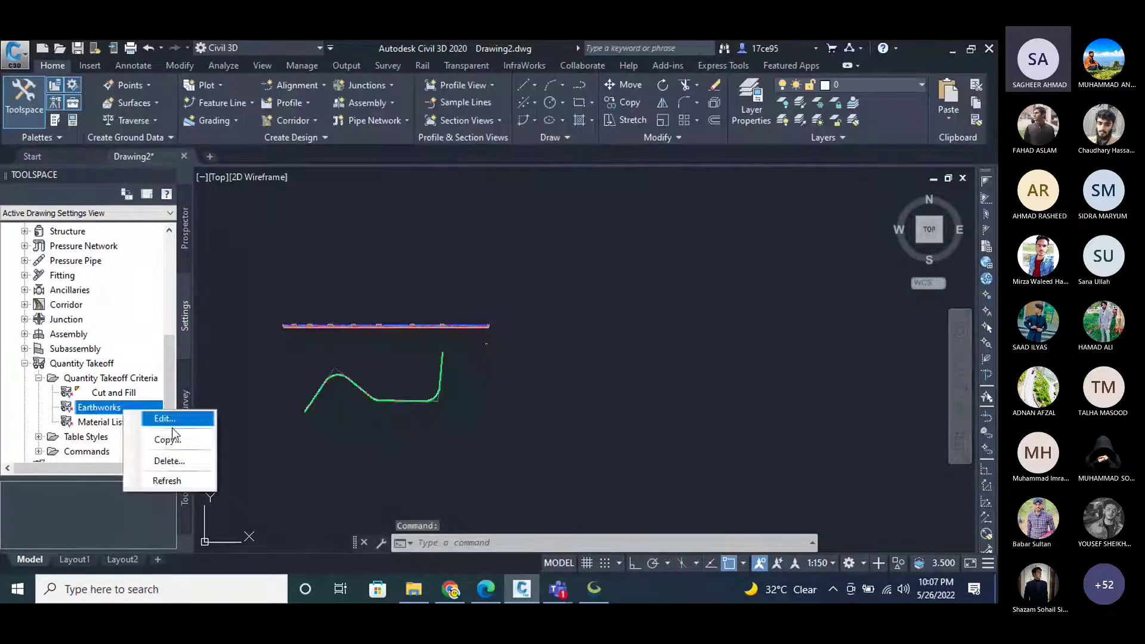
Delete the Earthworks criteria and create a new quantity takeoff criteria named Earthwork.
click(173, 461)
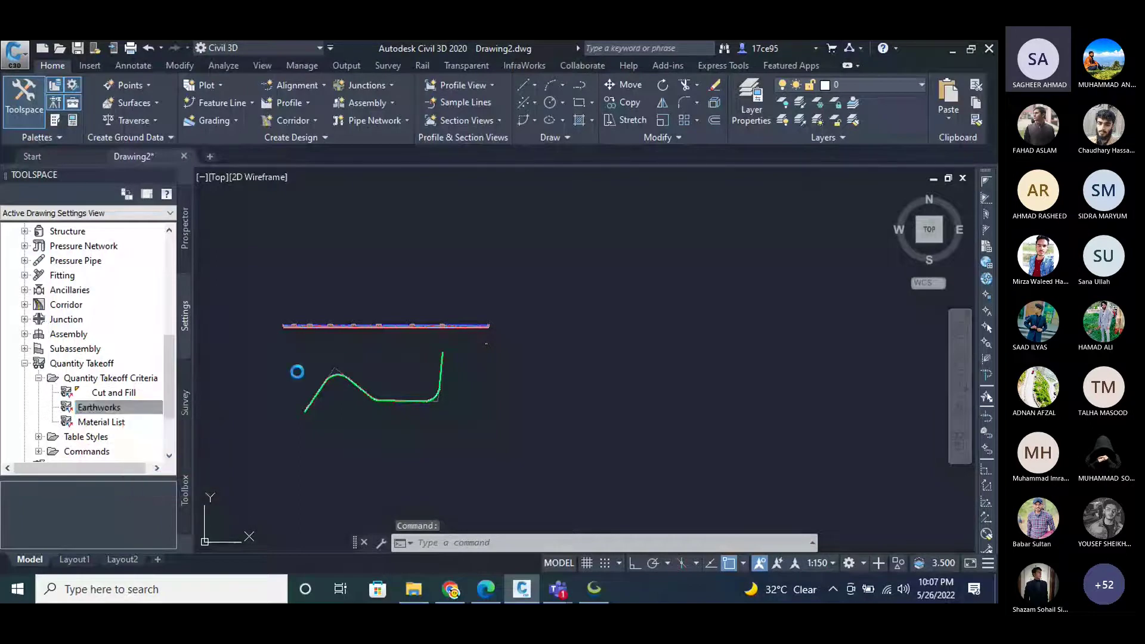
right_click(136, 381)
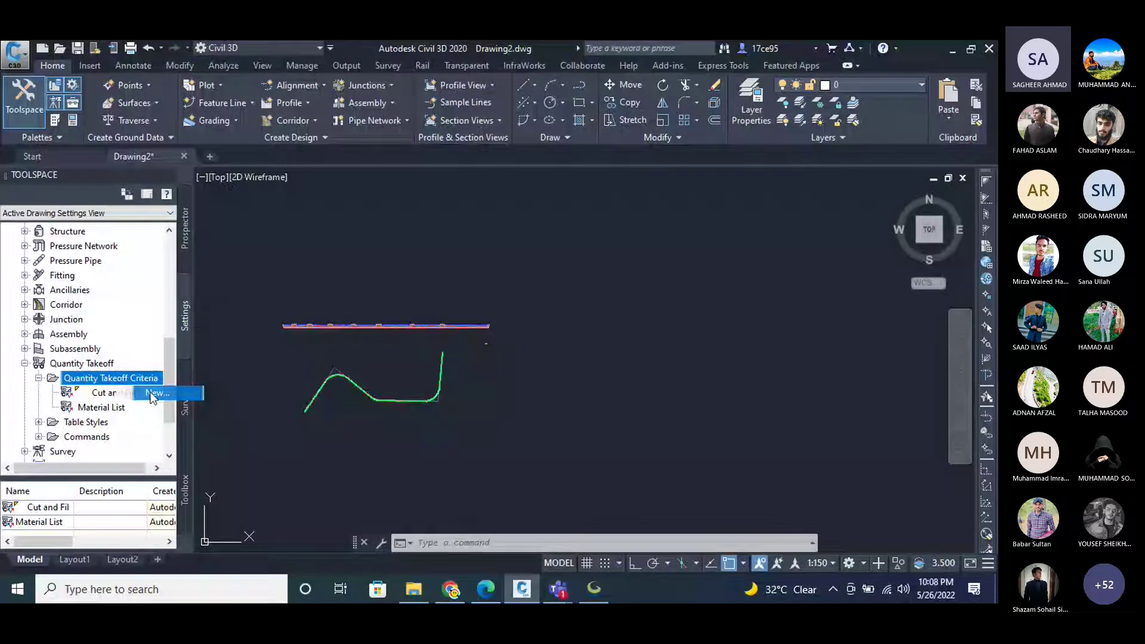
click(156, 393)
text(Earthwork)
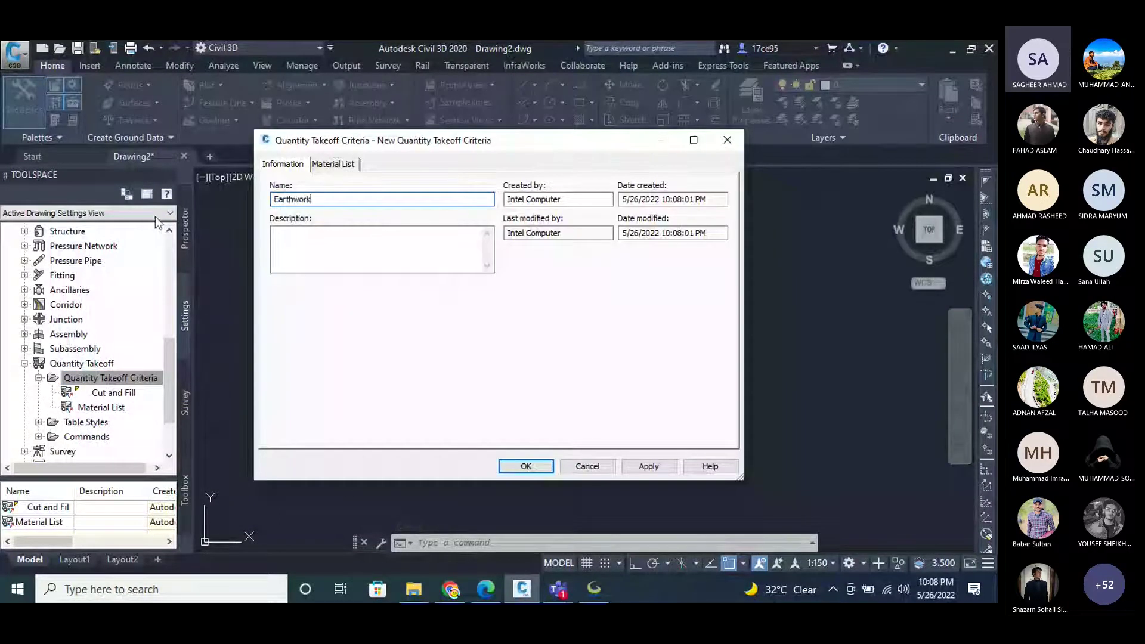
Add a single material named Earthwork to the new criteria and set its quantity type to Earthworks.
click(337, 167)
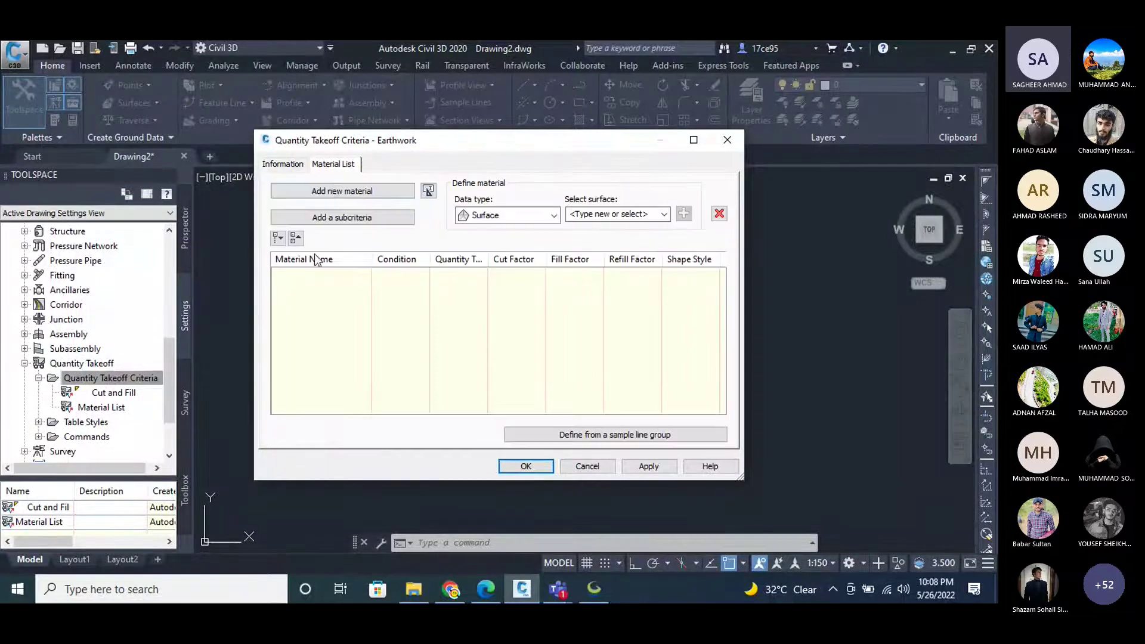
click(334, 192)
double_click(360, 276)
text(E)
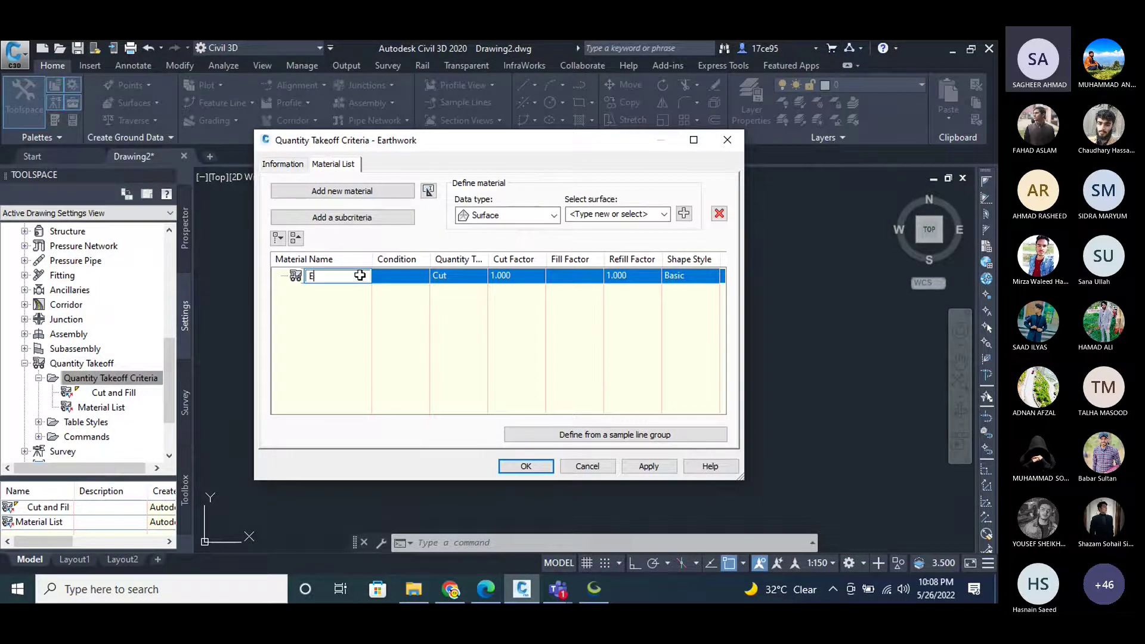
text(arthwork)
key(Return)
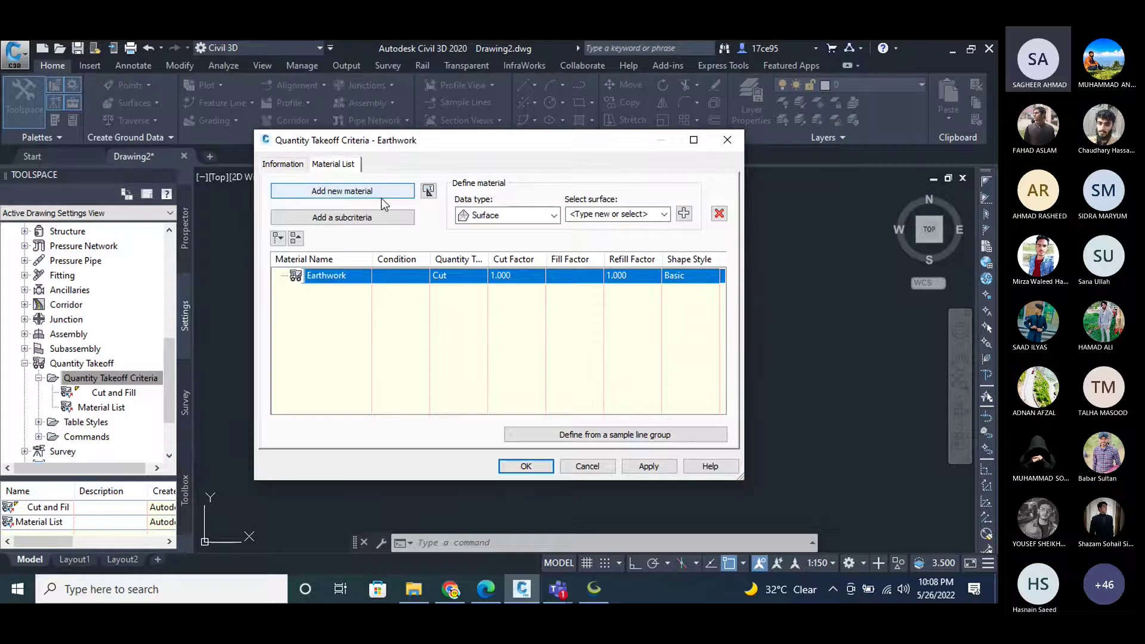
click(382, 198)
click(719, 213)
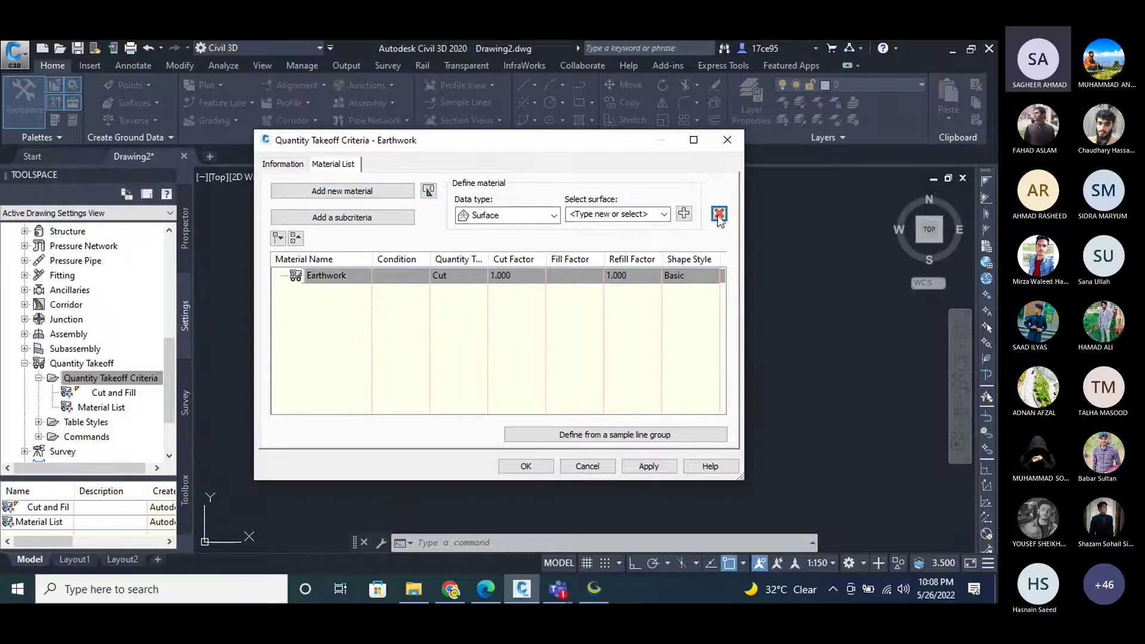
click(443, 274)
click(474, 320)
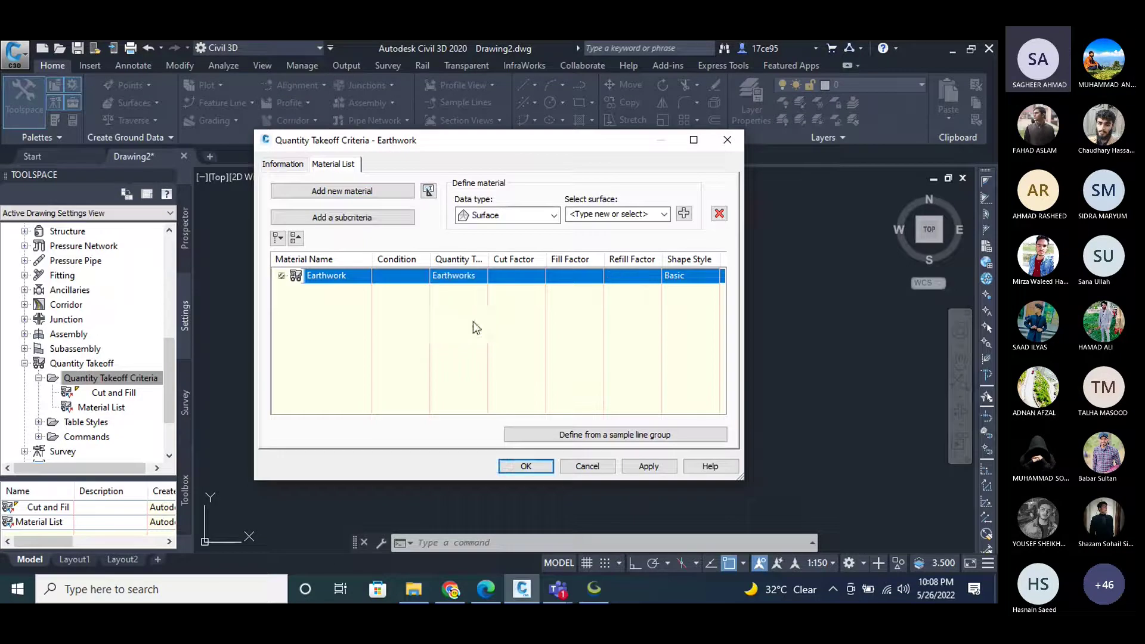
Add the surfaces "Grid from DEM file Project Area Dem" and Corridor Surface to the Earthwork material.
click(552, 216)
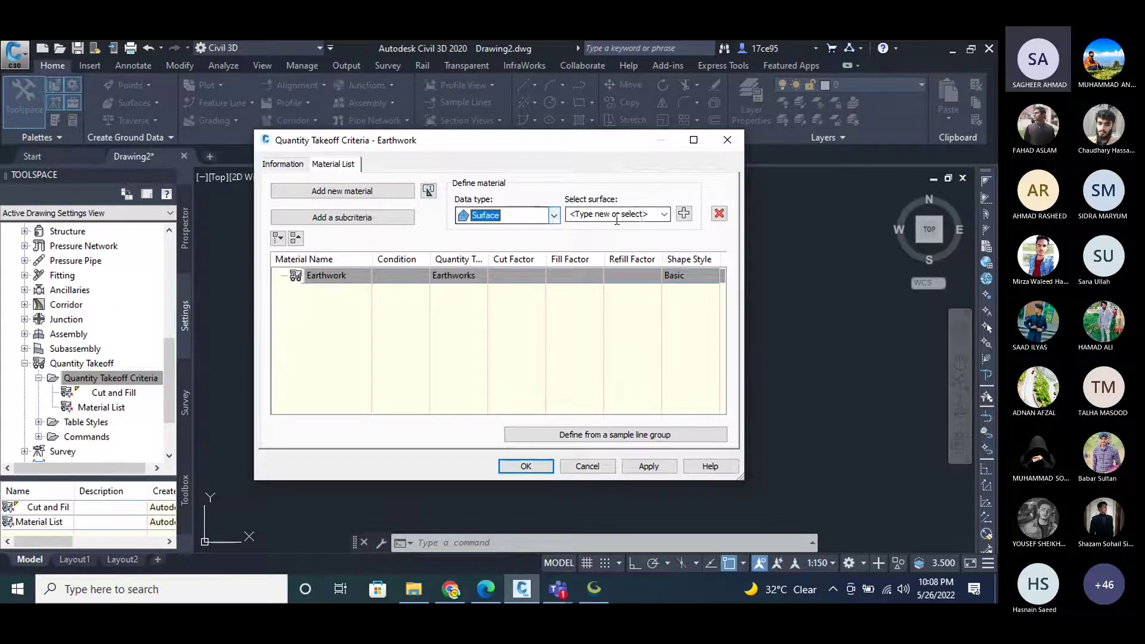
click(664, 214)
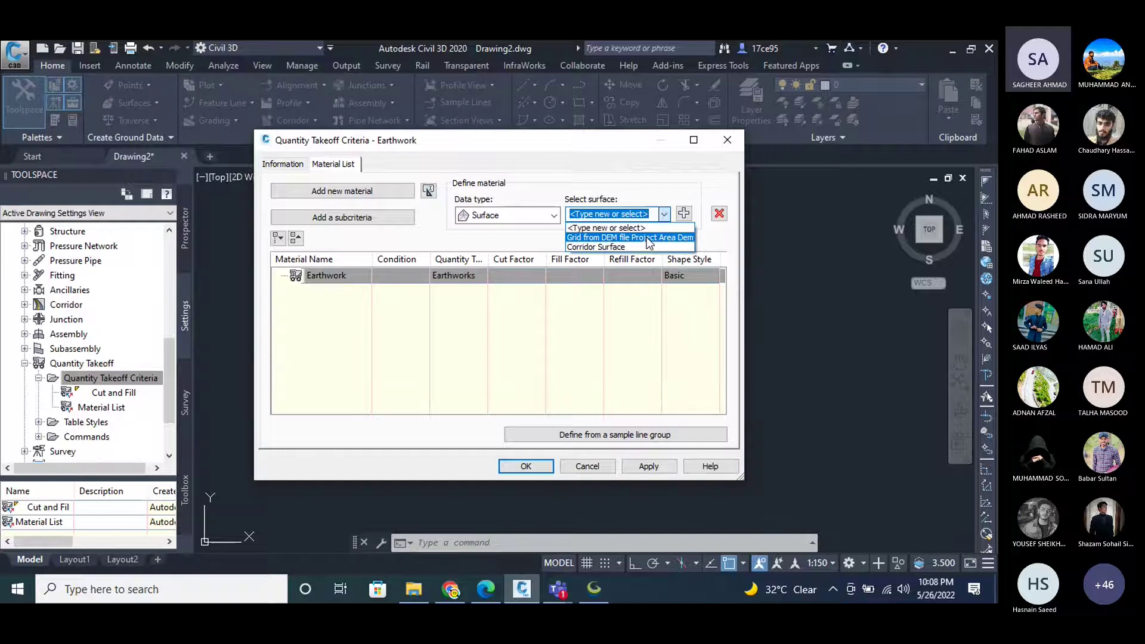
click(649, 237)
click(684, 214)
click(664, 215)
click(597, 246)
click(684, 215)
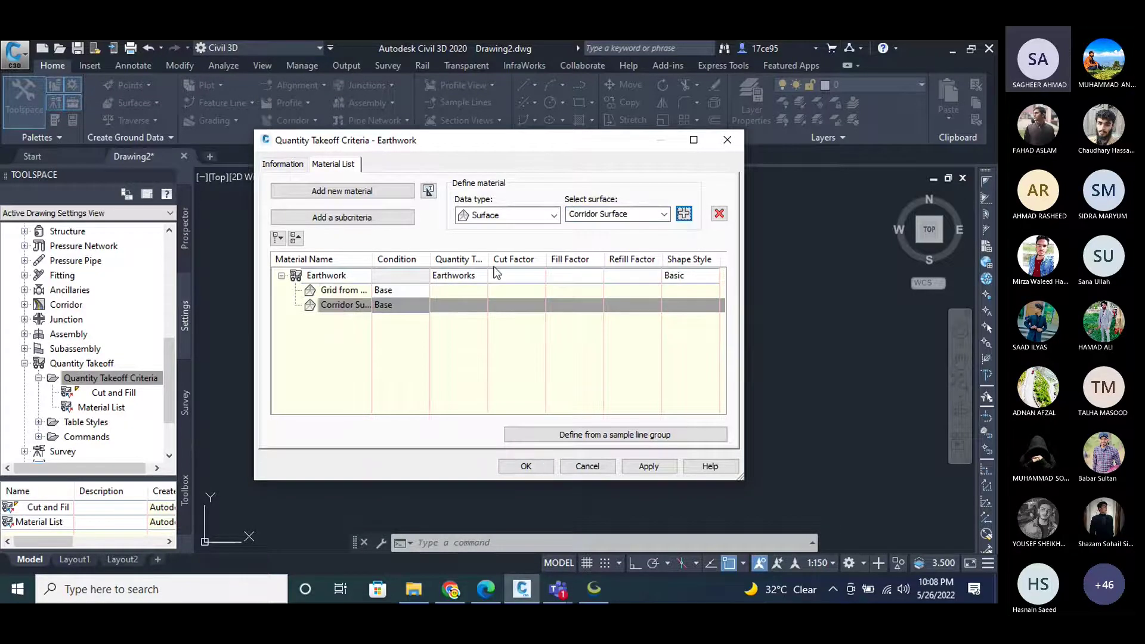
Set the condition of Corridor Surface to Compare, then apply and accept the Earthwork criteria.
click(402, 305)
click(413, 307)
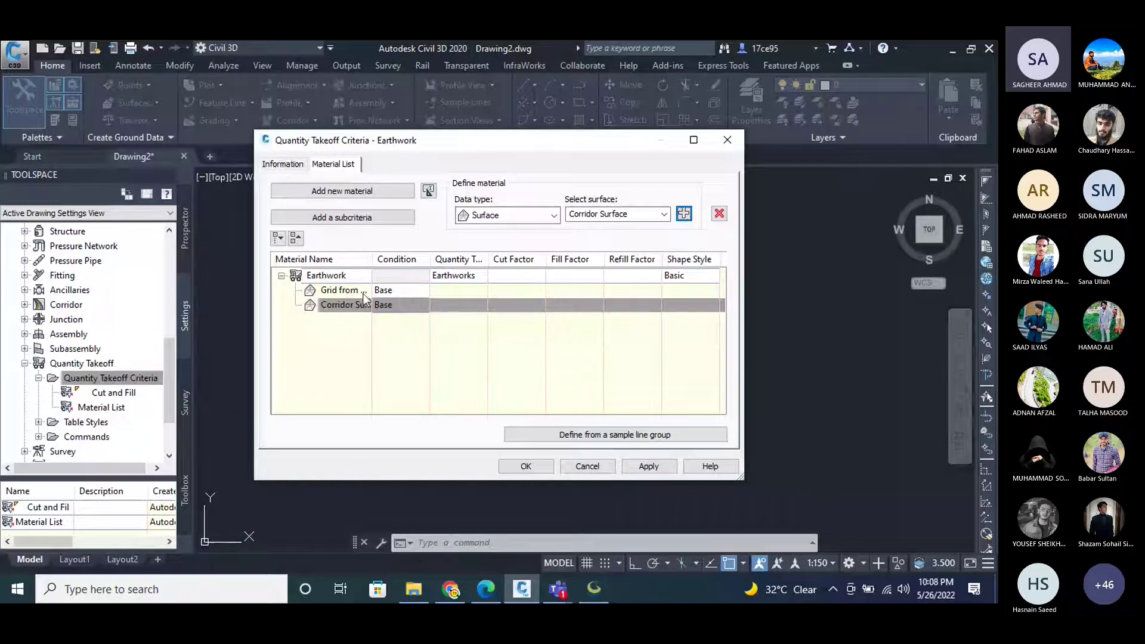
drag(372, 259, 398, 258)
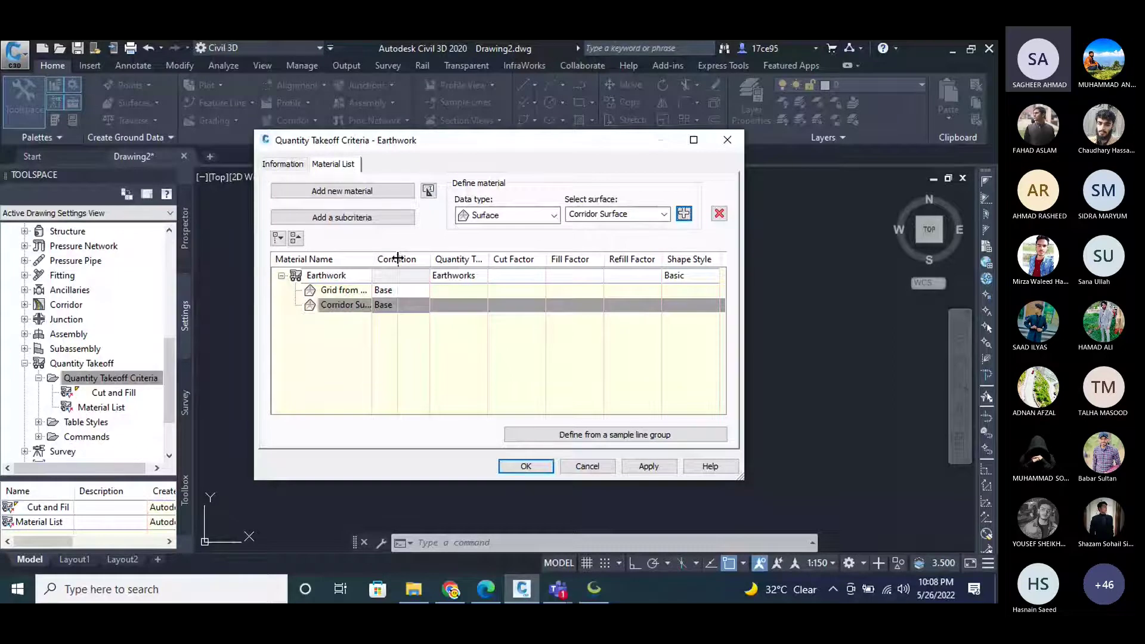
drag(398, 258, 408, 259)
click(449, 307)
click(431, 332)
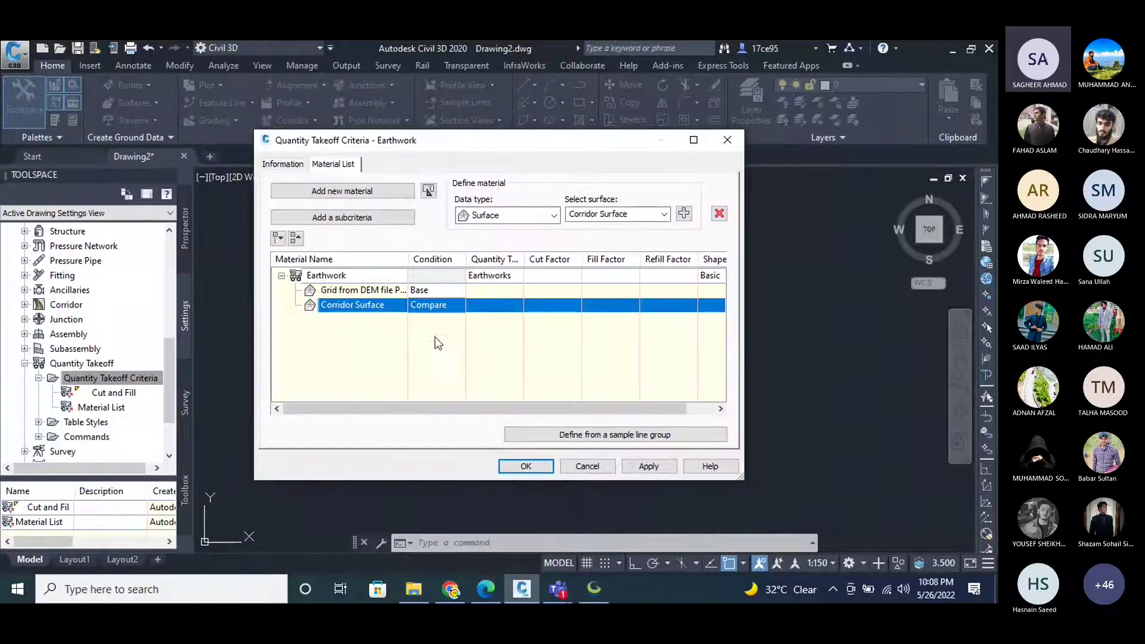
click(649, 466)
click(525, 466)
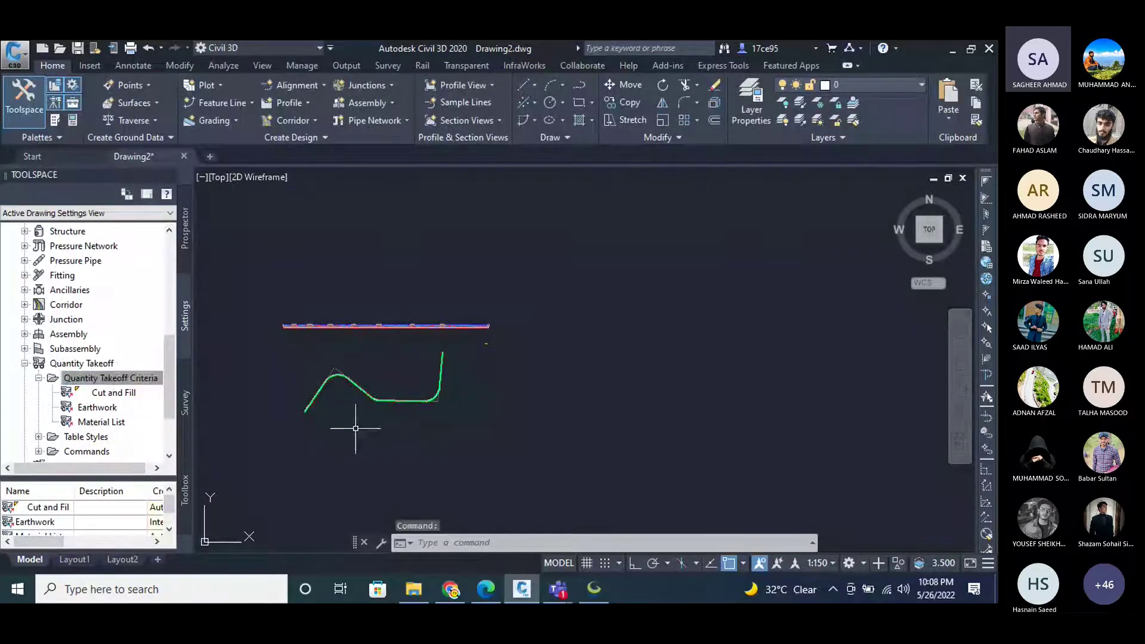
scroll(294, 422, up, 5)
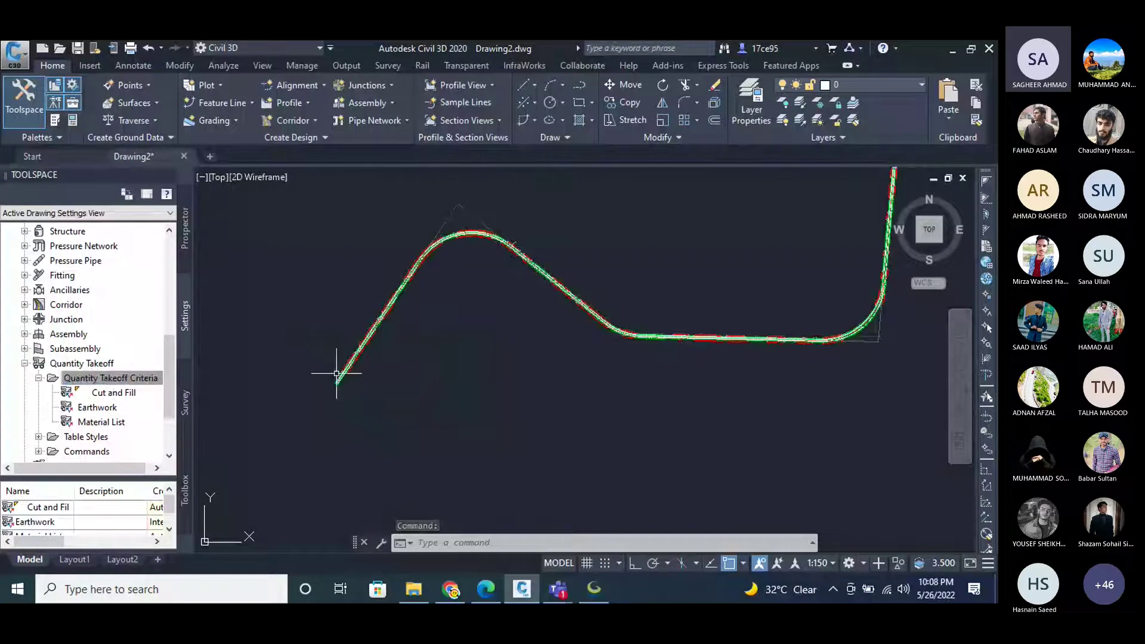
Create a sample line group on Alignment - (Road 1), sampling the DEM terrain, the Road 1 corridor and its corridor surface.
scroll(337, 374, up, 5)
scroll(317, 503, up, 5)
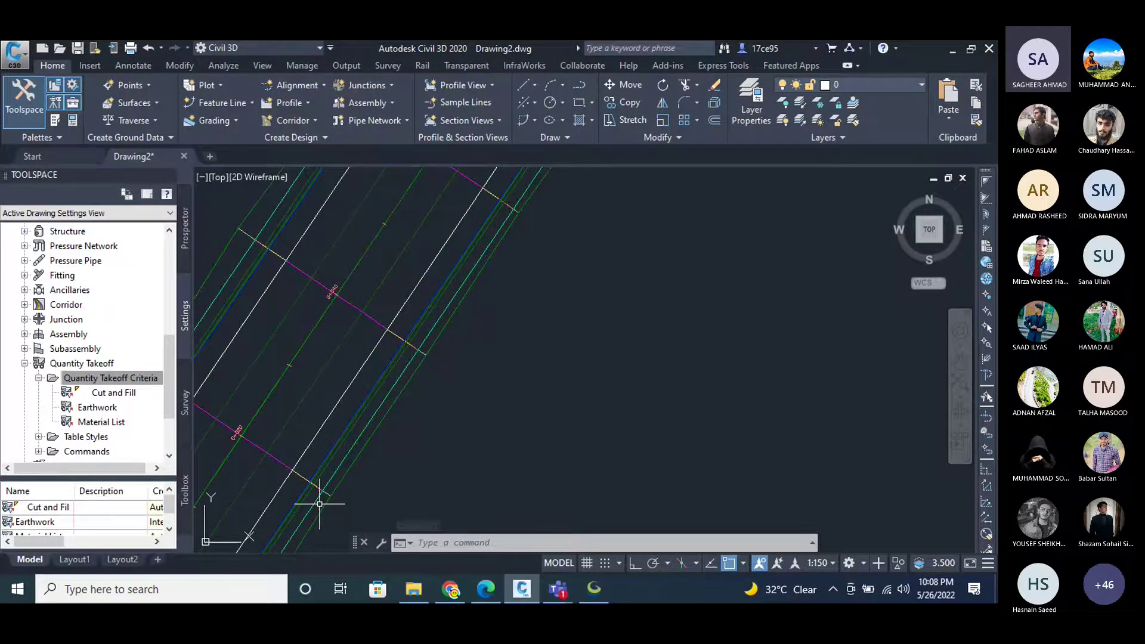
scroll(383, 302, down, 15)
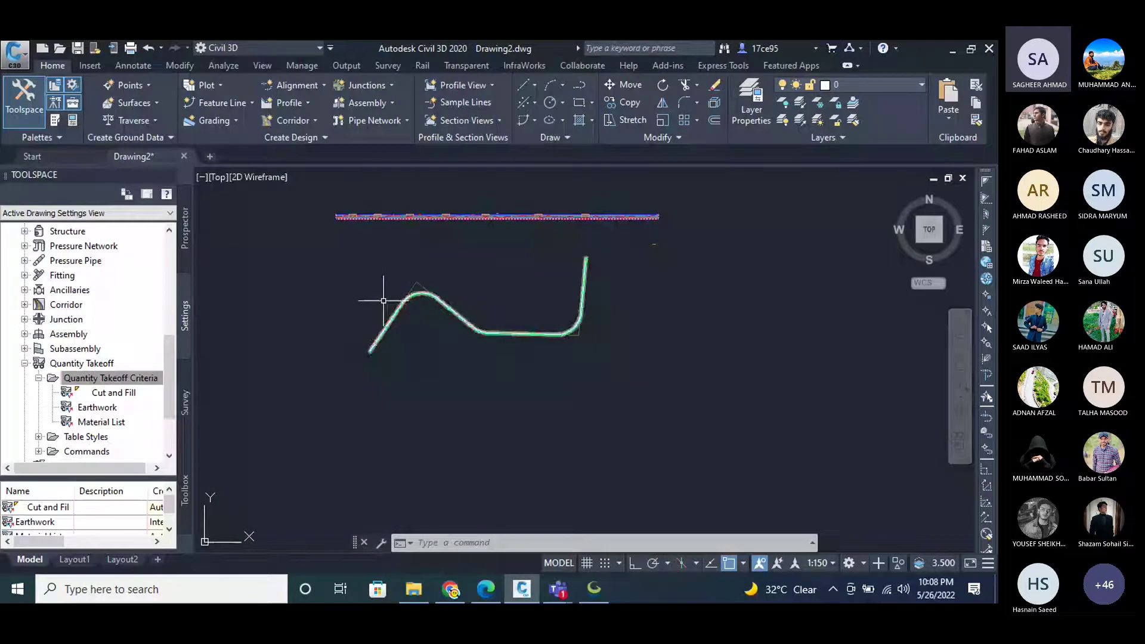
click(474, 102)
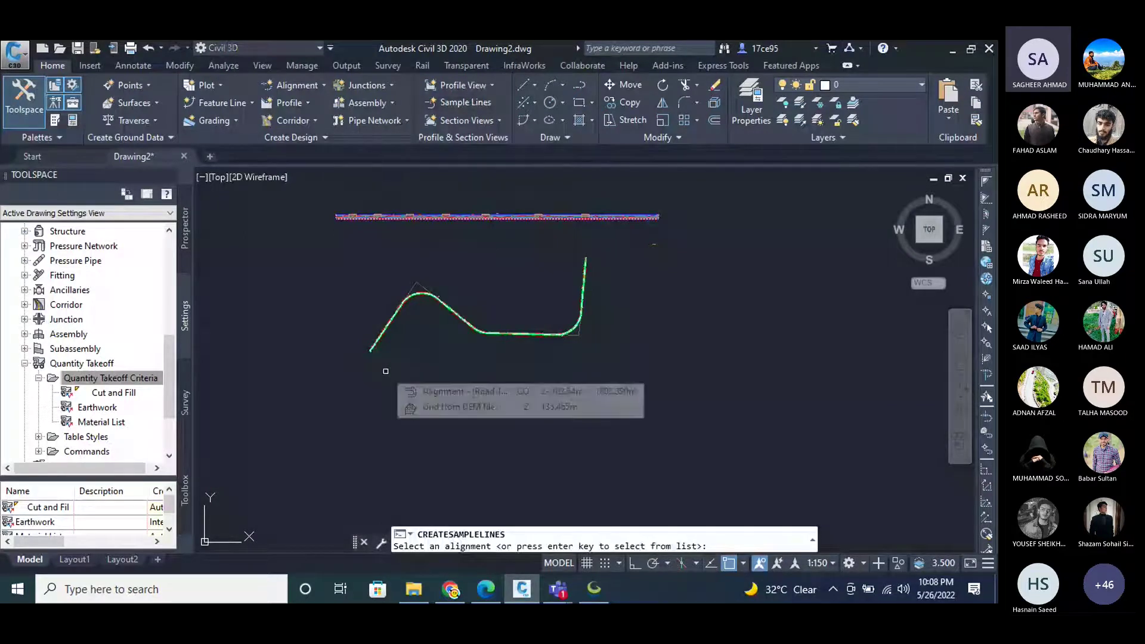
key(Return)
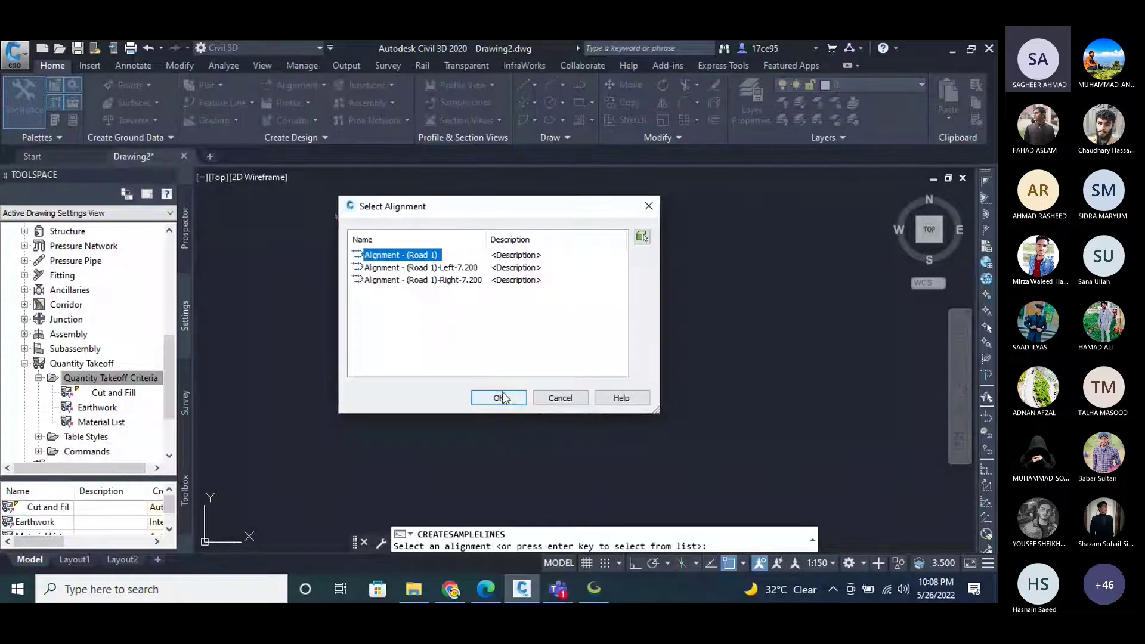
click(500, 397)
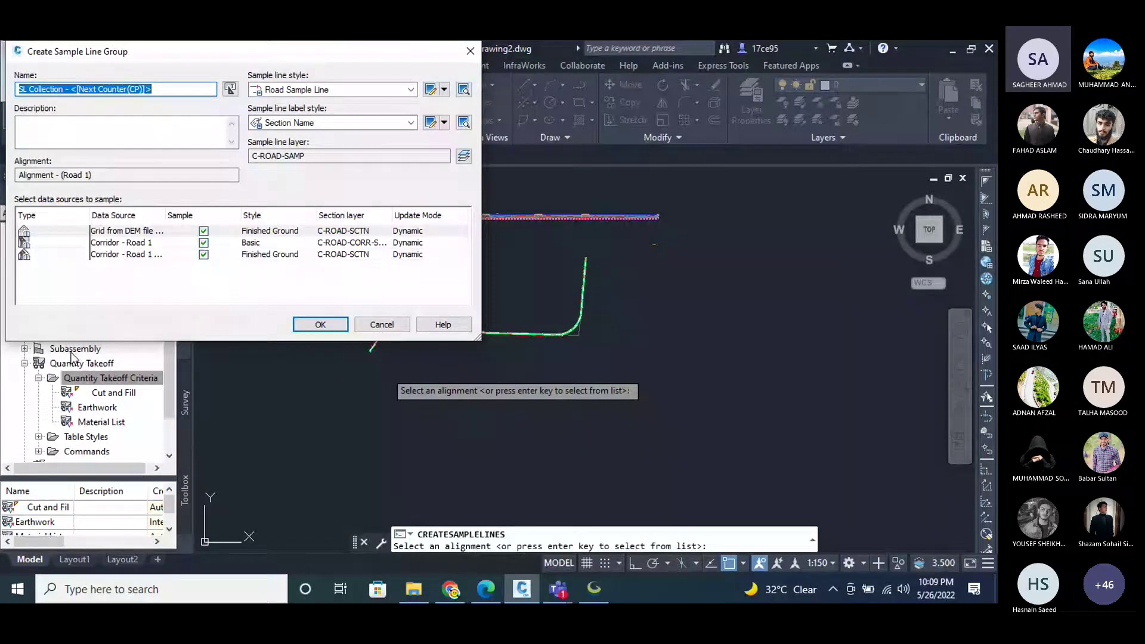
click(321, 324)
Choose to create sample lines by range of chainages and review the chainage range, swath widths and sampling increments.
click(319, 72)
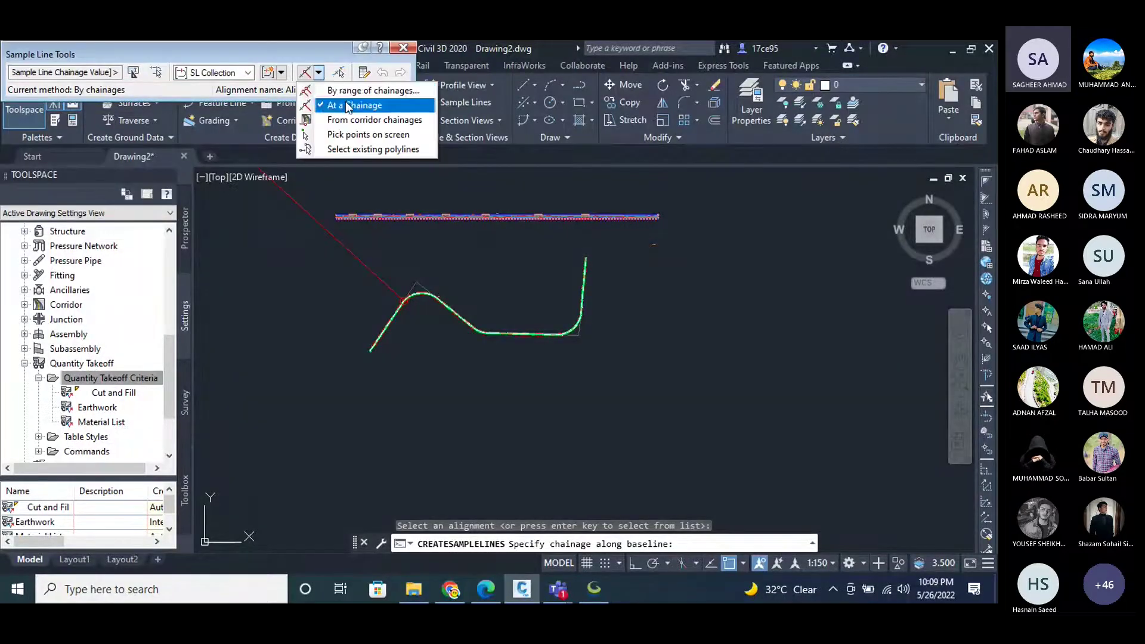
click(358, 92)
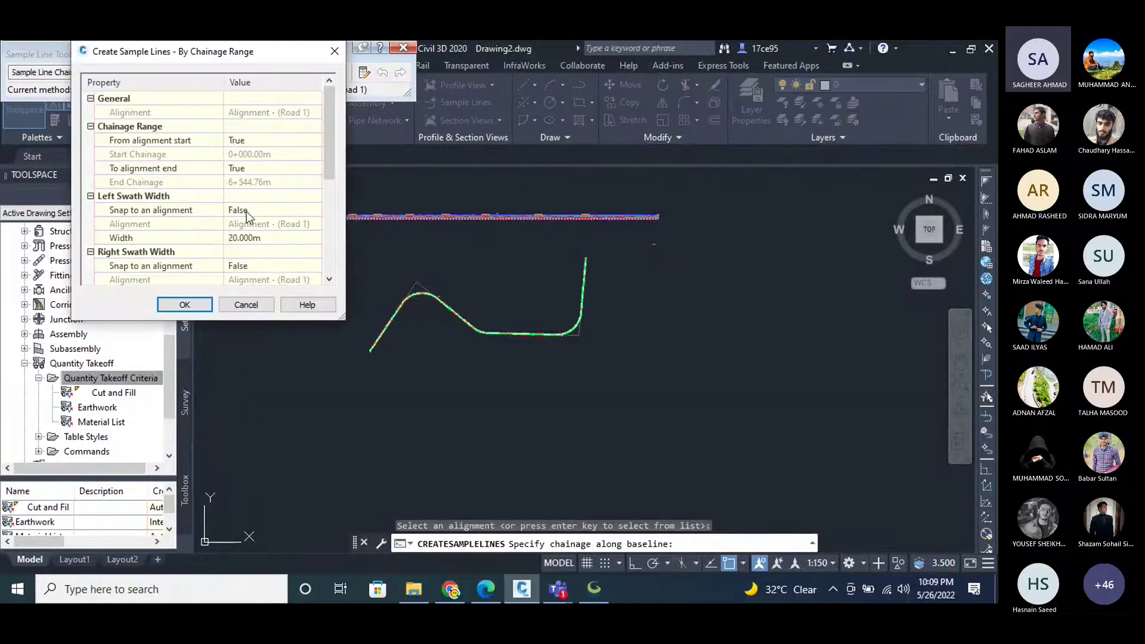
click(273, 240)
click(272, 237)
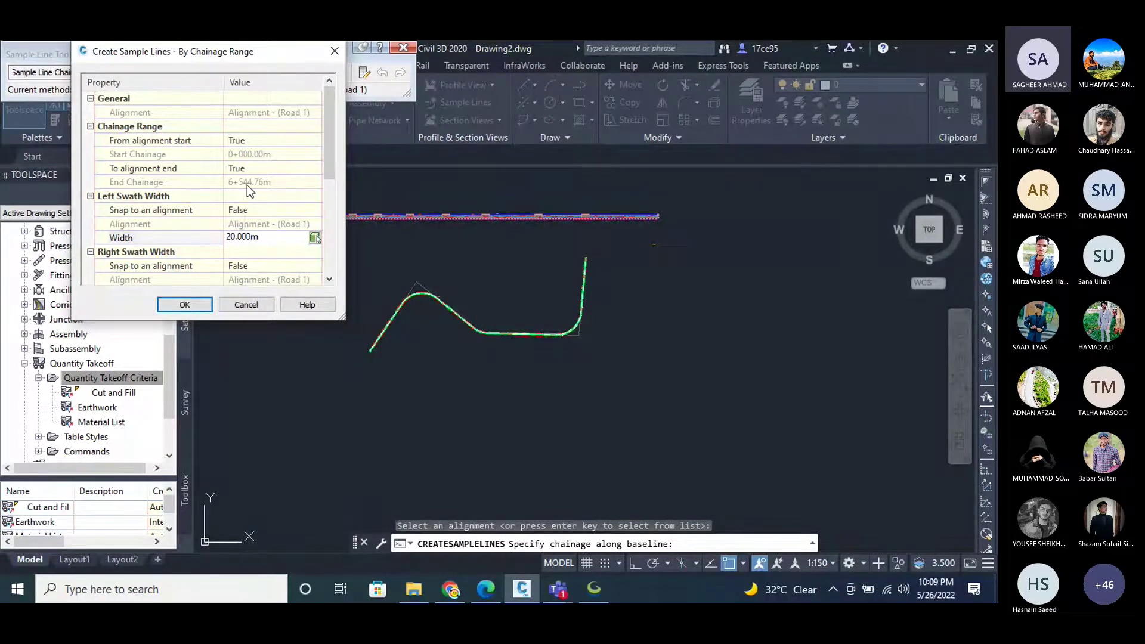
key(ctrl+a)
click(282, 184)
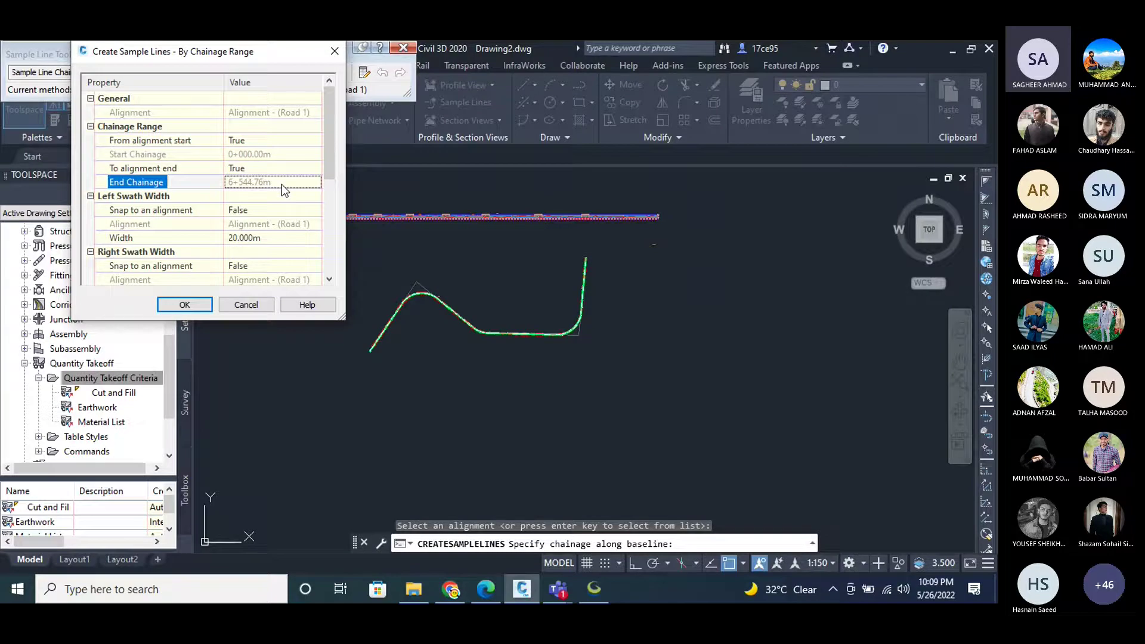
scroll(285, 252, down, 2)
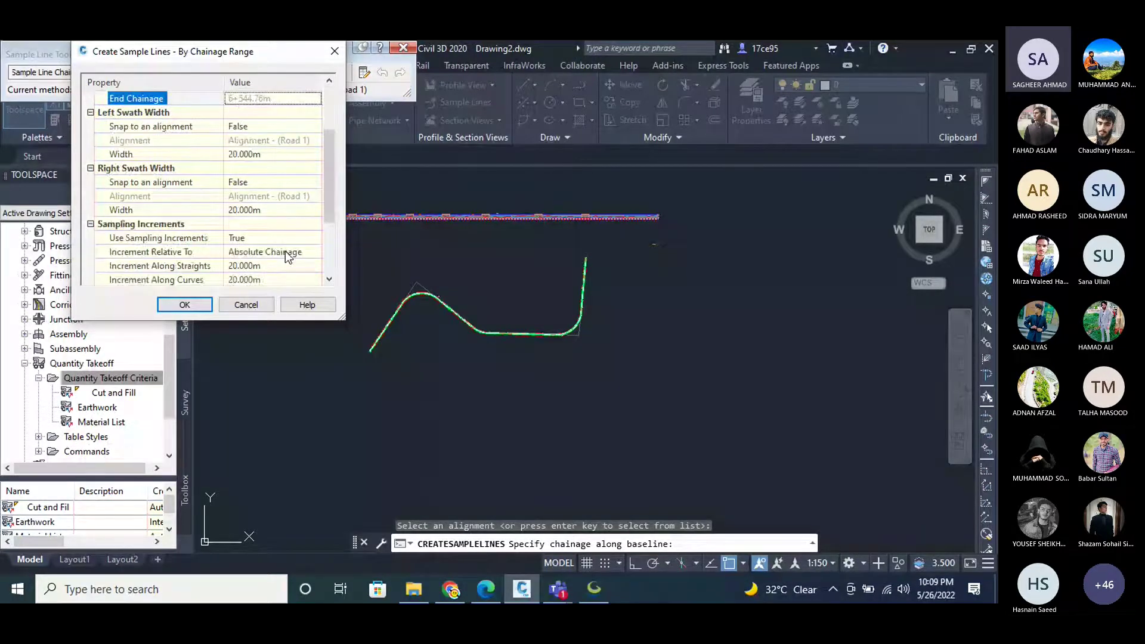
scroll(285, 251, down, 2)
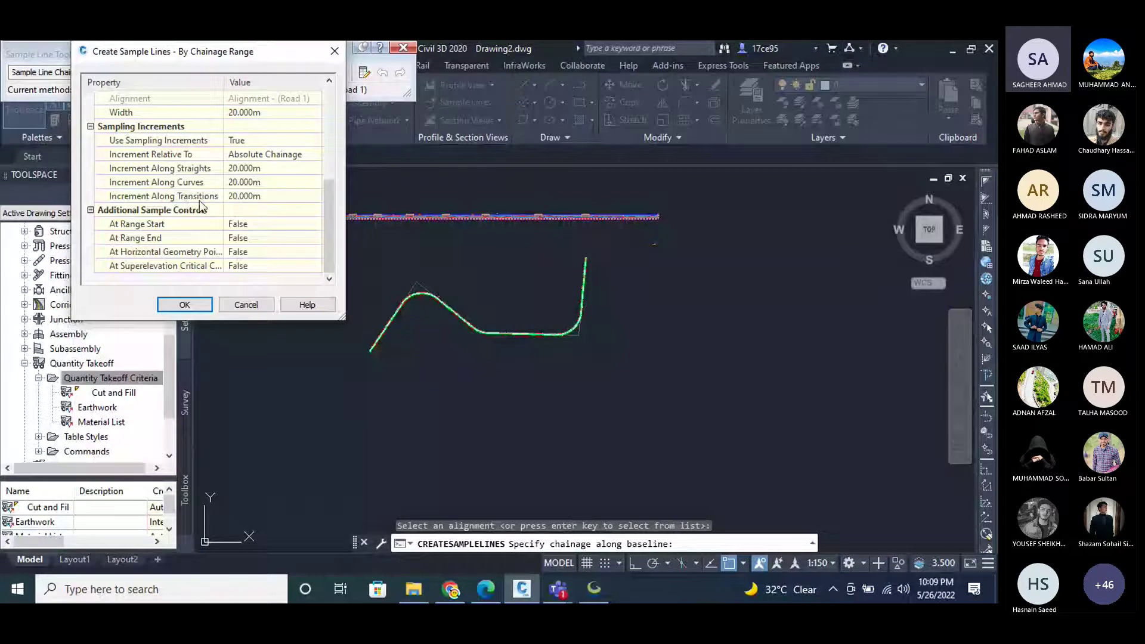
Set the sampling increment along straights to 50 m.
click(256, 169)
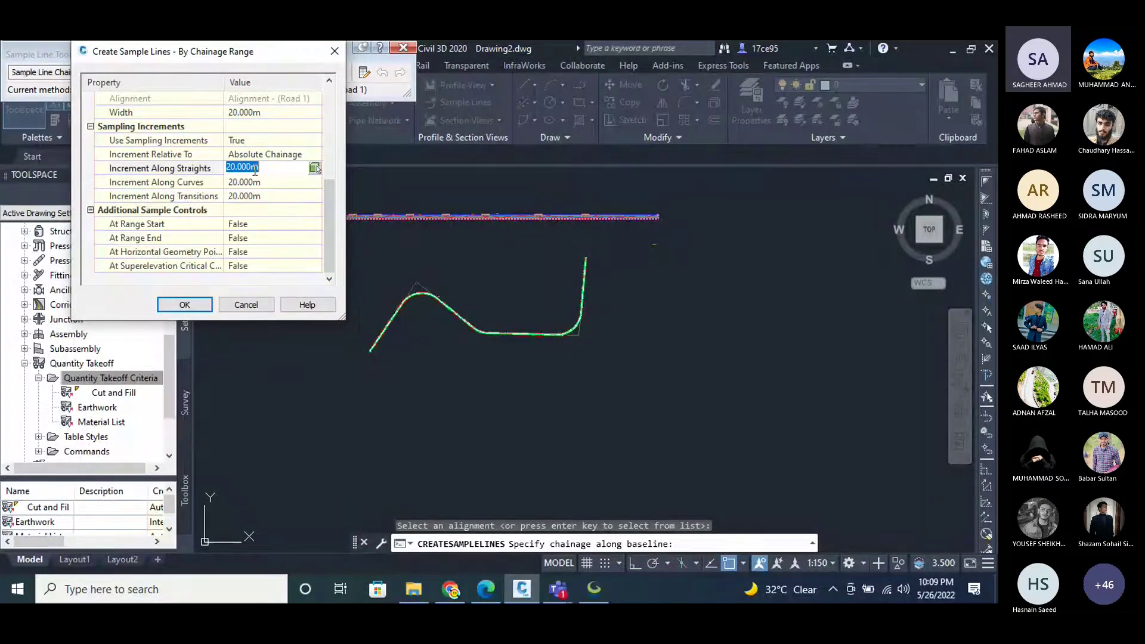
key(End)
key(Left)
key(Left)
key(Left)
key(Left)
key(Left)
key(BackSpace)
key(BackSpace)
text(50)
key(Tab)
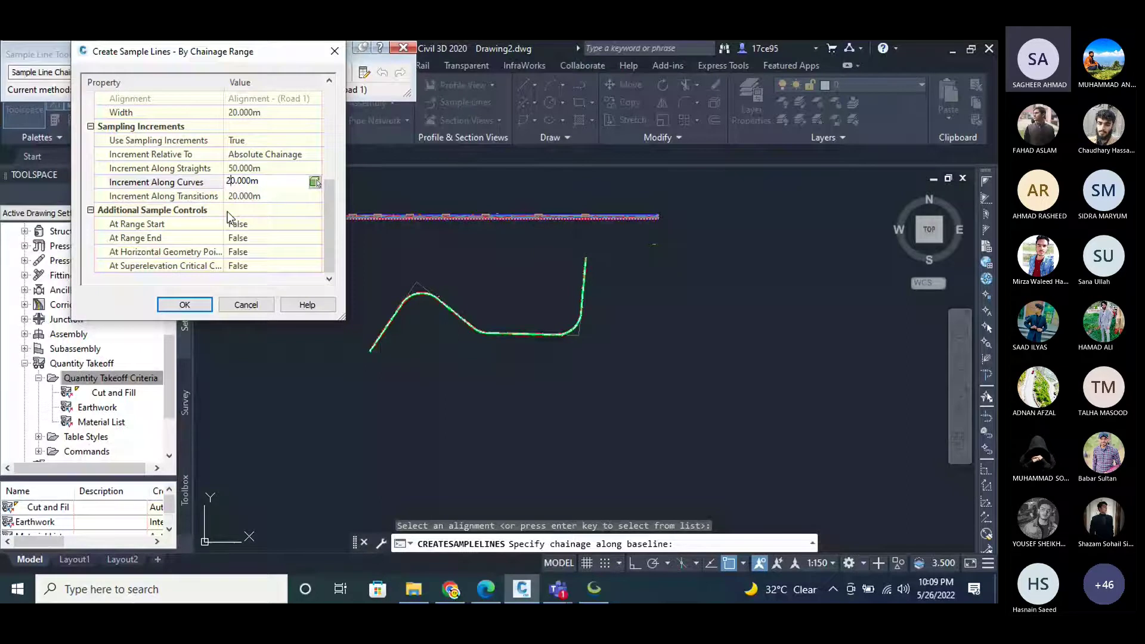
Set the increments along curves and transitions to 50 m, generate the sample lines and end the command.
text(5)
click(232, 199)
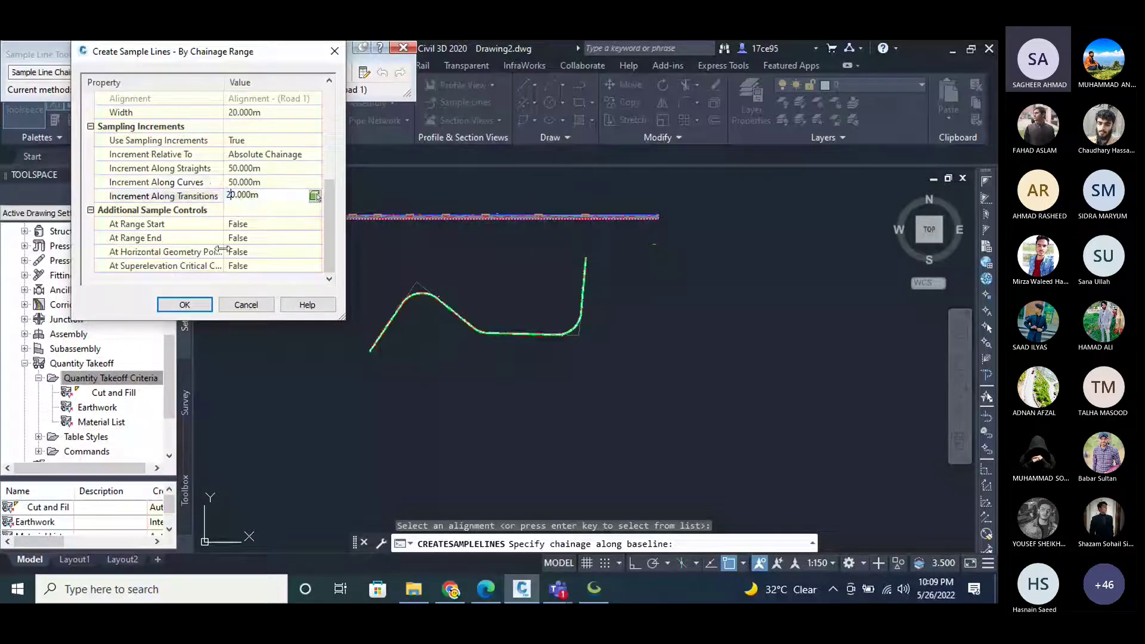
key(BackSpace)
text(5)
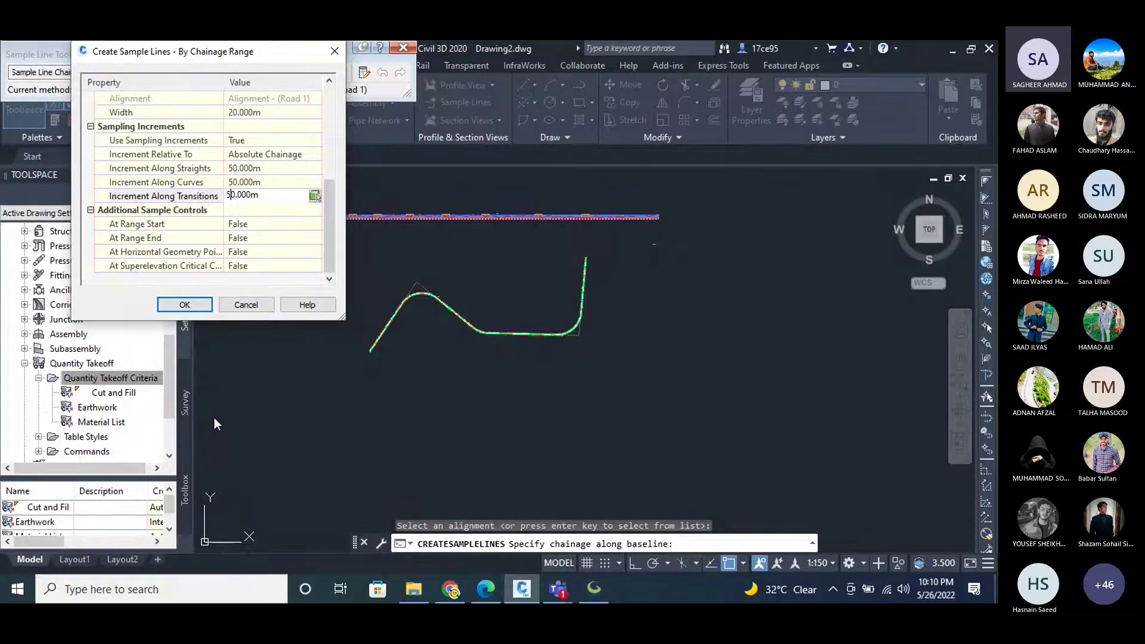
click(184, 305)
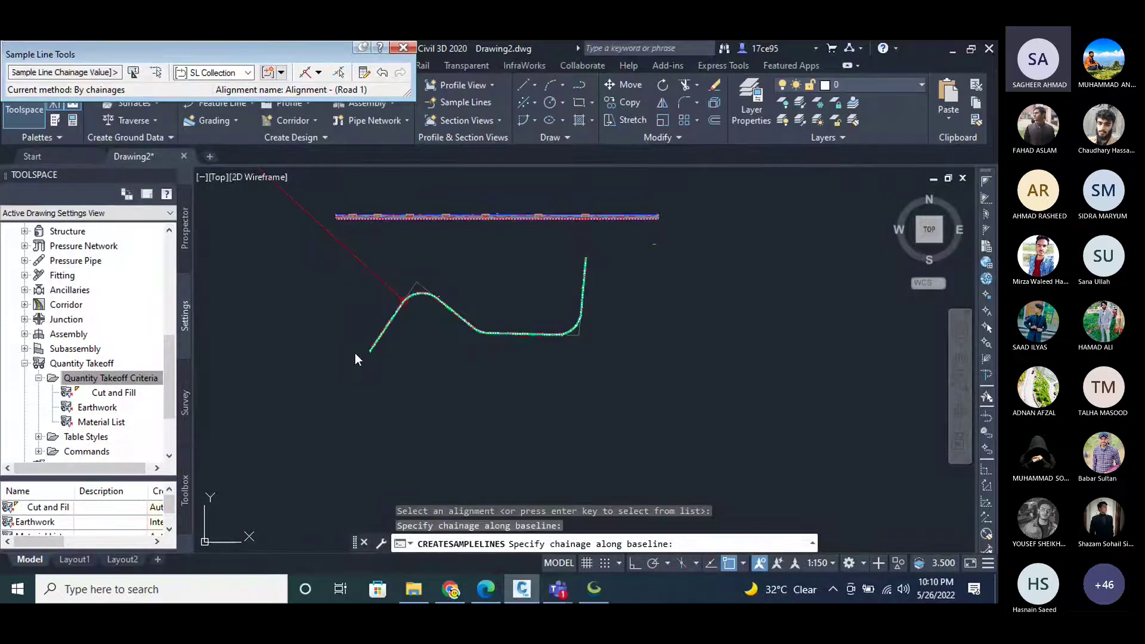
click(334, 302)
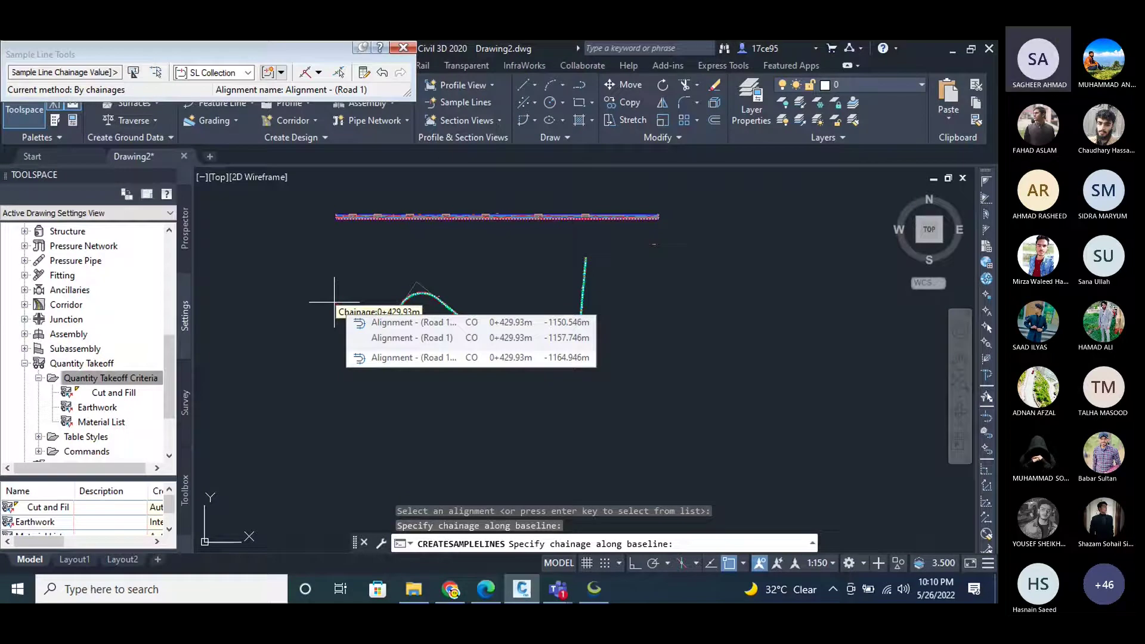
key(Escape)
Examine the sample lines along the Road 1 corridor, checking their spacing, chainage labels and width against the corridor edges.
scroll(375, 358, up, 8)
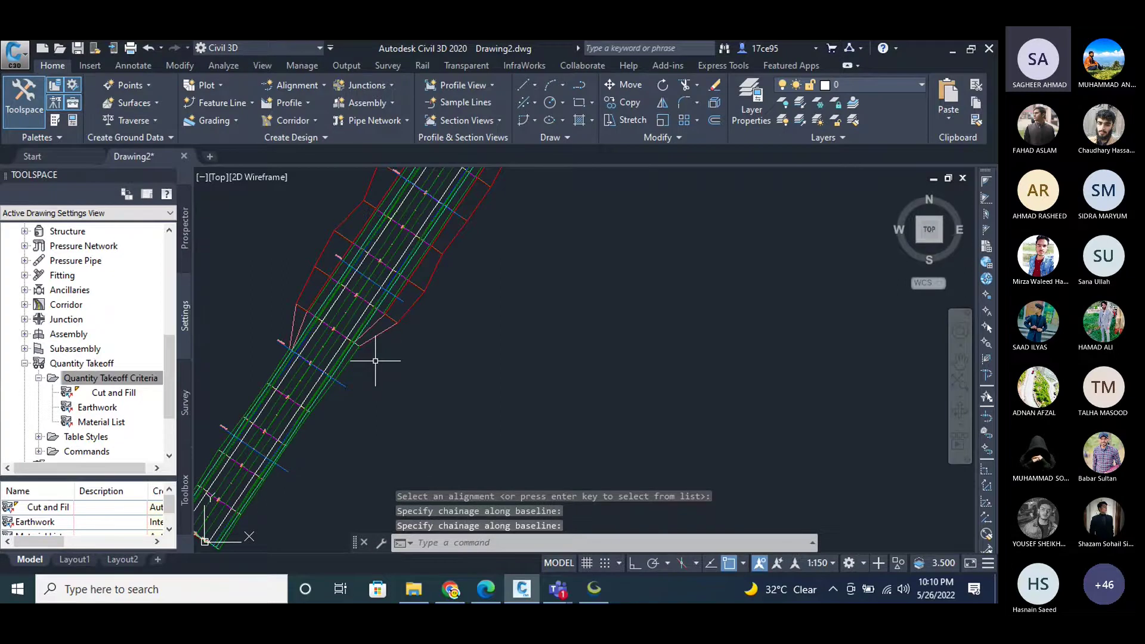
scroll(375, 361, up, 5)
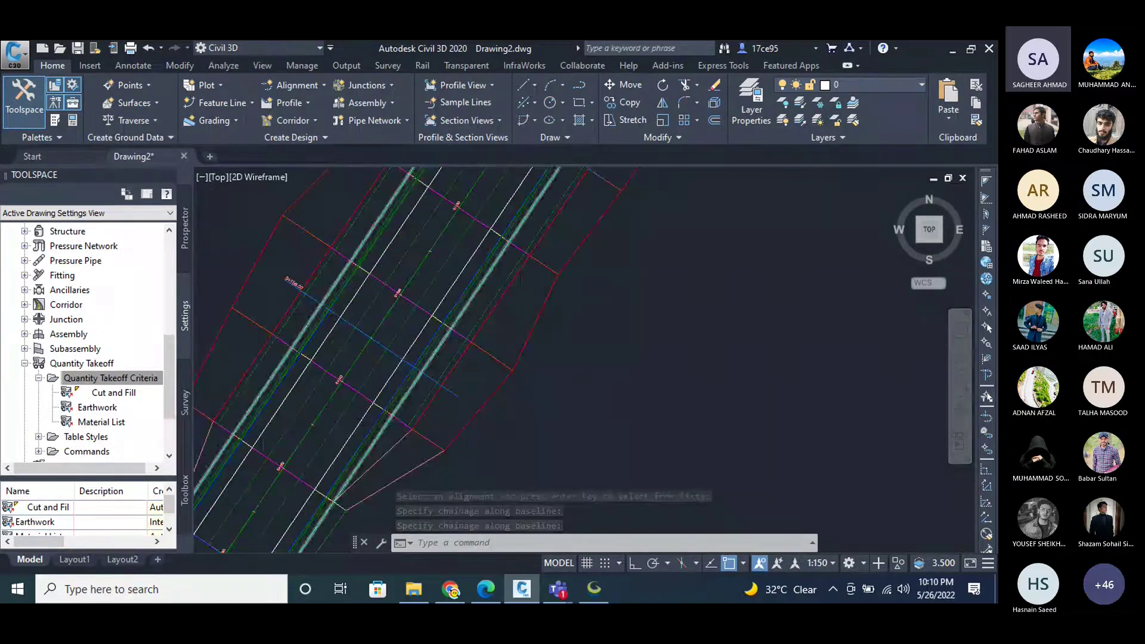
scroll(409, 199, down, 8)
scroll(409, 209, up, 12)
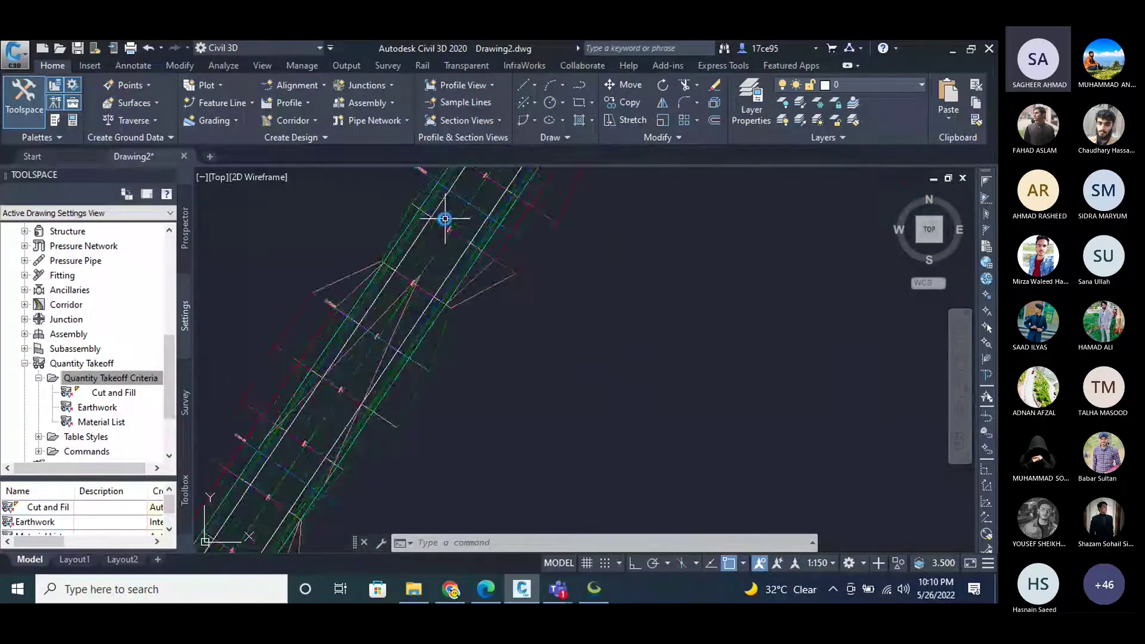
scroll(345, 319, down, 3)
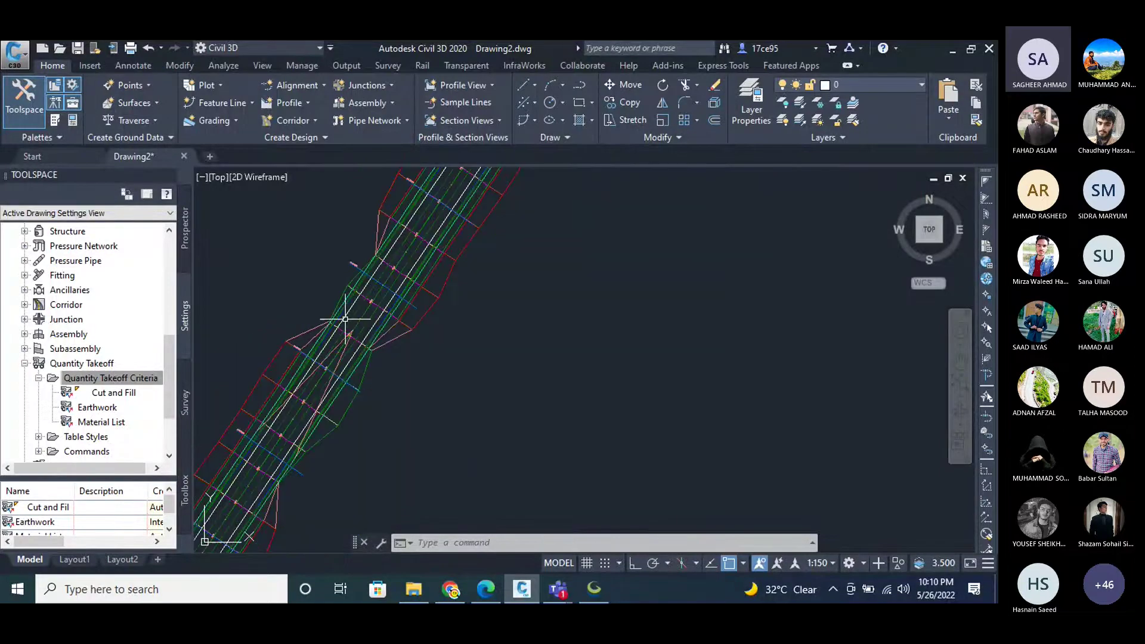
scroll(345, 319, down, 5)
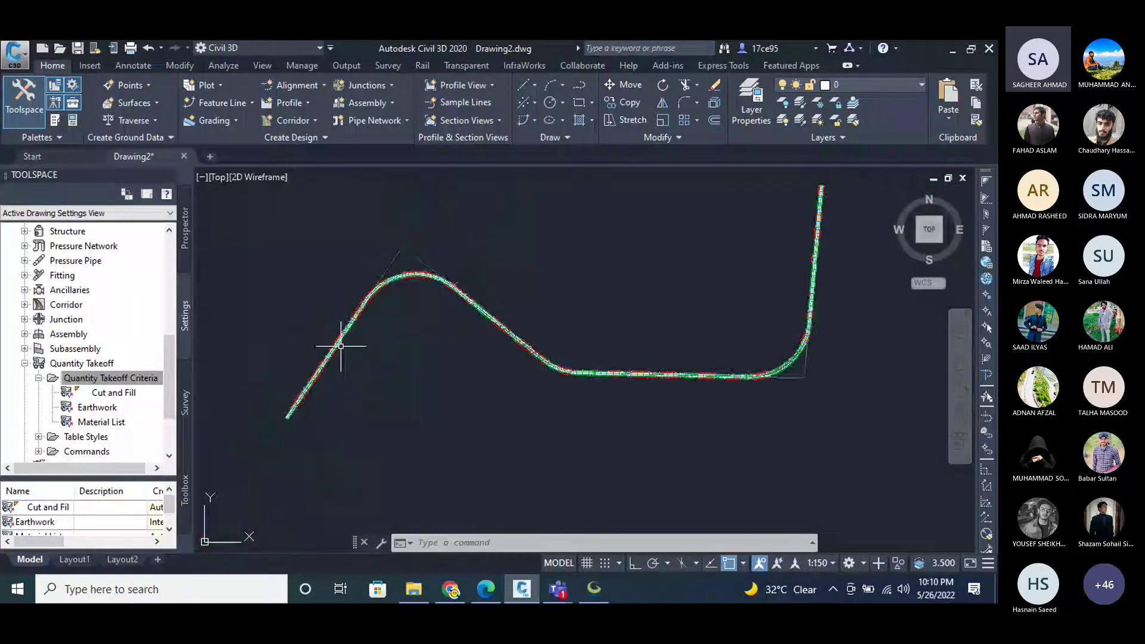
scroll(340, 346, up, 5)
scroll(511, 263, down, 2)
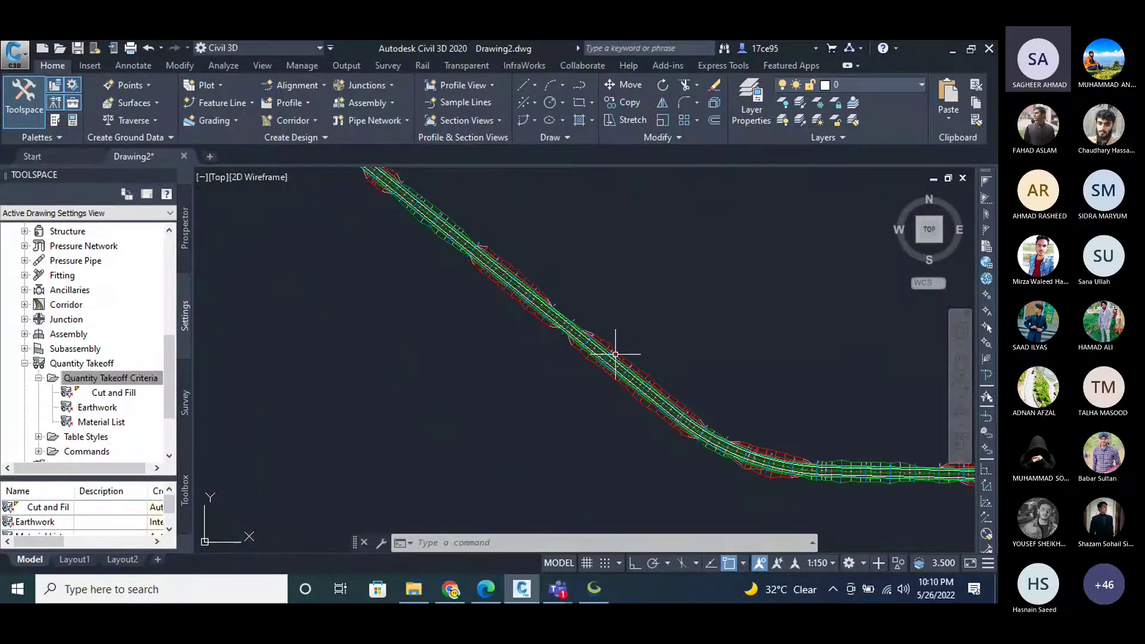
scroll(619, 358, up, 2)
scroll(545, 379, up, 2)
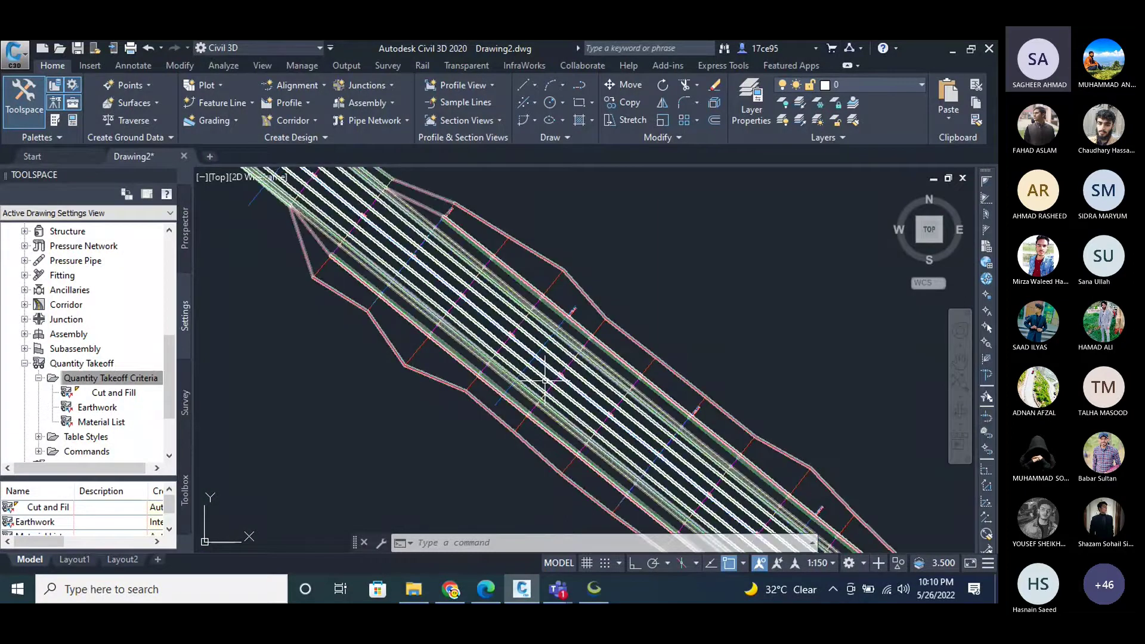
scroll(544, 379, up, 3)
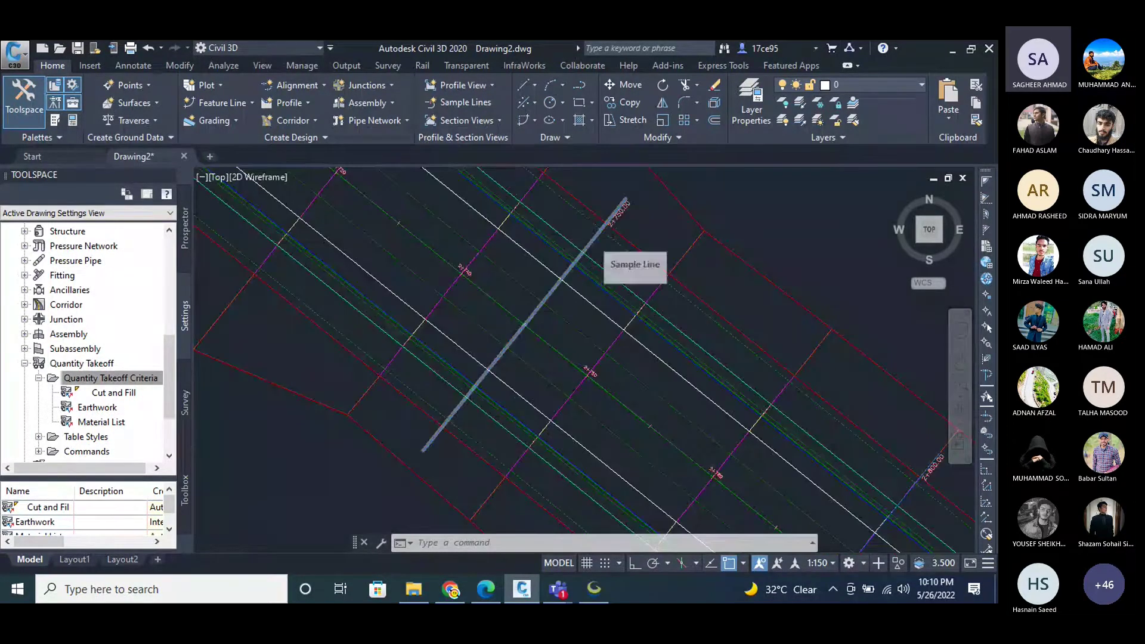
scroll(718, 373, down, 6)
scroll(639, 322, up, 3)
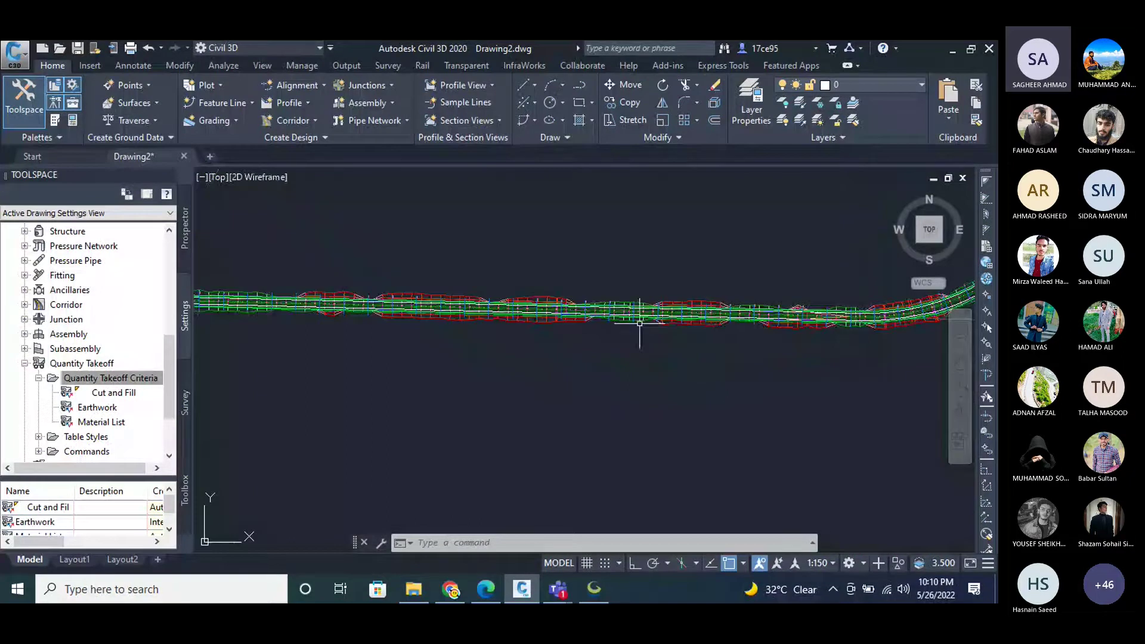
scroll(639, 322, up, 2)
scroll(405, 327, down, 2)
scroll(405, 327, up, 4)
scroll(405, 327, down, 1)
scroll(462, 280, down, 2)
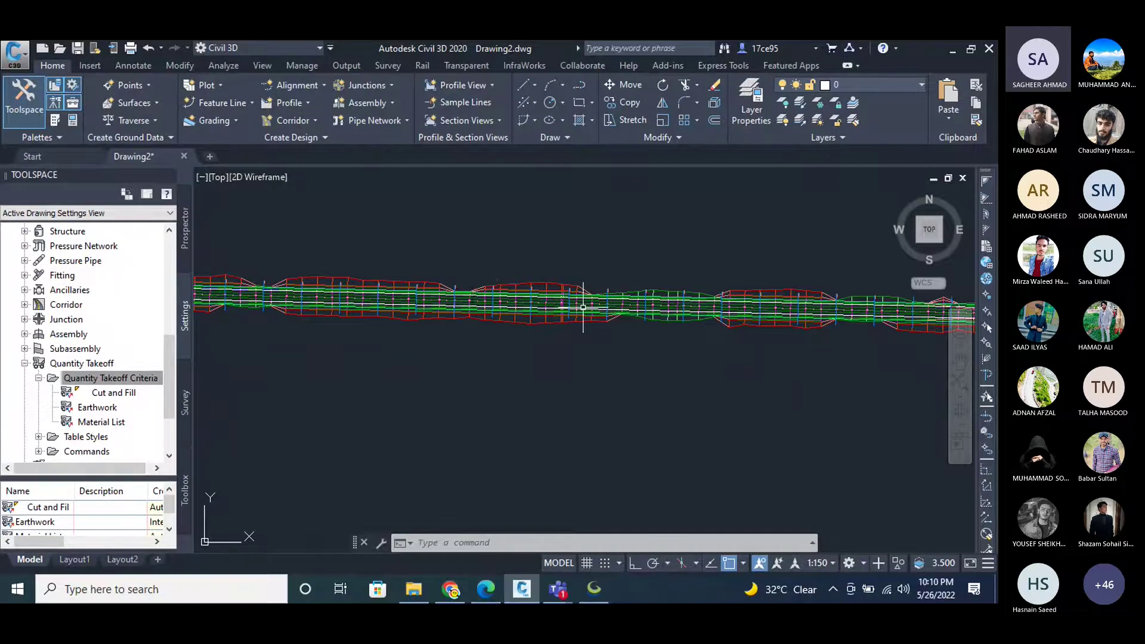
scroll(619, 285, down, 3)
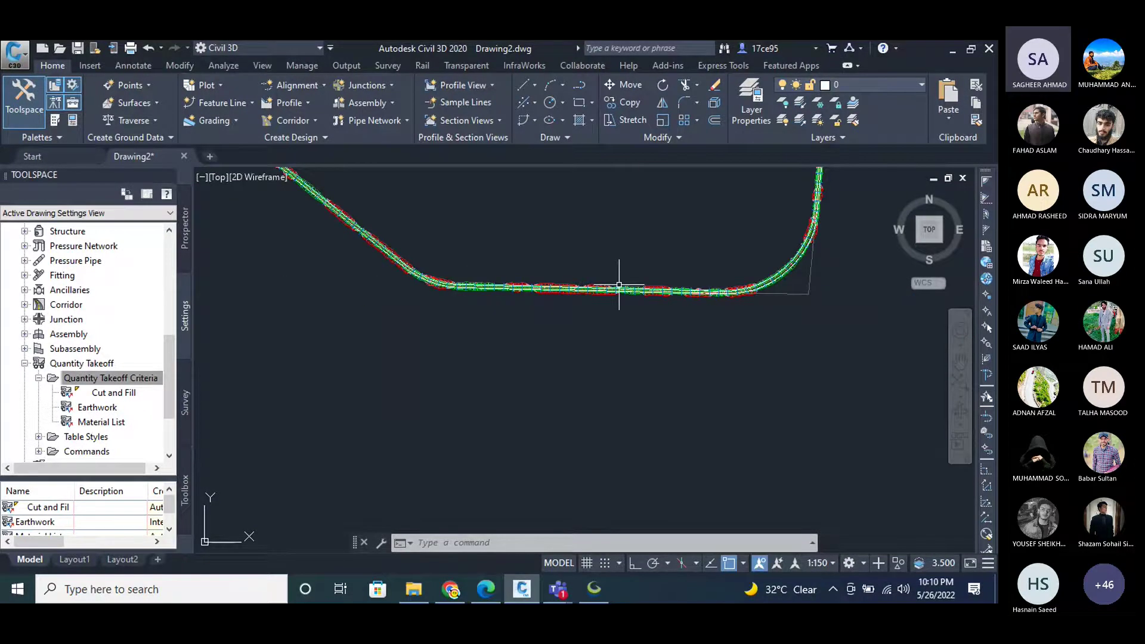
scroll(619, 285, up, 5)
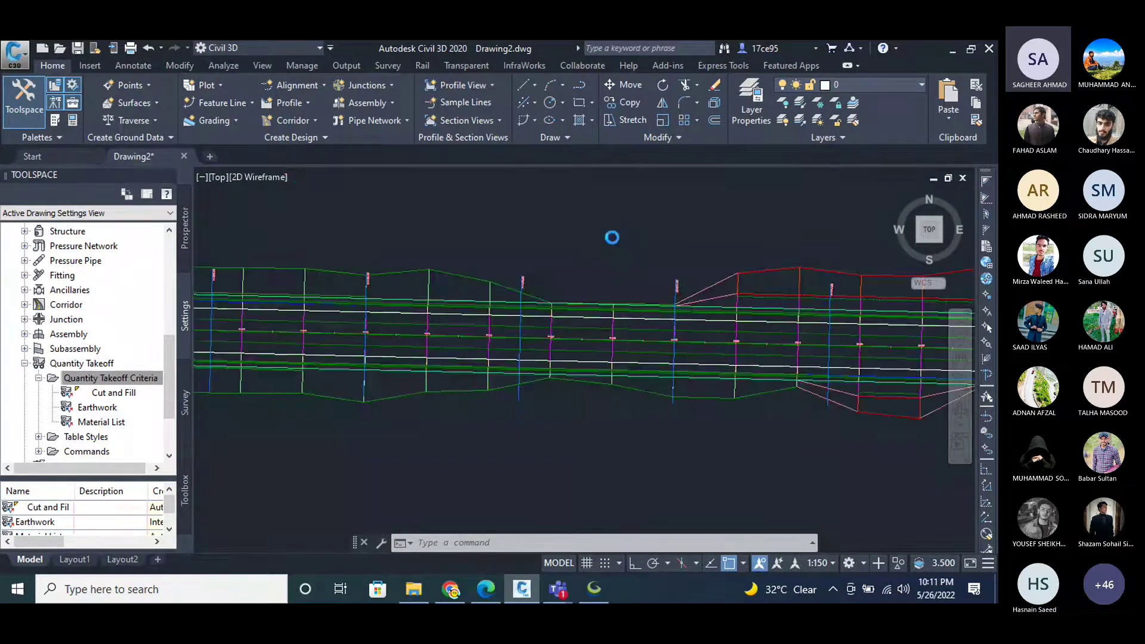
Start creating multiple section views for Alignment - (Road 1) and SL Collection - 1, using draft placement in model space.
click(481, 118)
click(549, 143)
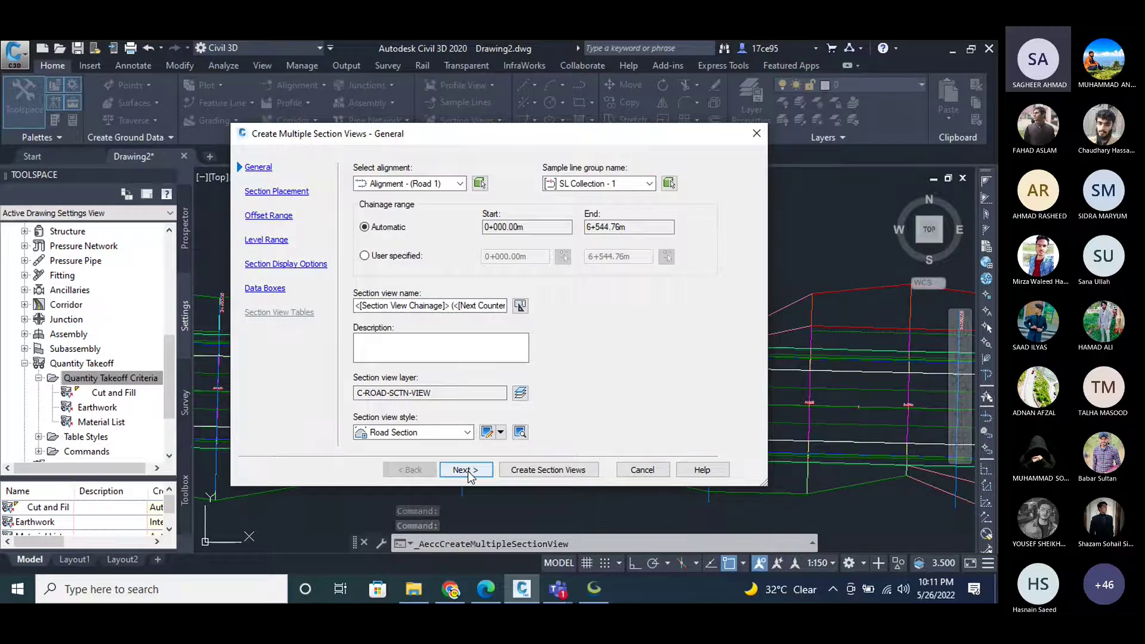
click(464, 470)
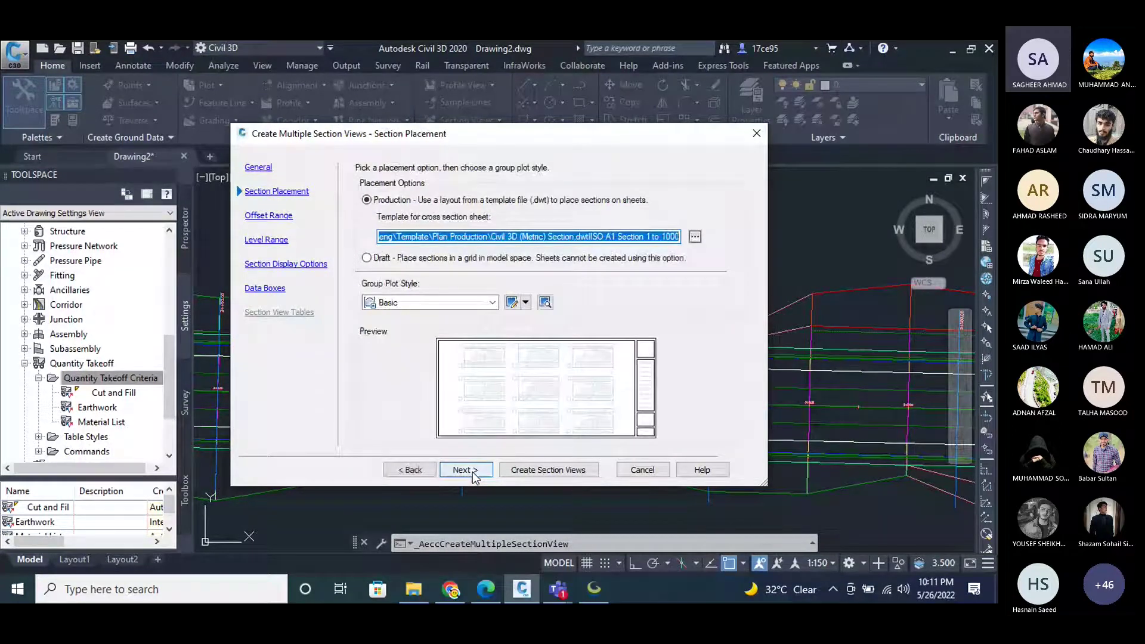
click(399, 258)
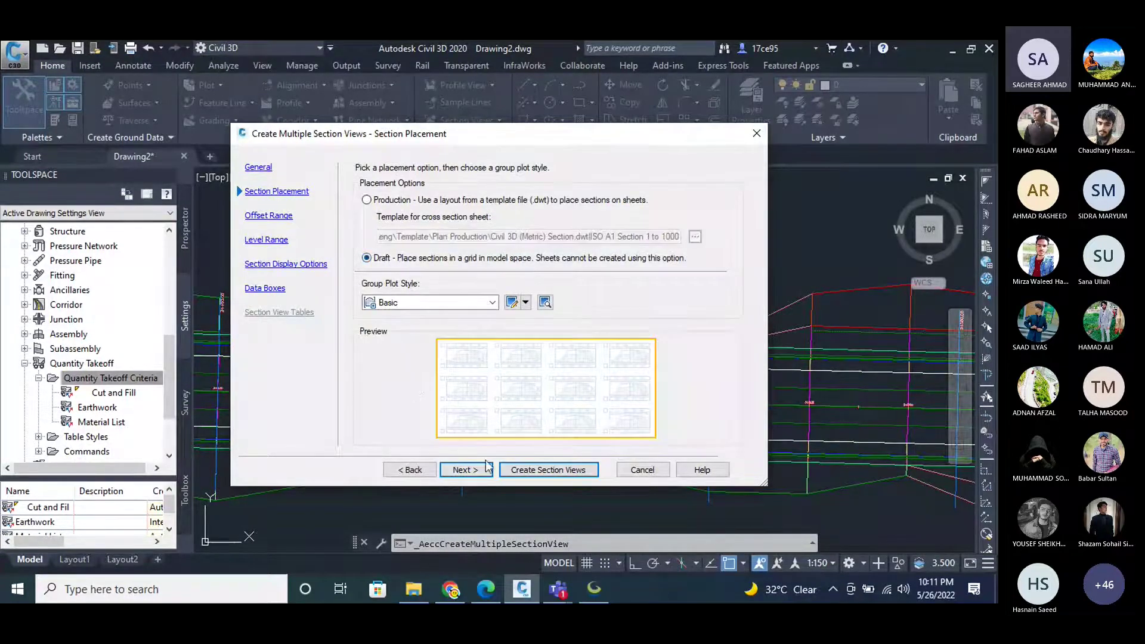
Keep the remaining section view settings and place the section views in the empty area below the road alignment.
click(473, 471)
click(471, 470)
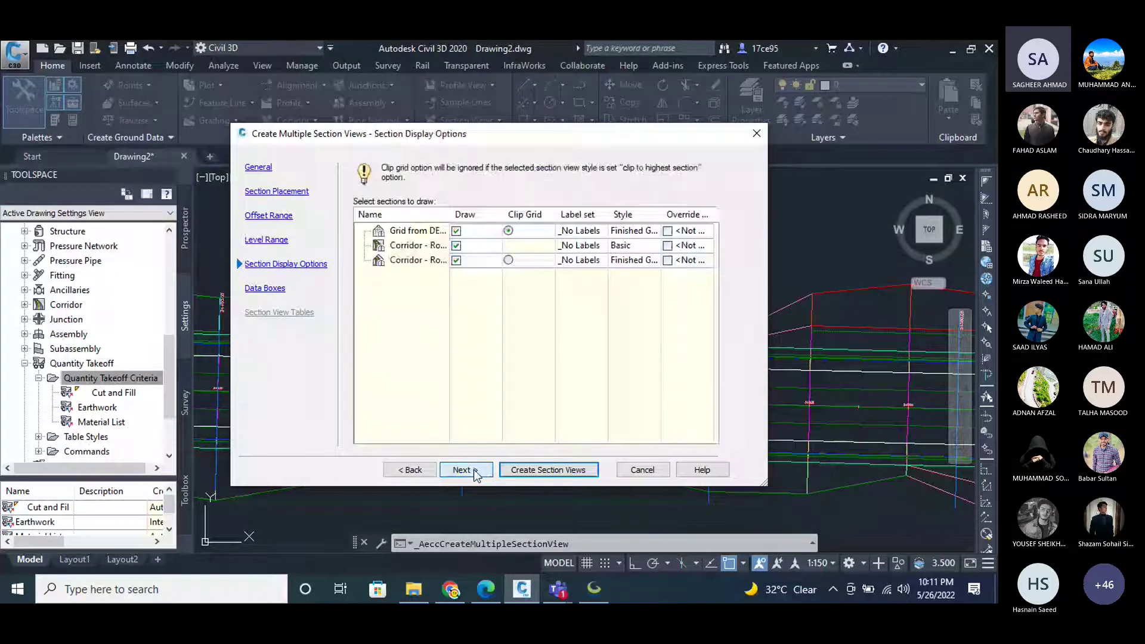
click(472, 471)
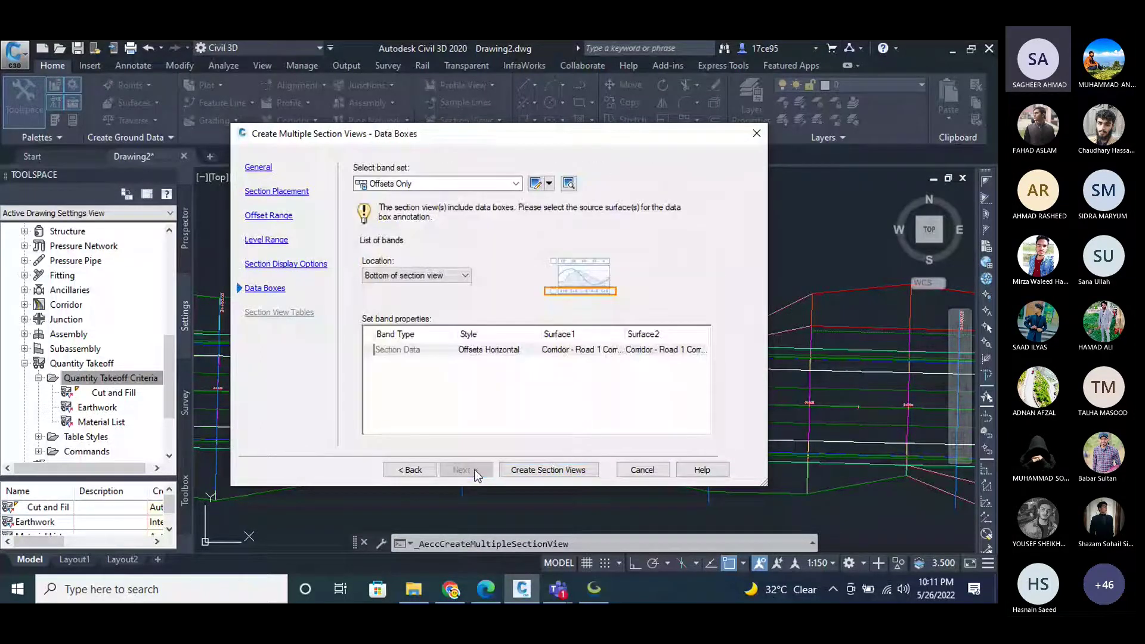
click(557, 471)
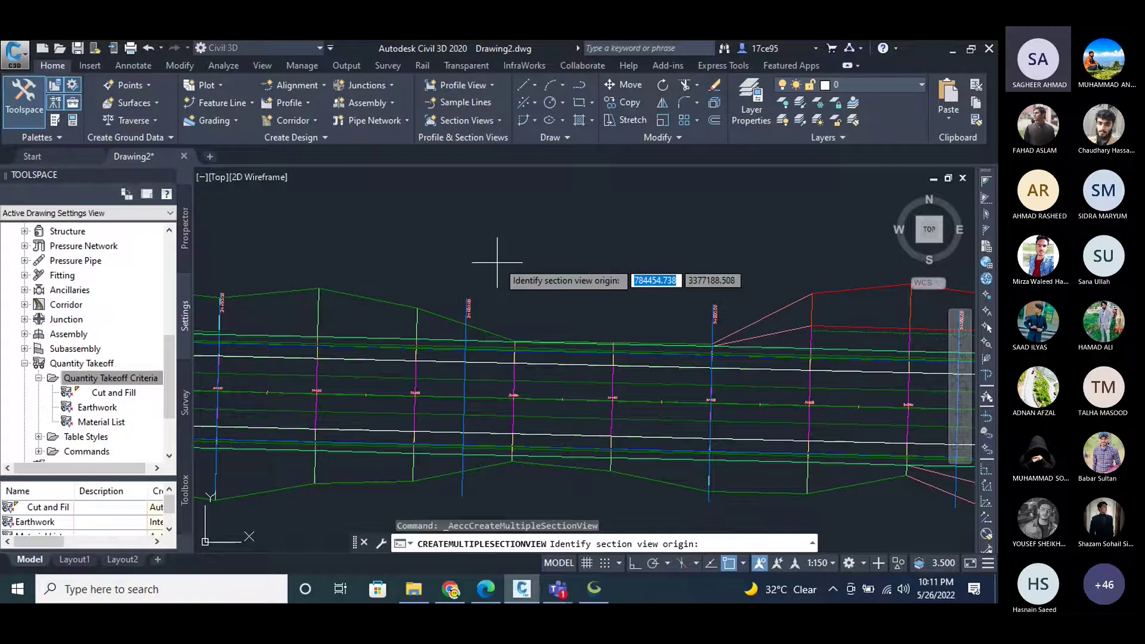
scroll(582, 312, down, 5)
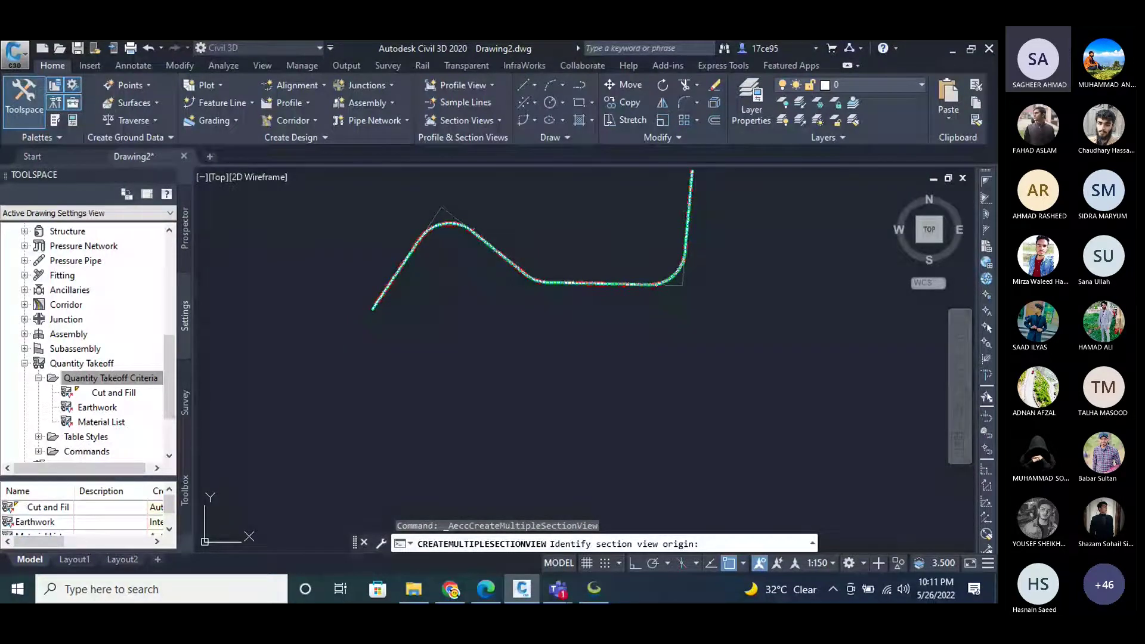
click(456, 394)
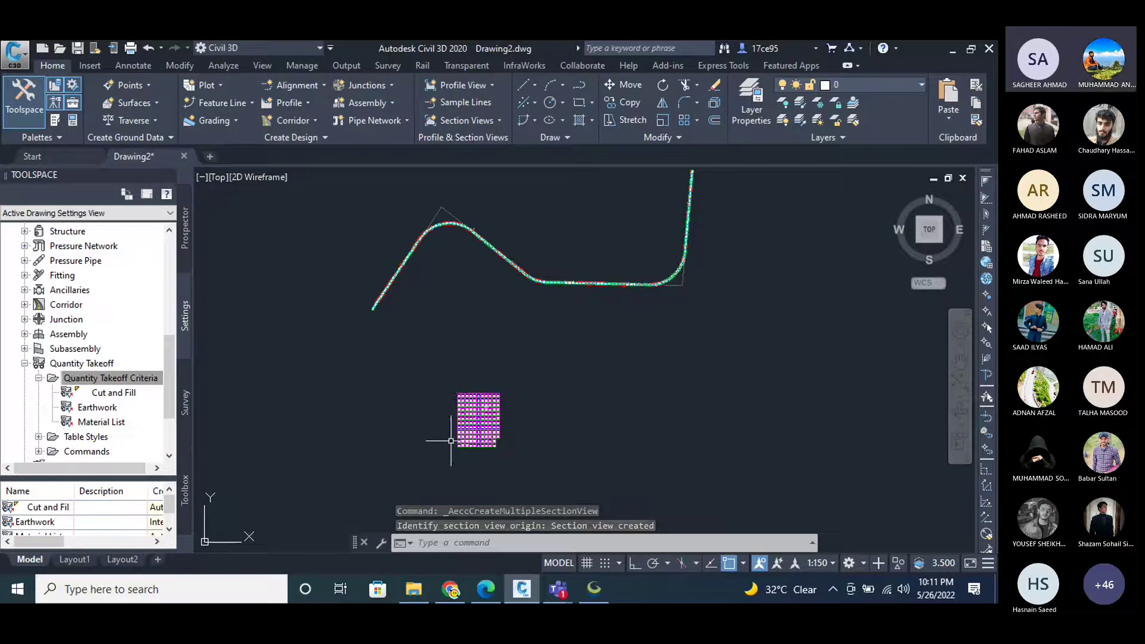
Try annotation scales of 1:250 and 1:50 on the section views and compare their label sizes.
scroll(451, 440, up, 8)
scroll(465, 334, down, 3)
scroll(549, 328, up, 5)
scroll(572, 280, down, 5)
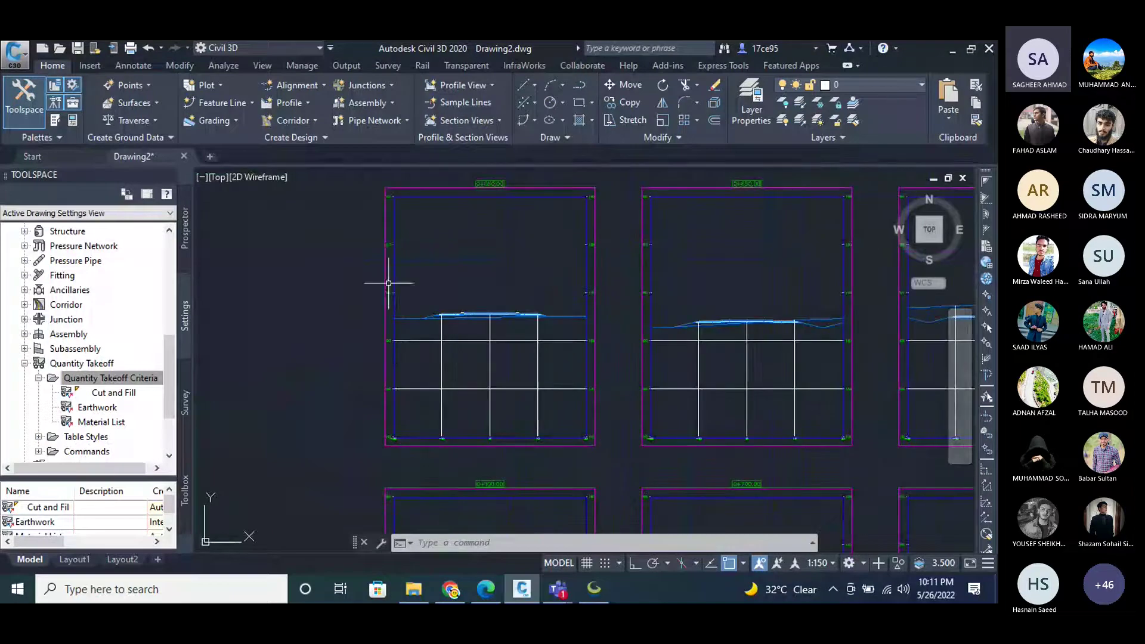
scroll(409, 262, down, 3)
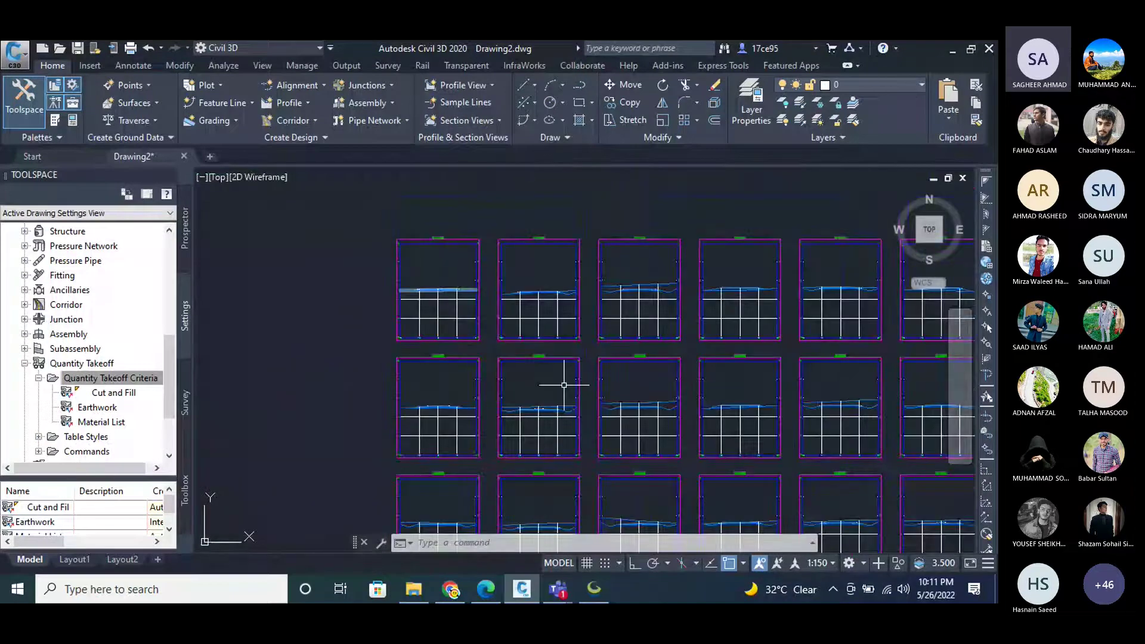
click(831, 566)
click(828, 363)
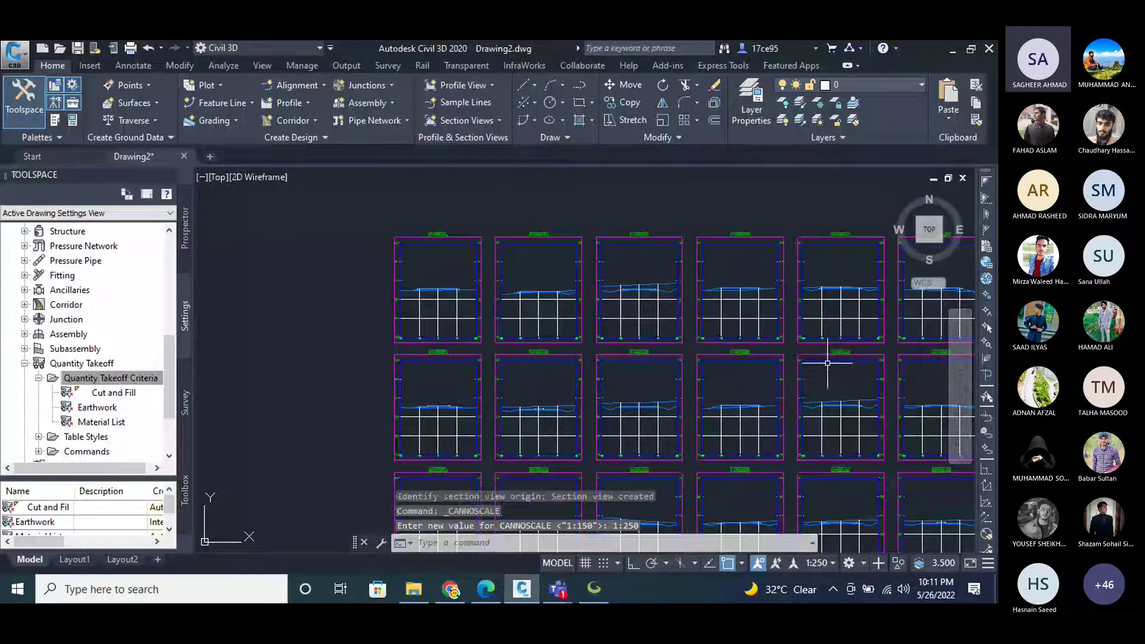
click(833, 563)
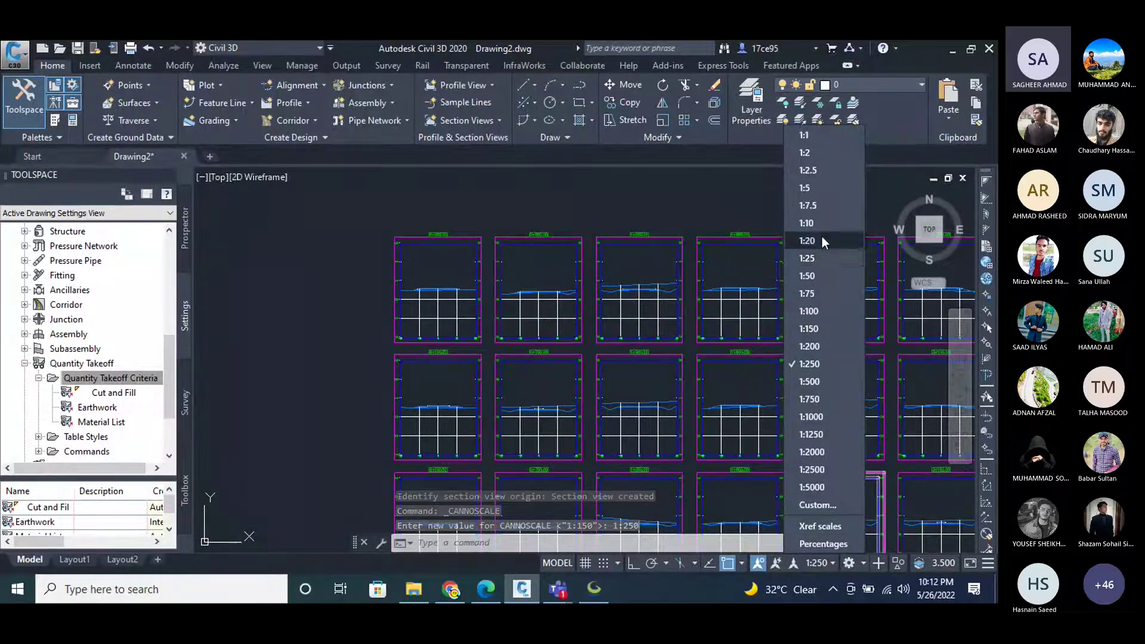
click(826, 276)
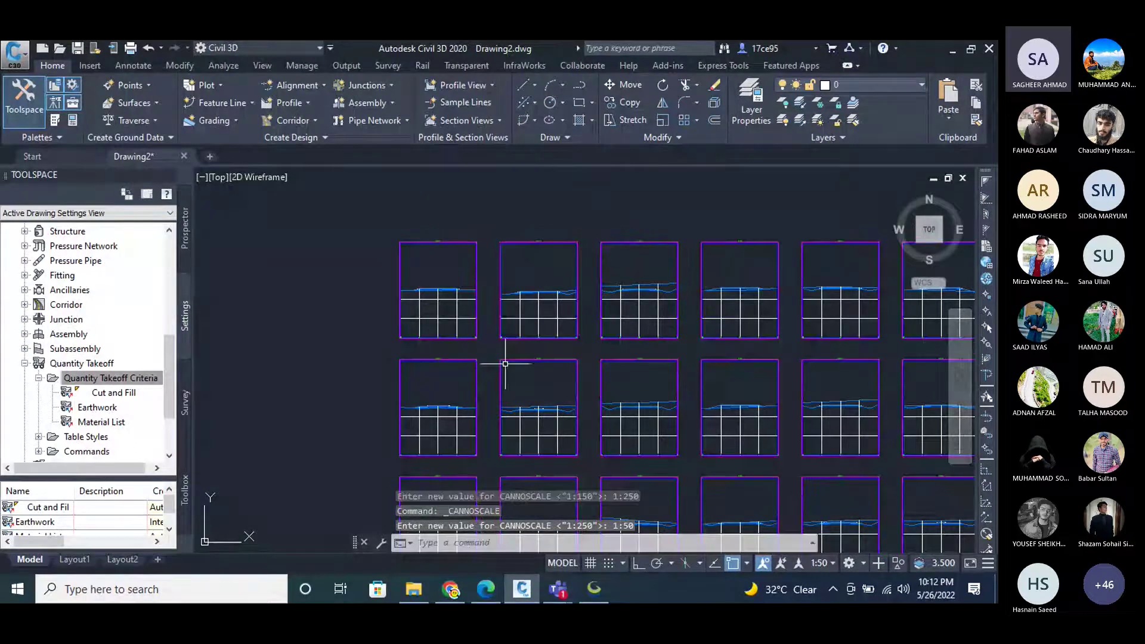
scroll(557, 230, up, 5)
scroll(582, 328, down, 8)
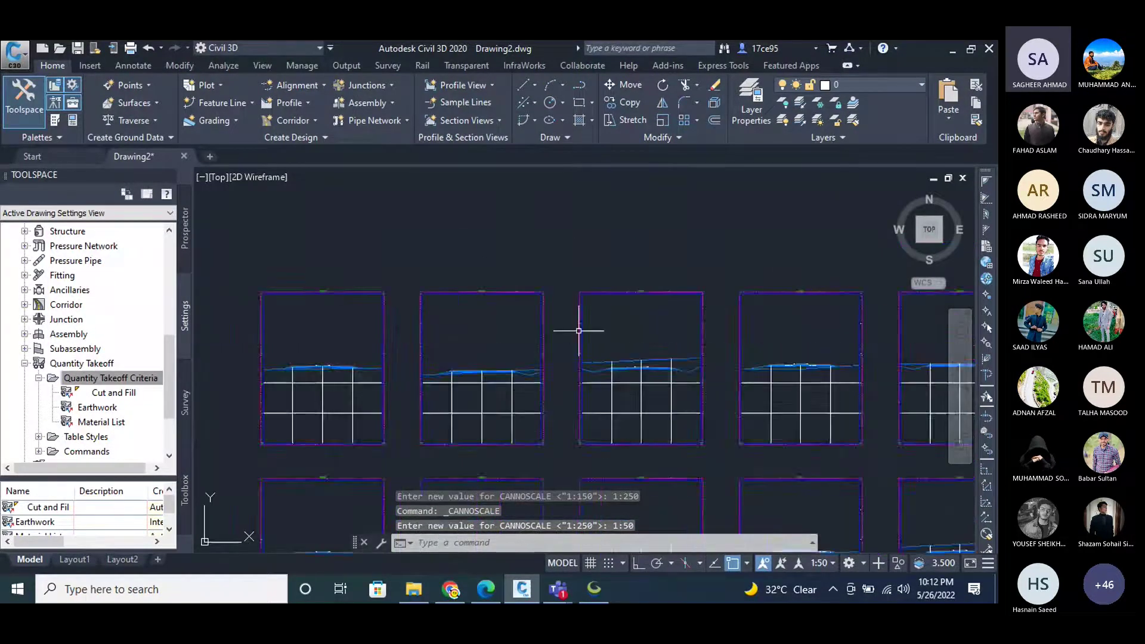
Set the annotation scale to 1:1000 for the section views.
click(834, 564)
click(834, 418)
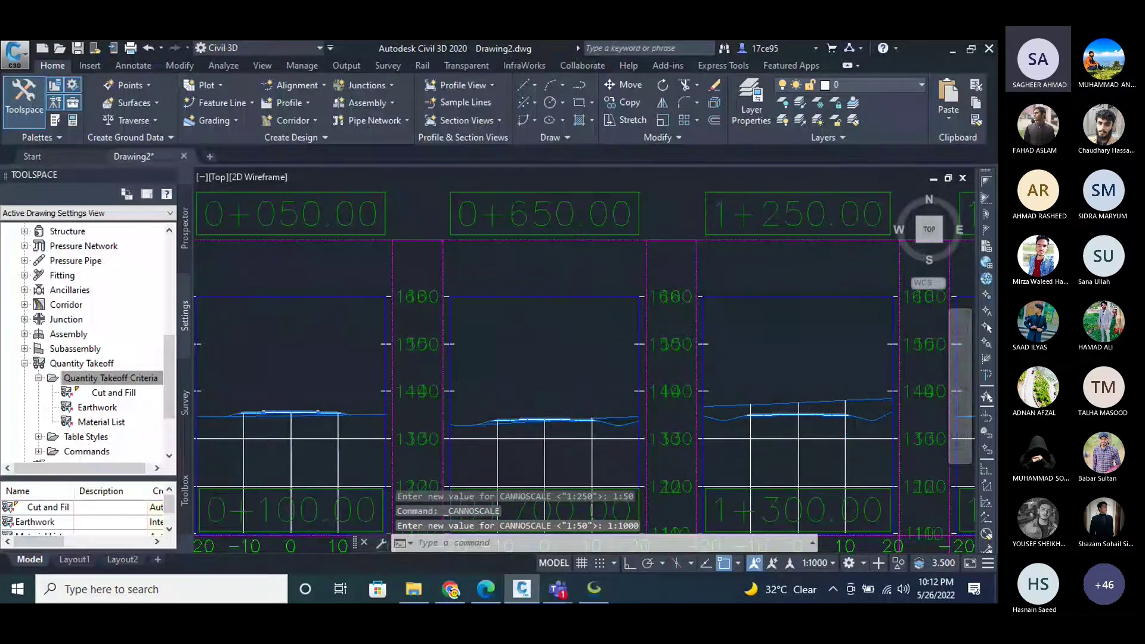
scroll(432, 277, down, 3)
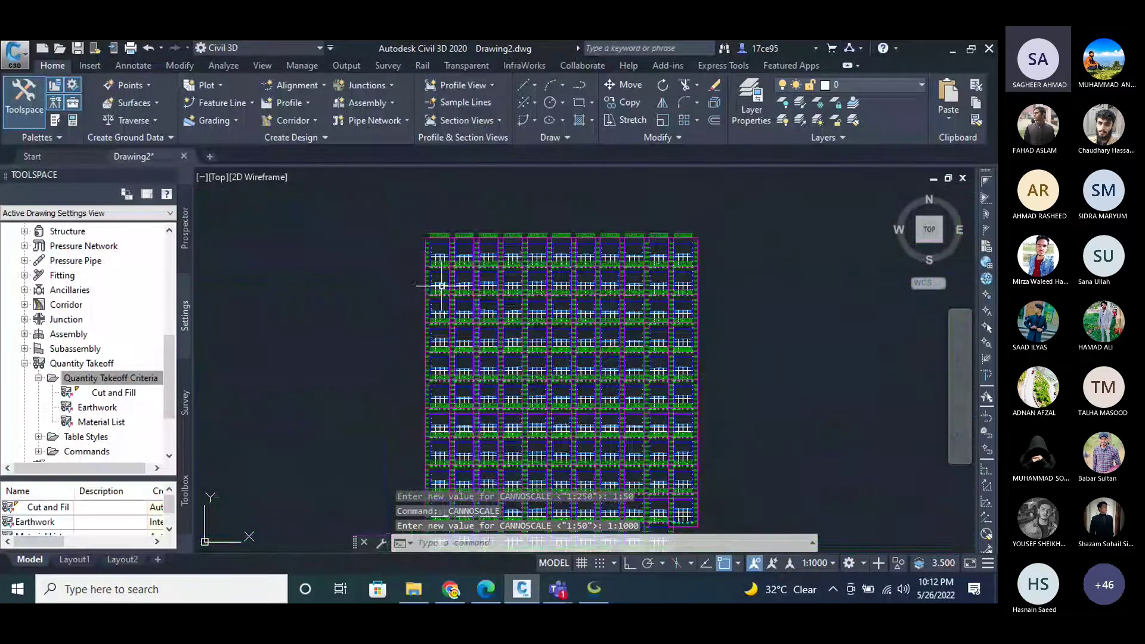
Update the section view group layout from the 0+650.00 section view to respace the overlapping views.
scroll(452, 250, up, 4)
click(451, 250)
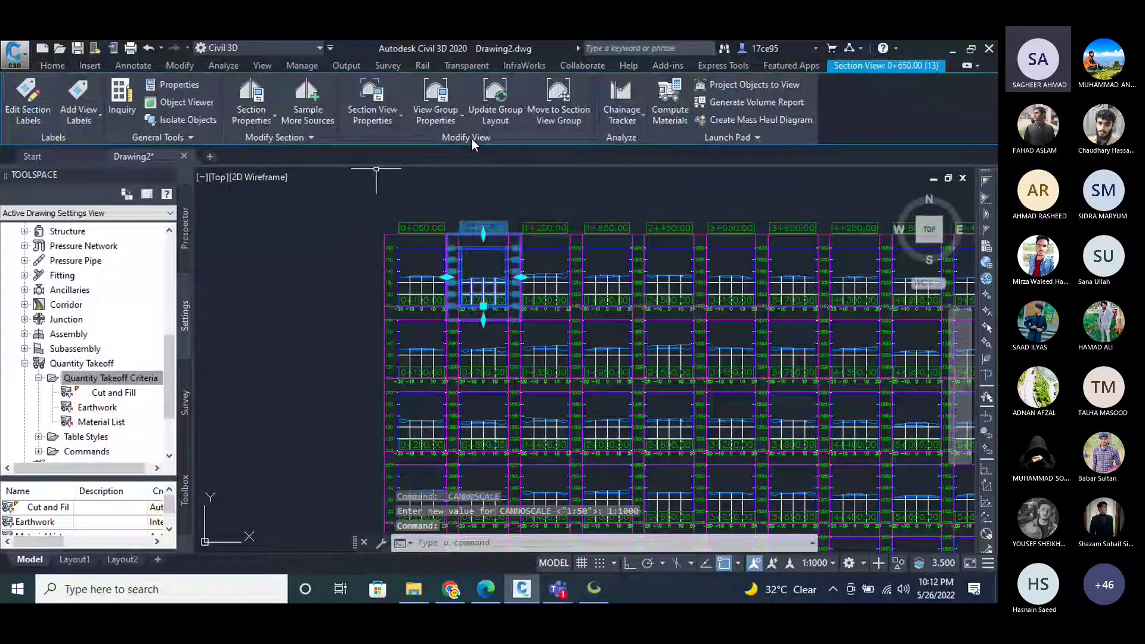
click(495, 107)
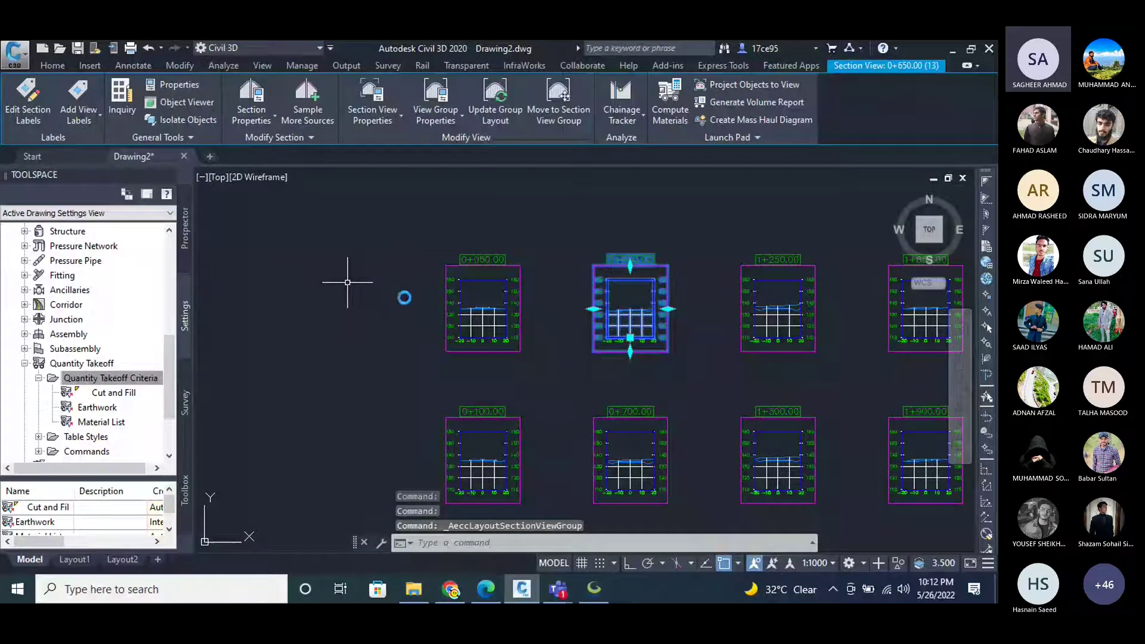
key(Escape)
Examine the rearranged section views, checking the corridor and ground lines, level and offset labels, and chainages of the last sections.
scroll(348, 293, down, 10)
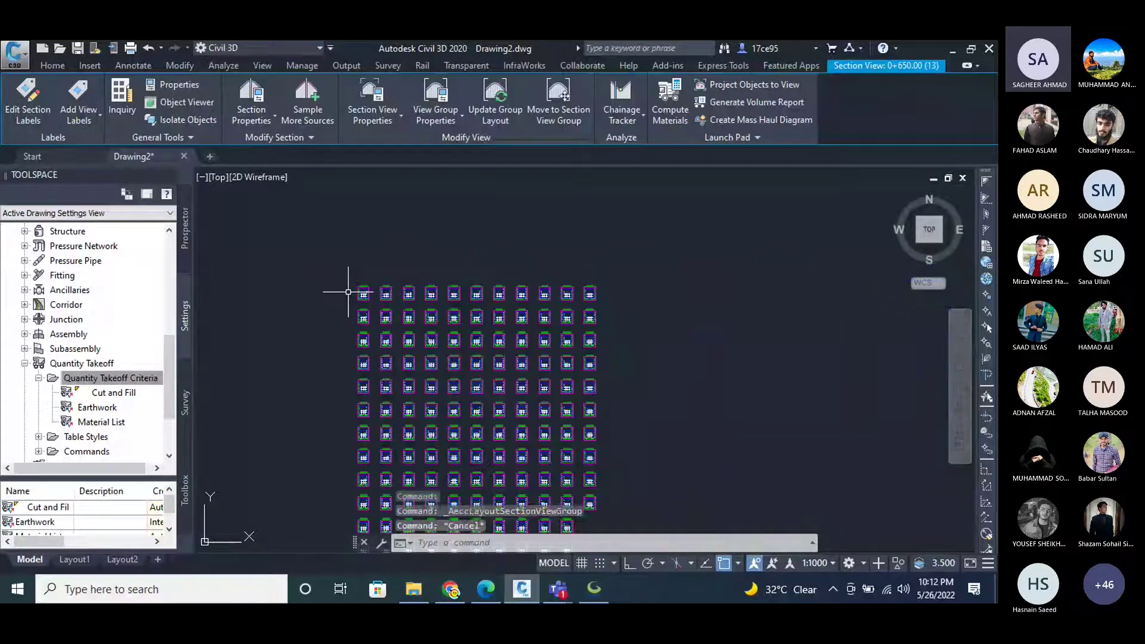
key(Escape)
scroll(593, 422, down, 4)
scroll(598, 404, up, 2)
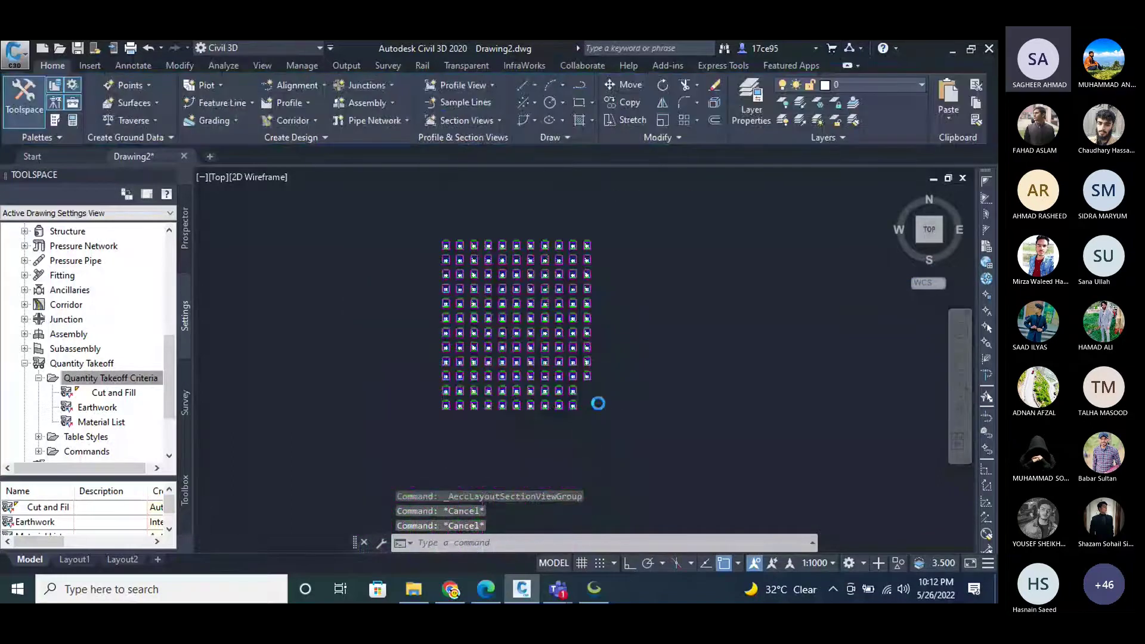
scroll(599, 404, up, 3)
scroll(532, 409, up, 8)
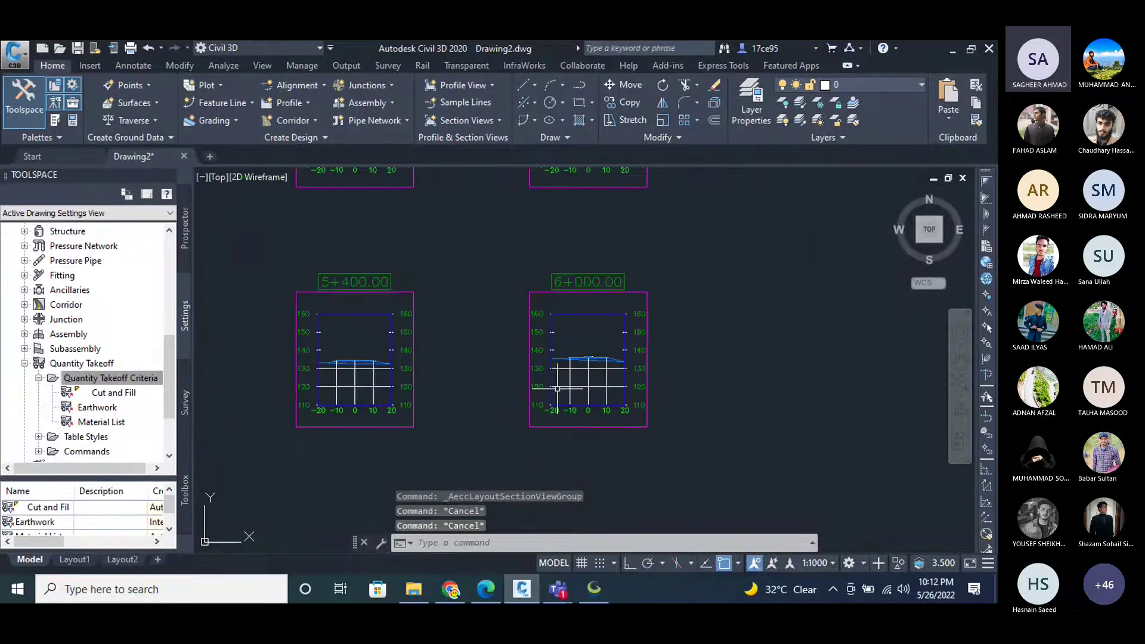
scroll(614, 359, up, 4)
scroll(581, 343, down, 5)
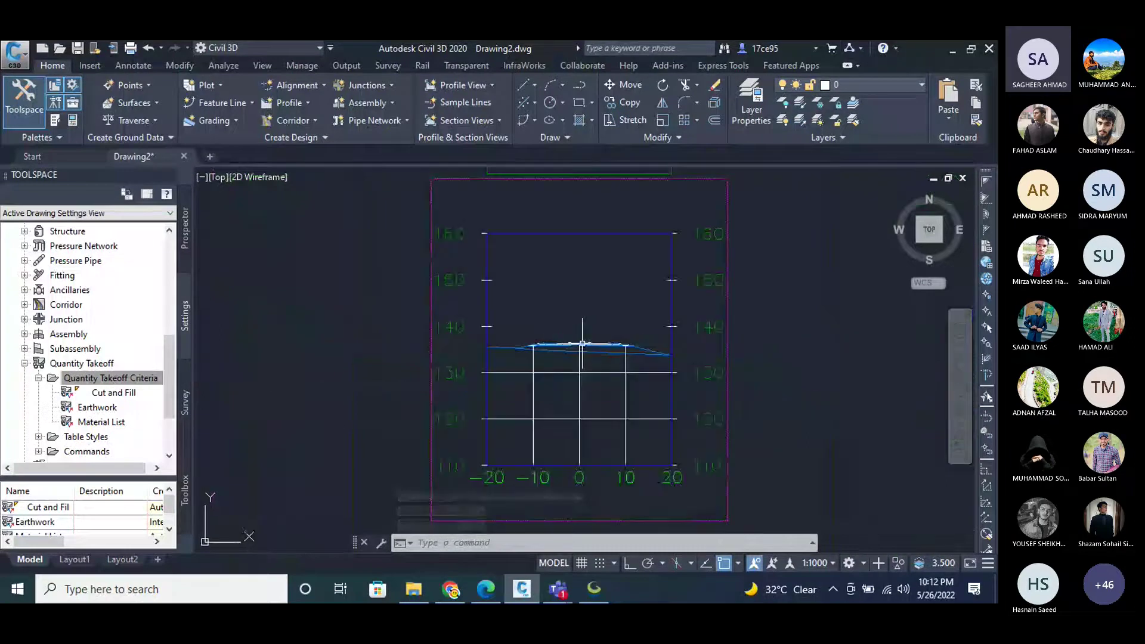
scroll(515, 350, down, 3)
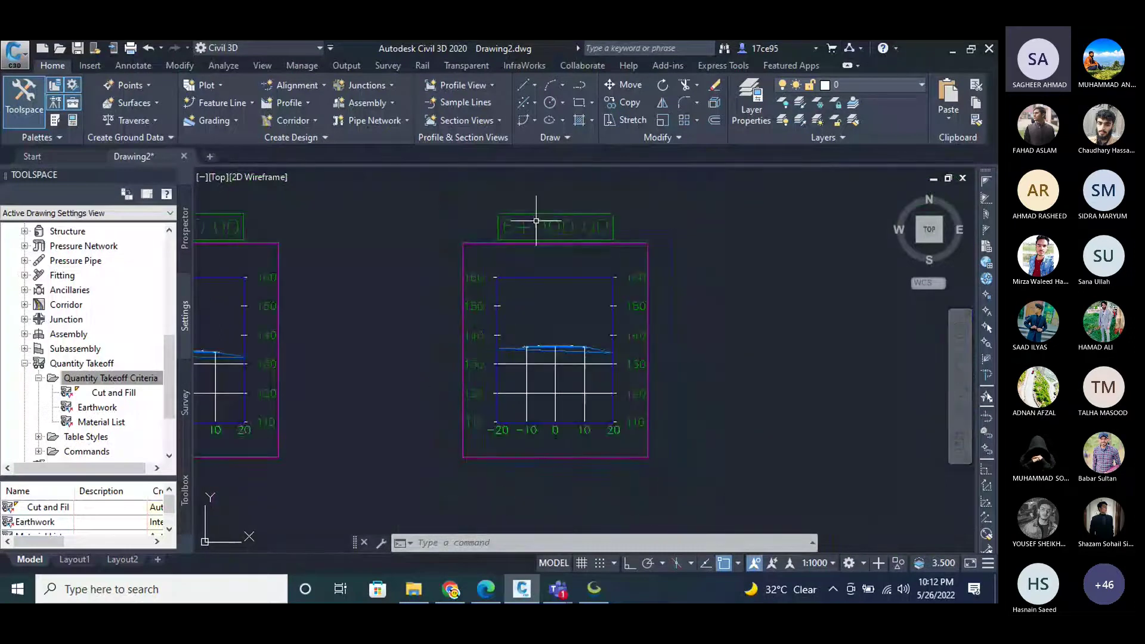
scroll(540, 221, up, 4)
scroll(621, 367, down, 2)
scroll(621, 367, down, 4)
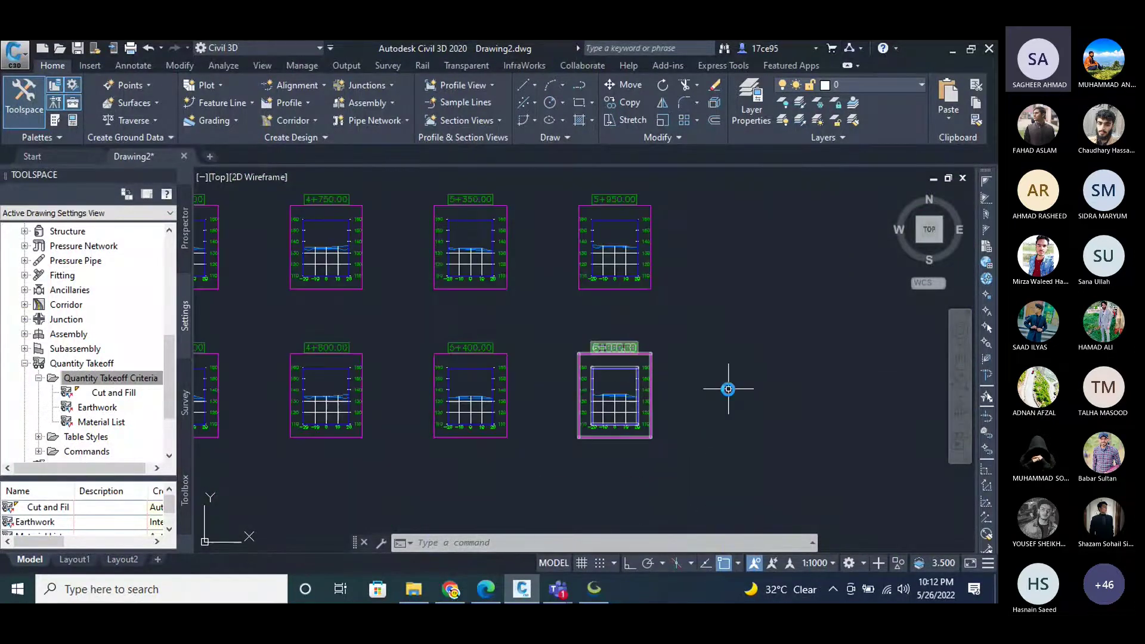
scroll(723, 388, down, 5)
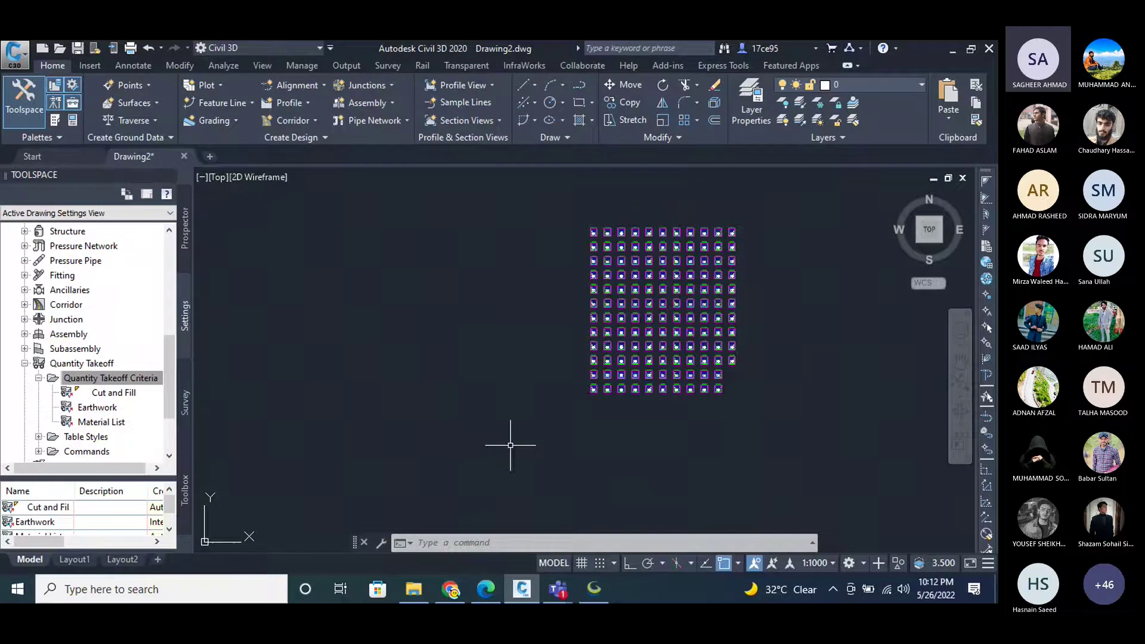
scroll(510, 445, down, 4)
key(Escape)
key(Escape)
key(Escape)
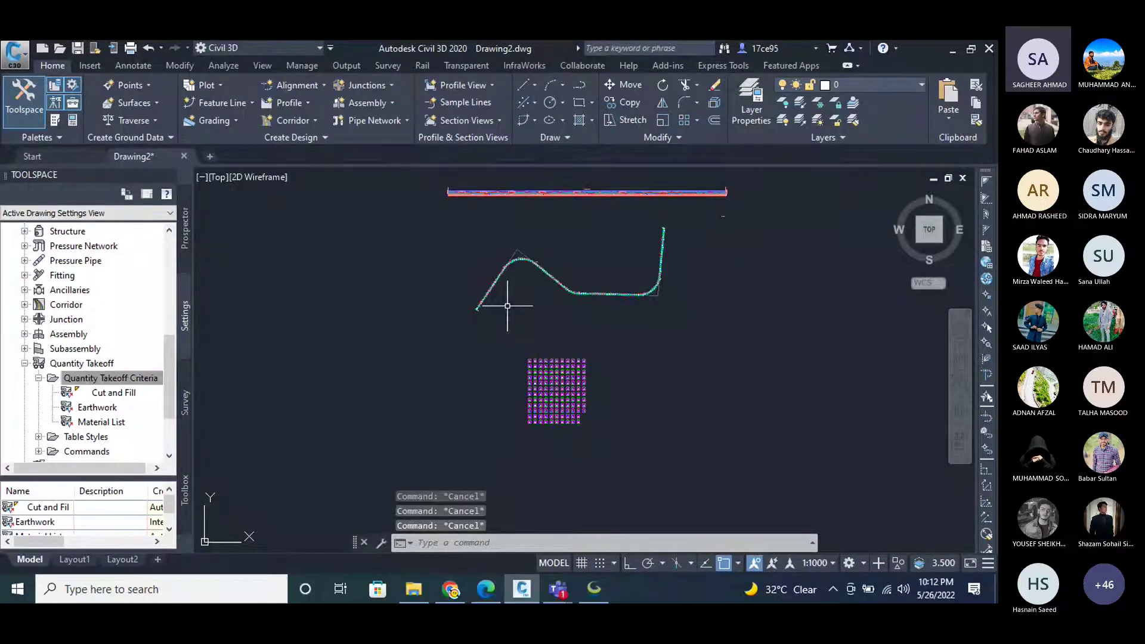
Select the sample line at 3+250 and start computing materials for Alignment - (Road 1) with SL Collection - 1.
click(93, 380)
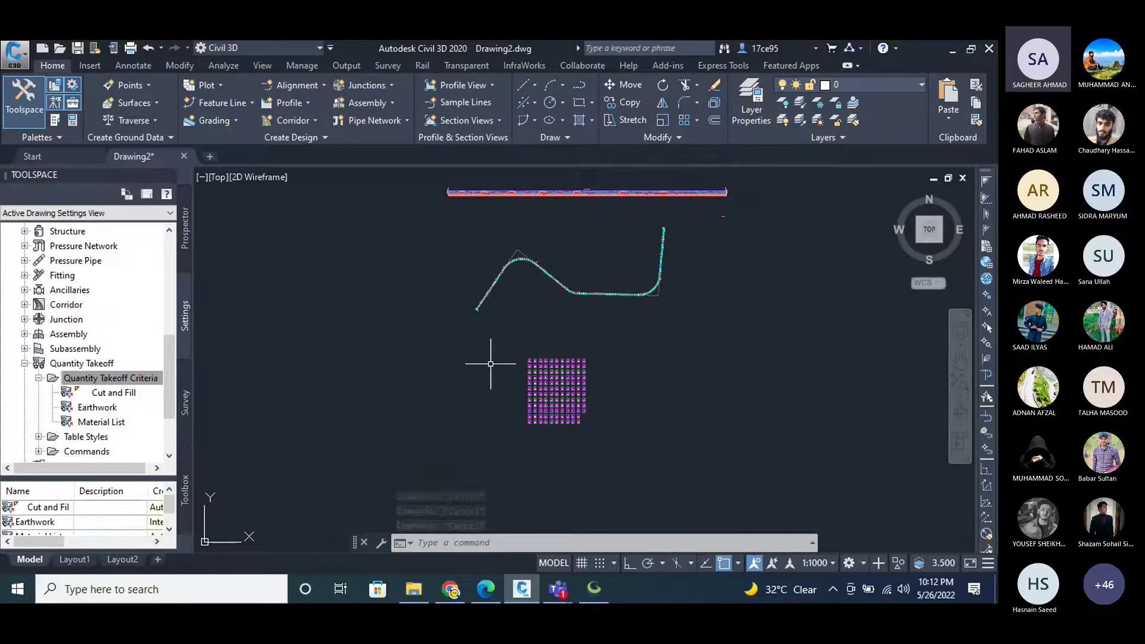
scroll(572, 292, up, 10)
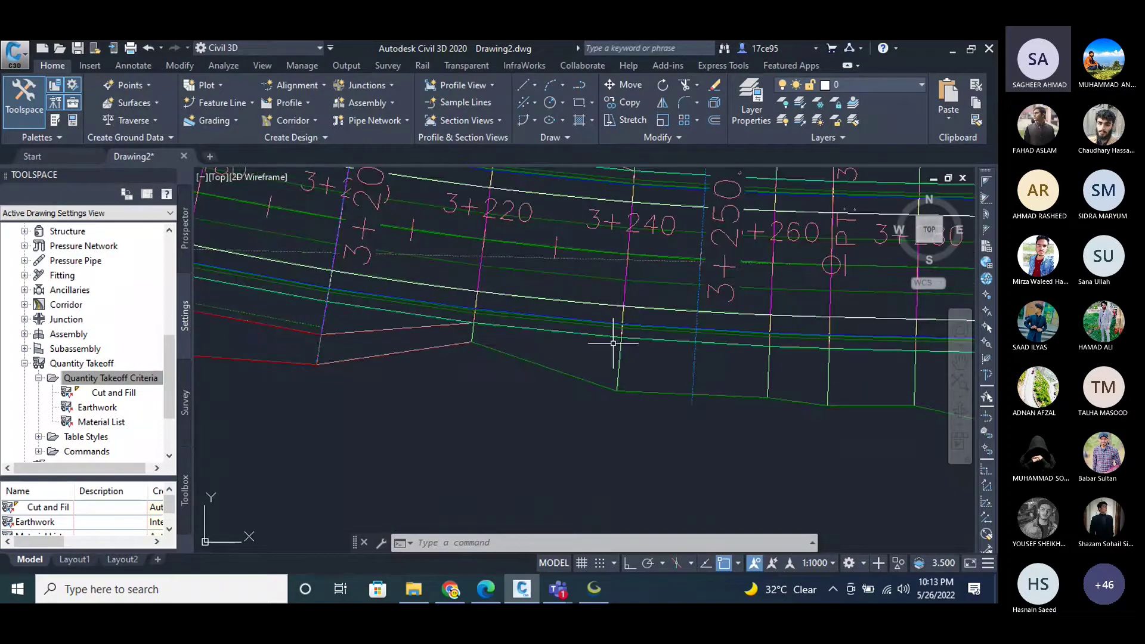
click(694, 365)
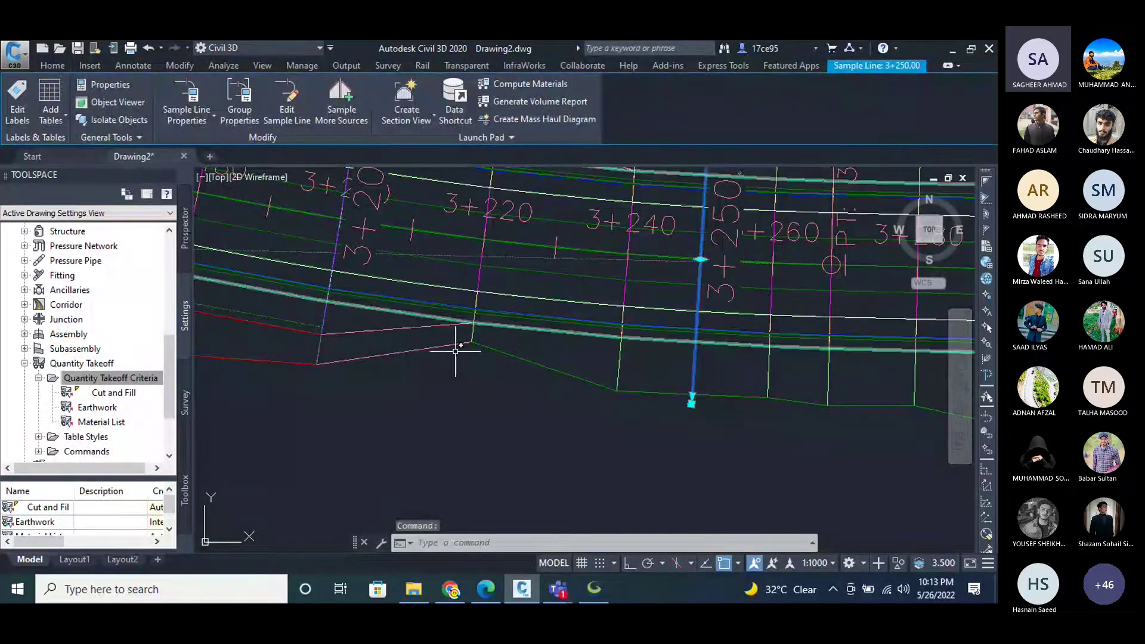
scroll(455, 350, down, 3)
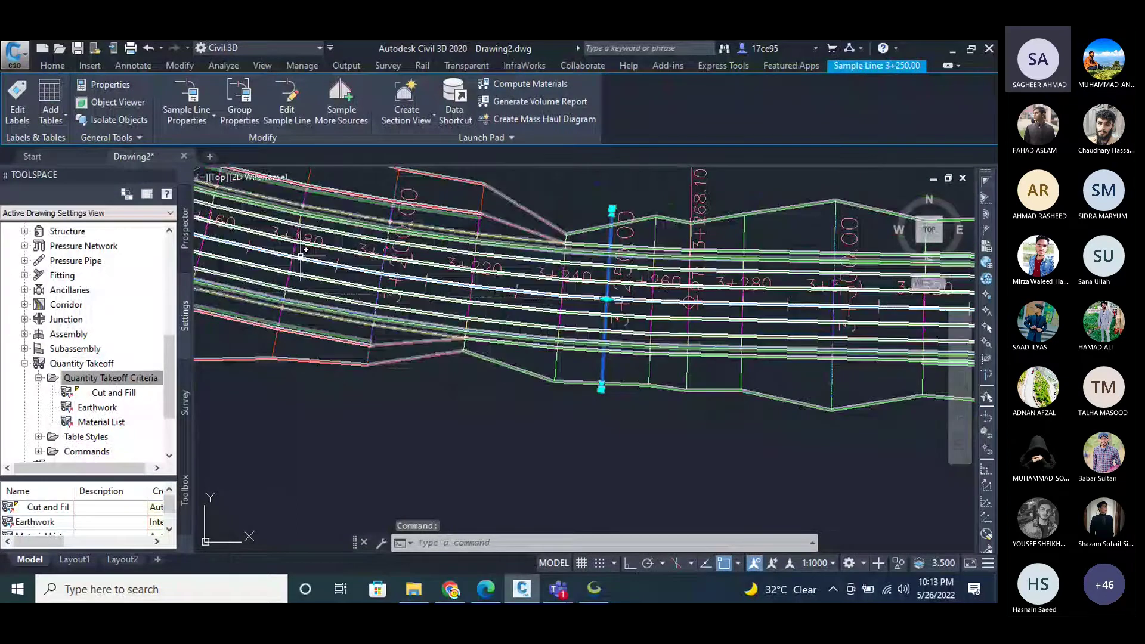
click(531, 86)
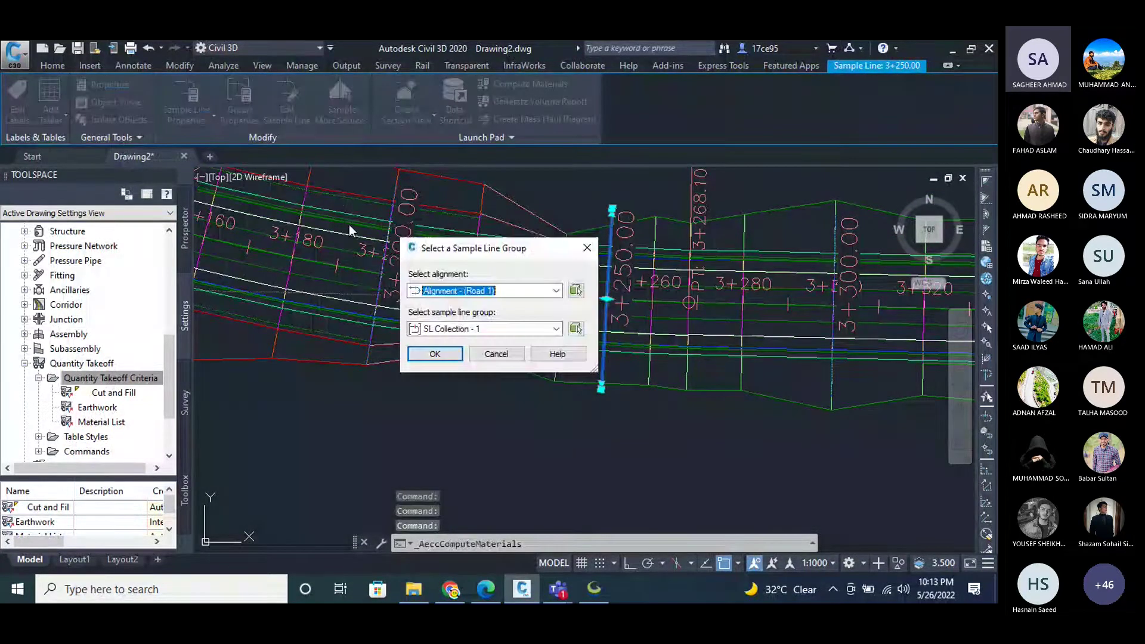
click(505, 293)
click(492, 334)
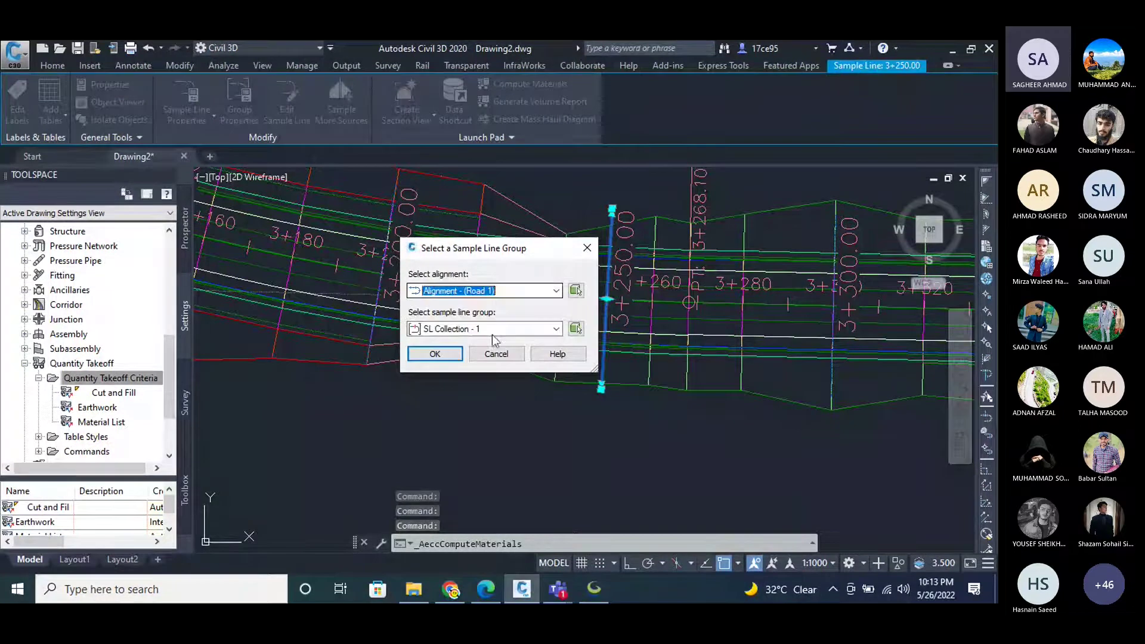
click(435, 354)
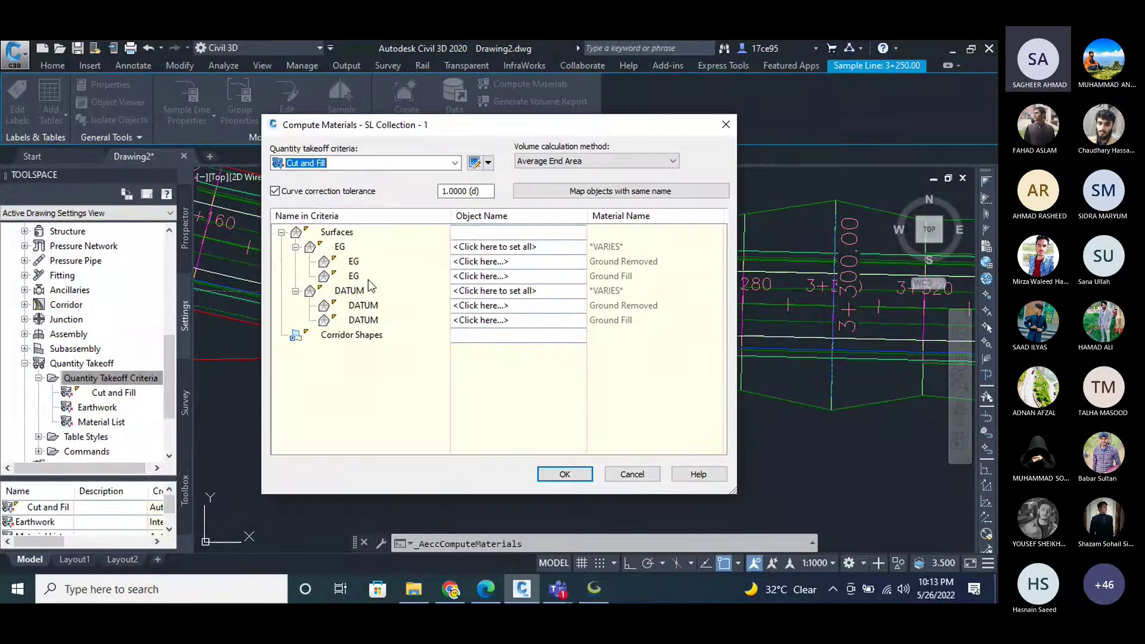
Choose the Earthwork takeoff criteria and assign the Grid from DEM file surface to its matching existing ground entry.
key(Down)
click(502, 248)
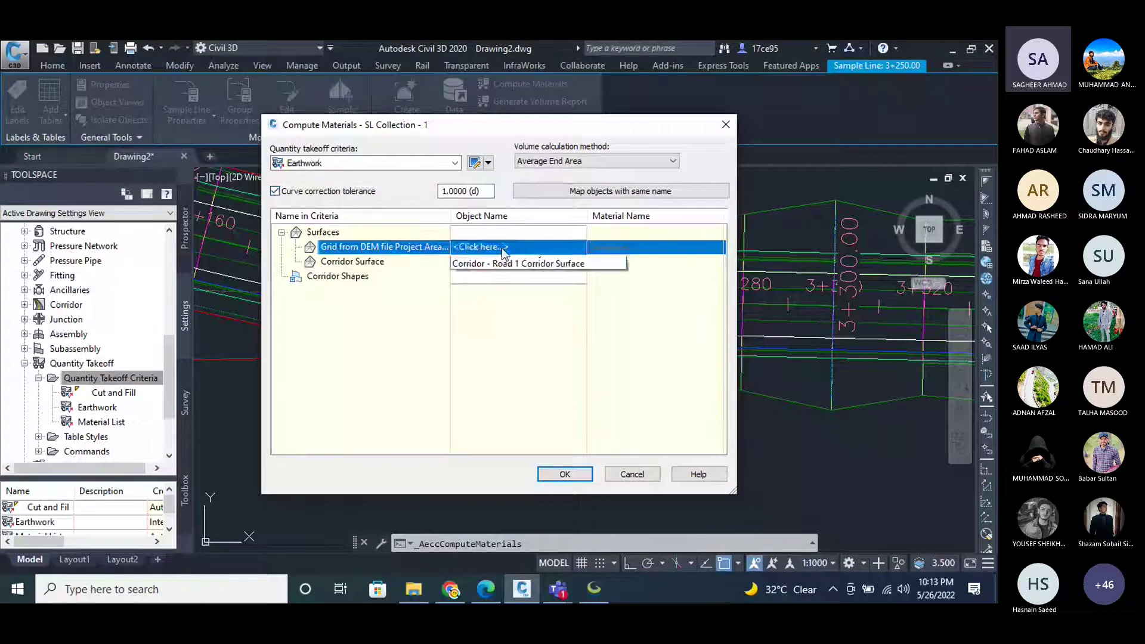
click(509, 263)
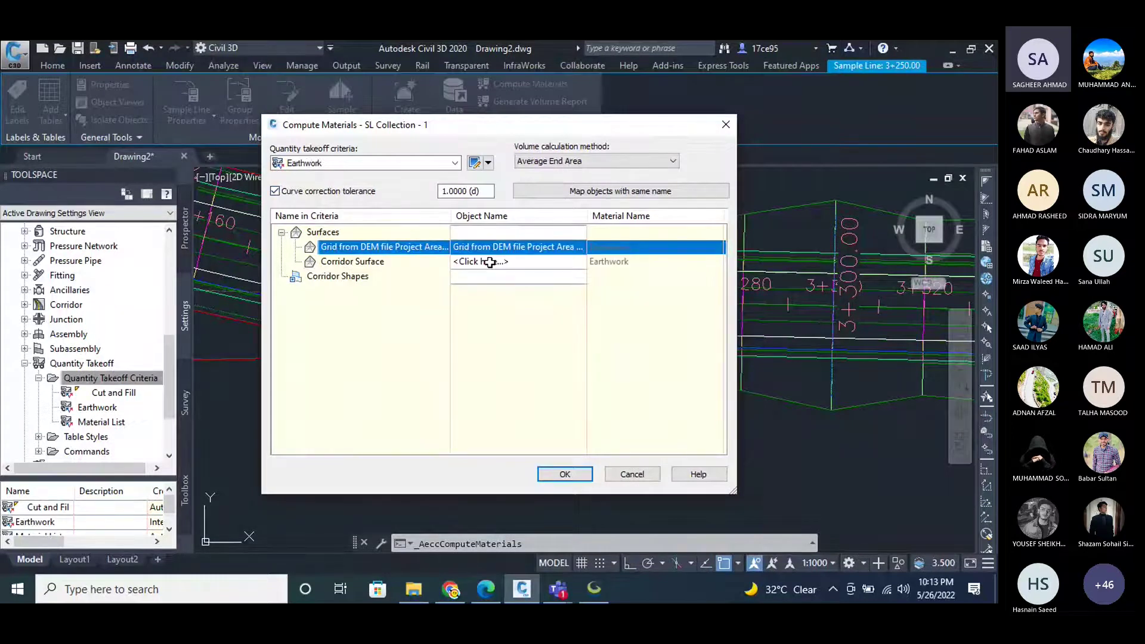
Assign Corridor - Road 1 Corridor Surface to the Corridor Surface criterion and compute the earthwork materials.
click(490, 262)
click(495, 276)
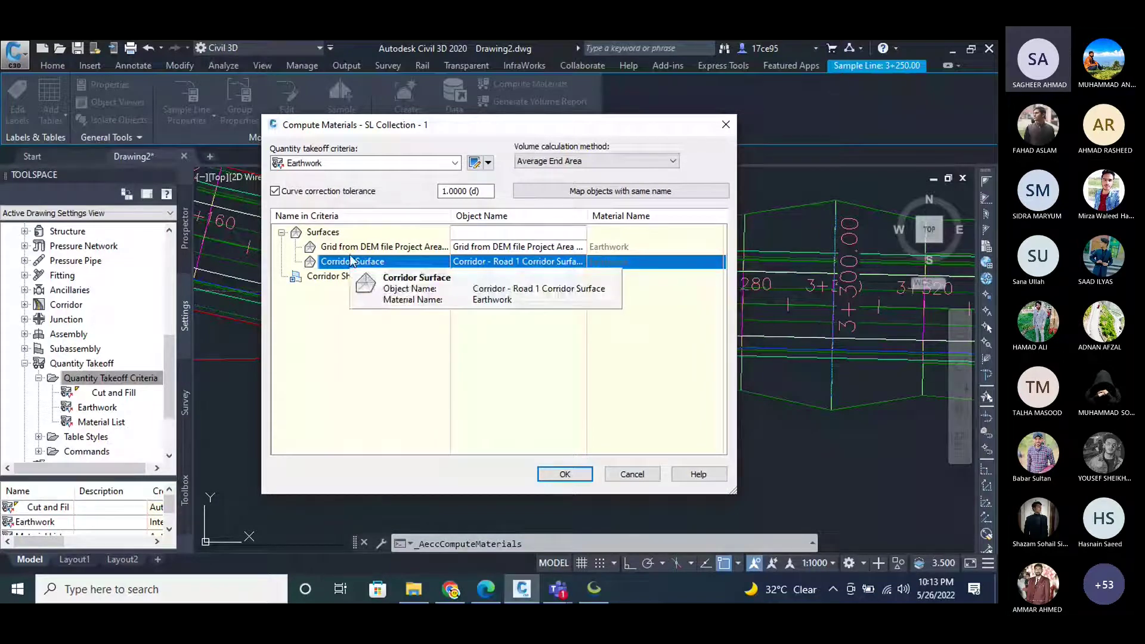
click(574, 474)
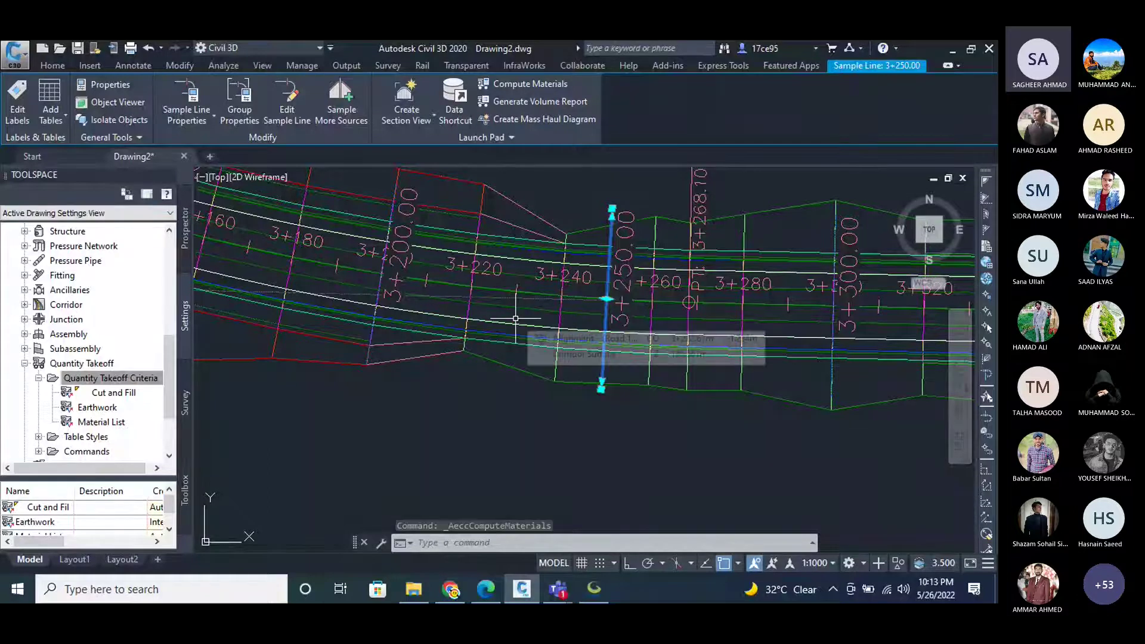
Add a dynamic total volume table in Cut and Fill style for SL Collection - 1 and Material List - (1), placed beside the section views.
scroll(531, 325, down, 2)
scroll(542, 231, down, 3)
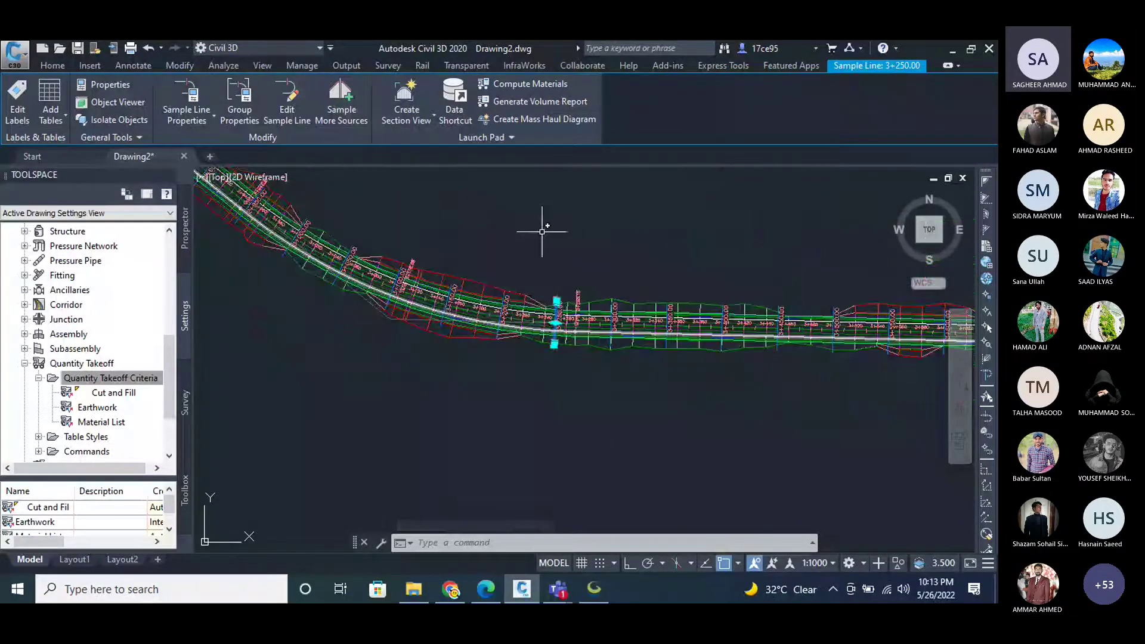
scroll(542, 231, down, 3)
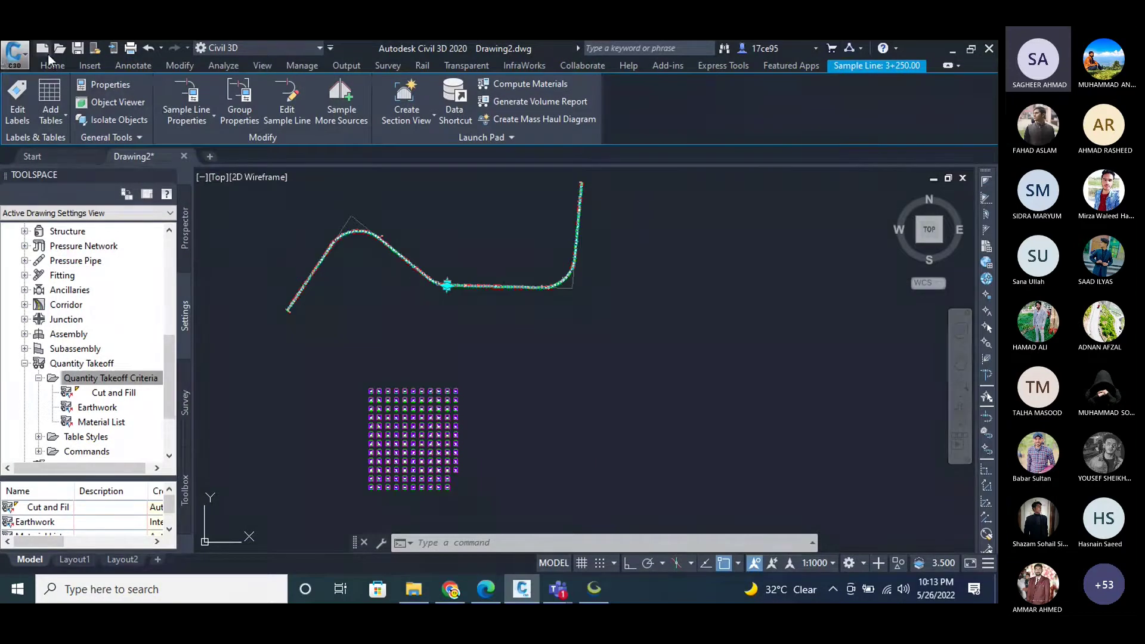
click(90, 65)
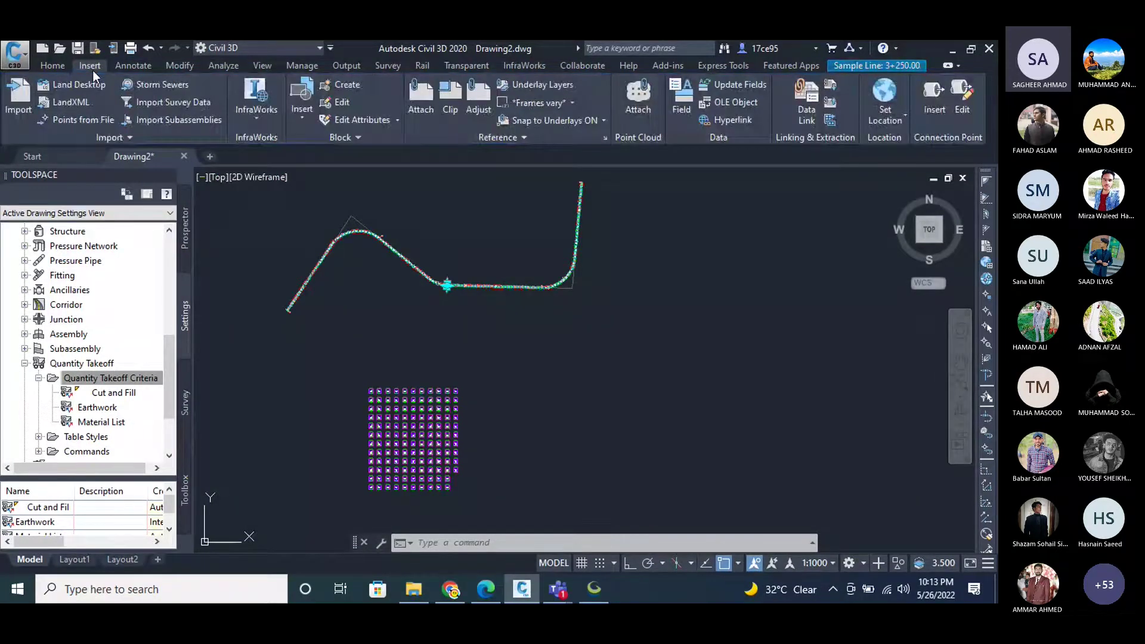
click(62, 66)
click(133, 66)
click(63, 119)
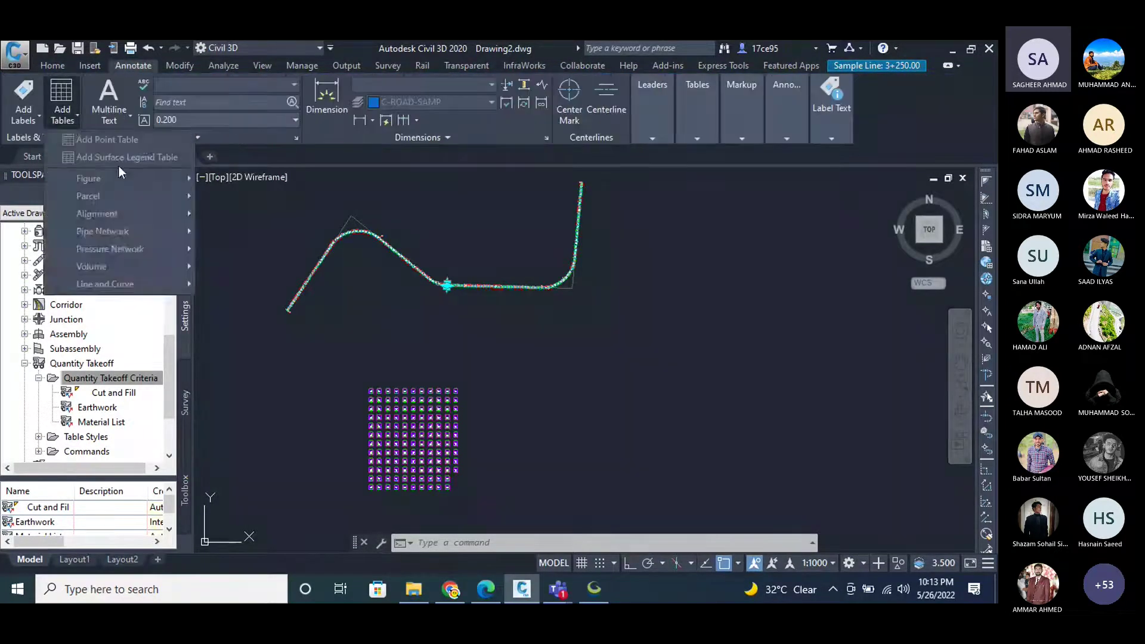
mouse_move(155, 267)
click(240, 269)
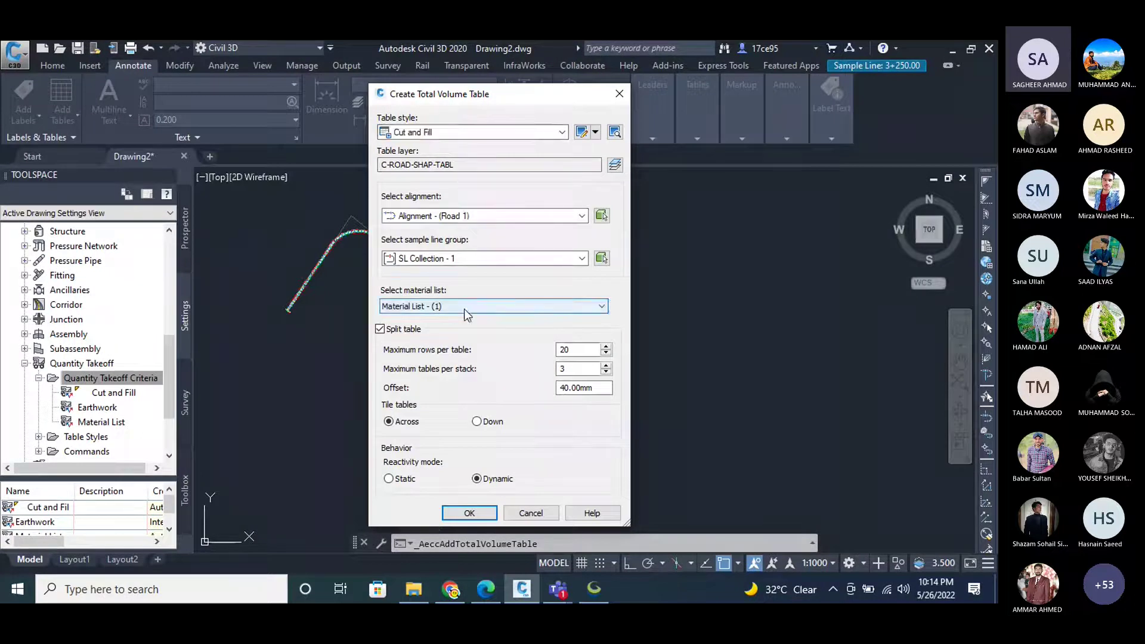
key(Return)
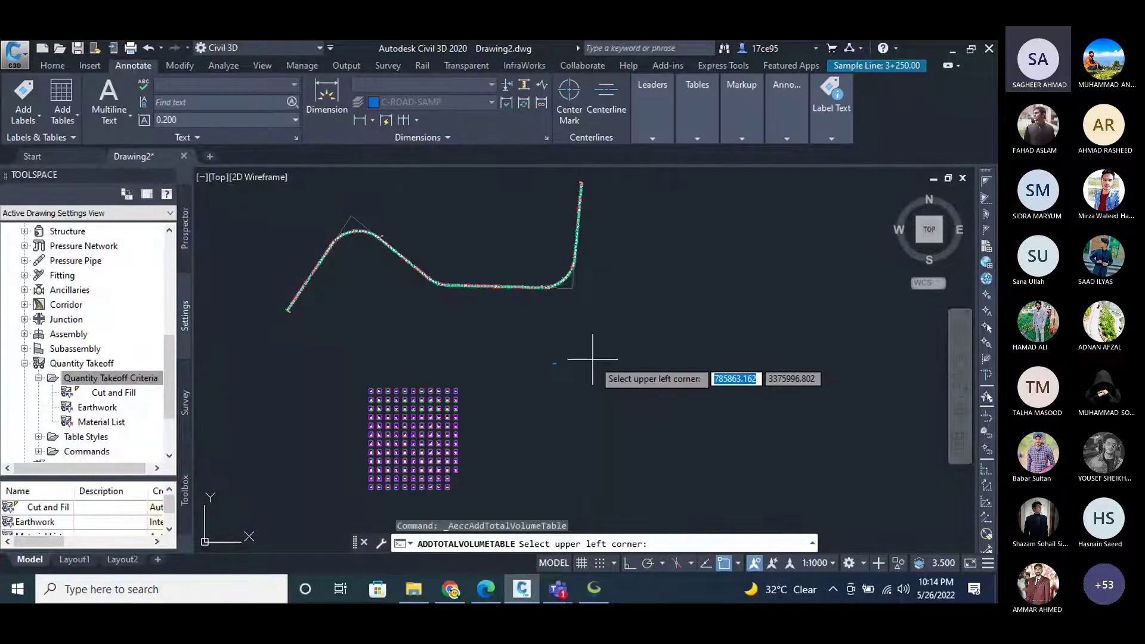
click(564, 371)
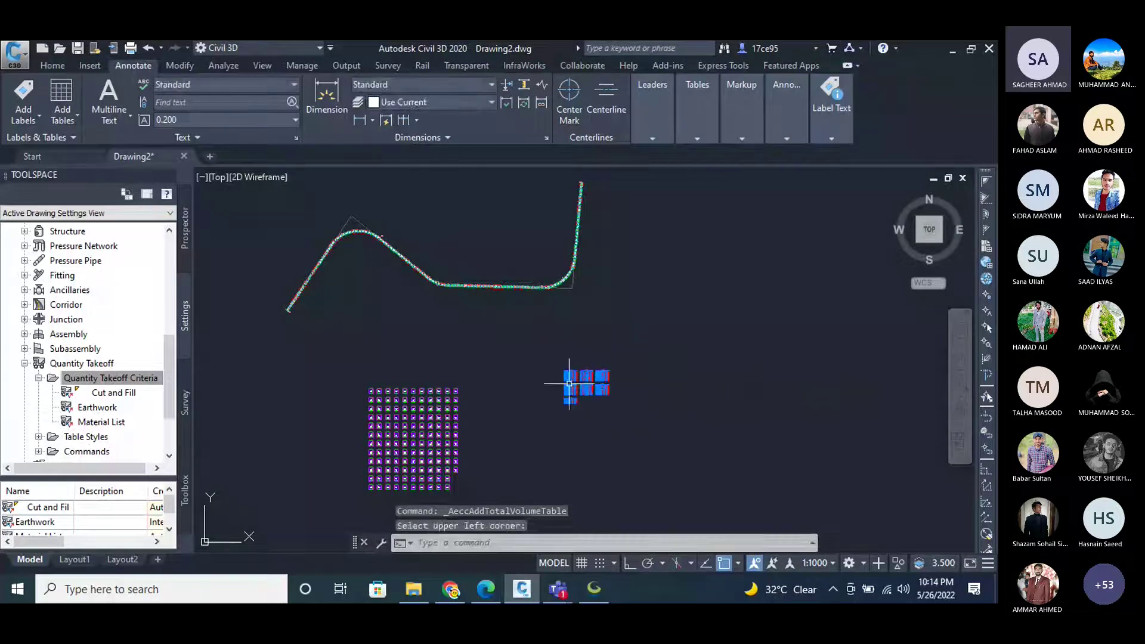
Examine the total volume tables, from the first stations' fill and cut areas to the cumulative volumes at the end of the last table.
scroll(602, 414, up, 8)
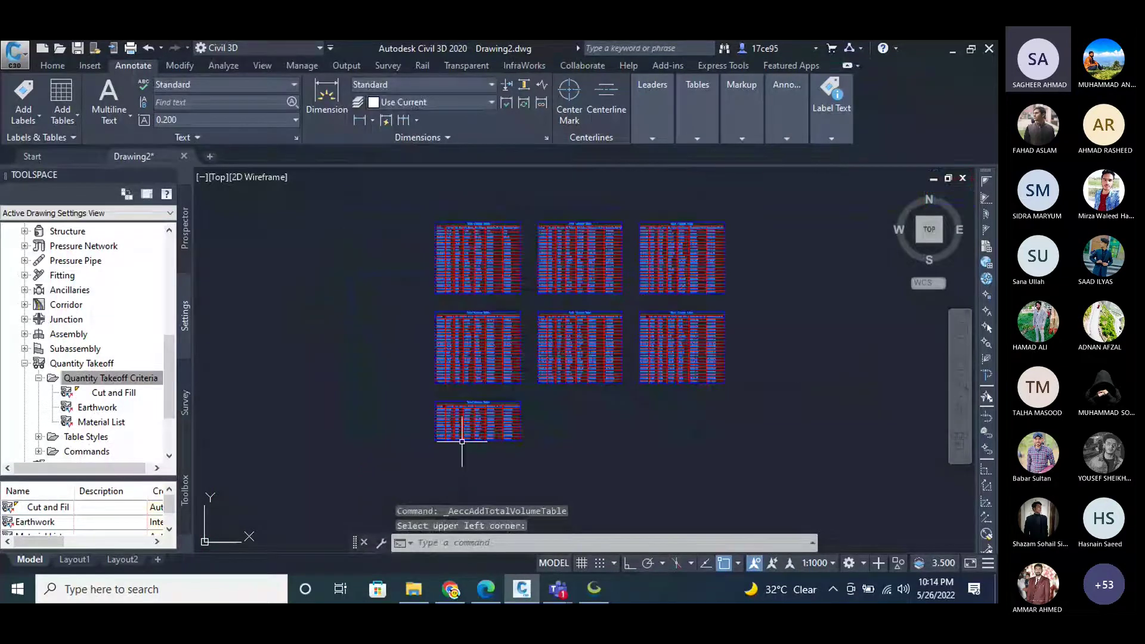
scroll(455, 231, up, 8)
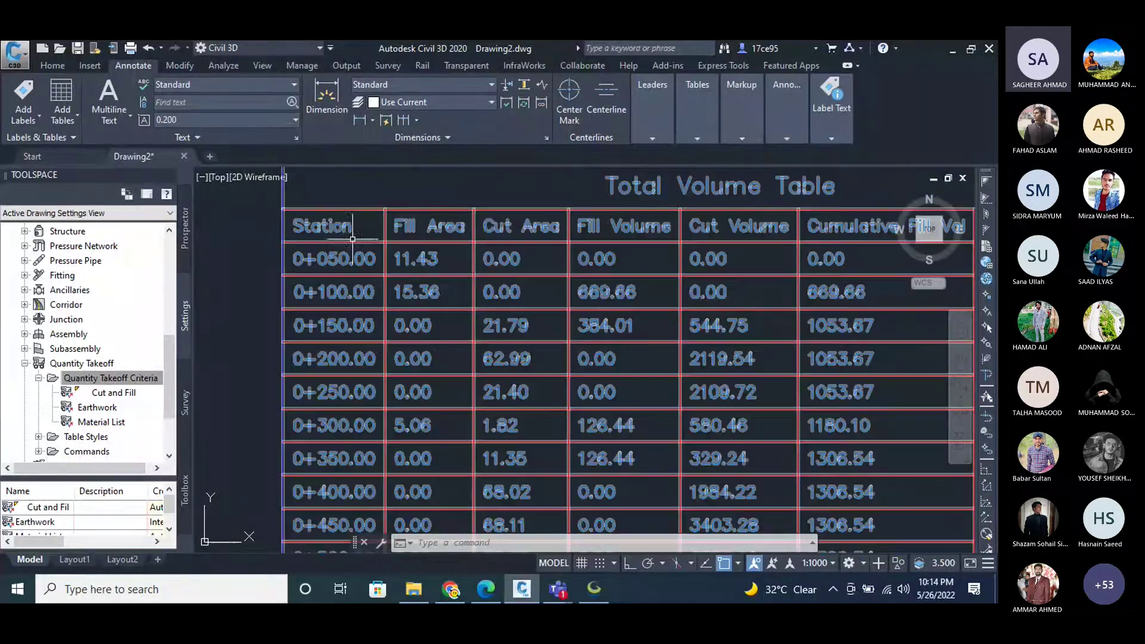
scroll(394, 244, down, 4)
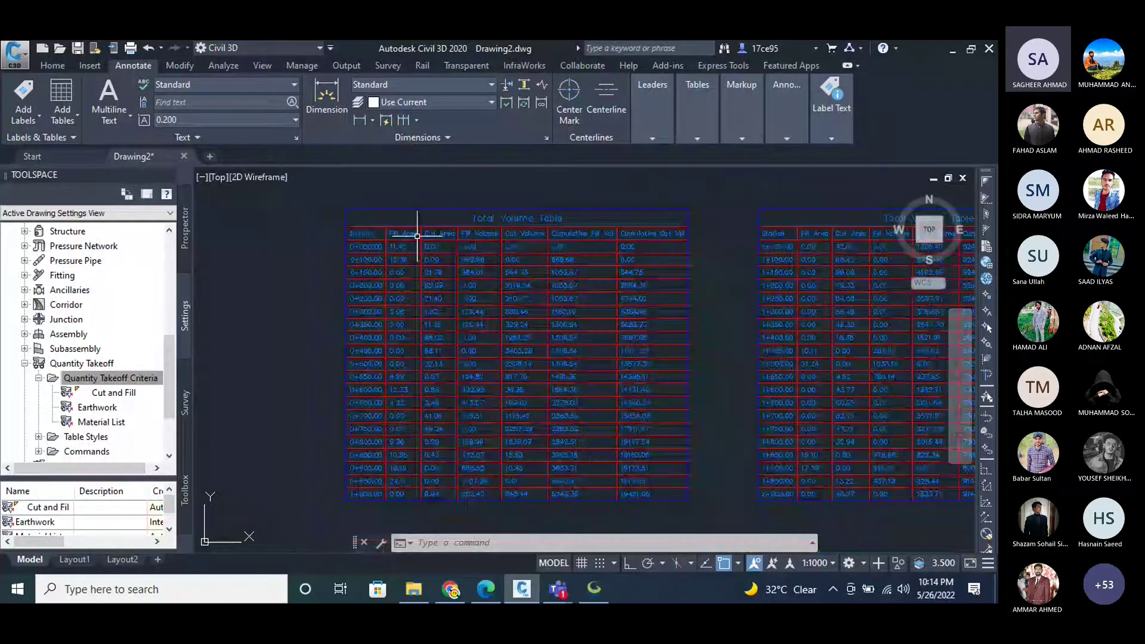
scroll(412, 263, up, 4)
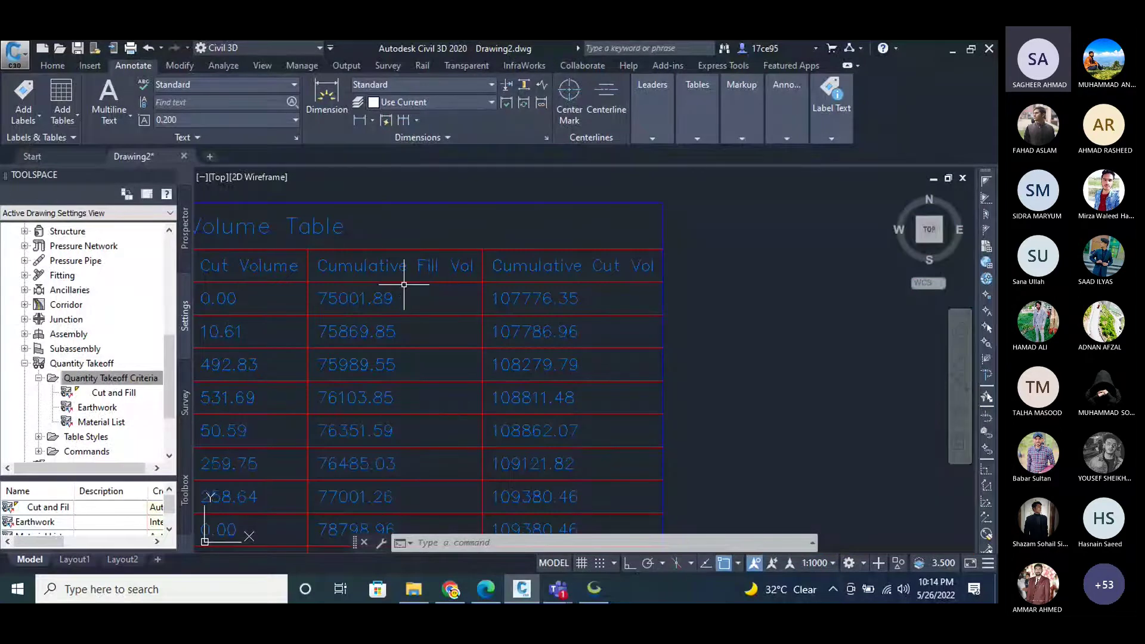
scroll(608, 388, up, 2)
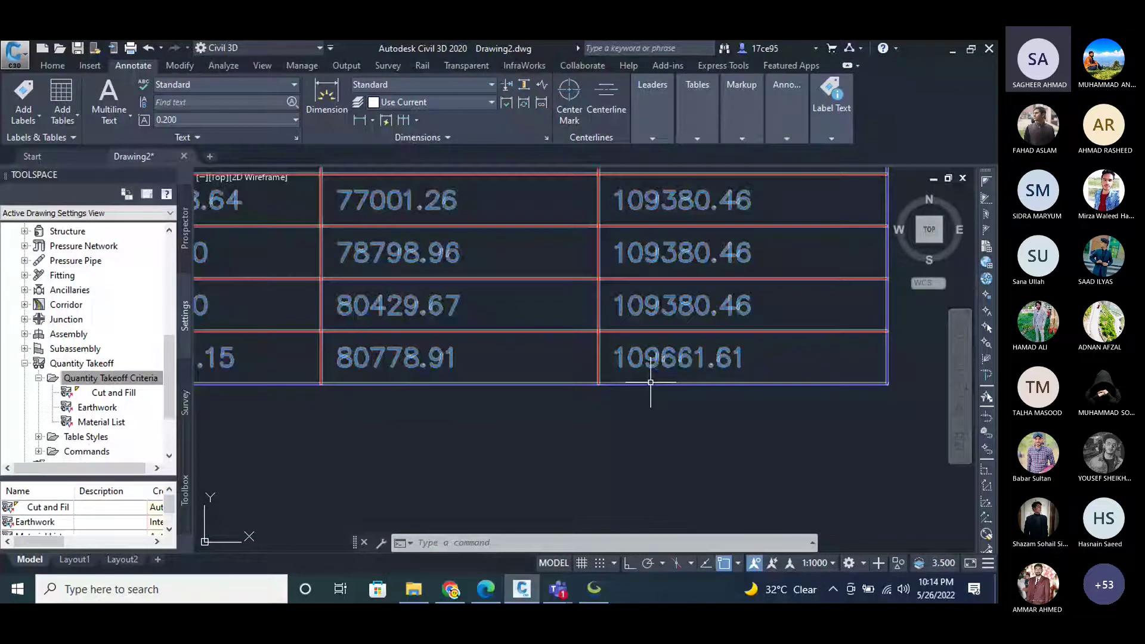
scroll(597, 417, down, 4)
scroll(567, 312, up, 4)
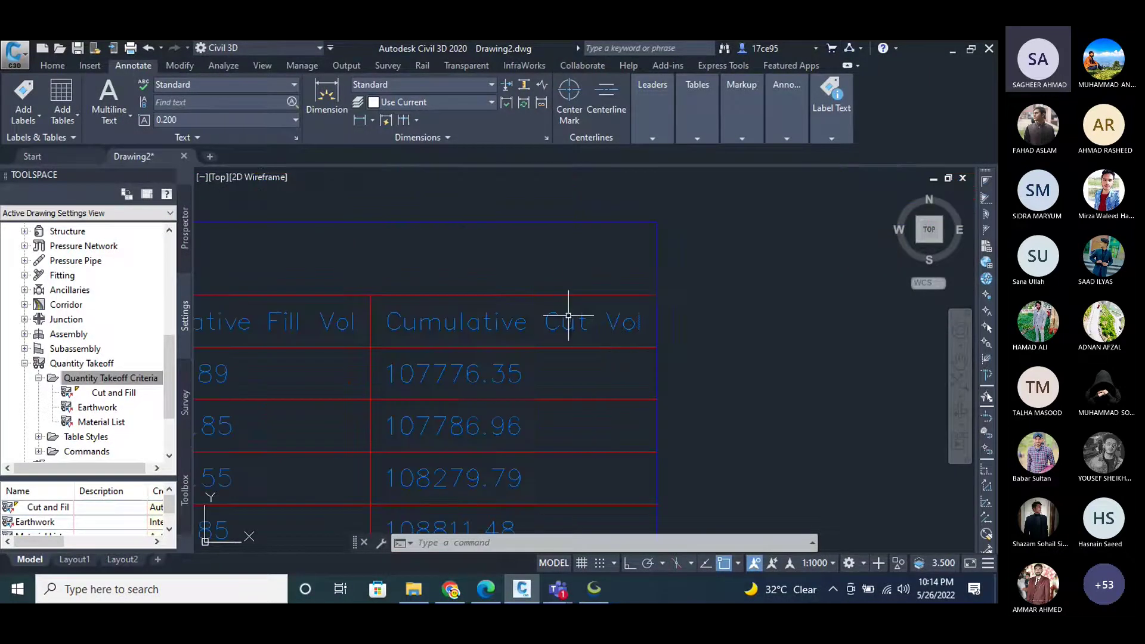
scroll(636, 316, down, 3)
scroll(652, 345, down, 3)
scroll(370, 429, down, 3)
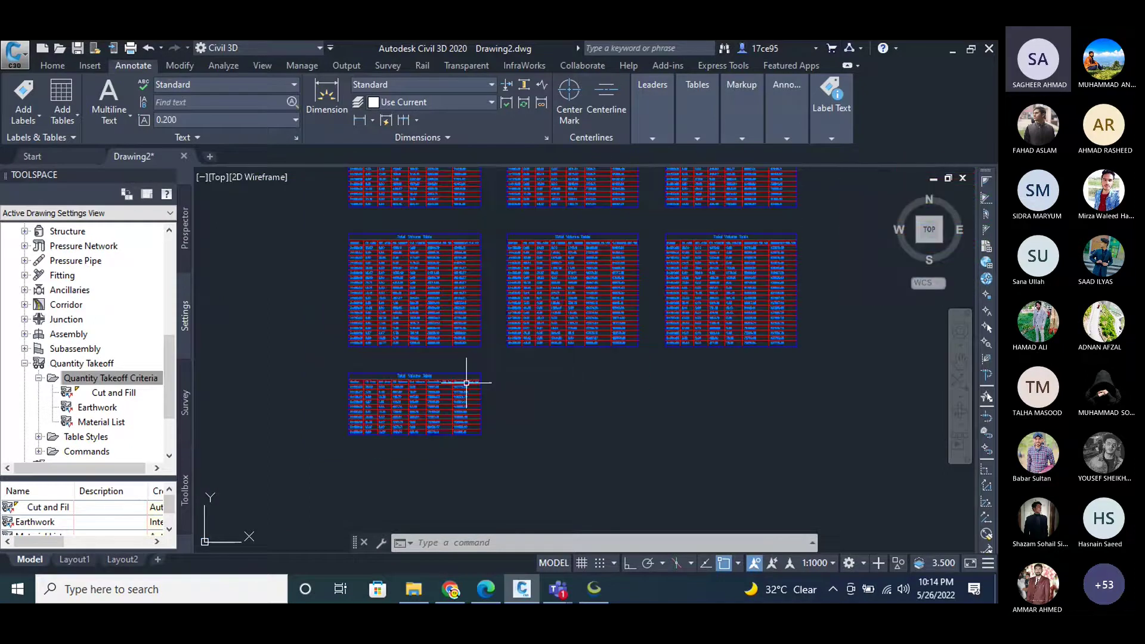
scroll(646, 334, down, 3)
scroll(730, 373, up, 2)
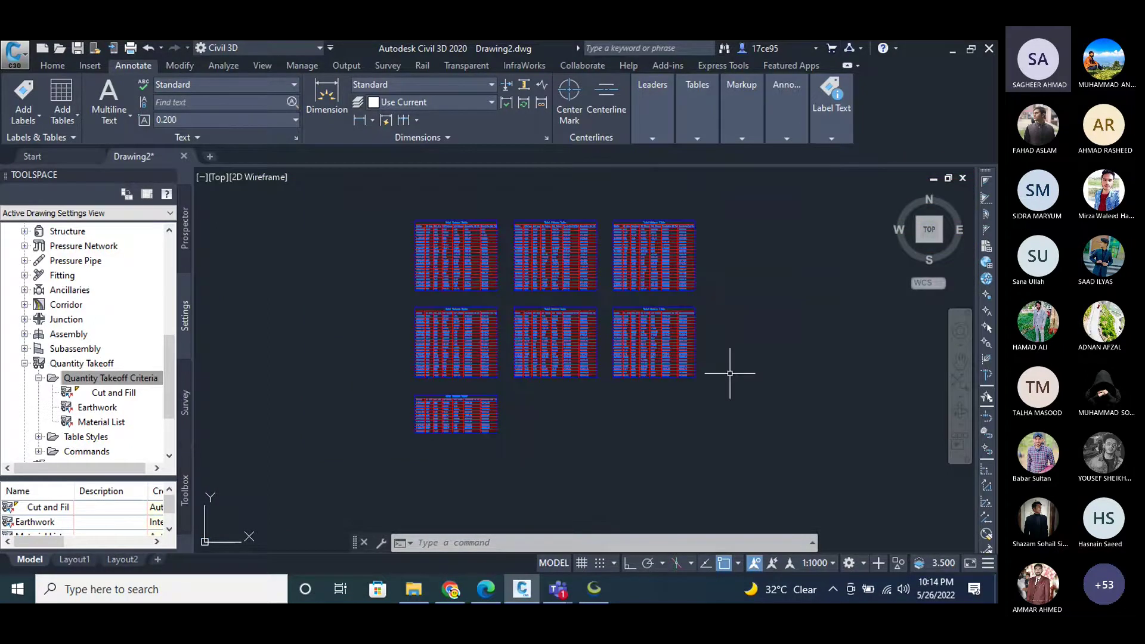
Examine the volume table starting at station 4+050.00, reading its fill and cut areas, volumes and cumulative volume columns.
scroll(425, 225, up, 10)
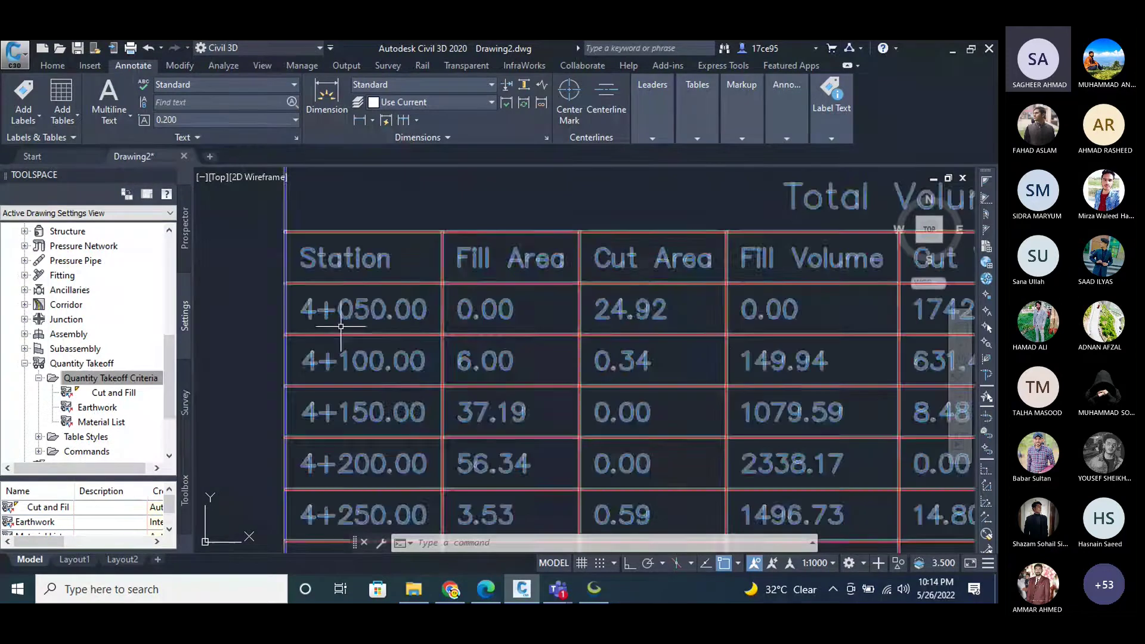
scroll(393, 353, down, 2)
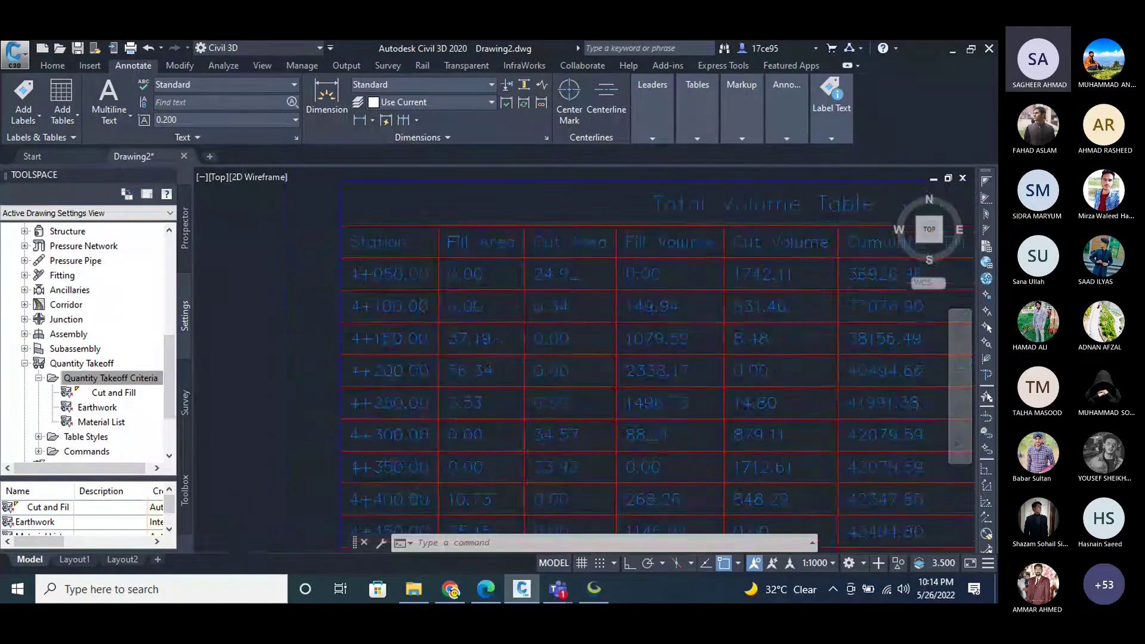
scroll(402, 352, down, 4)
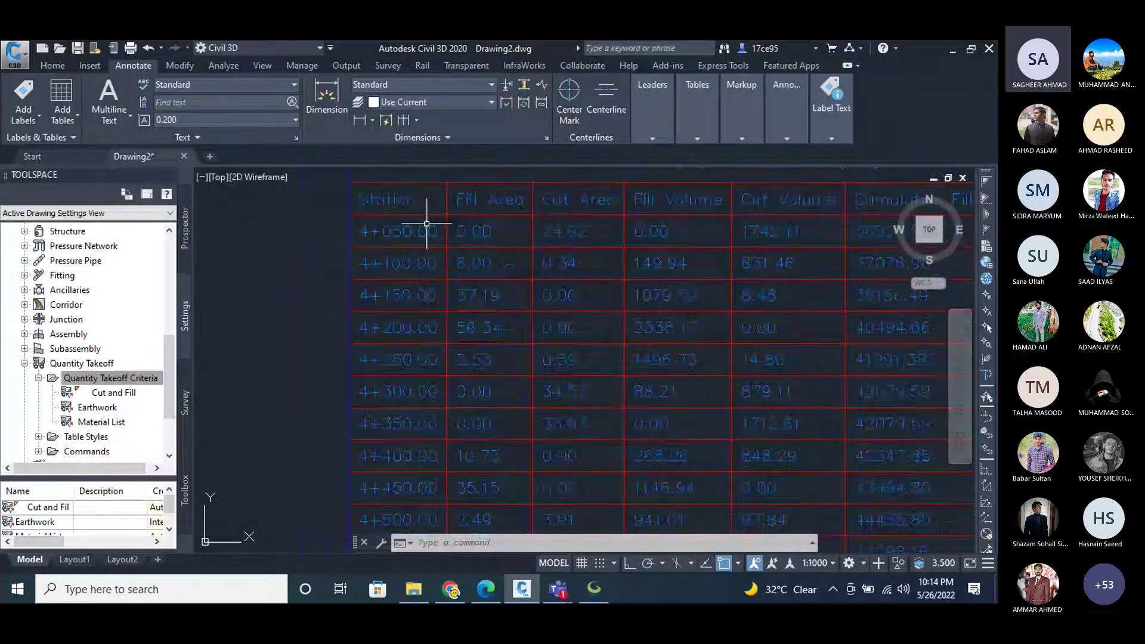
scroll(438, 225, up, 3)
scroll(438, 225, up, 4)
scroll(418, 232, down, 1)
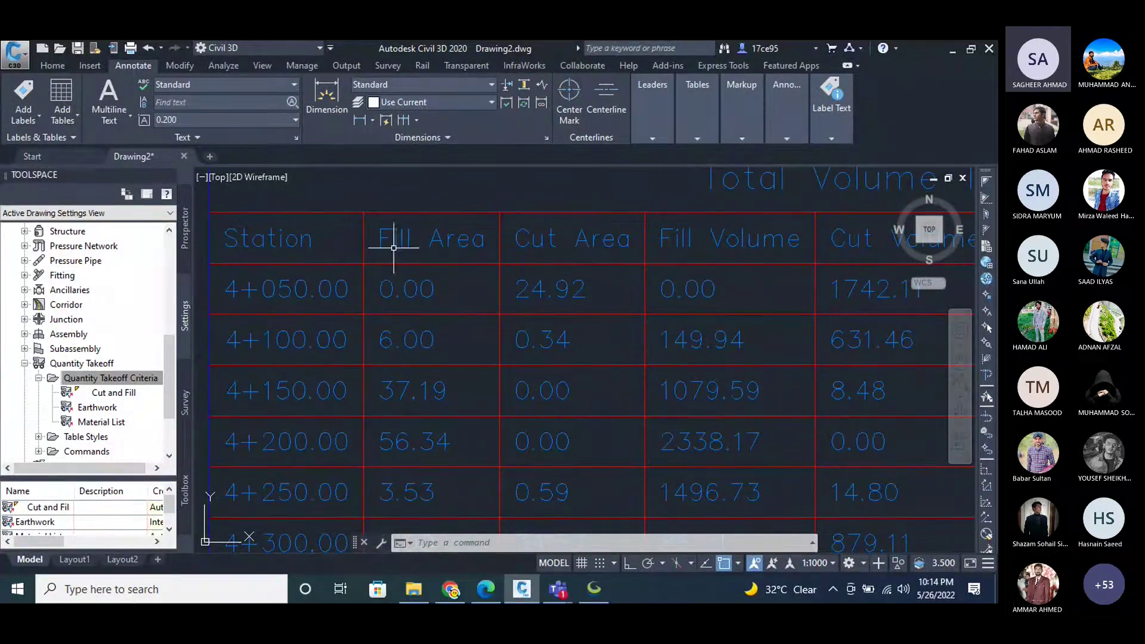
scroll(394, 248, down, 2)
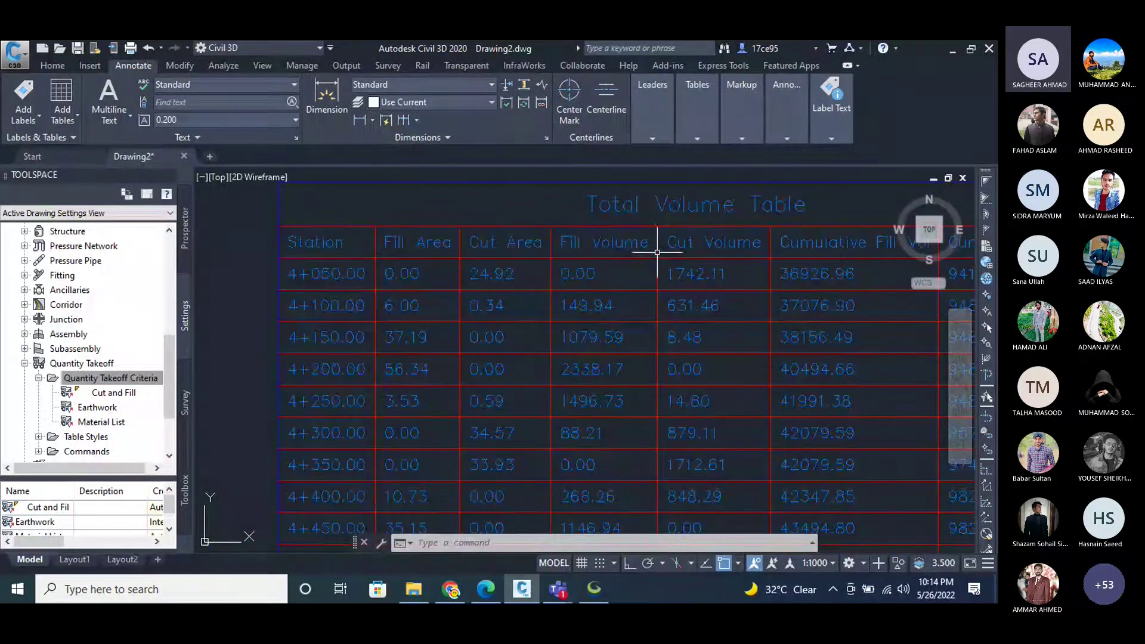
scroll(657, 252, up, 2)
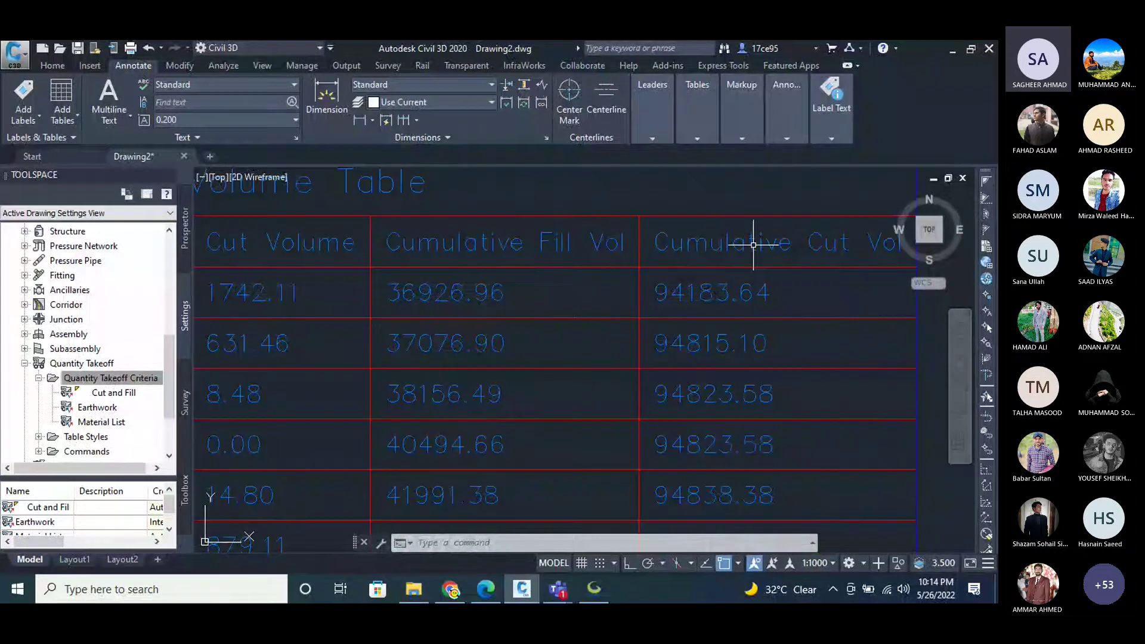
Review the first volume table's rows up to station 1+000.00 and look over the table layout relative to the section views and alignment.
scroll(753, 244, down, 6)
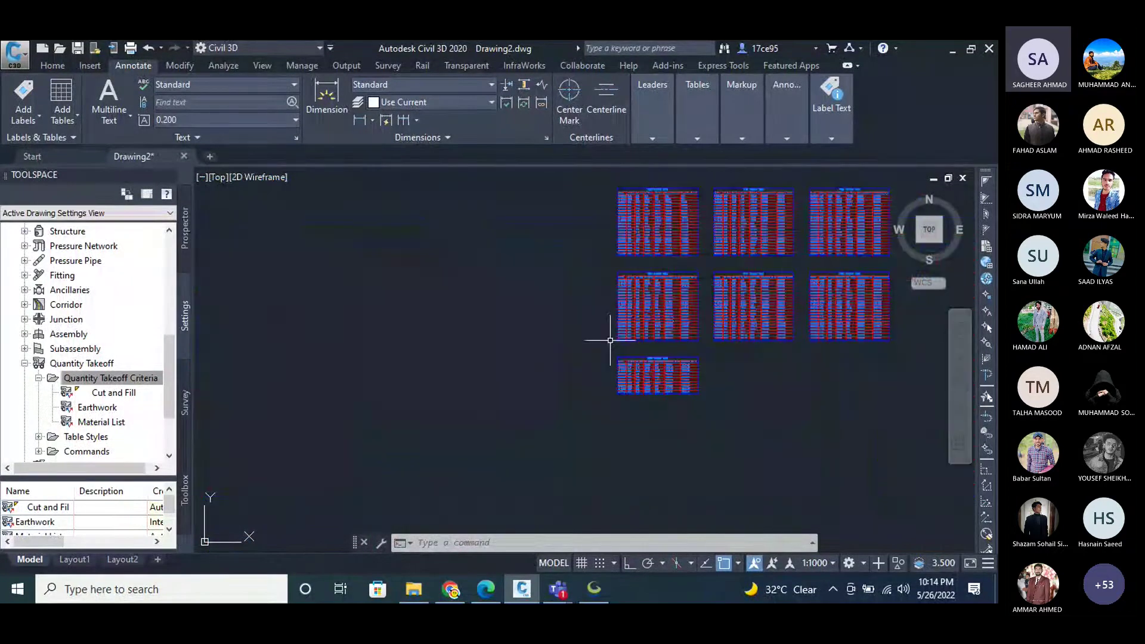
scroll(610, 340, down, 4)
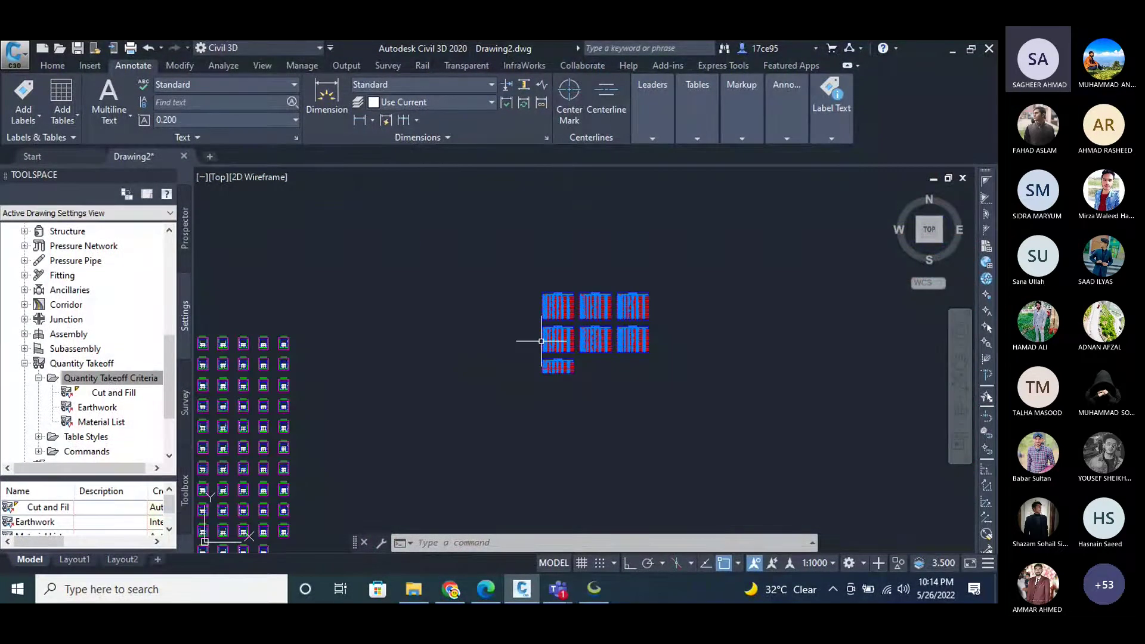
scroll(541, 341, up, 5)
scroll(485, 303, up, 4)
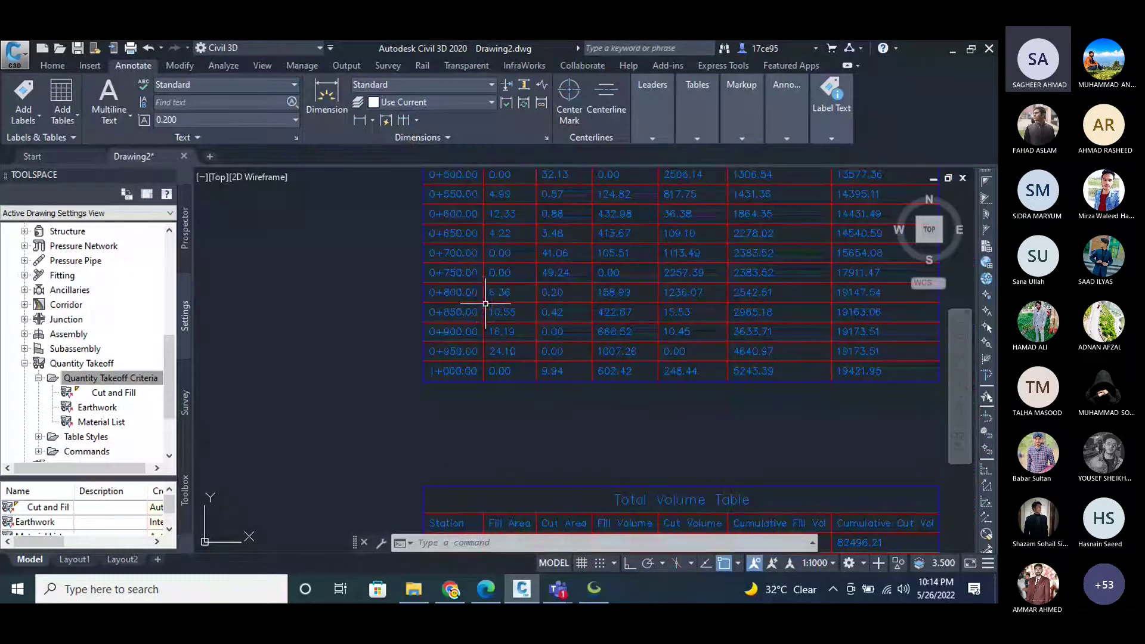
click(484, 311)
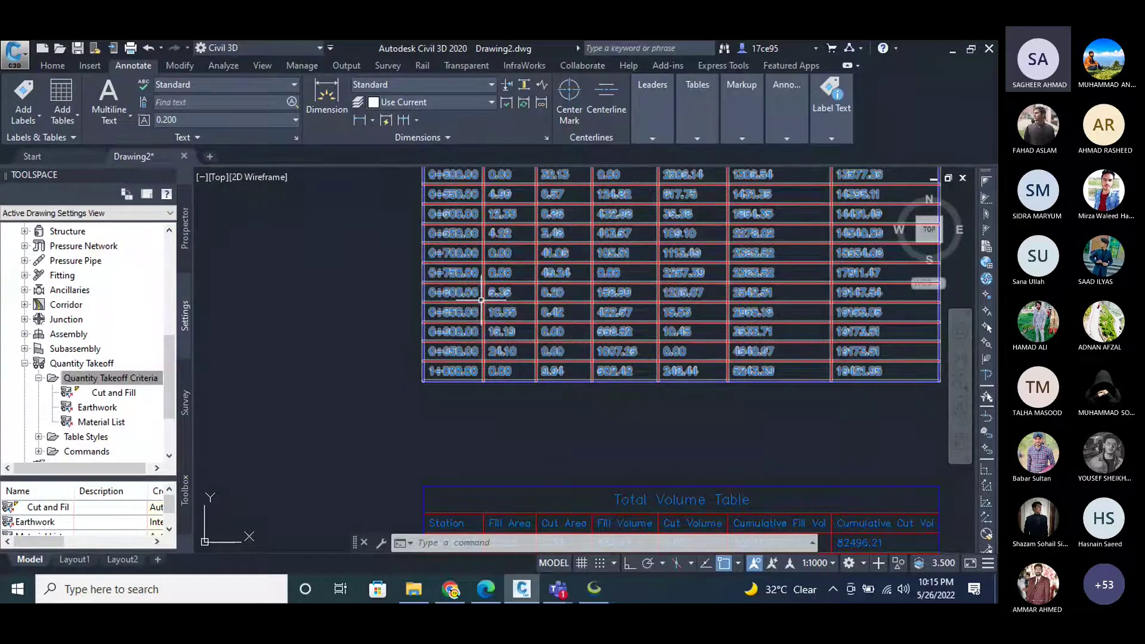
key(Escape)
key(Escape)
key(Escape)
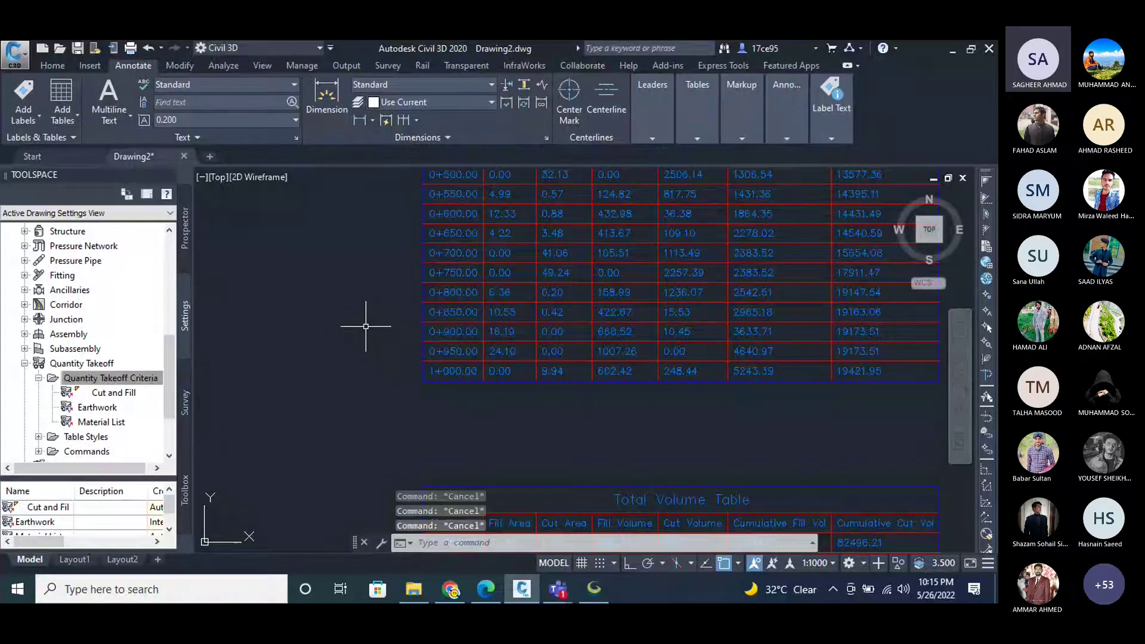
scroll(369, 325, down, 6)
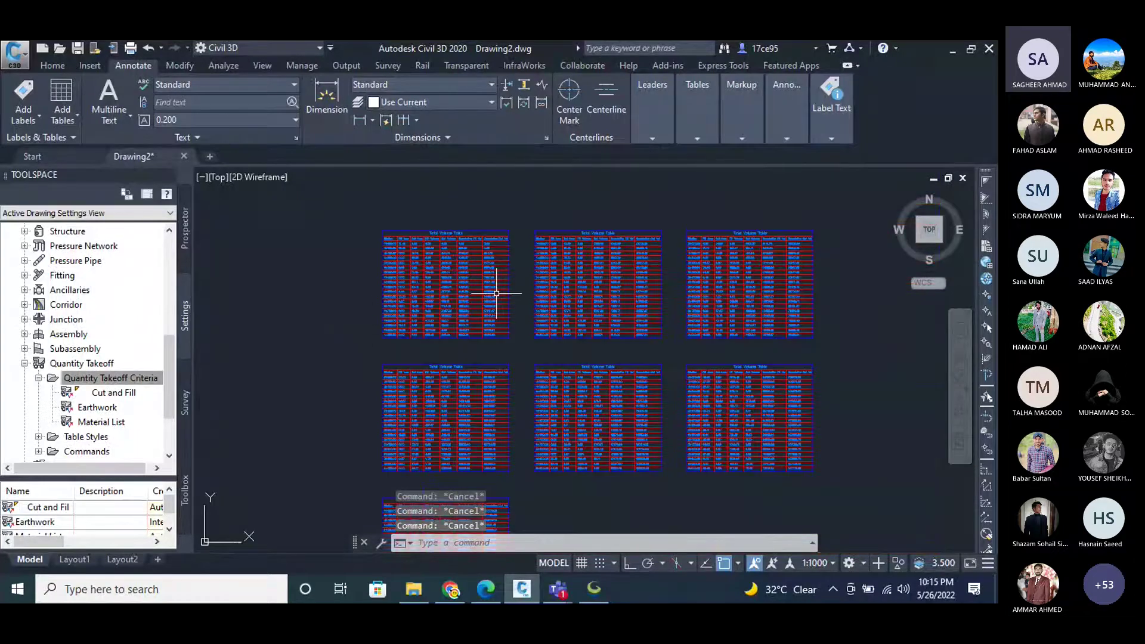
scroll(537, 316, down, 4)
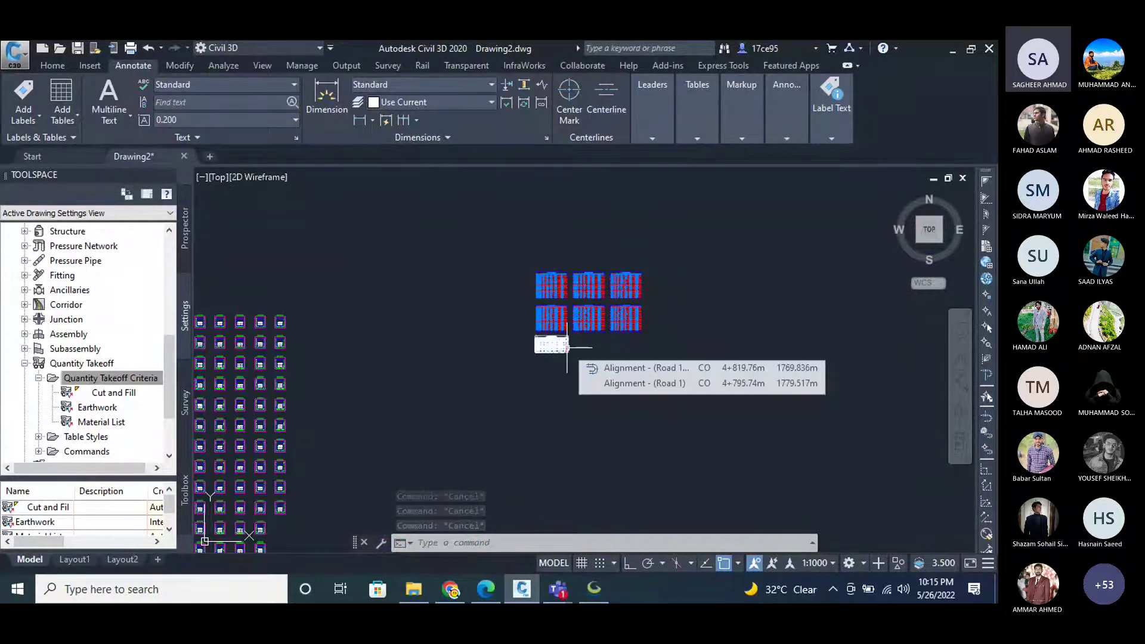
scroll(566, 347, down, 4)
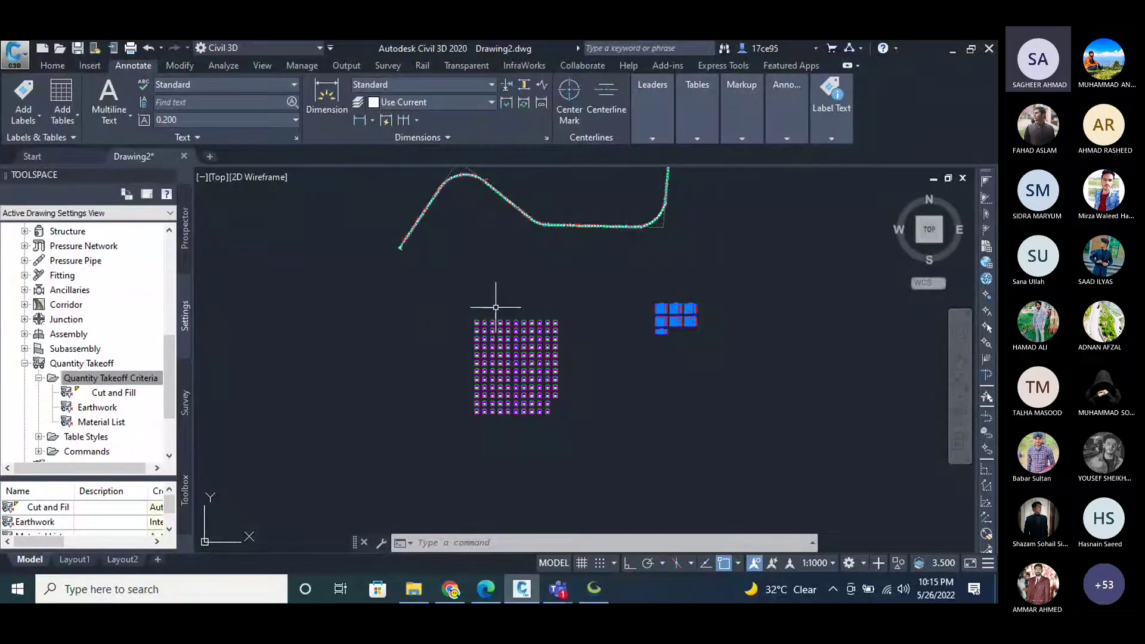
key(Escape)
key(Escape)
key(Escape)
In the section view group's properties, set up volume tables by adding a Total Volume table with the Basic style.
scroll(484, 322, up, 4)
scroll(483, 322, up, 8)
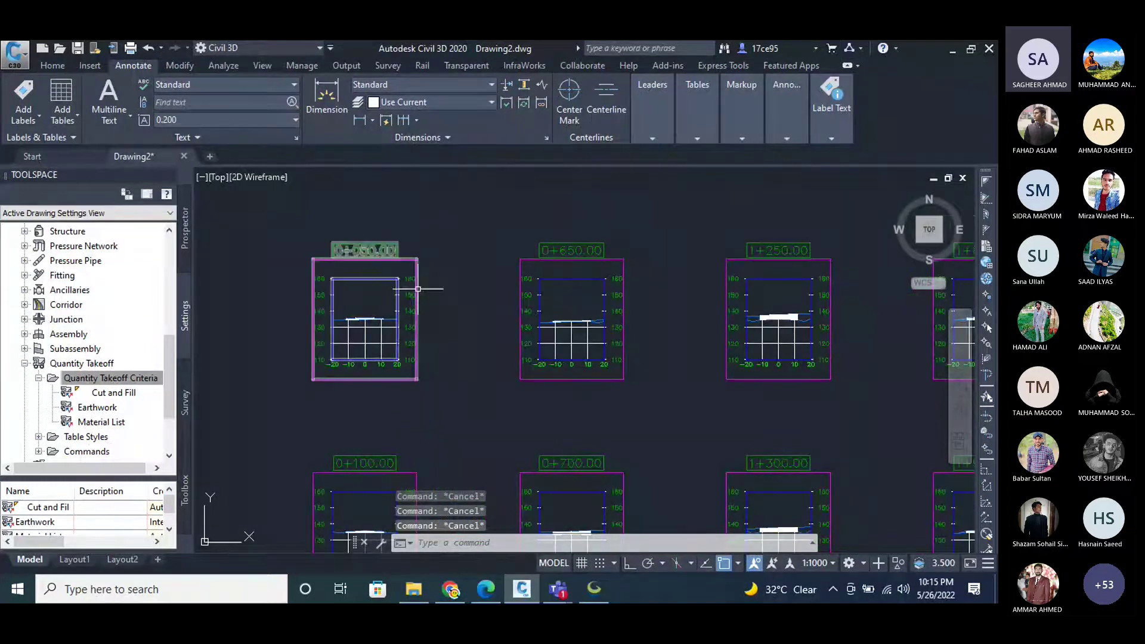
scroll(418, 288, up, 2)
click(414, 288)
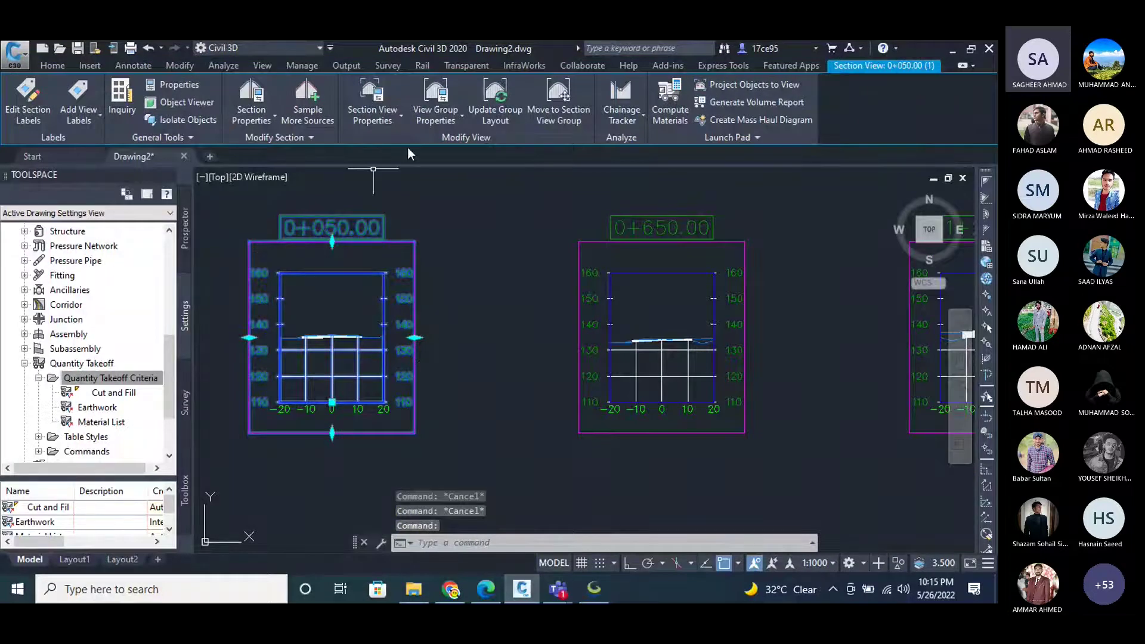
click(436, 98)
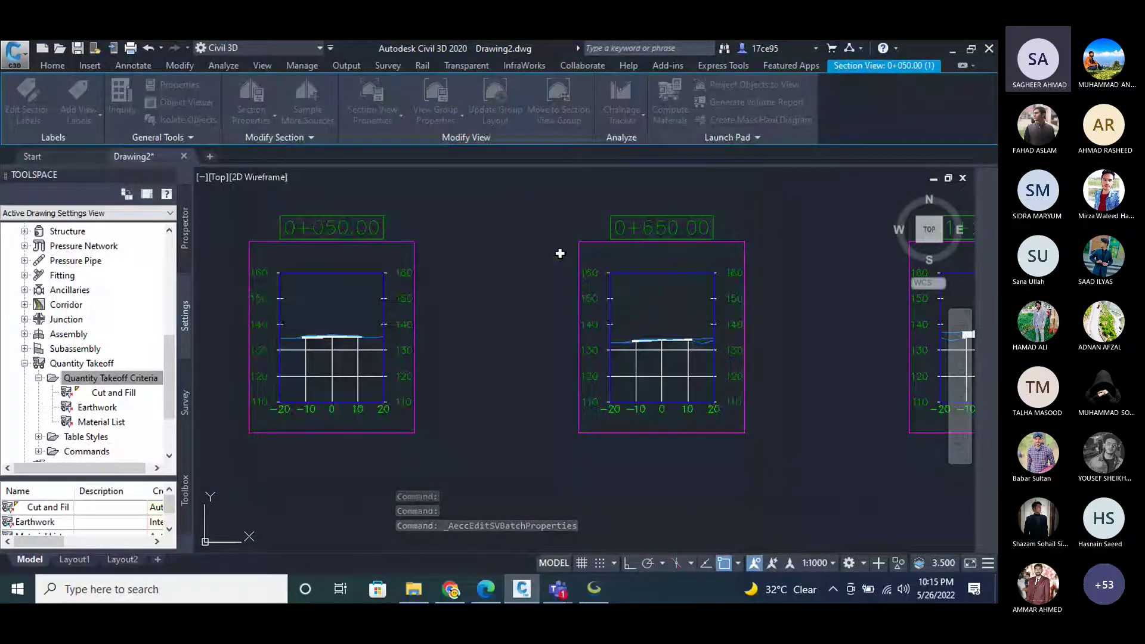
click(338, 220)
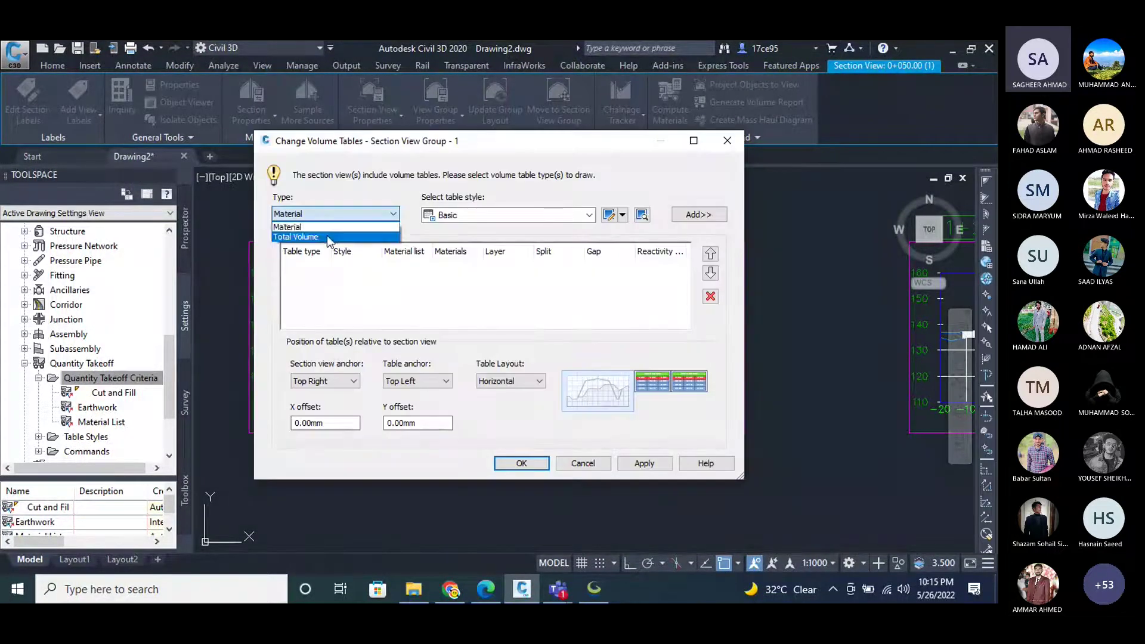
click(327, 235)
click(474, 216)
click(453, 231)
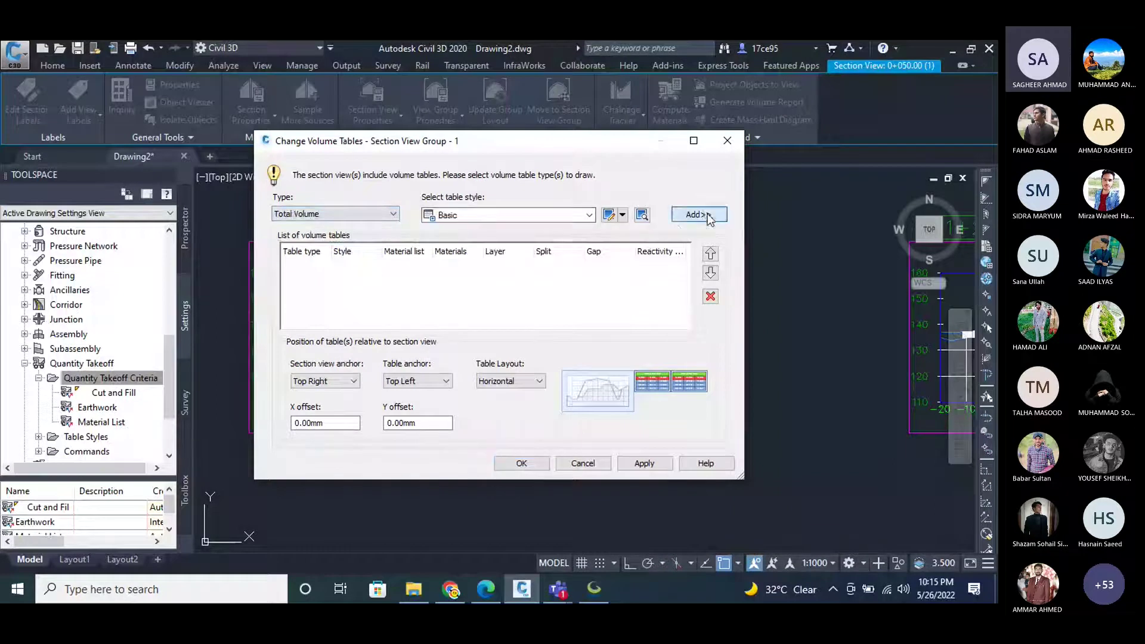
click(686, 215)
Keep the added table's material list and position settings, and apply the volume tables to Section View Group - 1.
click(418, 268)
click(429, 269)
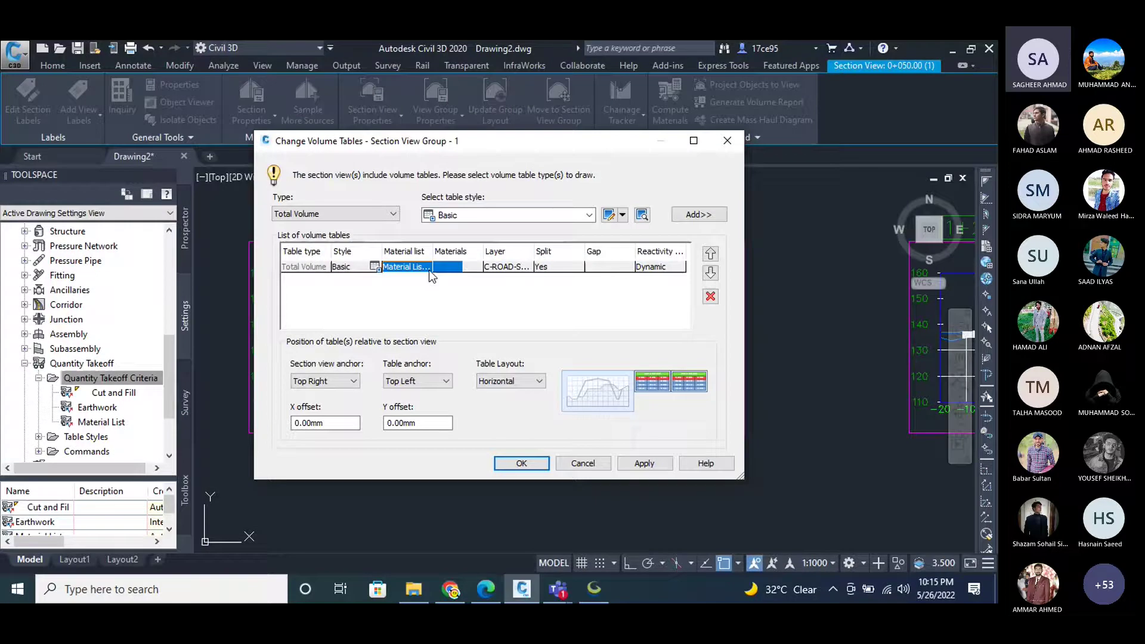
click(500, 300)
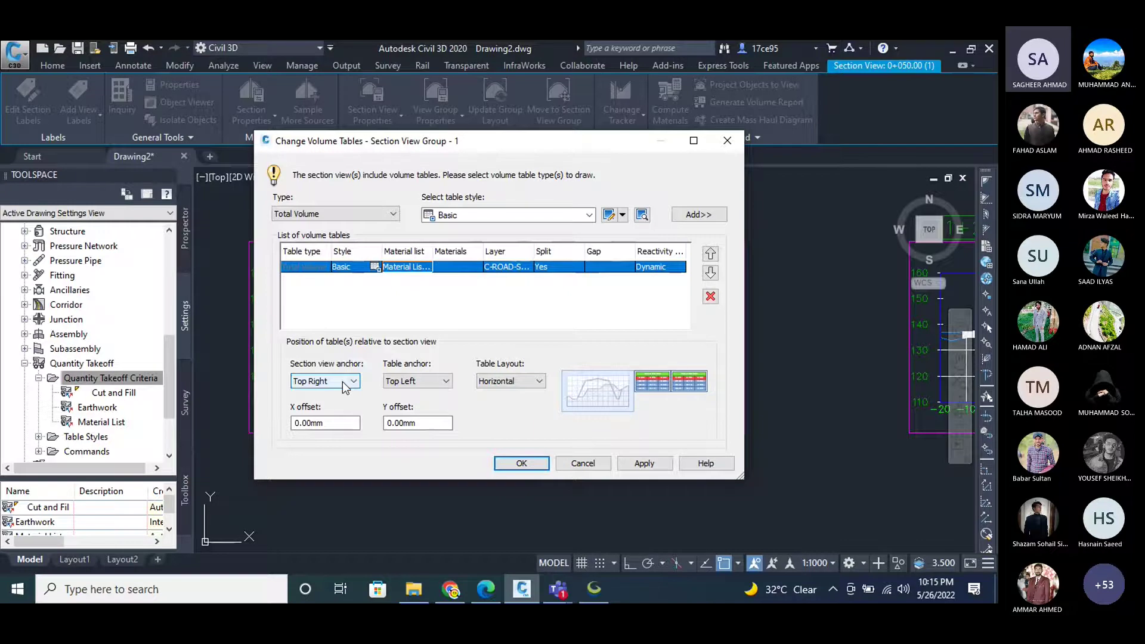
click(644, 463)
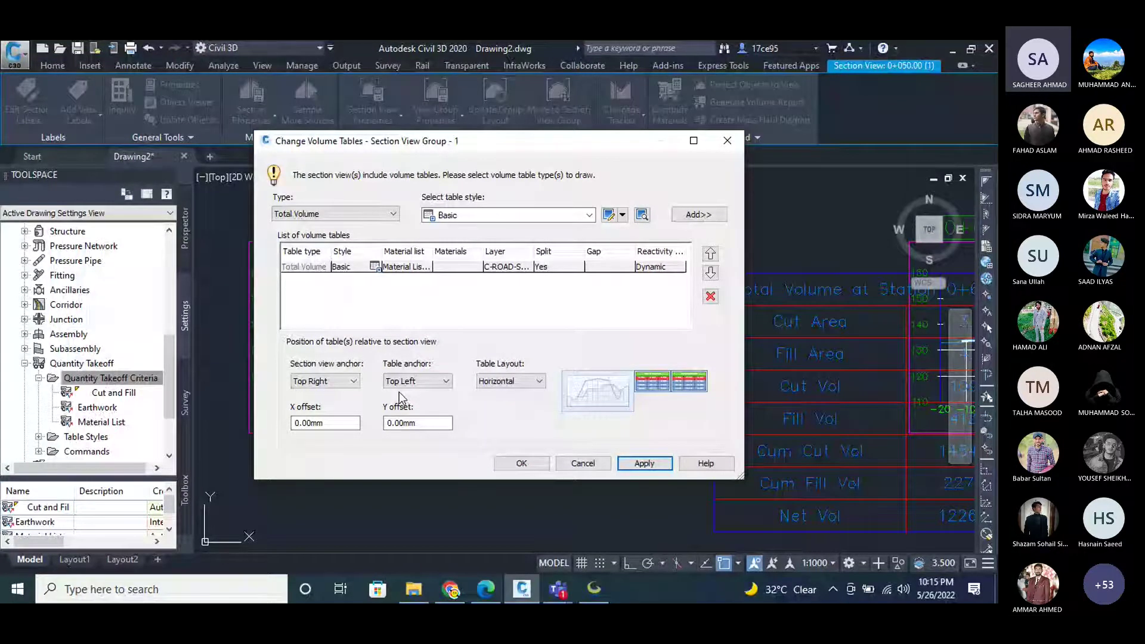
click(521, 464)
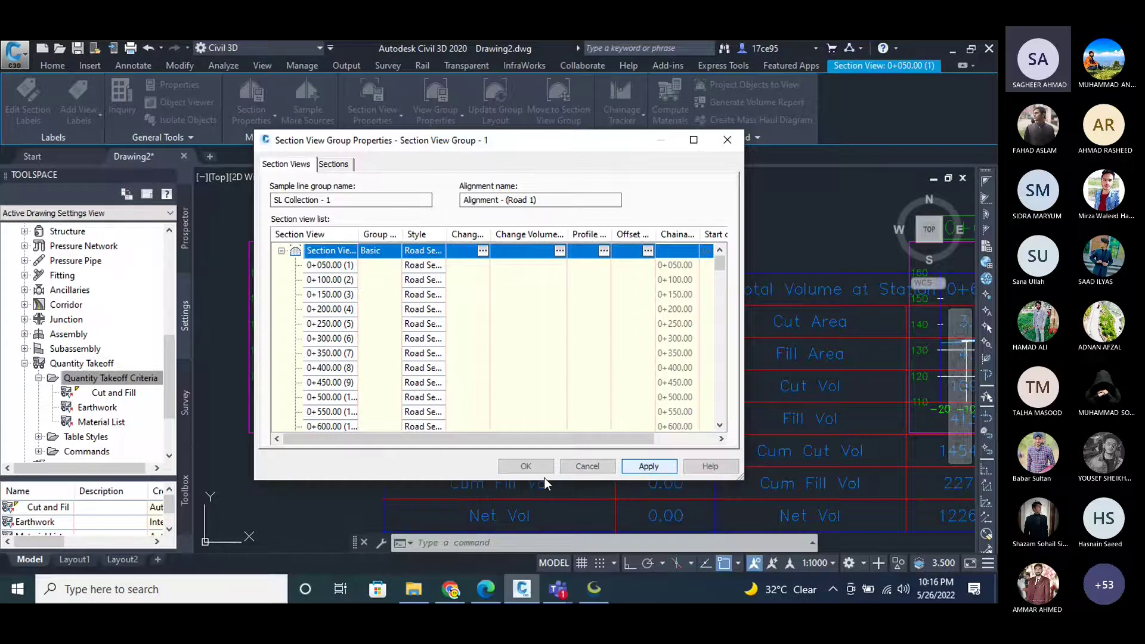
click(526, 465)
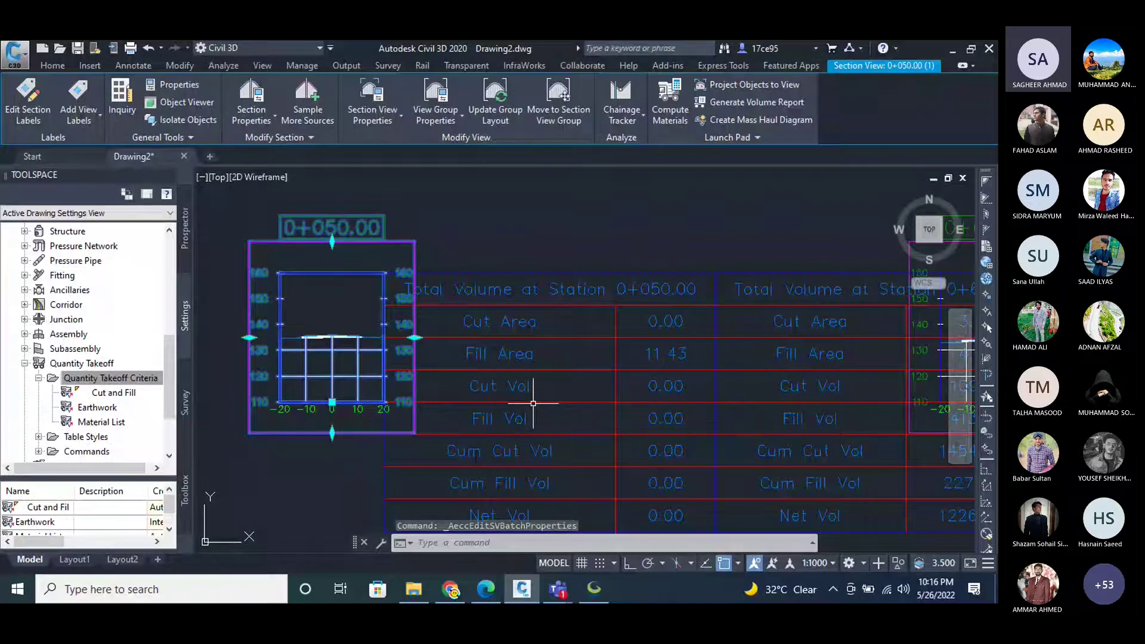
Look over the volume tables placed at the section views, starting with the one at station 0+050.00.
mouse_move(533, 403)
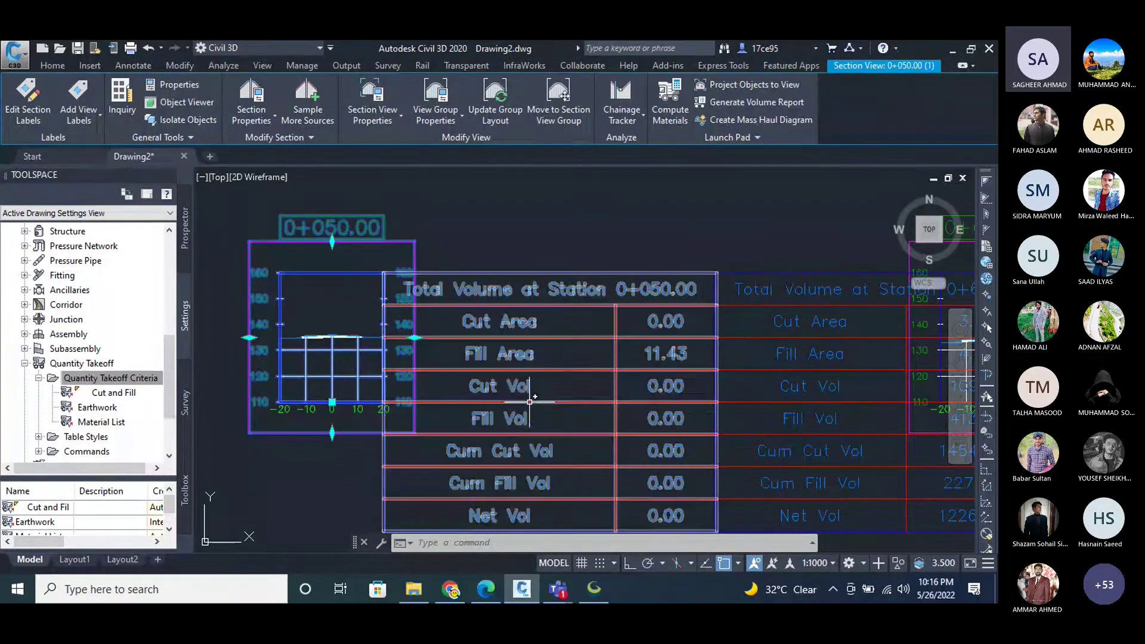
scroll(455, 324, down, 5)
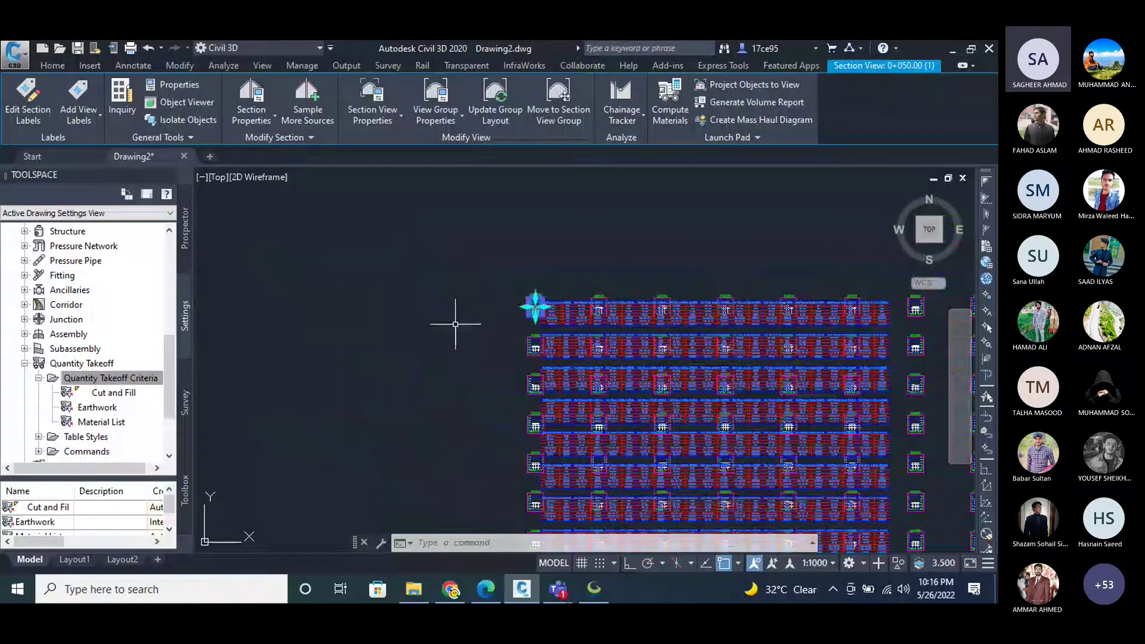
scroll(455, 323, down, 4)
scroll(569, 340, up, 3)
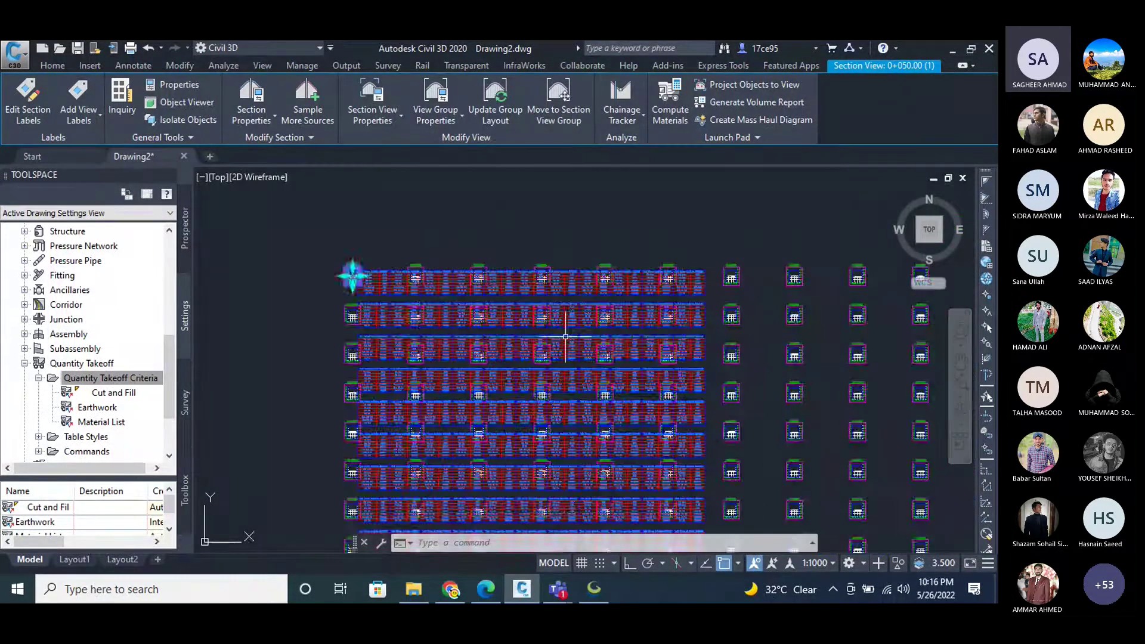
key(Escape)
middle_drag(722, 267, 654, 283)
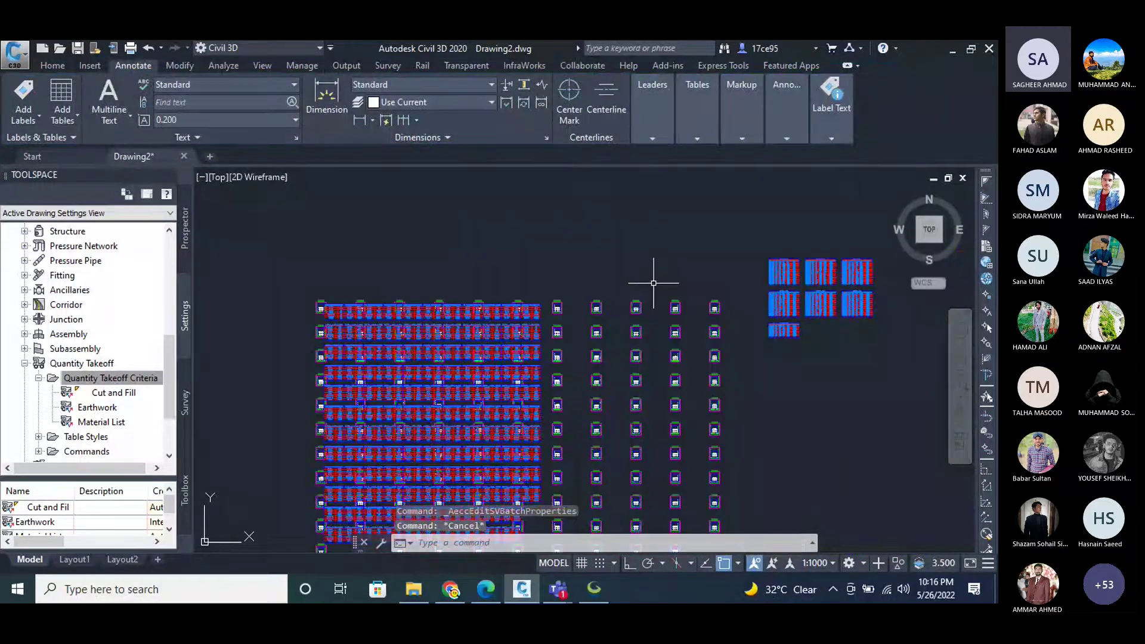
scroll(647, 266, down, 3)
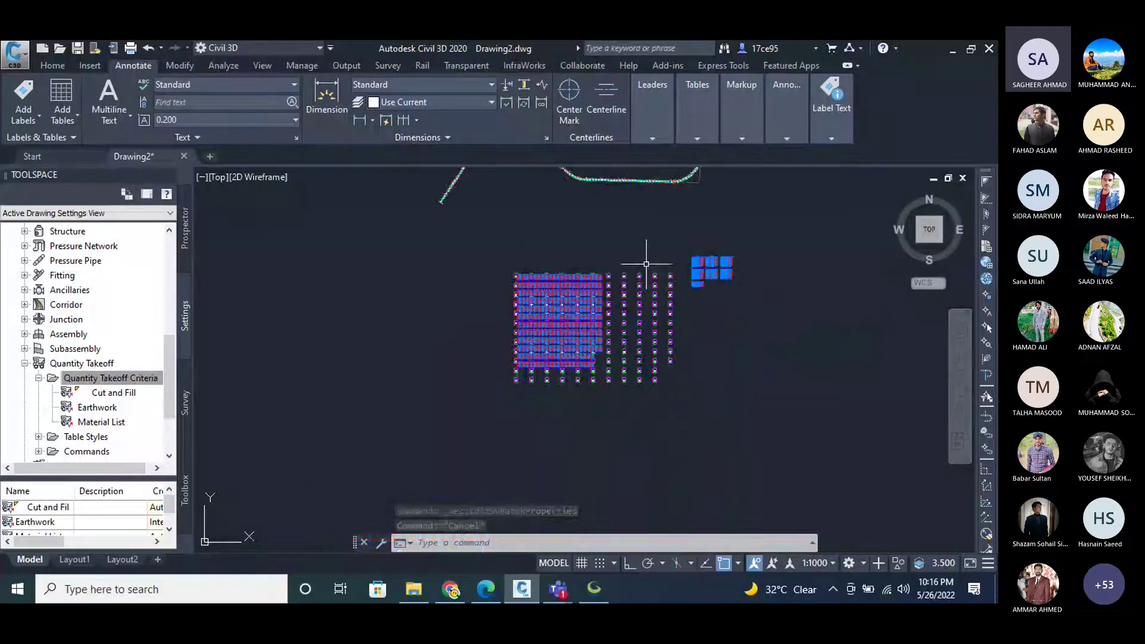
Move the separate block of total volume tables about 1308 units diagonally up and away from the section views.
scroll(764, 237, up, 2)
click(636, 254)
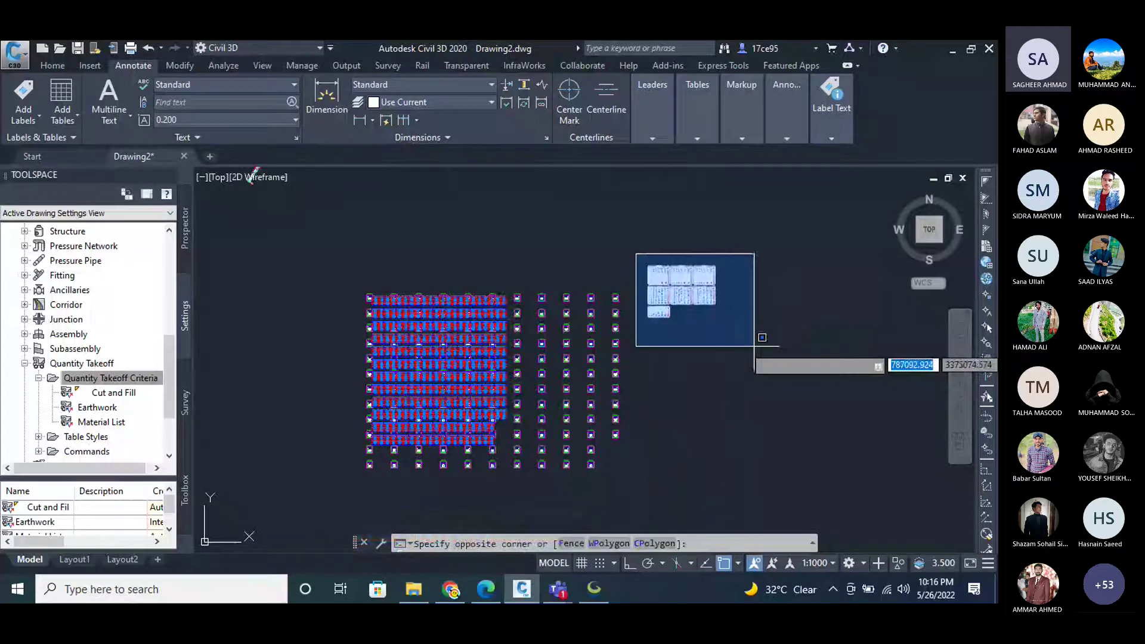
click(762, 338)
click(53, 65)
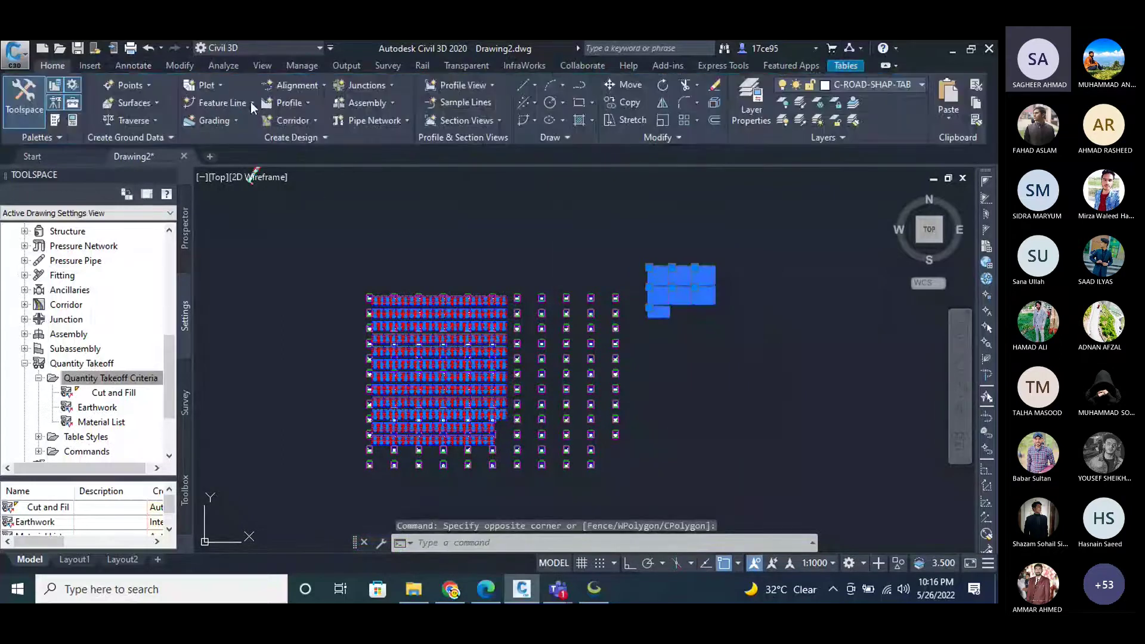
click(630, 85)
click(675, 293)
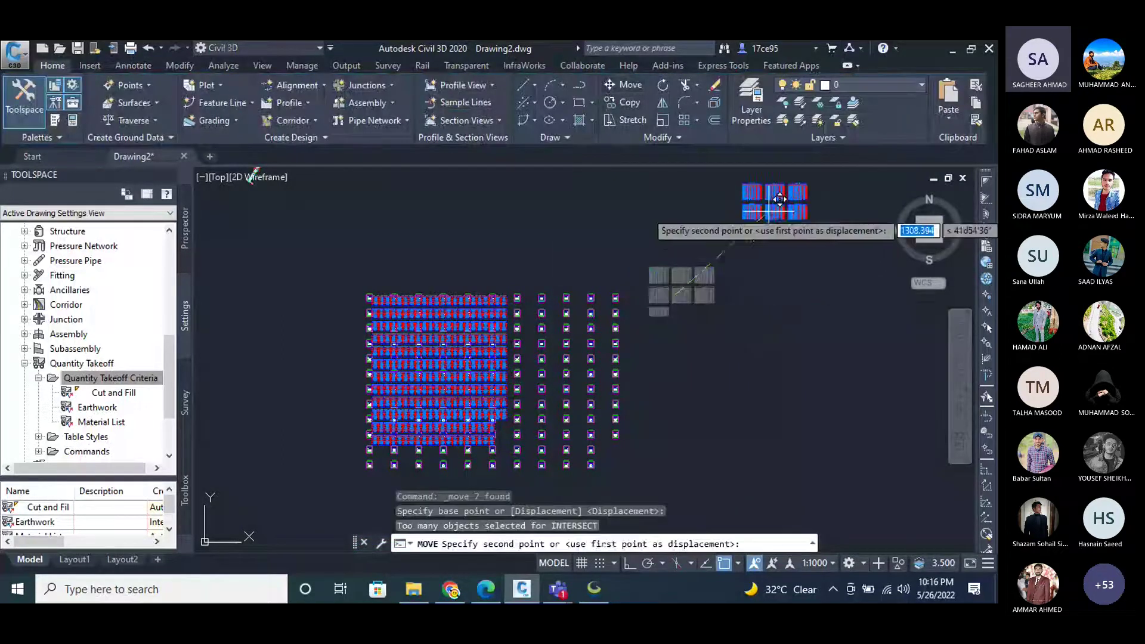
key(Escape)
key(Escape)
key(Escape)
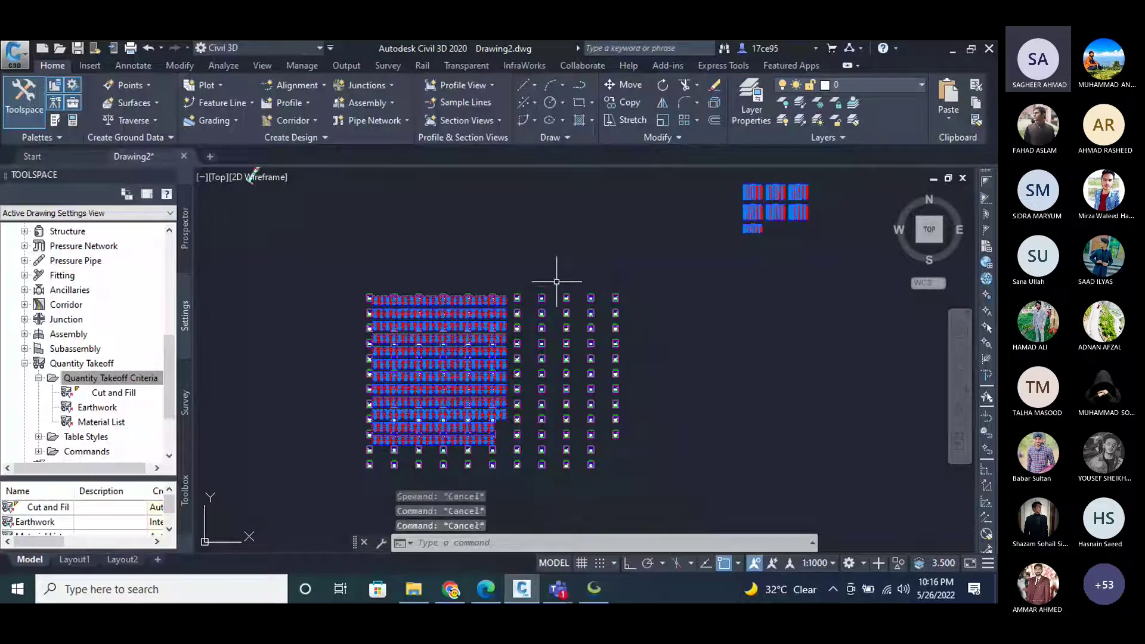
Try to update the section view group layout after window-selecting the upper rows of section views.
scroll(556, 281, down, 3)
scroll(415, 261, up, 3)
scroll(524, 288, up, 6)
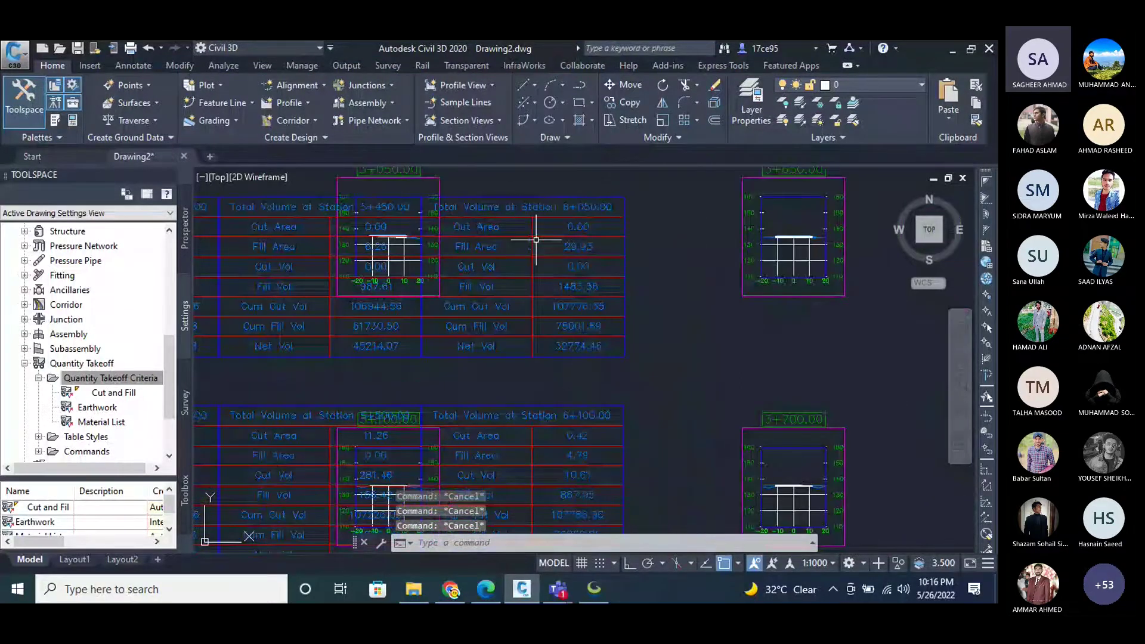
scroll(536, 239, down, 5)
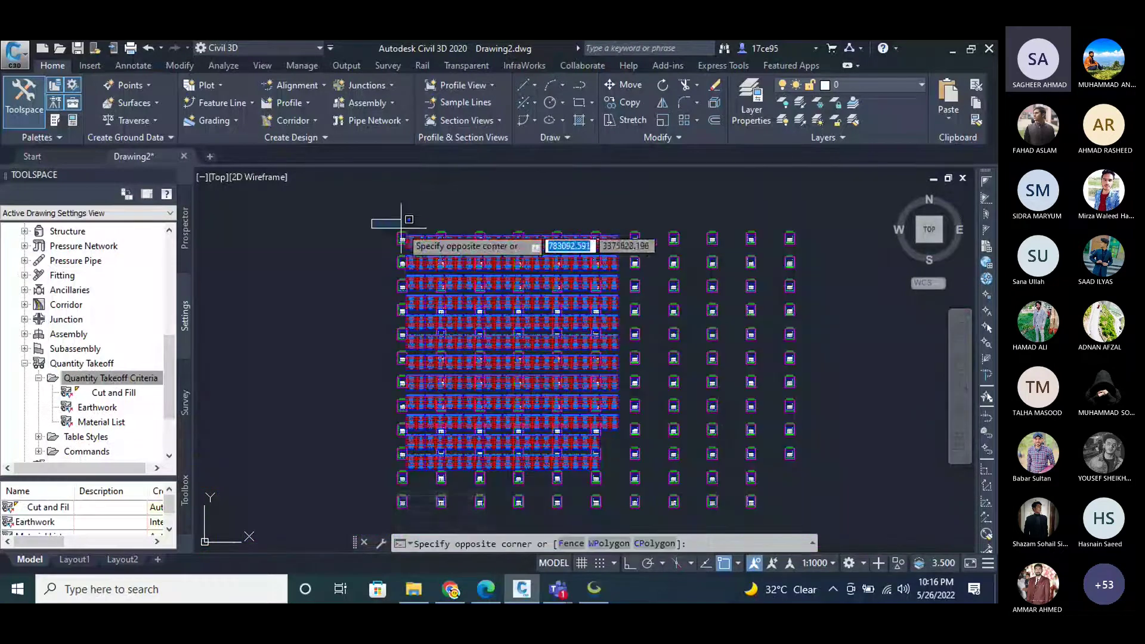
scroll(369, 218, down, 2)
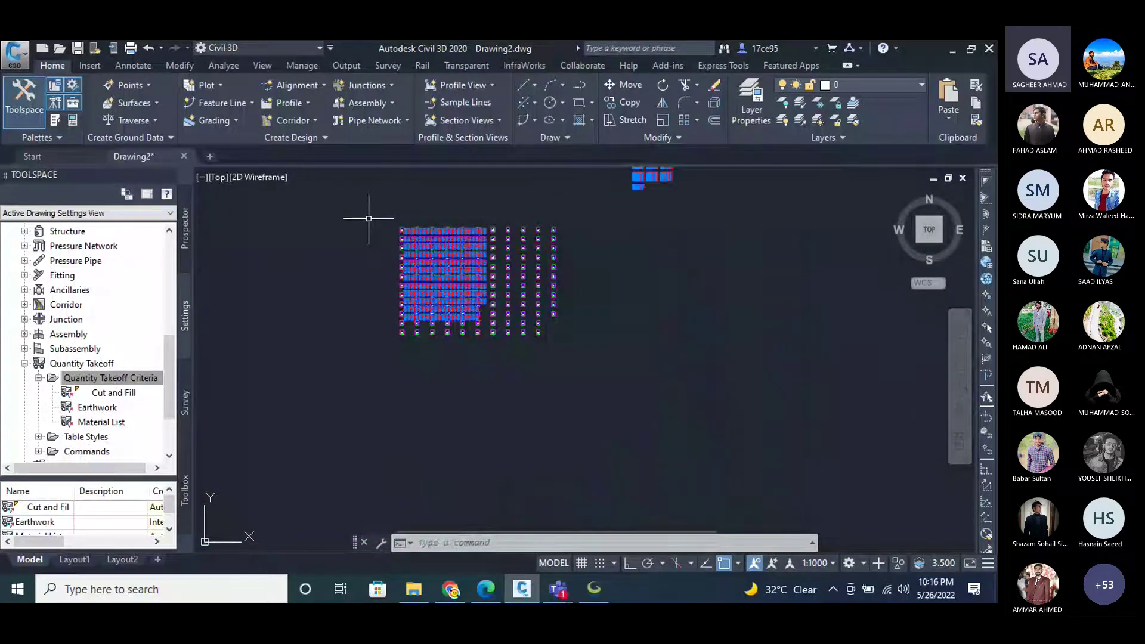
drag(369, 219, 577, 252)
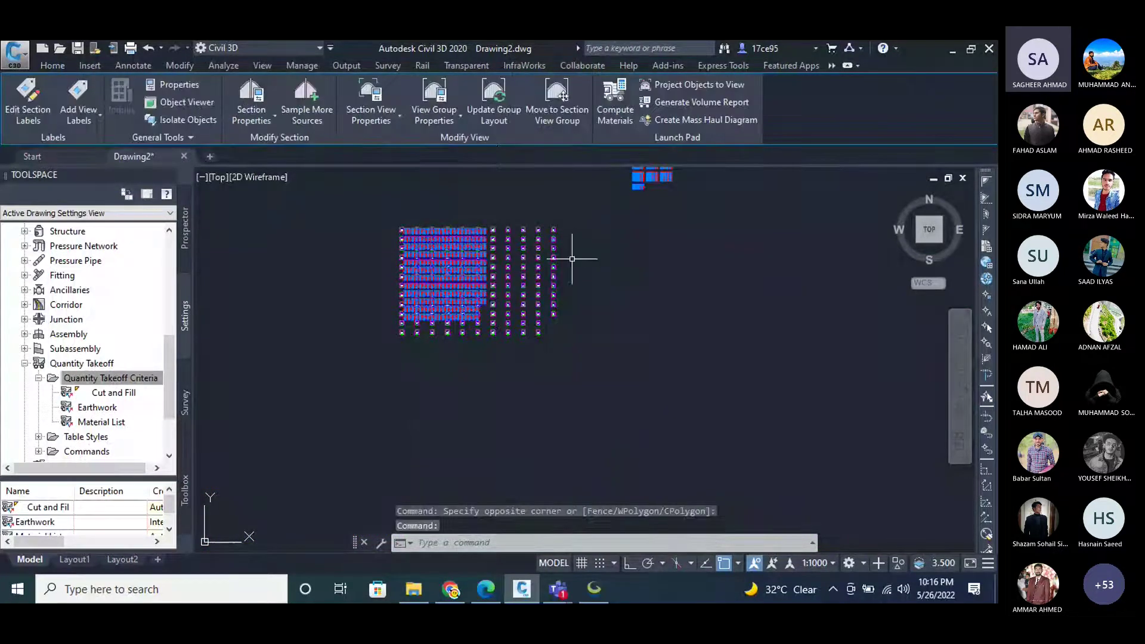
click(499, 100)
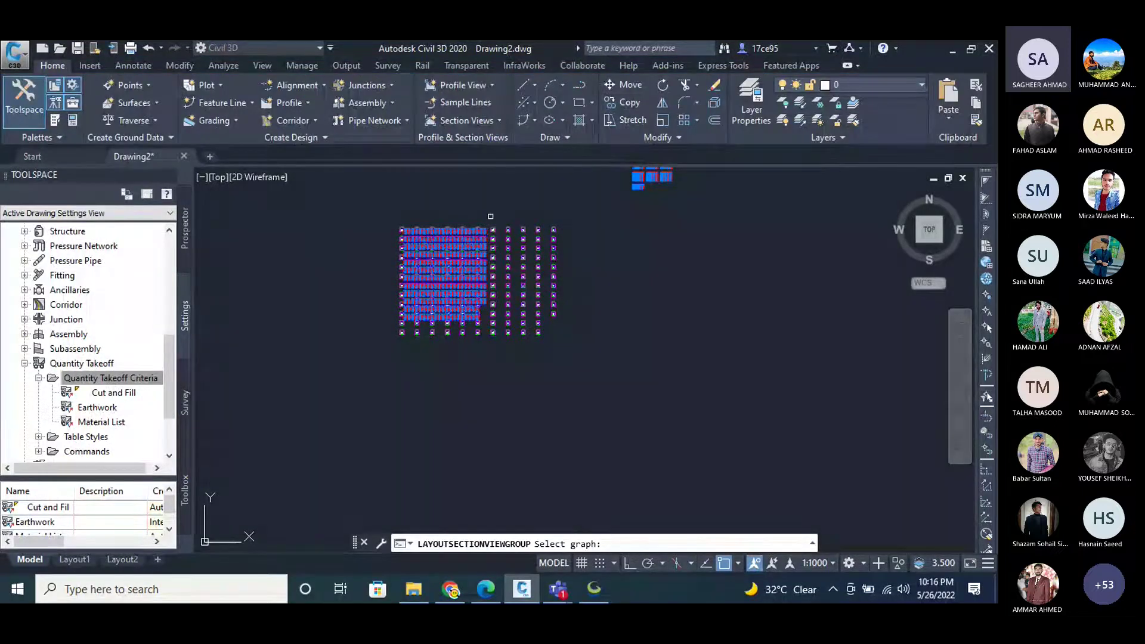
key(Escape)
key(Escape)
scroll(490, 217, up, 2)
drag(773, 204, 301, 409)
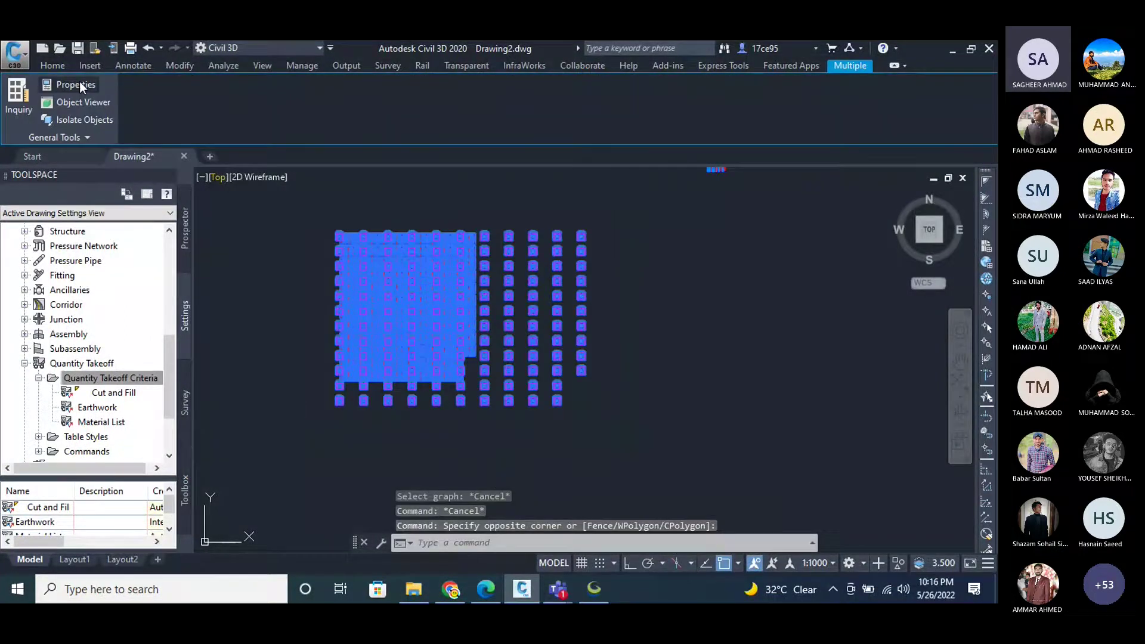
key(Escape)
scroll(492, 232, up, 2)
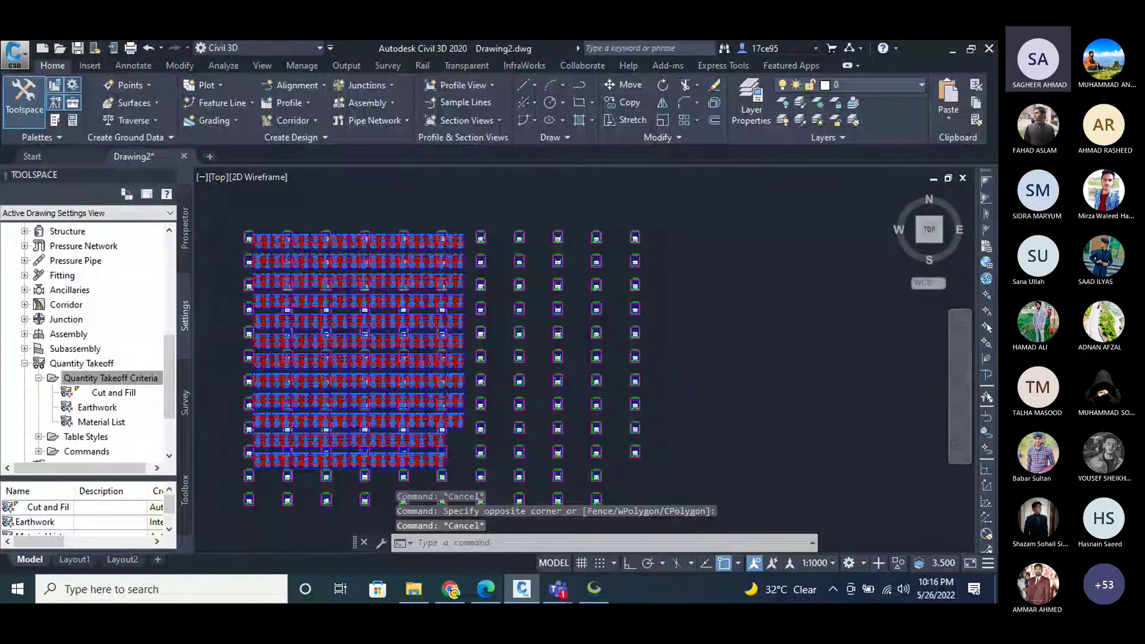
scroll(491, 233, up, 2)
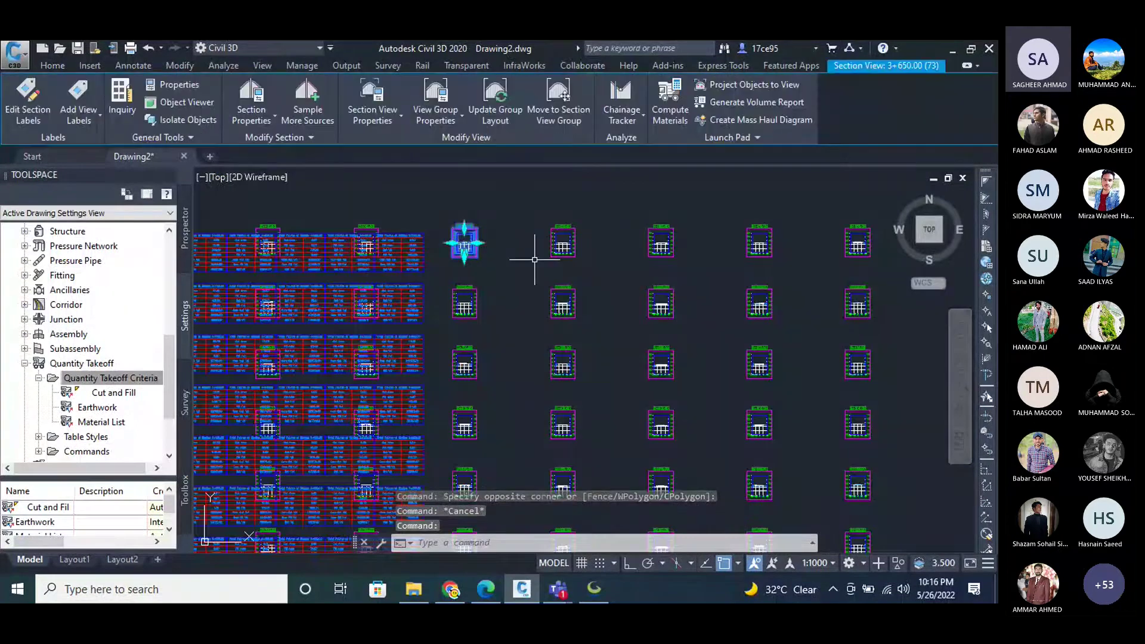
key(Escape)
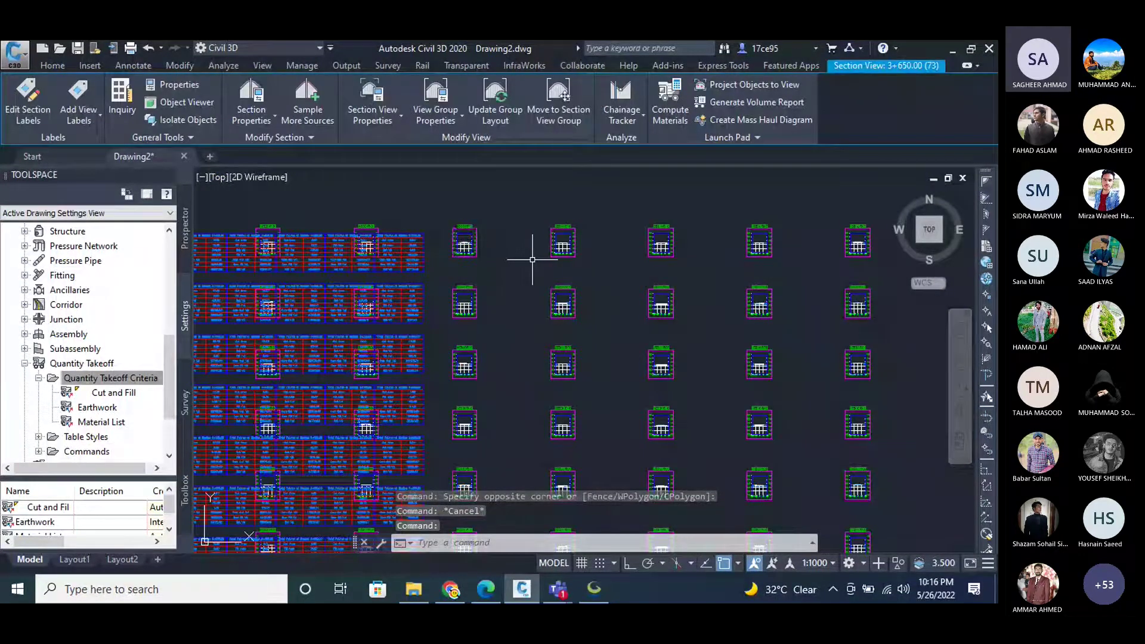
Check the Section View Group Properties from the 3+650.00 section view and close them without changes.
click(465, 243)
right_click(496, 253)
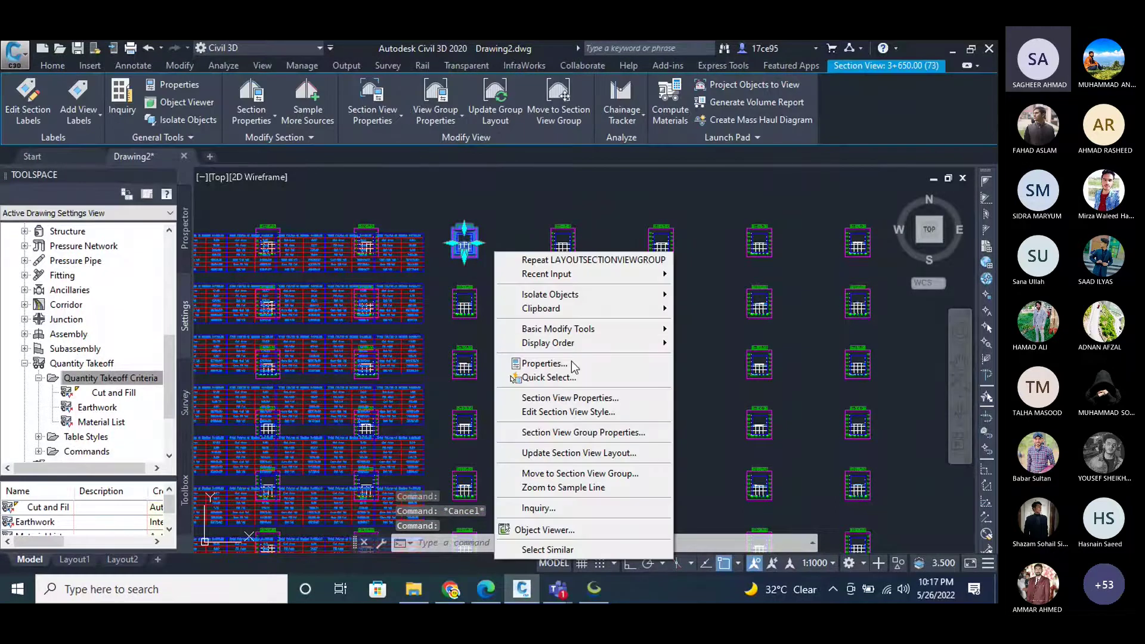
click(621, 431)
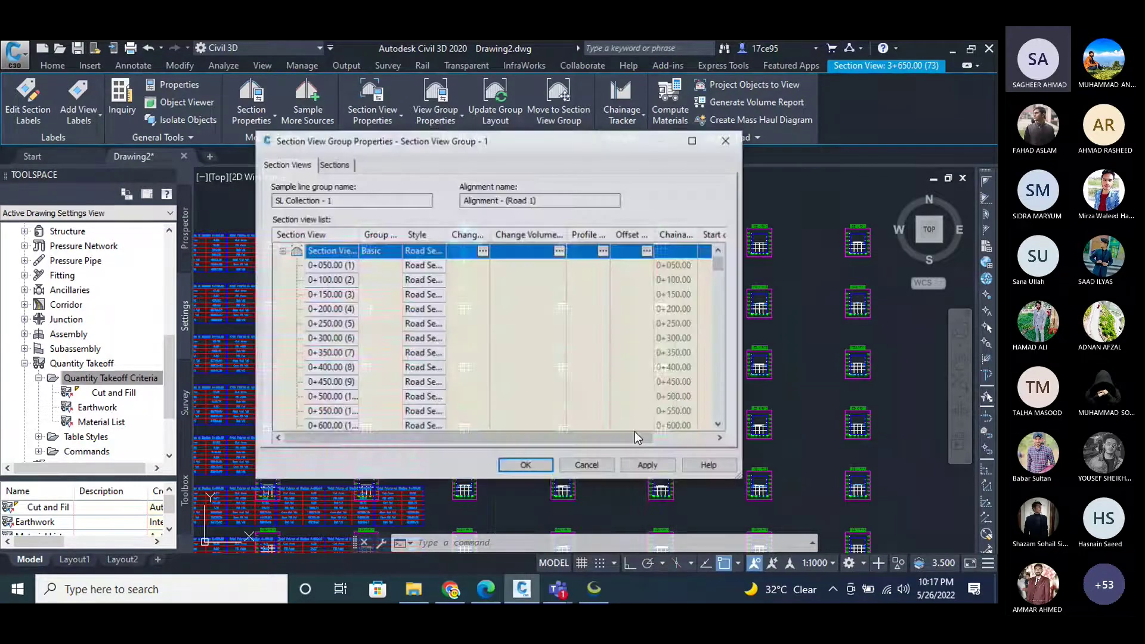
key(Escape)
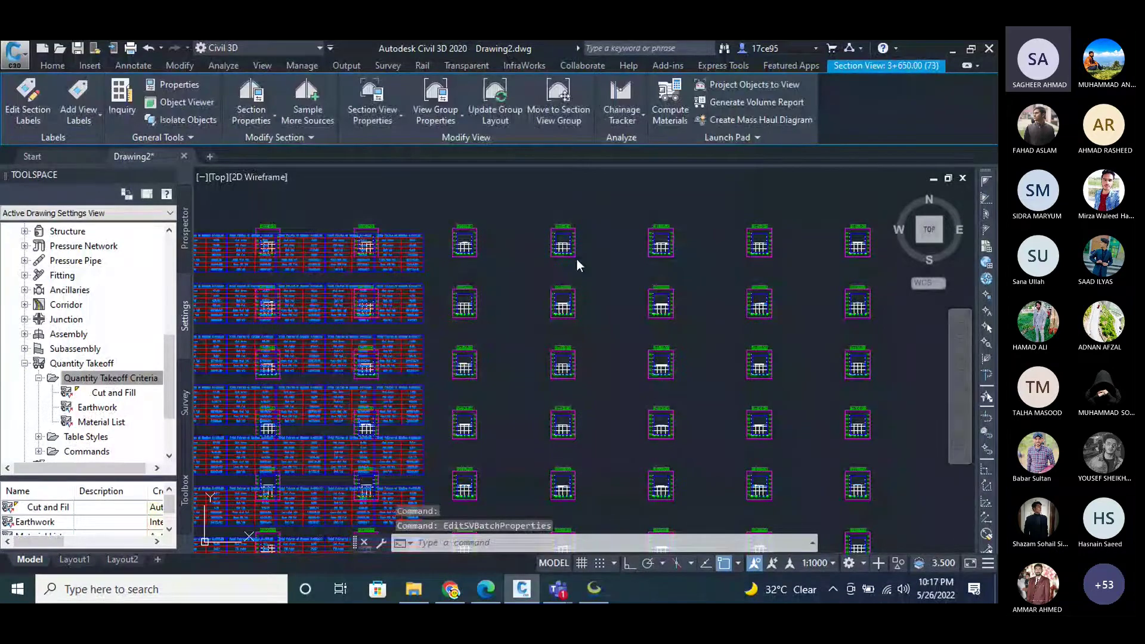
key(Escape)
Update the section view group's layout from the 3+650.00 section view so views and volume tables are rearranged.
click(476, 237)
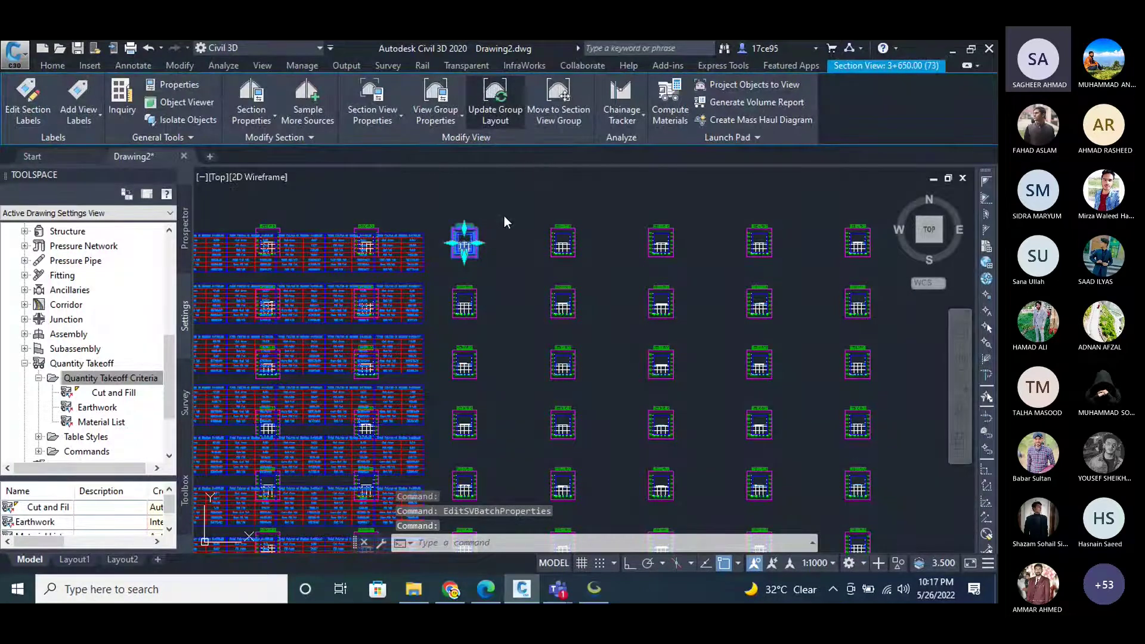
click(495, 104)
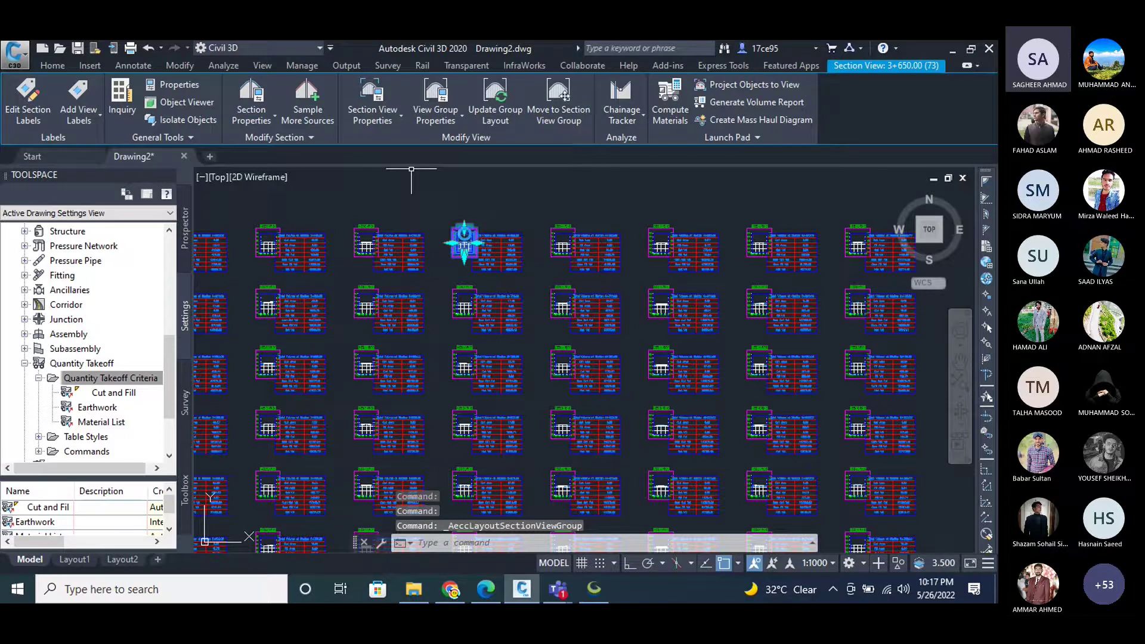
scroll(826, 287, down, 5)
Examine the rearranged section views and volume tables, including the 0+050.00 table and the corridor section's edge up close.
scroll(590, 280, up, 8)
scroll(371, 268, down, 3)
scroll(603, 225, up, 3)
scroll(542, 265, down, 3)
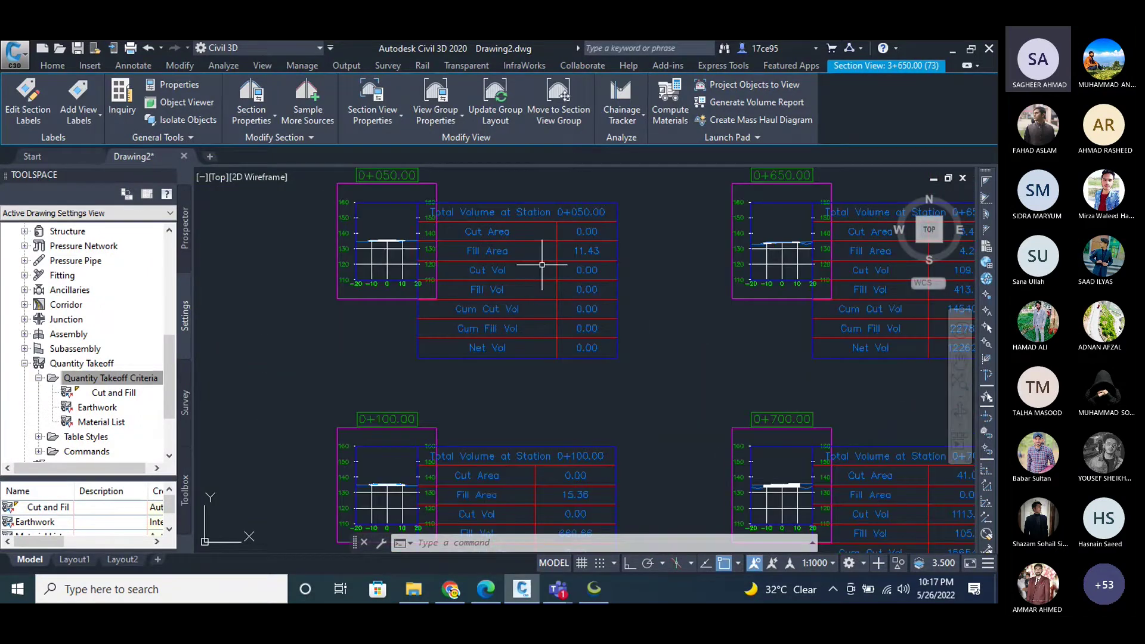
scroll(393, 244, up, 10)
scroll(414, 217, down, 6)
scroll(305, 271, up, 6)
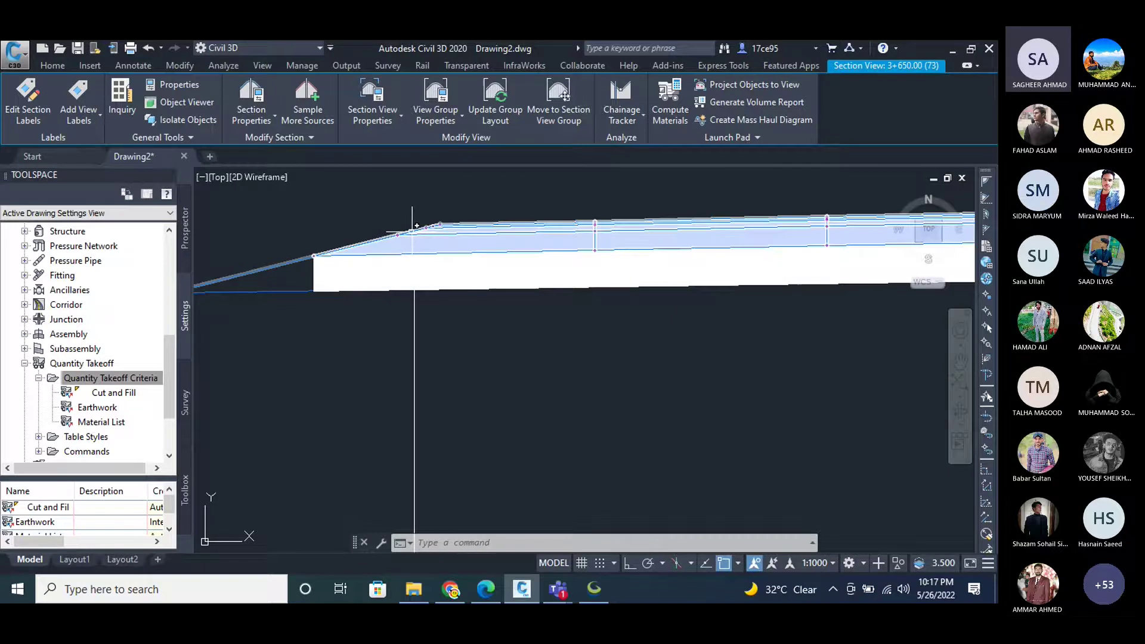
Examine the corridor section's left slope, the whole grid of section views, and the 6+050.00 section view with its volume table.
scroll(328, 274, down, 3)
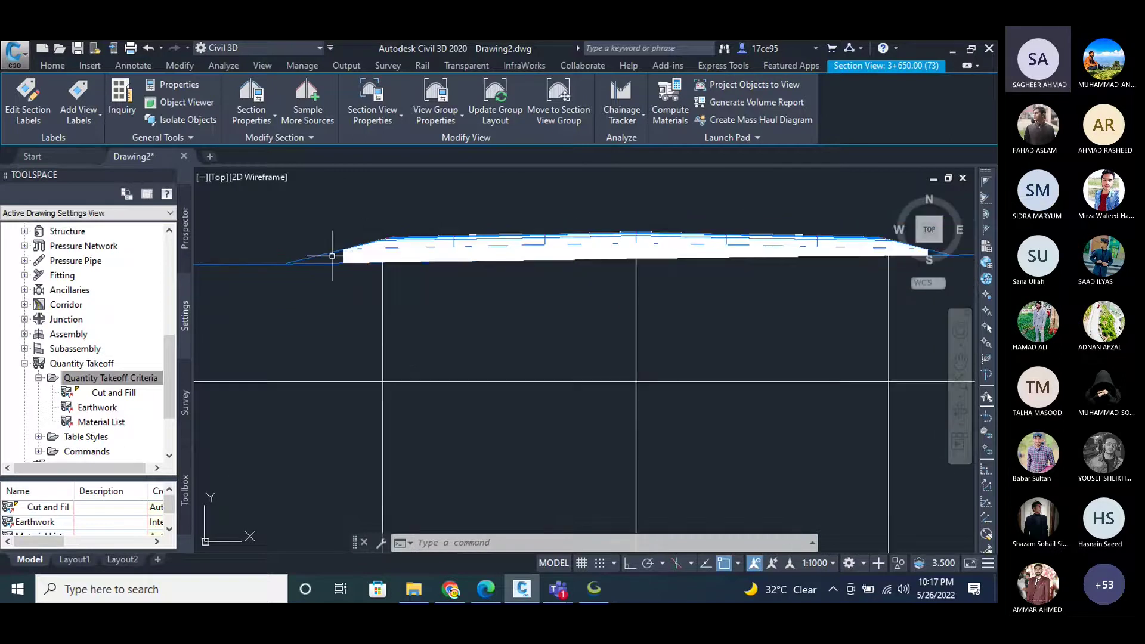
click(307, 256)
mouse_move(313, 245)
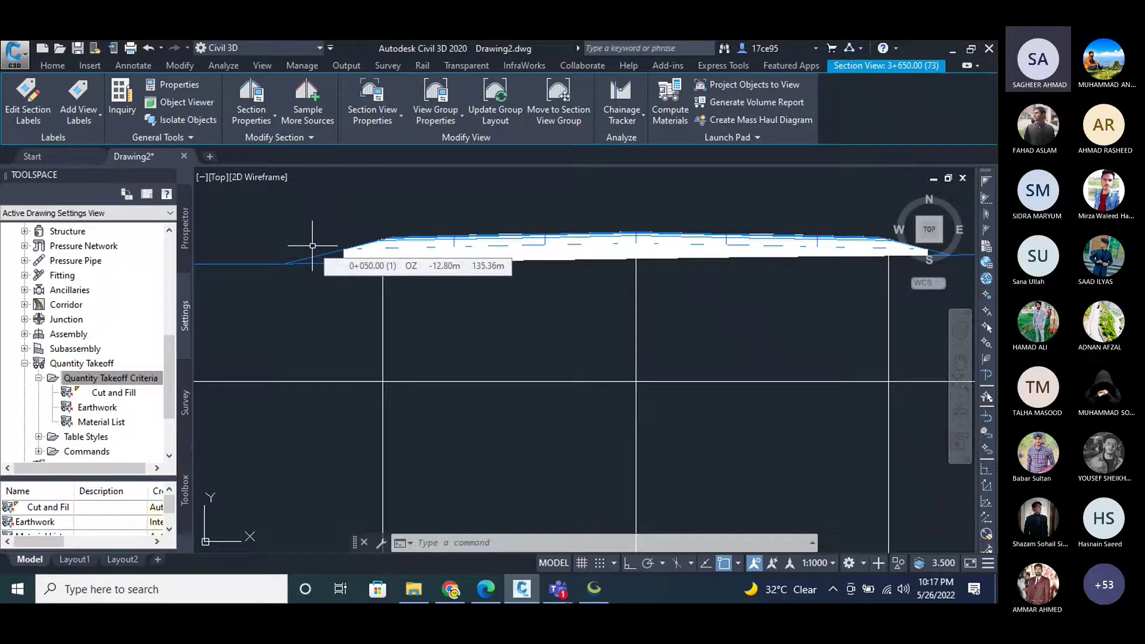
scroll(298, 259, down, 6)
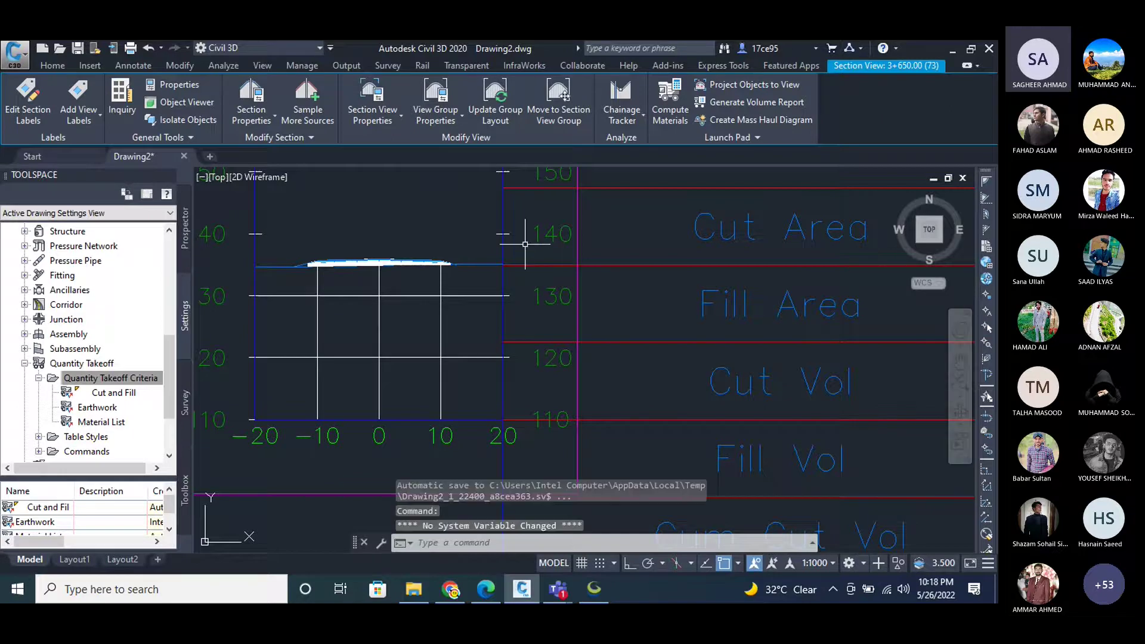
key(Escape)
scroll(505, 278, down, 10)
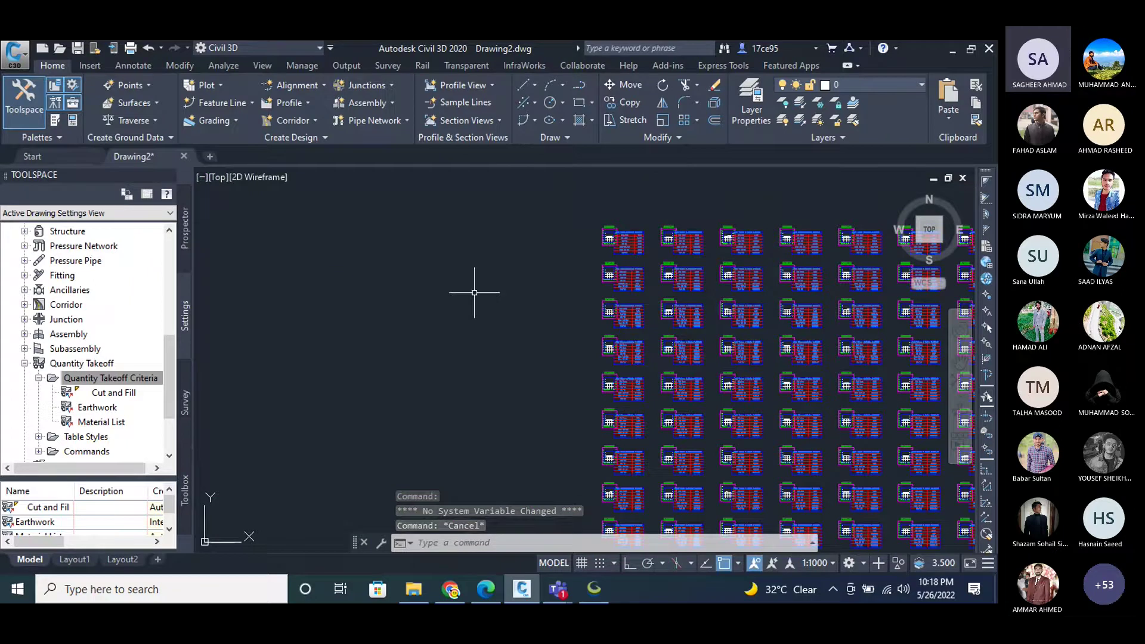
scroll(609, 332, down, 4)
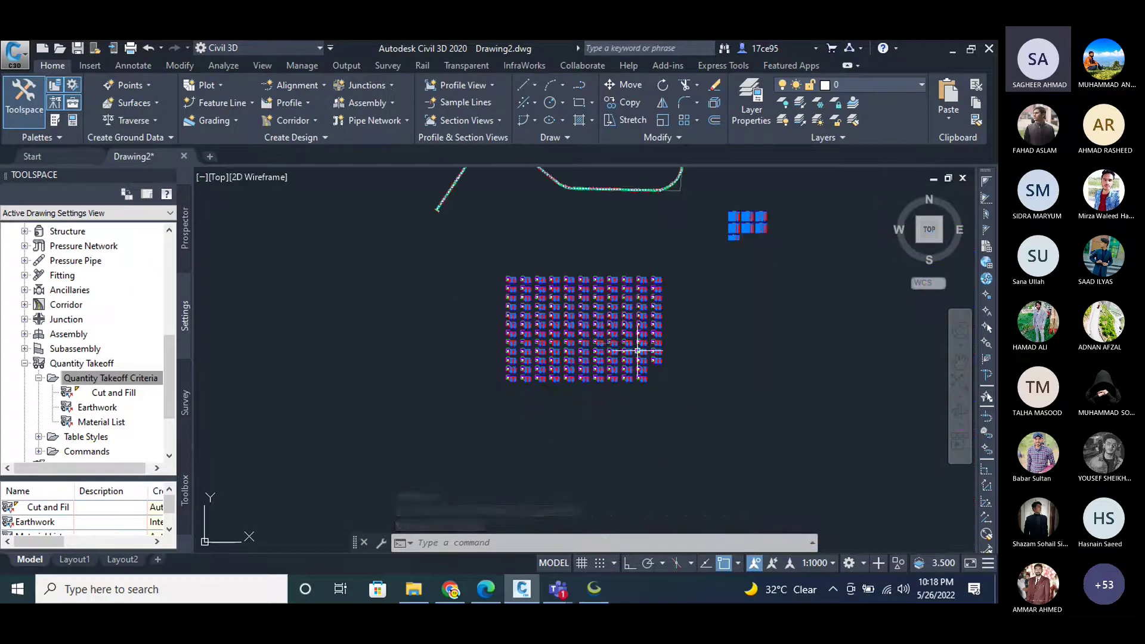
key(Escape)
key(Escape)
key(Escape)
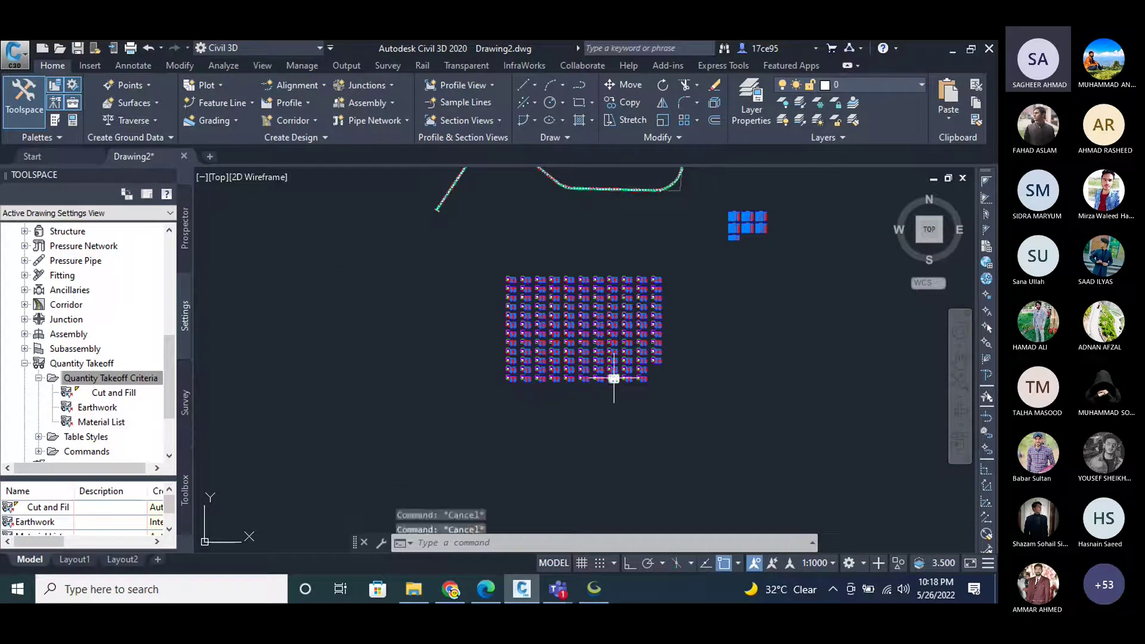
scroll(582, 374, down, 2)
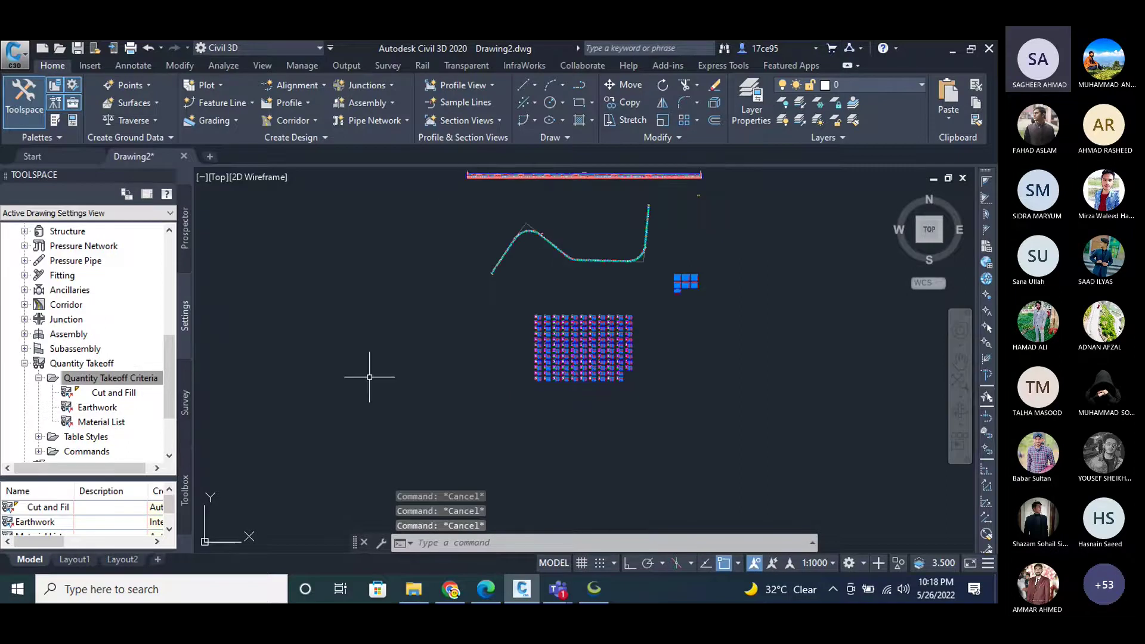
scroll(649, 324, up, 8)
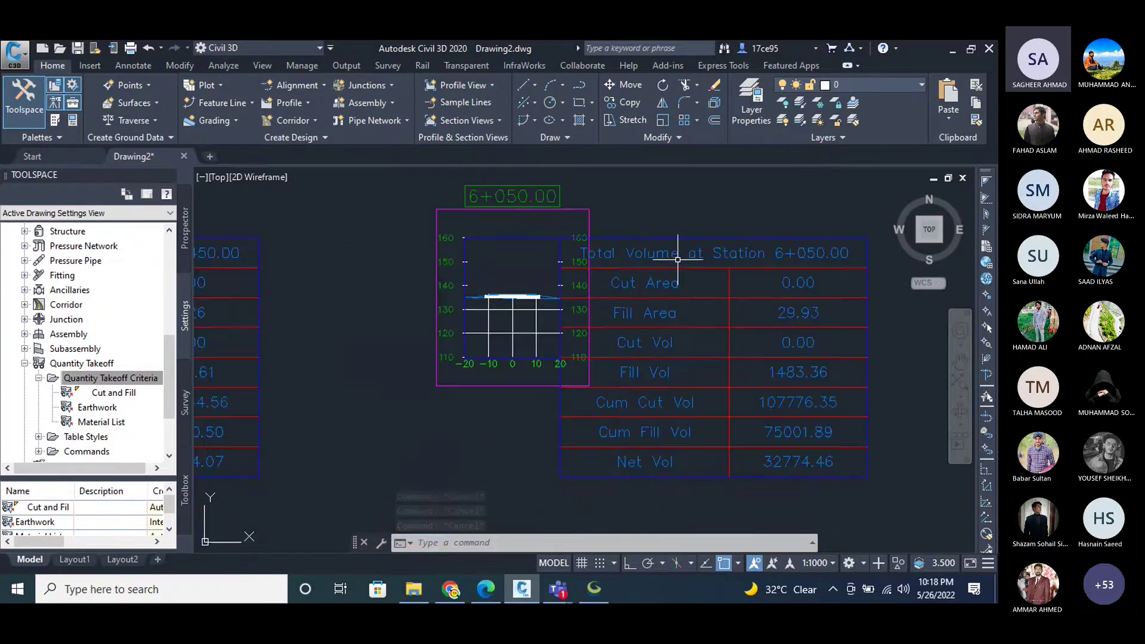
scroll(678, 259, down, 12)
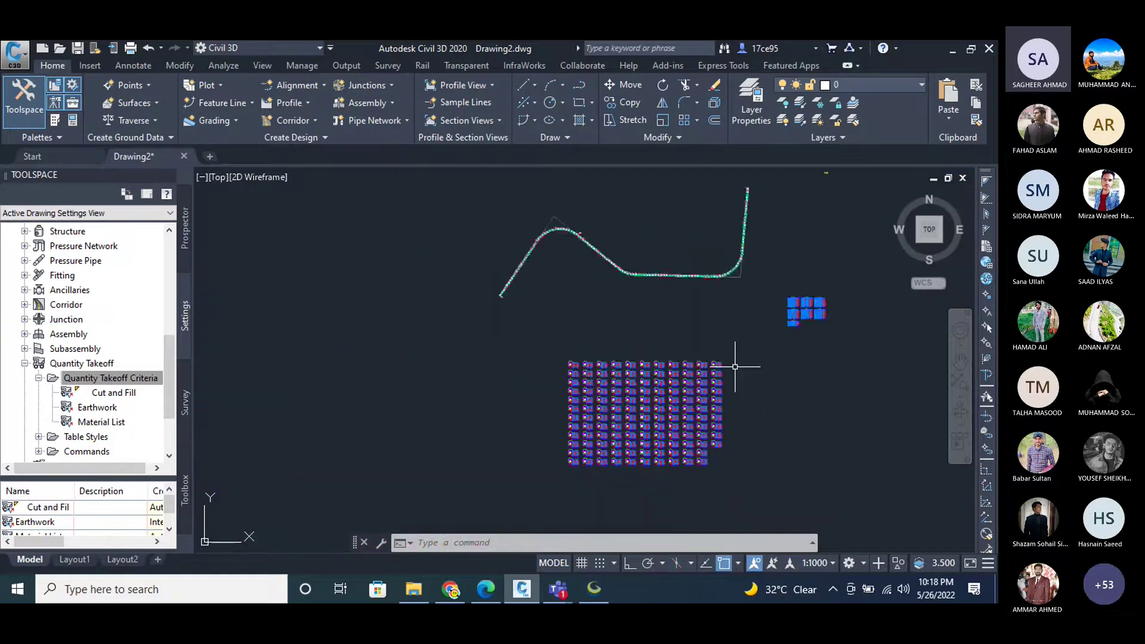
Compare the elevation band below the Road 1 profile view with the P.G.L. / N.S.L. band in the scanned Sahiwal road drawings PDF.
scroll(543, 267, up, 2)
scroll(544, 267, up, 4)
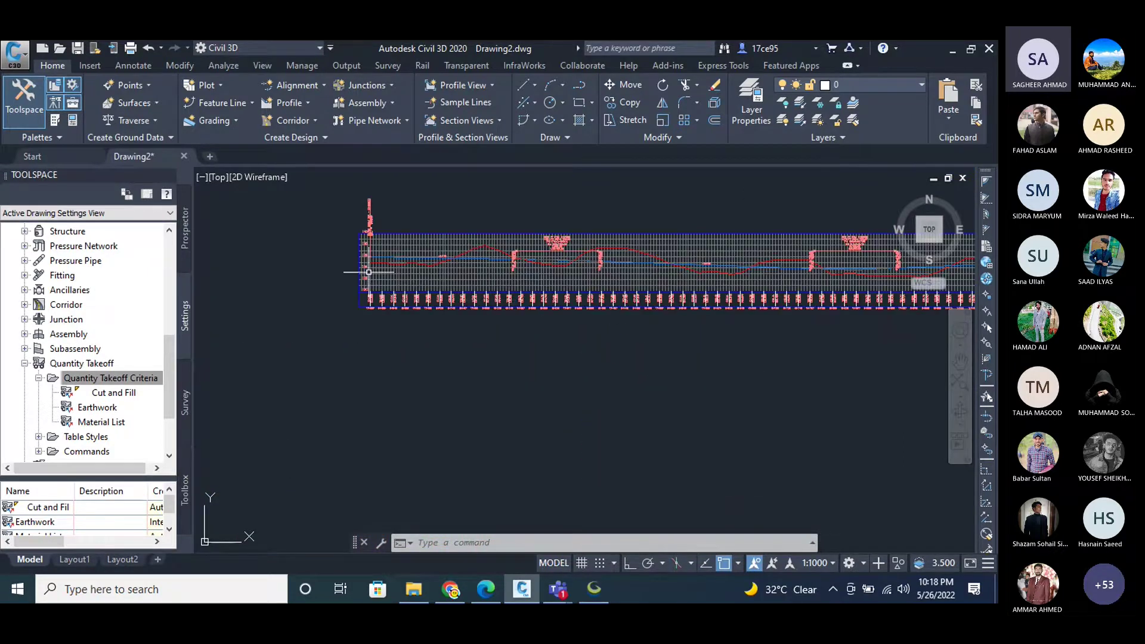
scroll(369, 272, up, 6)
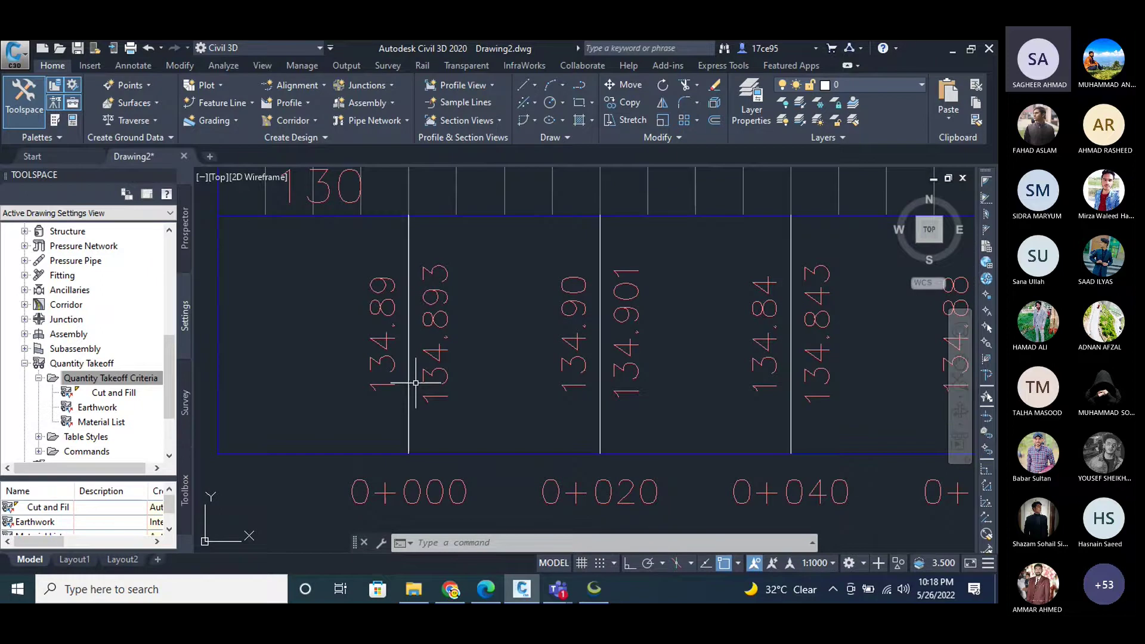
scroll(376, 378, down, 6)
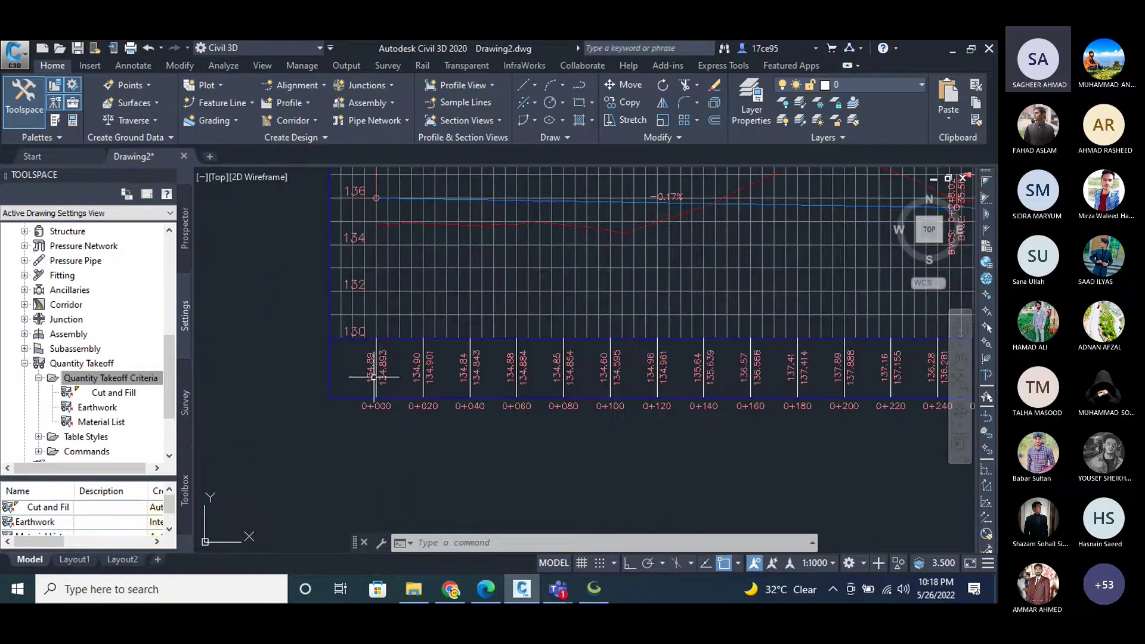
scroll(376, 378, up, 4)
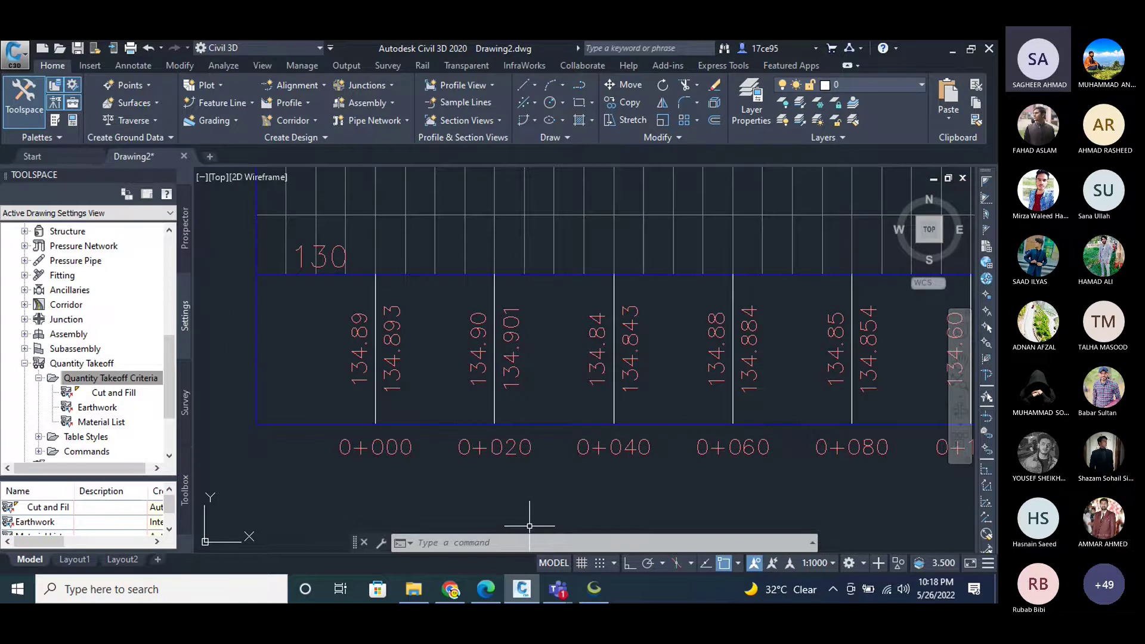
click(485, 589)
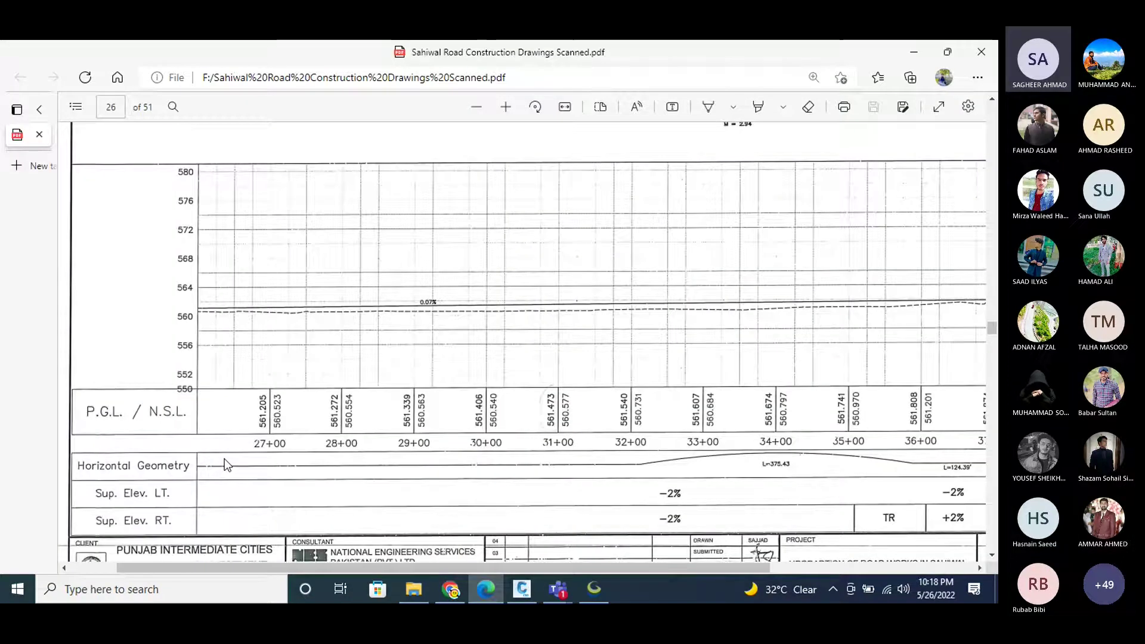
click(525, 589)
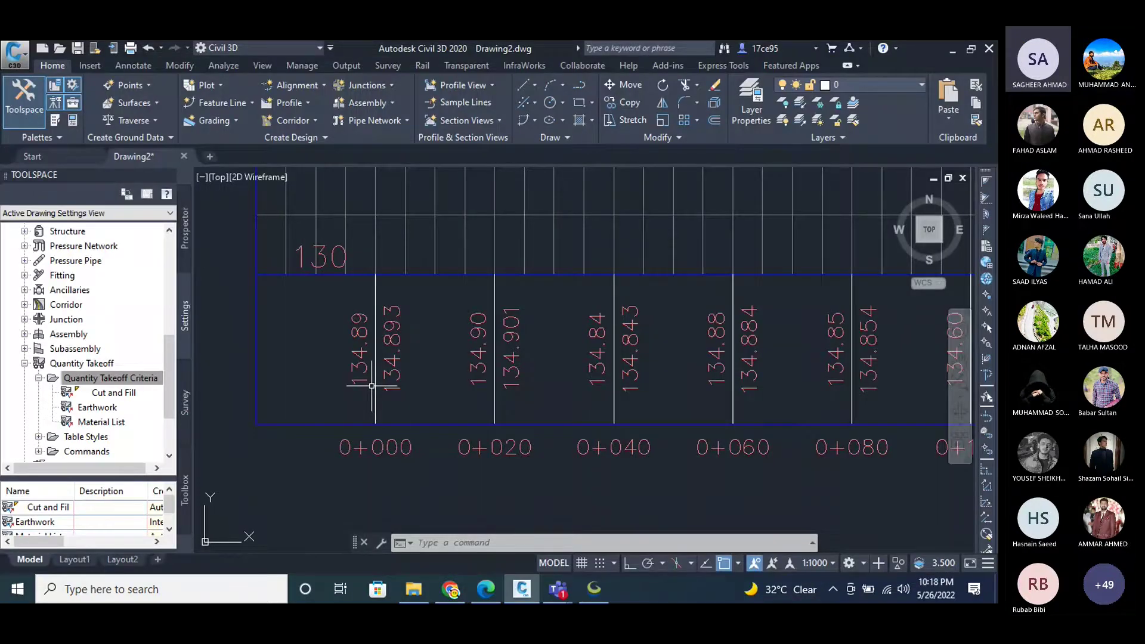
Review the chainage and level ranges in the Road 1 Profile View Properties and close them without changes.
click(371, 386)
scroll(418, 452, down, 4)
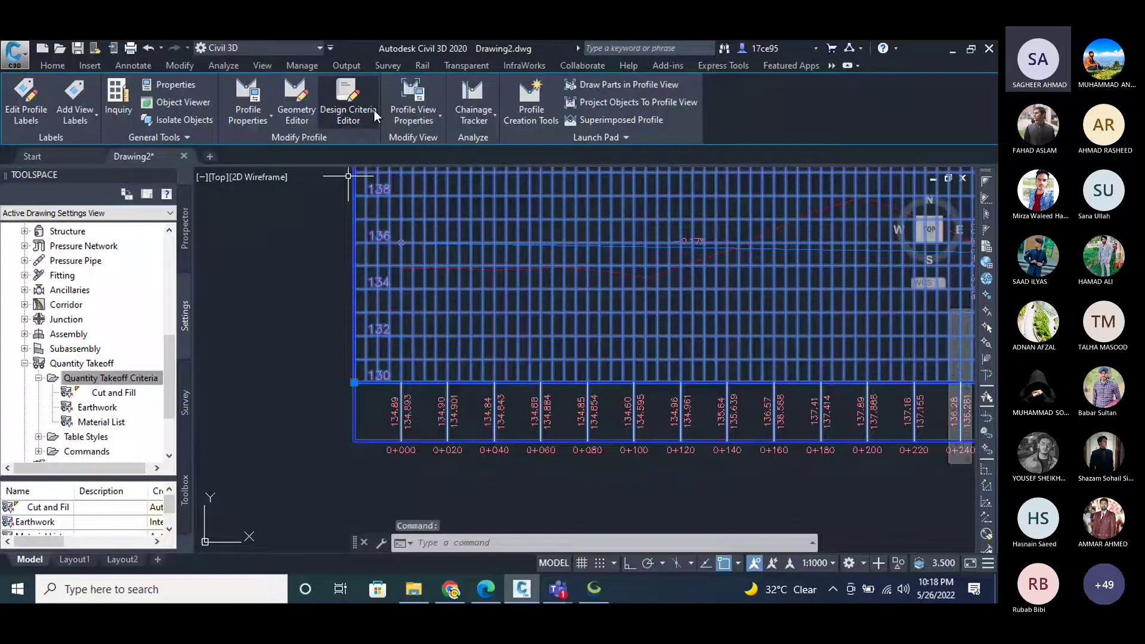
click(373, 110)
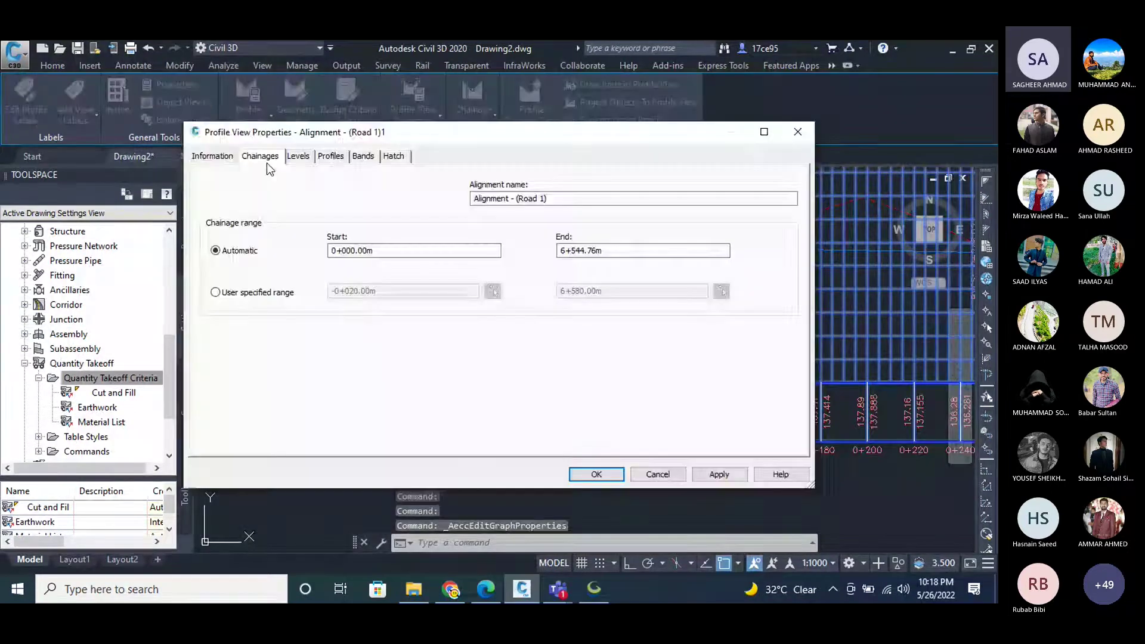
click(297, 156)
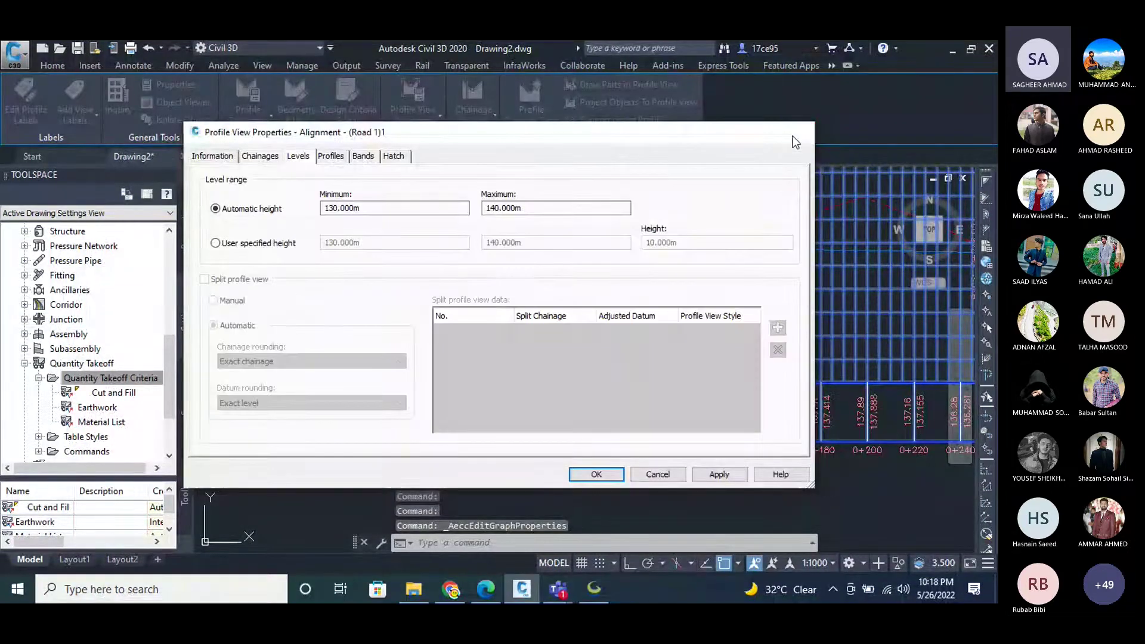
click(792, 137)
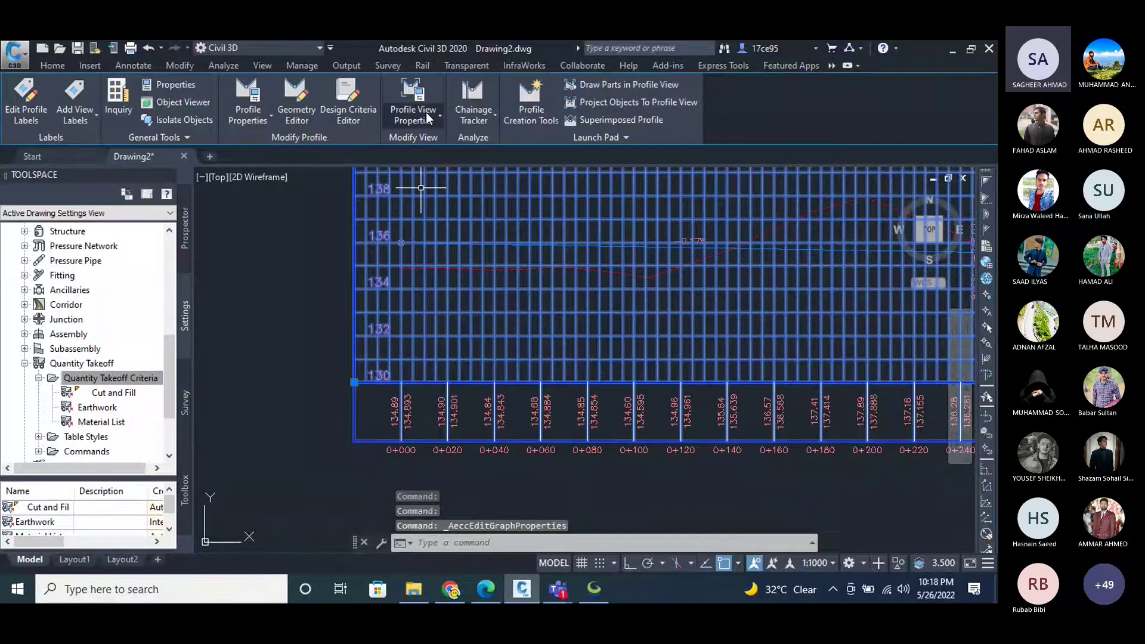
Review the title annotation, horizontal axes, vertical axes and display settings of the Road 1 profile view style, changing nothing.
click(427, 121)
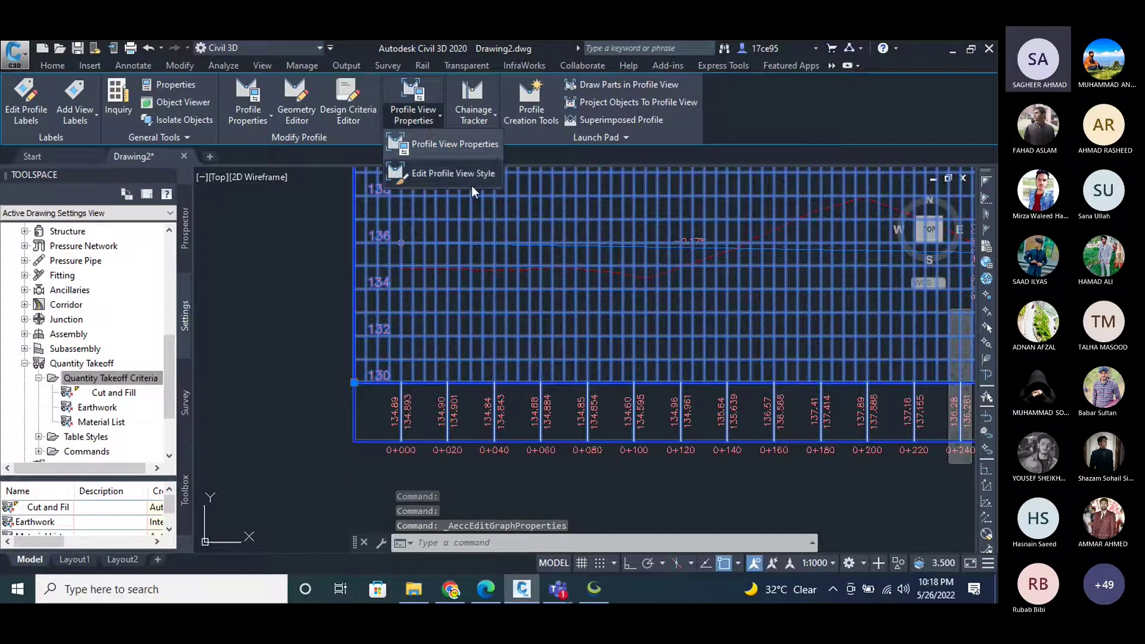
click(459, 174)
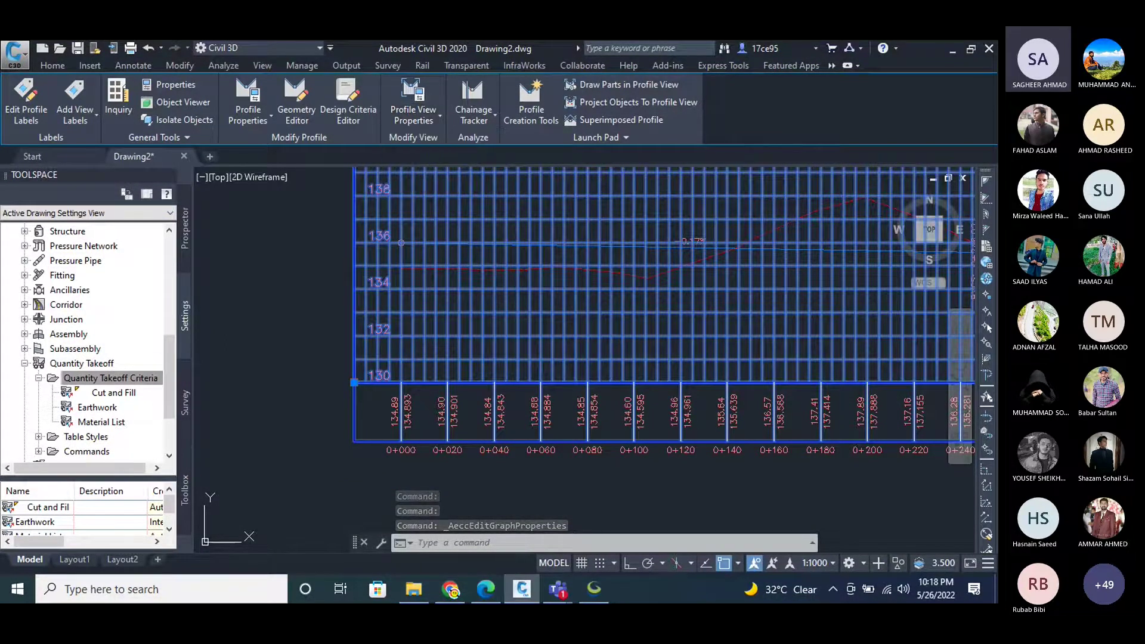
click(350, 164)
click(394, 164)
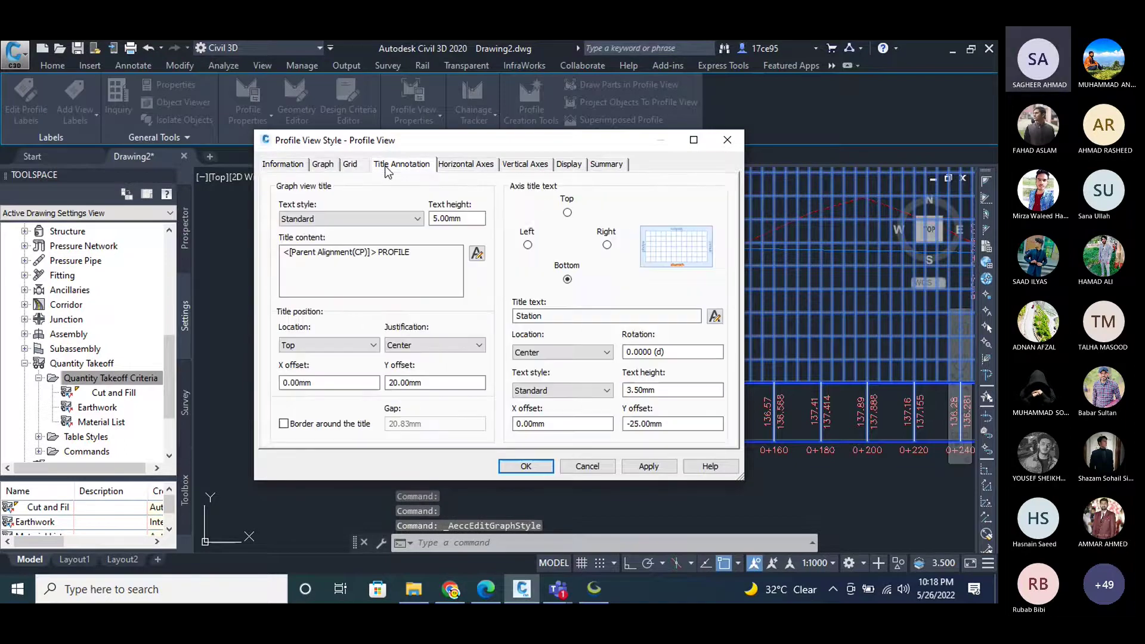
click(478, 167)
click(525, 164)
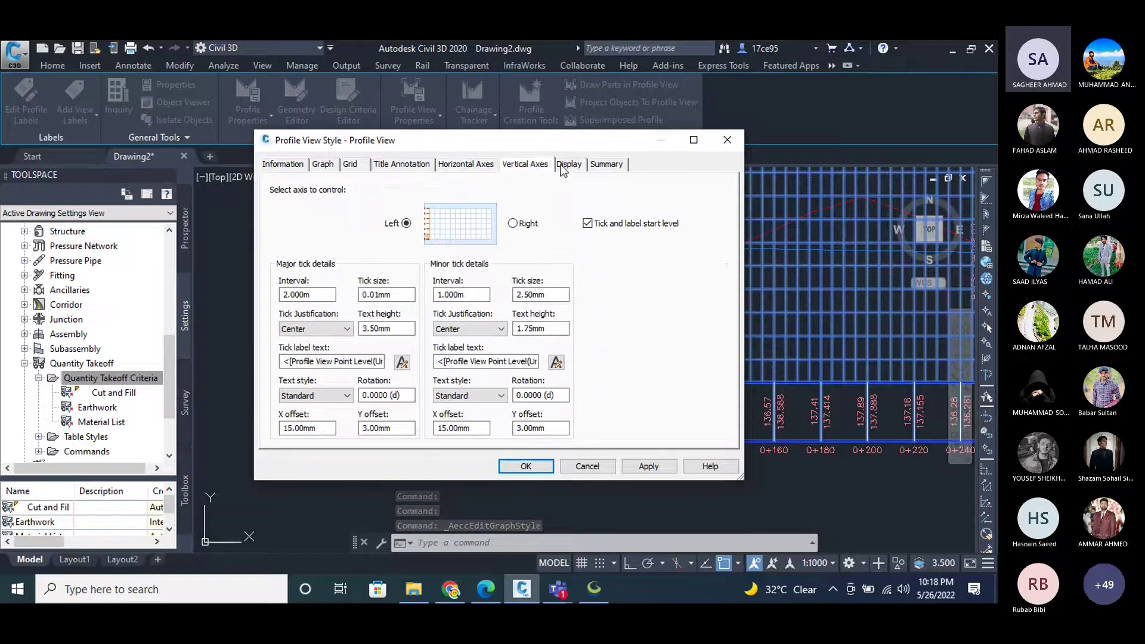
click(569, 164)
click(538, 169)
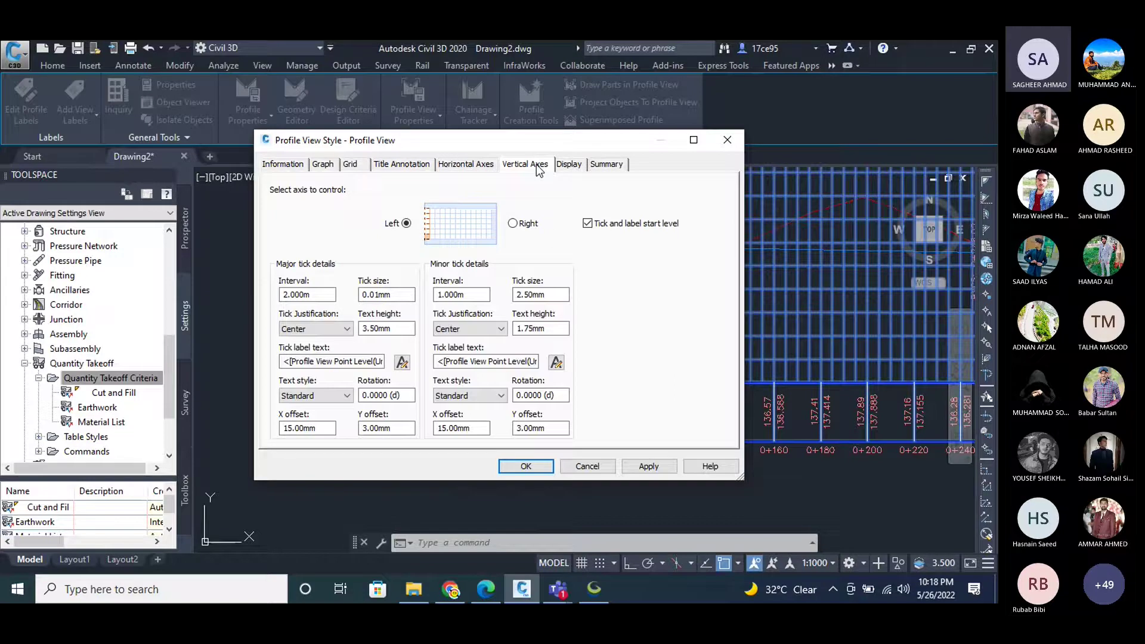
click(468, 168)
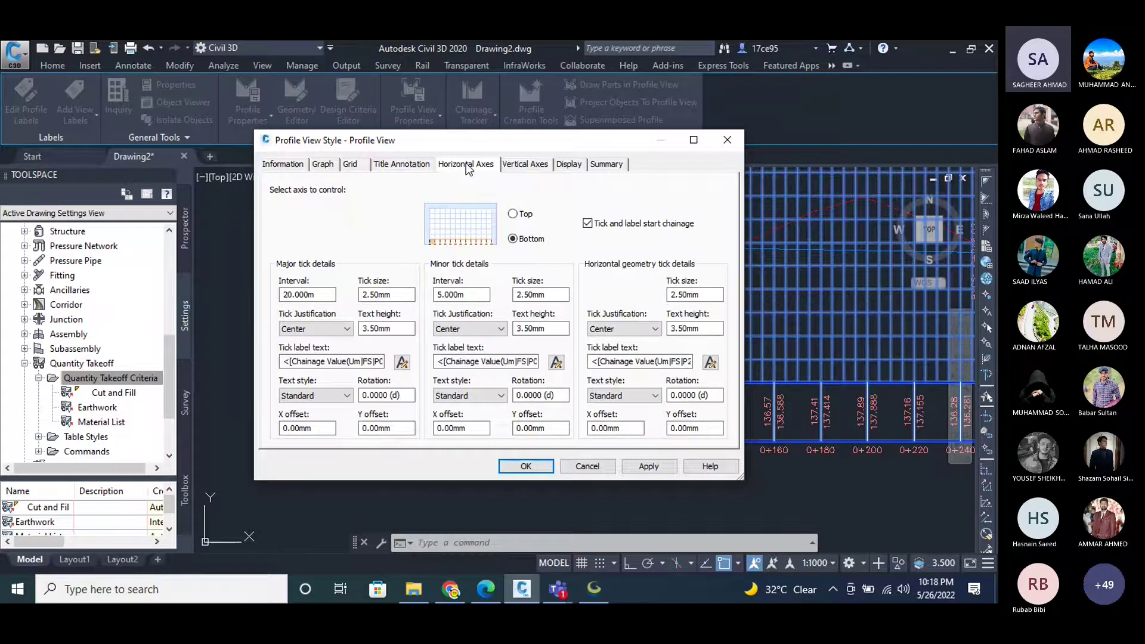
key(Return)
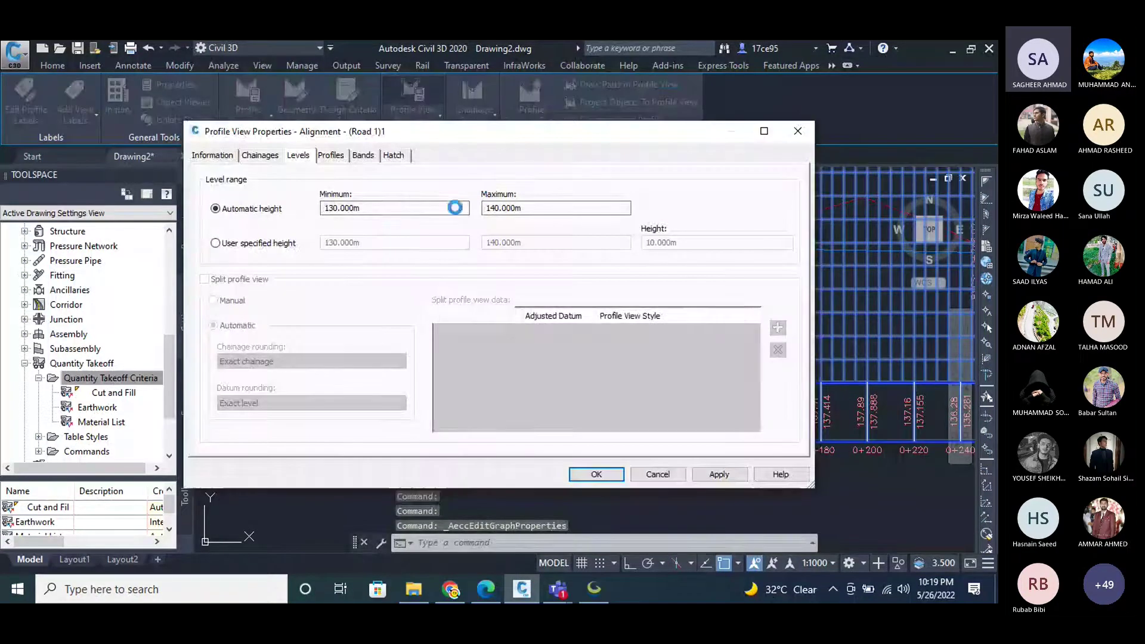
Set Profile1 of the Road 1 profile view's bottom profile data band to Designed Profile Road 1 and check the band labels.
click(330, 156)
click(362, 157)
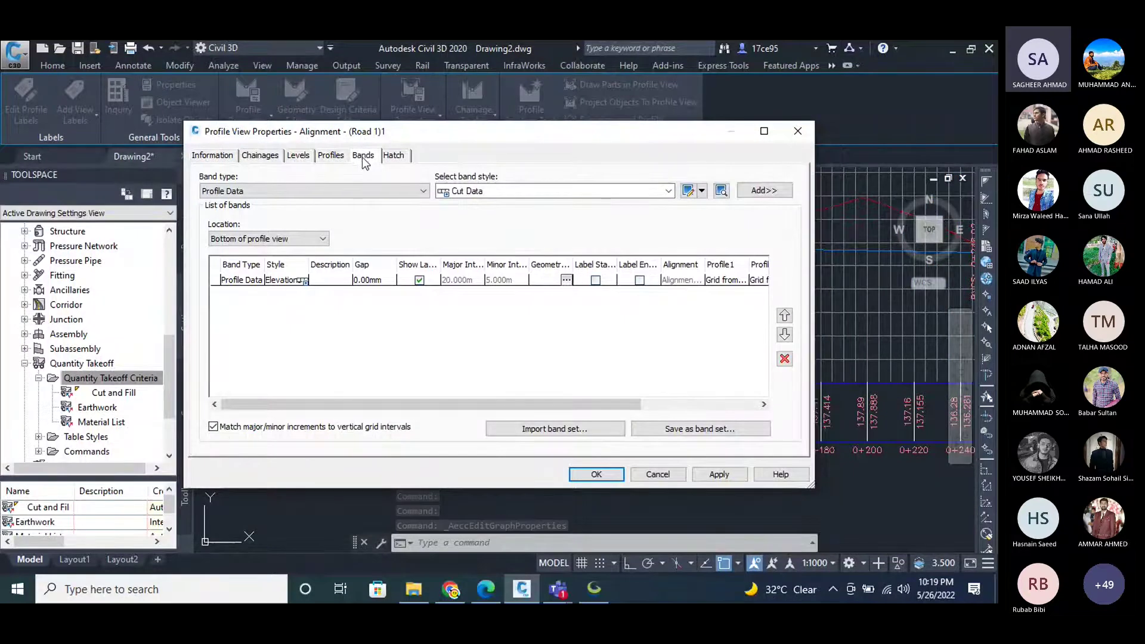
drag(604, 405, 759, 401)
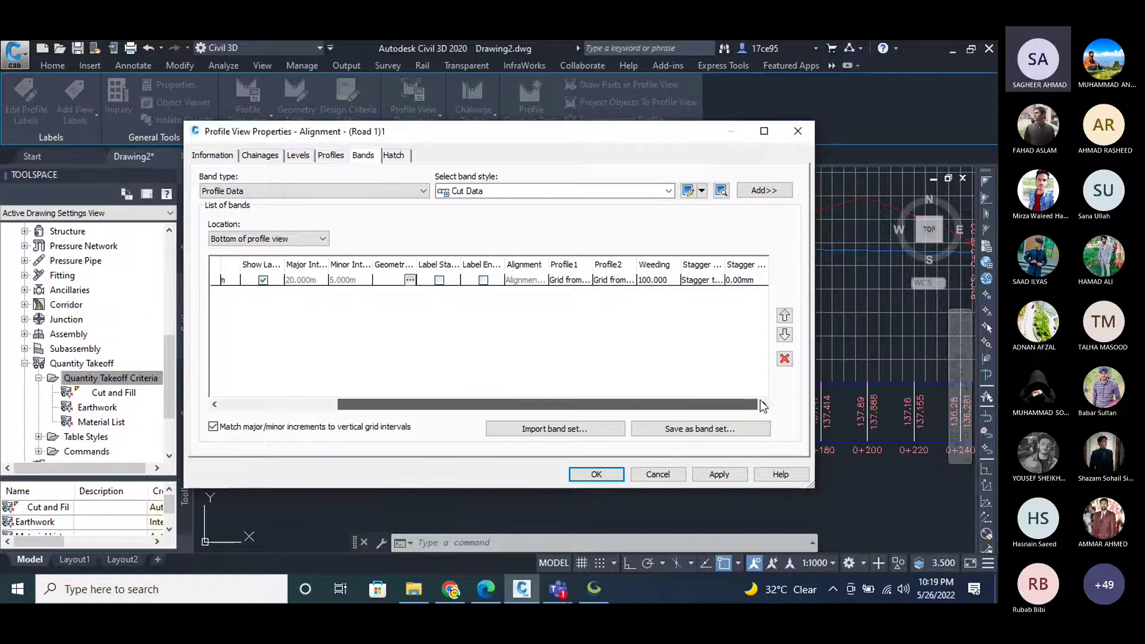
click(580, 285)
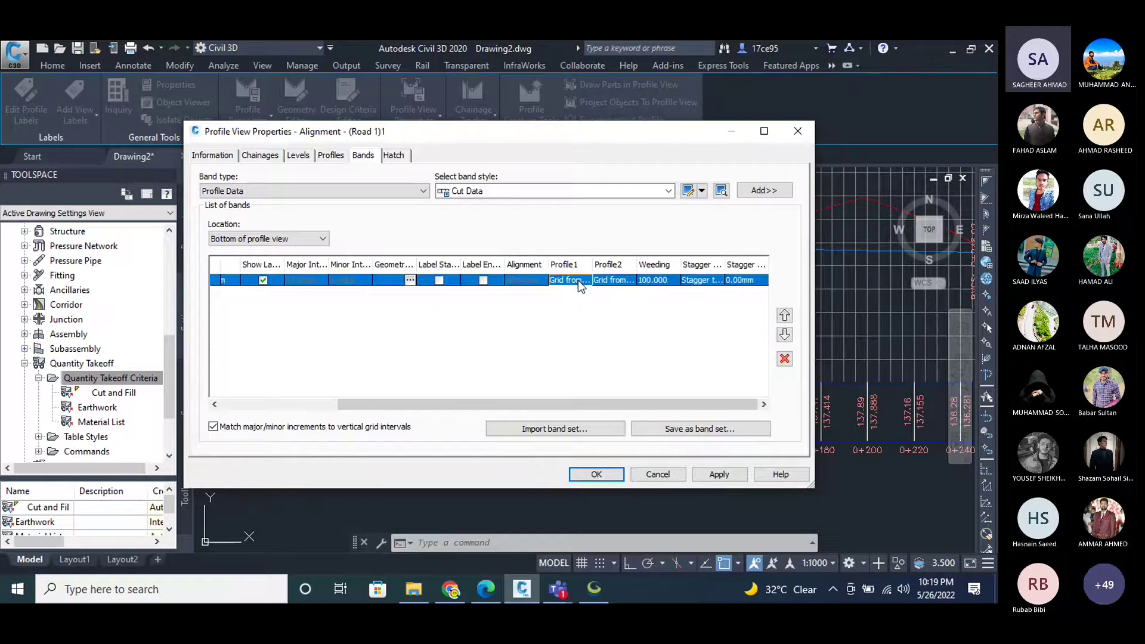
click(578, 281)
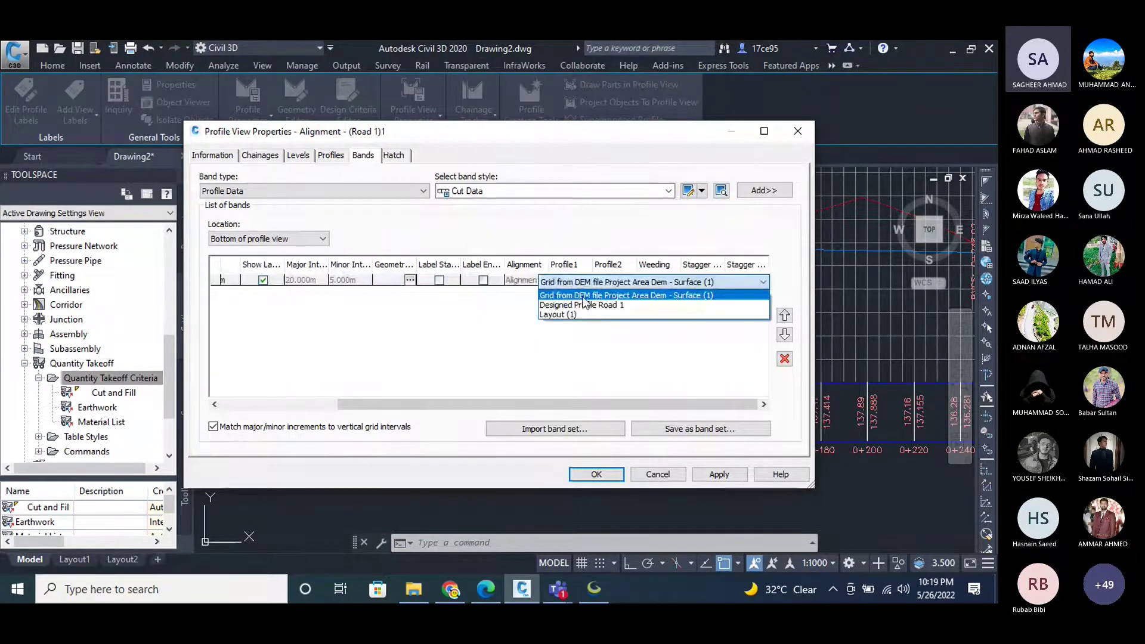
click(604, 303)
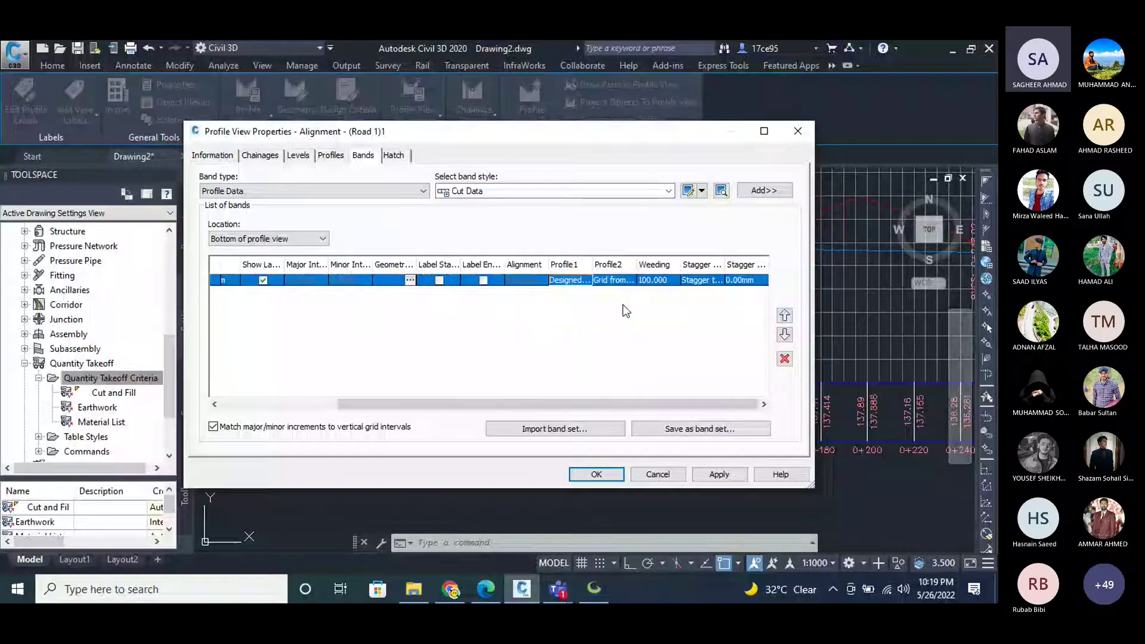
click(711, 475)
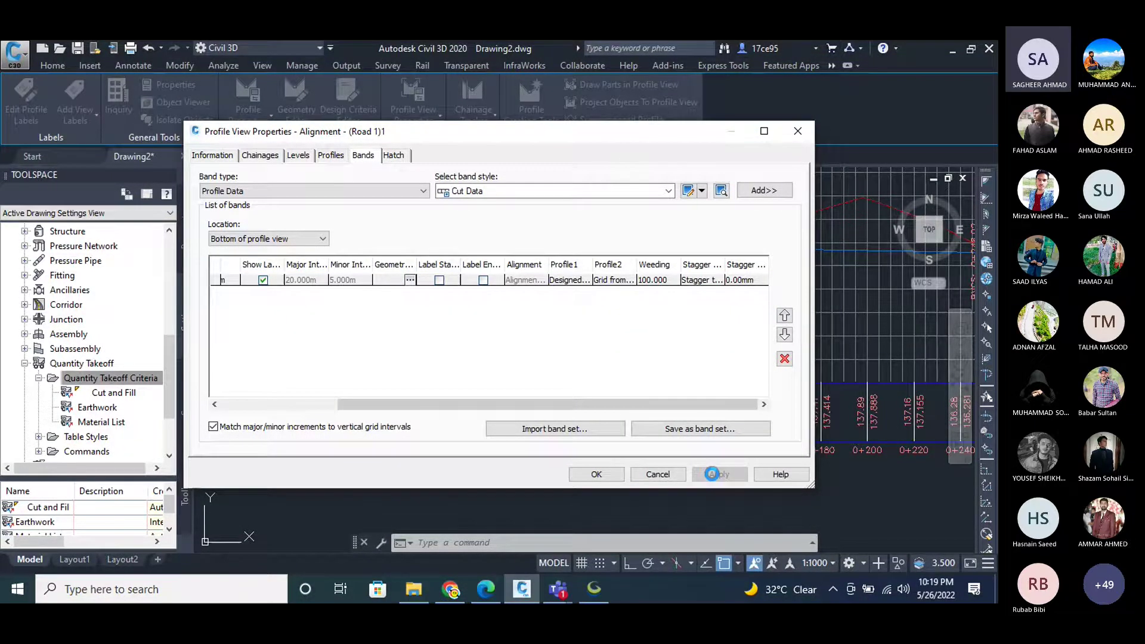
click(597, 474)
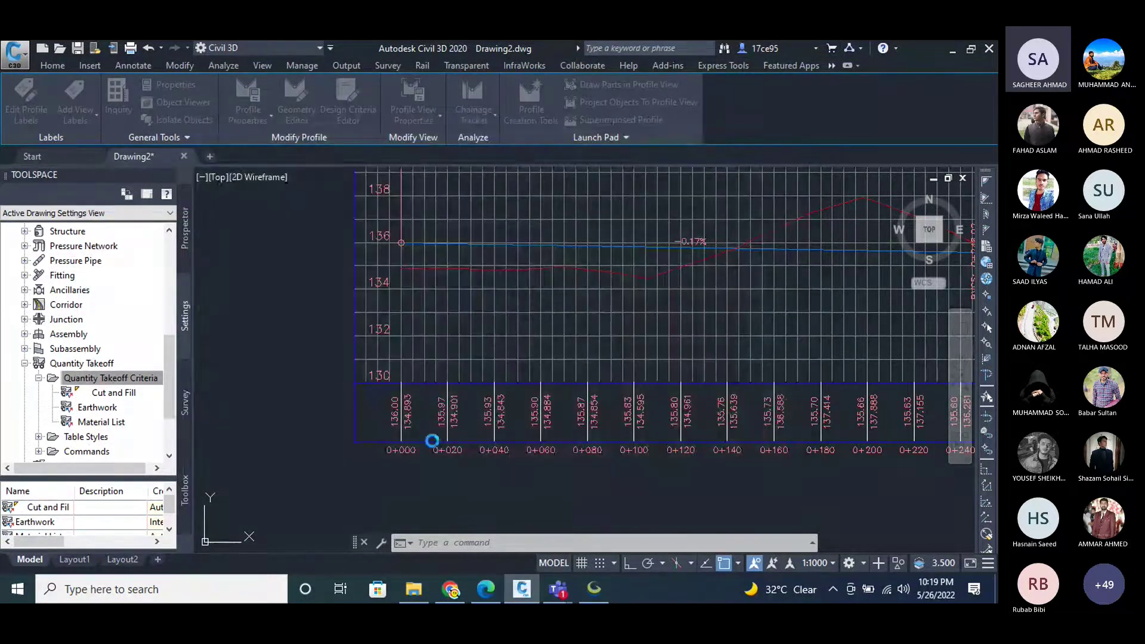
key(Escape)
scroll(414, 445, up, 5)
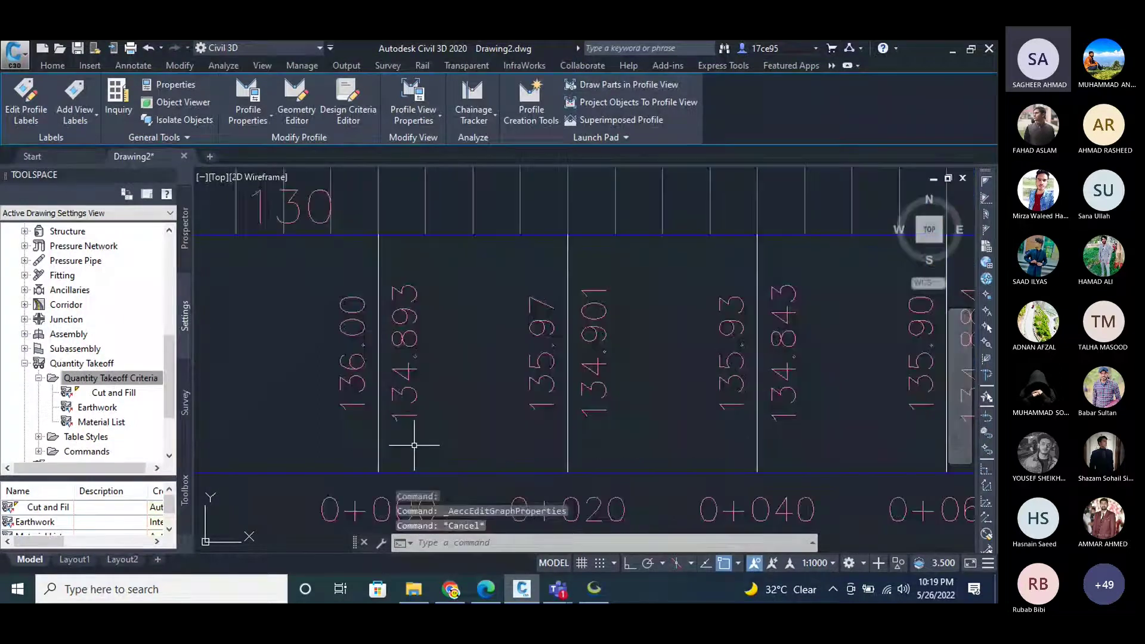
key(Escape)
key(Escape)
scroll(409, 382, down, 4)
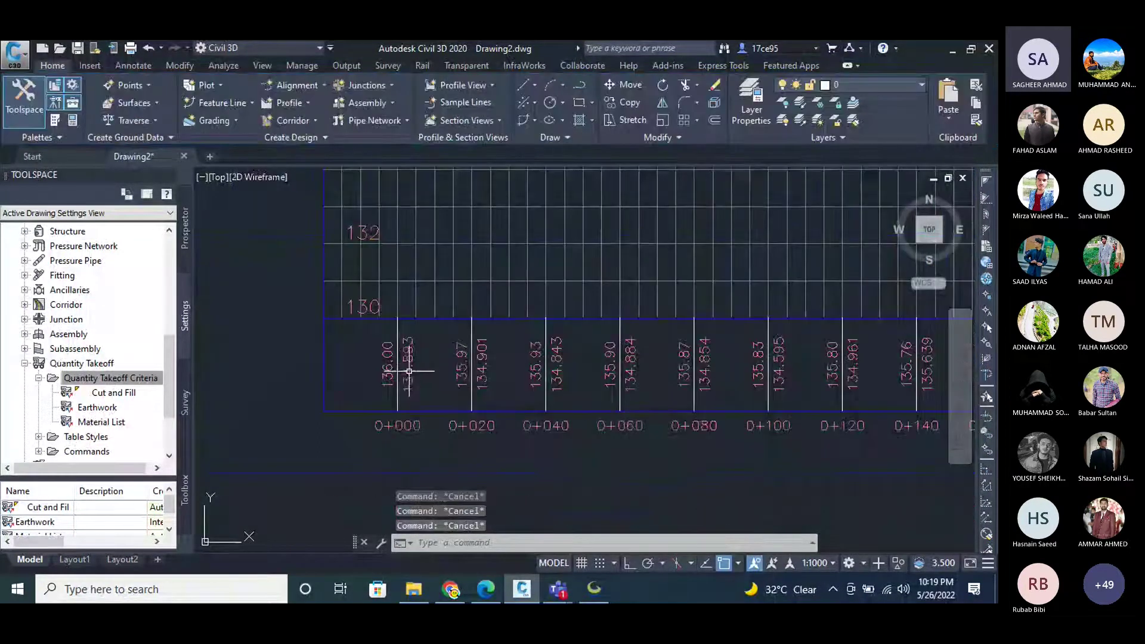
Examine the paired design and ground levels in the Road 1 profile view's bottom band from chainage 0+000 to about 0+260.
scroll(417, 390, up, 4)
scroll(823, 434, down, 5)
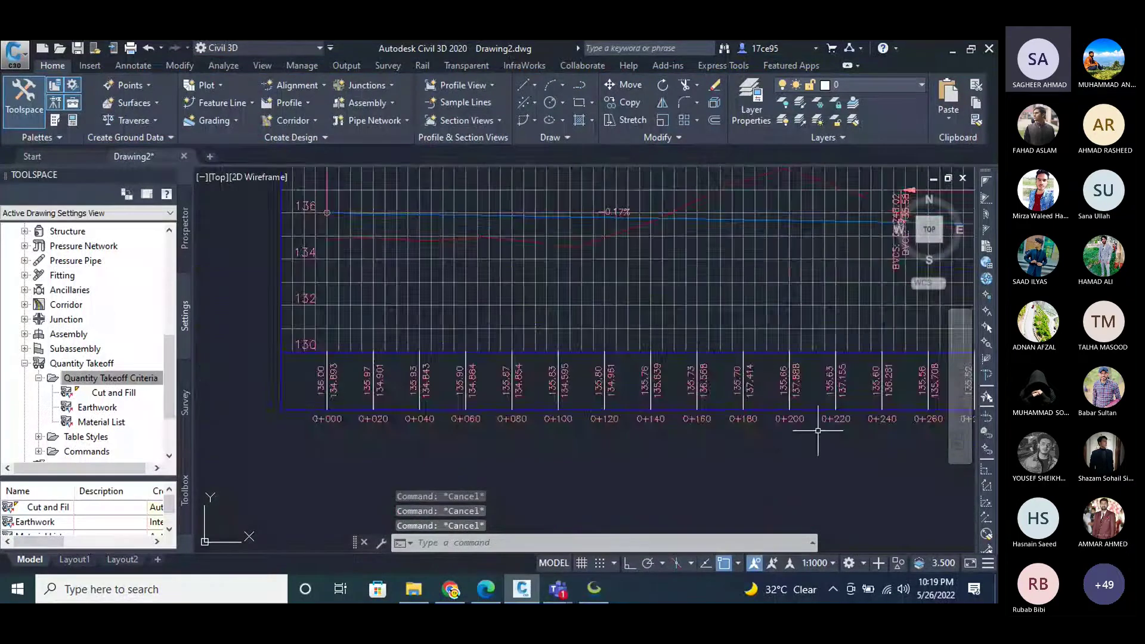
scroll(677, 396, up, 5)
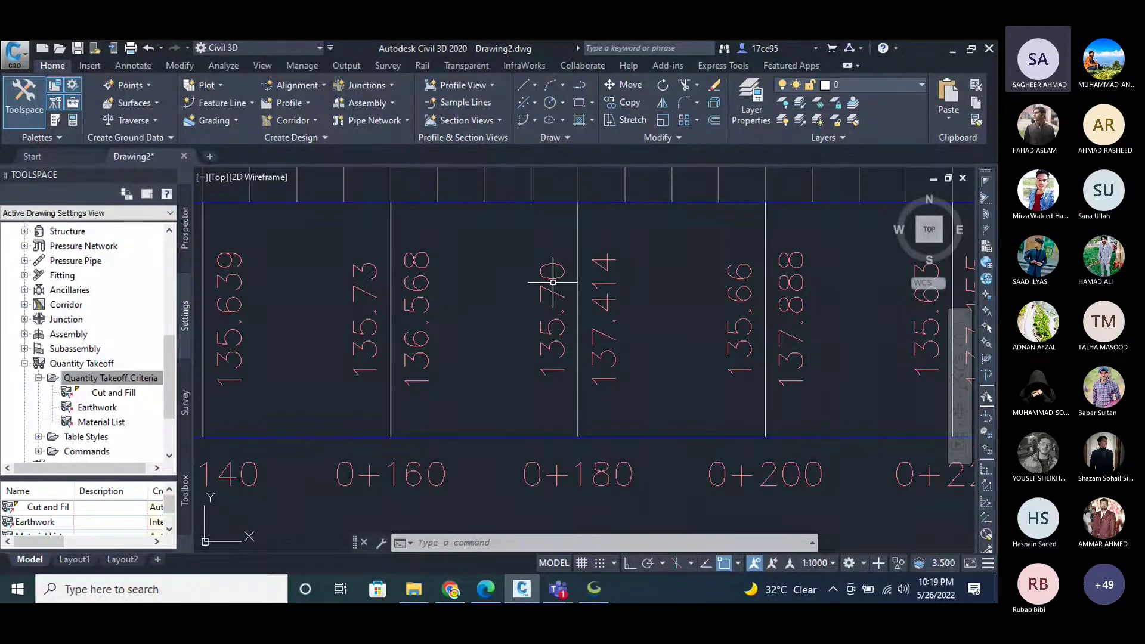
scroll(662, 352, down, 4)
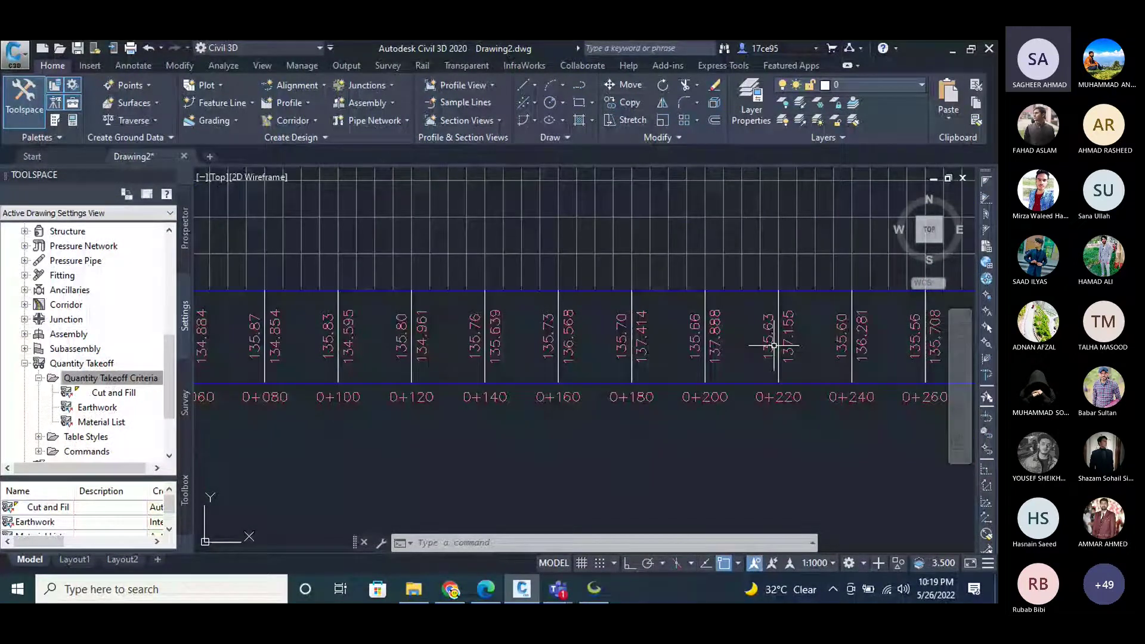
middle_drag(773, 346, 512, 333)
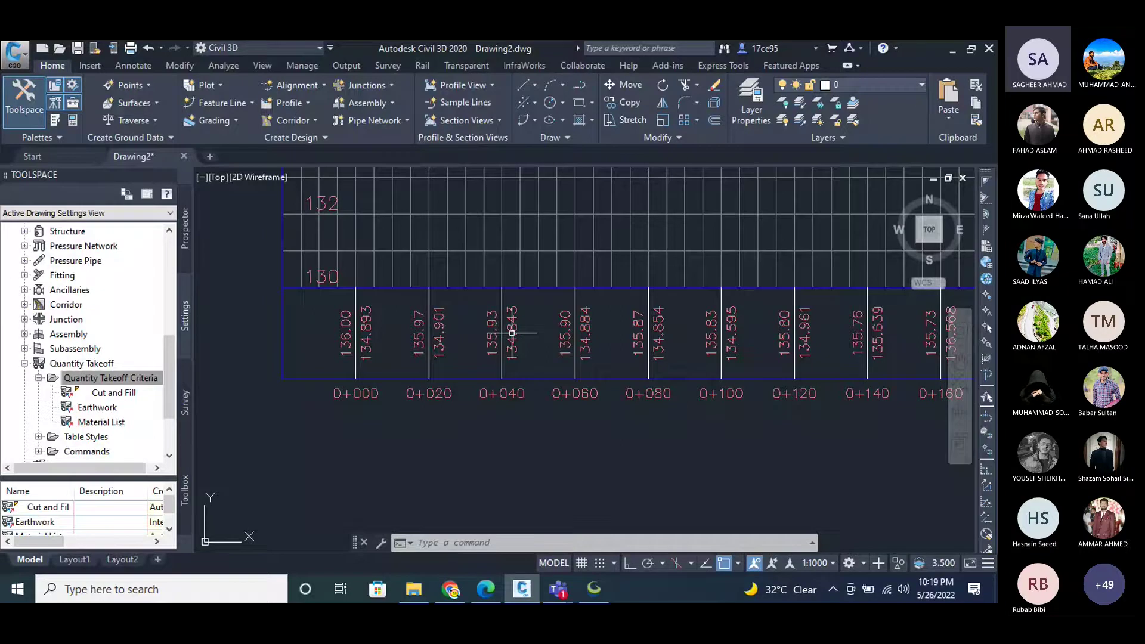
Review the bottom profile data band's settings in the Road 1 Profile View Properties, including the profiles available for Profile2.
double_click(512, 333)
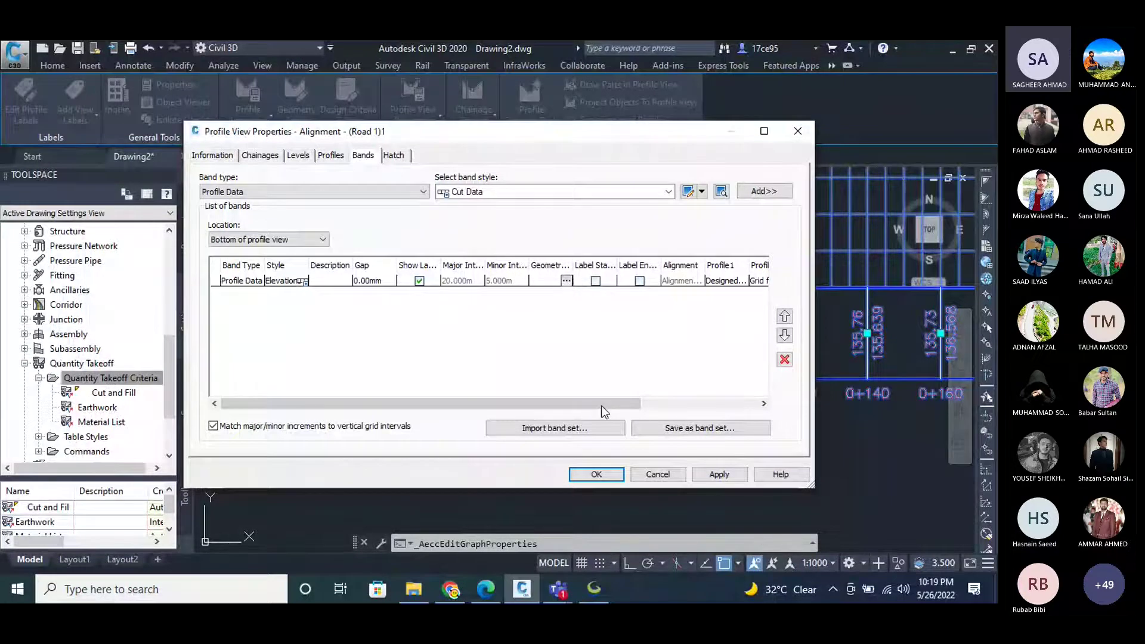
drag(601, 405, 493, 401)
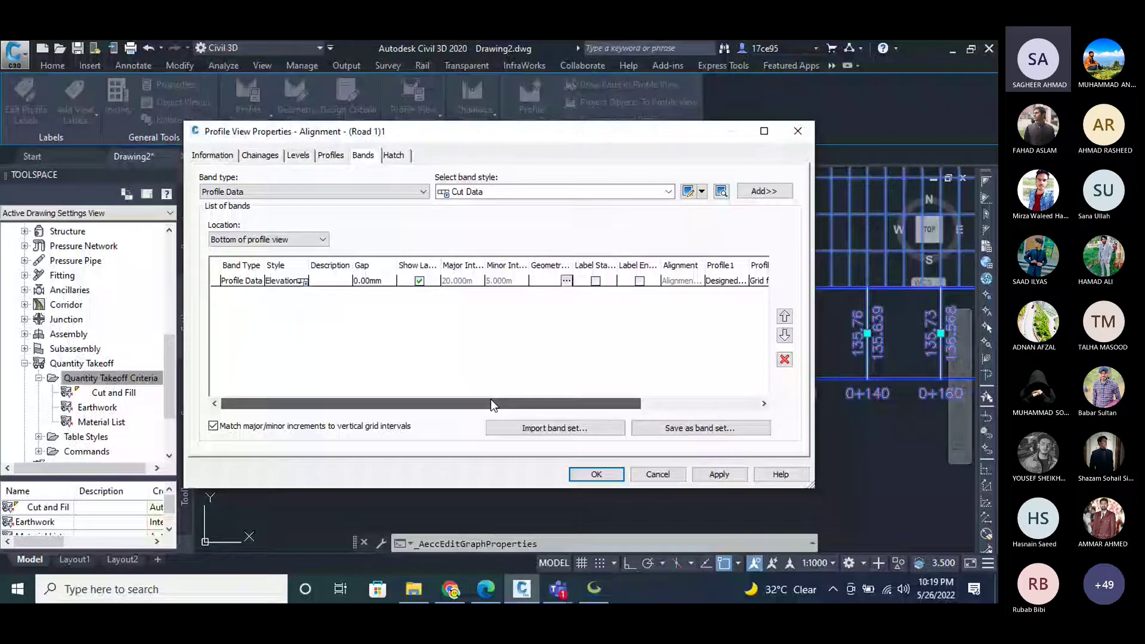
click(458, 282)
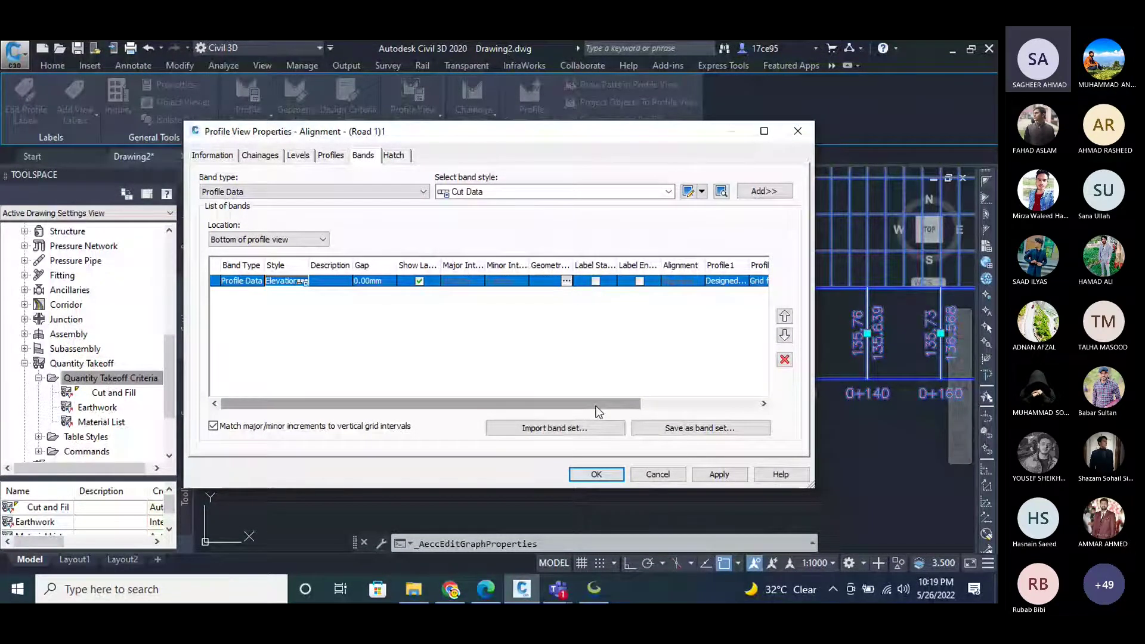
drag(598, 405, 715, 404)
click(566, 281)
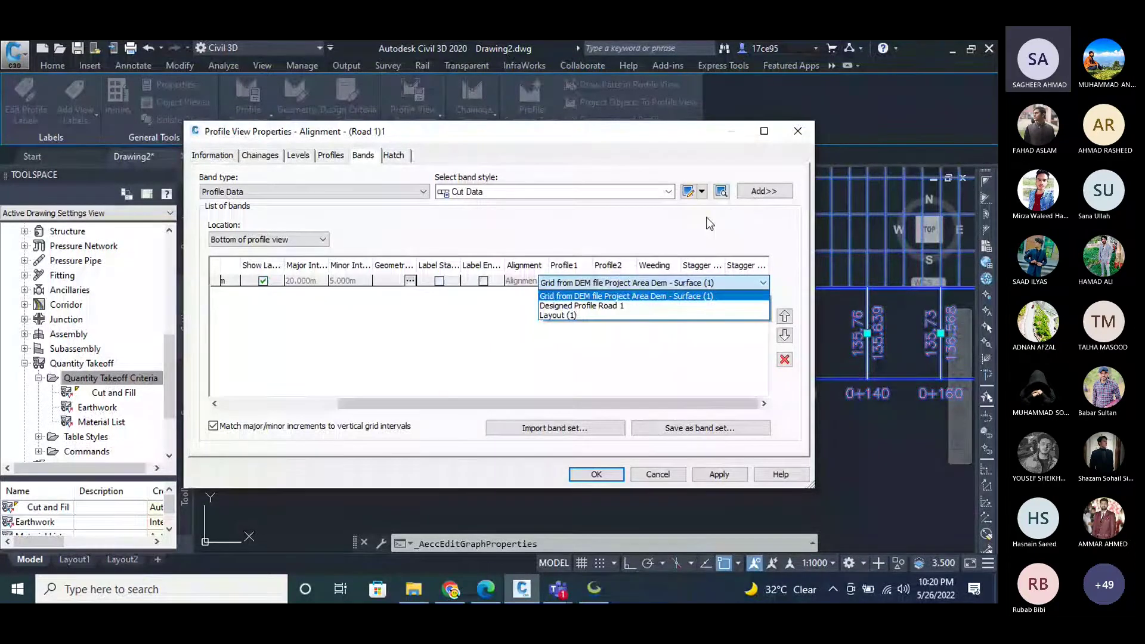
Look through the available profile data band styles and open the Cut Data style for editing.
click(641, 192)
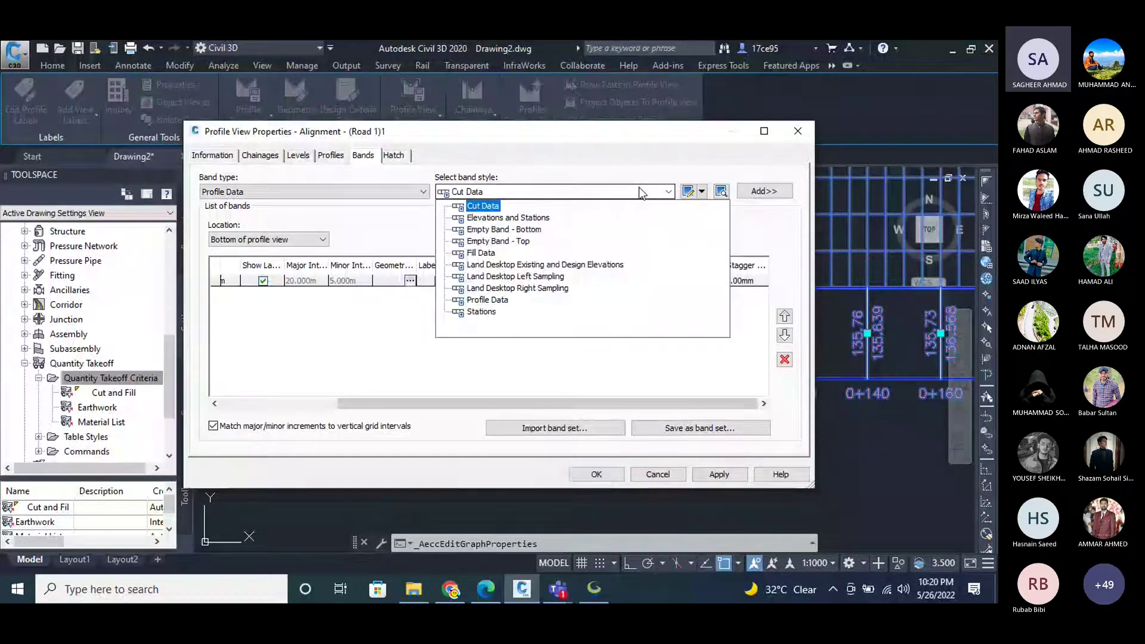
click(641, 192)
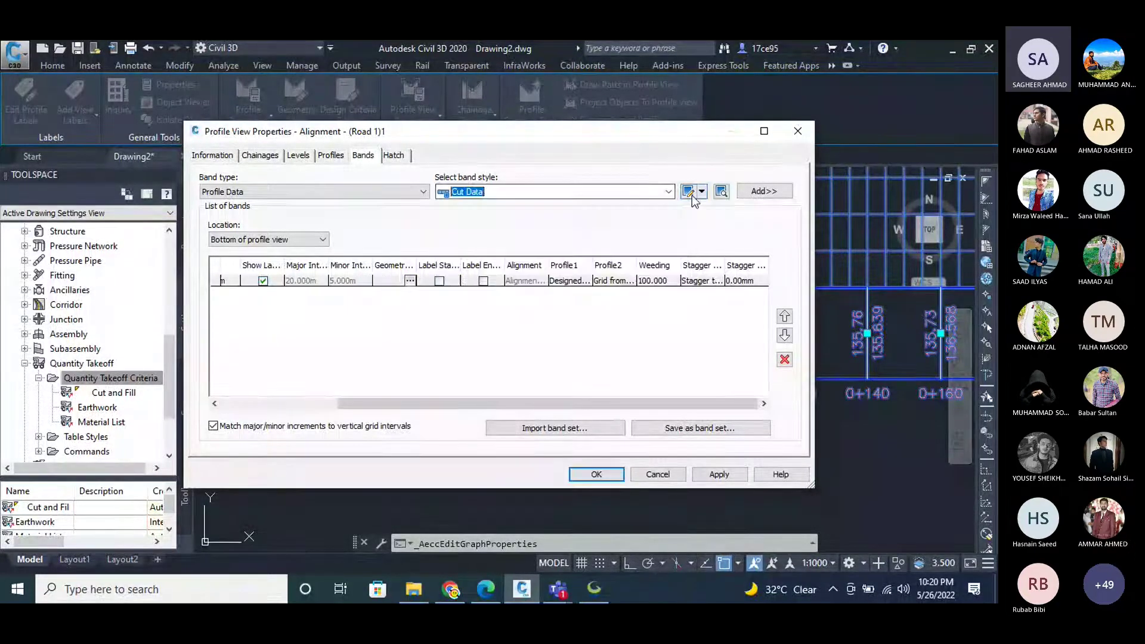
click(690, 194)
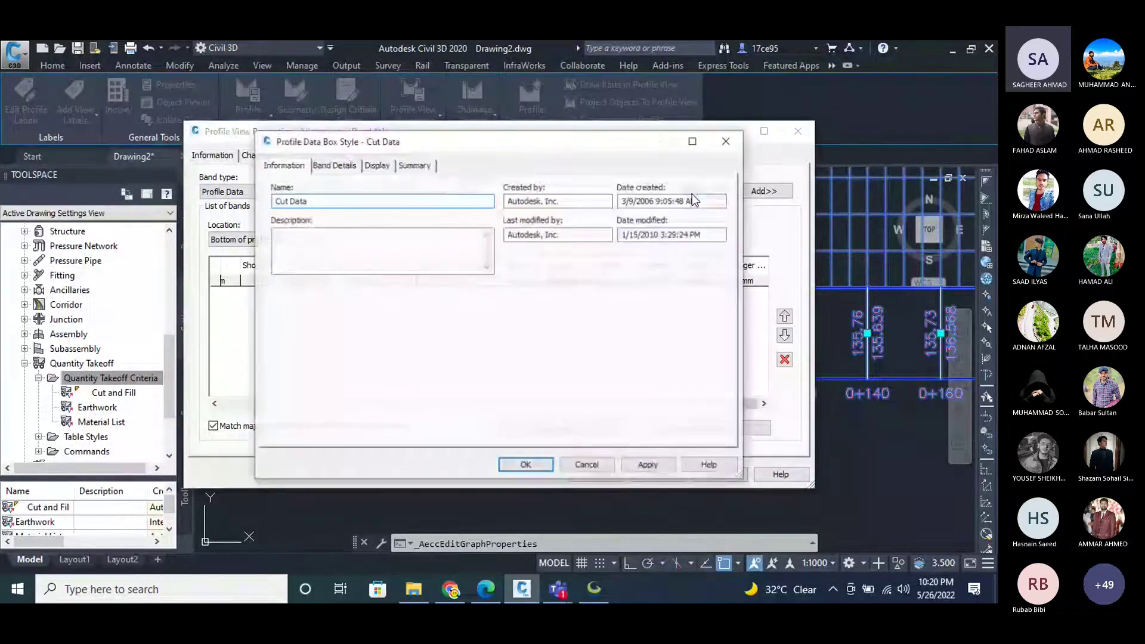